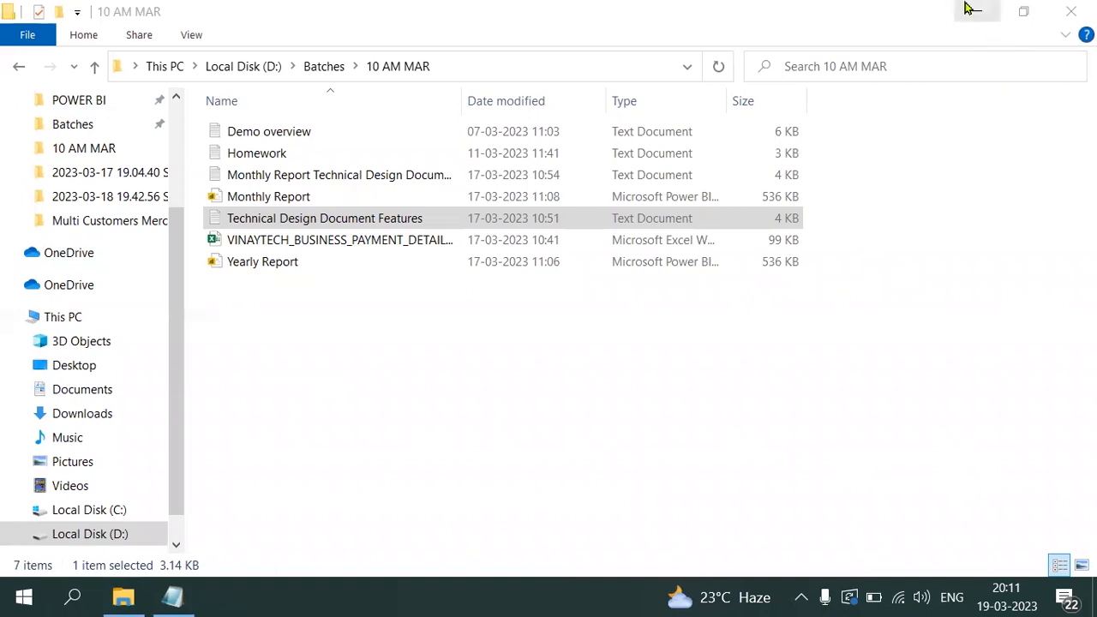
# - Minimize the 10 AM MAR folder window and switch to the Technical Design Document Features notes in Notepad
pyautogui.click(958, 18)
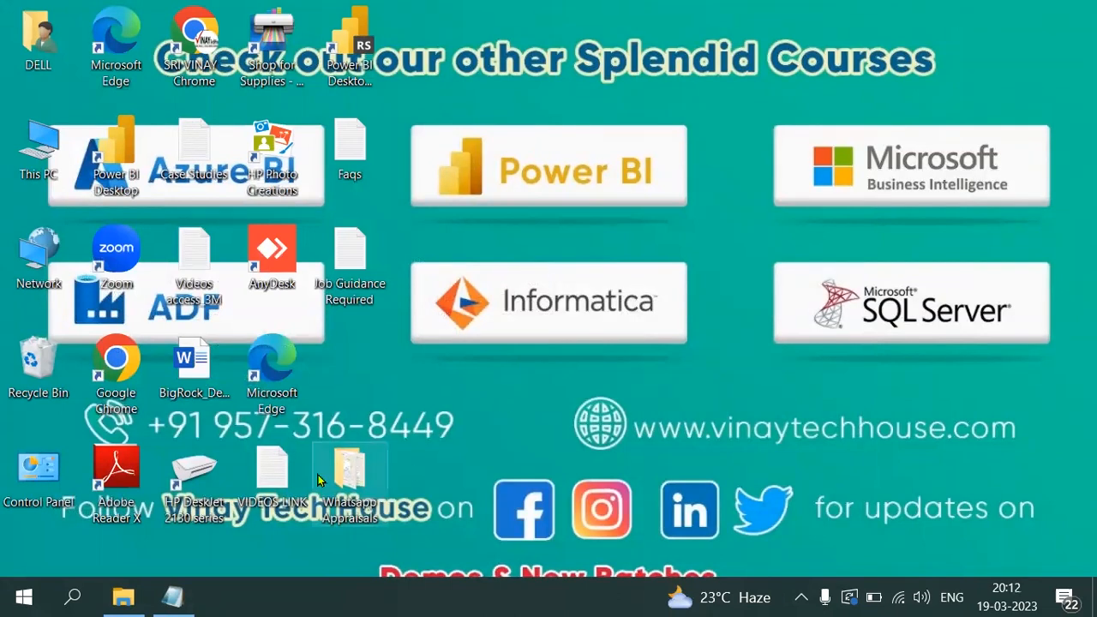
pyautogui.click(172, 598)
pyautogui.click(372, 57)
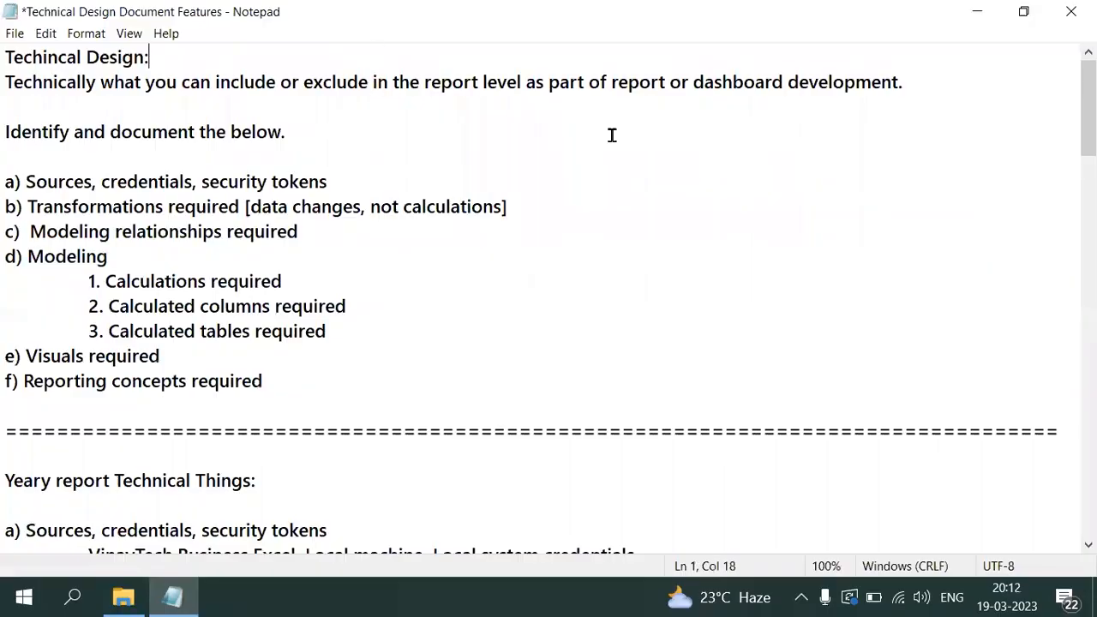
# - Insert blank lines above the Techincal Design section and add the heading "Multiple things:" at the start of the document
pyautogui.click(7, 57)
pyautogui.press('Return')
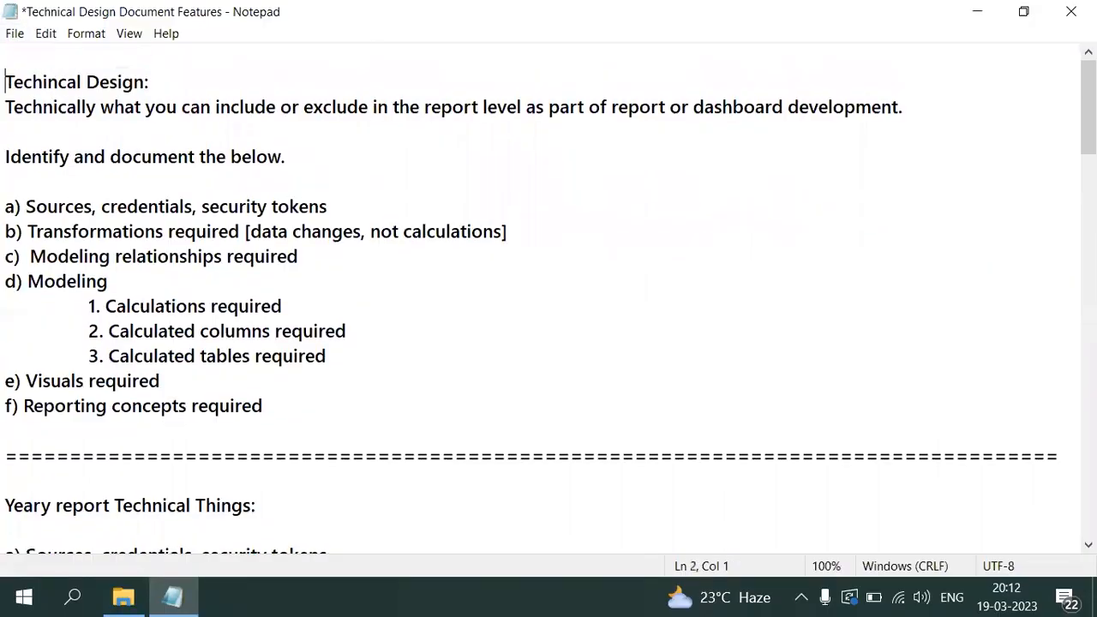
pyautogui.press('Return')
pyautogui.click(10, 53)
pyautogui.write('Multiple things:')
pyautogui.press('Return')
pyautogui.press('Return')
# - Below the heading, add "a) How do we get documents in real-time, what type of documents we will get, how do we work on."
pyautogui.write('a) How do we get documents')
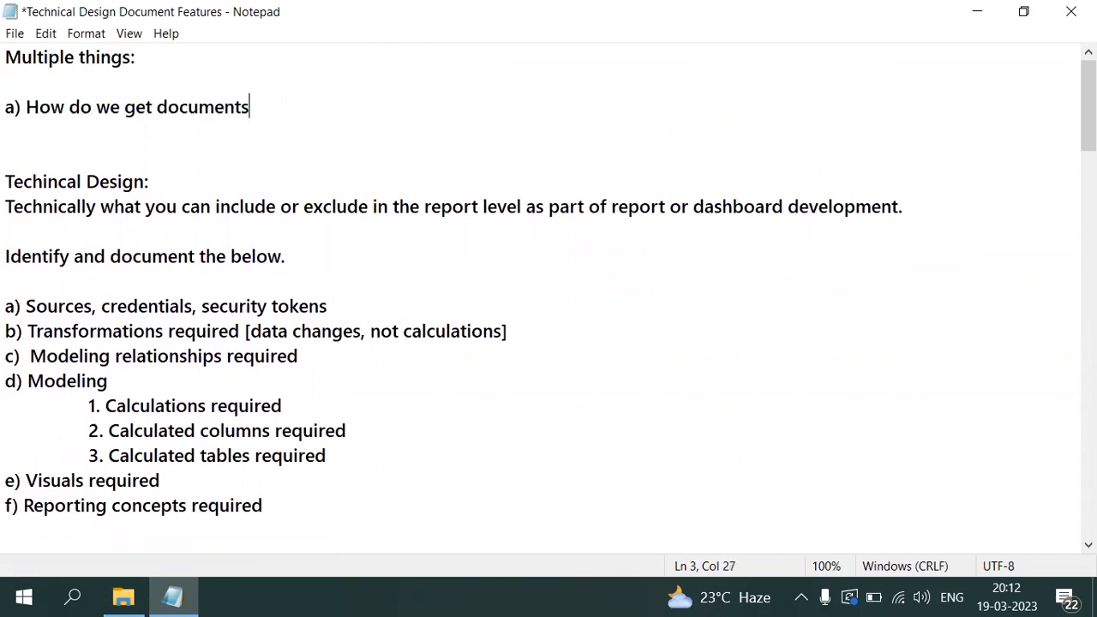
pyautogui.write(' in real')
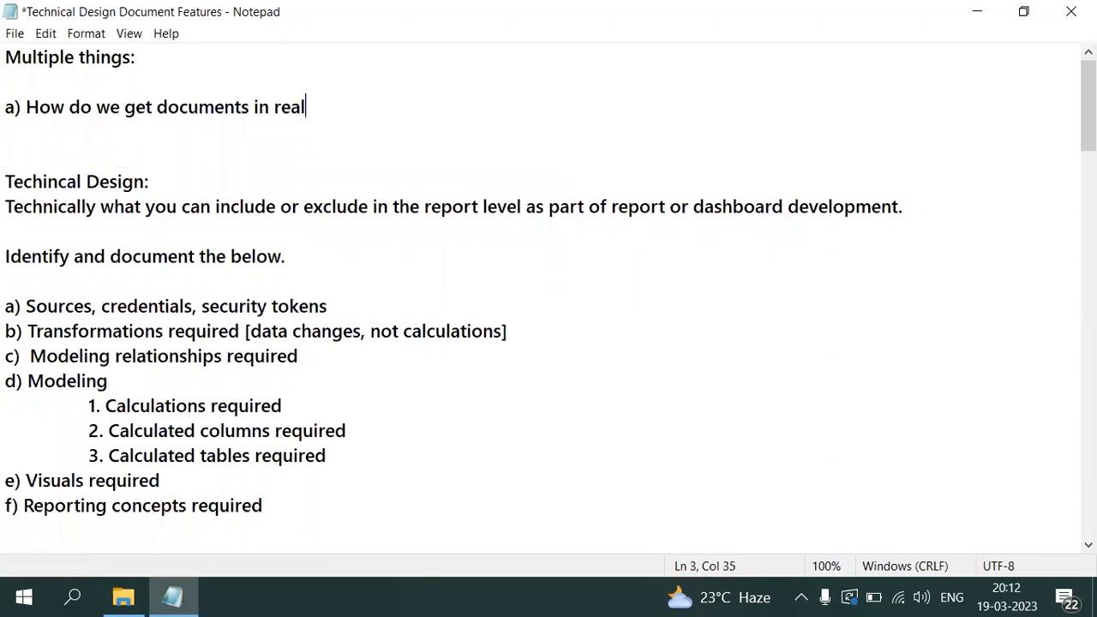
pyautogui.write('-time, what type')
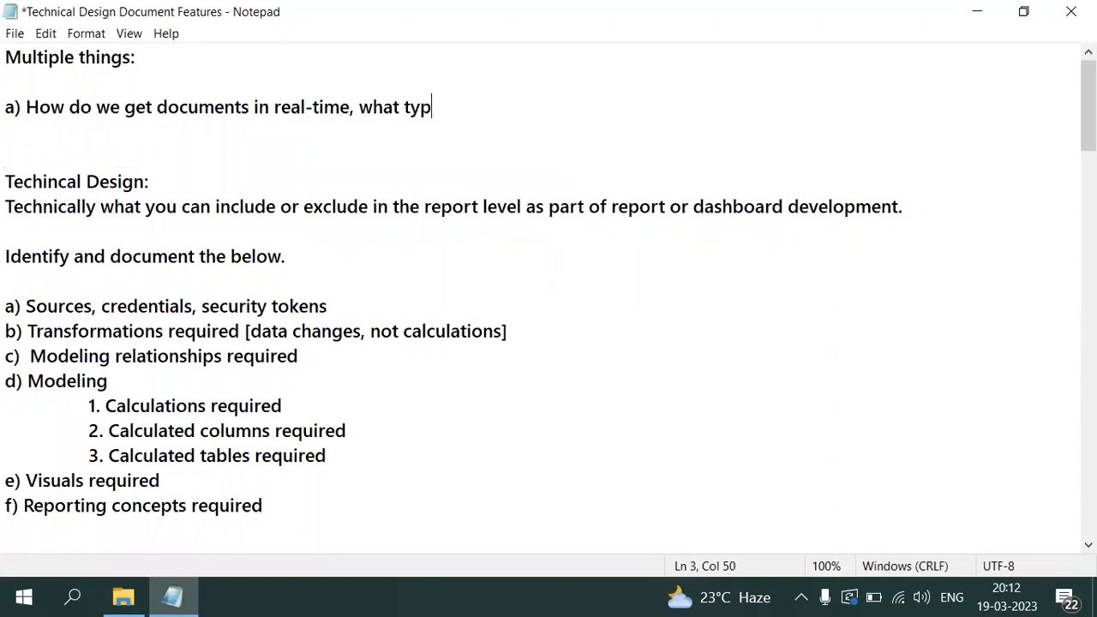
pyautogui.press('BackSpace')
pyautogui.write('e of documents we ')
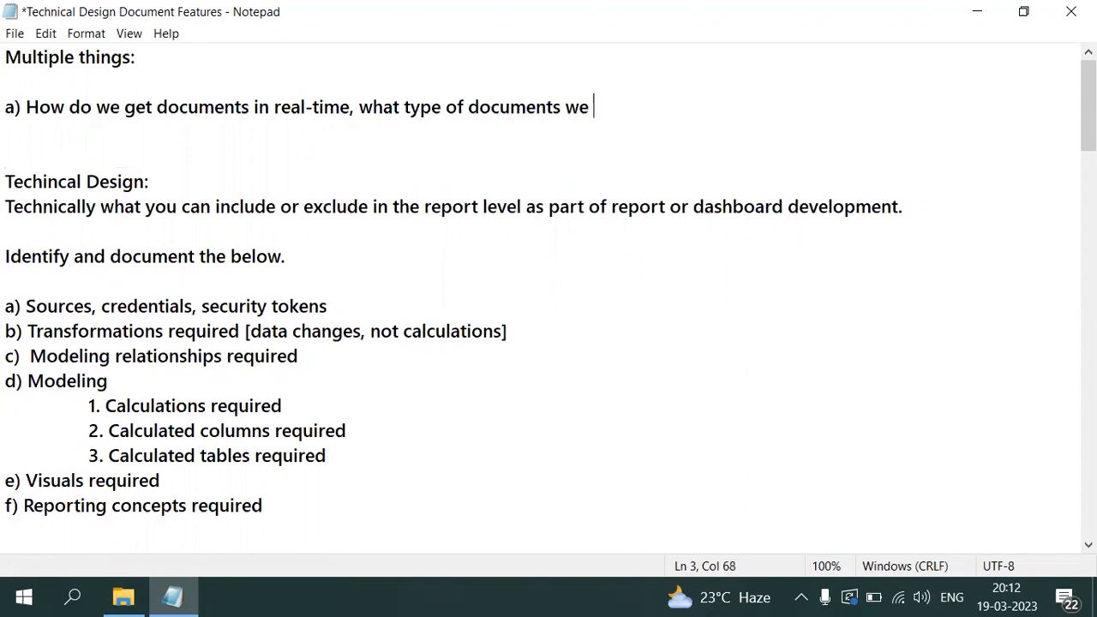
pyautogui.write('will get')
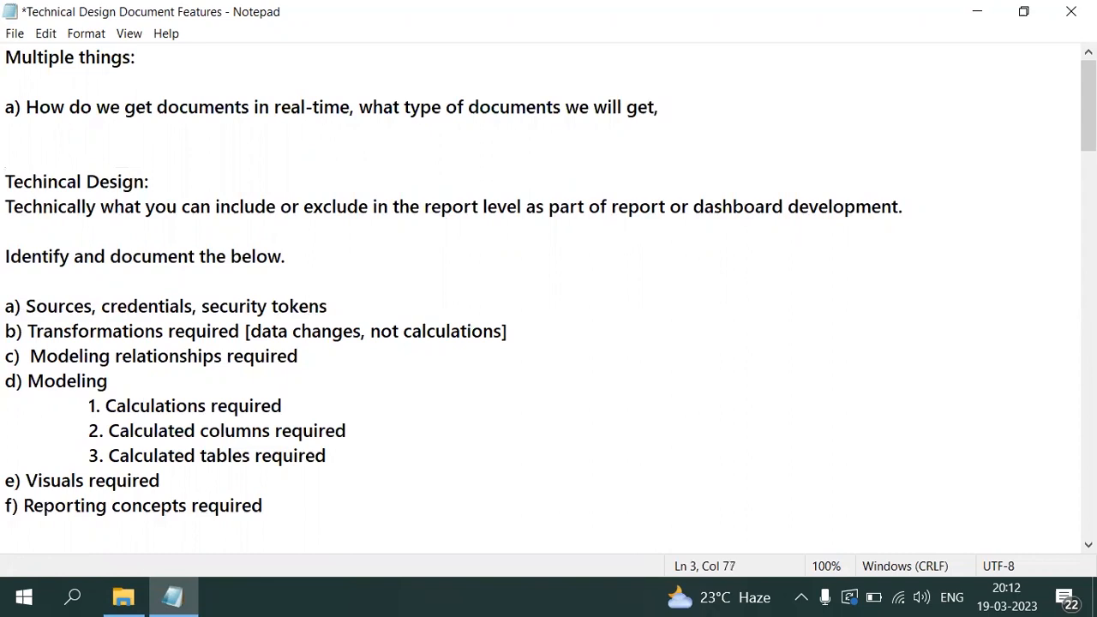
pyautogui.write(', how')
pyautogui.write(' do we work o')
pyautogui.write('n')
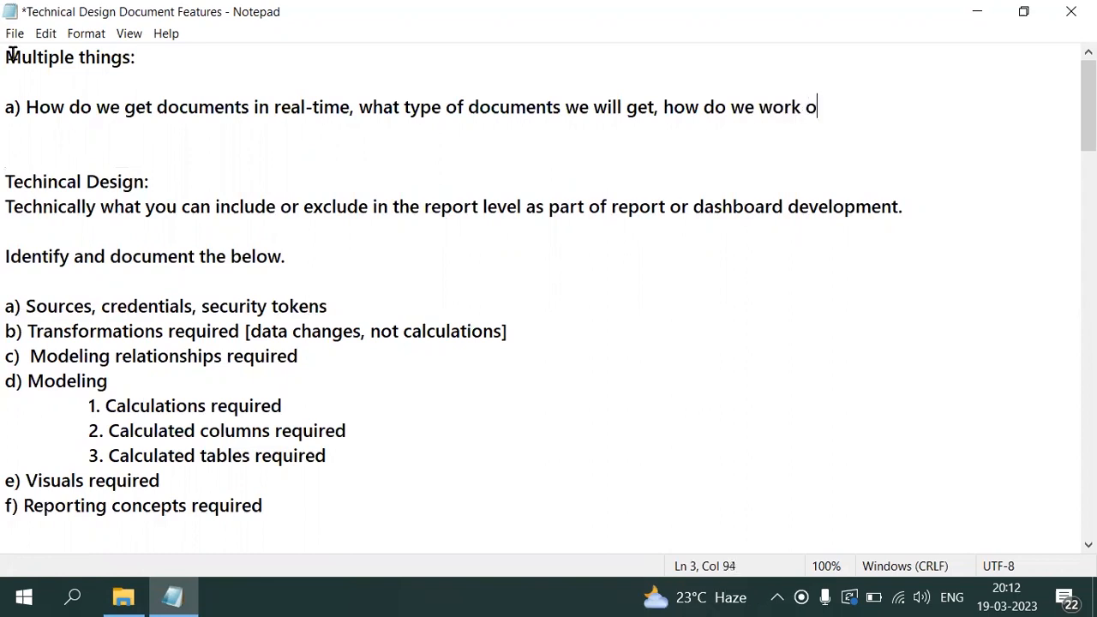
pyautogui.write('.')
# - Add the next list item "b) BSD, FSD,--> Technical Design Document" on a new line
pyautogui.press('Return')
pyautogui.write('b) ')
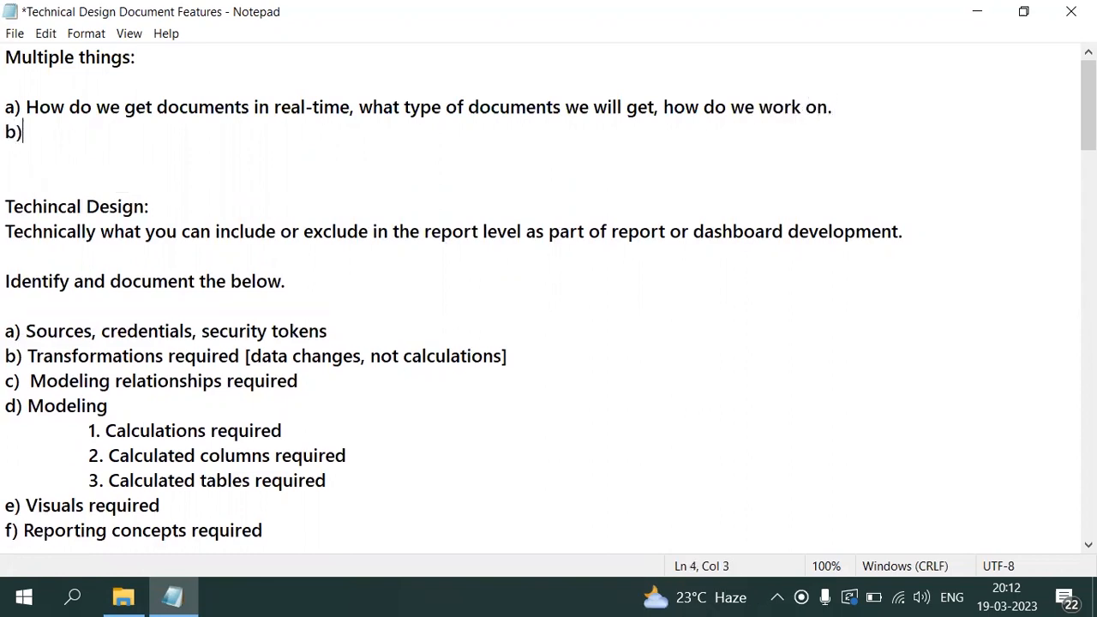
pyautogui.write('BSD, FSD')
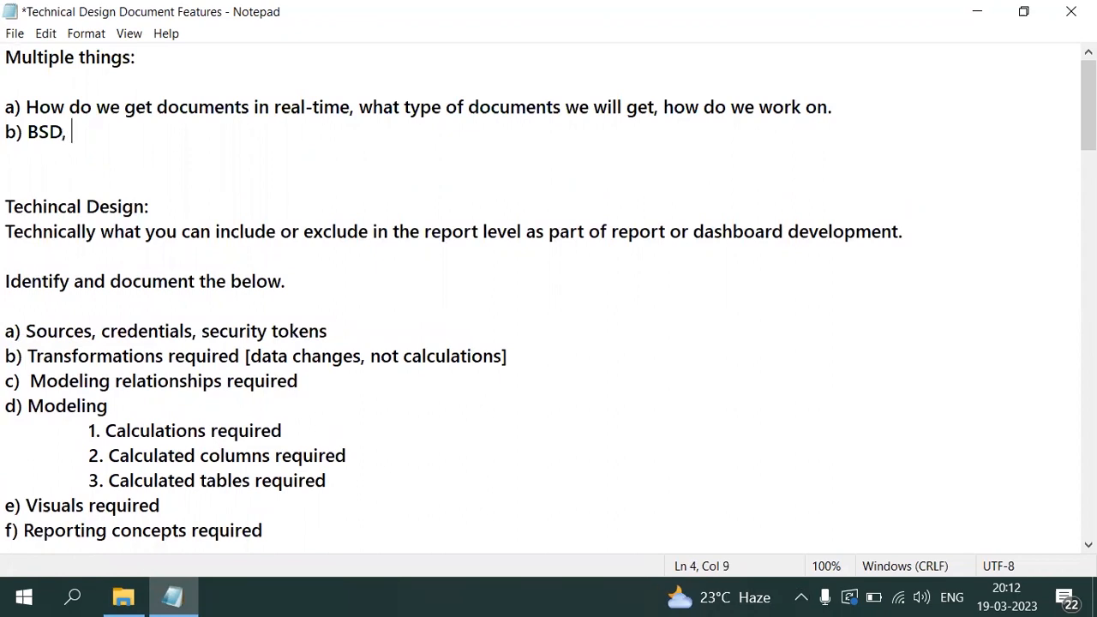
pyautogui.write(',--> Technical')
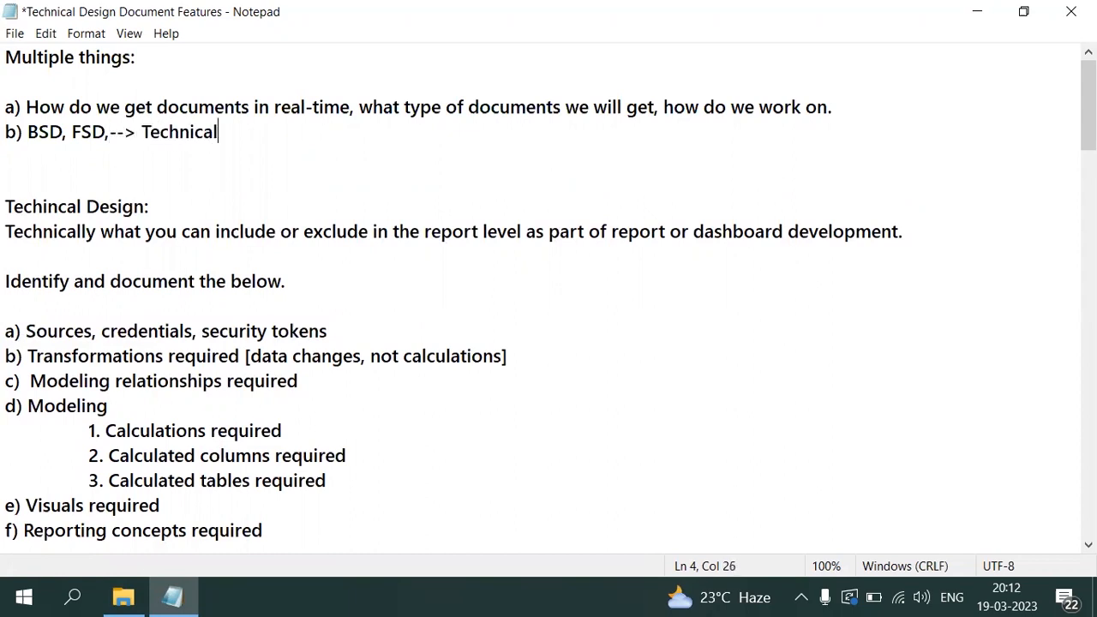
pyautogui.write(' Design Document')
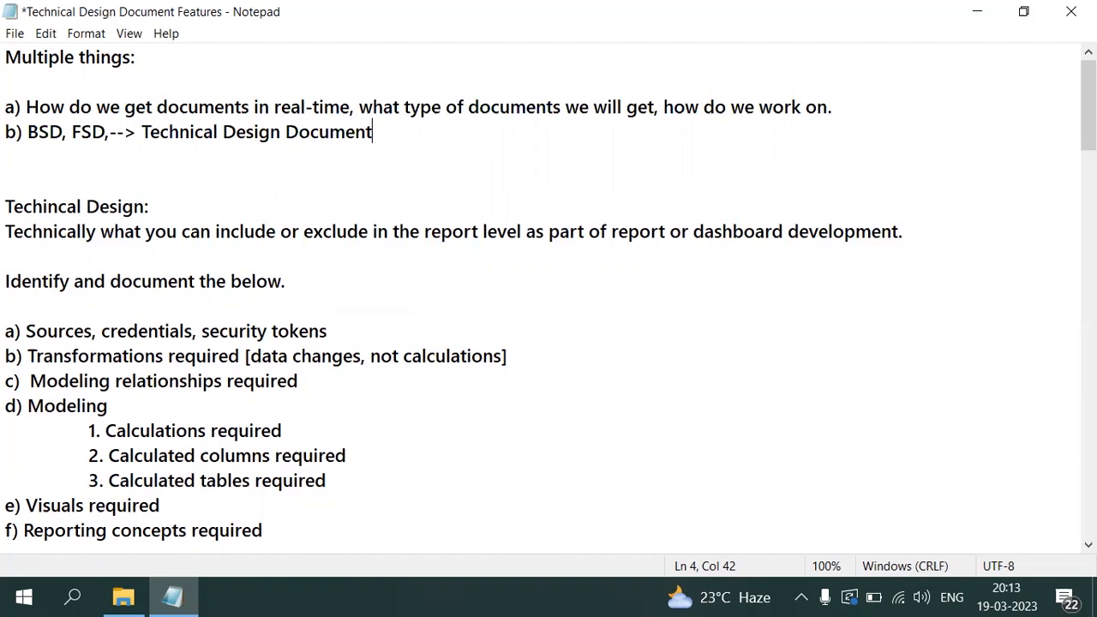
# - Add the third list item "c) Case Study..." on a new line
pyautogui.press('Return')
pyautogui.write('c) Case Study')
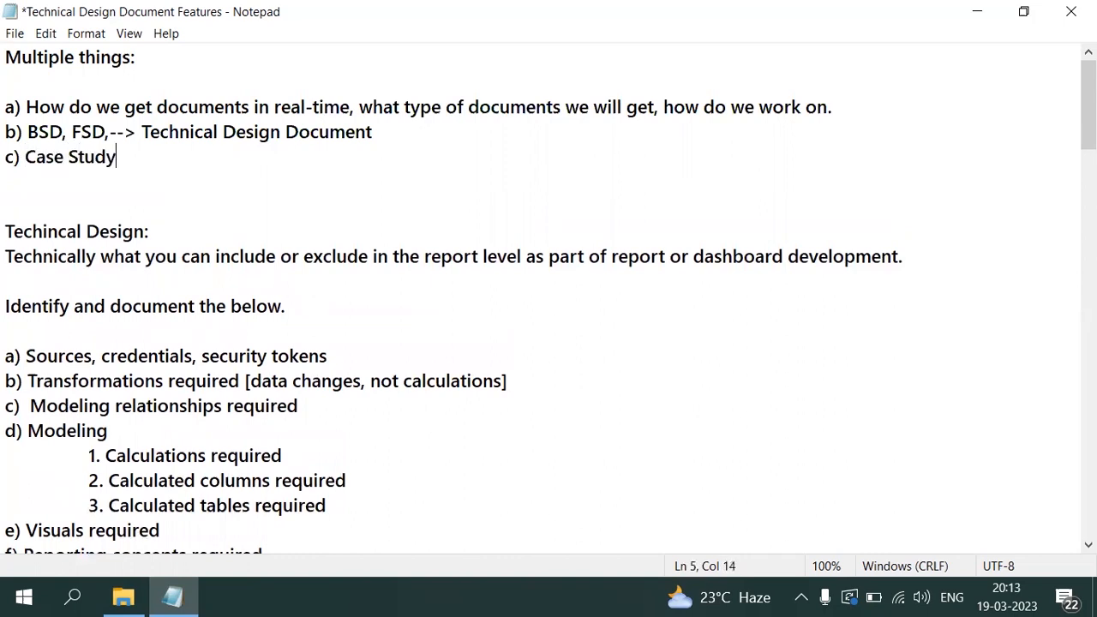
pyautogui.write('...Yearl')
pyautogui.write('y re')
pyautogui.press('BackSpace')
pyautogui.press('BackSpace')
pyautogui.press('BackSpace')
pyautogui.press('BackSpace')
pyautogui.press('BackSpace')
pyautogui.press('BackSpace')
pyautogui.press('BackSpace')
pyautogui.press('BackSpace')
pyautogui.press('BackSpace')
# - Under the case study item, add the indented line "Yearly report to monthly report travel based on year selection in the yearly report"
pyautogui.press('Return')
pyautogui.write('R')
pyautogui.press('BackSpace')
pyautogui.write('Yearly report to monthly report')
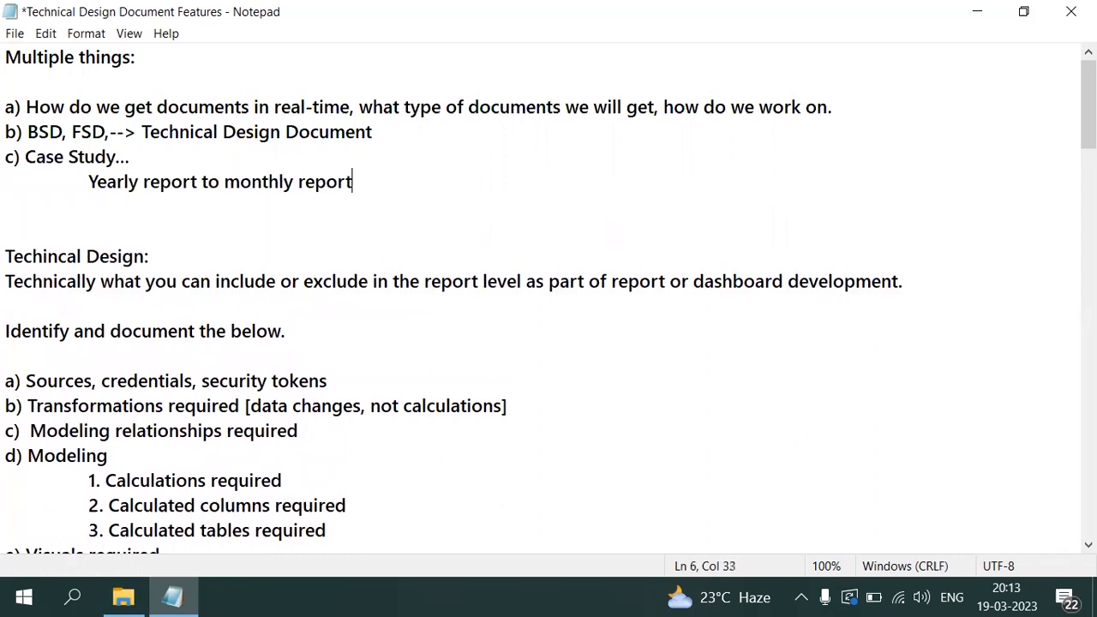
pyautogui.write(' travel based on year selection in the yearly report')
# - Add the indented line "[Cross report drill through]" below the yearly-to-monthly travel description
pyautogui.press('Return')
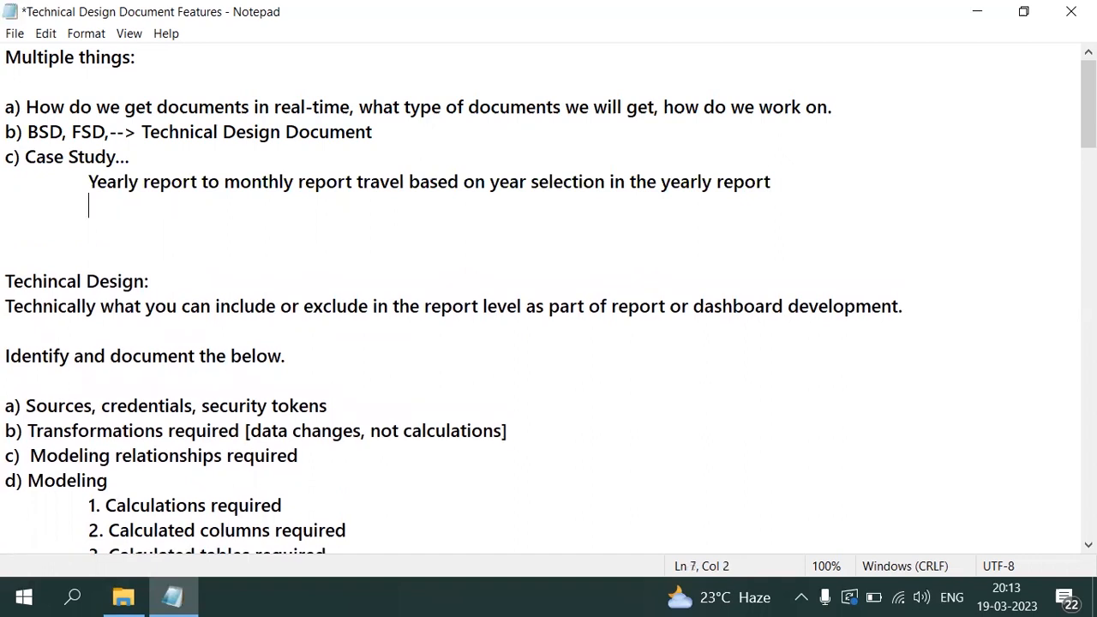
pyautogui.write('[Cross report')
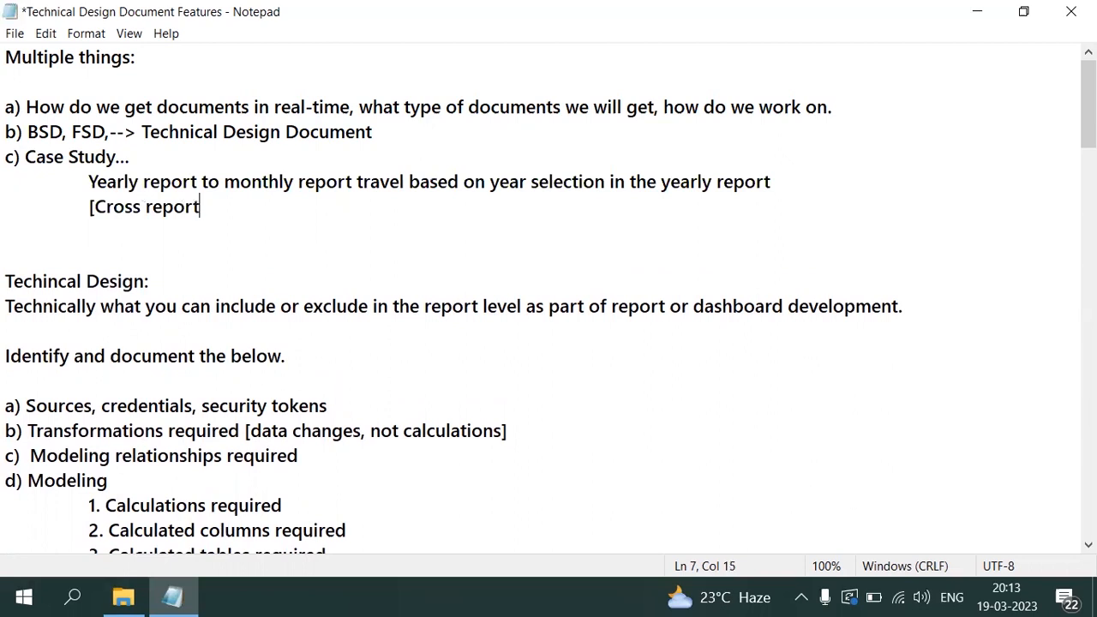
pyautogui.write(' drill th')
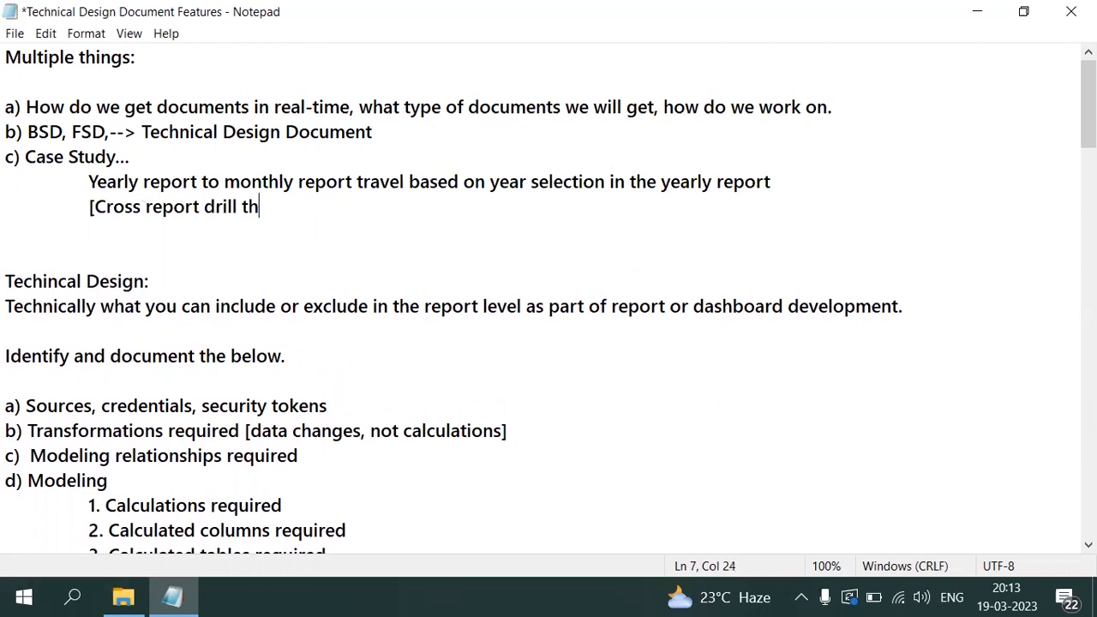
pyautogui.write('rough]')
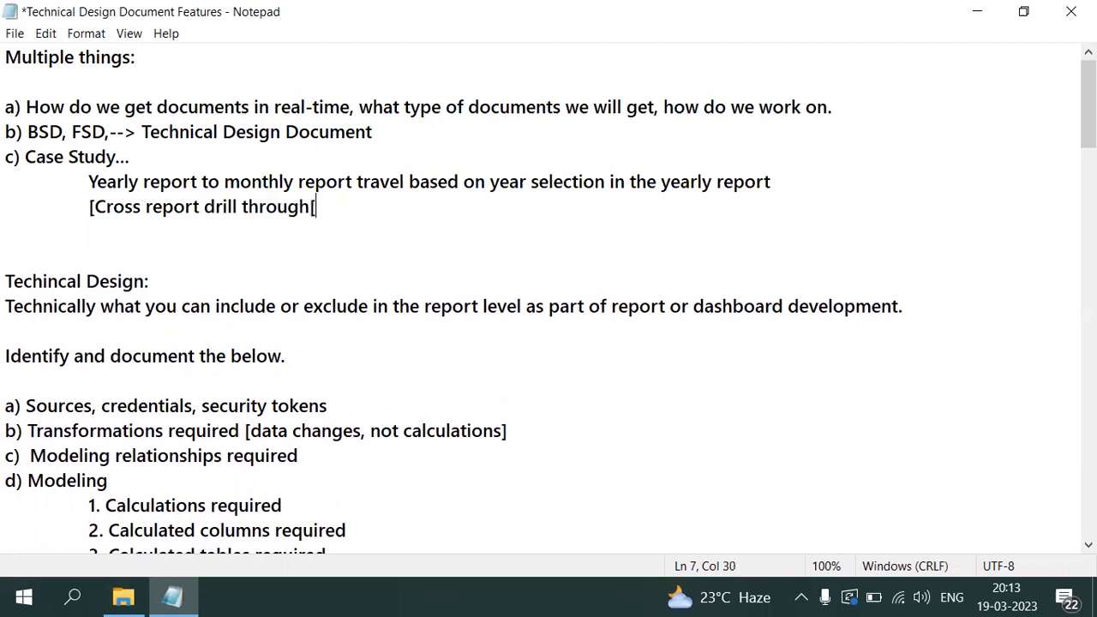
# - Add the indented line "Yealy report -Mobile view, RLS" to the case study notes
pyautogui.press('Return')
pyautogui.write('Yea')
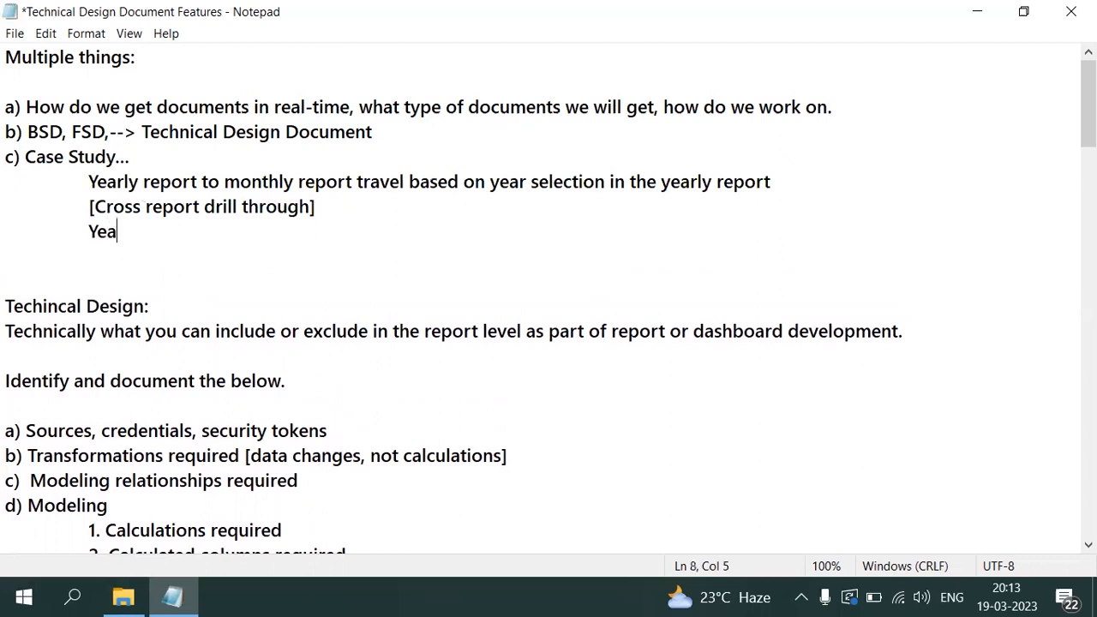
pyautogui.write('ly report -')
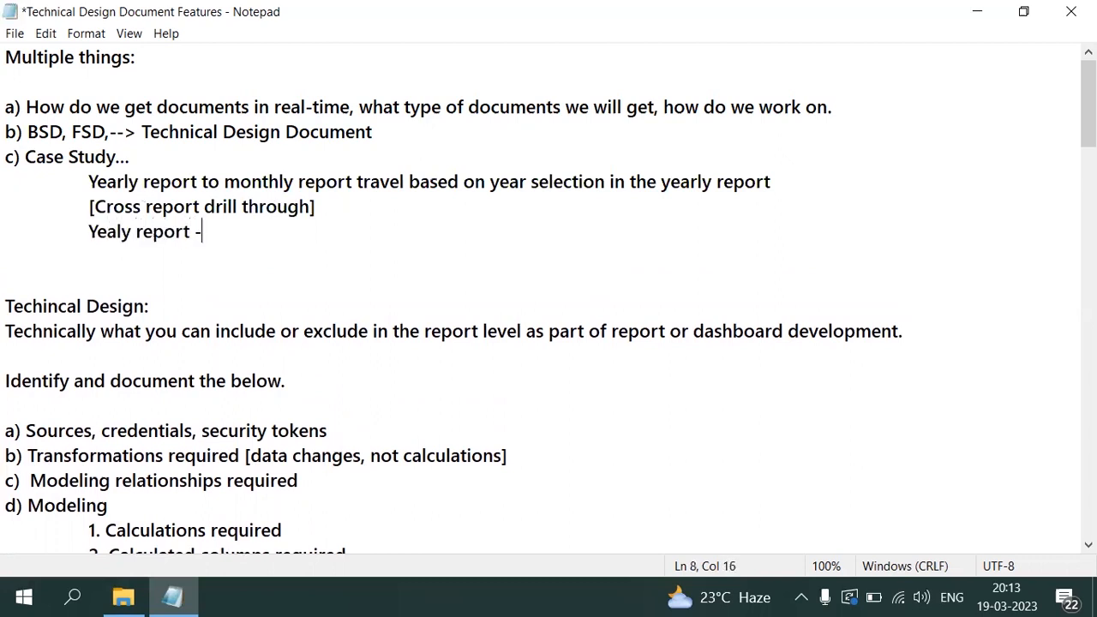
pyautogui.write('Mobile view, RLS')
# - Add the indented line "MOnthly report--Web view, NO RLS" and end the case study notes with a new line
pyautogui.press('Return')
pyautogui.write('MO')
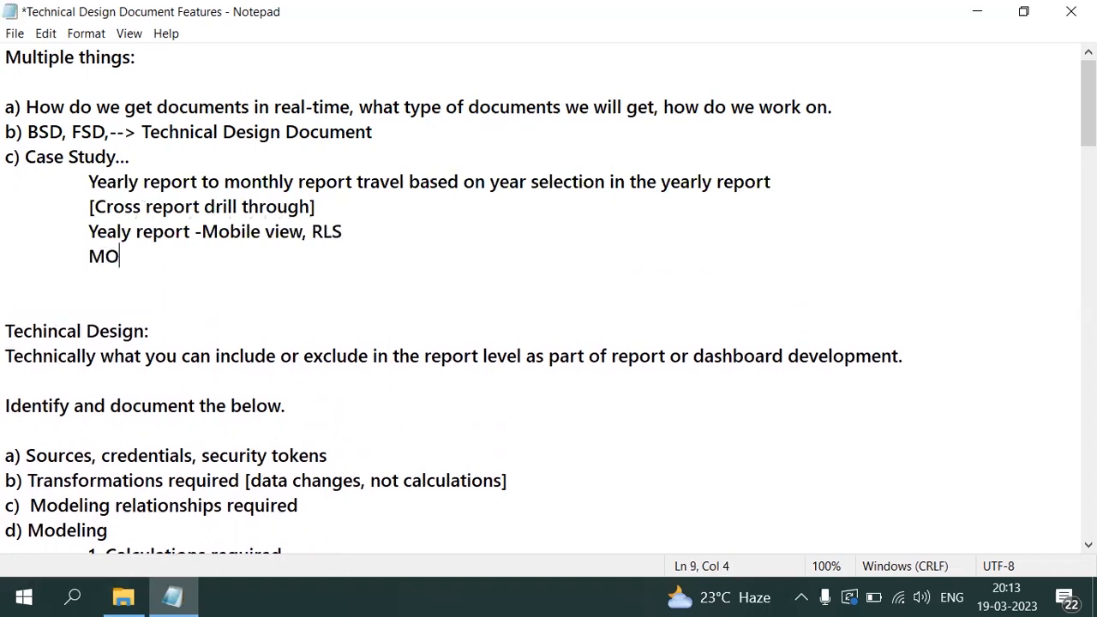
pyautogui.write('nthly report')
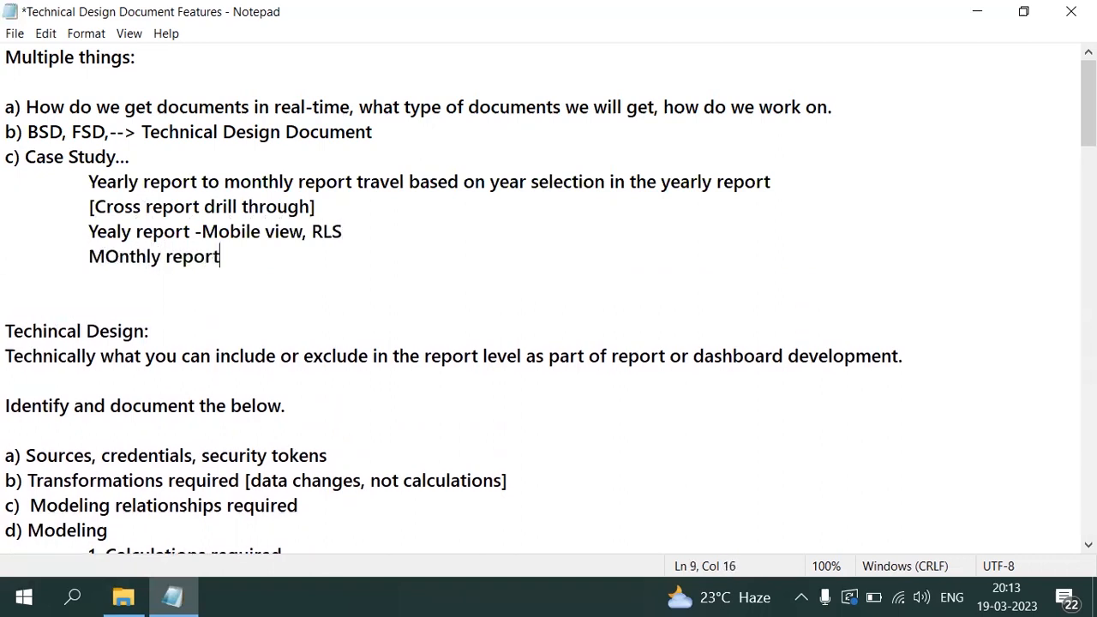
pyautogui.write('--Web view')
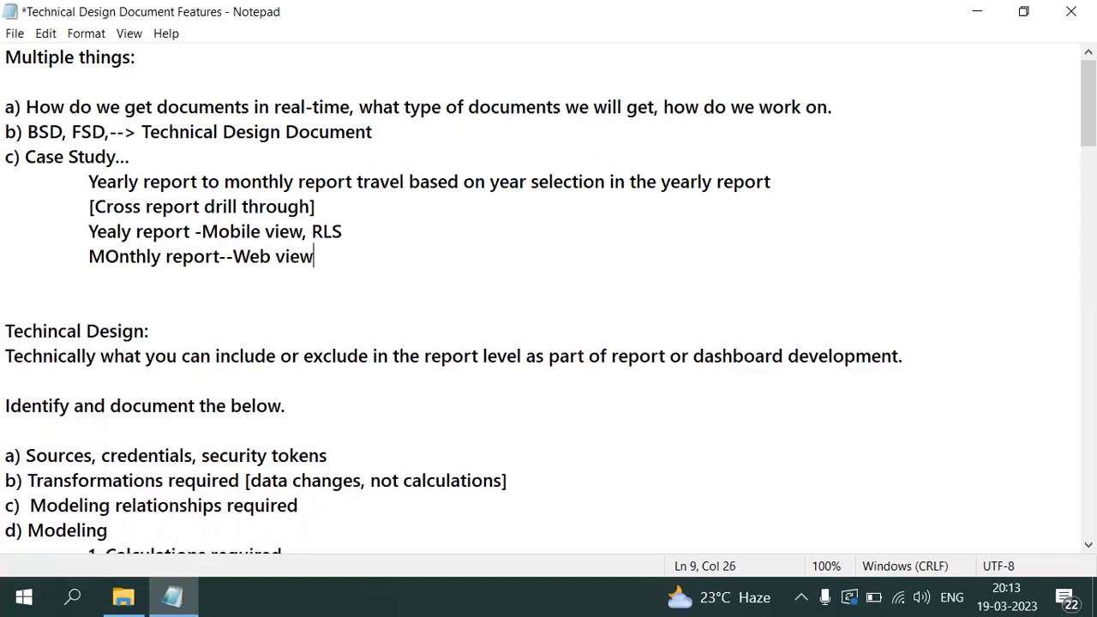
pyautogui.write(', NO RLS')
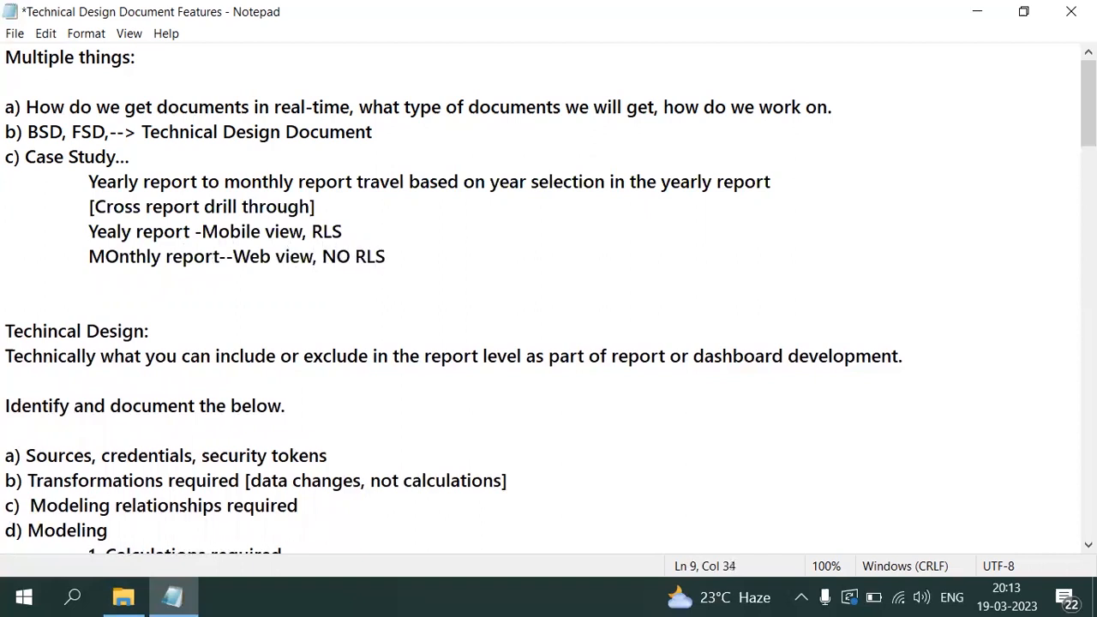
pyautogui.press('Return')
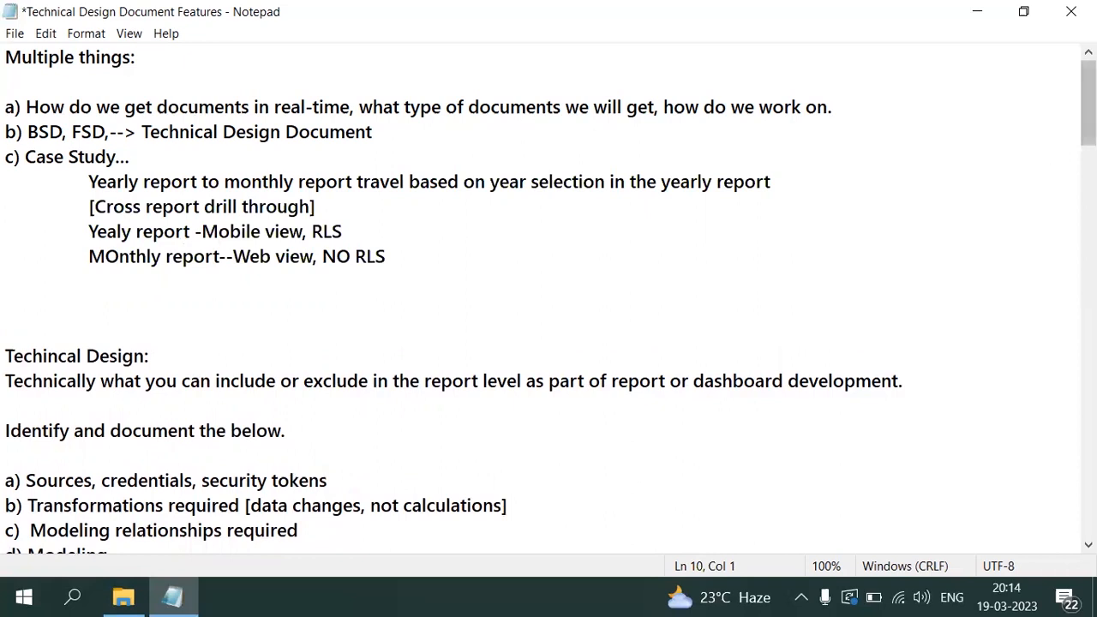
# - Review the Techincal Design checklist by highlighting its points from sources to visuals, and continue to the Yeary report Technical Things section
pyautogui.scroll(-1, 549, 300)
pyautogui.scroll(-3, 791, 201)
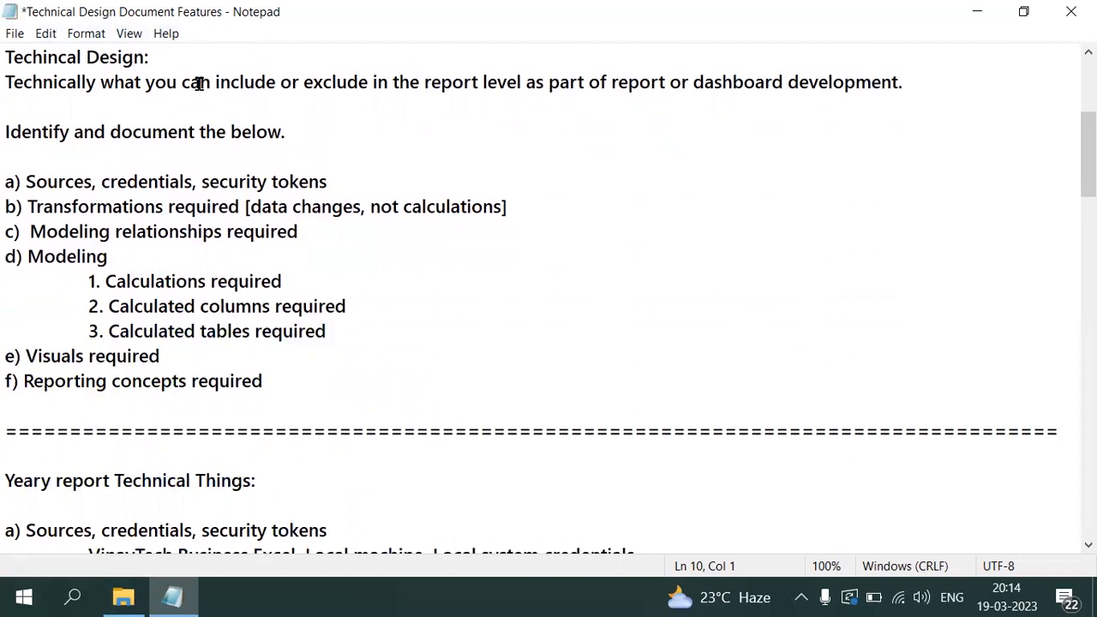
pyautogui.moveTo(215, 89); pyautogui.dragTo(439, 97)
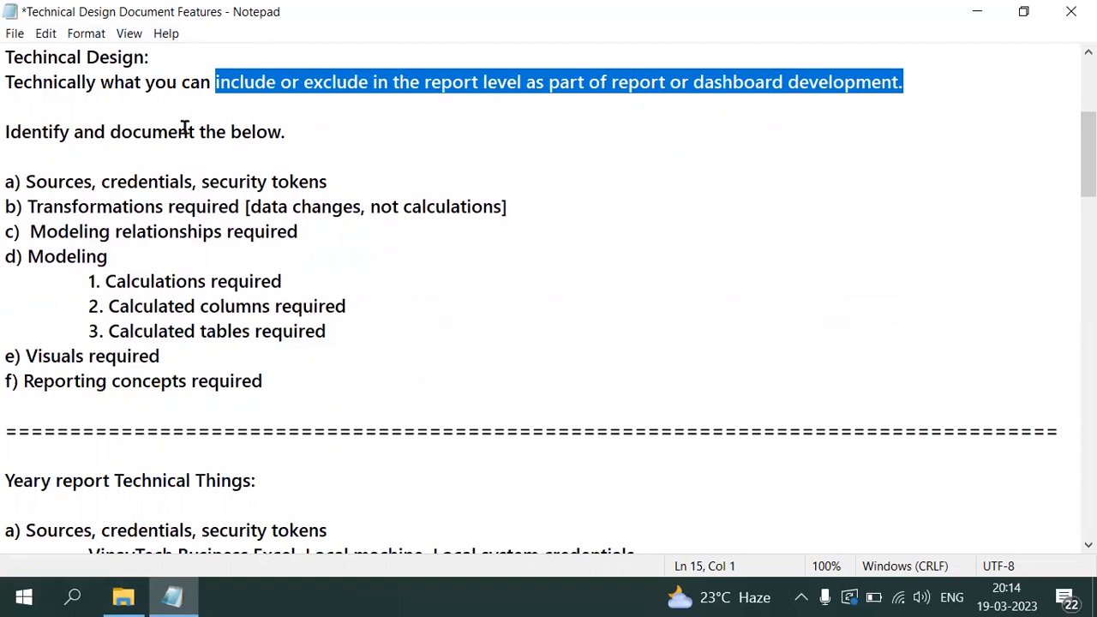
pyautogui.moveTo(14, 181); pyautogui.dragTo(352, 183)
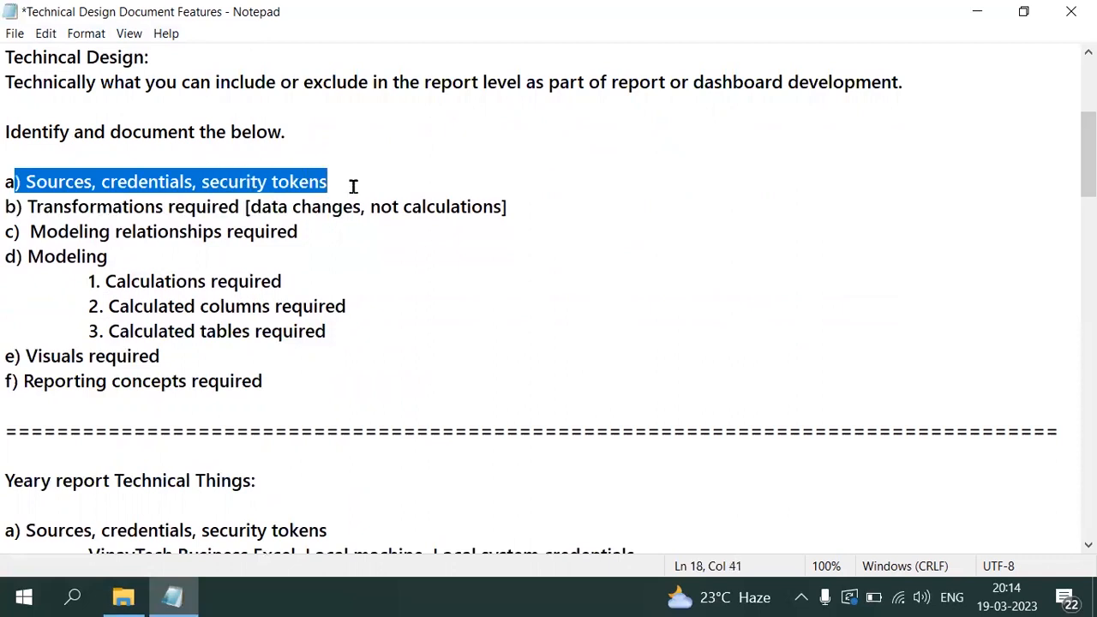
pyautogui.moveTo(30, 207); pyautogui.dragTo(506, 196)
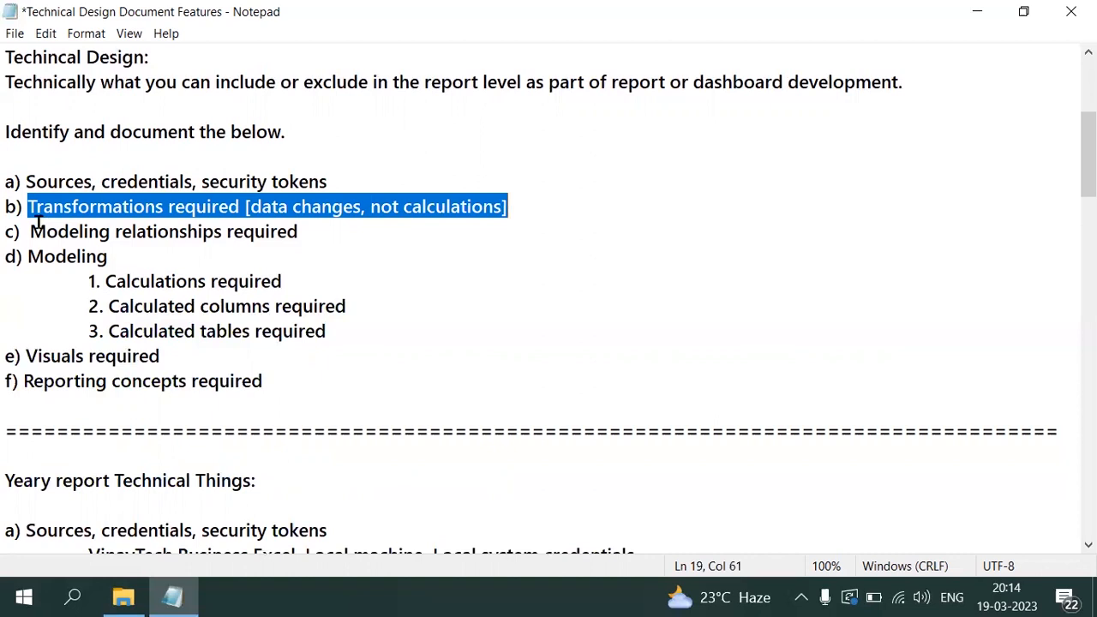
pyautogui.moveTo(30, 231); pyautogui.dragTo(291, 241)
pyautogui.moveTo(88, 283); pyautogui.dragTo(302, 277)
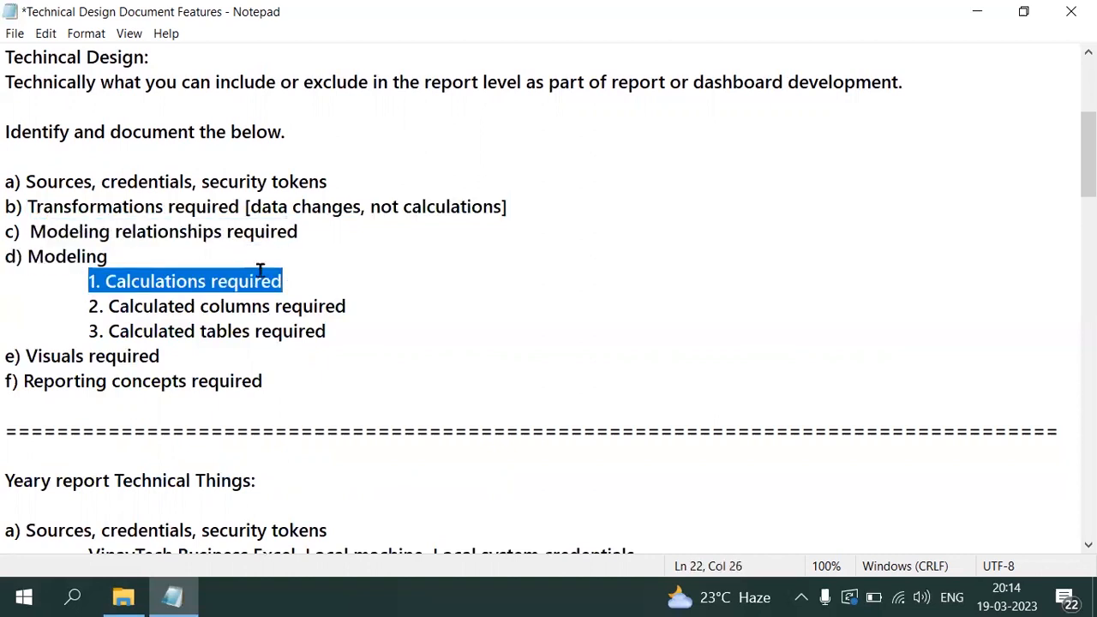
pyautogui.moveTo(133, 306); pyautogui.dragTo(338, 337)
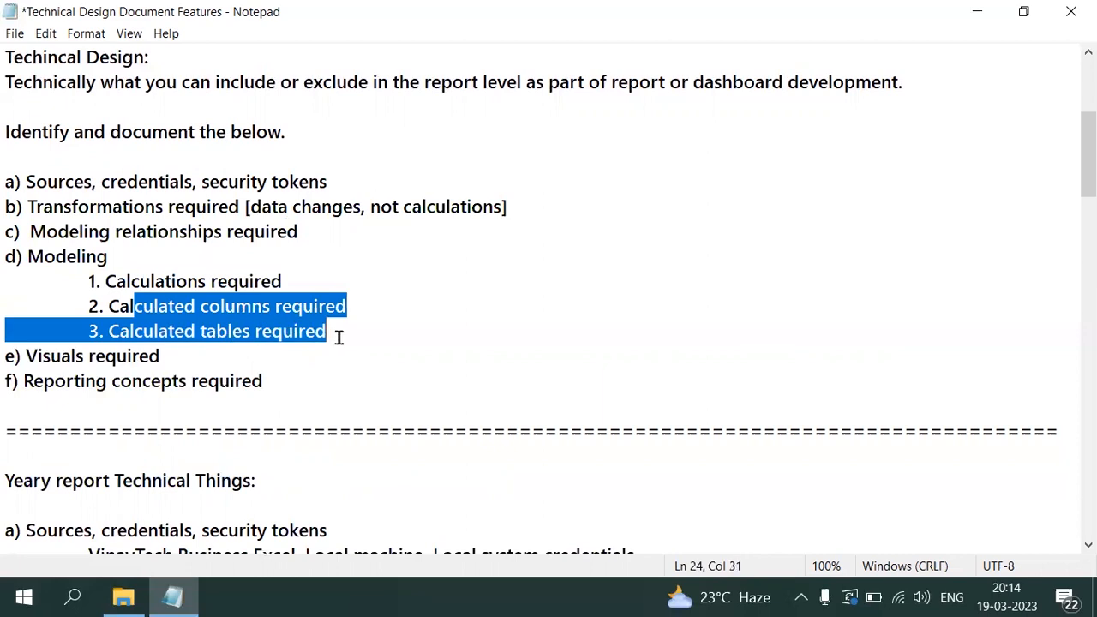
pyautogui.moveTo(37, 357); pyautogui.dragTo(165, 358)
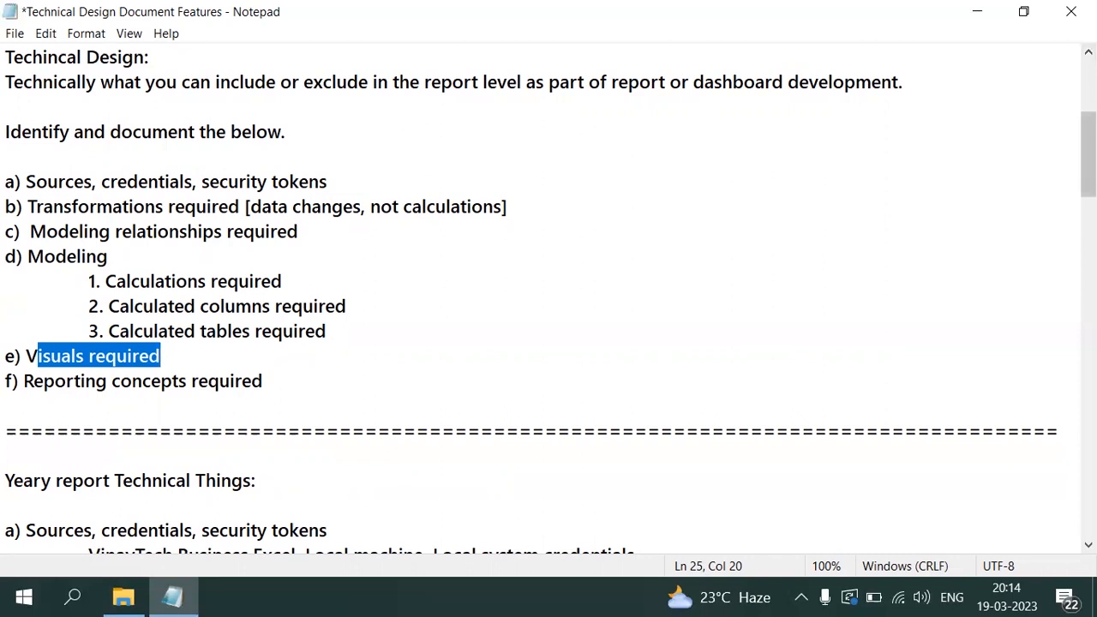
pyautogui.scroll(-6, 548, 300)
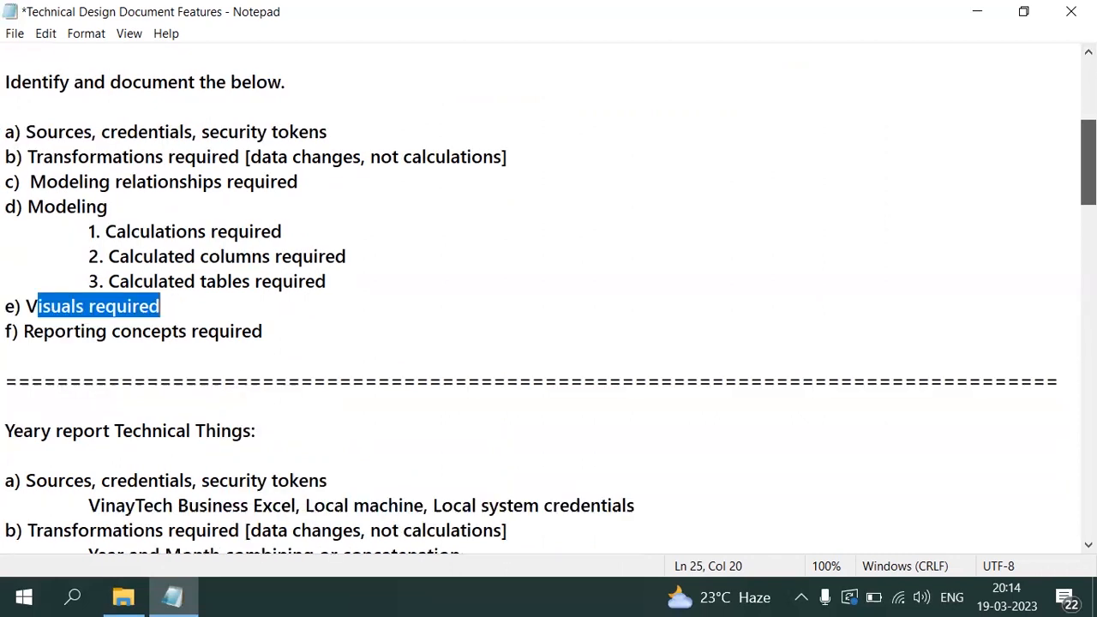
pyautogui.scroll(2, 1063, 231)
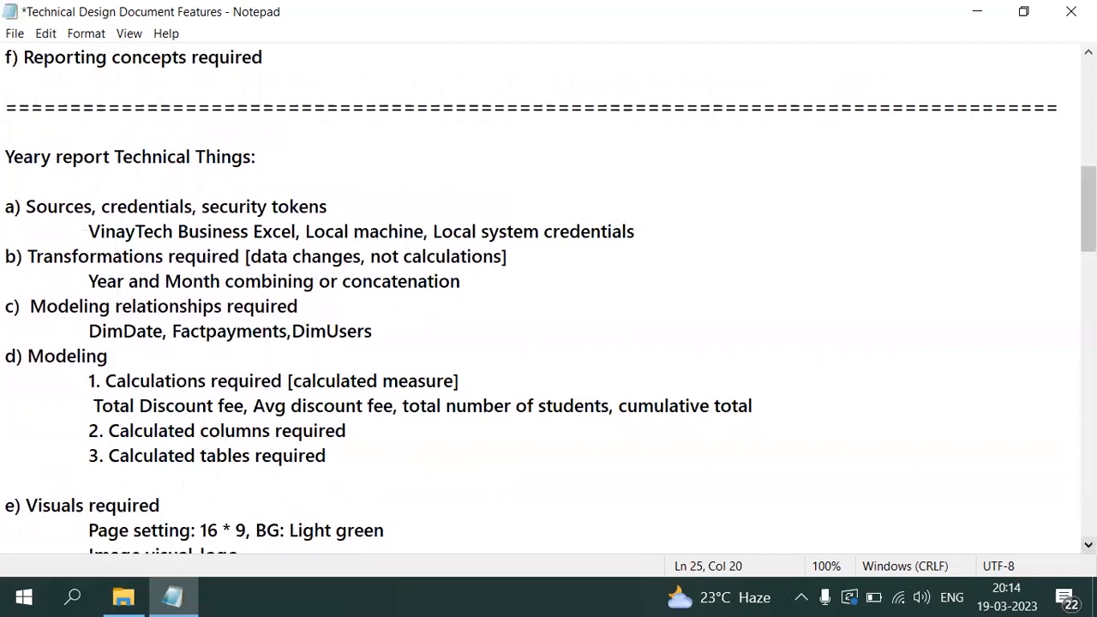
# - Review the sources, credentials and security tokens entry in the Yeary report Technical Things section, highlighting its heading and details
pyautogui.click(1088, 545)
pyautogui.click(1088, 545)
pyautogui.click(1088, 544)
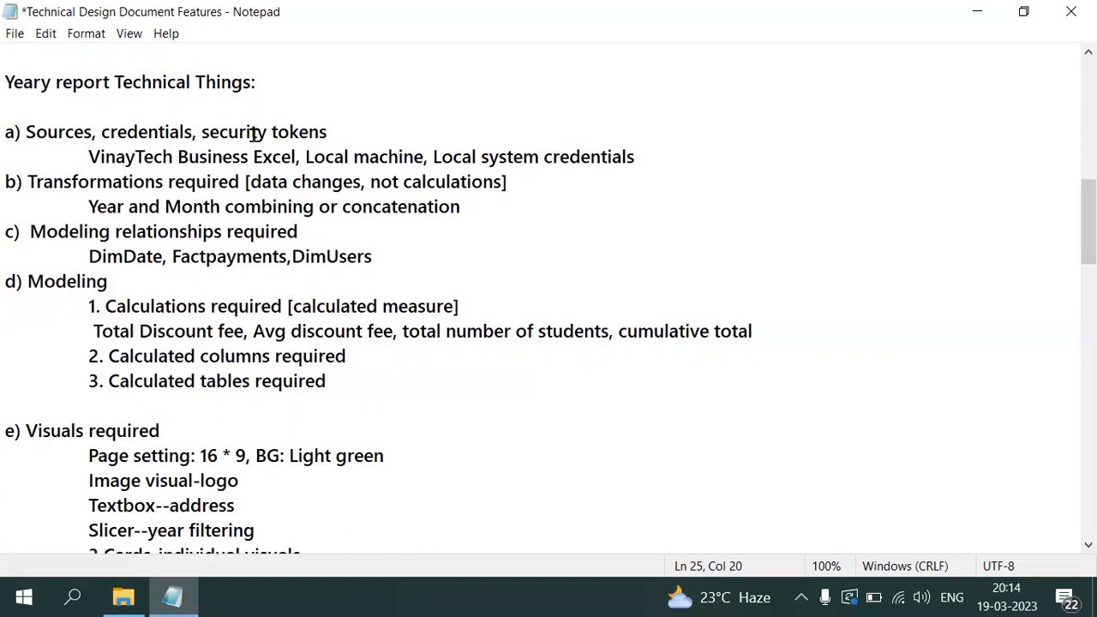
pyautogui.moveTo(88, 154); pyautogui.dragTo(414, 96)
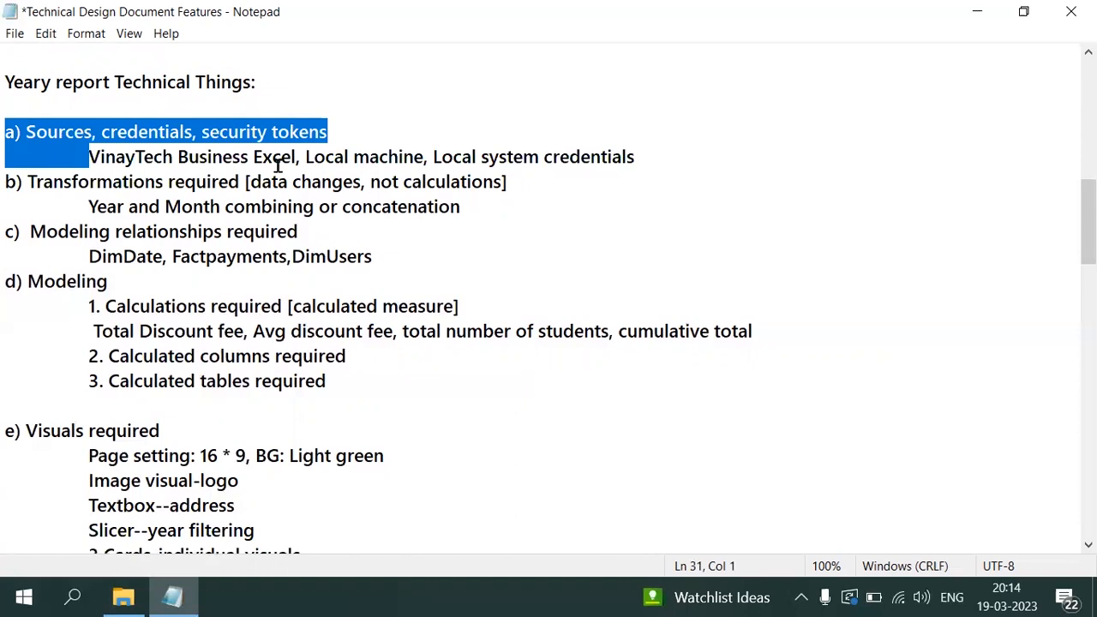
pyautogui.click(243, 177)
pyautogui.moveTo(91, 152); pyautogui.dragTo(694, 158)
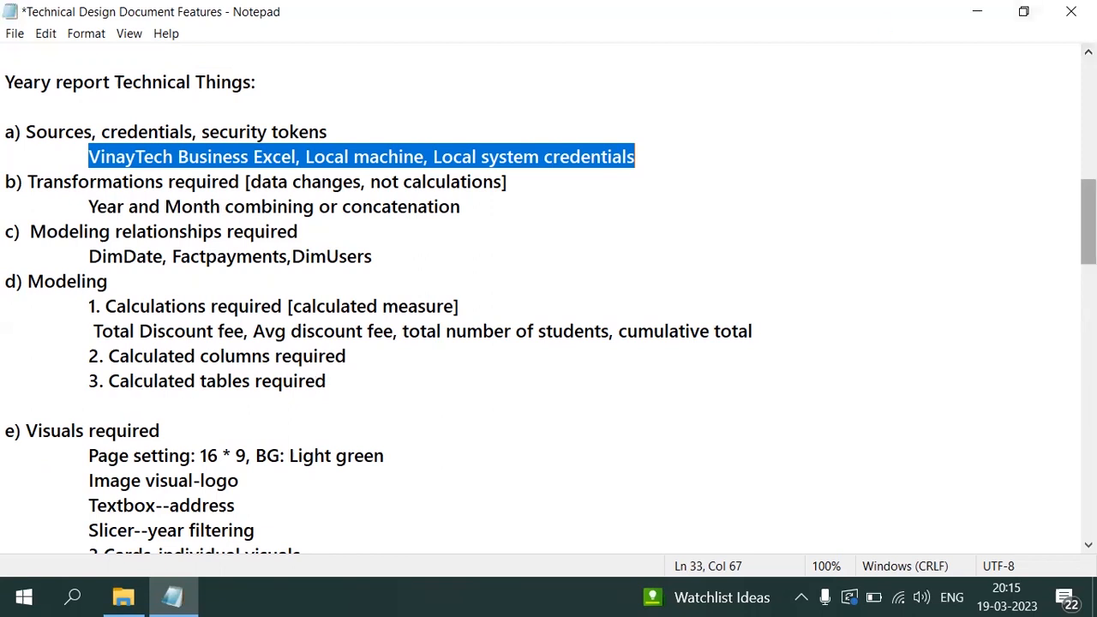
# - Review the visuals and reporting concepts required for the yearly report, highlighting the two cross report drill through settings
pyautogui.moveTo(1088, 221); pyautogui.dragTo(1088, 240)
pyautogui.scroll(-3, 327, 182)
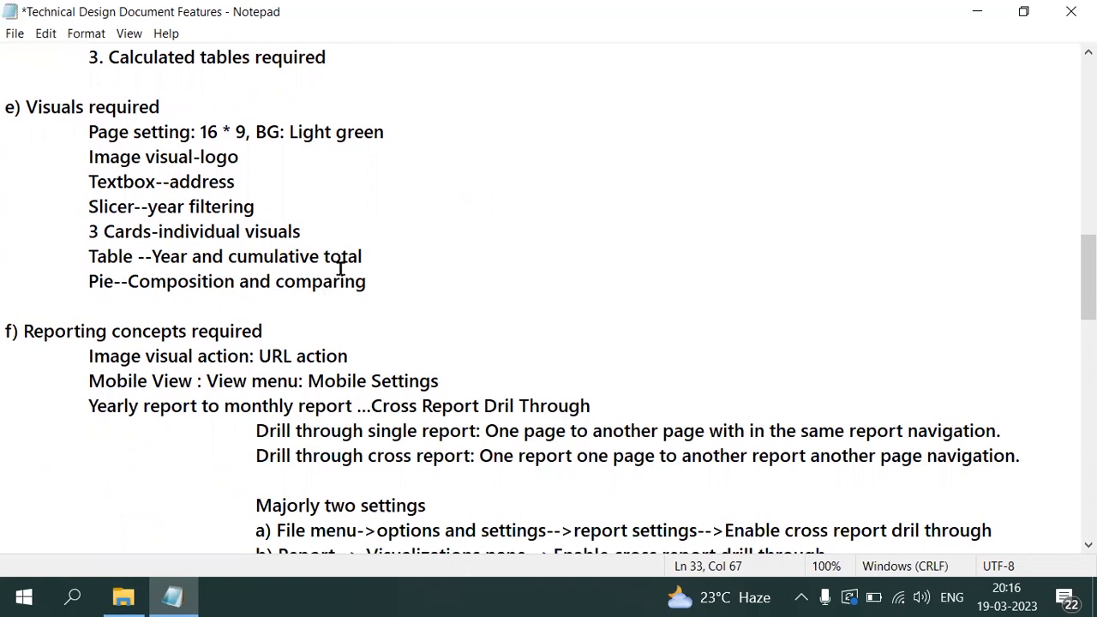
pyautogui.moveTo(1087, 277); pyautogui.dragTo(1088, 317)
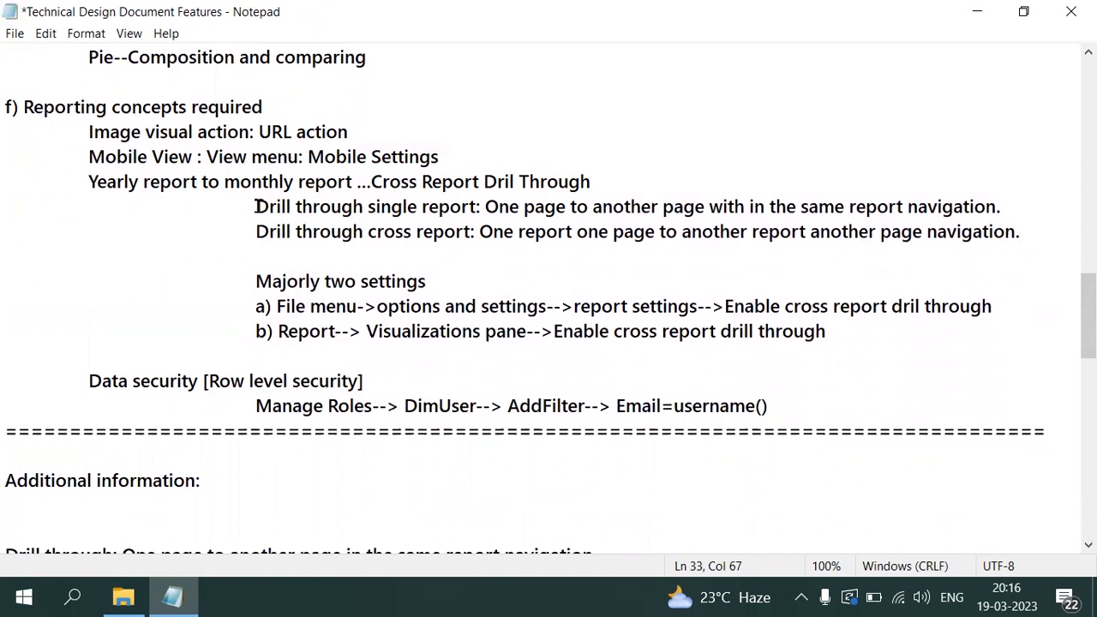
pyautogui.moveTo(269, 285); pyautogui.dragTo(828, 326)
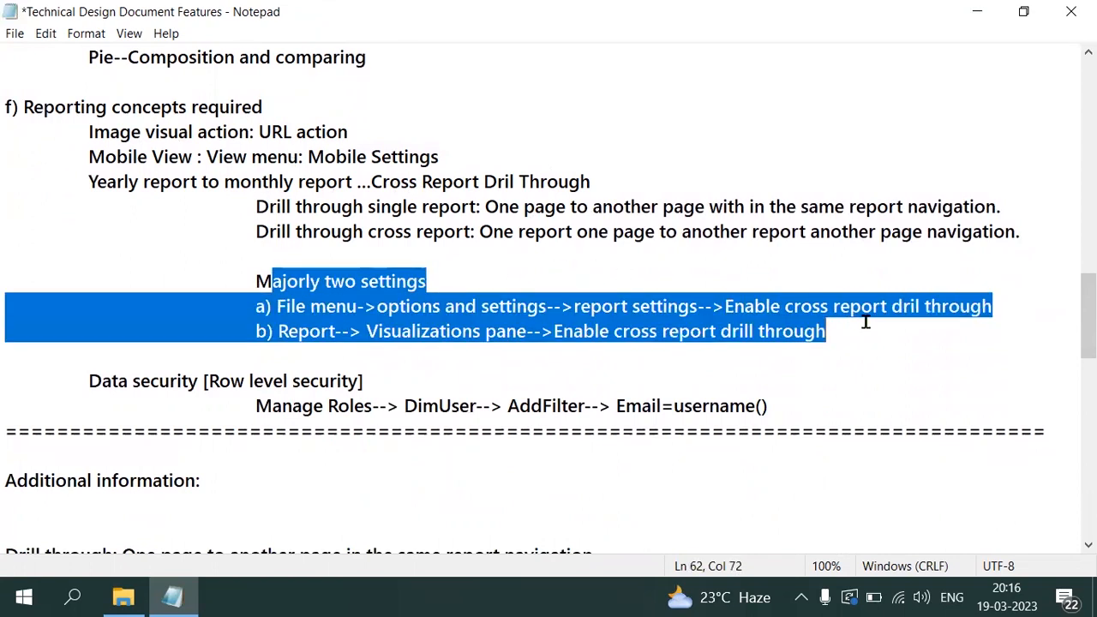
pyautogui.click(655, 253)
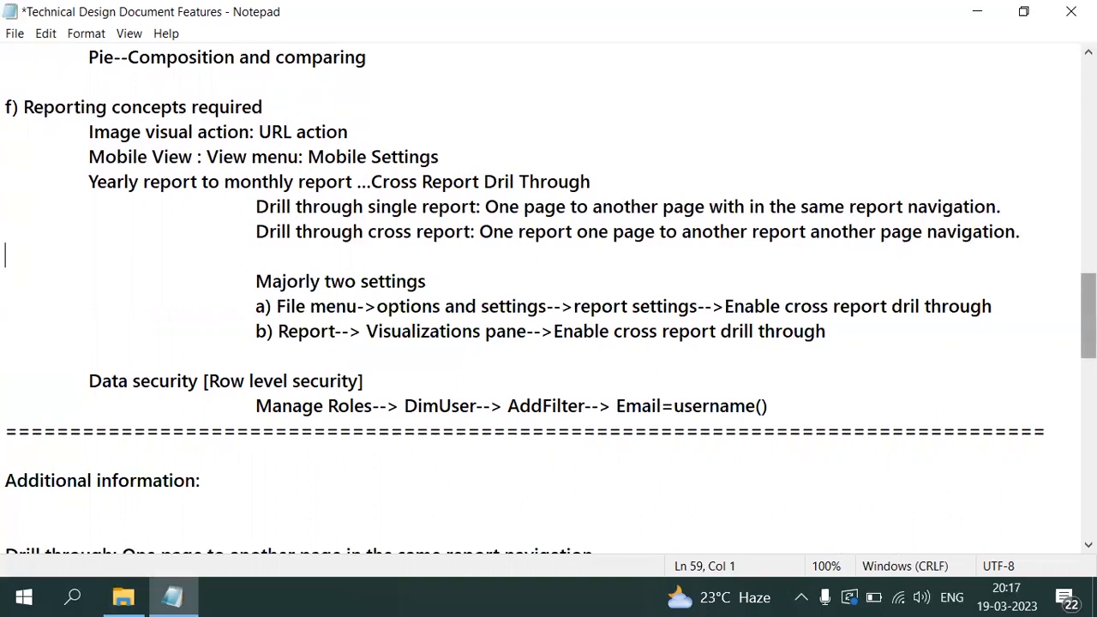
# - Review the security notes under Additional information, highlighting the role based description and the row level data examples
pyautogui.scroll(-6, 1088, 317)
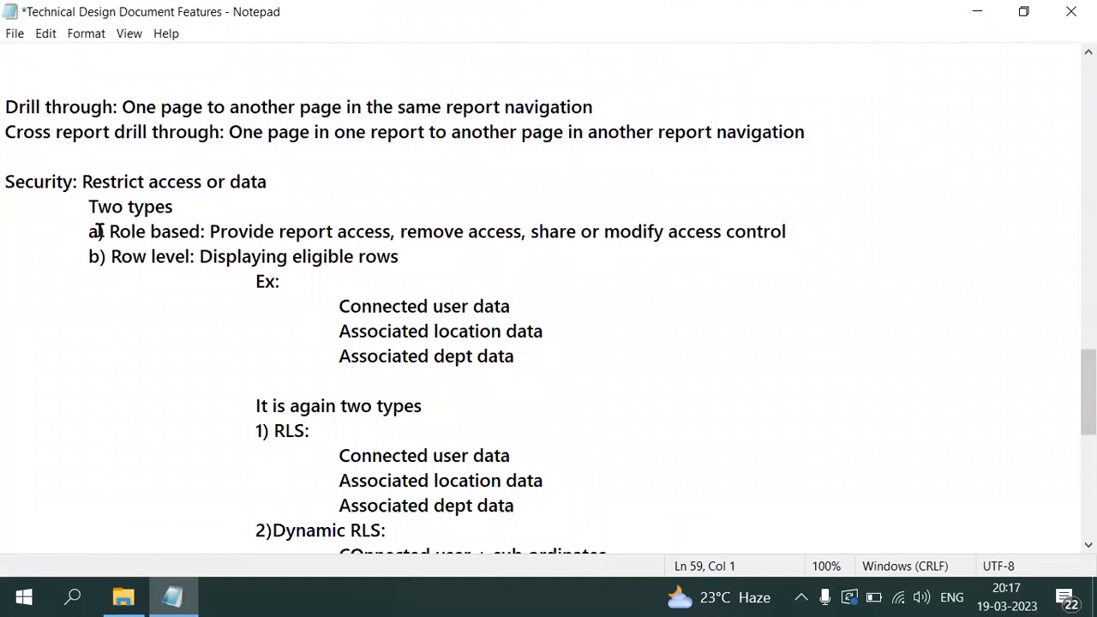
pyautogui.moveTo(110, 231); pyautogui.dragTo(226, 232)
pyautogui.moveTo(110, 255); pyautogui.dragTo(801, 229)
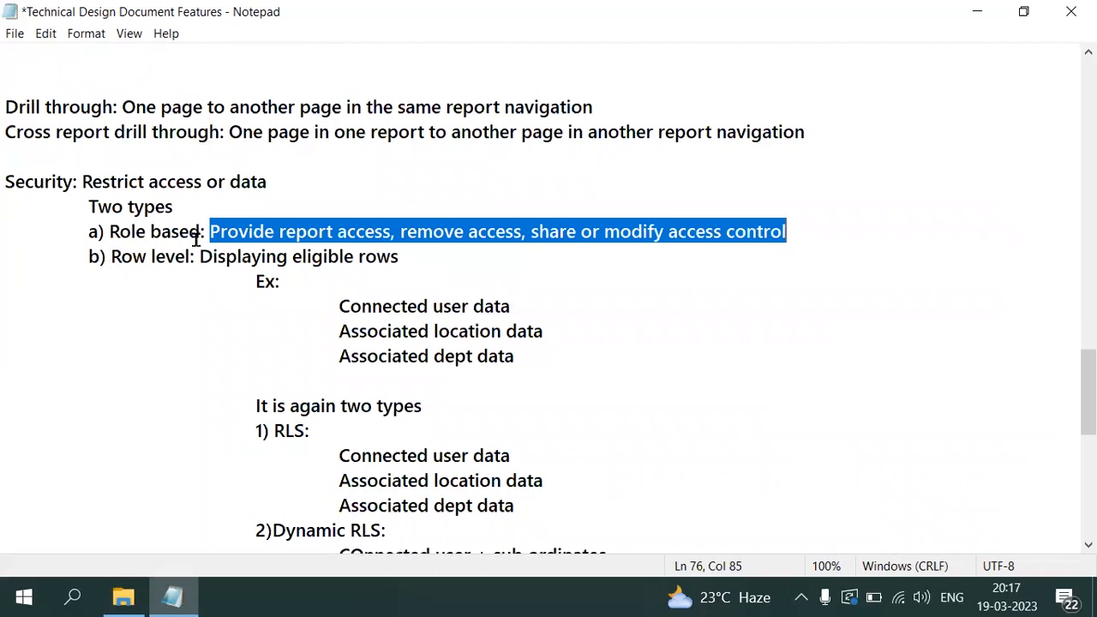
pyautogui.moveTo(328, 302); pyautogui.dragTo(519, 292)
pyautogui.moveTo(355, 335); pyautogui.dragTo(543, 332)
pyautogui.click(339, 359)
pyautogui.moveTo(339, 358); pyautogui.dragTo(528, 345)
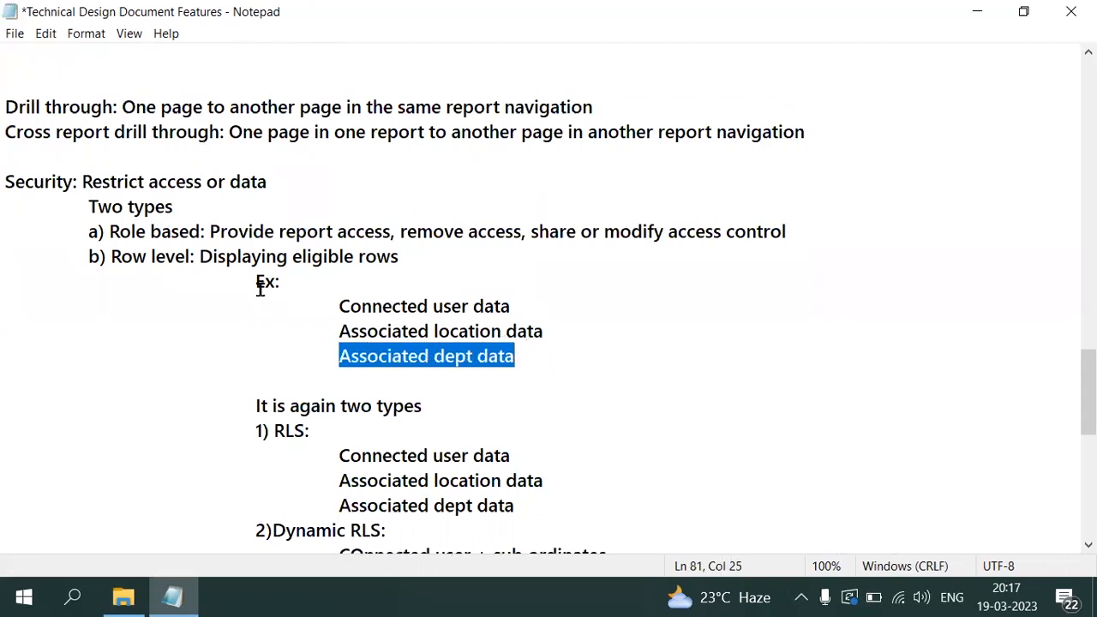
# - Examine the RLS and Dynamic RLS notes, highlight the three RLS data examples, and return to the beginning of the document
pyautogui.scroll(-3, 1088, 385)
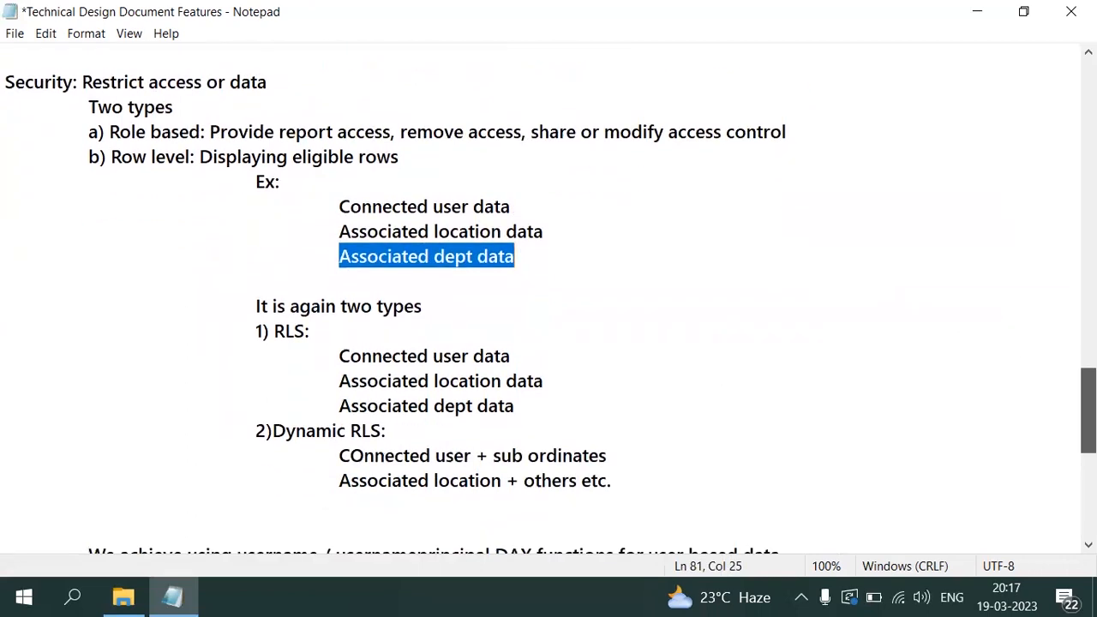
pyautogui.click(340, 230)
pyautogui.moveTo(339, 230); pyautogui.dragTo(522, 276)
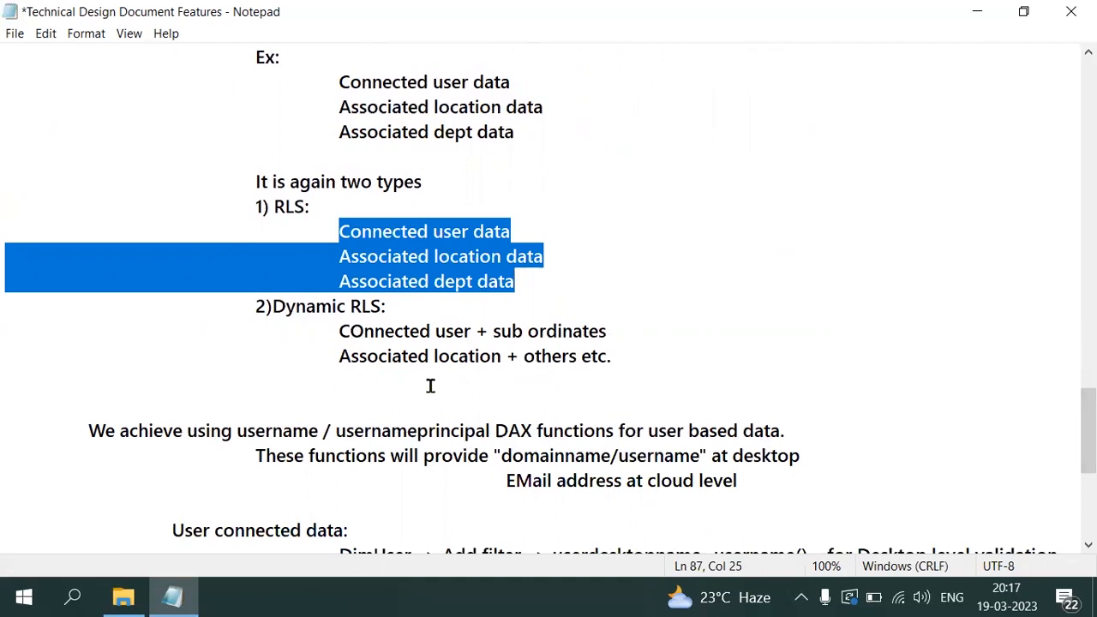
pyautogui.moveTo(1088, 428); pyautogui.dragTo(1088, 98)
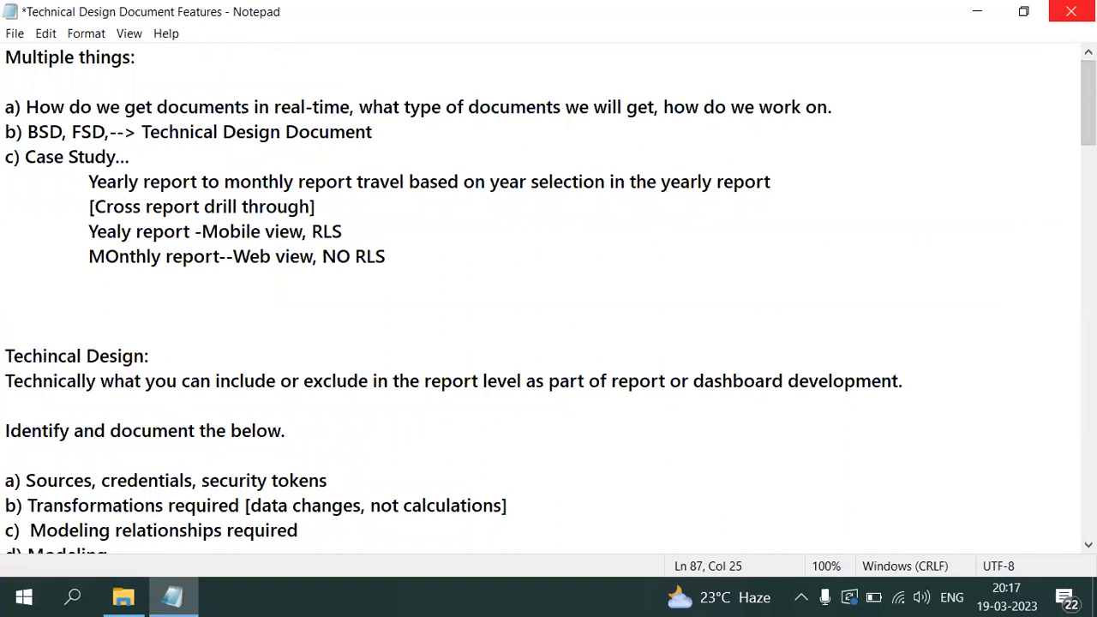
# - Minimize the technical design notes, keeping them open, and launch Power BI Desktop
pyautogui.click(1071, 11)
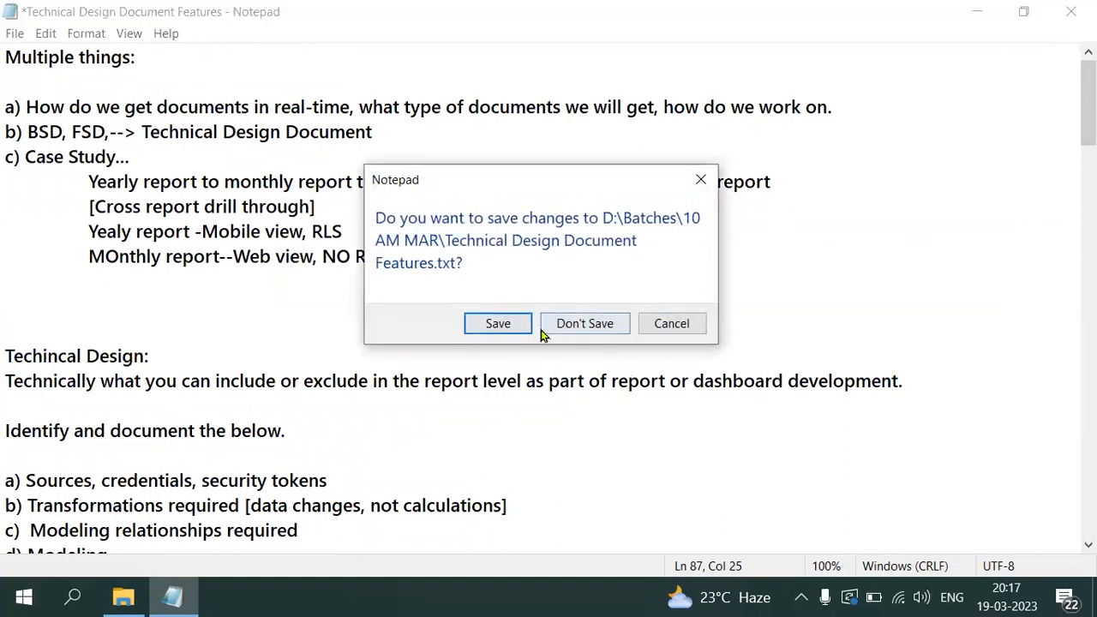
pyautogui.click(701, 179)
pyautogui.click(975, 12)
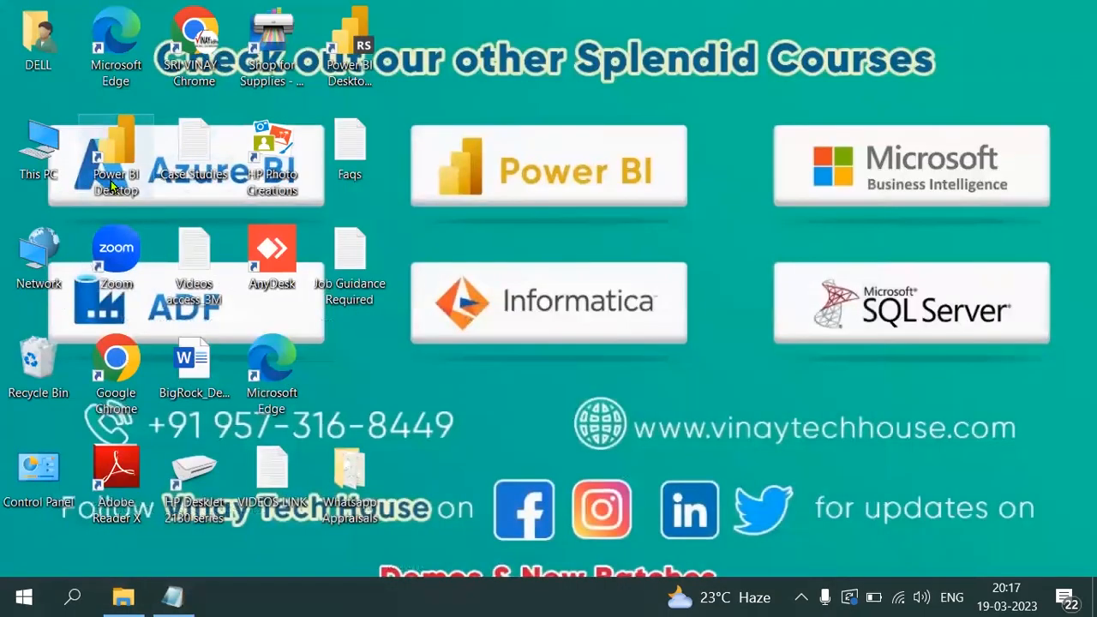
pyautogui.doubleClick(115, 184)
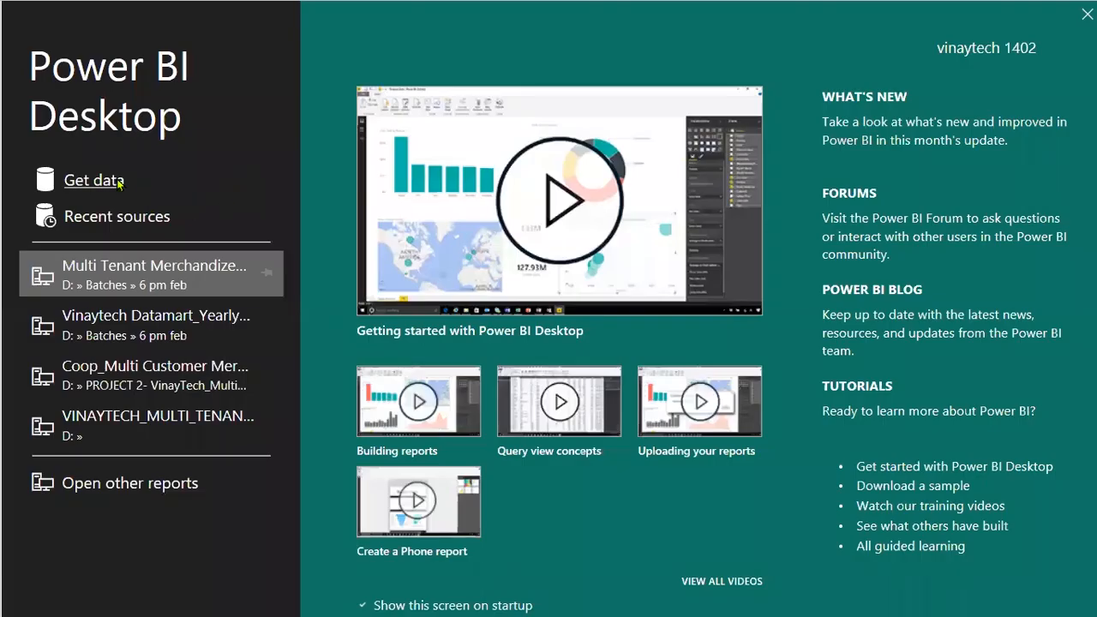
# - Connect to the Excel workbook VINAYTECH_BUSINESS_PAYMENT_DETAILS_DATAMODEL_DATASET in the D: drive's Batches folder "7 am jan 2023"
pyautogui.click(119, 182)
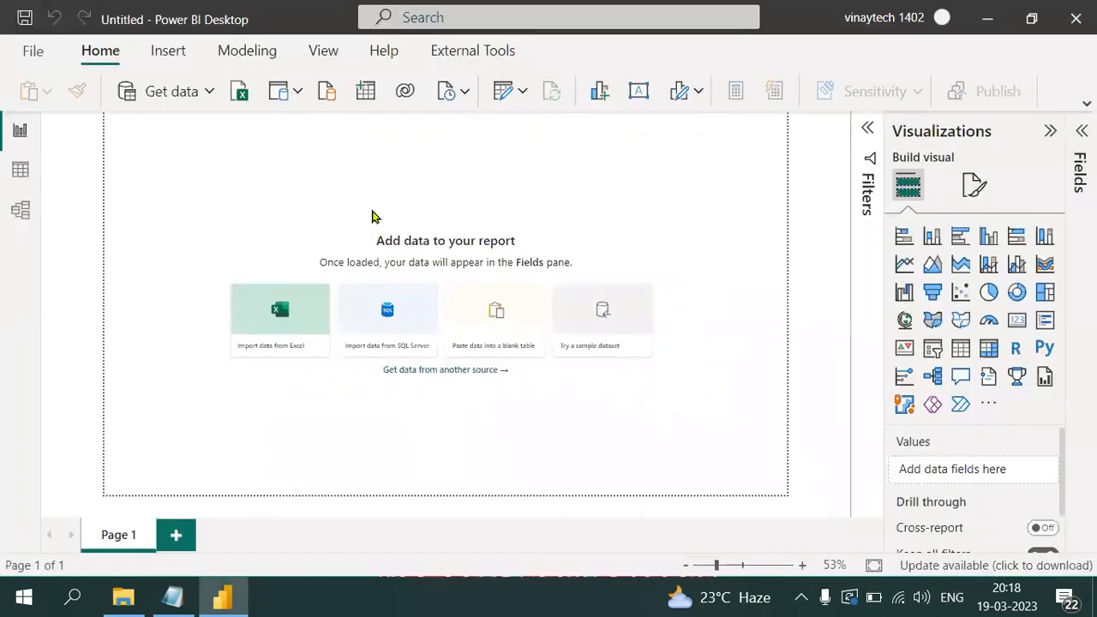
pyautogui.click(592, 131)
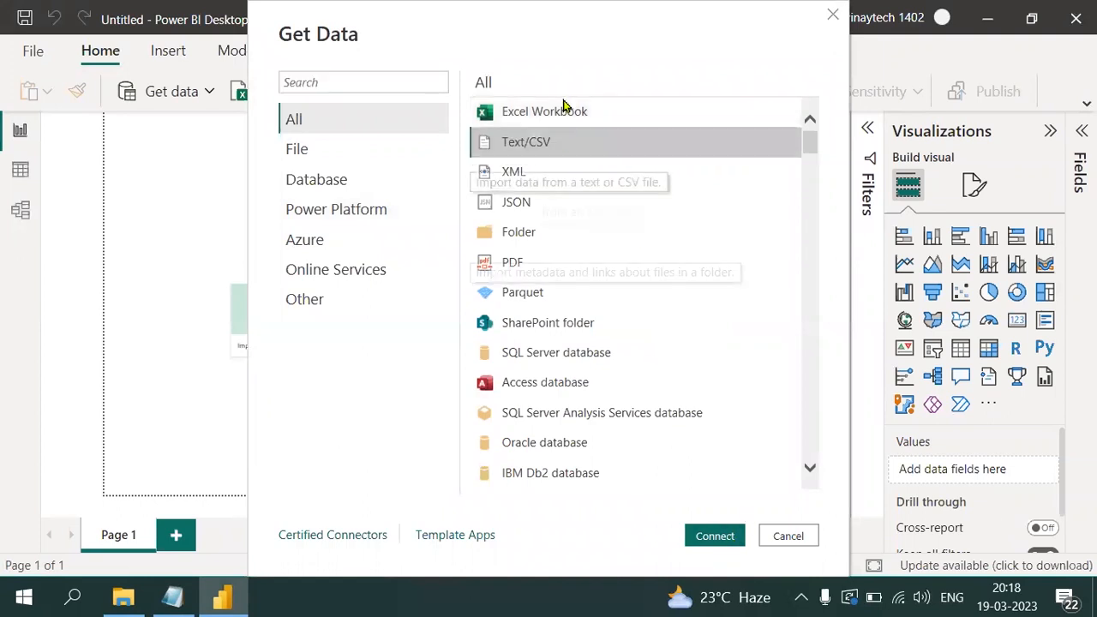
pyautogui.click(631, 111)
pyautogui.click(711, 538)
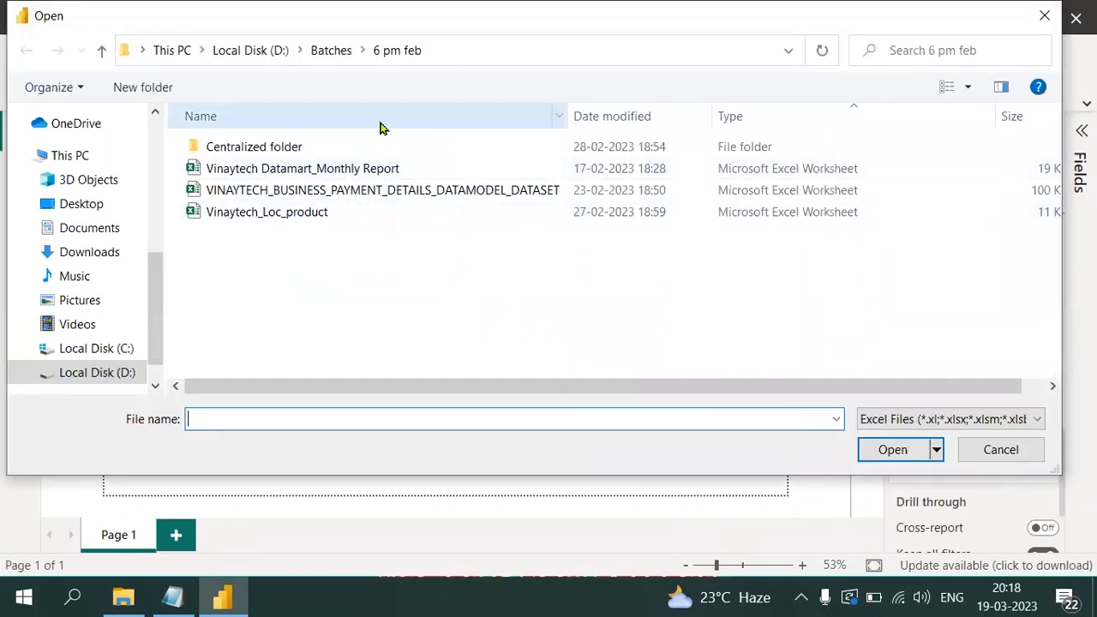
pyautogui.click(336, 58)
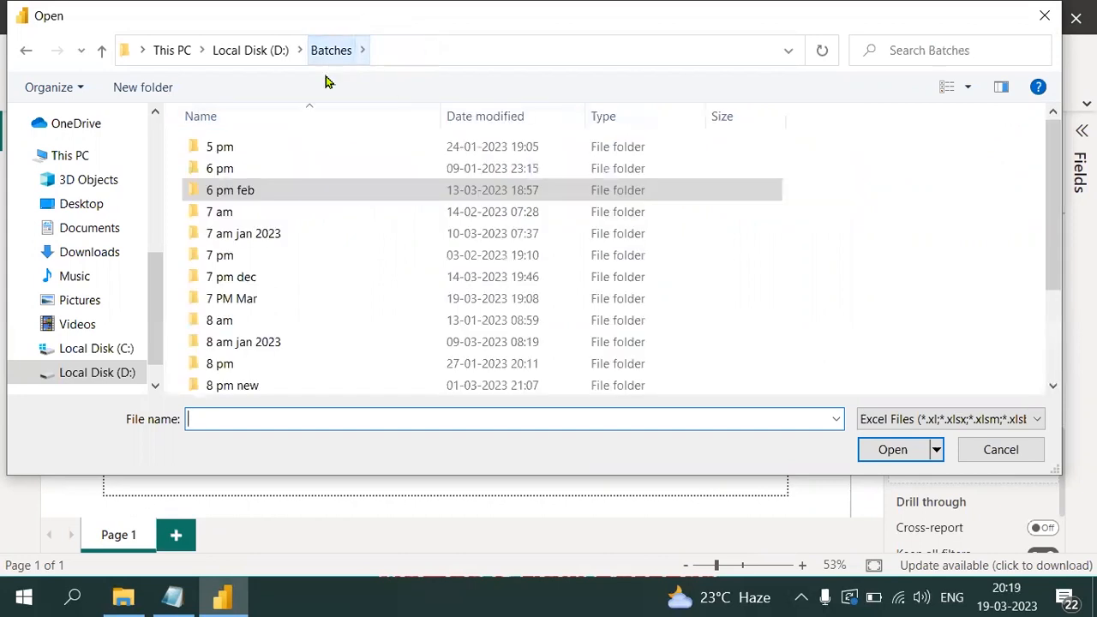
pyautogui.doubleClick(263, 246)
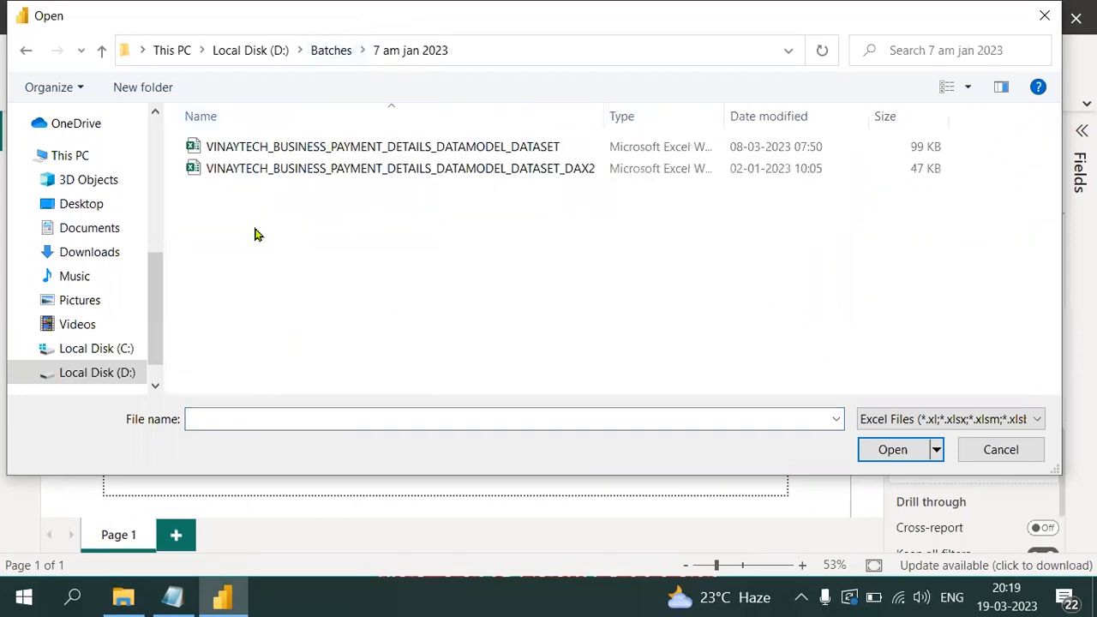
pyautogui.doubleClick(508, 150)
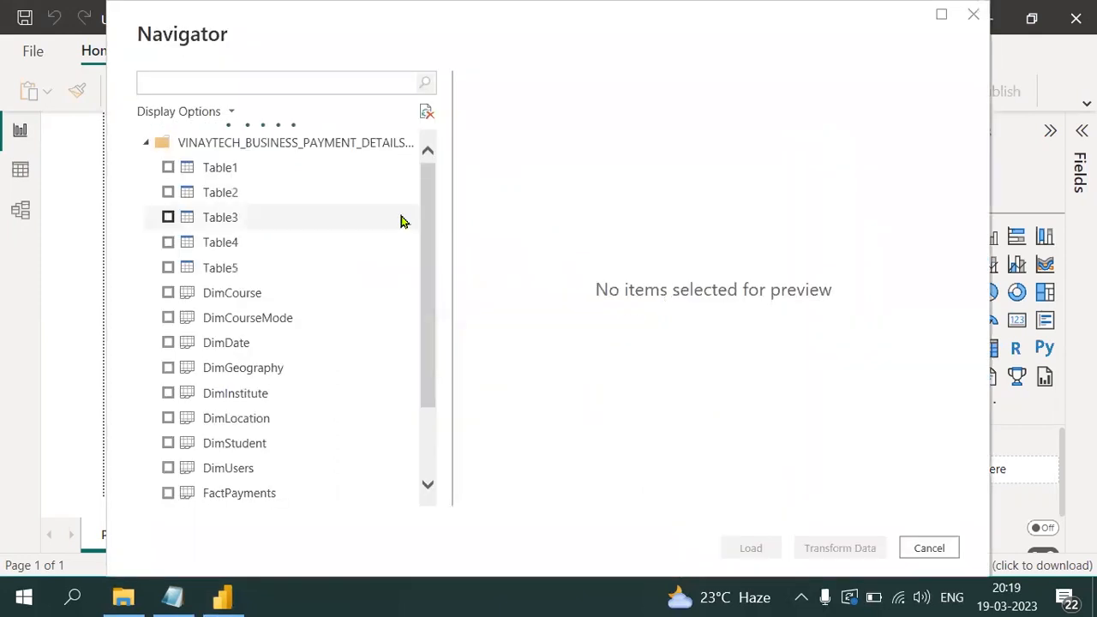
# - Select the DimCourse, DimCourseMode, DimDate, DimGeography, DimInstitute and DimLocation sheets for import
pyautogui.moveTo(431, 326); pyautogui.dragTo(435, 369)
pyautogui.click(167, 227)
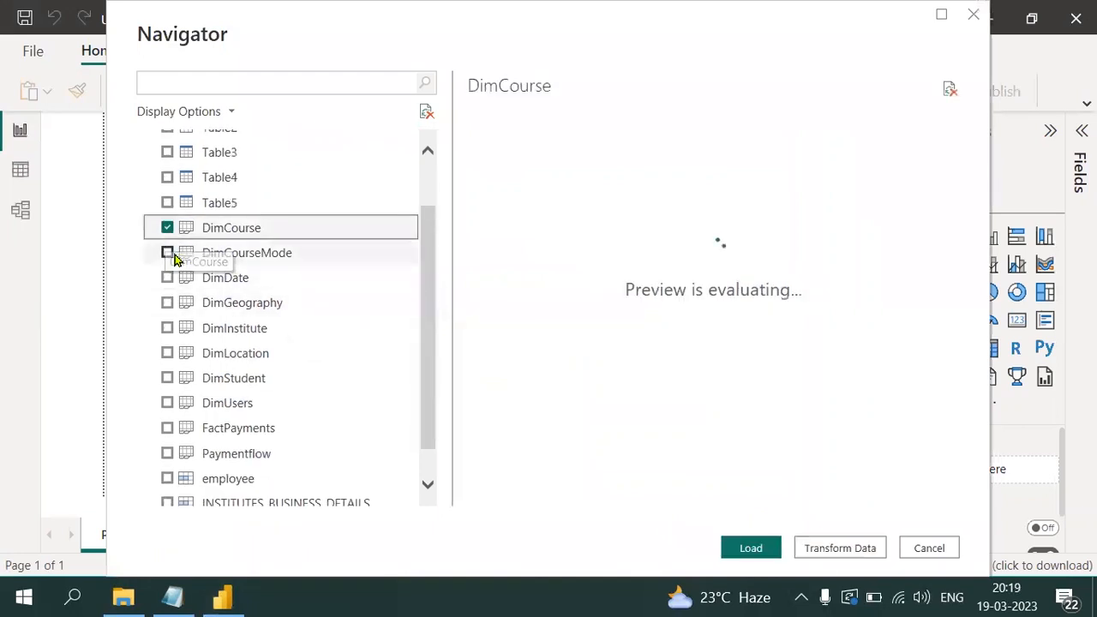
pyautogui.click(166, 253)
pyautogui.click(169, 287)
pyautogui.click(167, 301)
pyautogui.click(167, 278)
pyautogui.click(167, 327)
pyautogui.click(167, 353)
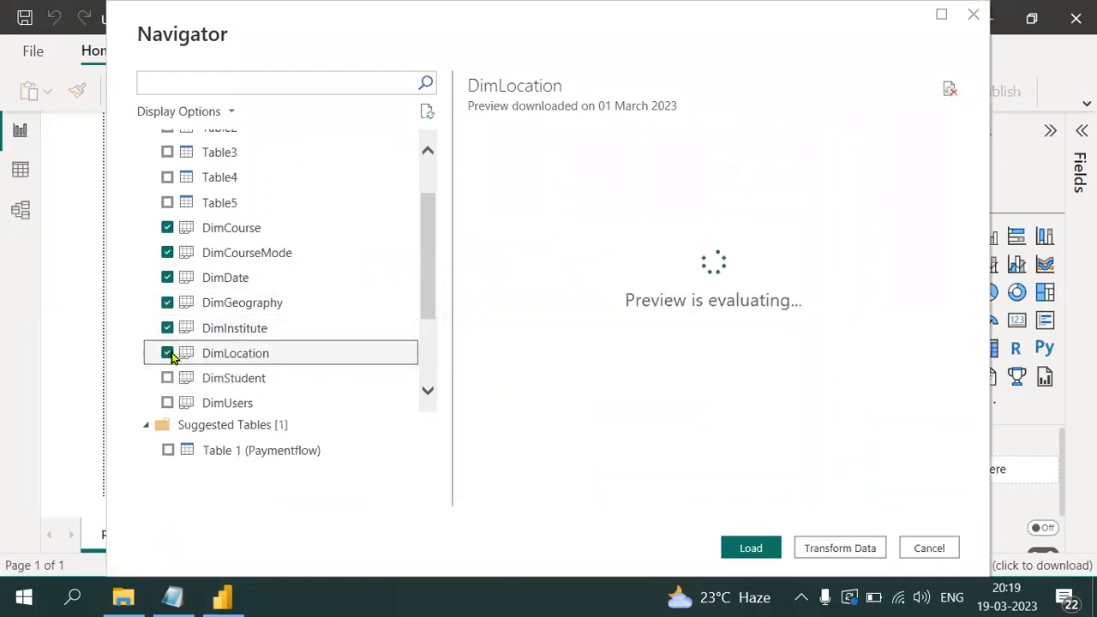
# - Add DimStudent, DimUsers and FactPayments to the selection, load all selected tables, and apply the pending query changes
pyautogui.click(168, 377)
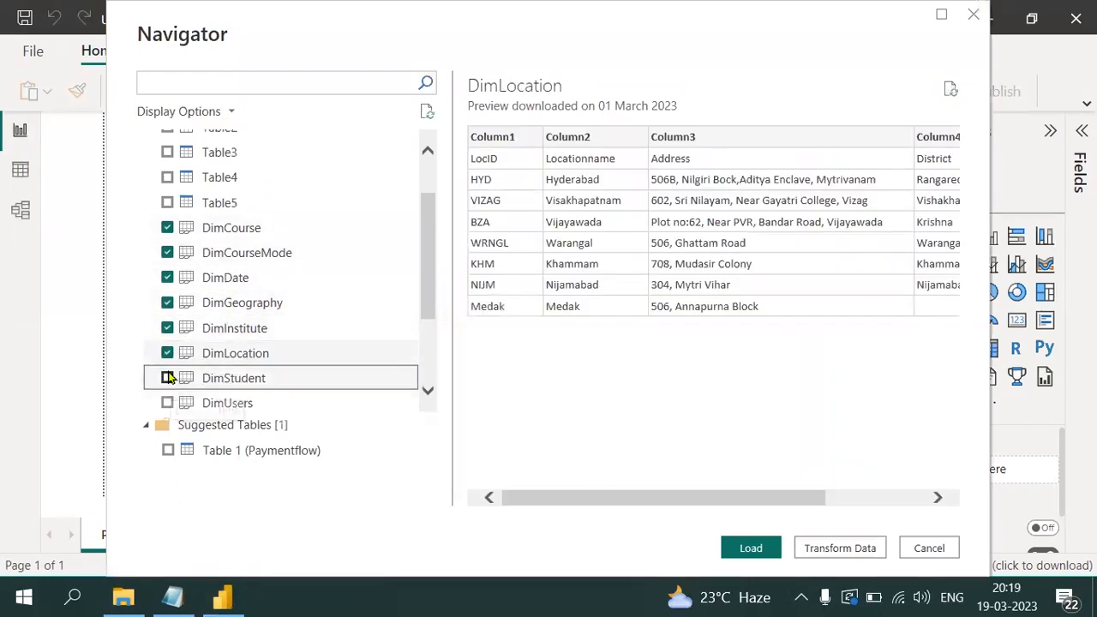
pyautogui.click(167, 399)
pyautogui.scroll(-3, 428, 330)
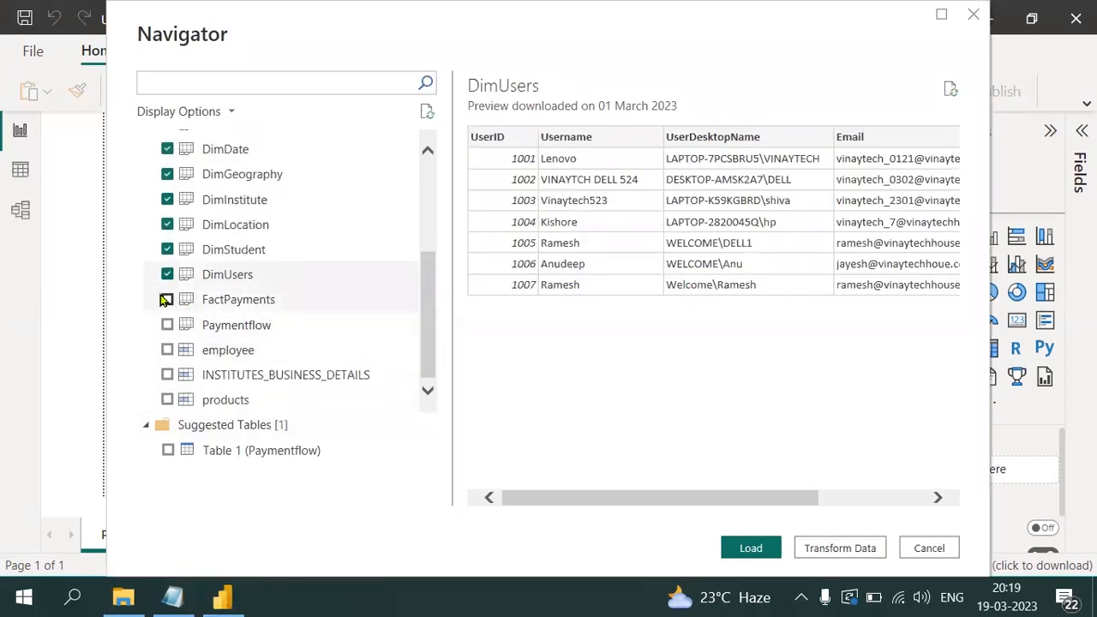
pyautogui.click(167, 300)
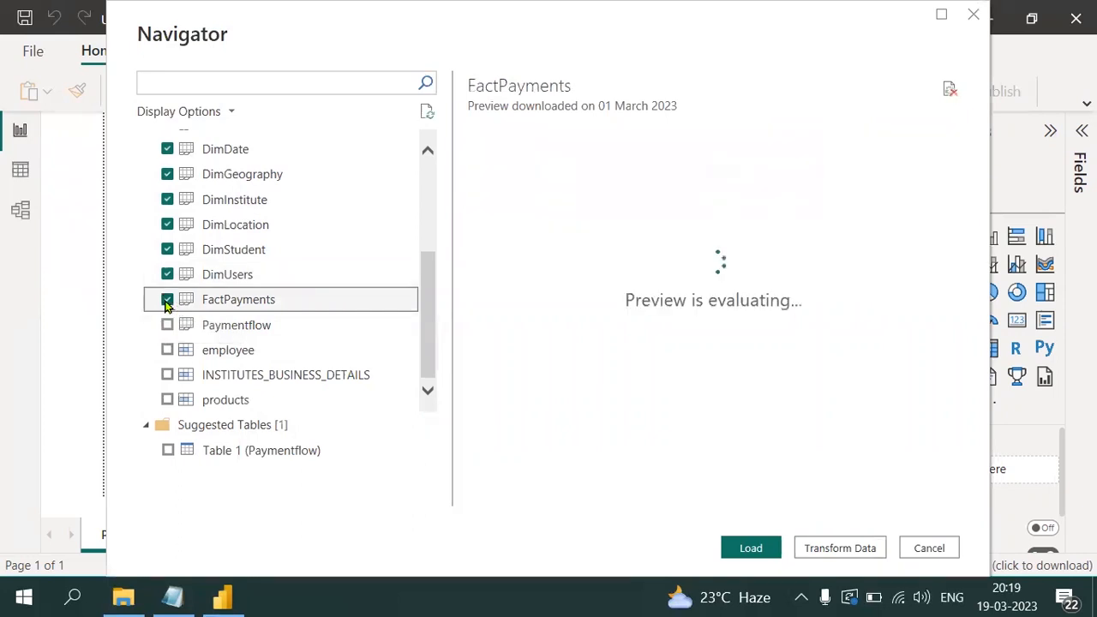
pyautogui.click(769, 555)
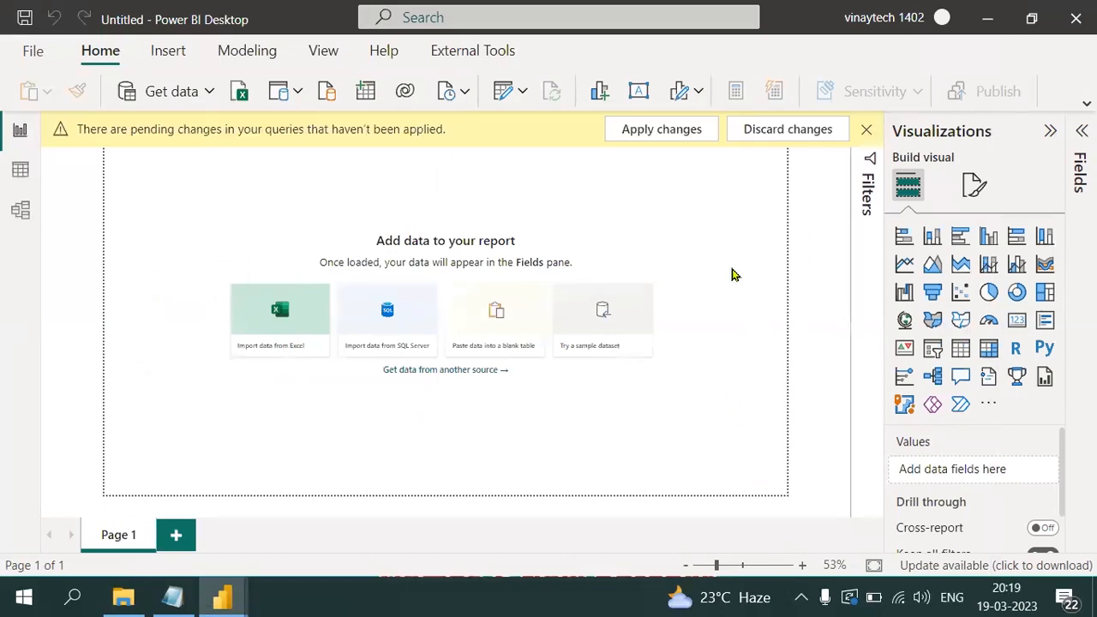
pyautogui.click(661, 129)
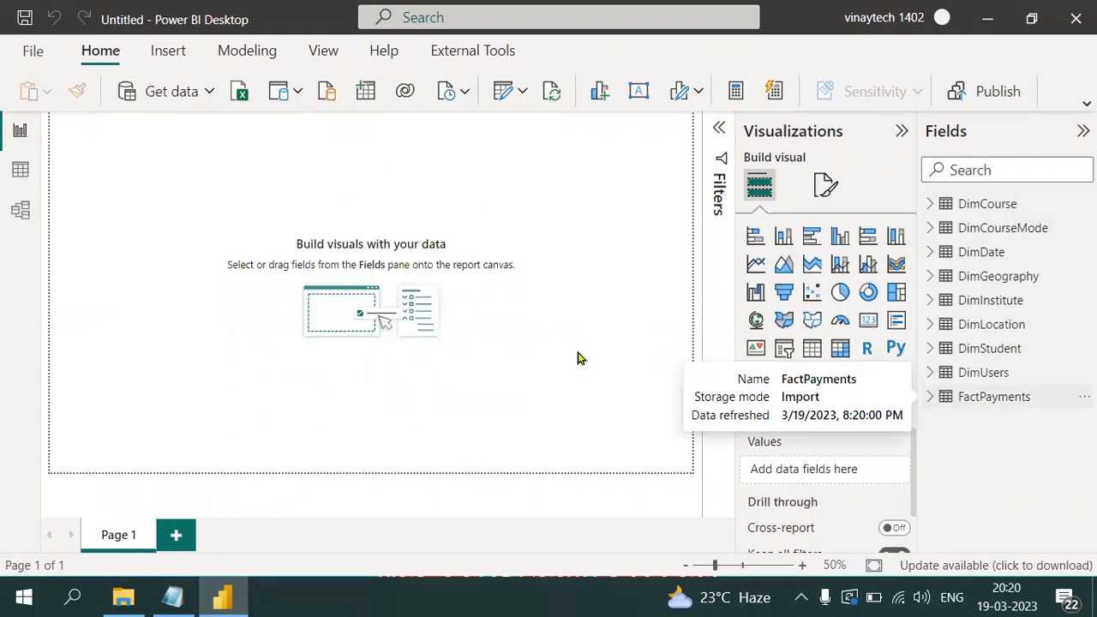
# - Examine the rows and column headers of each imported table in Data view, from DimCourse through FactPayments
pyautogui.click(20, 173)
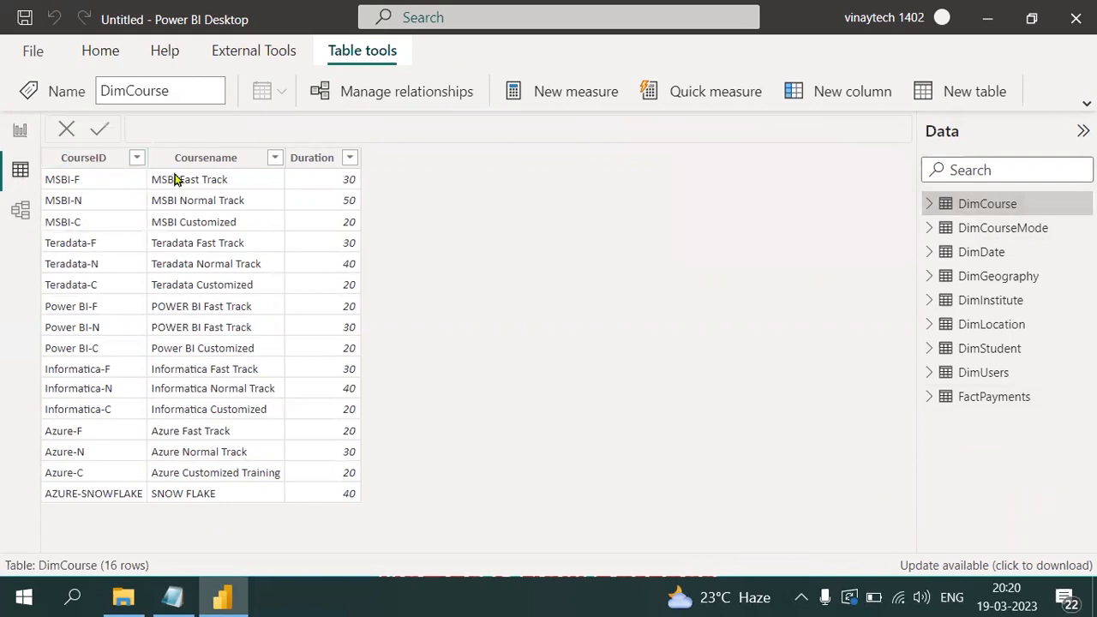
pyautogui.click(986, 229)
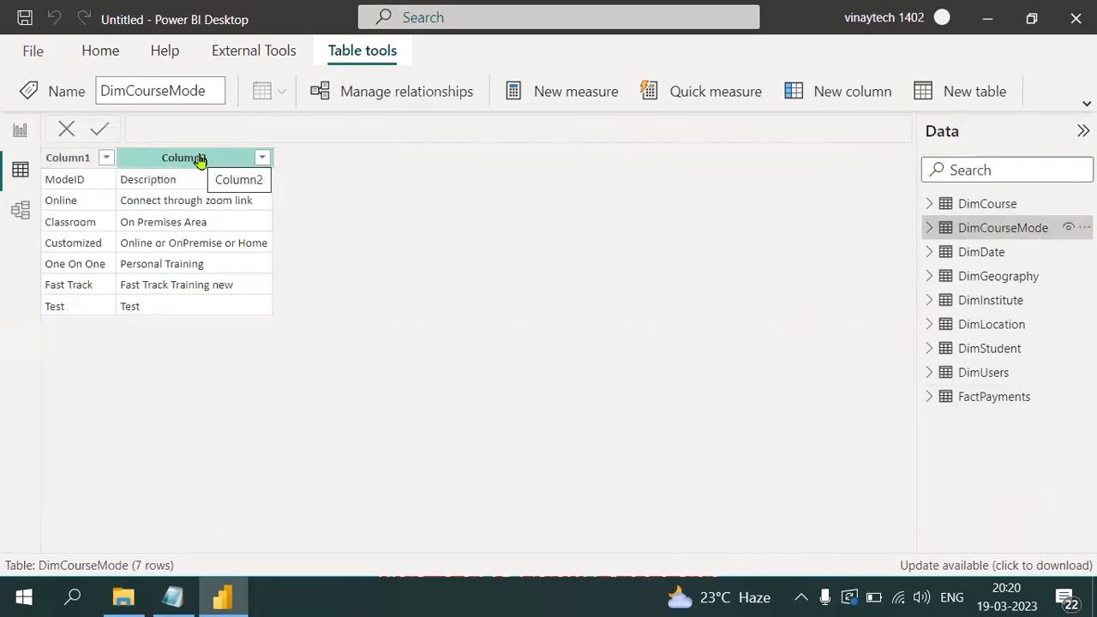
pyautogui.click(968, 252)
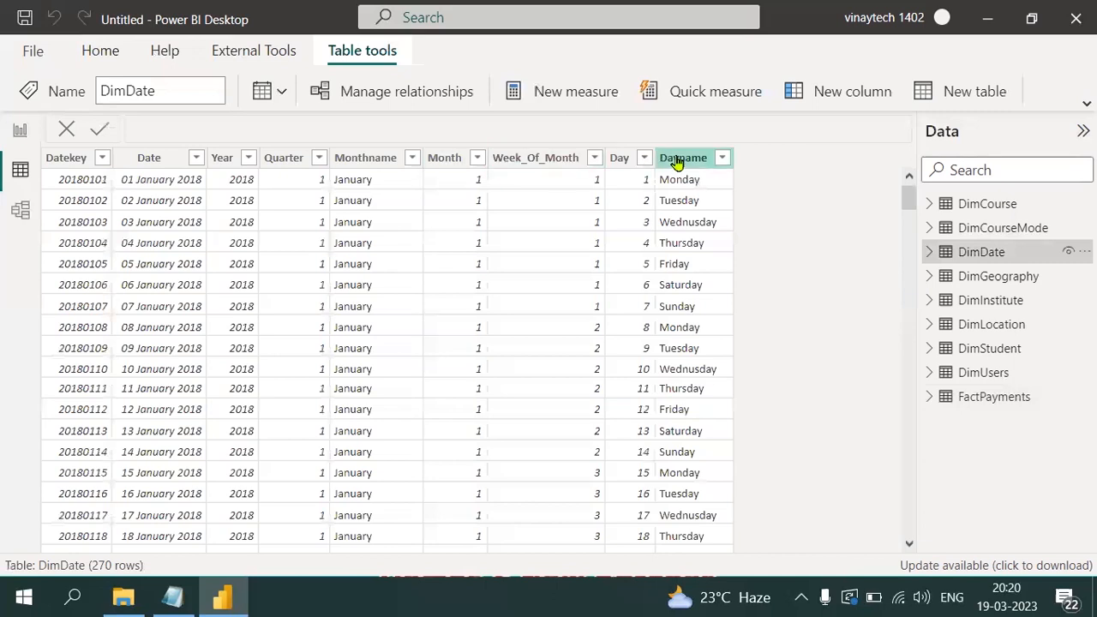
pyautogui.click(958, 276)
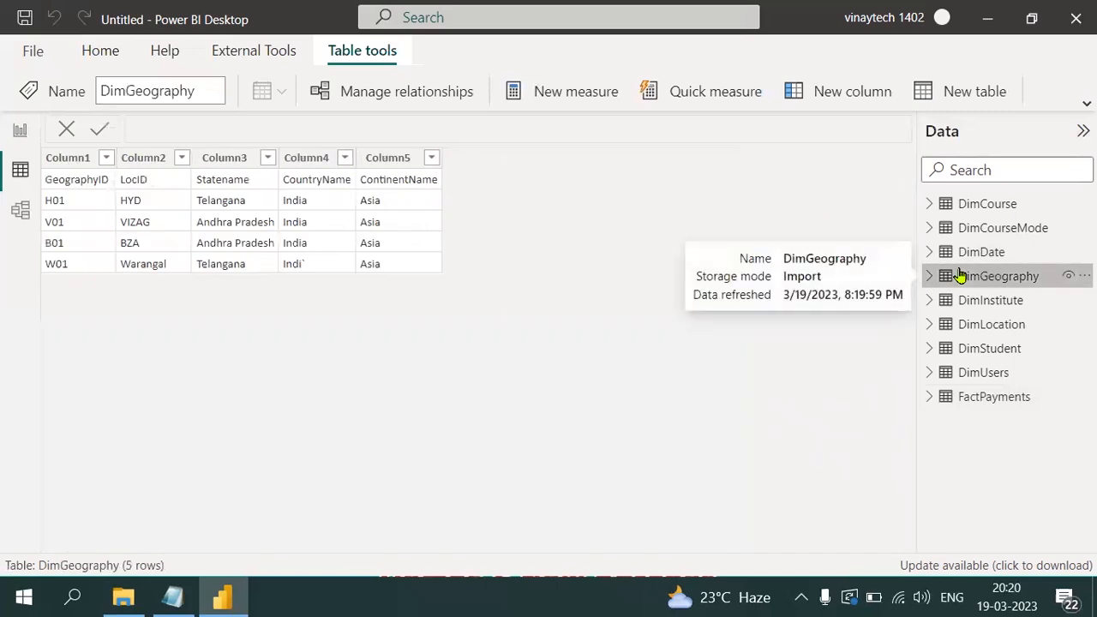
pyautogui.click(86, 159)
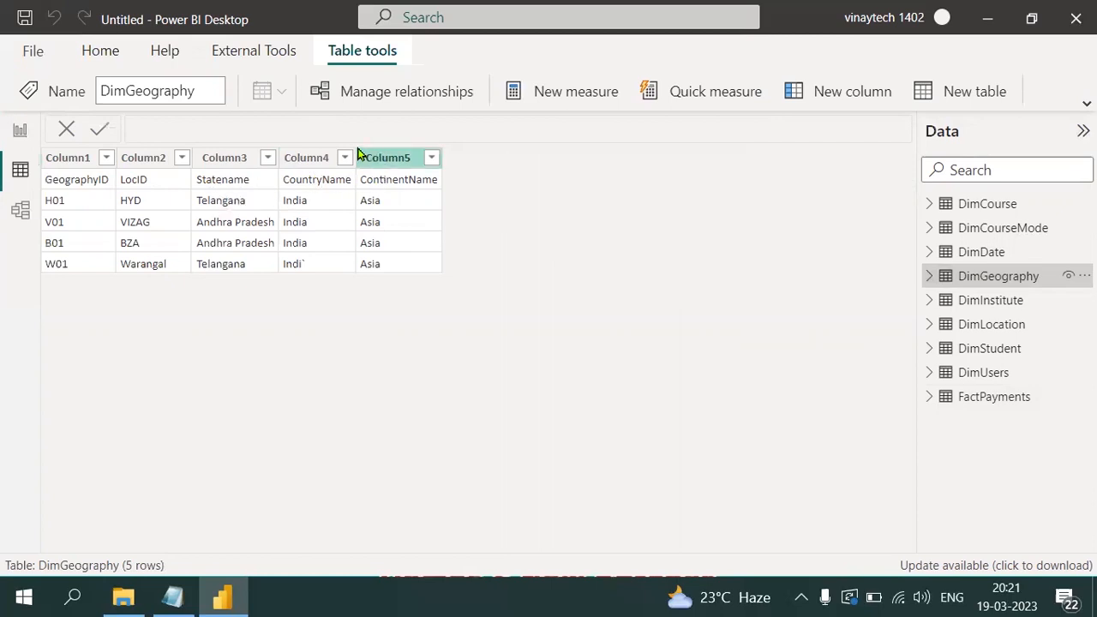
pyautogui.click(1004, 301)
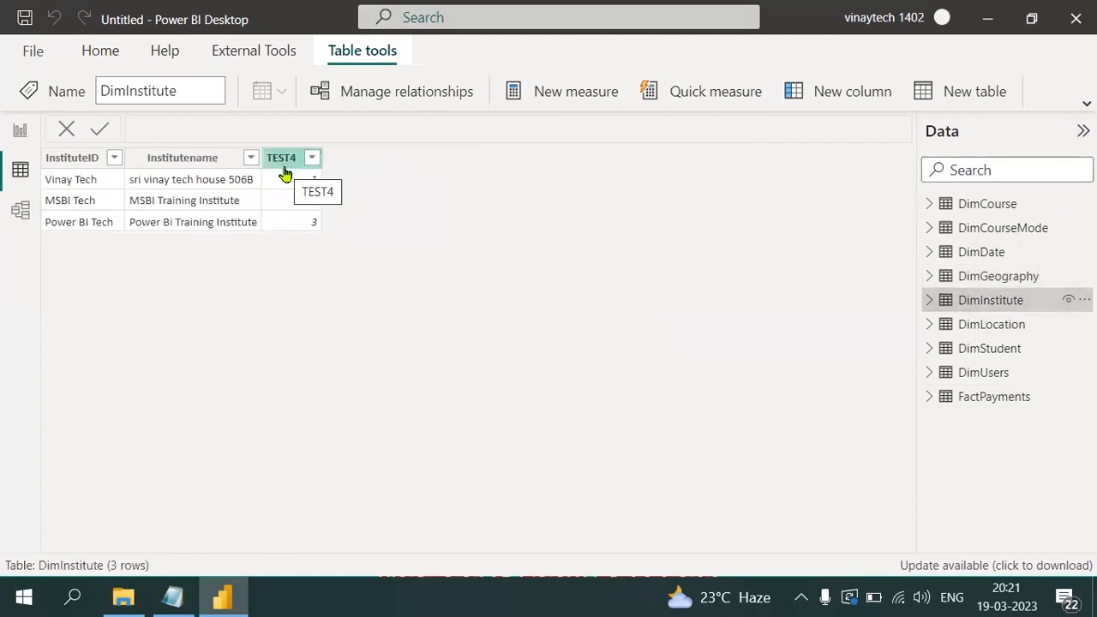
pyautogui.click(990, 326)
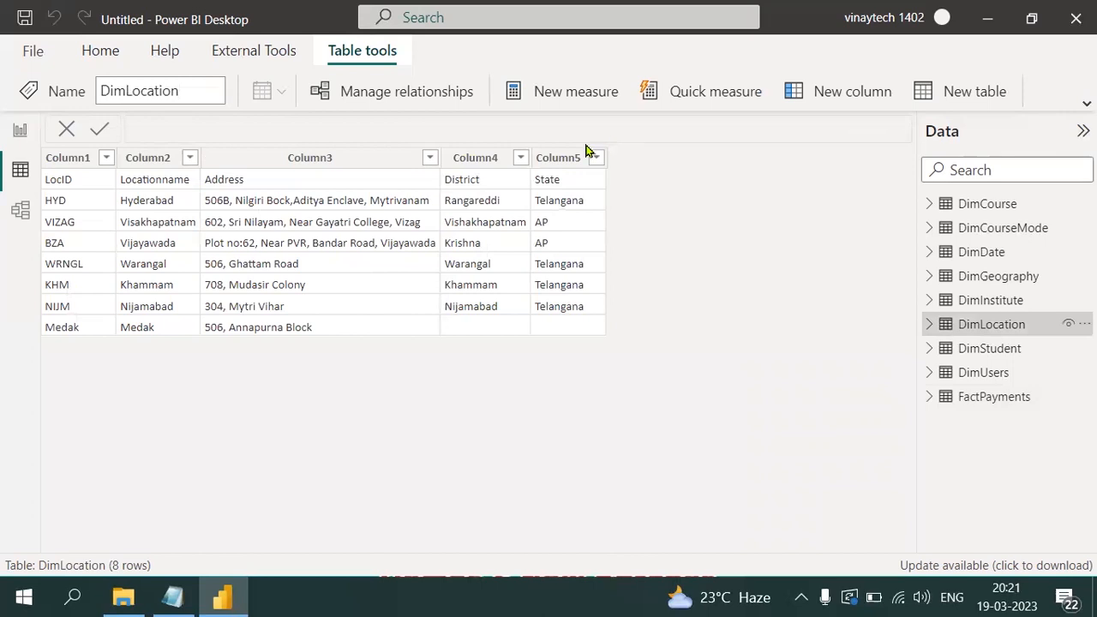
pyautogui.click(999, 349)
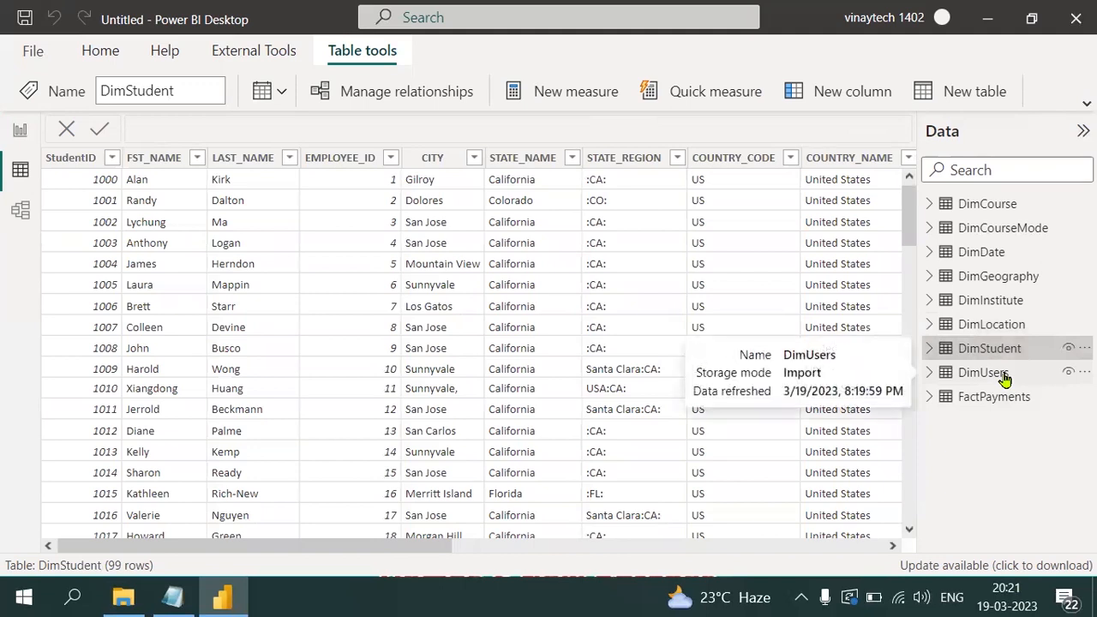
pyautogui.click(1002, 377)
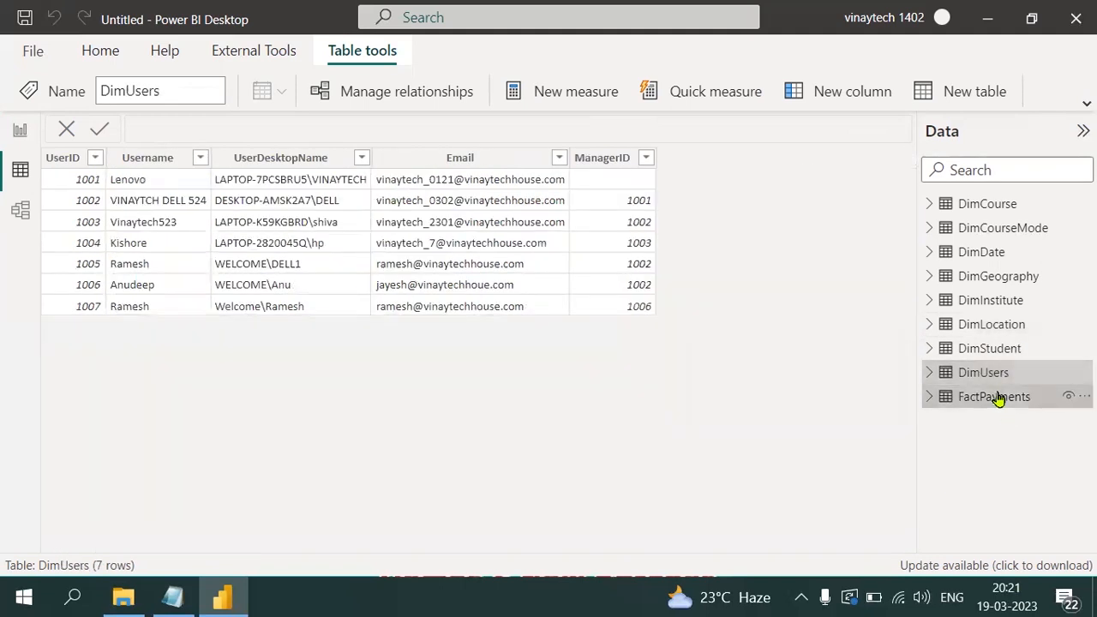
pyautogui.click(996, 396)
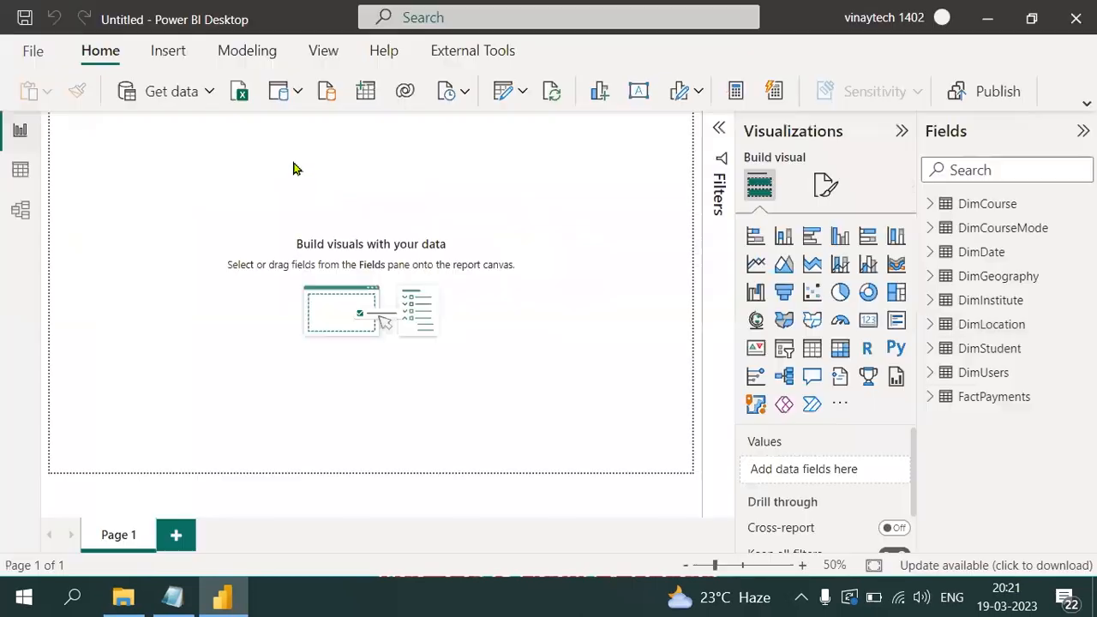
# - Switch to the technical design notes in Notepad and highlight the yearly report's source and its Year and Month concatenation requirement
pyautogui.click(523, 92)
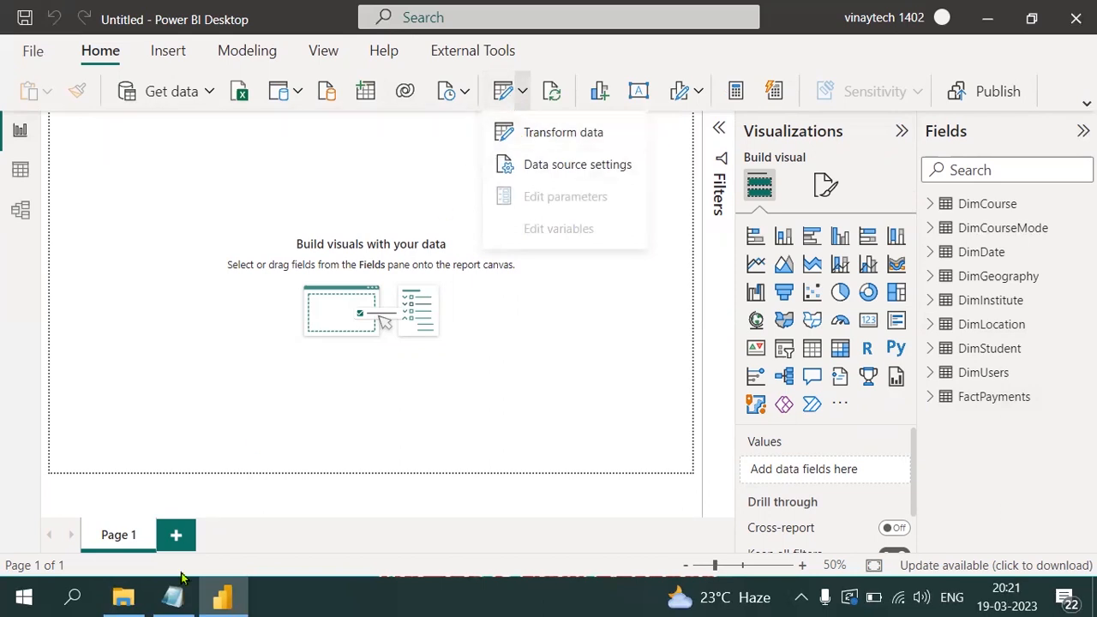
pyautogui.click(174, 596)
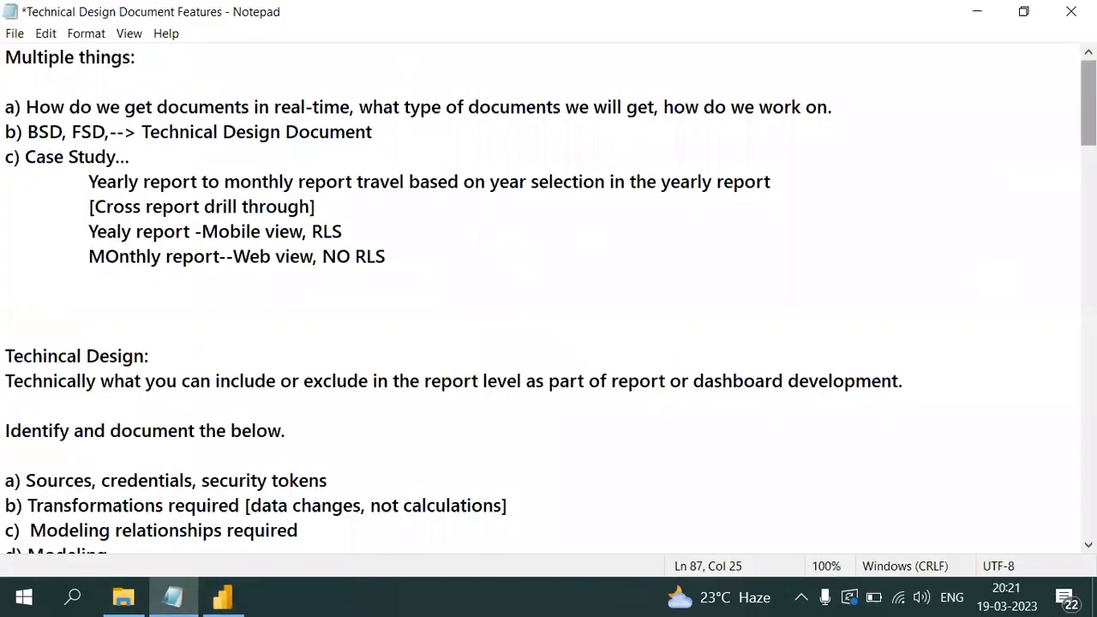
pyautogui.moveTo(1064, 82); pyautogui.dragTo(1066, 156)
pyautogui.moveTo(1089, 118); pyautogui.dragTo(1088, 241)
pyautogui.moveTo(88, 132); pyautogui.dragTo(628, 131)
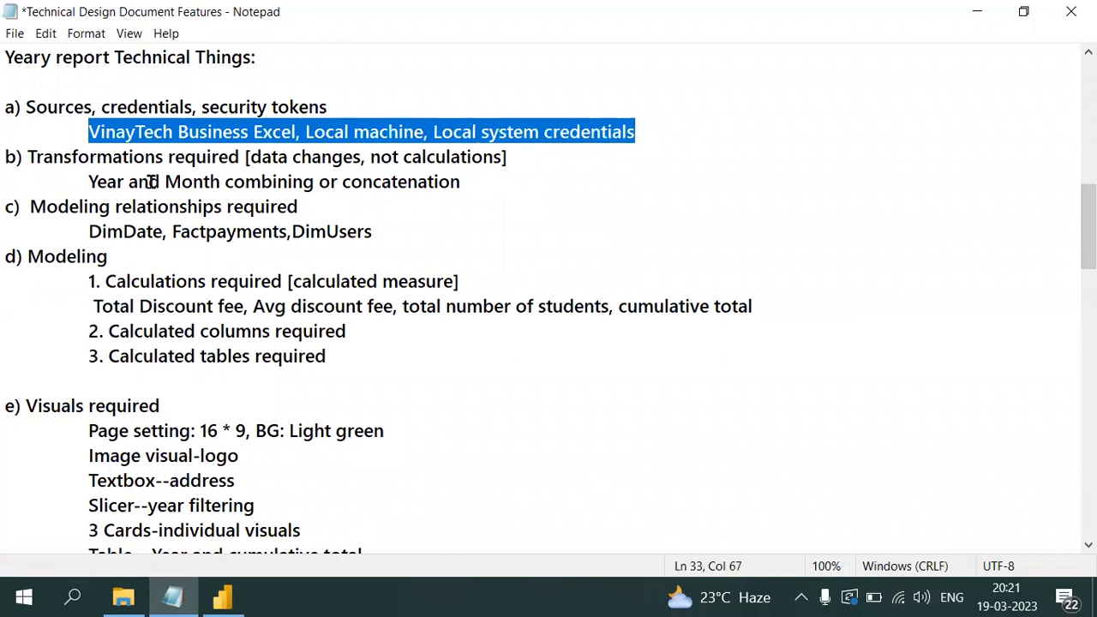
pyautogui.moveTo(88, 181); pyautogui.dragTo(487, 183)
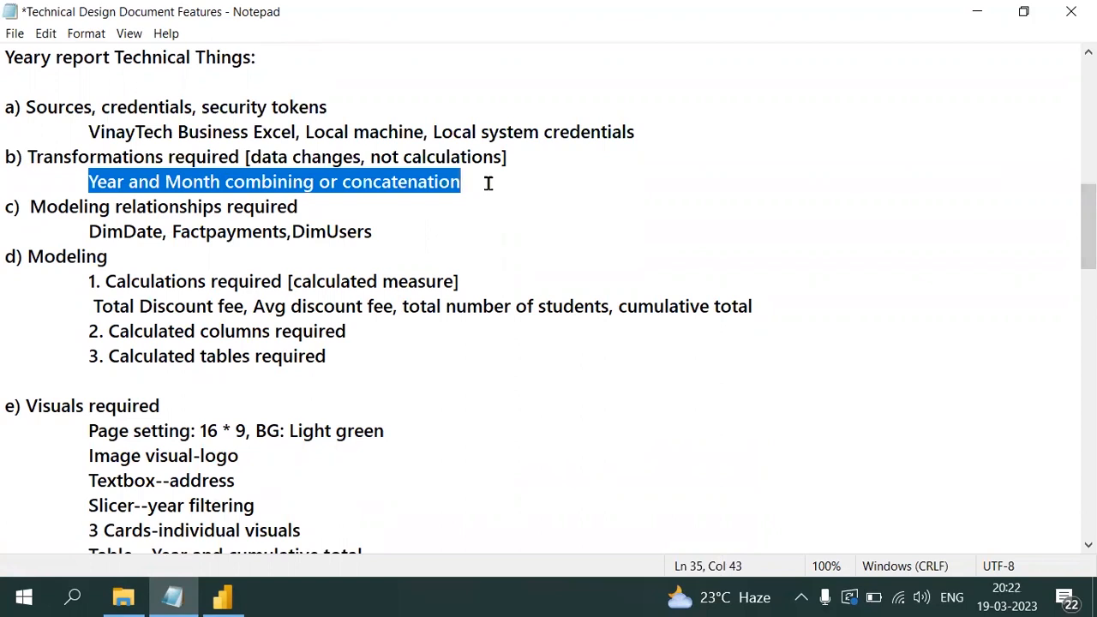
# - Return to Power BI Desktop, open the Power Query Editor in a maximized window, and dismiss the preview-age notice for DimCourse
pyautogui.click(222, 597)
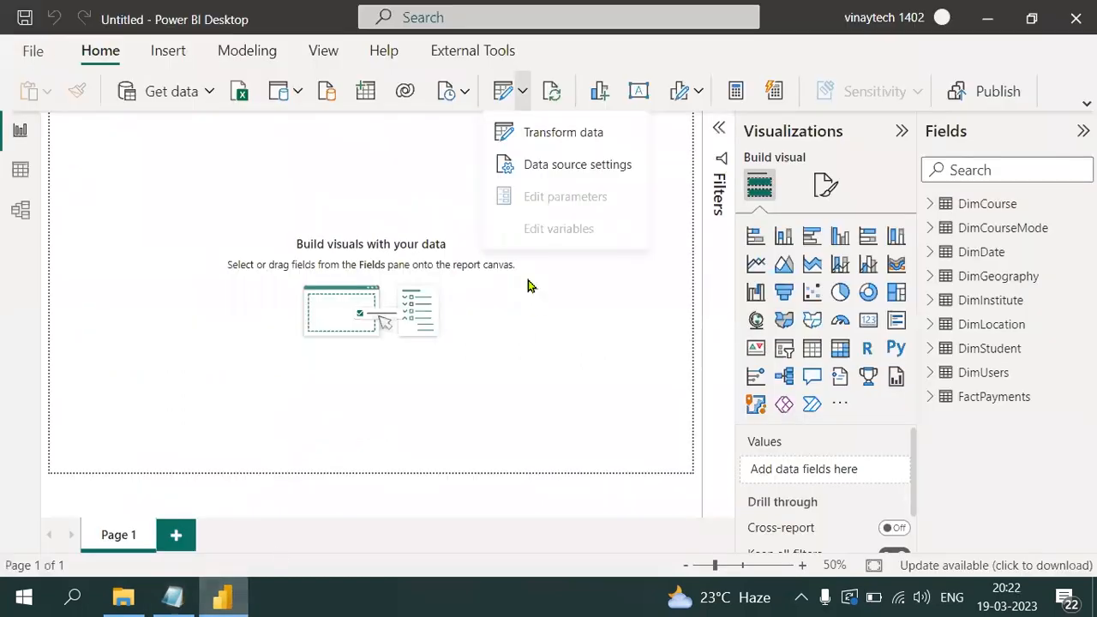
pyautogui.click(523, 137)
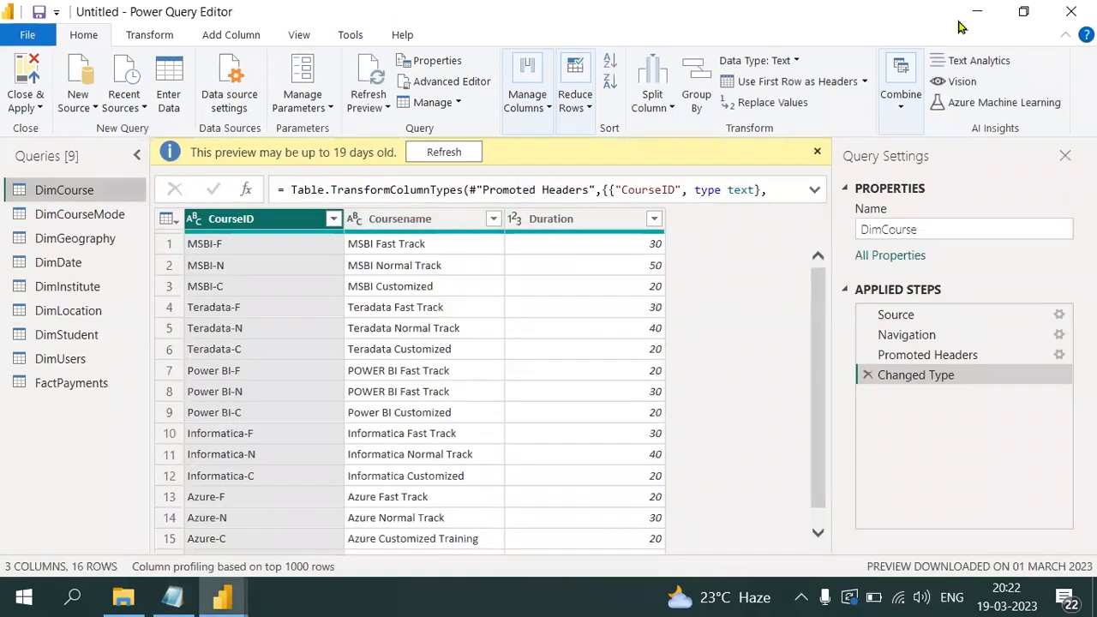
pyautogui.click(1024, 12)
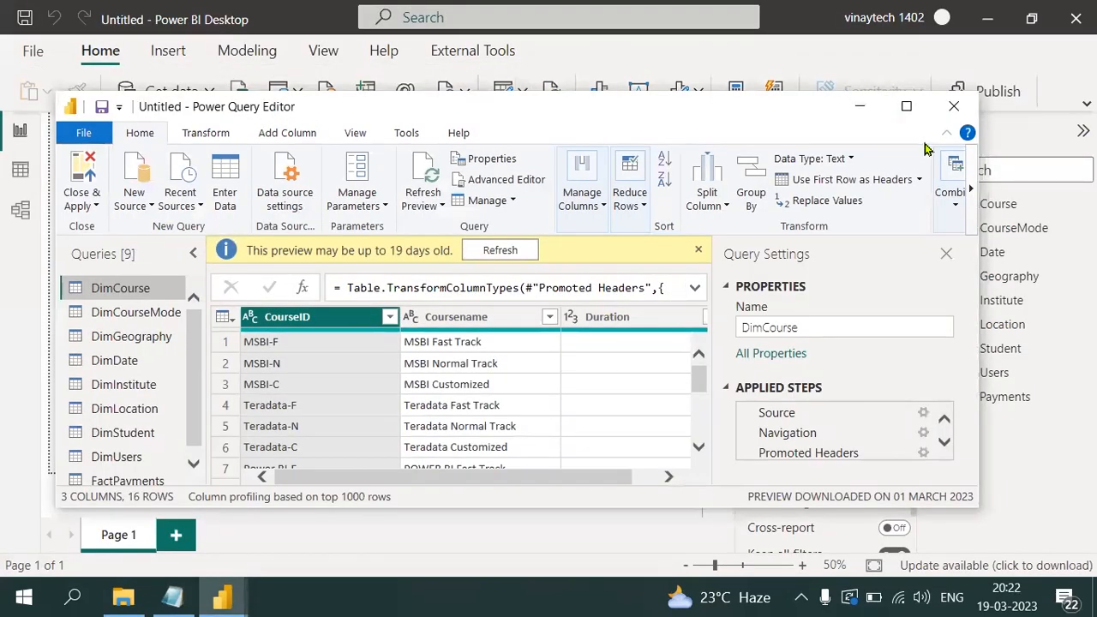
pyautogui.click(907, 110)
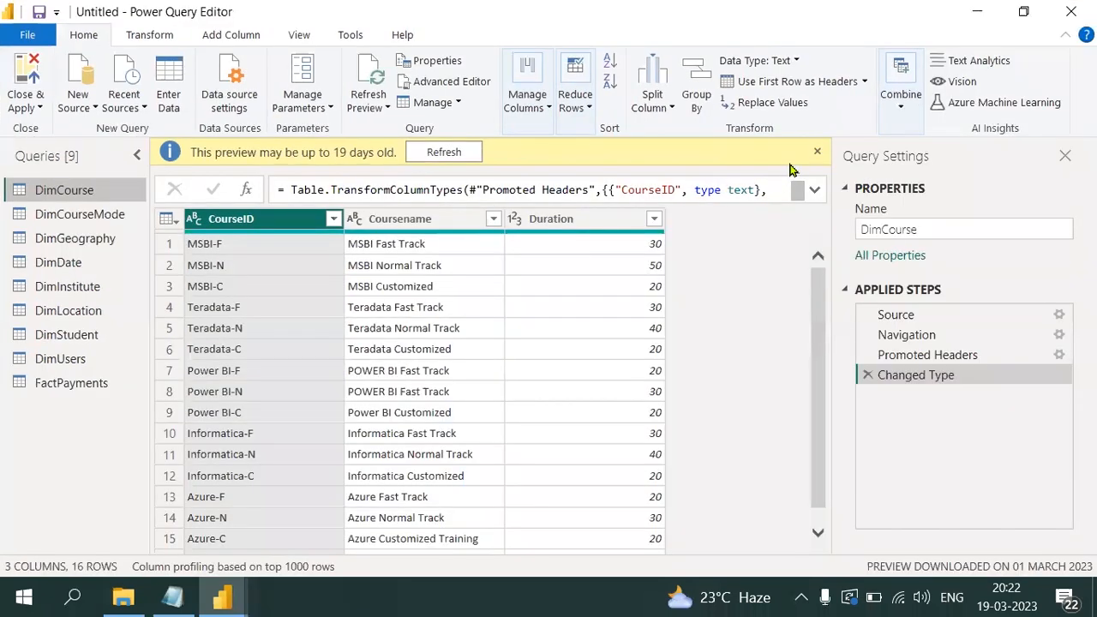
pyautogui.click(817, 152)
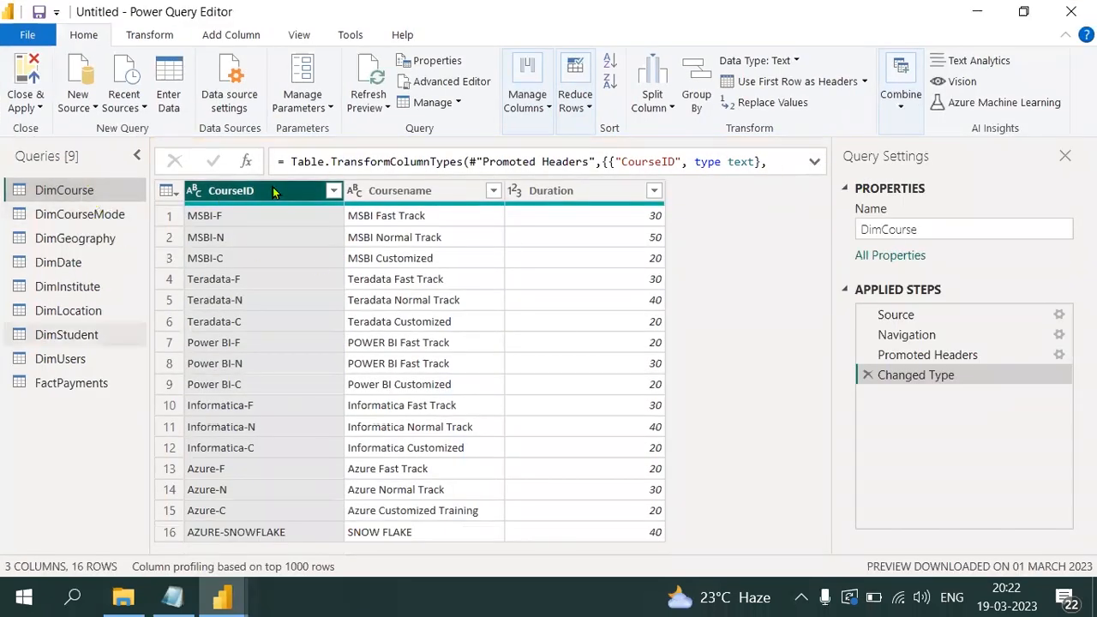
# - Dismiss the preview-age notice for the DimCourseMode query and promote its first row to column headers
pyautogui.click(119, 223)
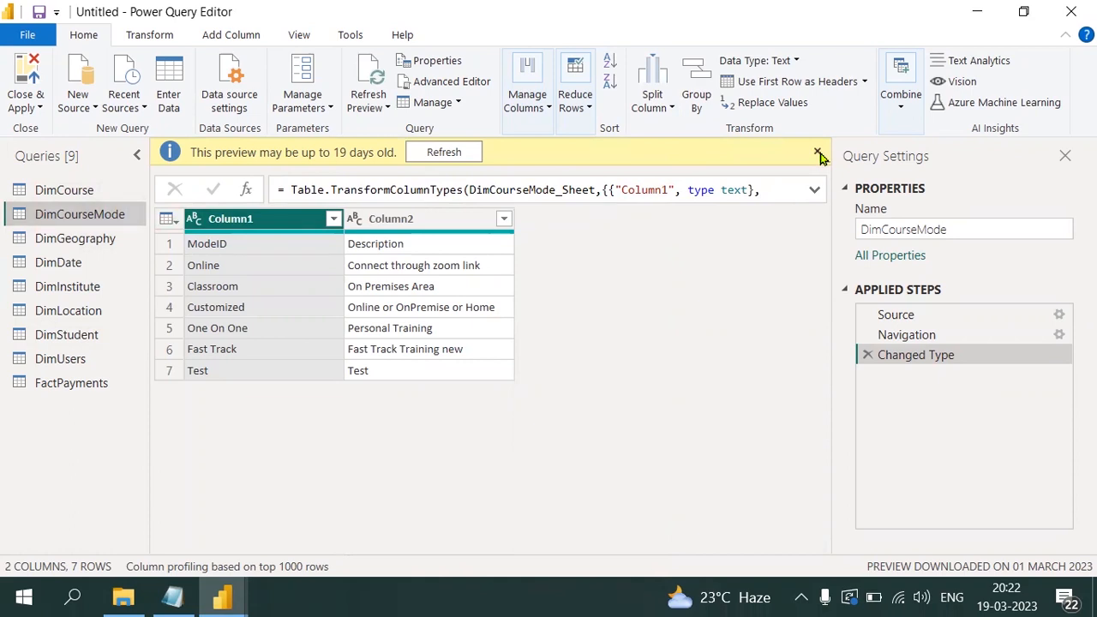
pyautogui.click(817, 154)
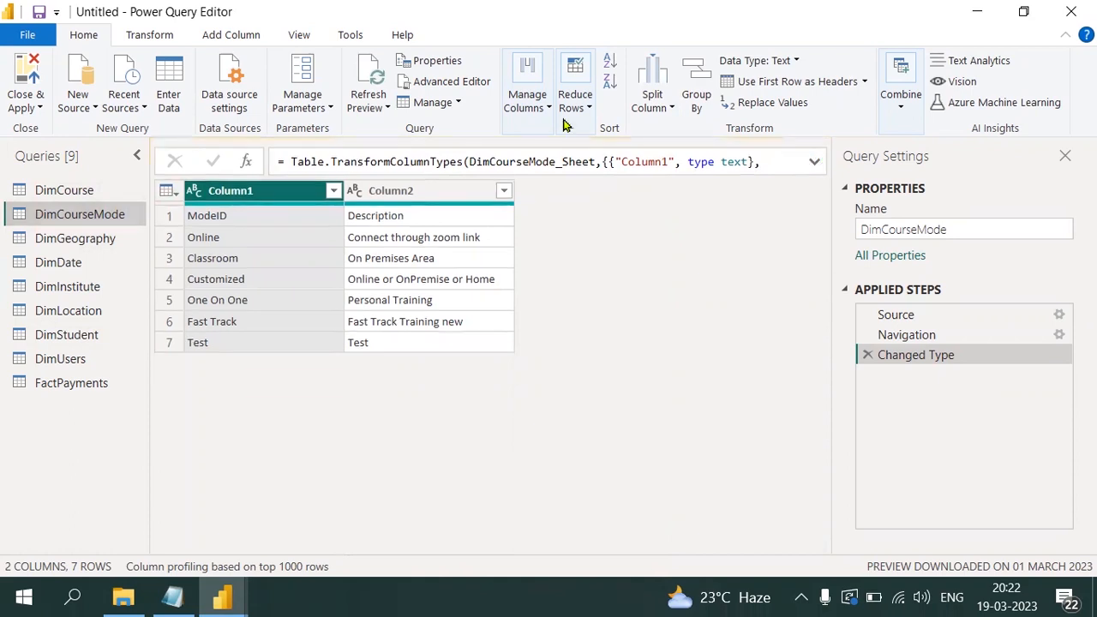
pyautogui.click(172, 193)
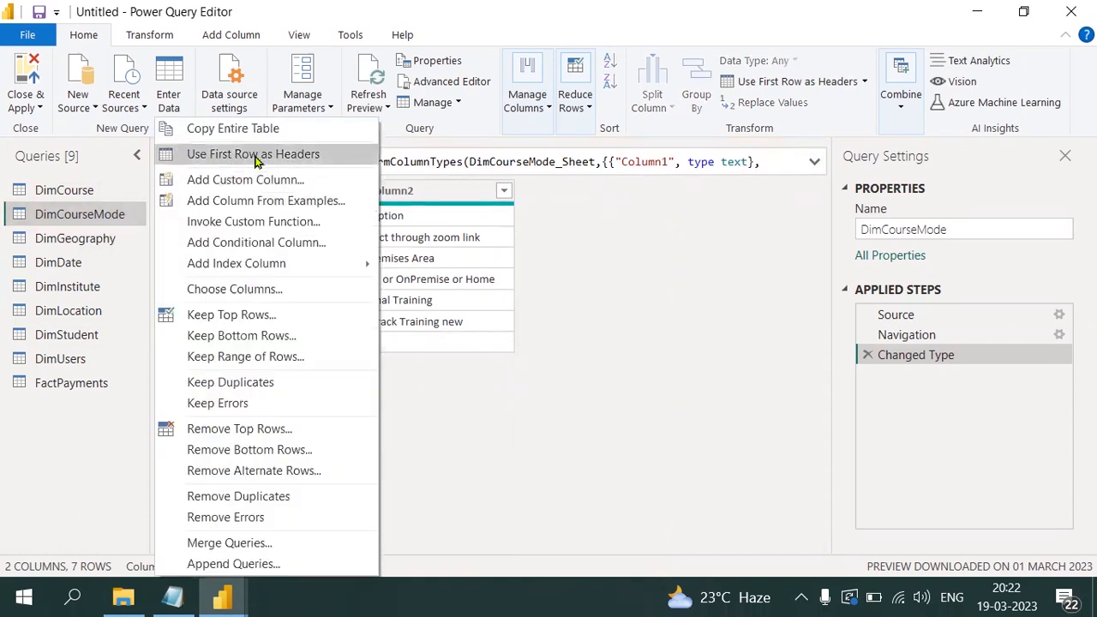
pyautogui.click(682, 249)
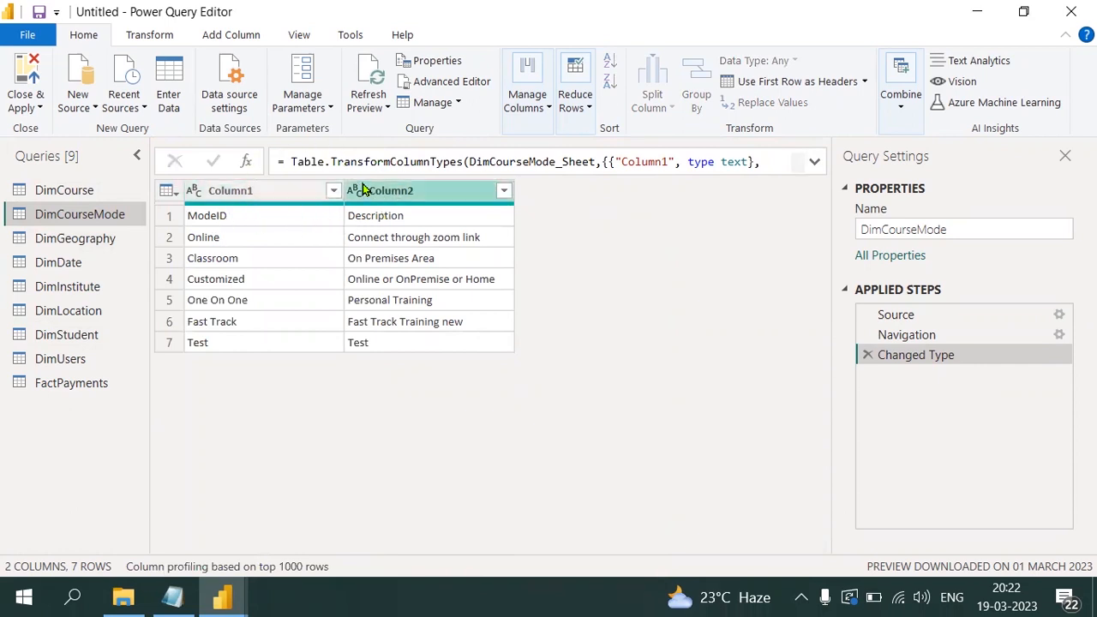
pyautogui.click(167, 190)
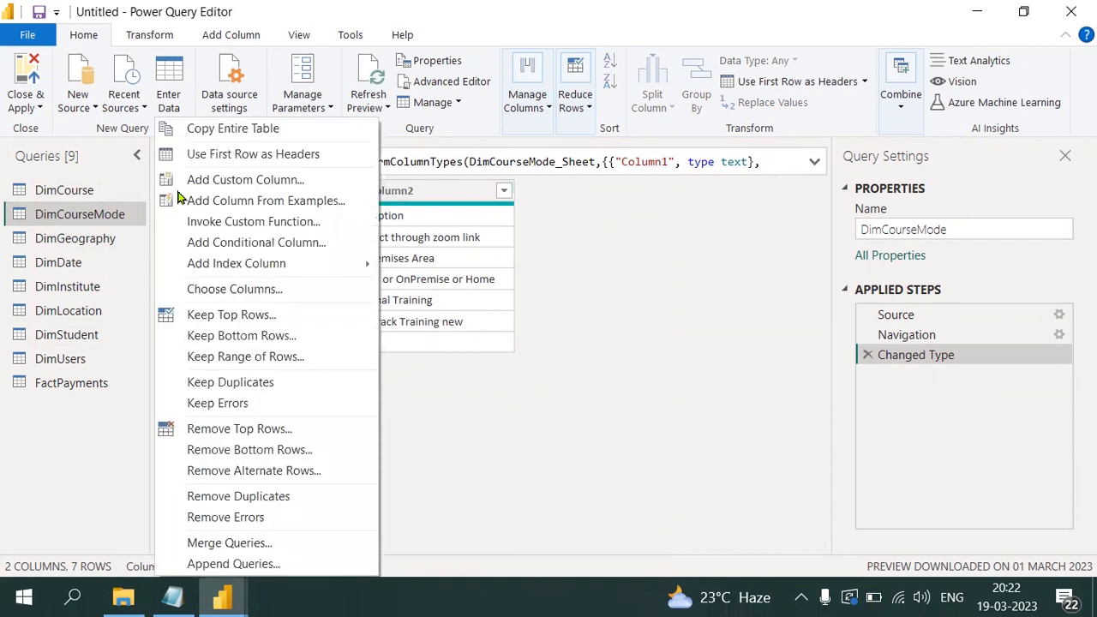
pyautogui.click(264, 161)
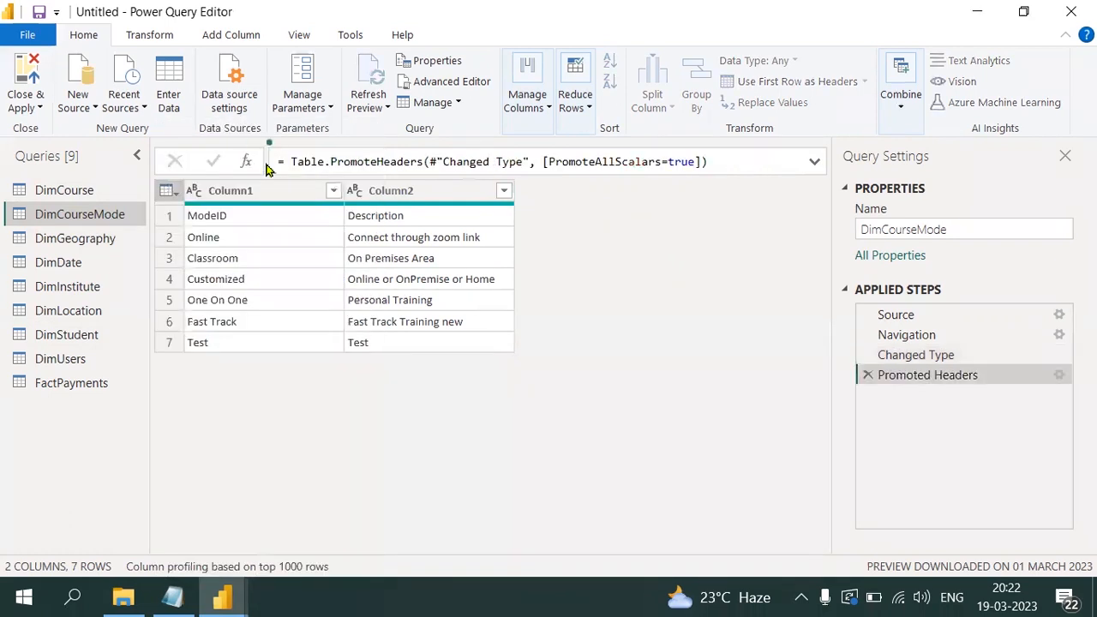
# - Promote the first row of the DimGeography query to column headers
pyautogui.click(101, 241)
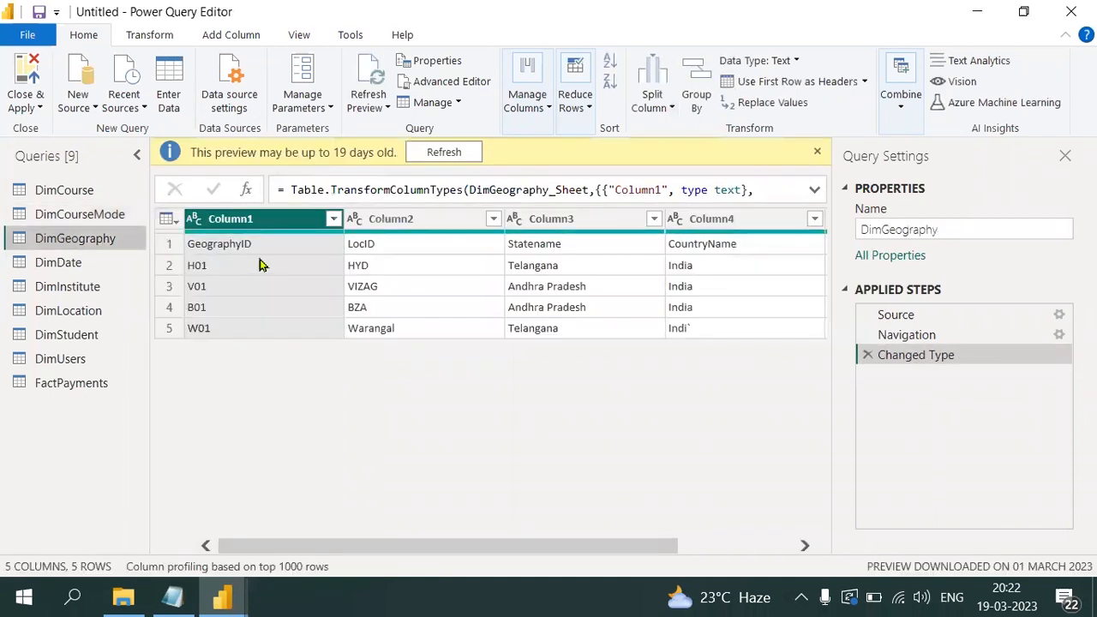
pyautogui.click(169, 219)
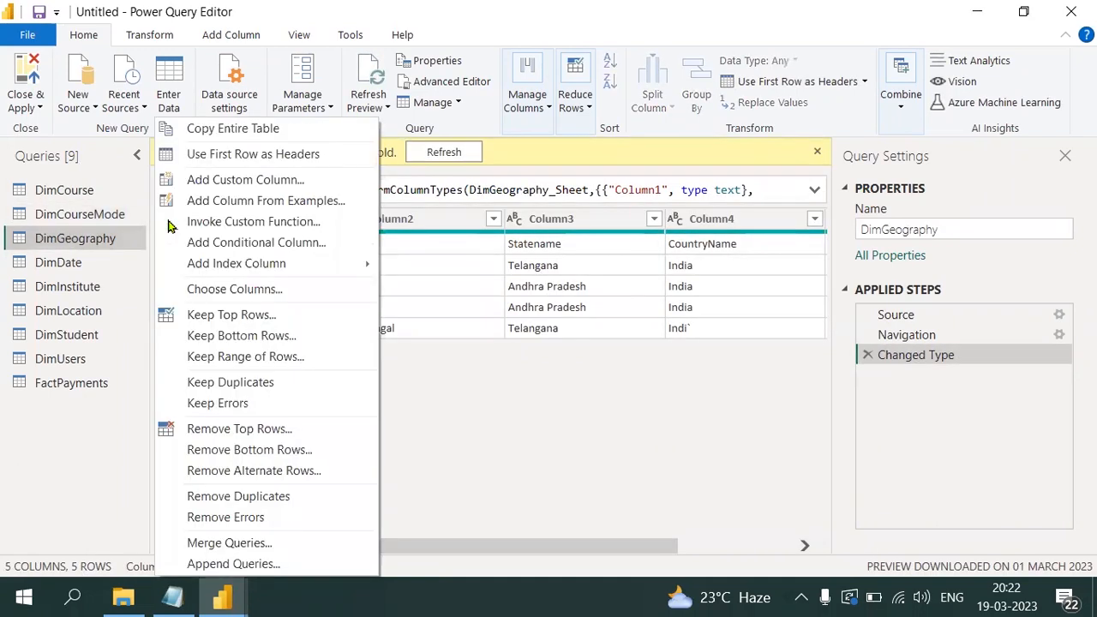
pyautogui.click(292, 156)
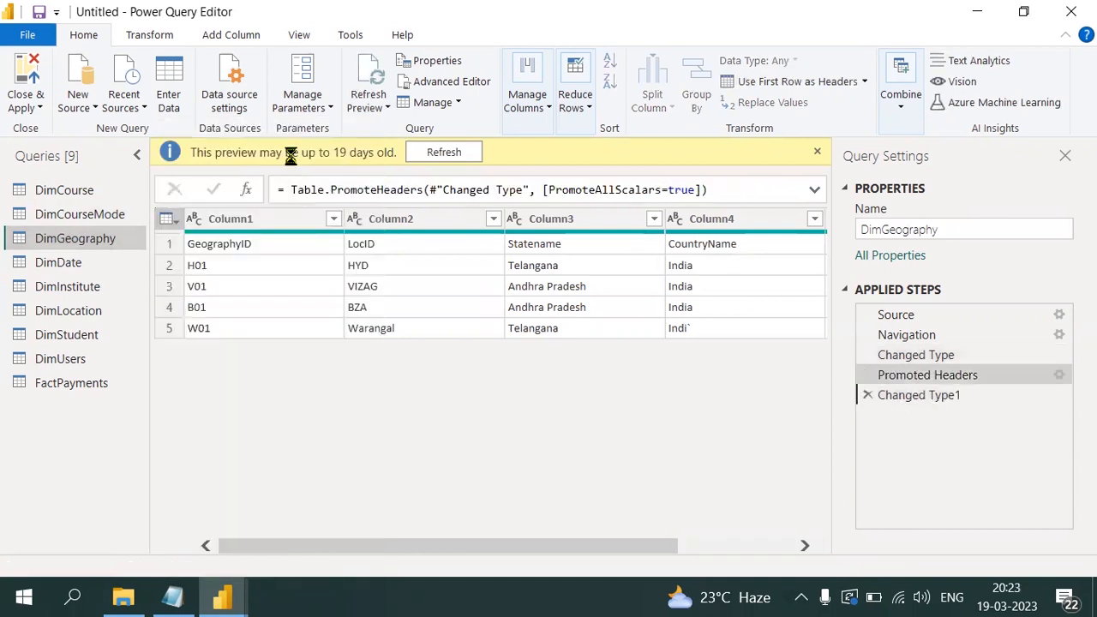
# - Check the DimDate query's headers and remove the TEST4 column from the DimInstitute query
pyautogui.click(77, 264)
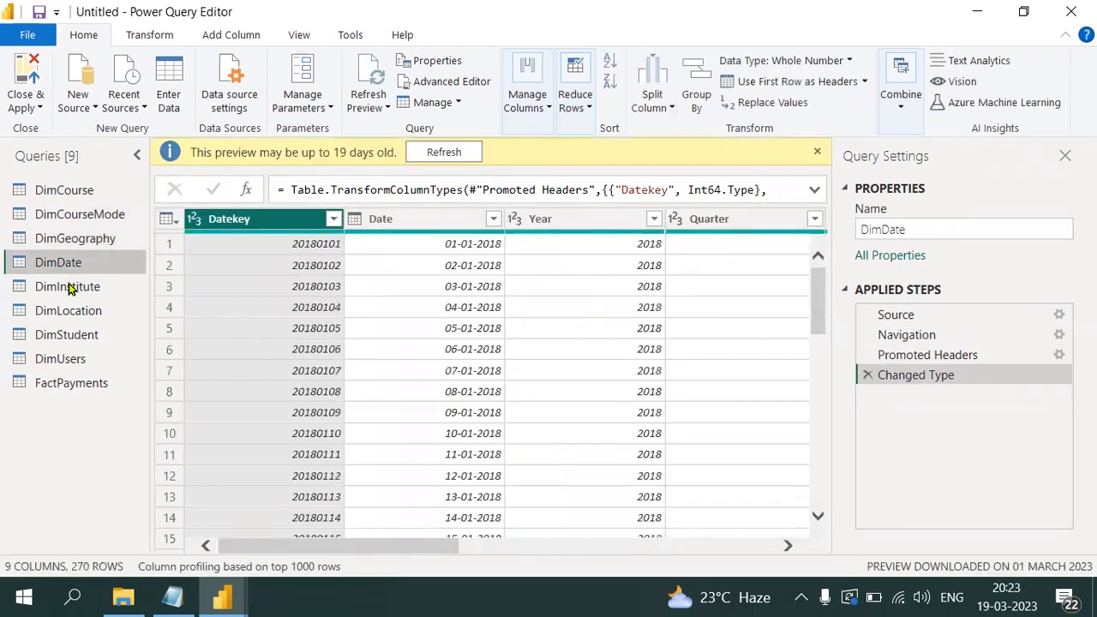
pyautogui.click(63, 293)
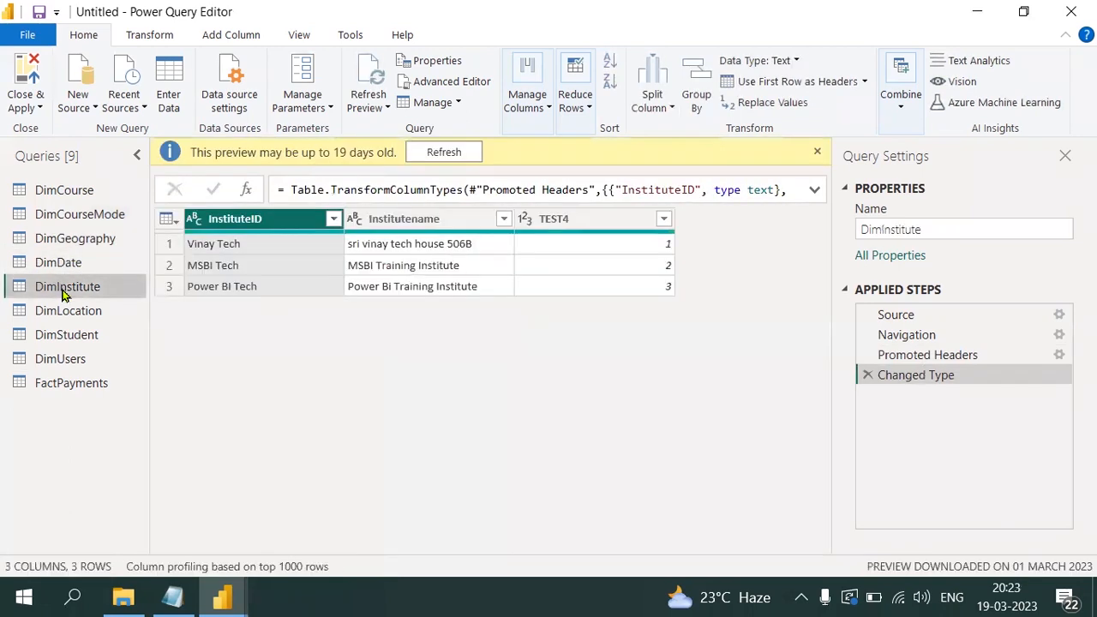
pyautogui.click(596, 221)
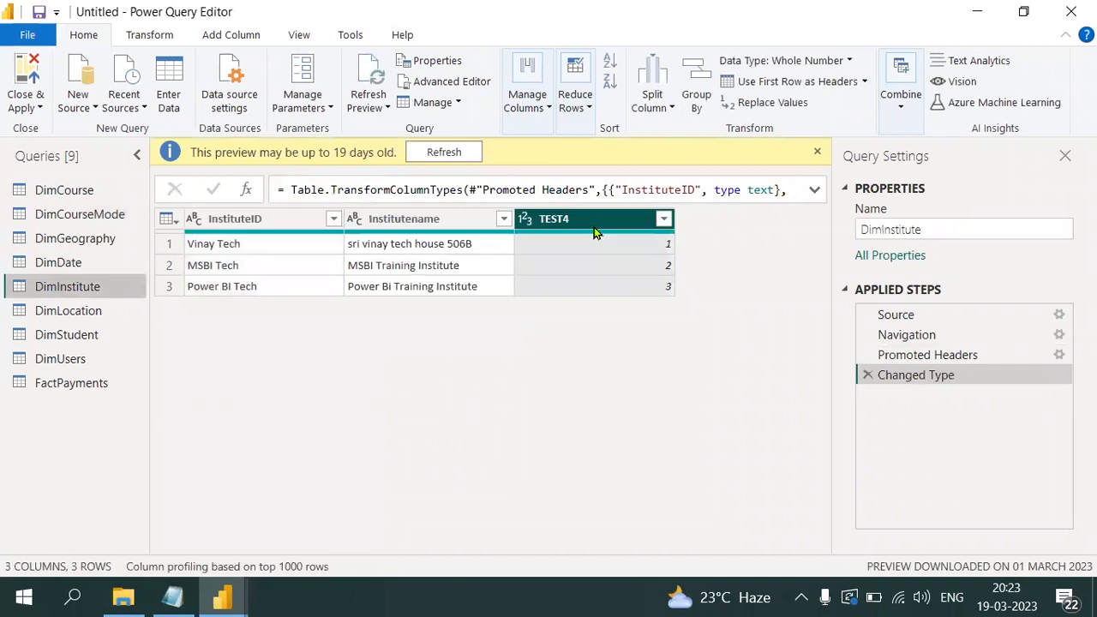
pyautogui.rightClick(595, 231)
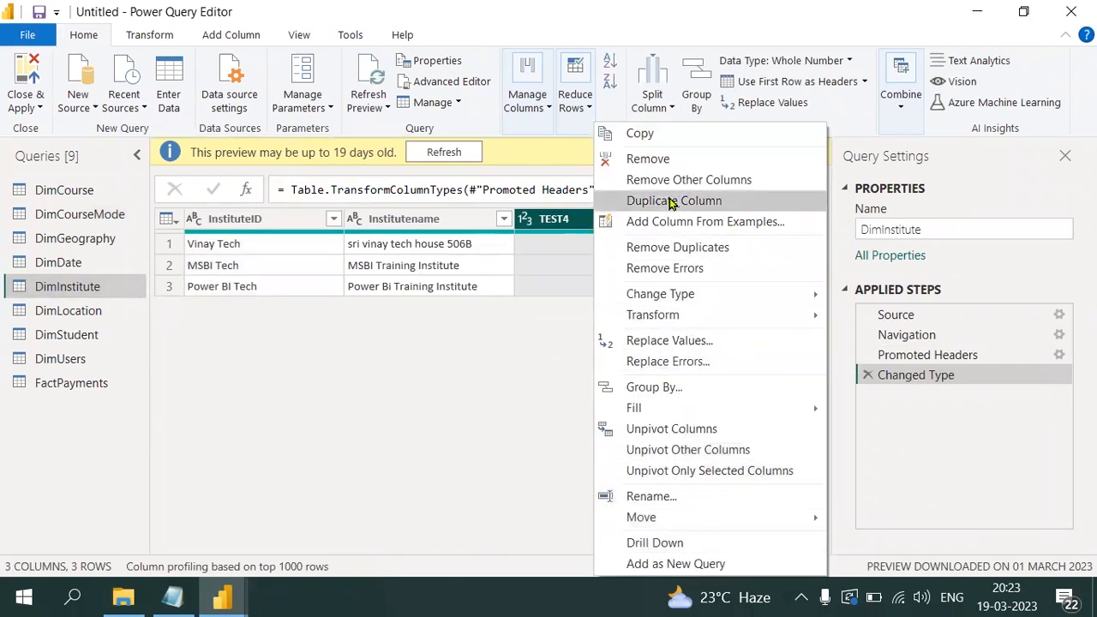
pyautogui.click(667, 160)
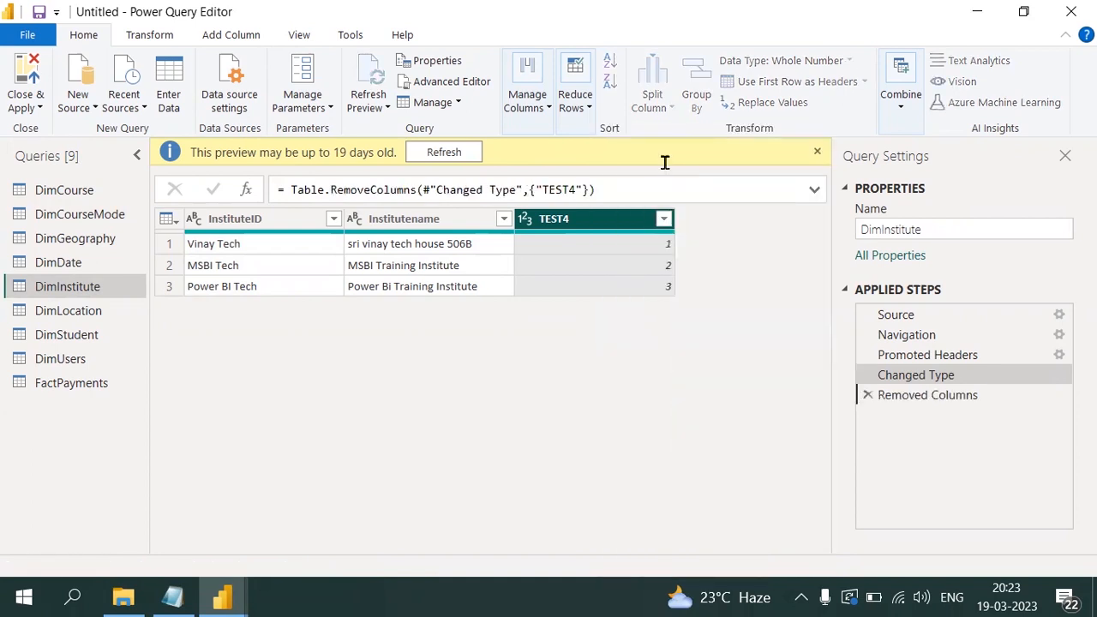
# - Promote the first row of the DimLocation query to column headers
pyautogui.click(81, 313)
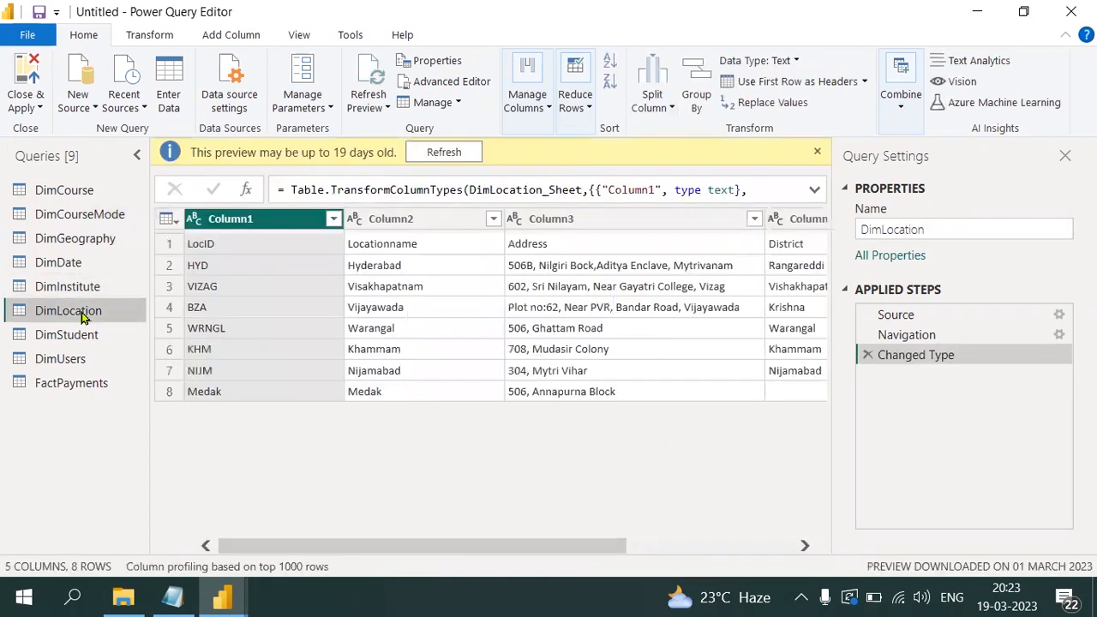
pyautogui.click(166, 219)
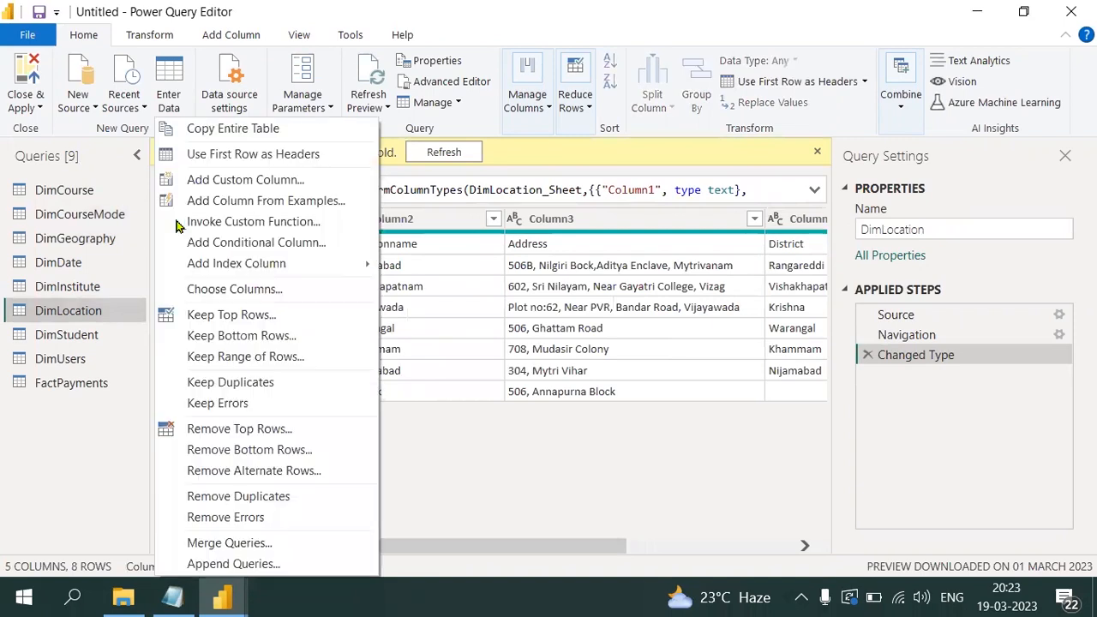
pyautogui.click(298, 156)
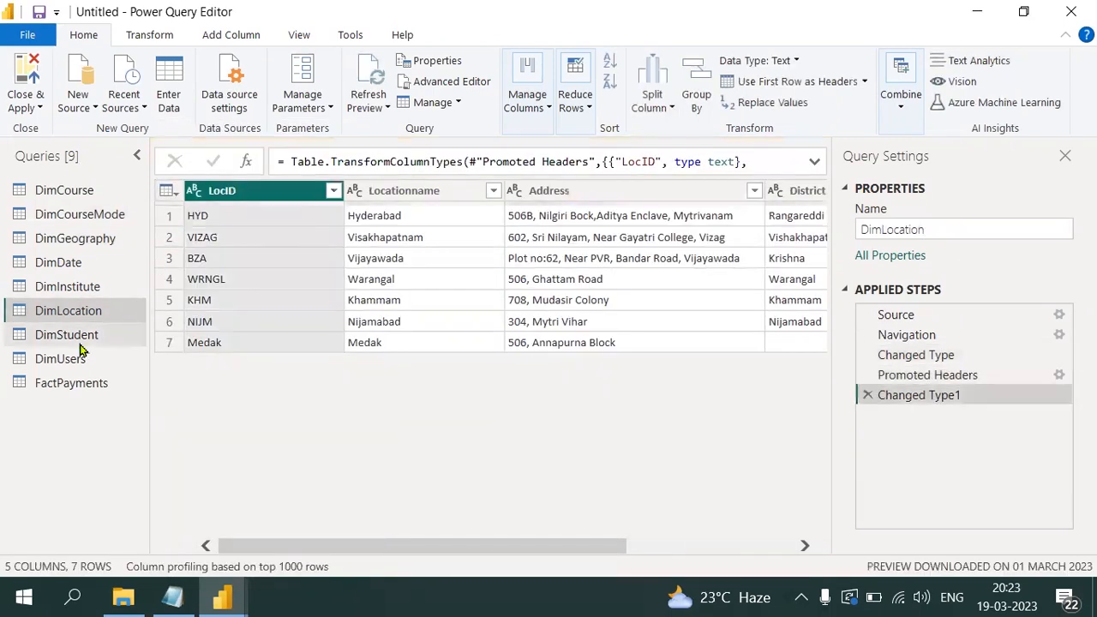
# - Check the column headers of the DimStudent, DimUsers and FactPayments queries
pyautogui.click(80, 347)
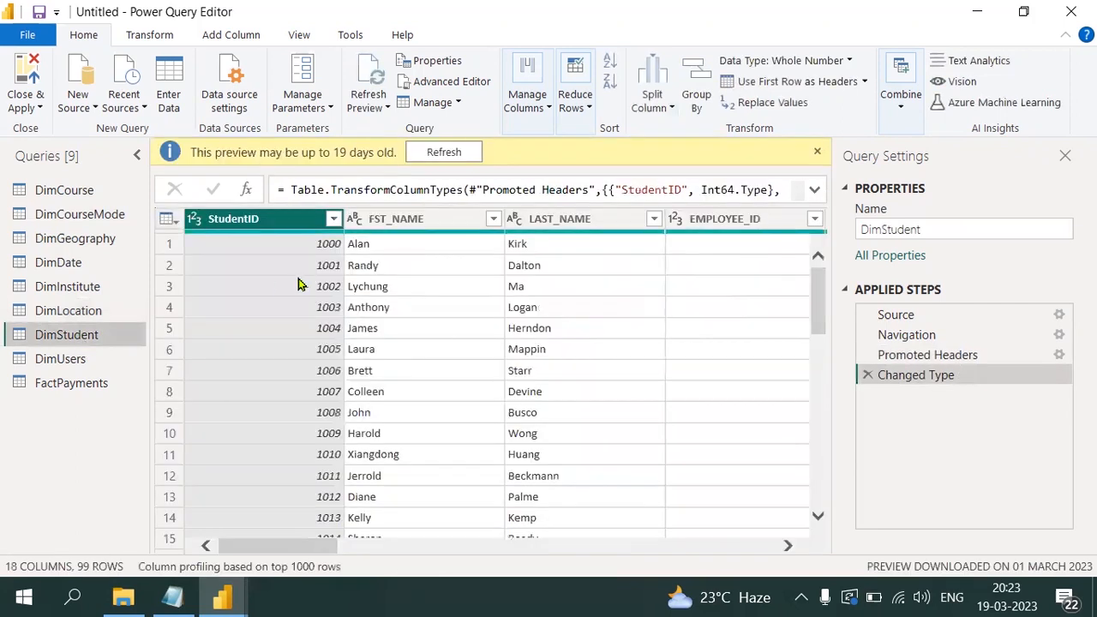
pyautogui.click(69, 363)
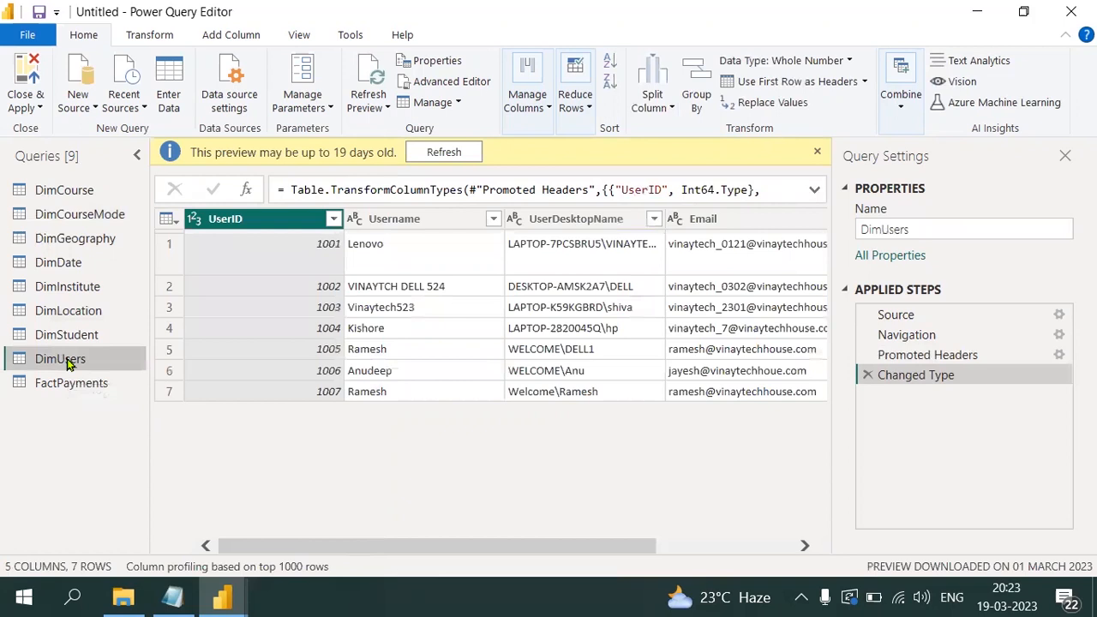
pyautogui.click(77, 386)
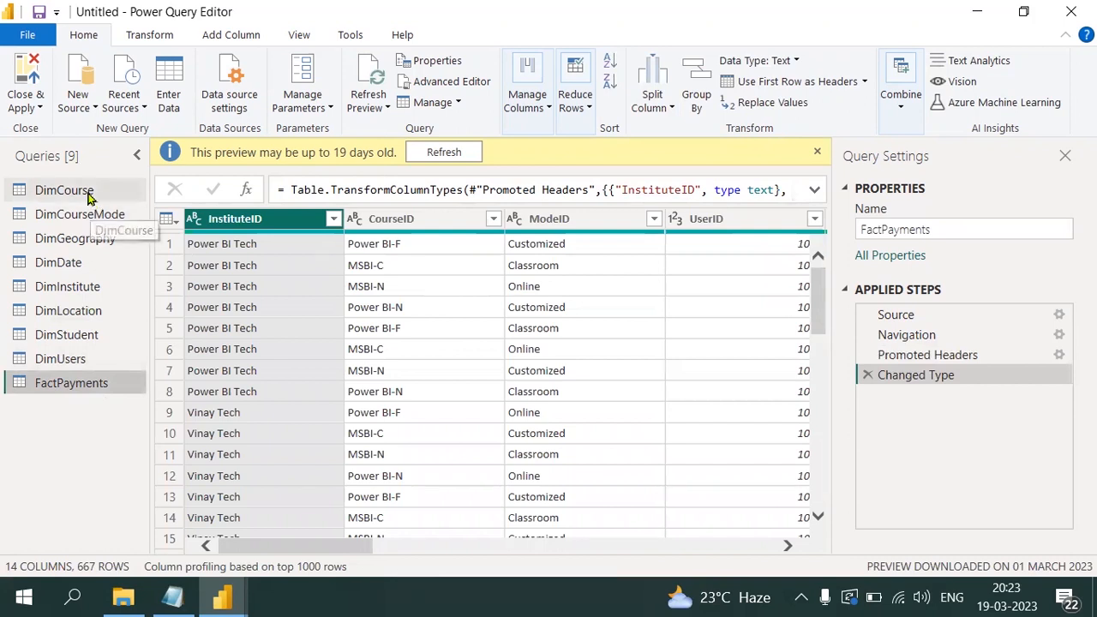
# - Dismiss the preview-age notice for the DimDate query and duplicate its Year column
pyautogui.click(76, 269)
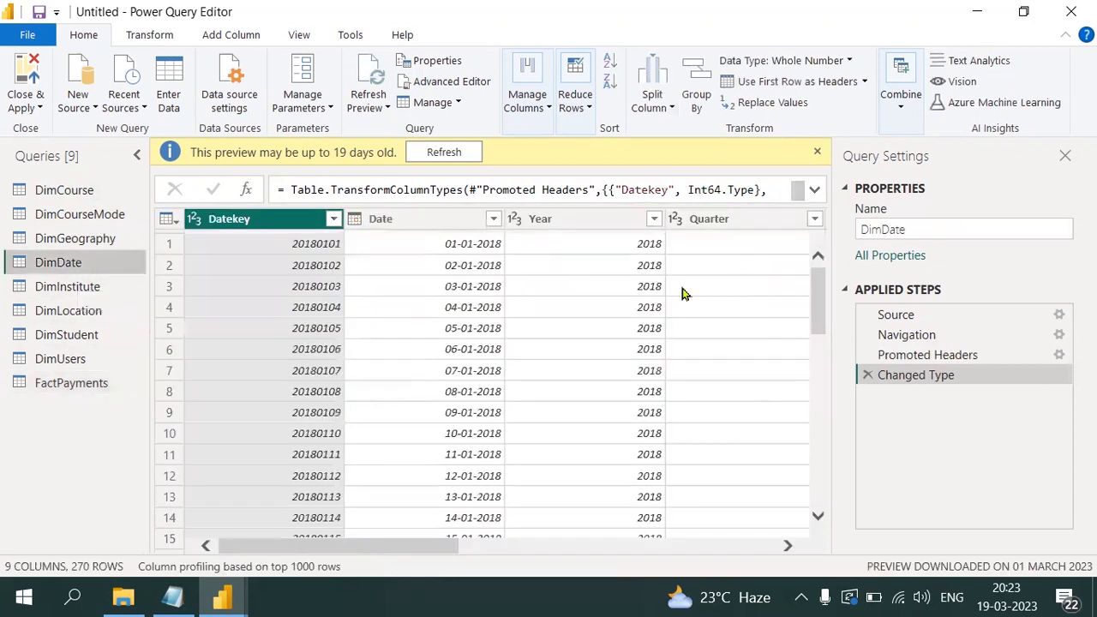
pyautogui.click(814, 151)
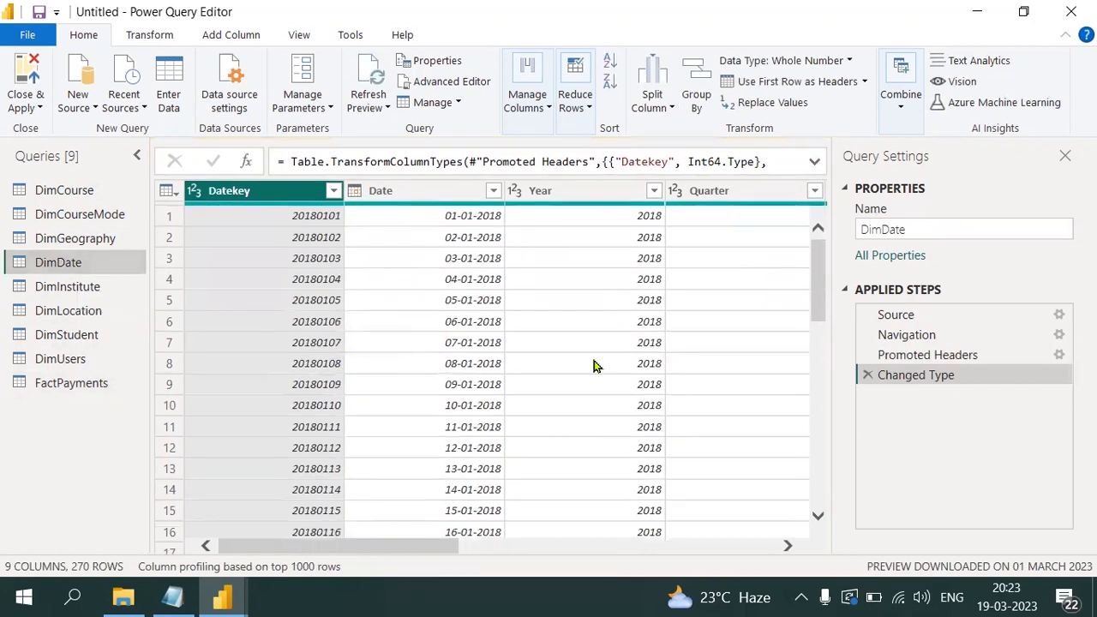
pyautogui.moveTo(454, 548); pyautogui.dragTo(519, 550)
pyautogui.click(448, 204)
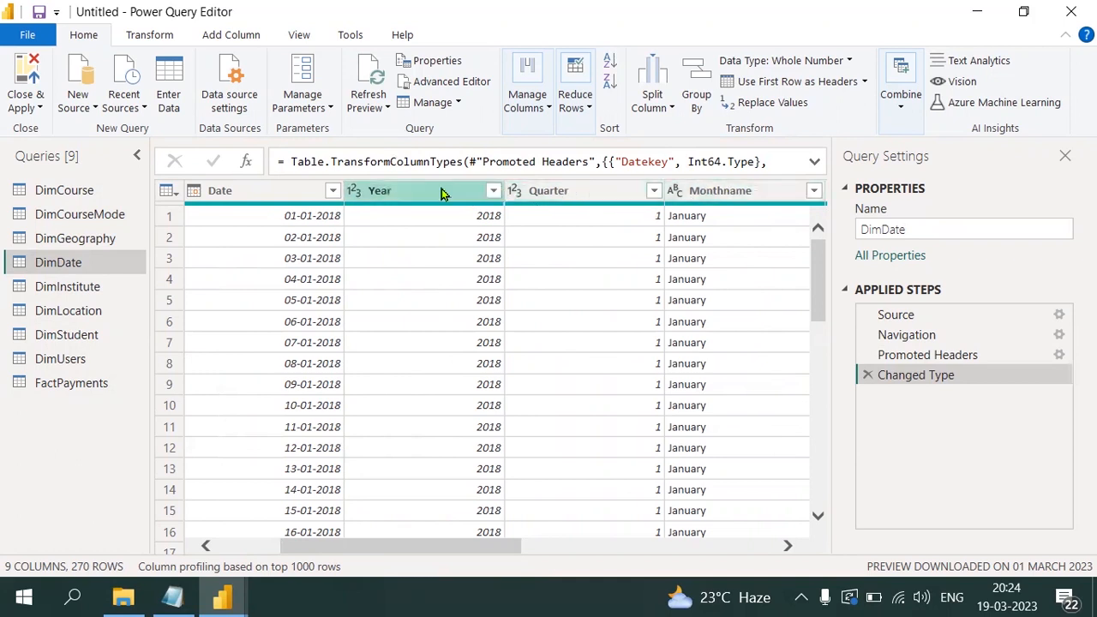
pyautogui.click(167, 190)
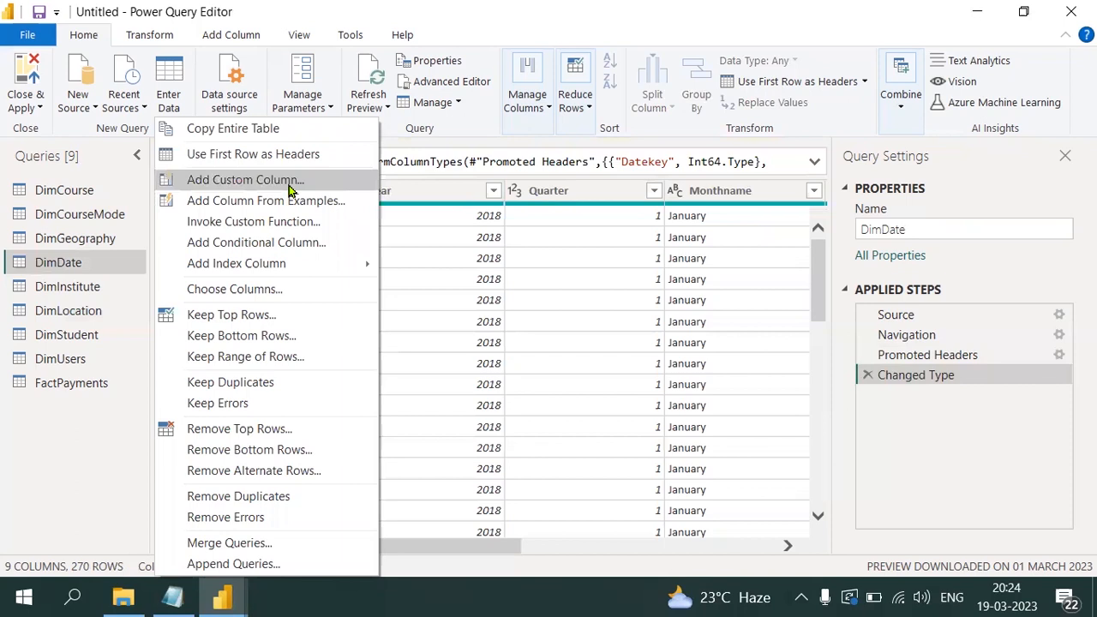
pyautogui.click(448, 208)
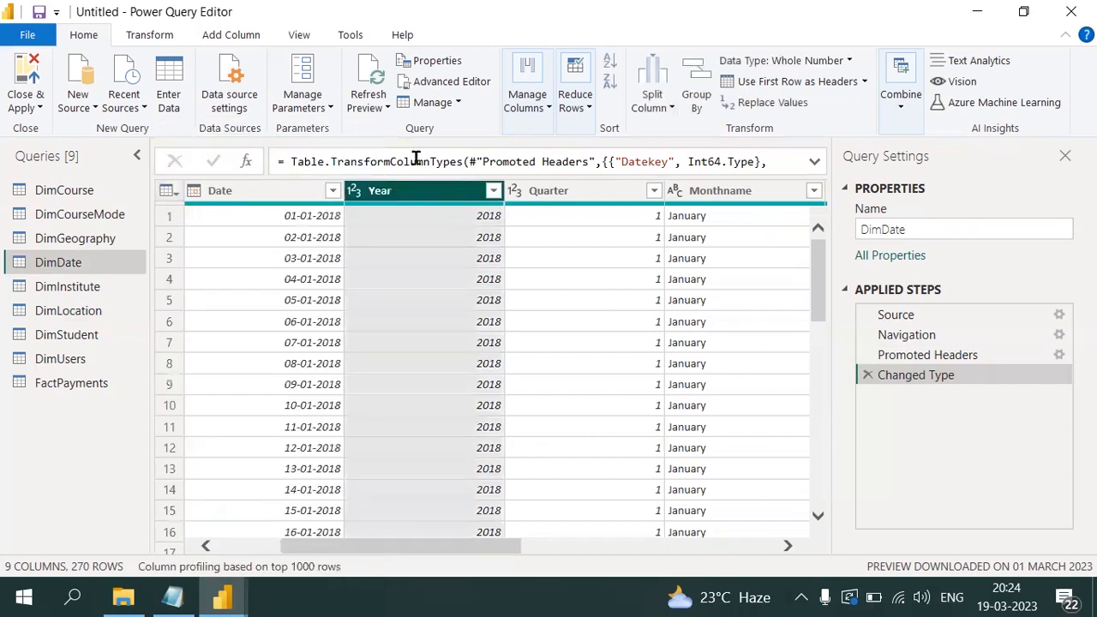
pyautogui.rightClick(384, 197)
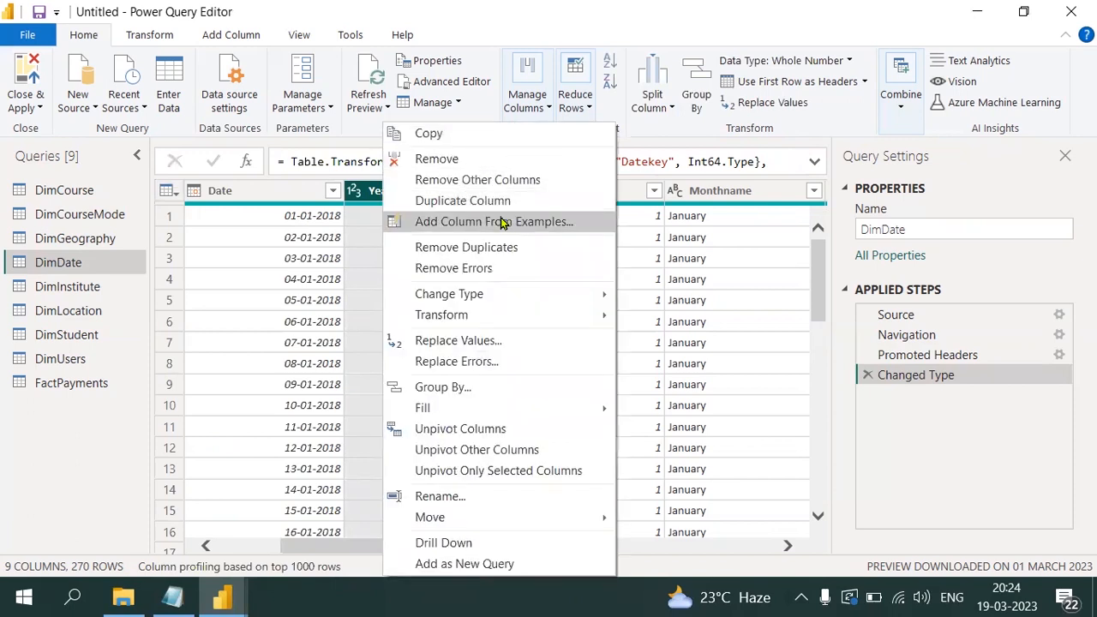
pyautogui.click(463, 201)
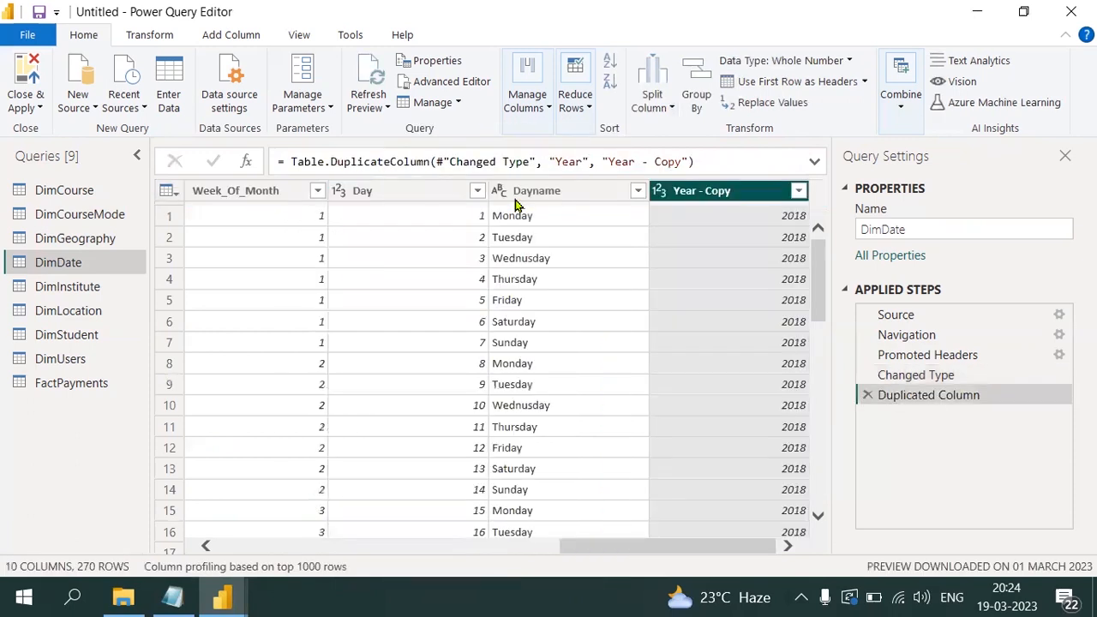
# - Duplicate the Monthname column in the DimDate query
pyautogui.click(388, 549)
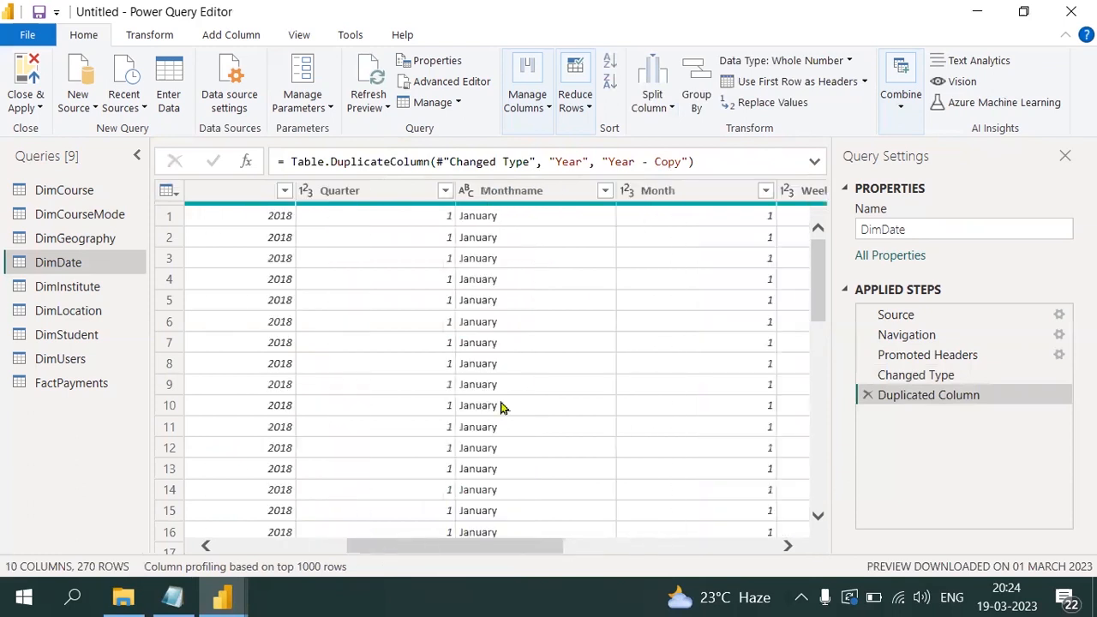
pyautogui.click(533, 197)
pyautogui.rightClick(532, 202)
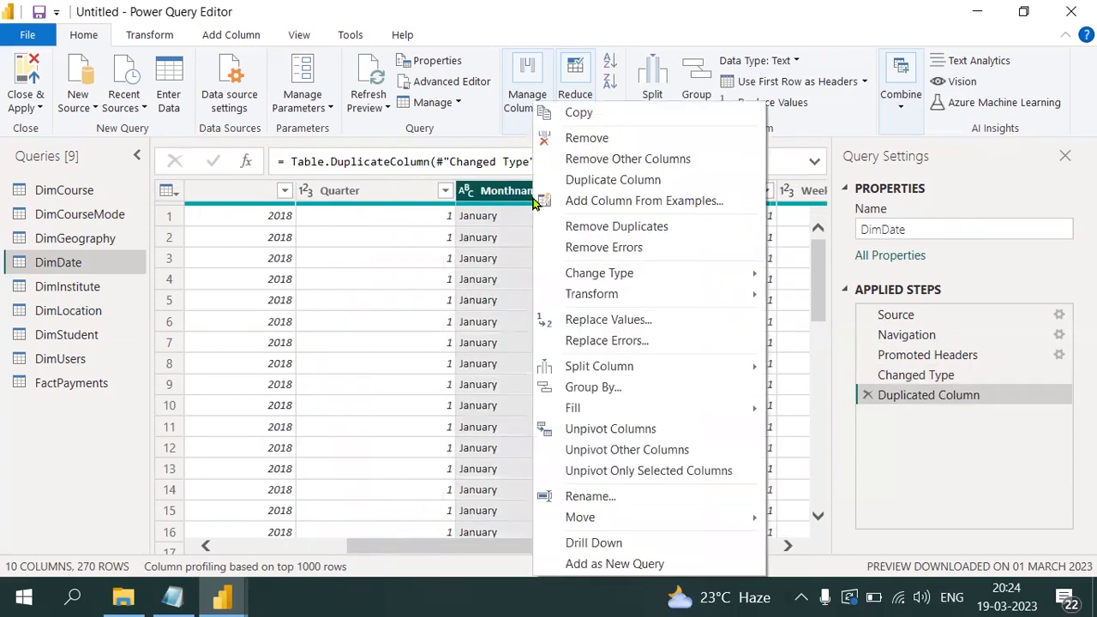
pyautogui.click(658, 182)
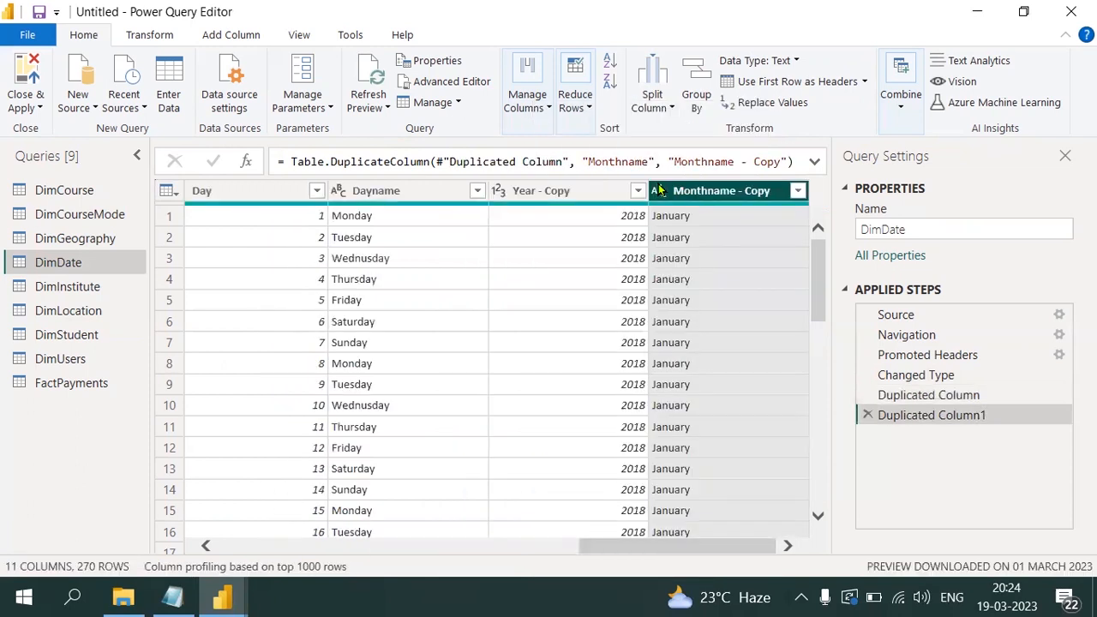
# - Set up a merge of the Year - Copy and Monthname - Copy columns, in that order, with an underscore as custom separator
pyautogui.click(577, 194)
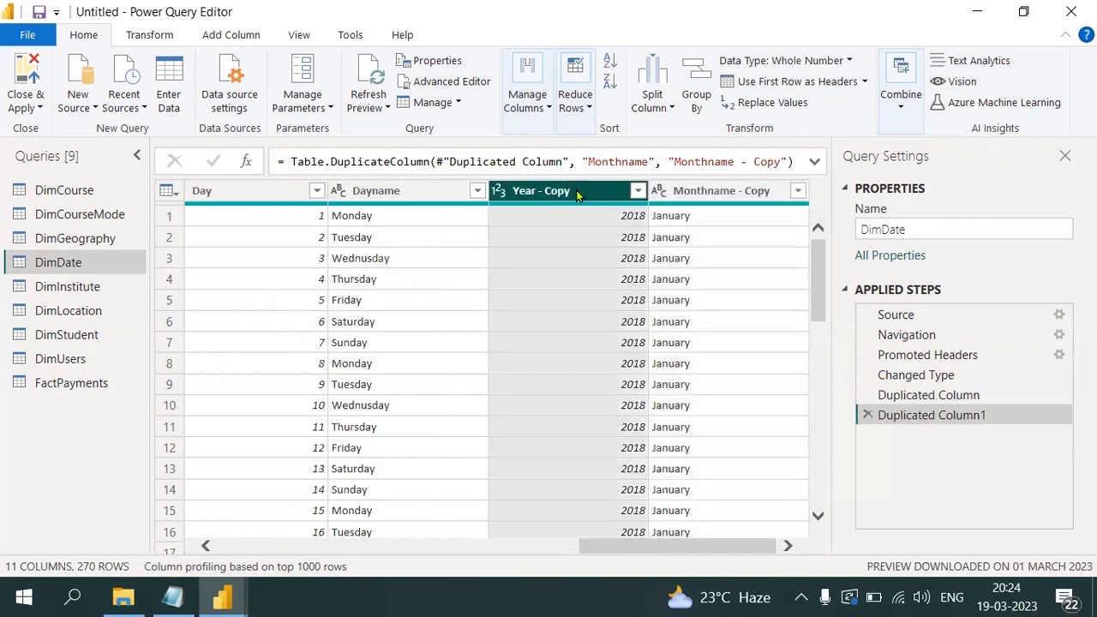
pyautogui.keyDown('ctrl'); pyautogui.click(704, 197); pyautogui.keyUp('ctrl')
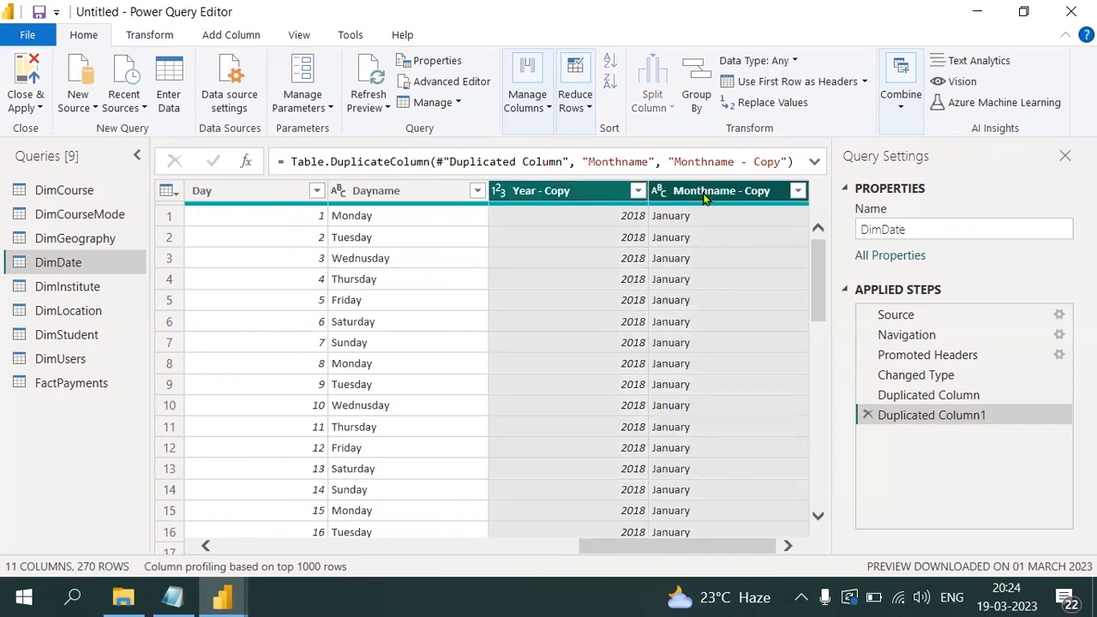
pyautogui.rightClick(704, 197)
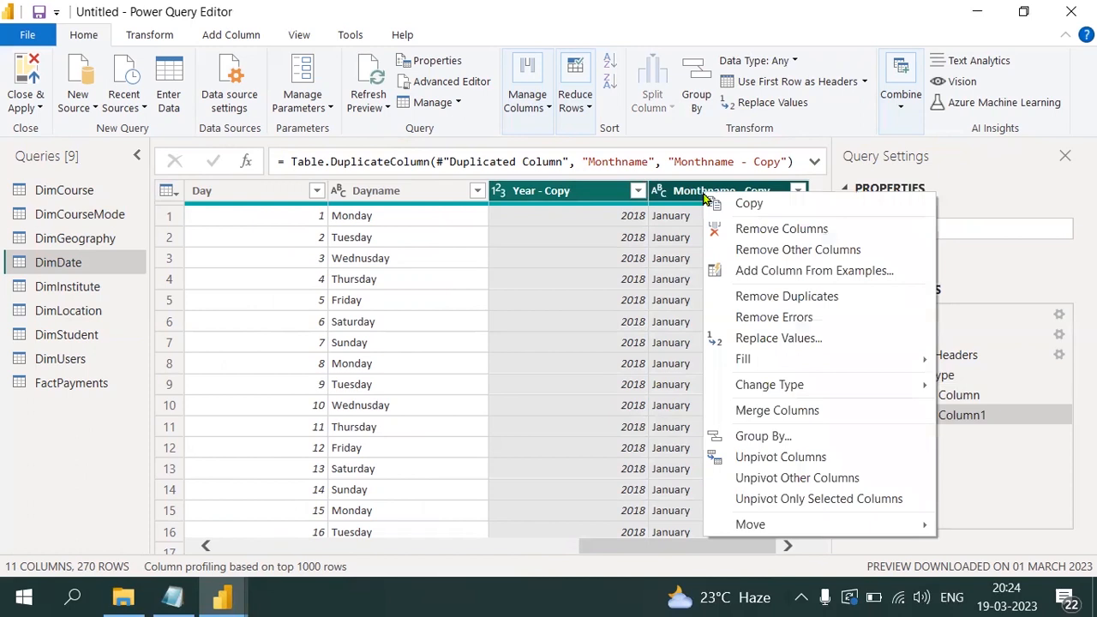
pyautogui.click(775, 411)
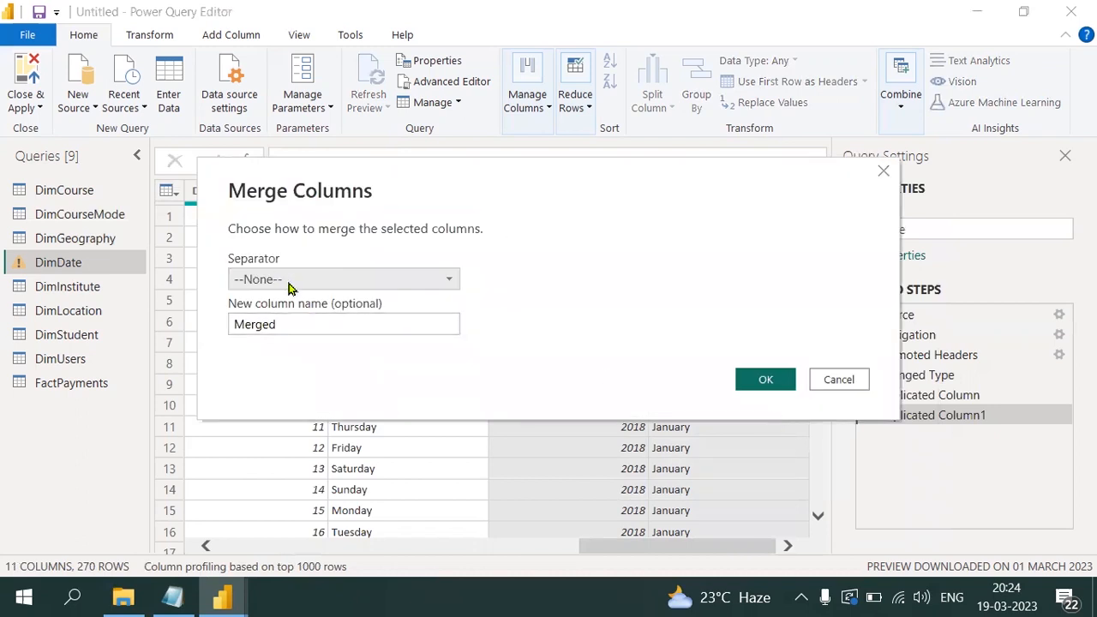
pyautogui.click(290, 283)
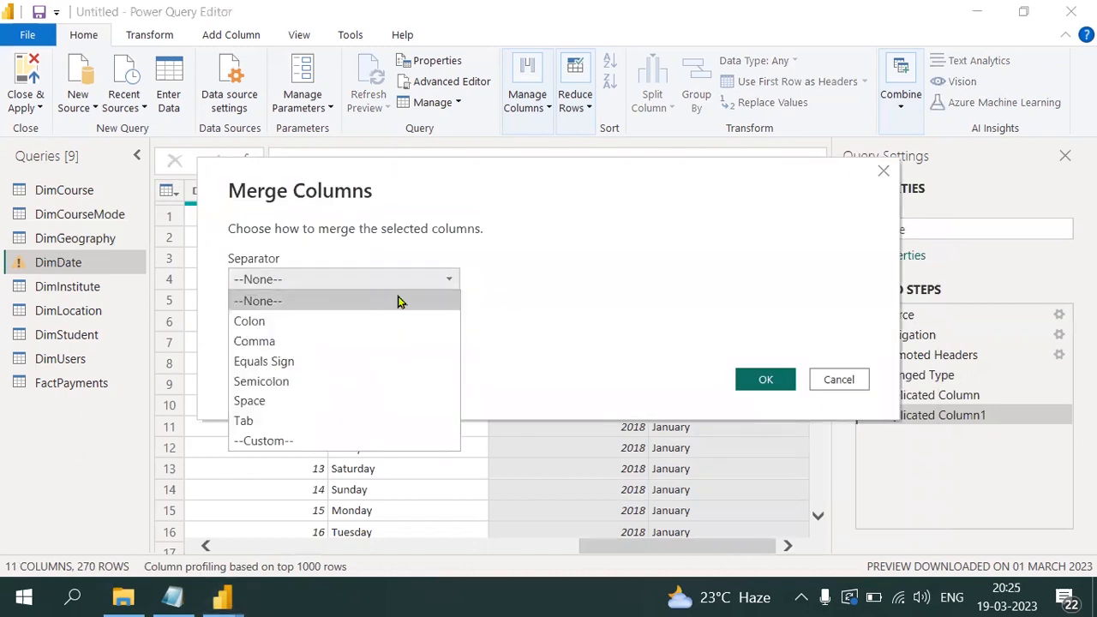
pyautogui.click(269, 441)
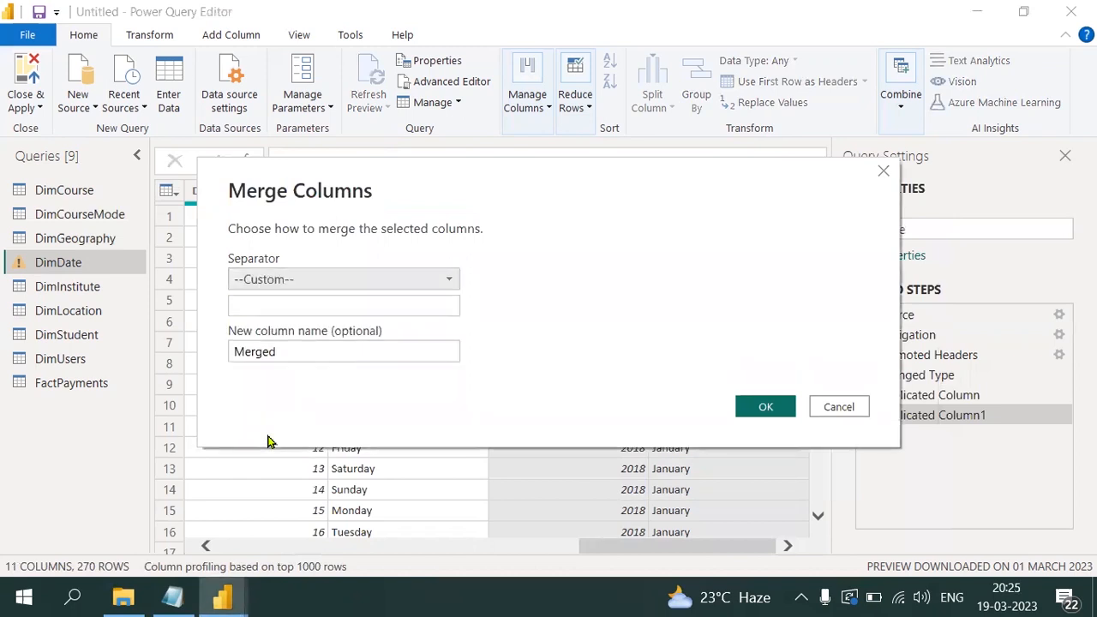
pyautogui.click(353, 306)
pyautogui.write('_')
# - Name the merged column Year_Month and carry out the merge
pyautogui.click(303, 350)
pyautogui.press('BackSpace')
pyautogui.press('BackSpace')
pyautogui.press('BackSpace')
pyautogui.press('BackSpace')
pyautogui.press('BackSpace')
pyautogui.press('BackSpace')
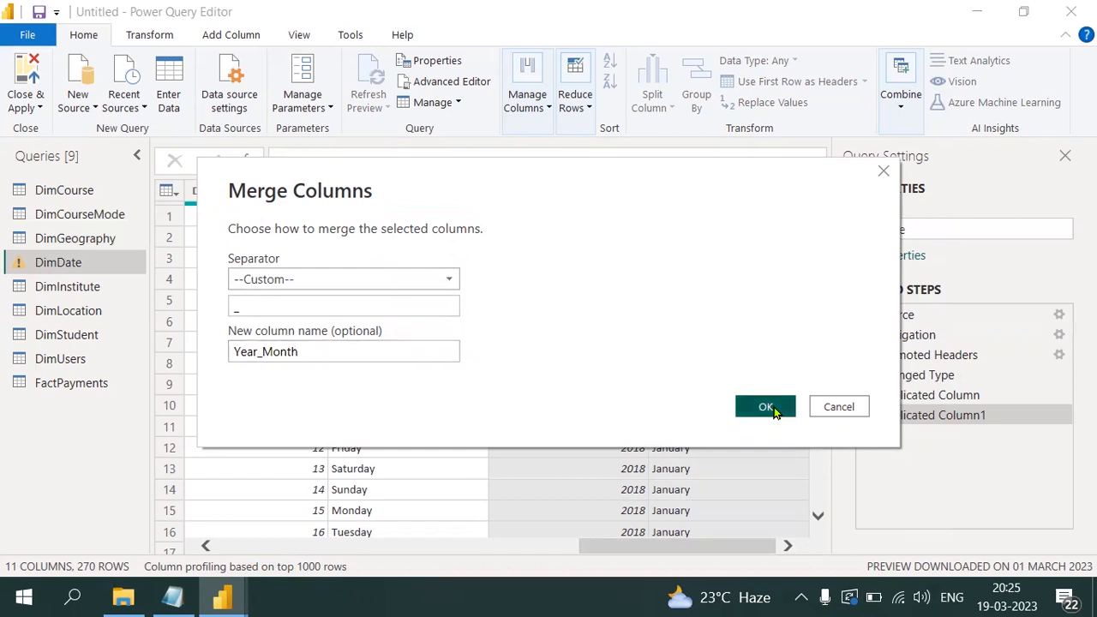
pyautogui.click(774, 410)
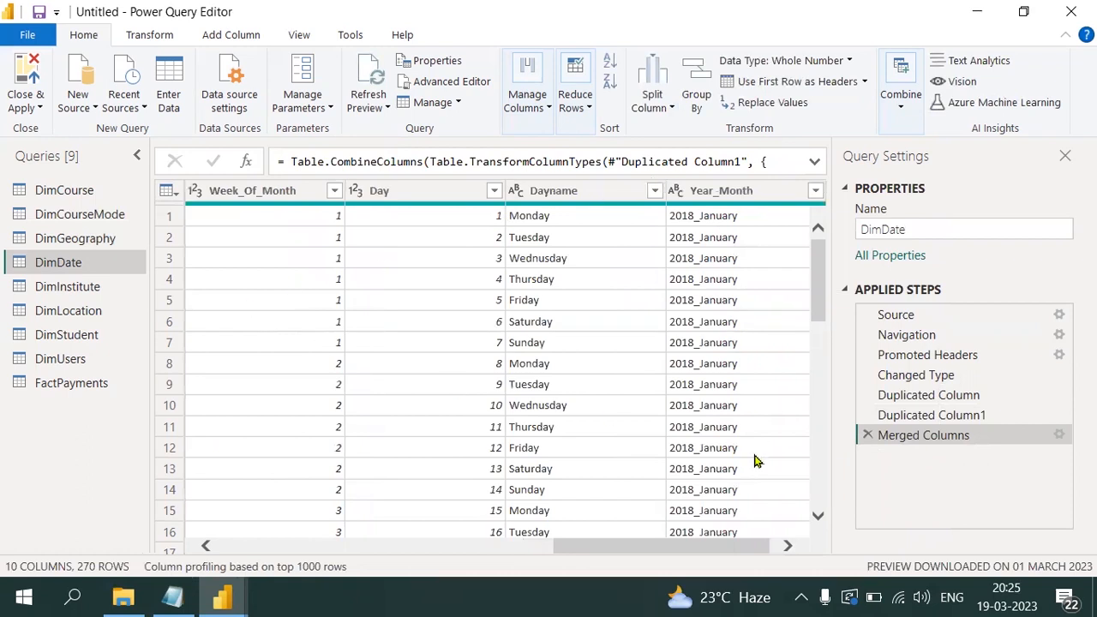
# - Apply the query changes, close the Power Query Editor, and display the loaded tables in Data view
pyautogui.click(28, 101)
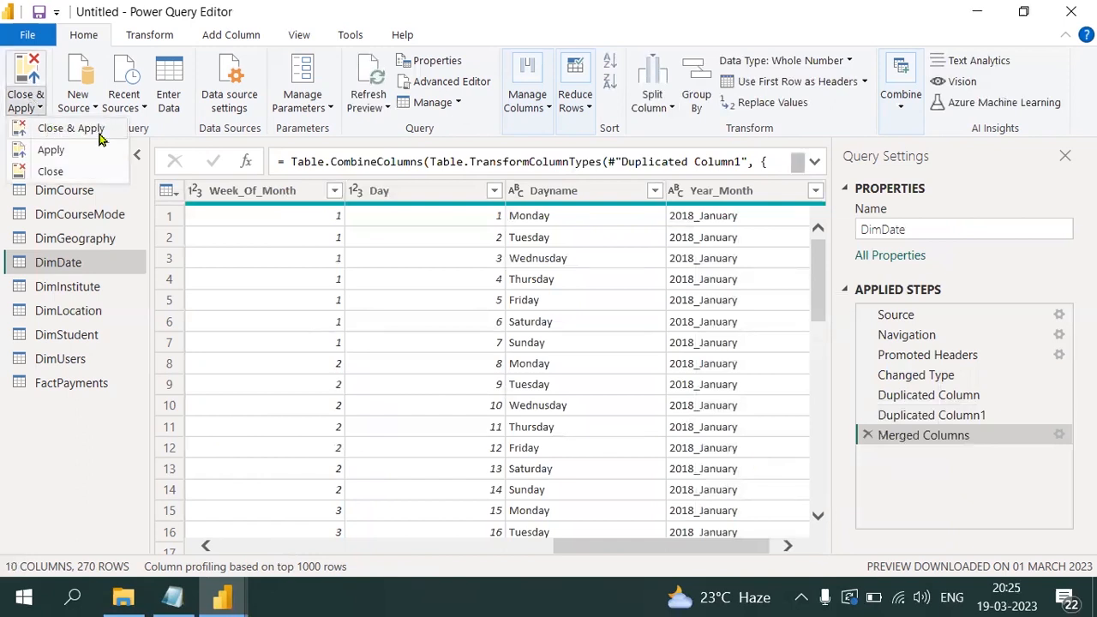
pyautogui.click(59, 137)
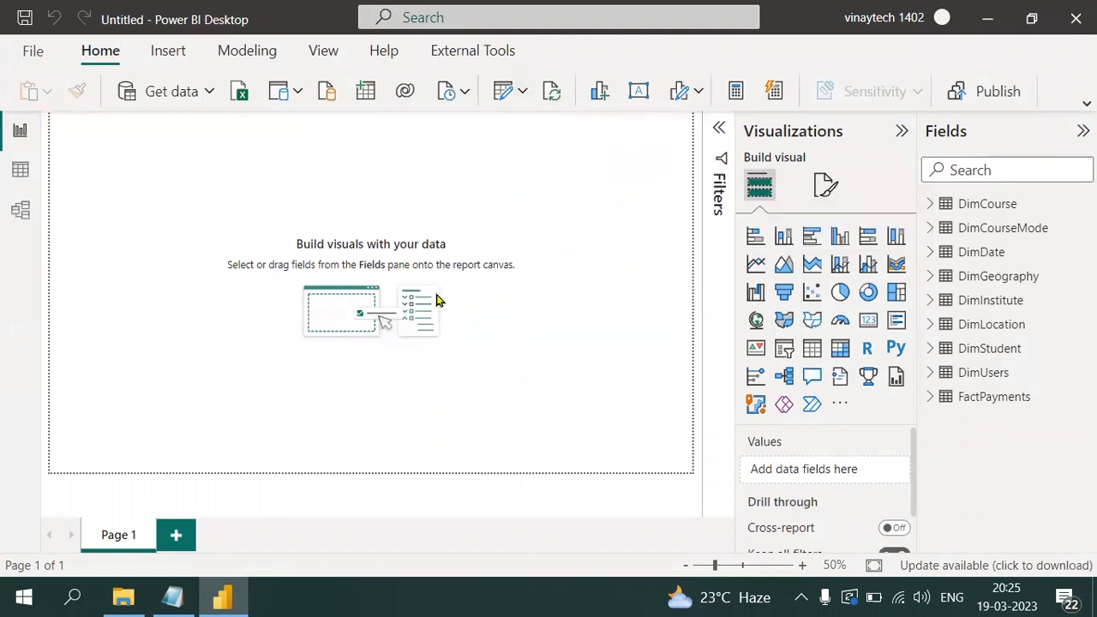
pyautogui.click(19, 169)
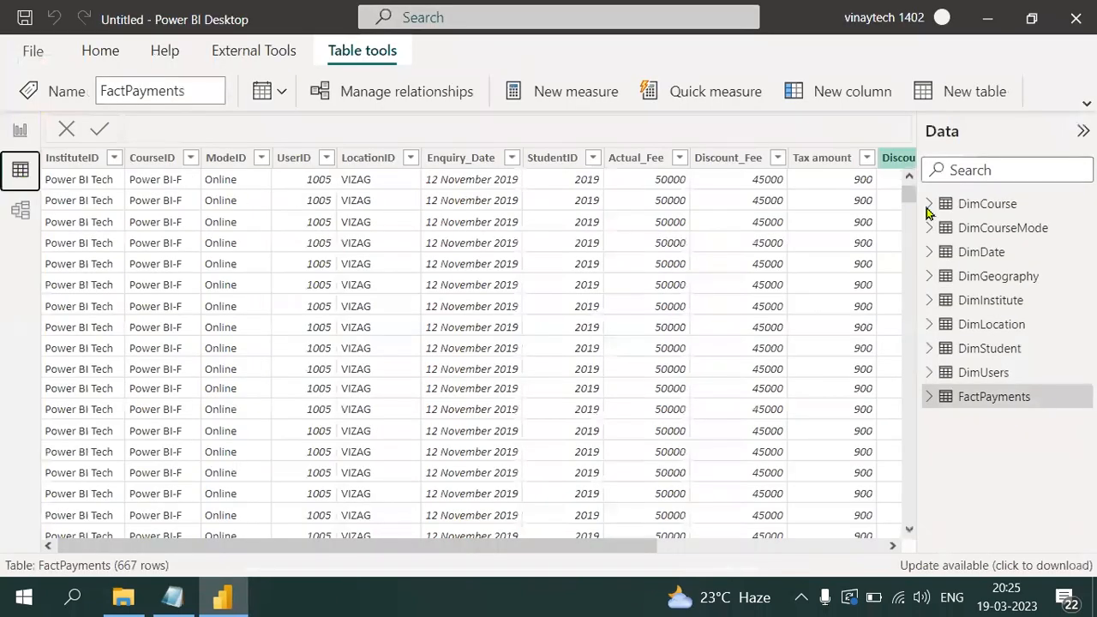
# - Review the loaded data of each dimension table, from DimCourse through DimUsers
pyautogui.click(986, 204)
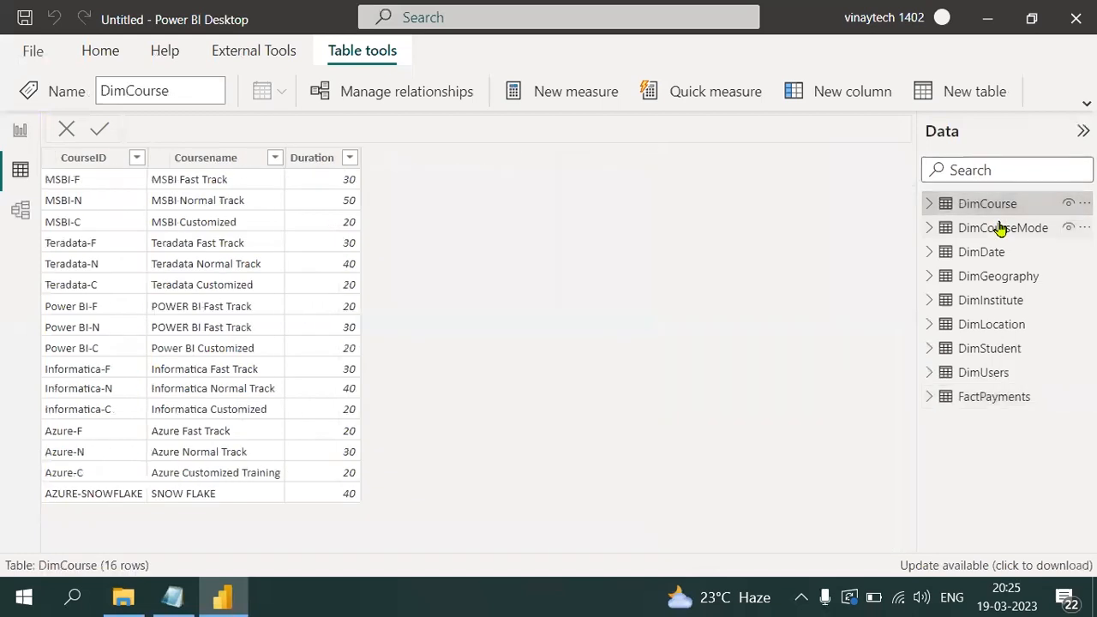
pyautogui.click(999, 231)
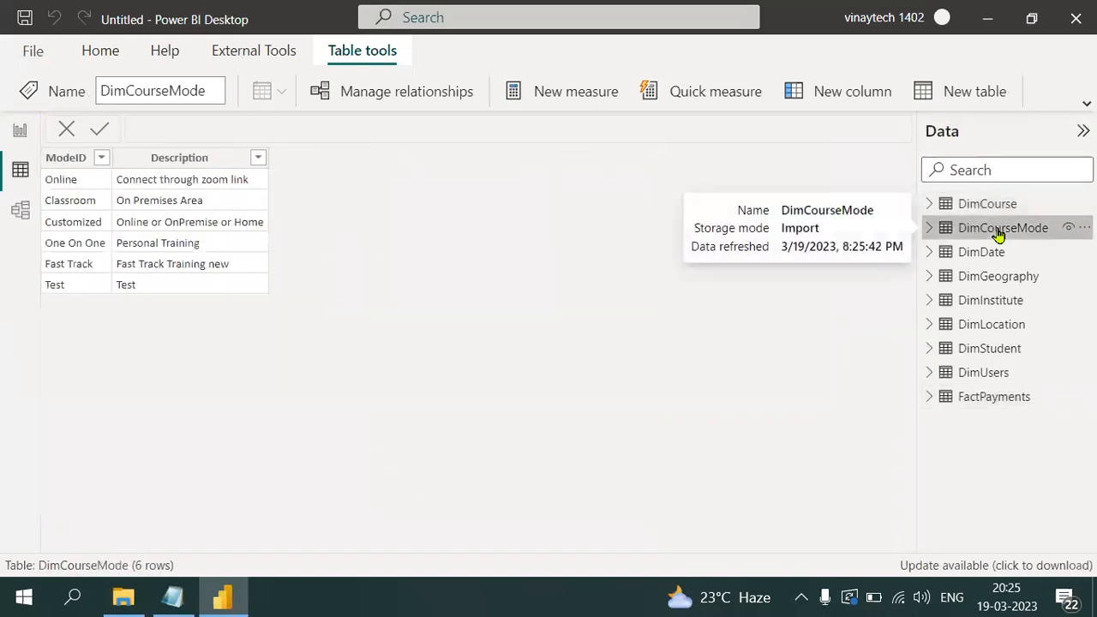
pyautogui.click(998, 254)
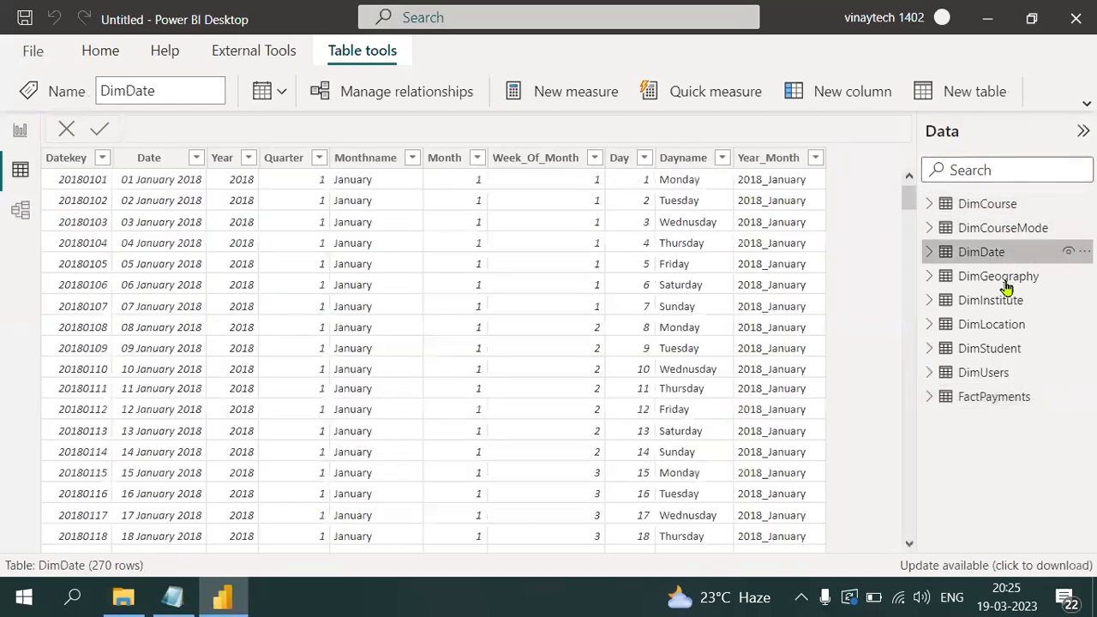
pyautogui.click(1005, 285)
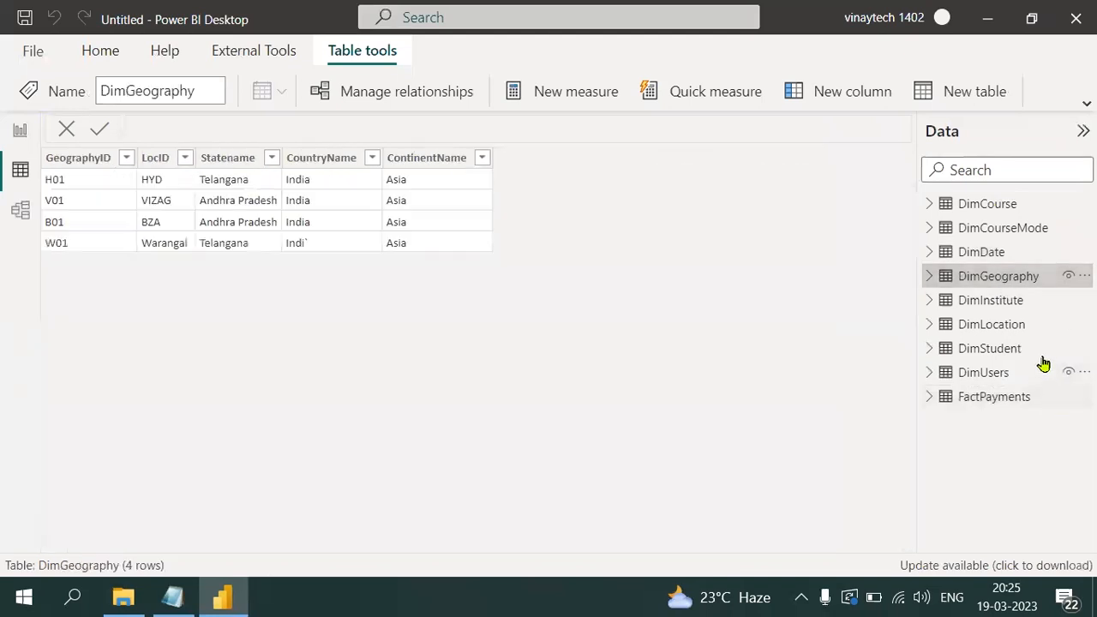
pyautogui.click(1001, 302)
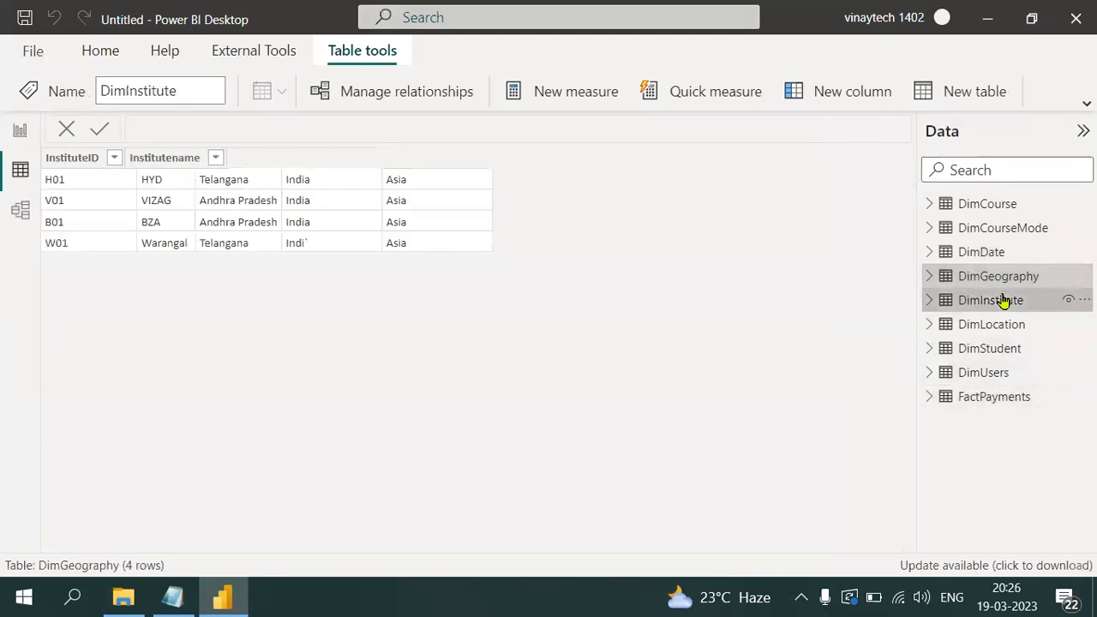
pyautogui.click(1004, 331)
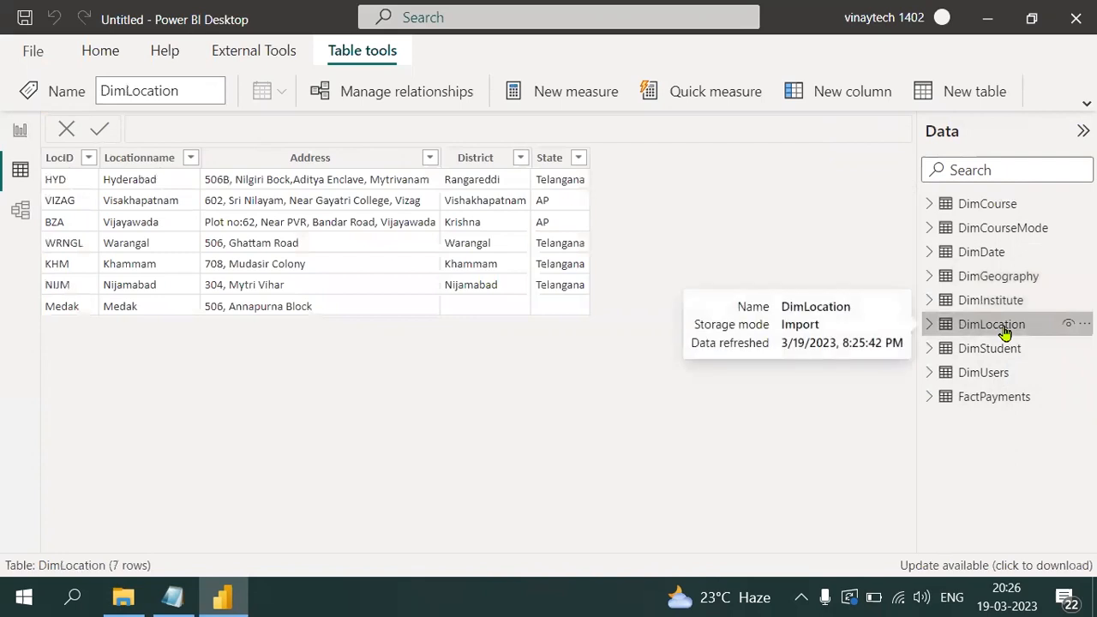
pyautogui.click(990, 349)
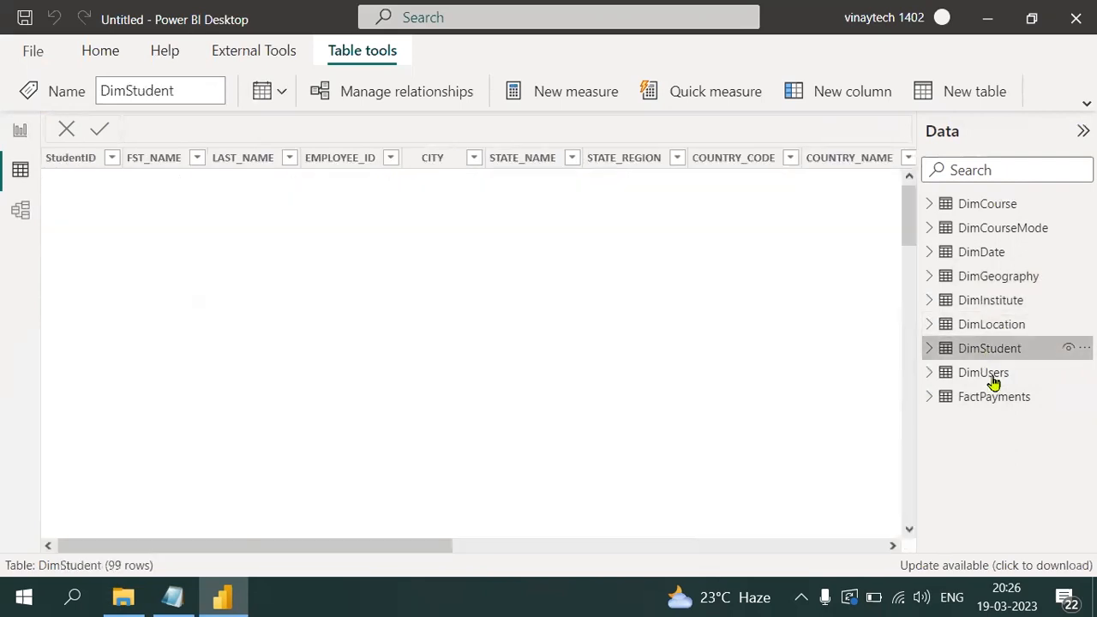
pyautogui.click(990, 378)
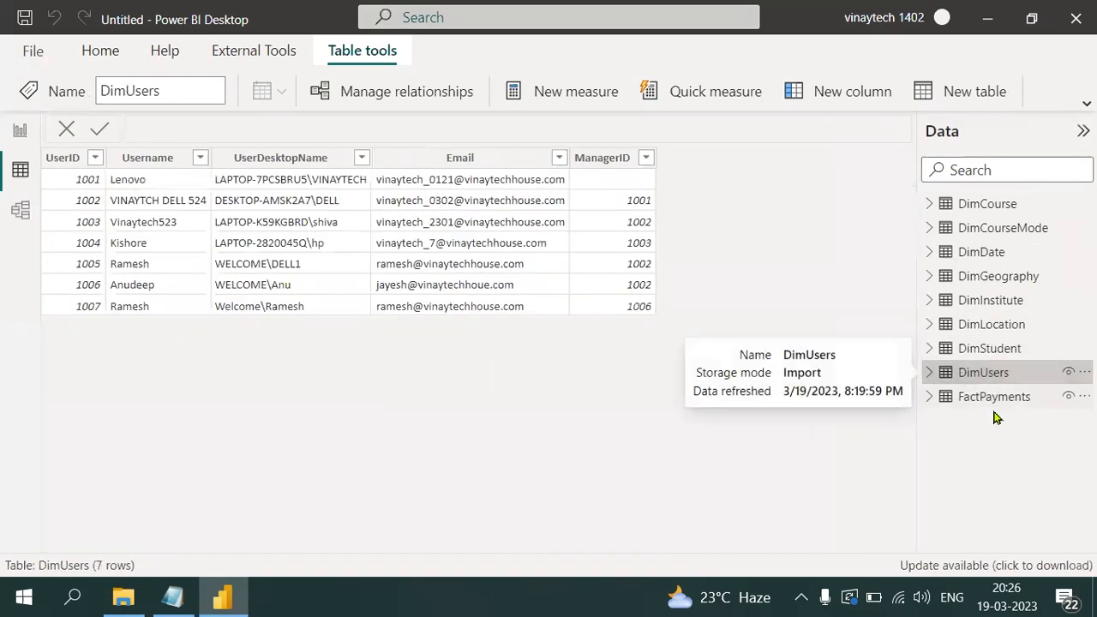
# - Review the loaded FactPayments data and check the required modeling relationships in the Notepad design document
pyautogui.click(991, 403)
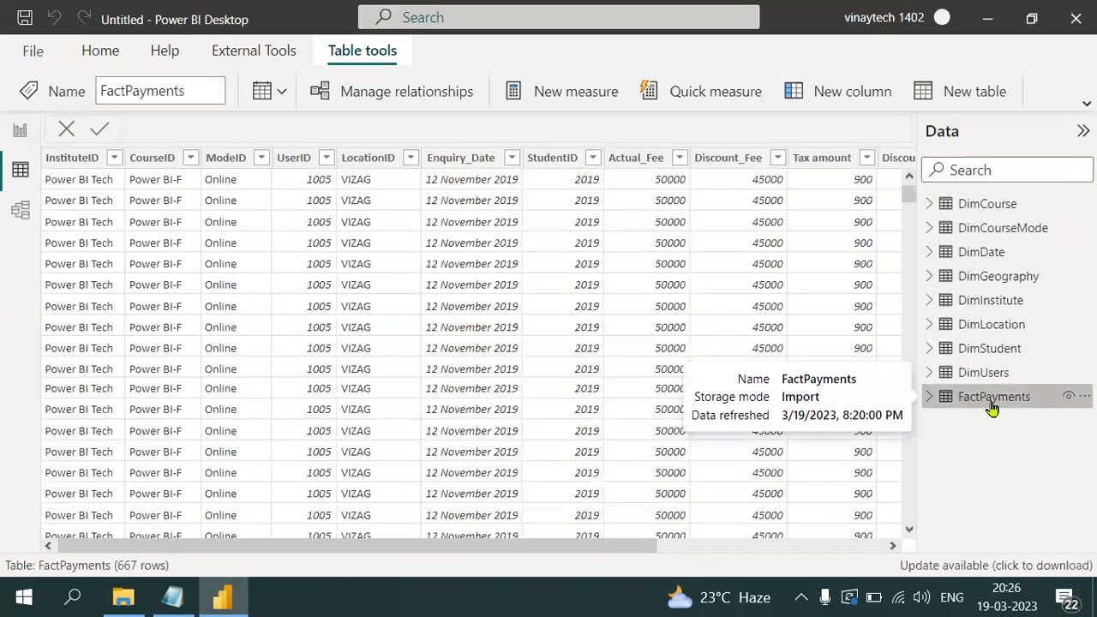
pyautogui.click(176, 598)
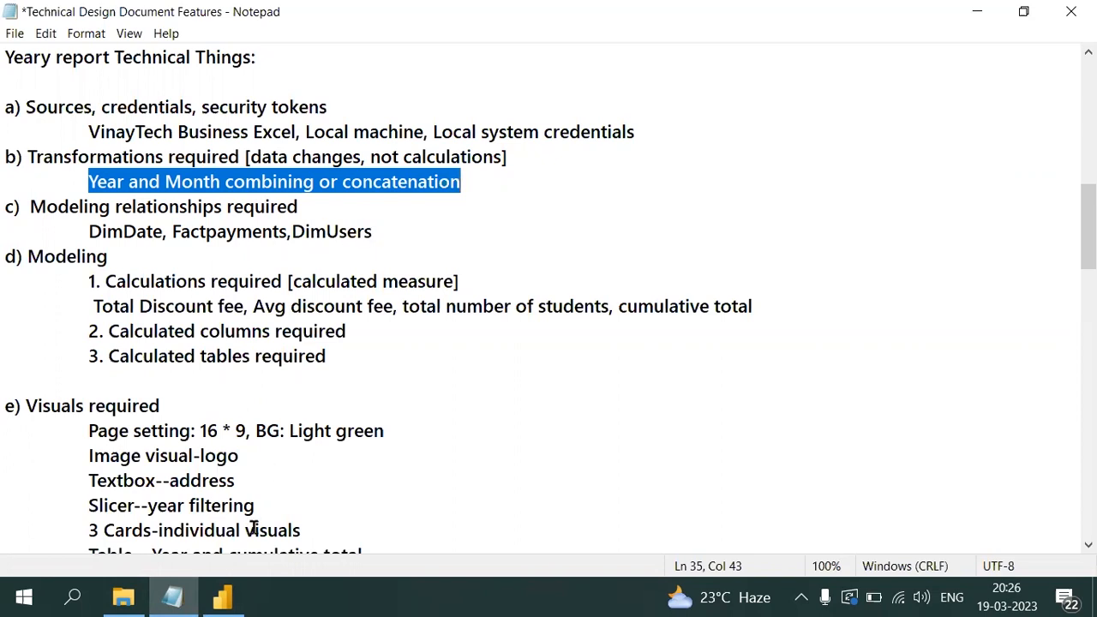
pyautogui.click(223, 598)
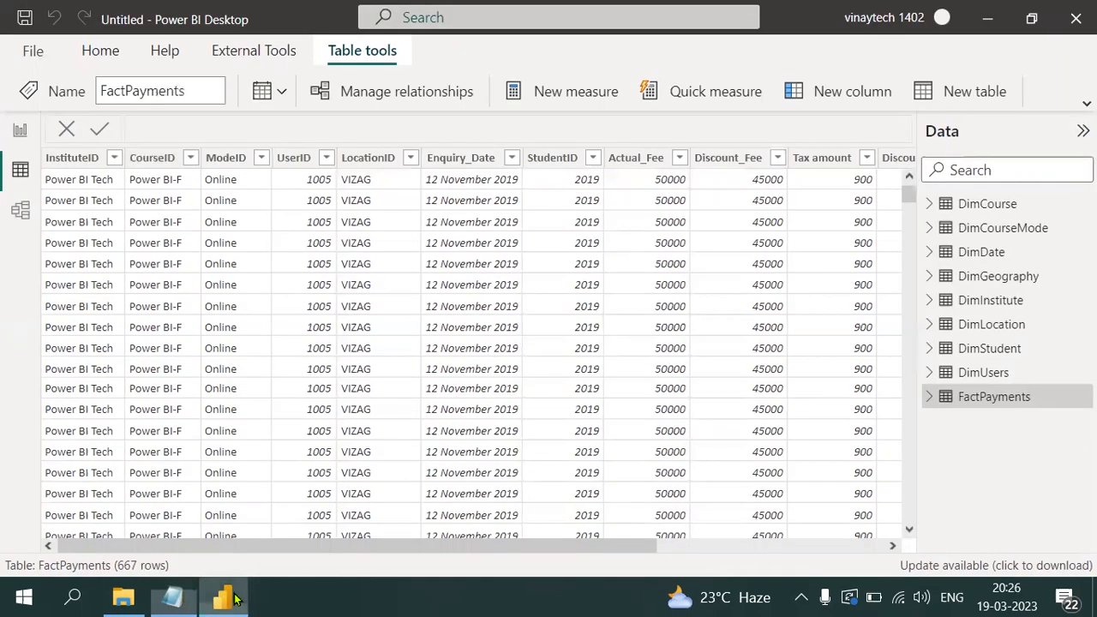
# - Display the relationship diagram in Model view with the Properties and Fields panes collapsed, zoomed out to 65%
pyautogui.click(25, 220)
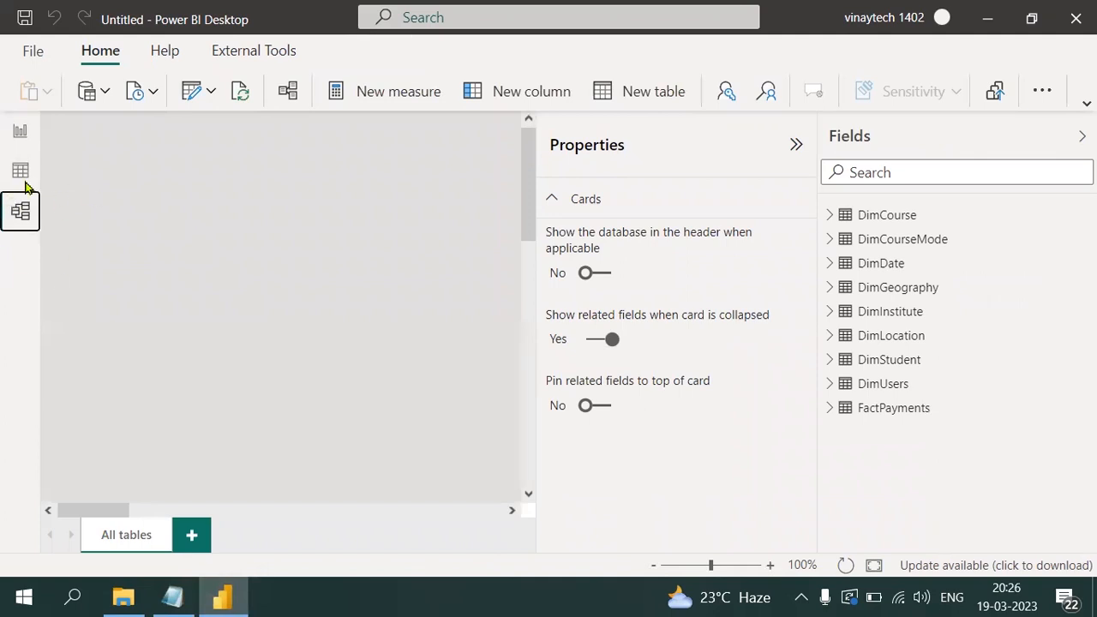
pyautogui.click(794, 145)
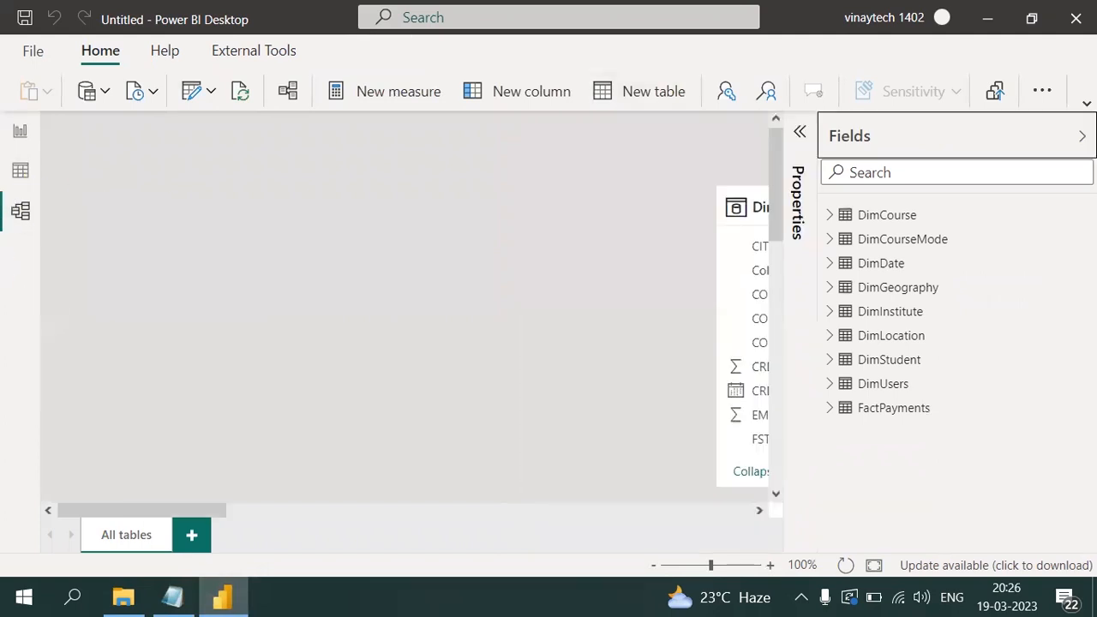
pyautogui.click(1081, 135)
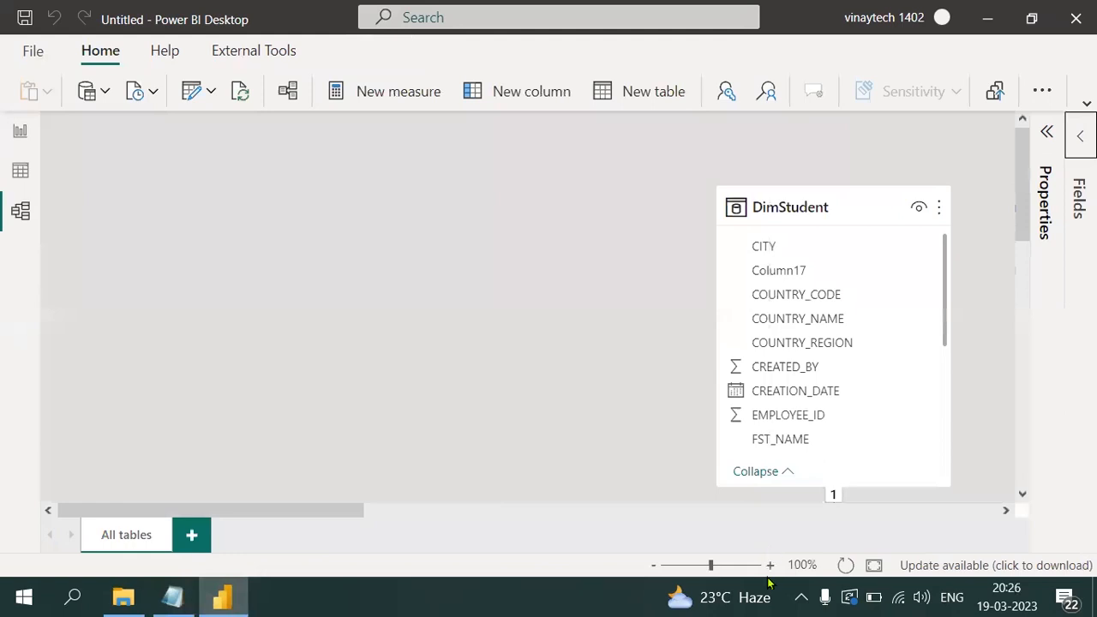
pyautogui.click(691, 566)
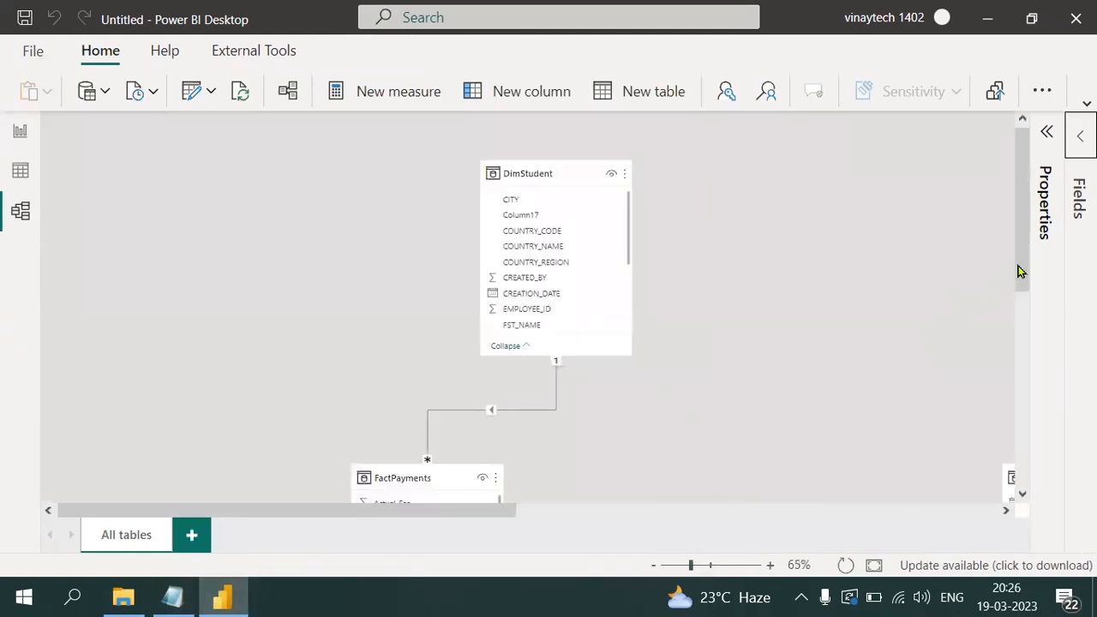
# - Rearrange the model diagram by moving the DimCourse card up beside FactPayments and the DimStudent card above DimCourse
pyautogui.moveTo(1020, 271); pyautogui.dragTo(1019, 448)
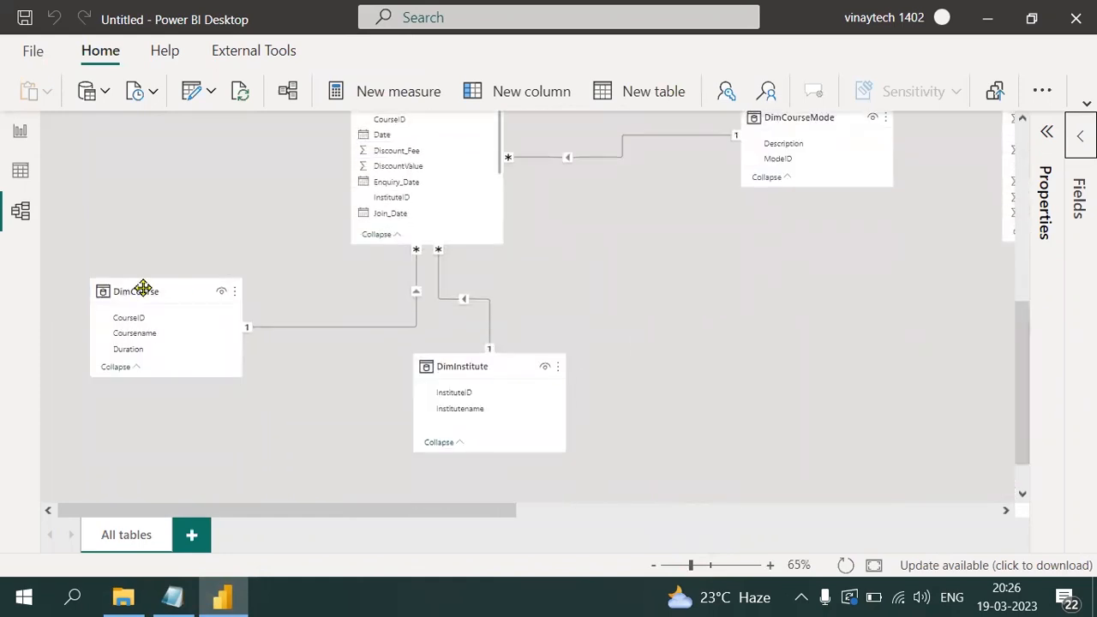
pyautogui.moveTo(143, 287); pyautogui.dragTo(149, 117)
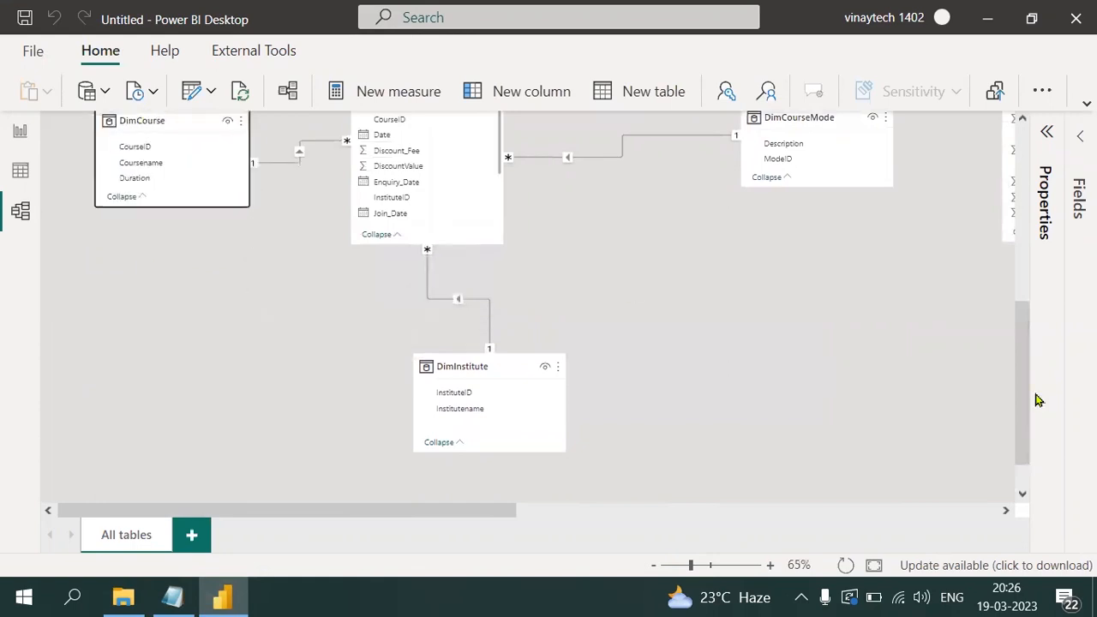
pyautogui.moveTo(1028, 420); pyautogui.dragTo(993, 272)
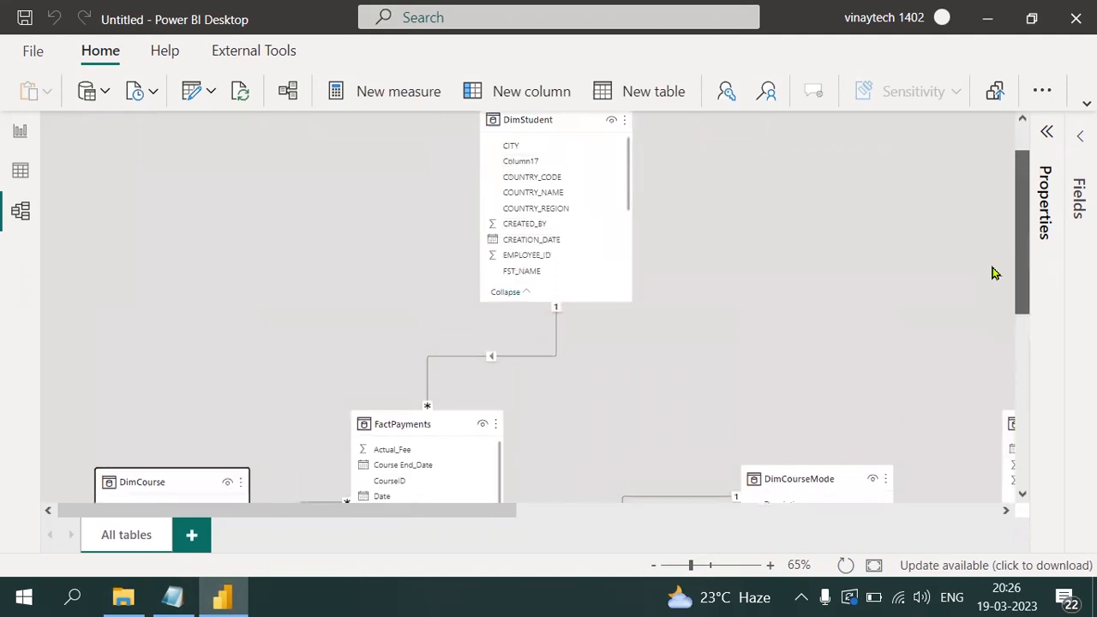
pyautogui.click(562, 129)
pyautogui.moveTo(562, 129); pyautogui.dragTo(138, 186)
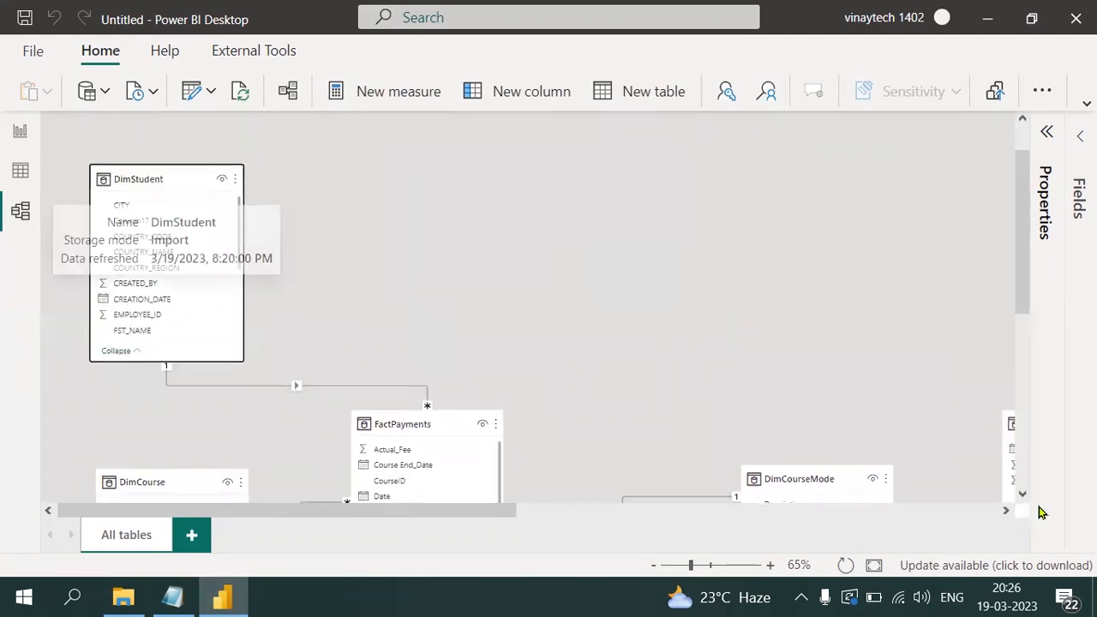
# - Gather the DimDate, DimLocation and DimUsers cards side by side in the upper part of the model diagram
pyautogui.moveTo(498, 518); pyautogui.dragTo(683, 540)
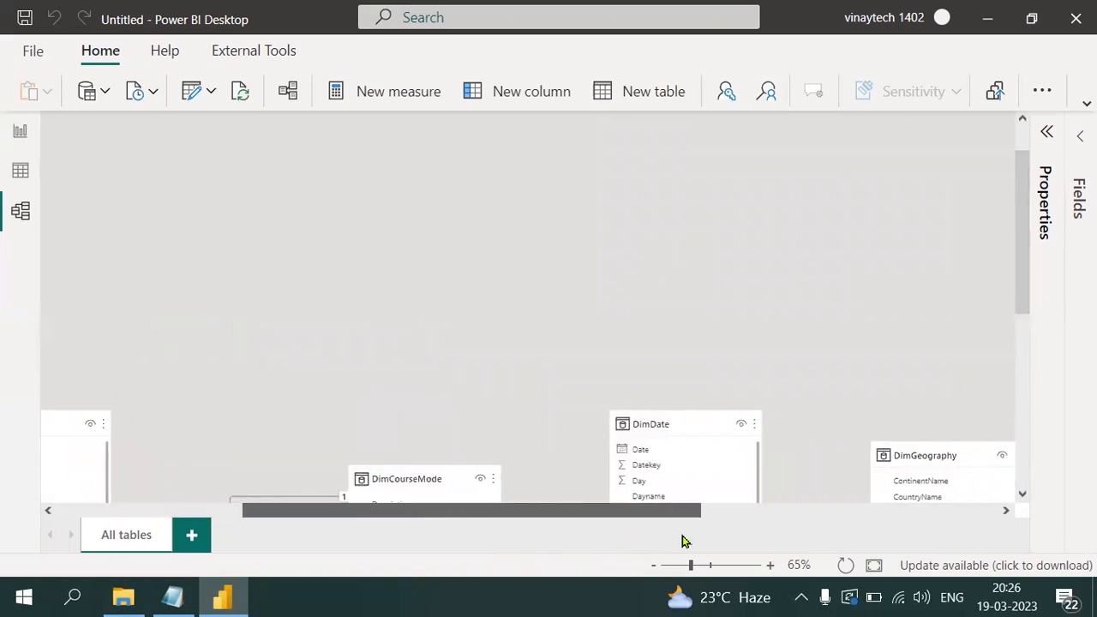
pyautogui.moveTo(685, 422); pyautogui.dragTo(220, 194)
pyautogui.moveTo(603, 516); pyautogui.dragTo(887, 555)
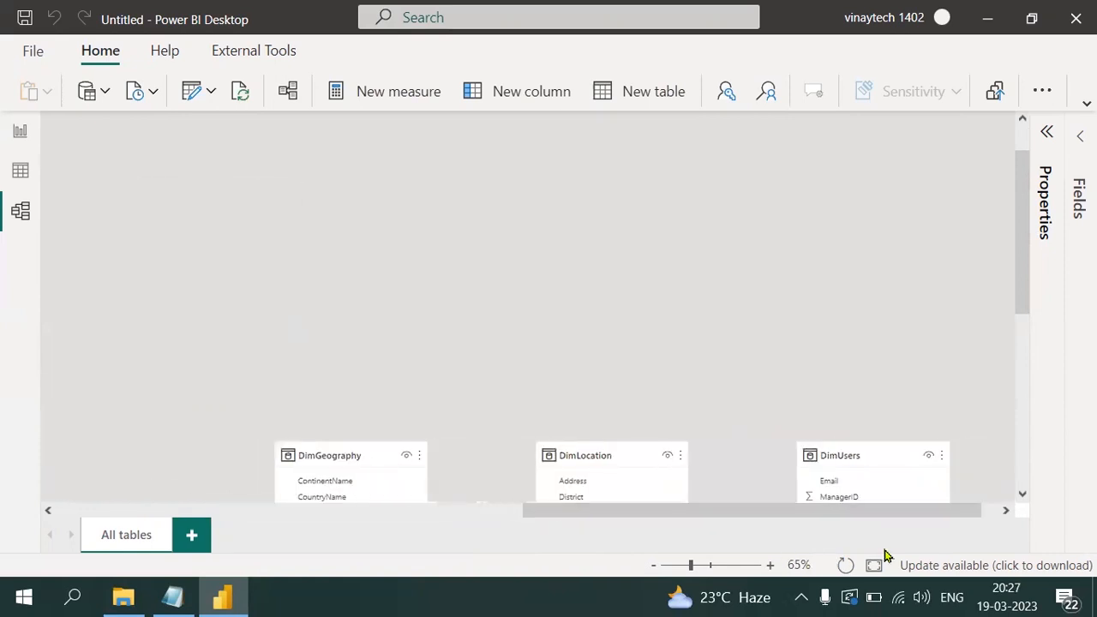
pyautogui.moveTo(854, 457); pyautogui.dragTo(209, 222)
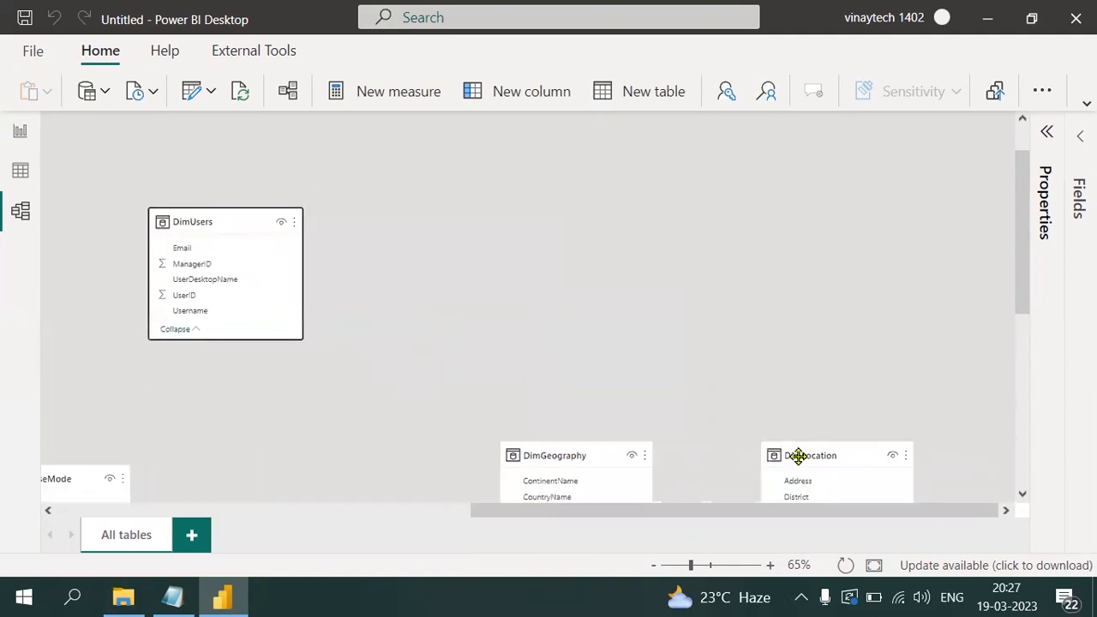
pyautogui.moveTo(797, 456); pyautogui.dragTo(283, 221)
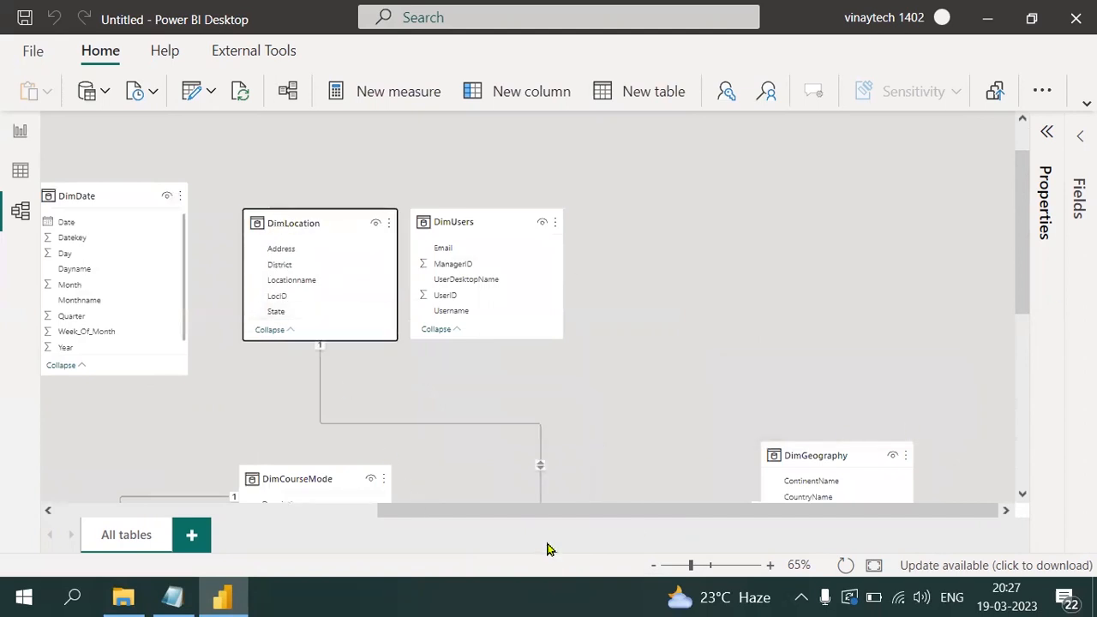
# - Move the FactPayments card beside DimDate and create a relationship from its Date field to DimDate's Date field
pyautogui.moveTo(514, 521); pyautogui.dragTo(276, 553)
pyautogui.moveTo(289, 416); pyautogui.dragTo(230, 175)
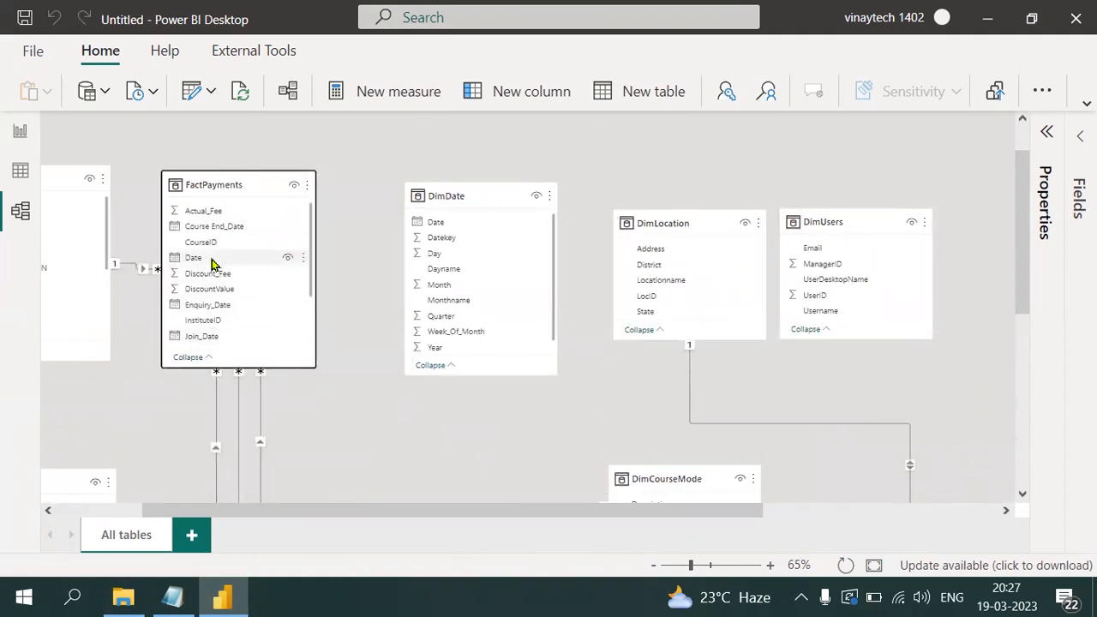
pyautogui.moveTo(212, 262); pyautogui.dragTo(449, 226)
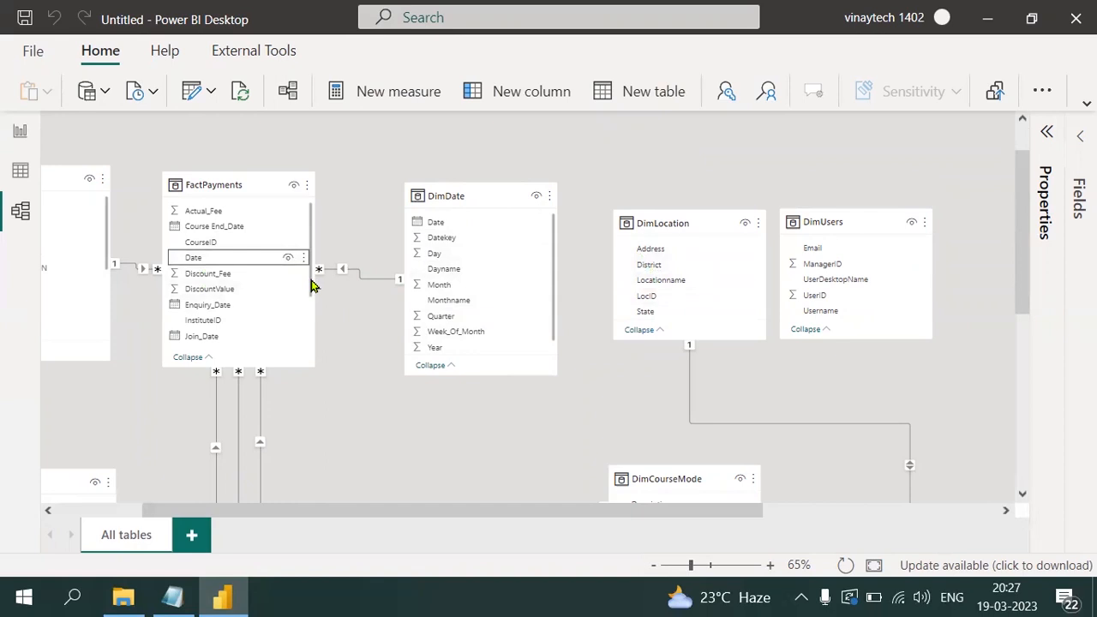
# - Create relationships from FactPayments LocationID to DimLocation LocID and from FactPayments UserID to DimUsers UserID
pyautogui.scroll(-3, 310, 308)
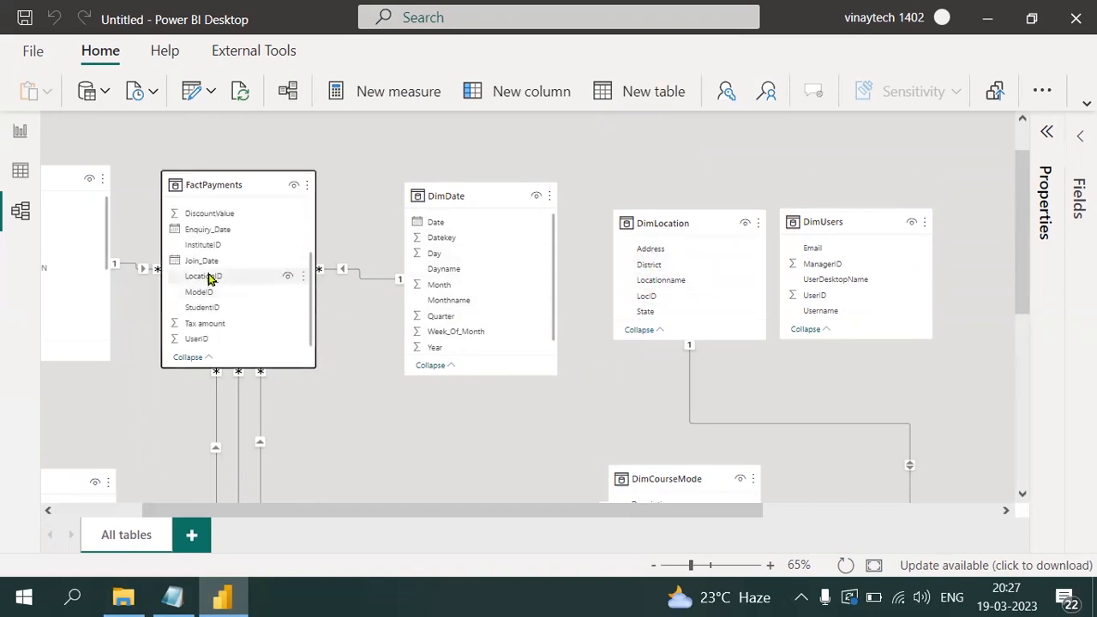
pyautogui.moveTo(212, 281); pyautogui.dragTo(648, 298)
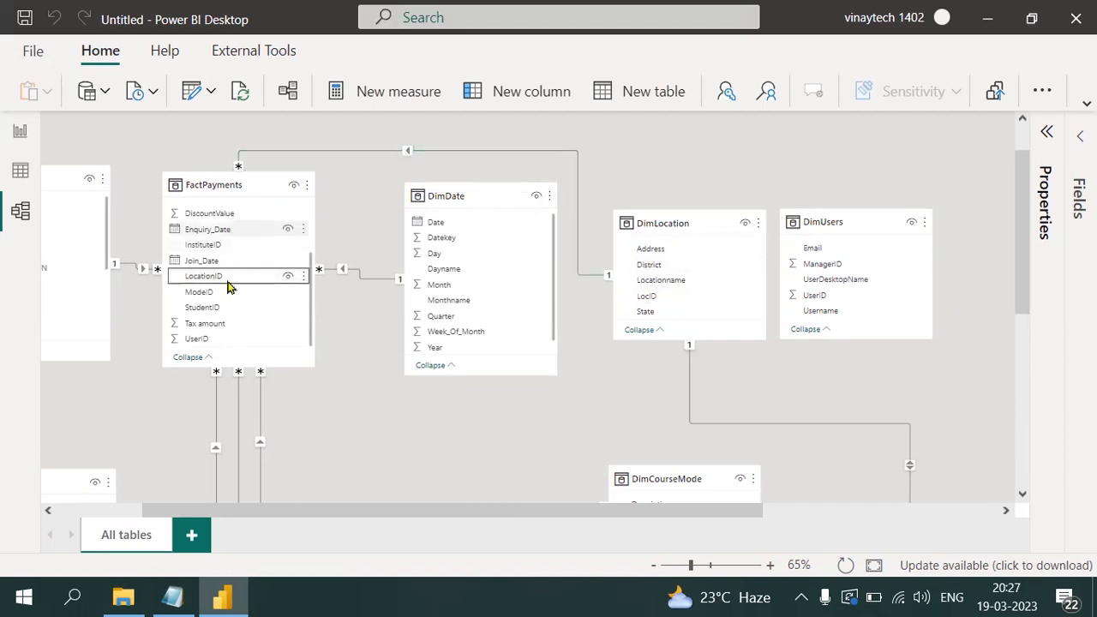
pyautogui.moveTo(208, 343); pyautogui.dragTo(814, 296)
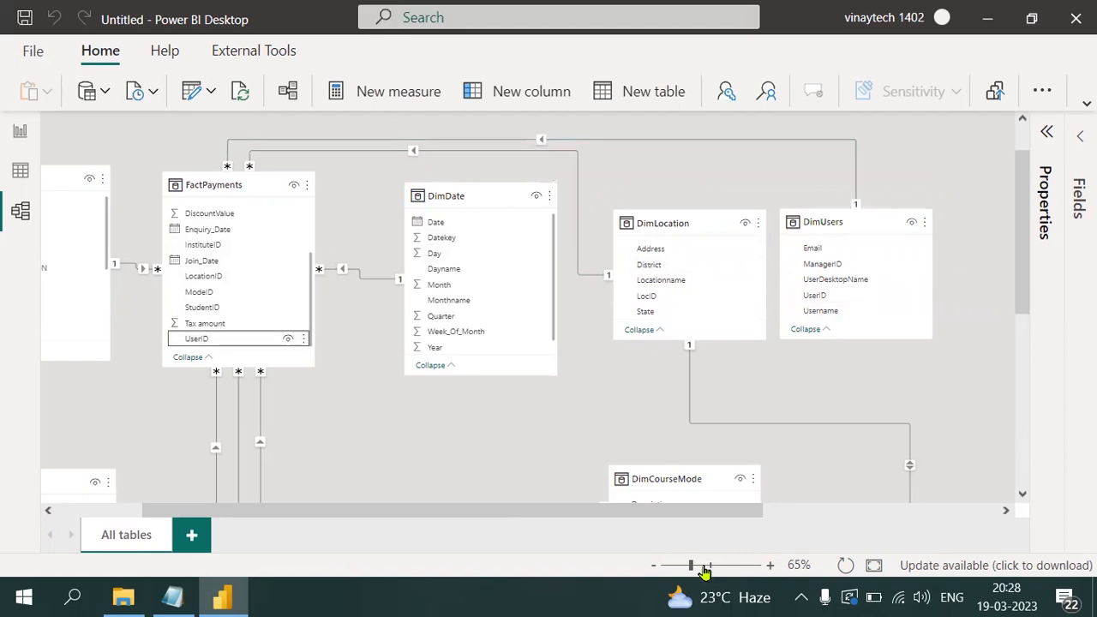
# - Move DimDate closer to FactPayments and DimUsers above DimLocation, and shorten the DimDate and DimUsers cards so the relationship lines are clear
pyautogui.click(703, 567)
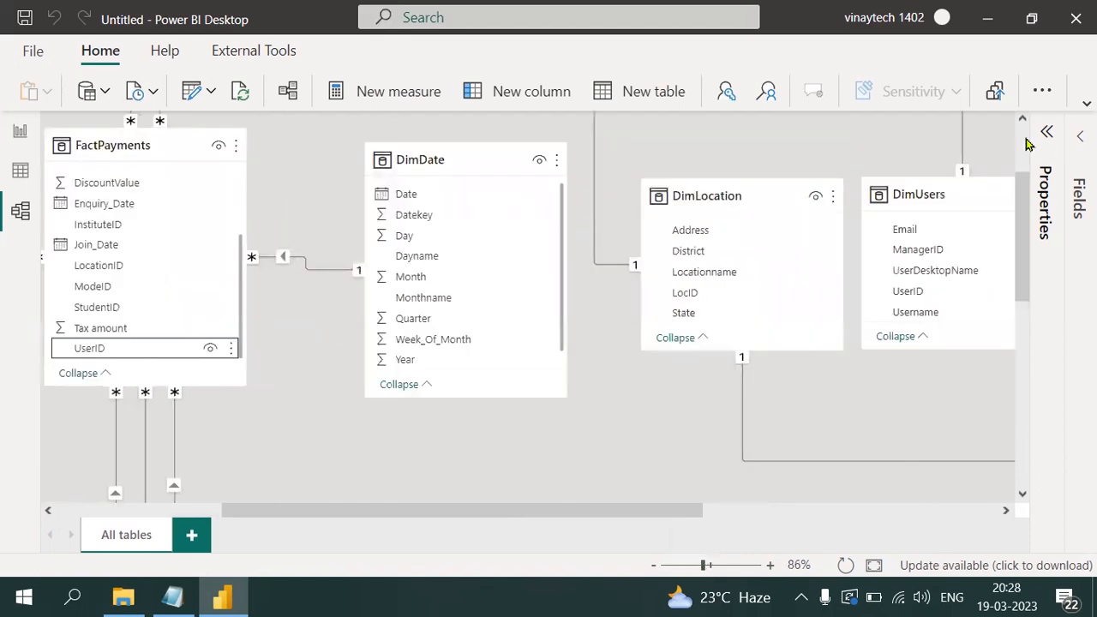
pyautogui.scroll(3, 1026, 144)
pyautogui.moveTo(482, 296); pyautogui.dragTo(448, 216)
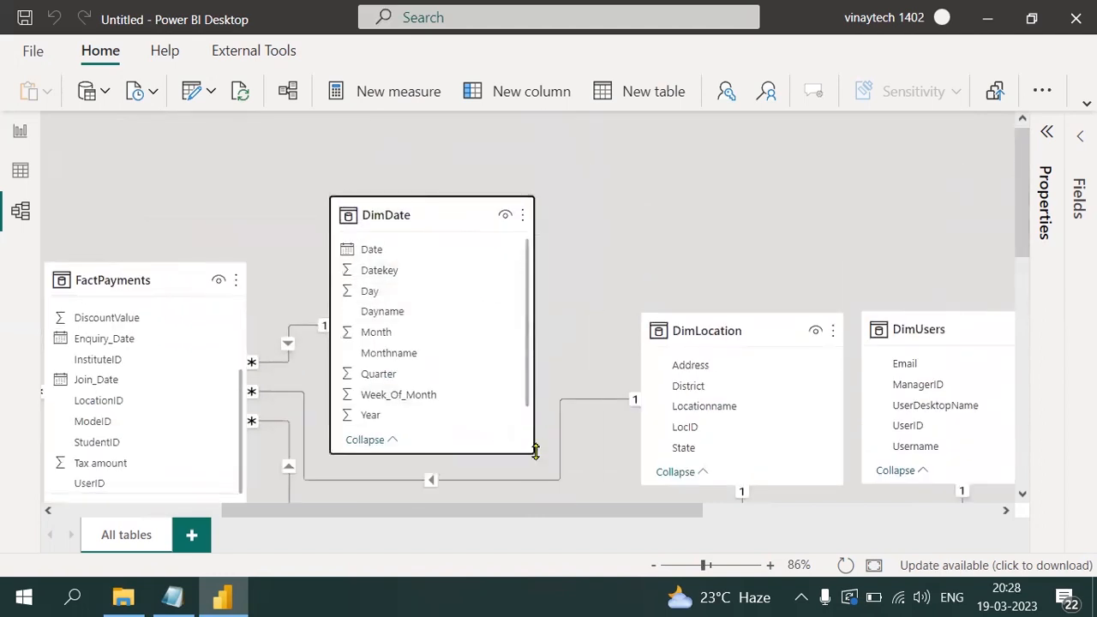
pyautogui.moveTo(899, 336); pyautogui.dragTo(670, 185)
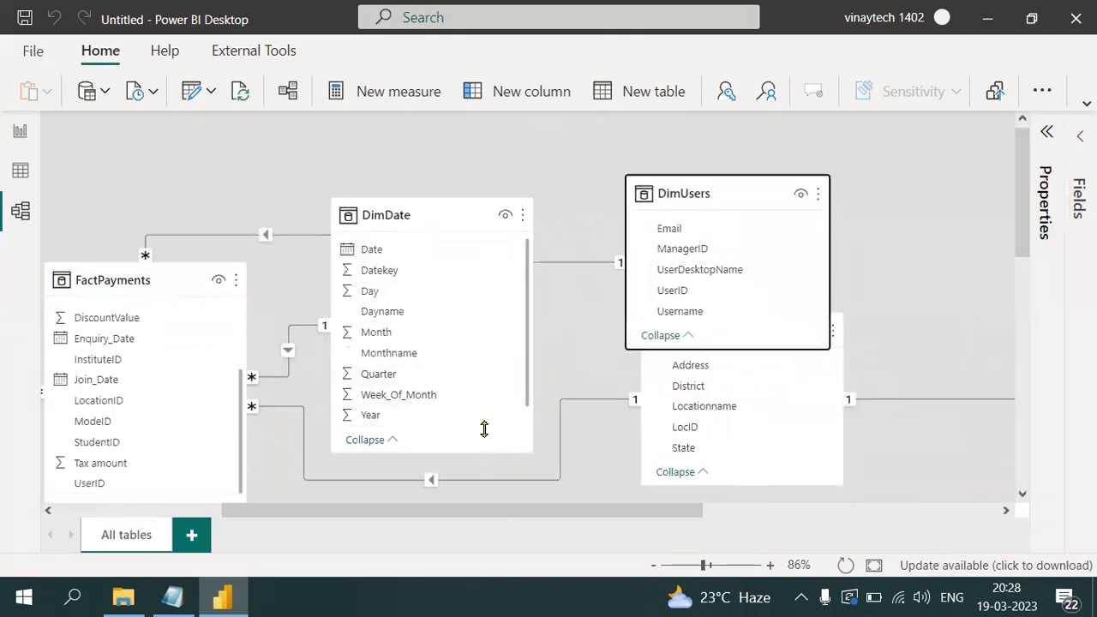
pyautogui.moveTo(484, 428); pyautogui.dragTo(487, 372)
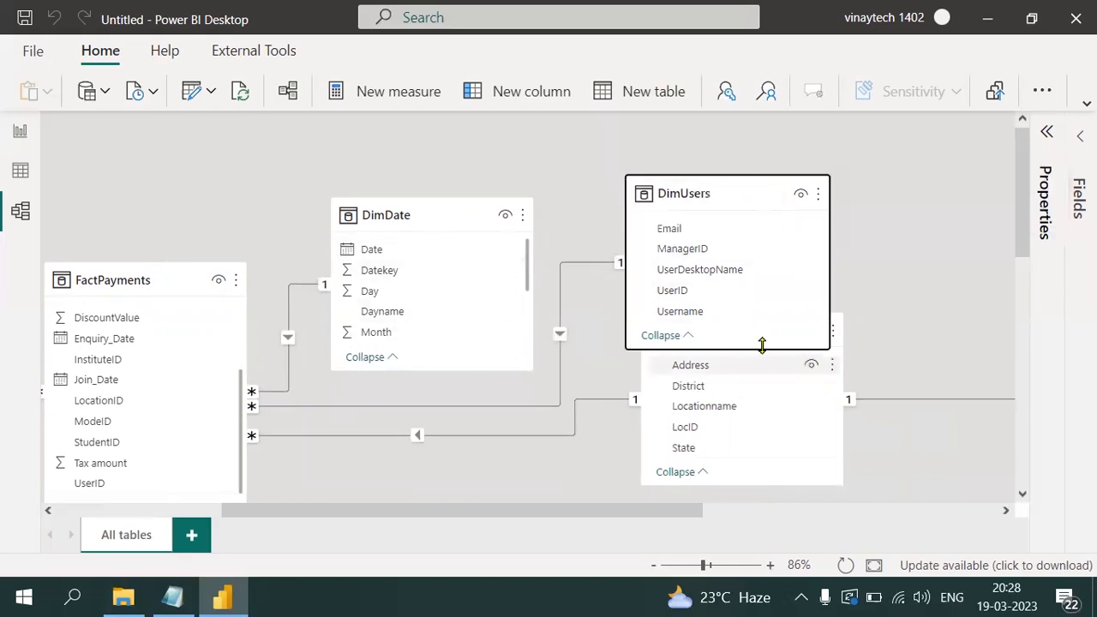
pyautogui.moveTo(761, 345); pyautogui.dragTo(757, 253)
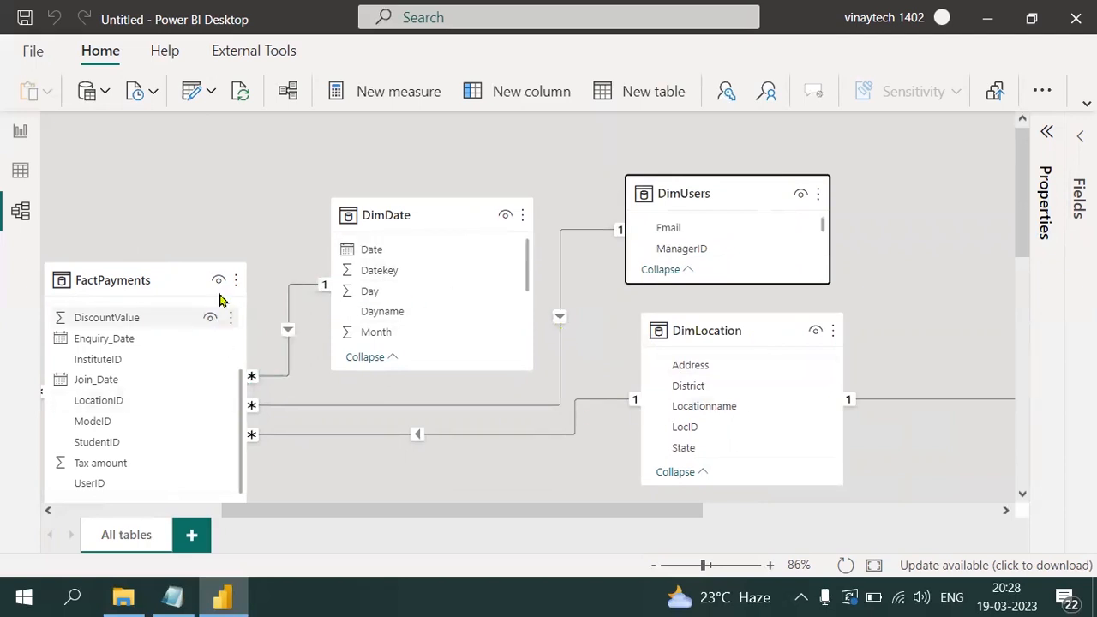
# - Move the FactPayments card up level with the dimension tables and lengthen it to show all its fields
pyautogui.click(141, 262)
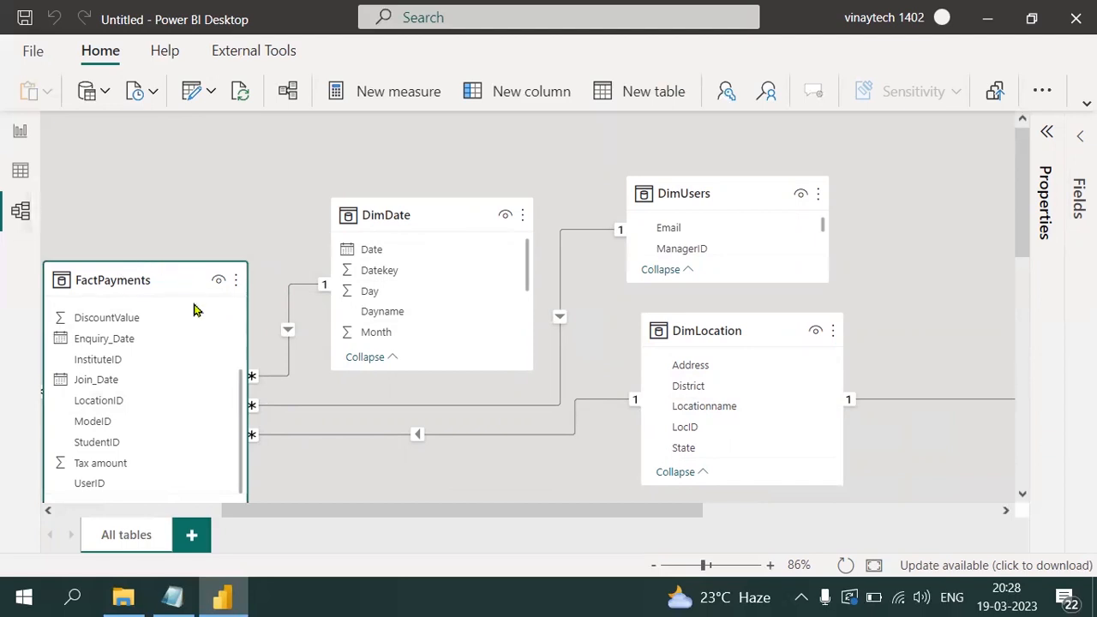
pyautogui.moveTo(188, 275); pyautogui.dragTo(176, 190)
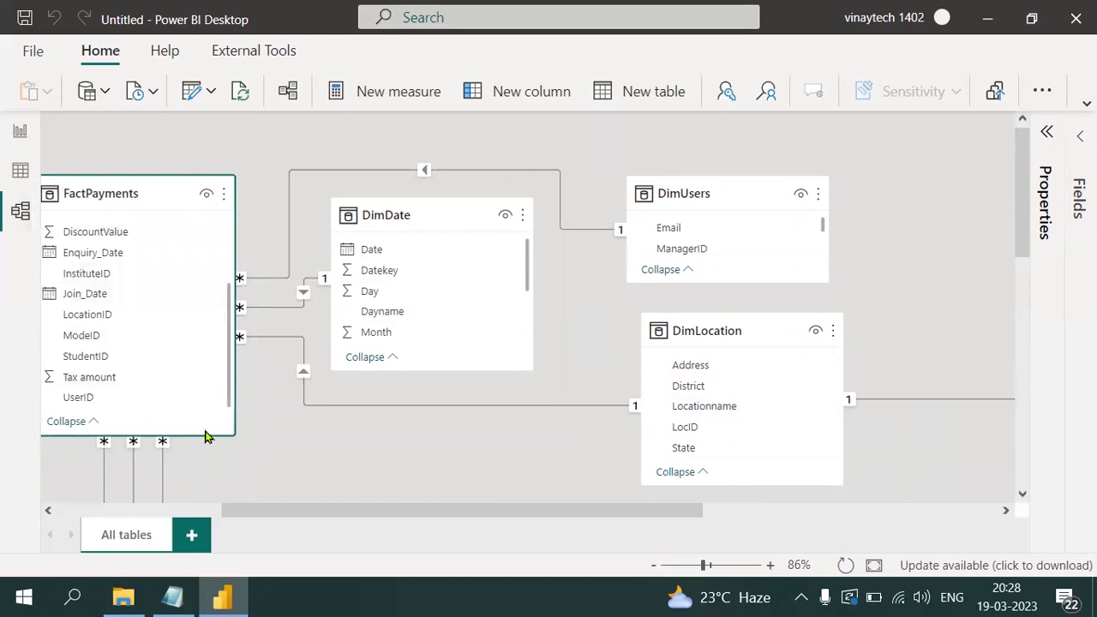
pyautogui.moveTo(203, 435); pyautogui.dragTo(214, 549)
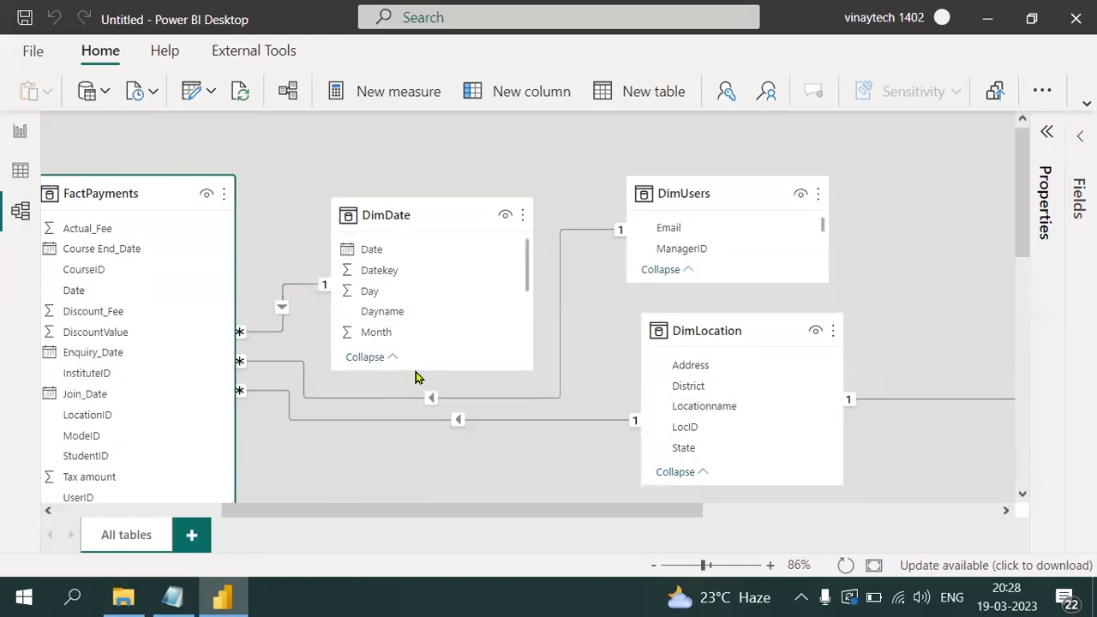
pyautogui.scroll(-2, 432, 403)
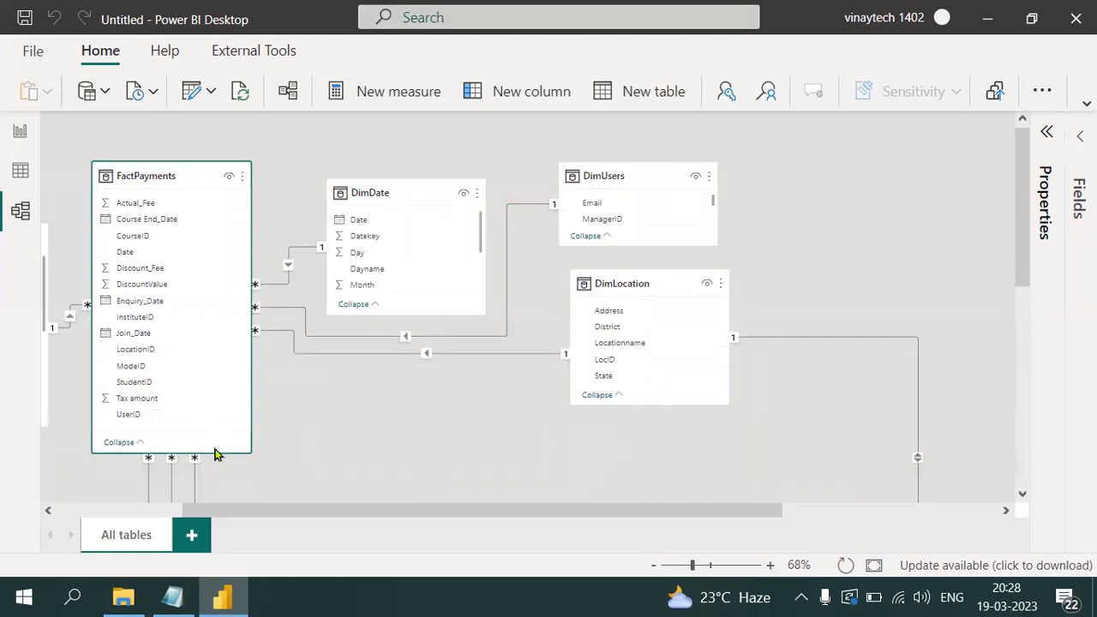
pyautogui.moveTo(207, 451); pyautogui.dragTo(204, 514)
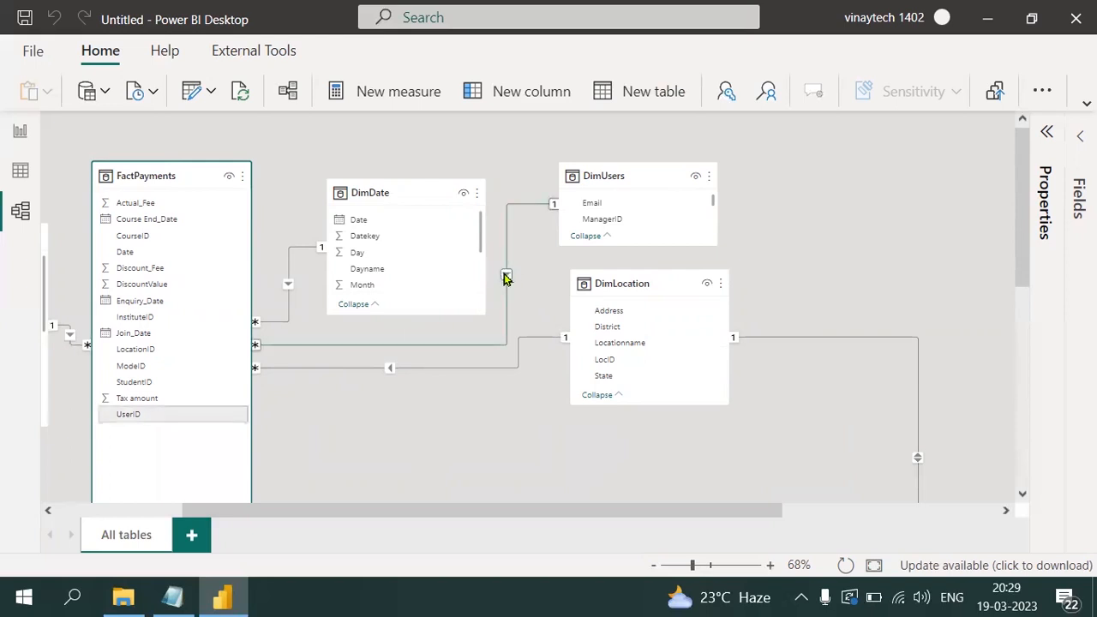
# - Lengthen the DimUsers card slightly and bring its UserID and Username fields into view
pyautogui.moveTo(635, 245); pyautogui.dragTo(634, 272)
pyautogui.moveTo(619, 180); pyautogui.dragTo(624, 120)
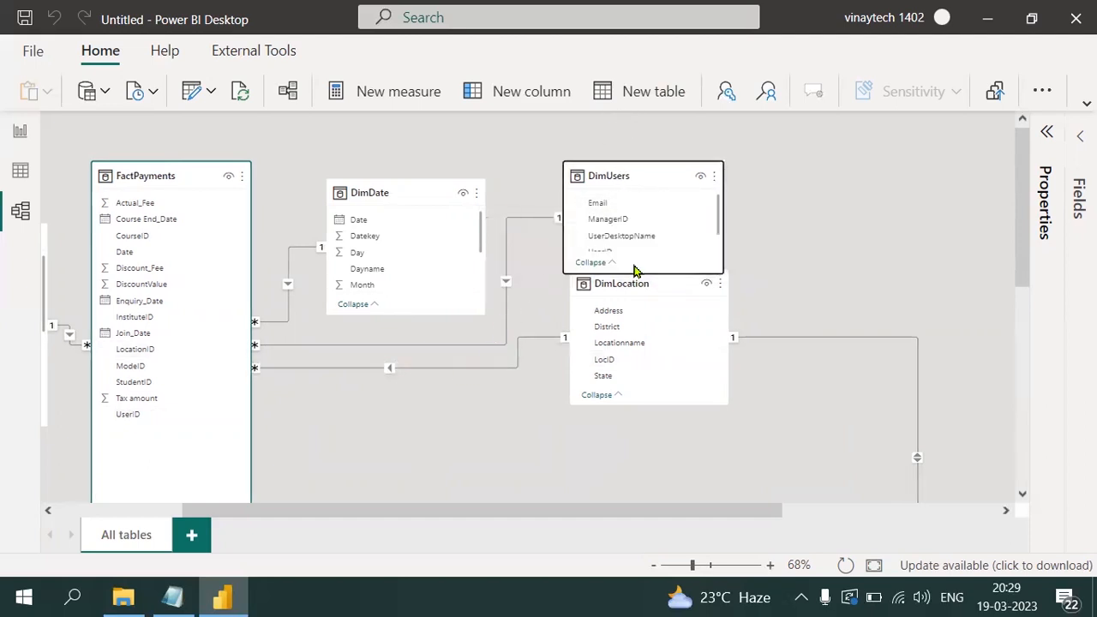
pyautogui.moveTo(719, 225); pyautogui.dragTo(711, 286)
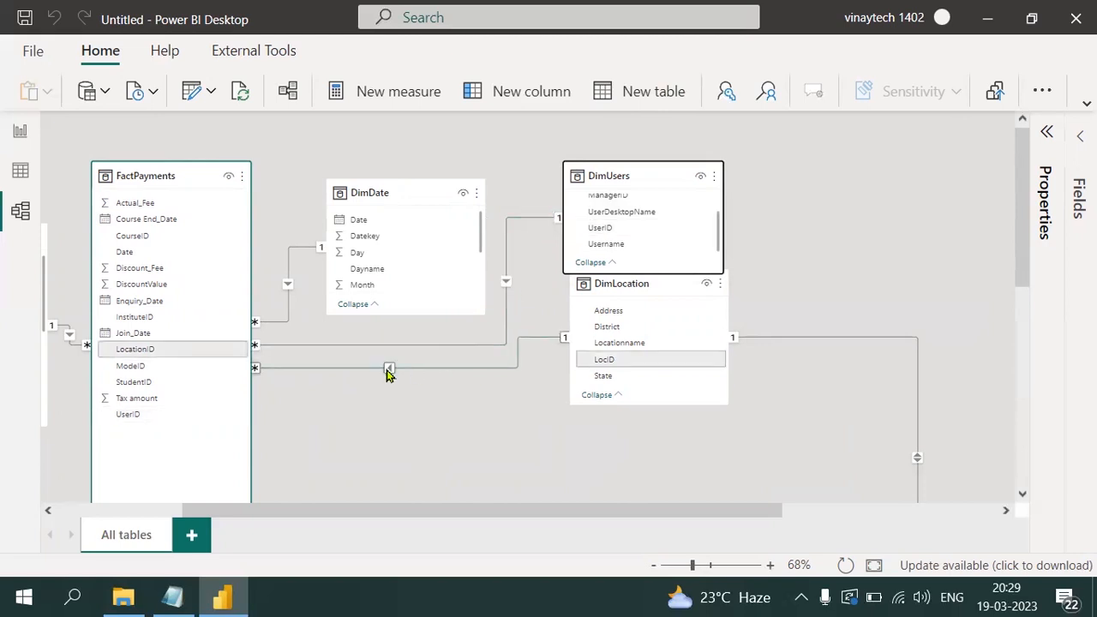
# - Check the required calculated measures in the Notepad design document, and return to Power BI in report view
pyautogui.click(173, 597)
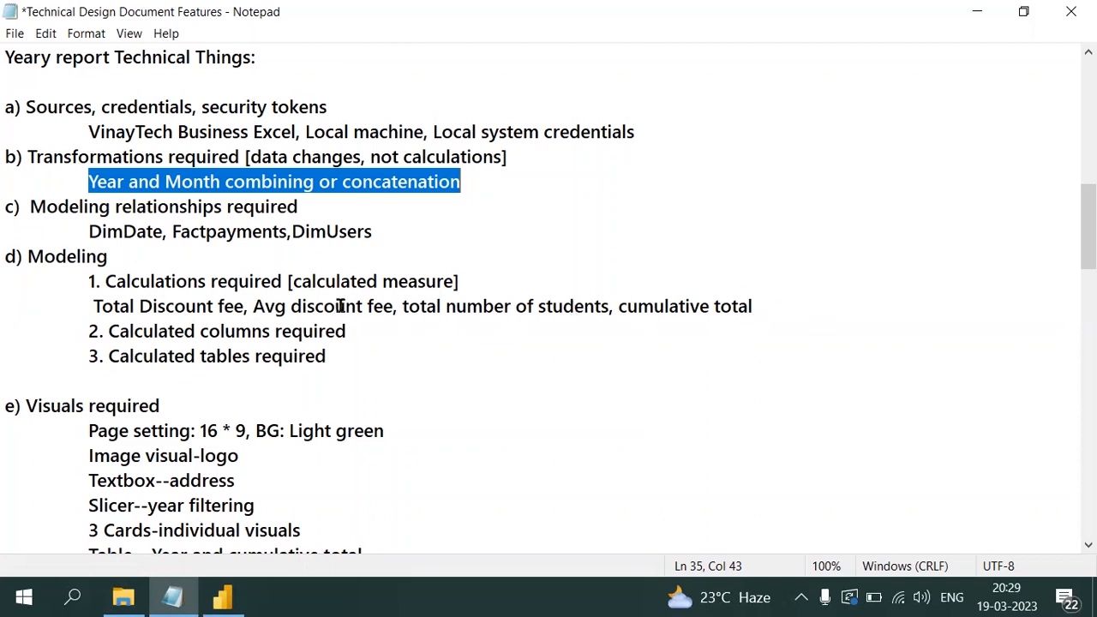
pyautogui.click(221, 597)
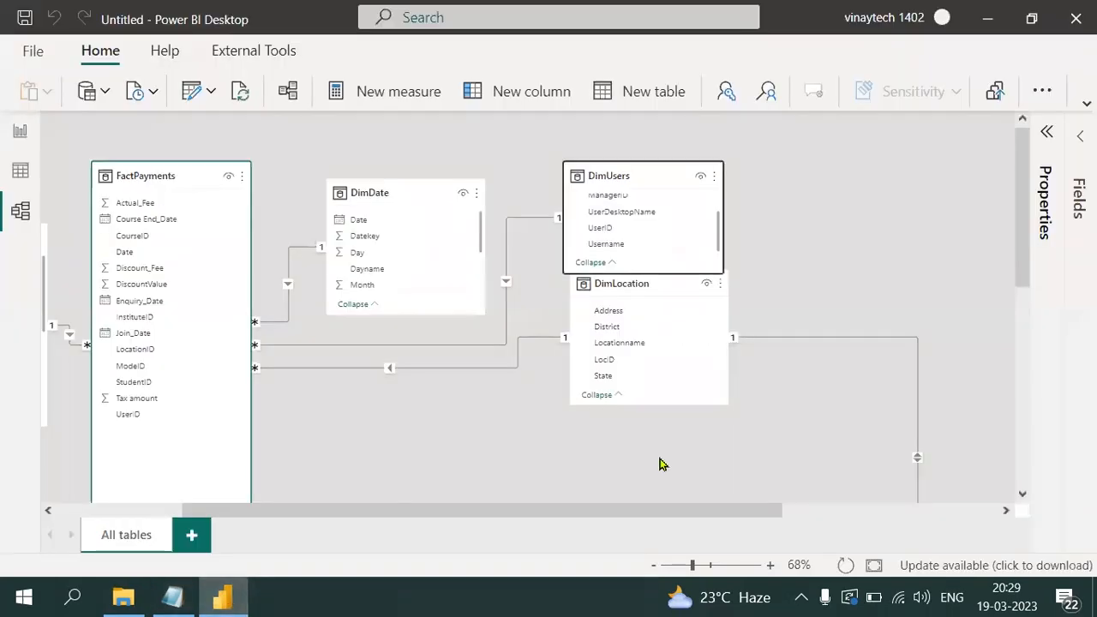
pyautogui.click(19, 133)
# - Create and load a new table named Key Measures with a single empty column named EID
pyautogui.click(365, 91)
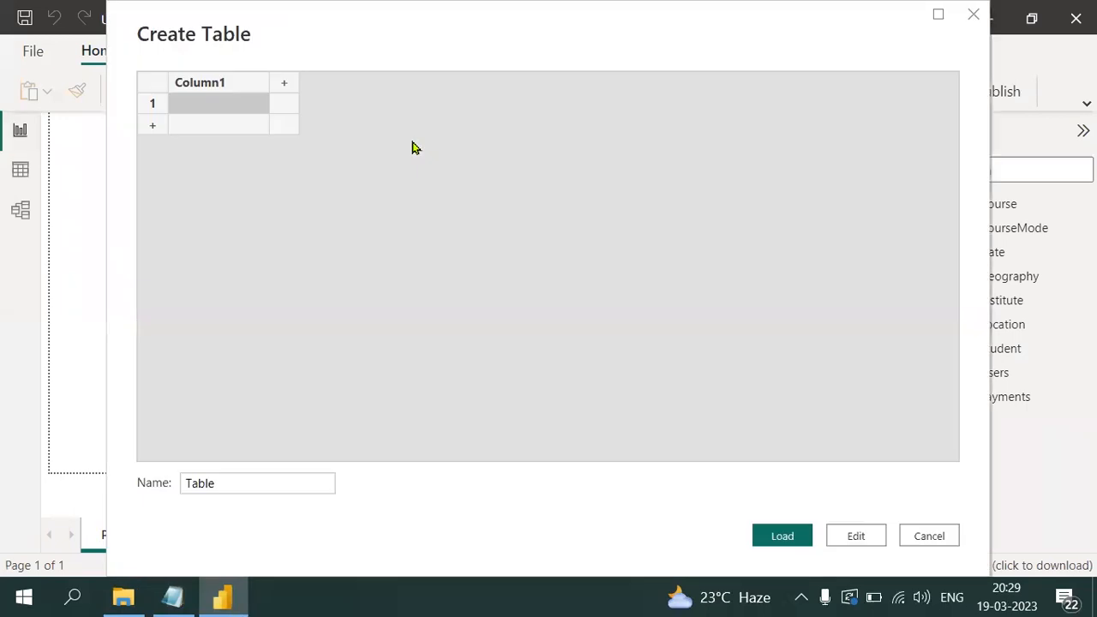
pyautogui.doubleClick(245, 84)
pyautogui.write('EID')
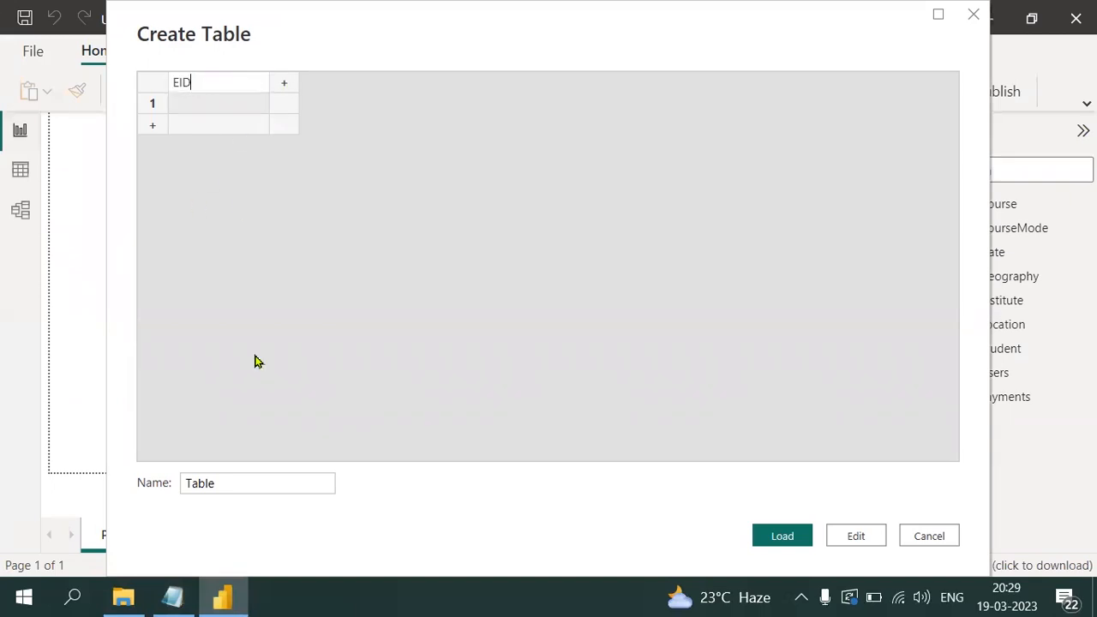
pyautogui.click(229, 481)
pyautogui.press('BackSpace')
pyautogui.press('BackSpace')
pyautogui.write('Key Measures')
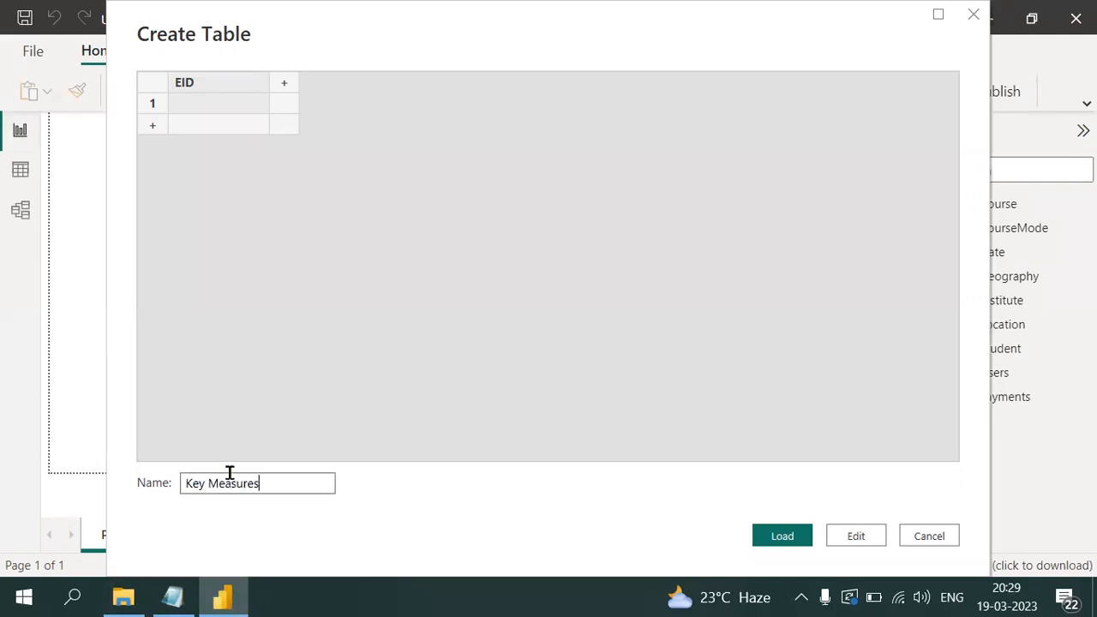
pyautogui.click(793, 534)
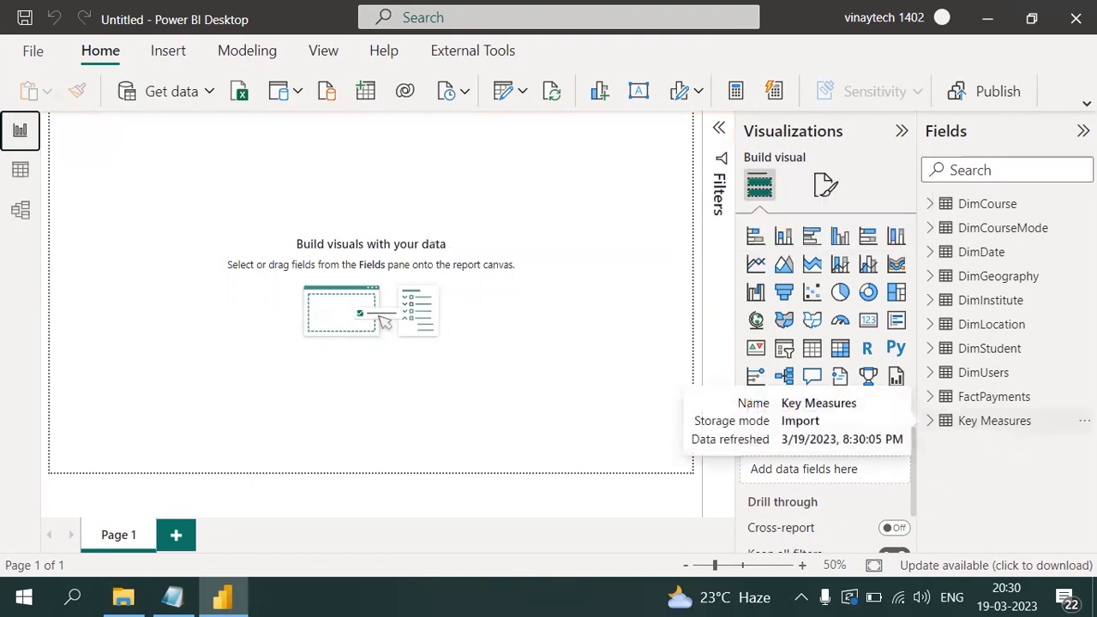
# - Create the measure Total DF = sum(FactPayments[Discount_Fee]) in the Key Measures table
pyautogui.click(1084, 421)
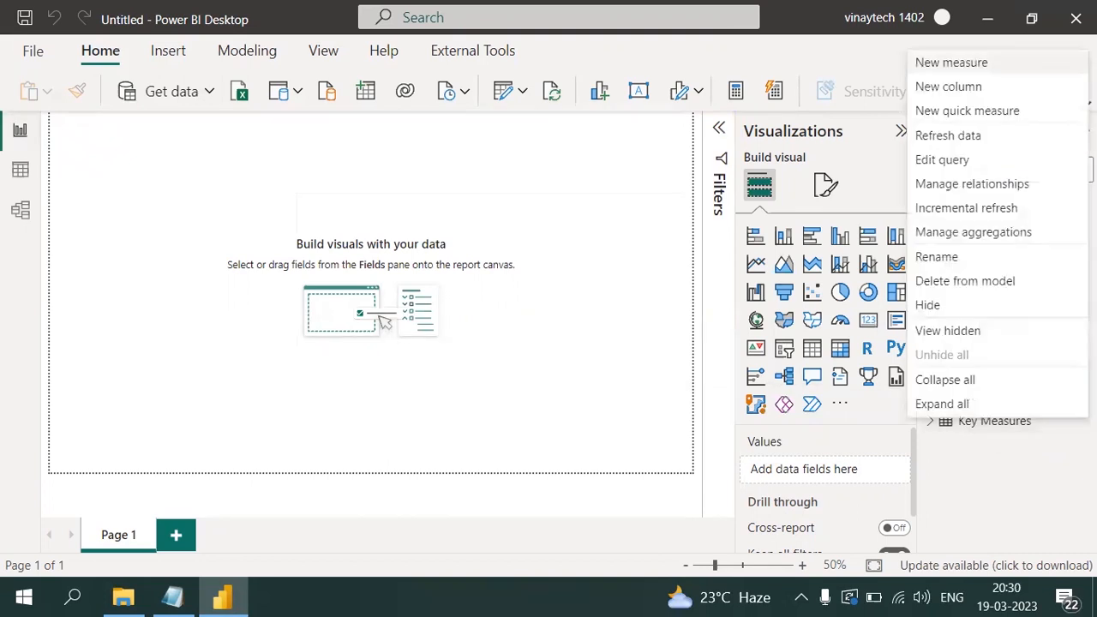
pyautogui.press('Escape')
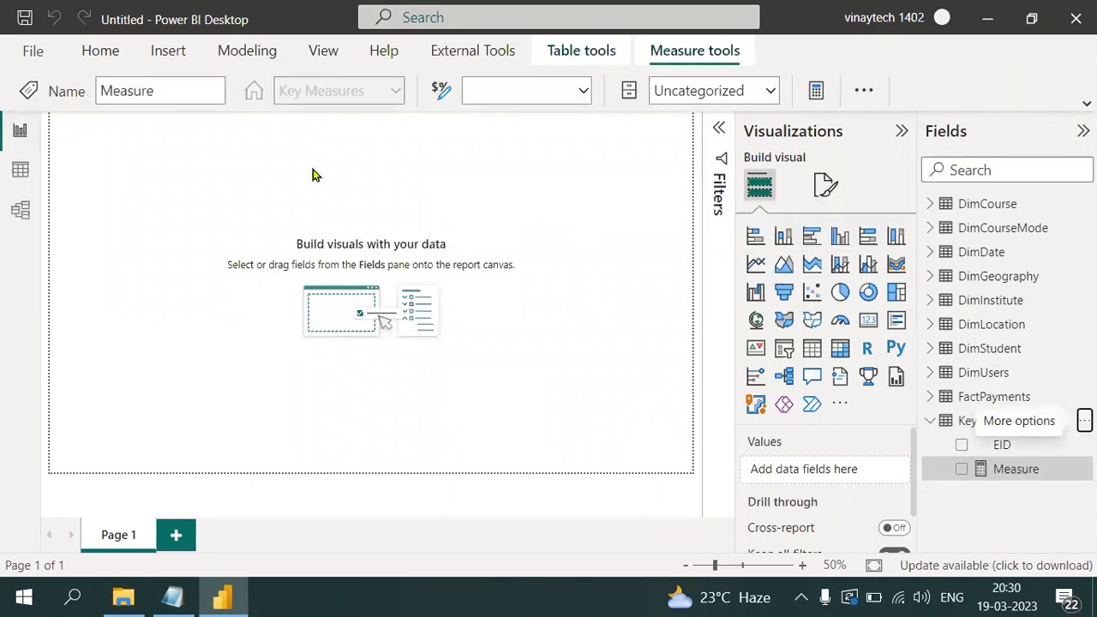
pyautogui.write('Total DF=sum(fact')
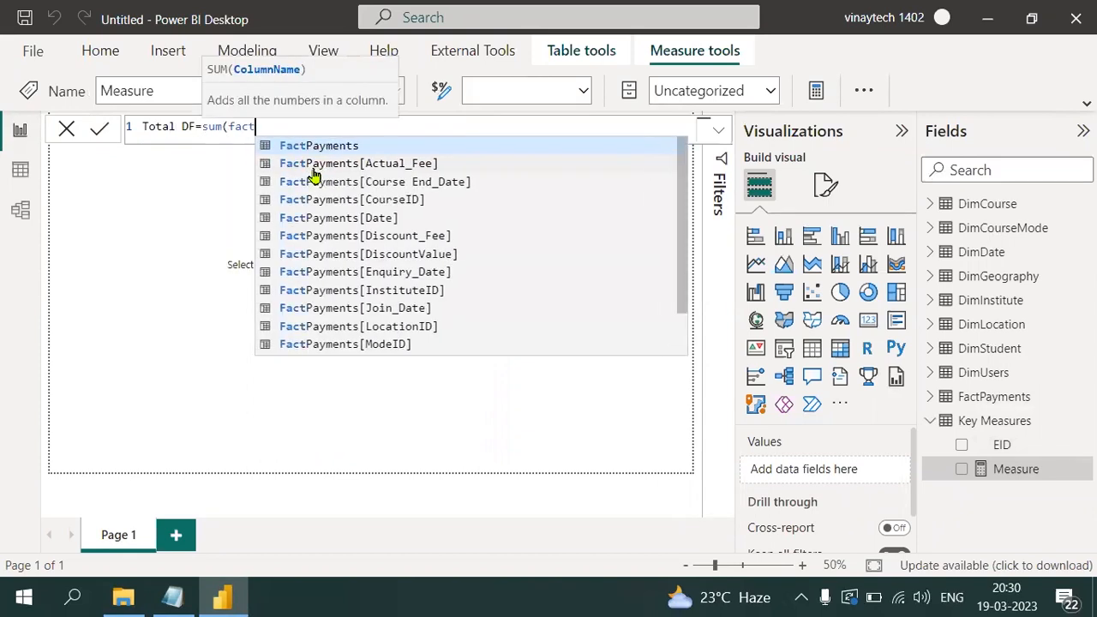
pyautogui.click(386, 236)
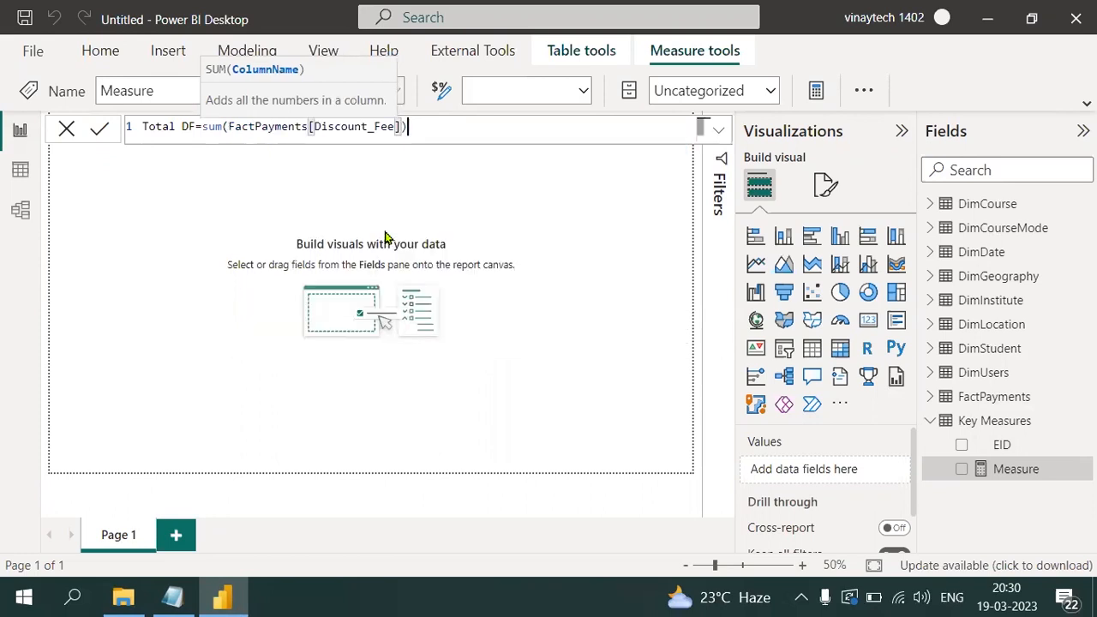
pyautogui.write(')')
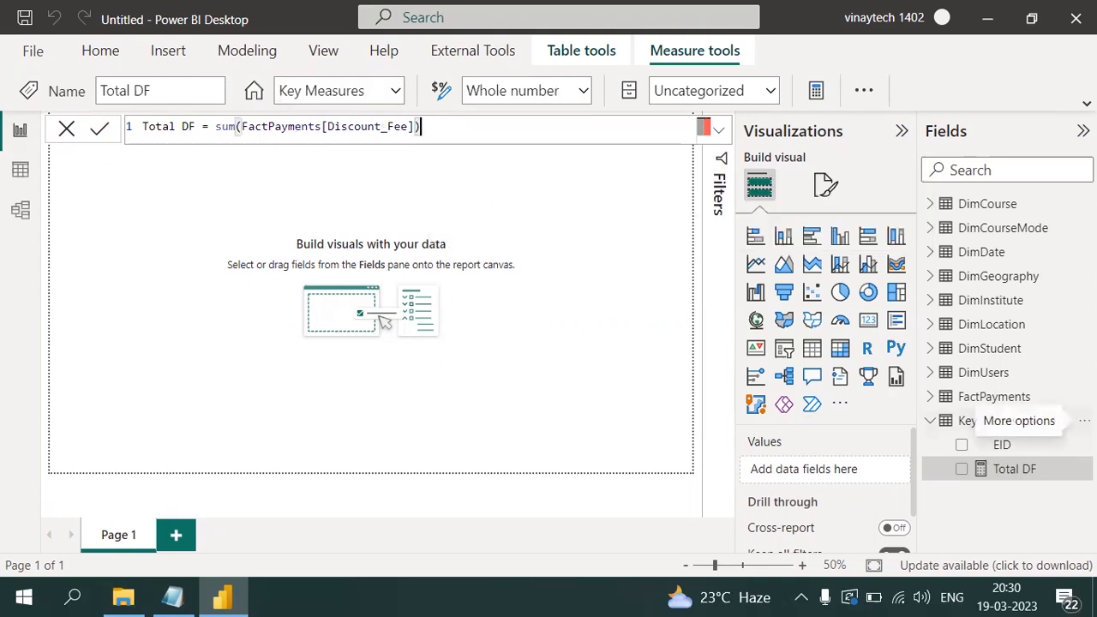
# - Start a new measure in Key Measures with the formula Avg DF=AVERAGE(sum(FactPayments[Discount_Fee]))
pyautogui.click(1083, 420)
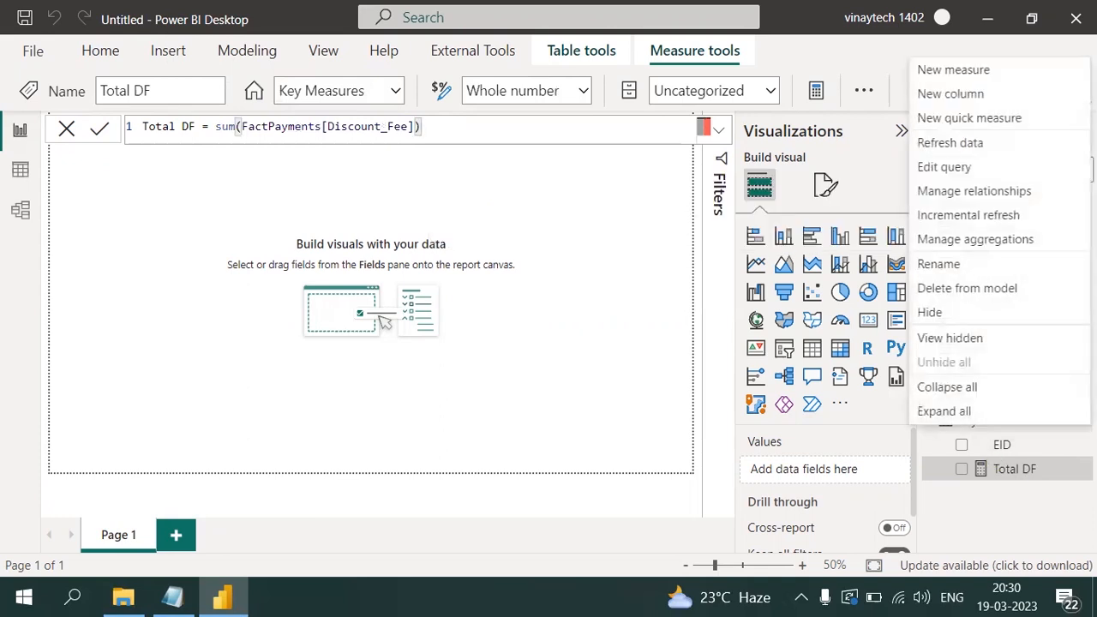
pyautogui.click(947, 71)
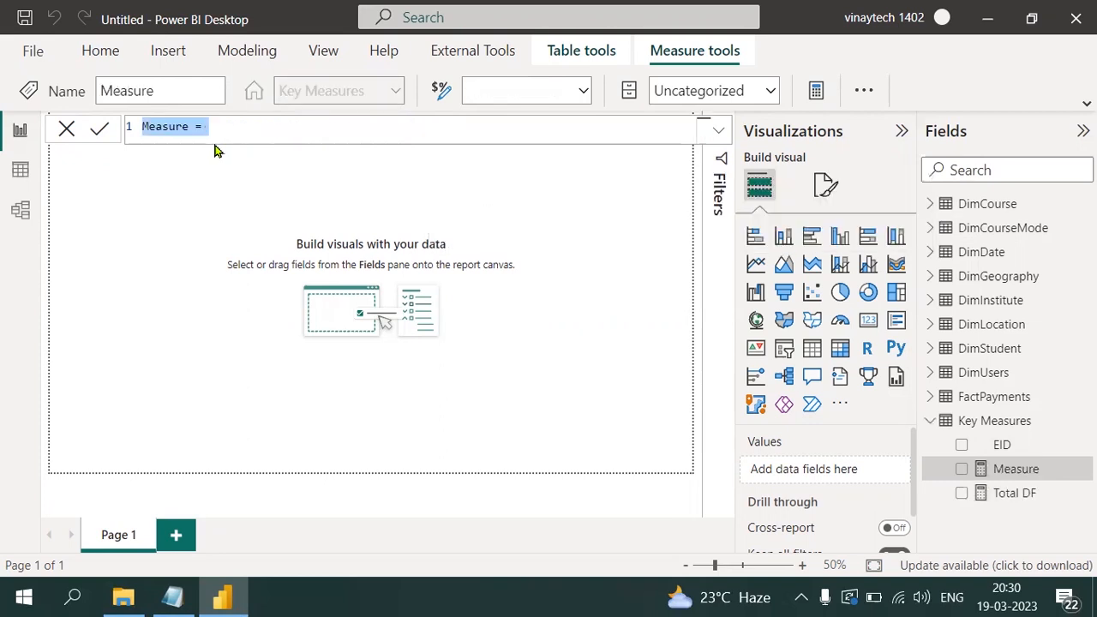
pyautogui.write('Avg DF=ave')
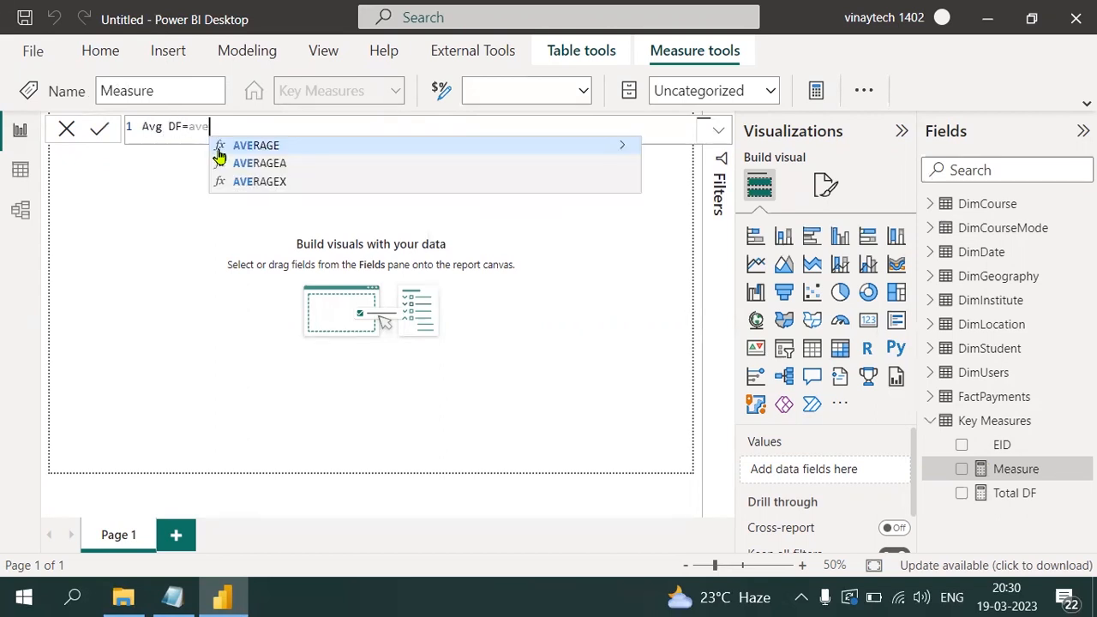
pyautogui.press('Tab')
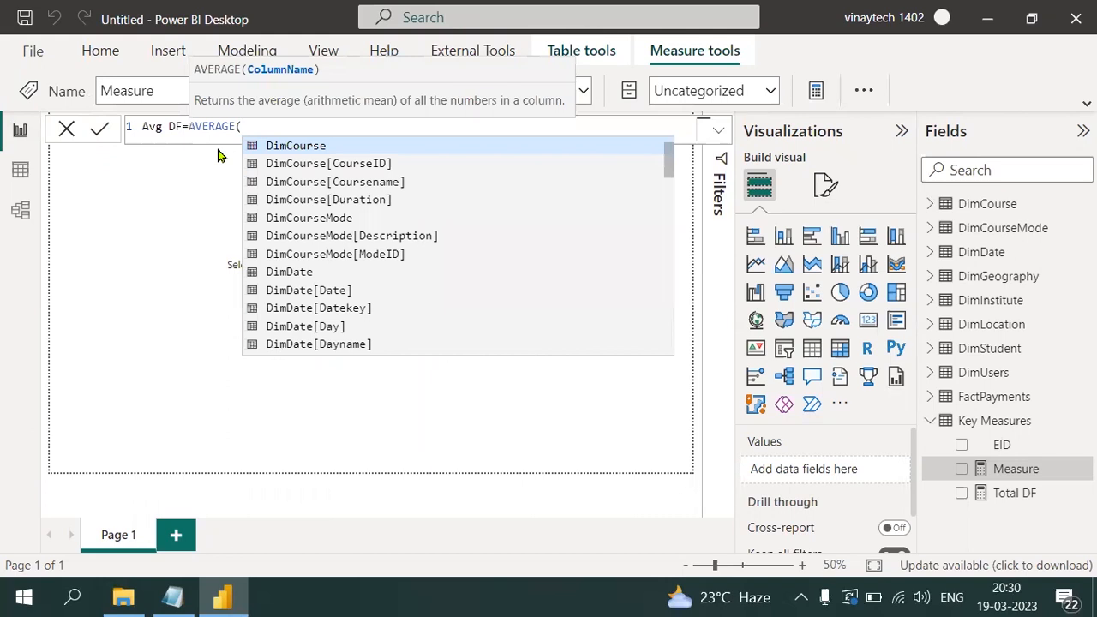
pyautogui.write('sum')
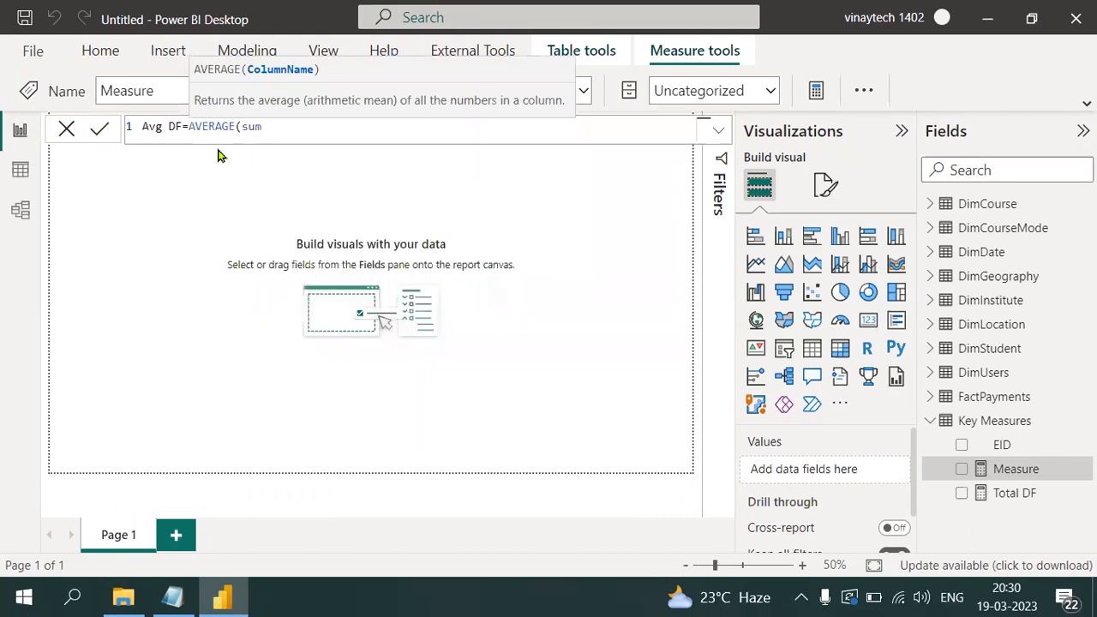
pyautogui.write('(fac')
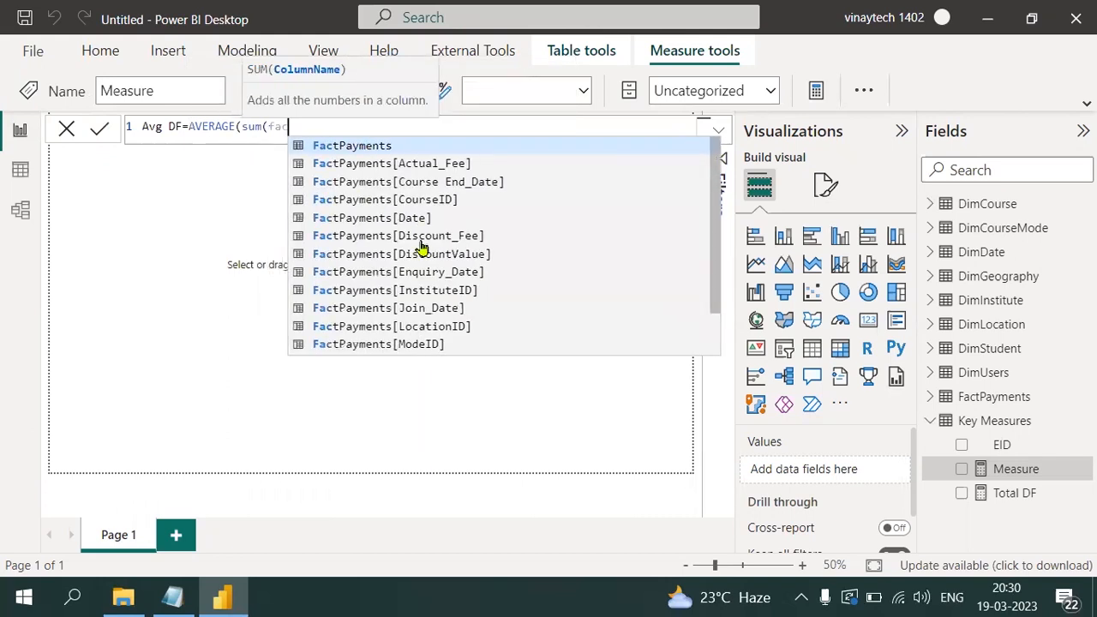
pyautogui.click(421, 245)
pyautogui.write('))')
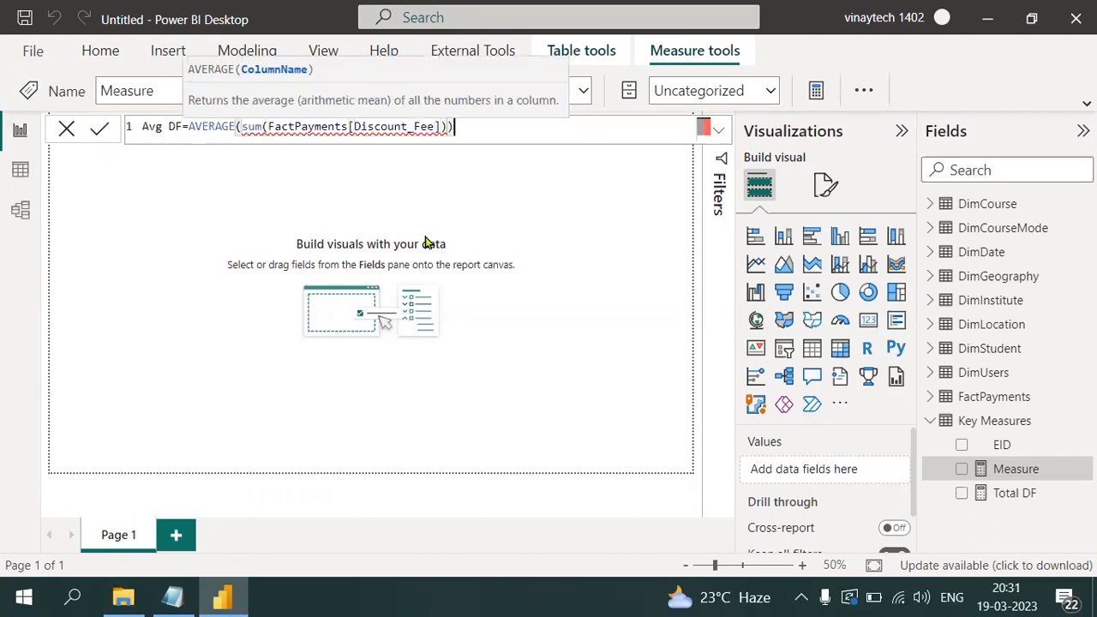
# - Remove the nested sum so the formula is Avg DF=AVERAGE(FactPayments[Discount_Fee]), and commit the measure
pyautogui.press('BackSpace')
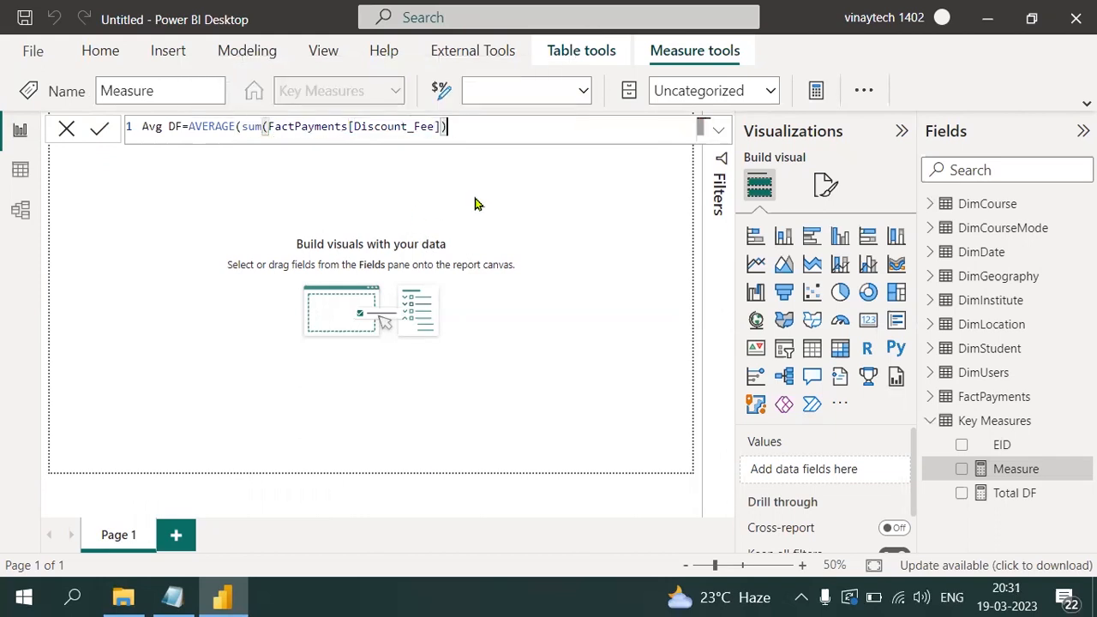
pyautogui.click(269, 126)
pyautogui.press('BackSpace')
pyautogui.press('BackSpace')
pyautogui.press('BackSpace')
pyautogui.press('BackSpace')
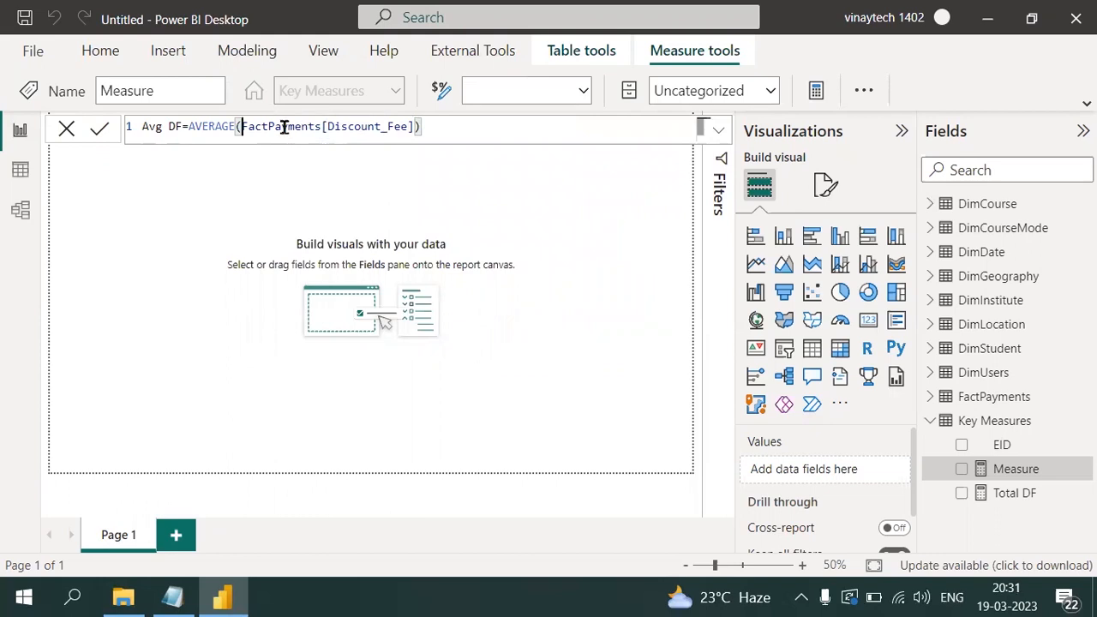
pyautogui.click(102, 131)
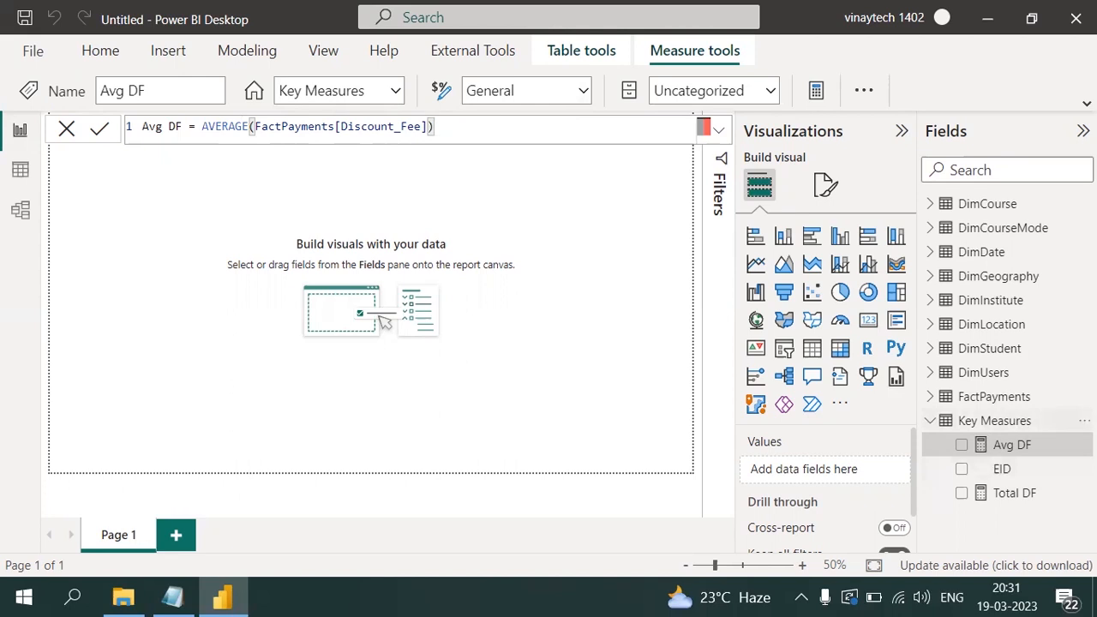
# - Create the measure Count Stds=count(FactPayments[StudentID]) in the Key Measures table and commit it
pyautogui.click(1084, 420)
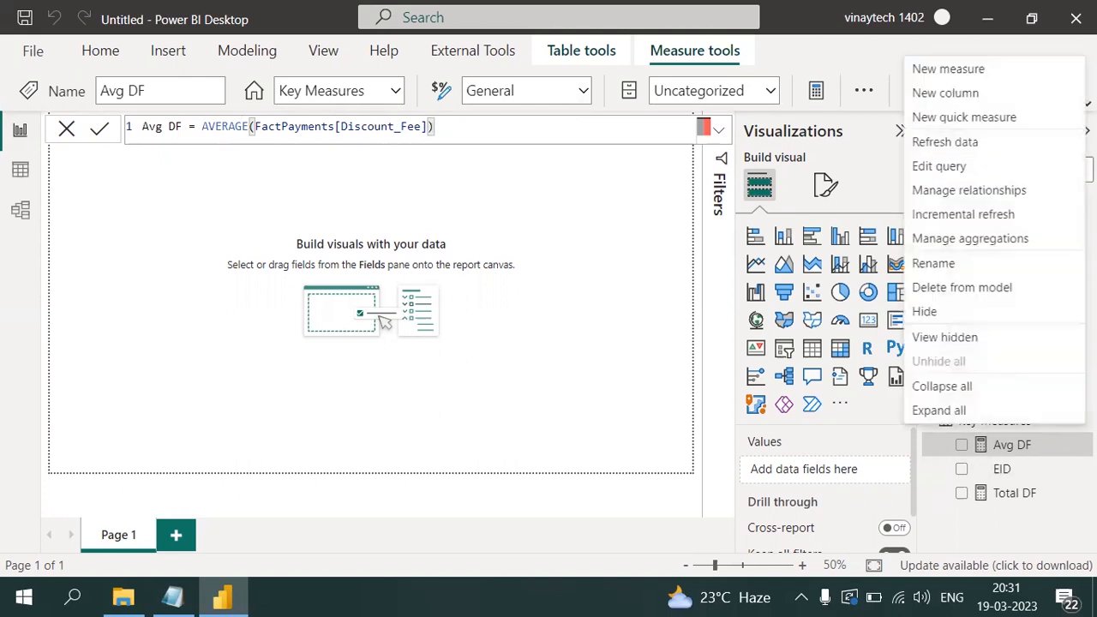
pyautogui.click(969, 77)
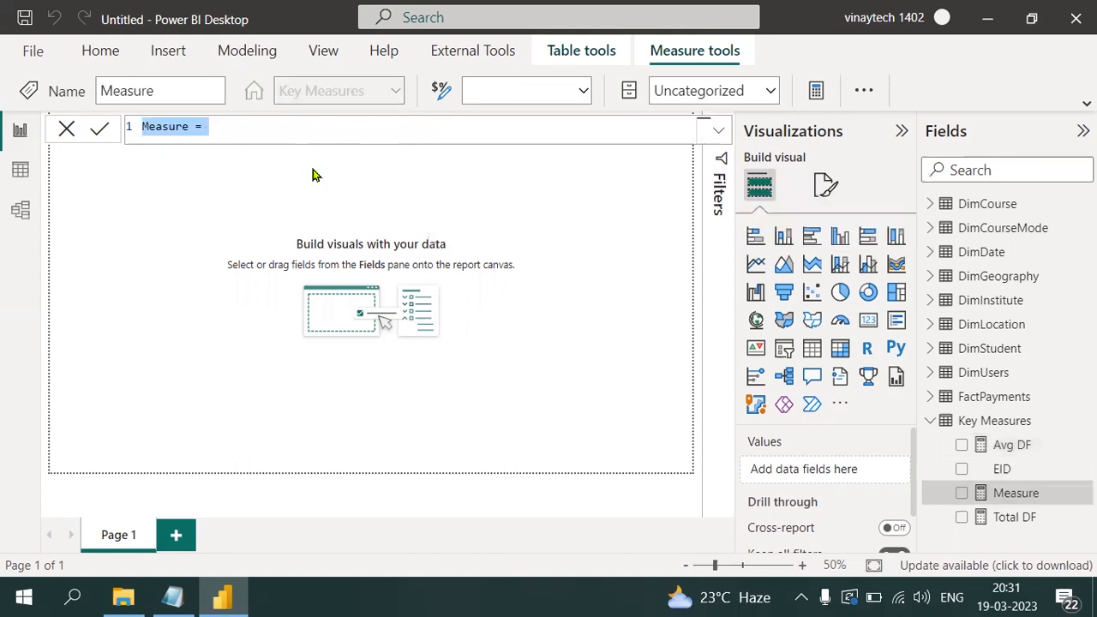
pyautogui.write('Count Stds=')
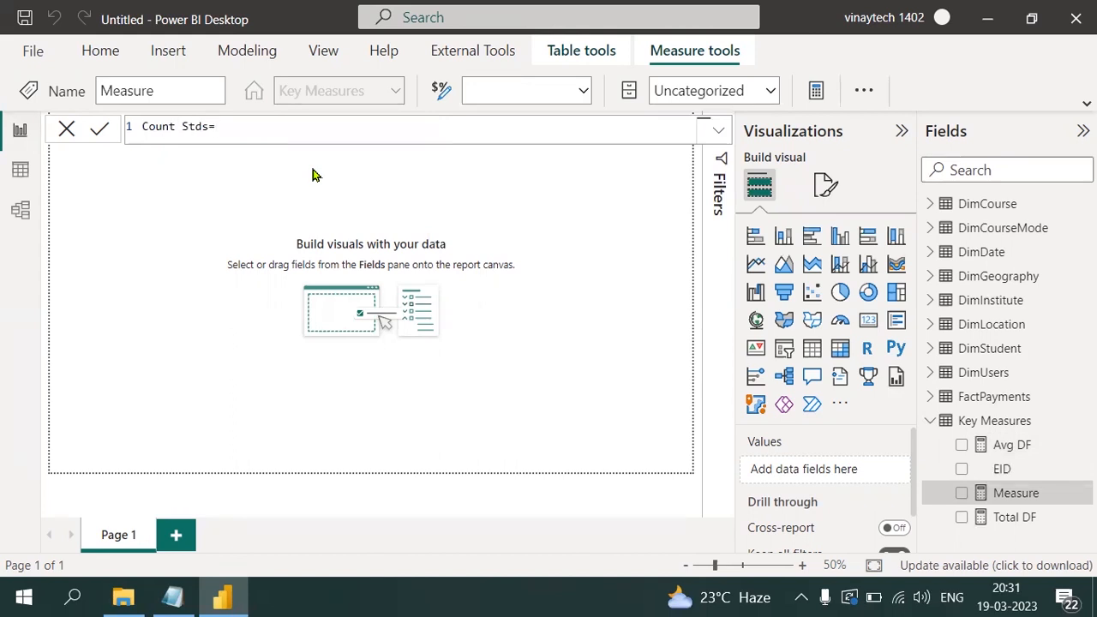
pyautogui.write('count(')
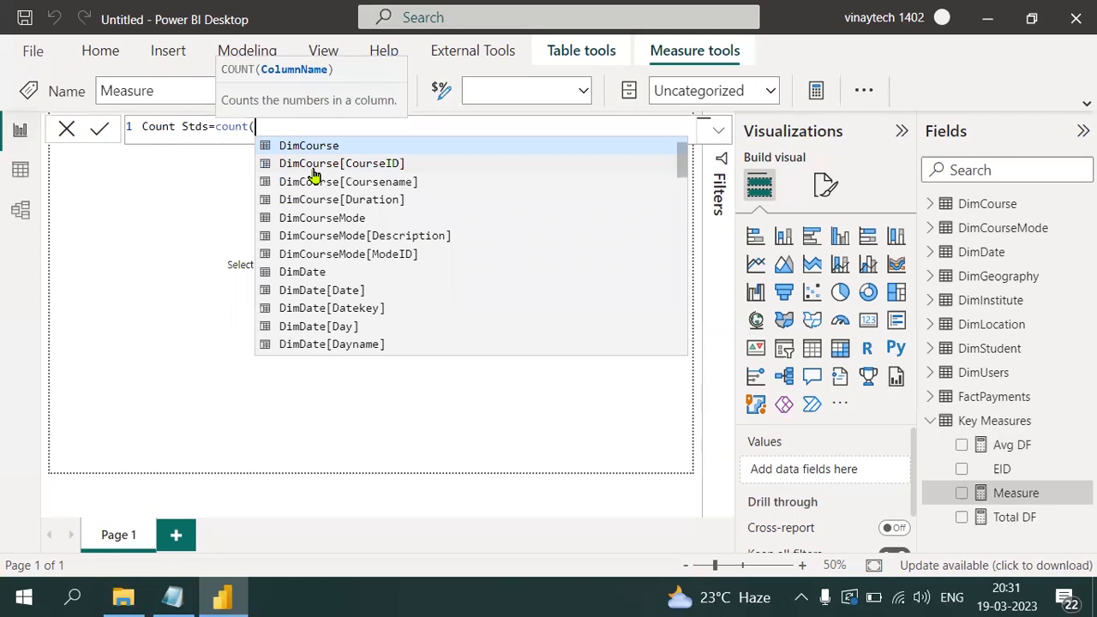
pyautogui.write('factp')
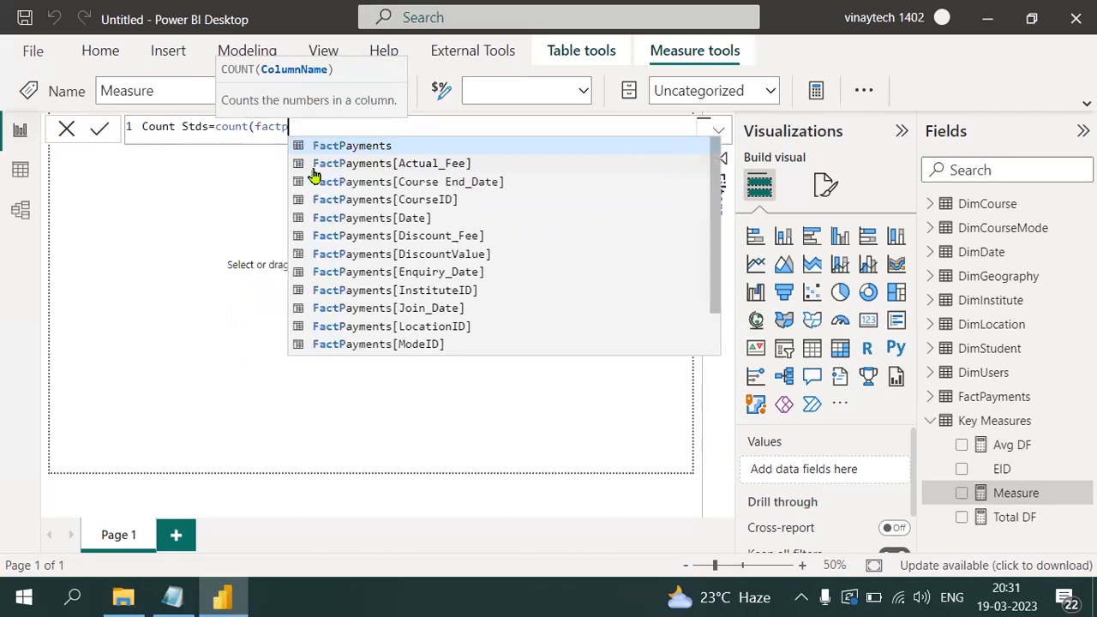
pyautogui.press('Down')
pyautogui.press('Down')
pyautogui.press('Down')
pyautogui.press('Down')
pyautogui.press('Down')
pyautogui.press('Down')
pyautogui.press('Down')
pyautogui.press('Down')
pyautogui.press('Down')
pyautogui.press('Down')
pyautogui.press('Down')
pyautogui.press('Down')
pyautogui.press('Down')
pyautogui.press('Down')
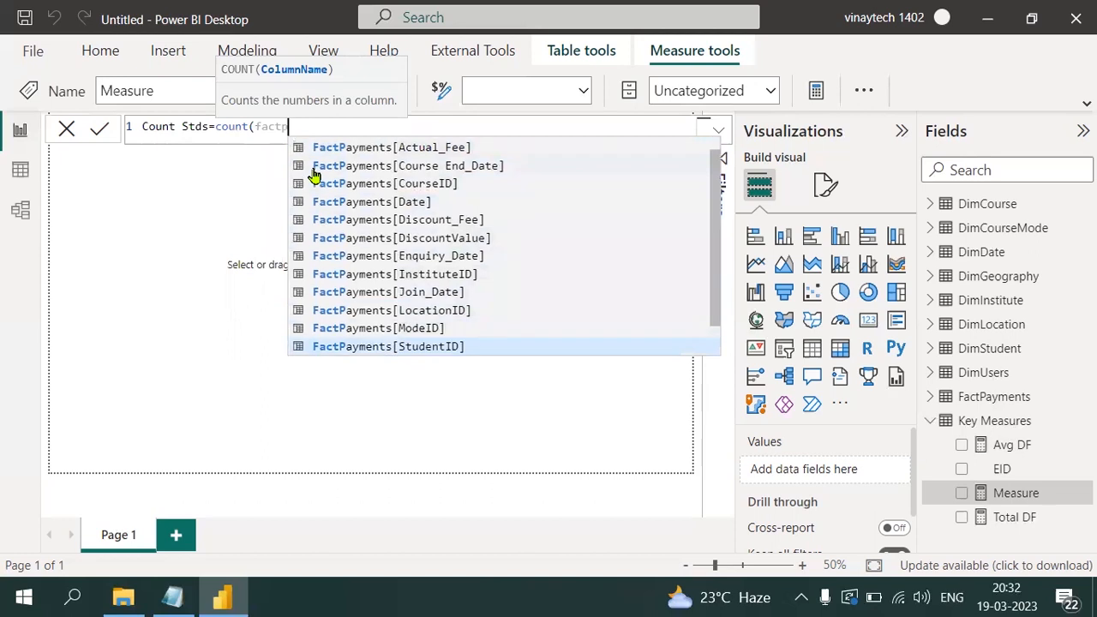
pyautogui.press('Up')
pyautogui.press('Up')
pyautogui.press('Tab')
pyautogui.write(')')
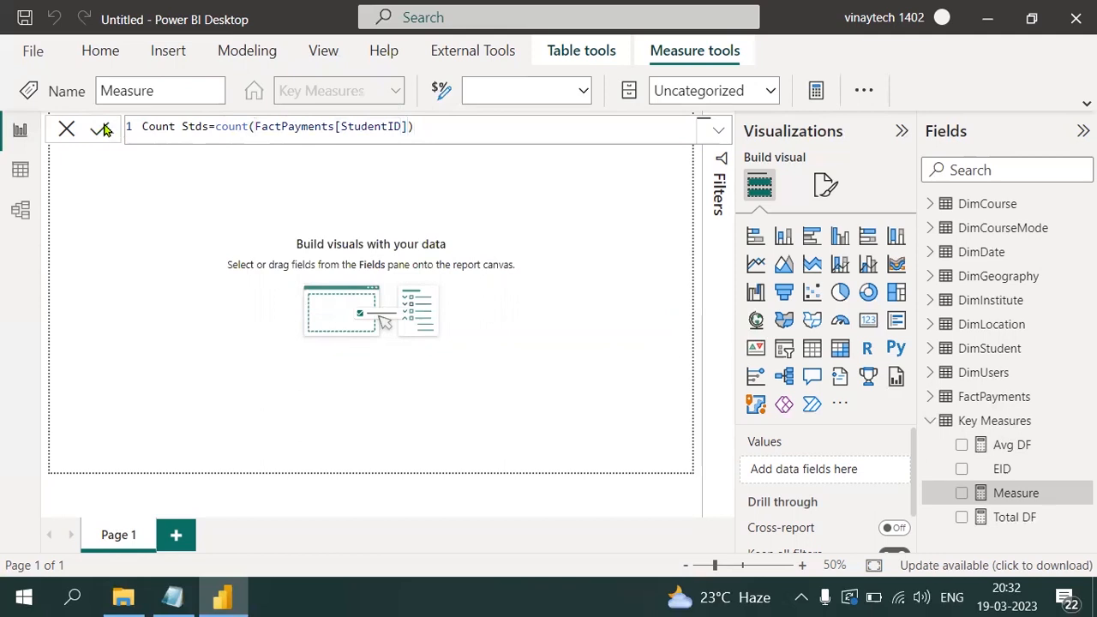
pyautogui.click(102, 129)
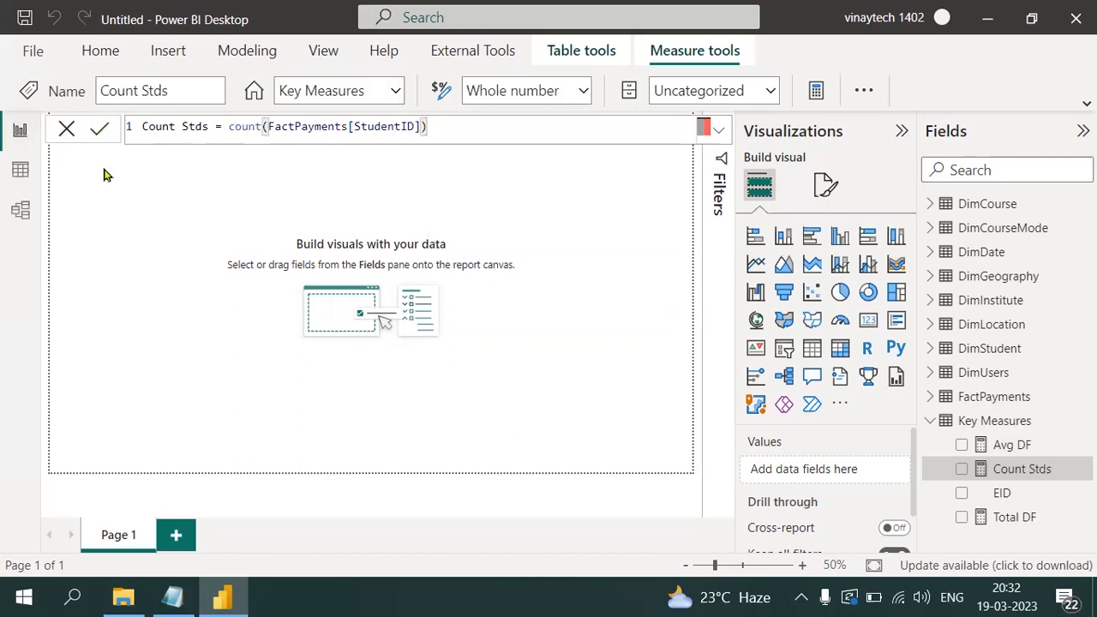
# - Switch to the Notepad design document and compare the finished measures with the required calculations, including the cumulative total
pyautogui.click(178, 591)
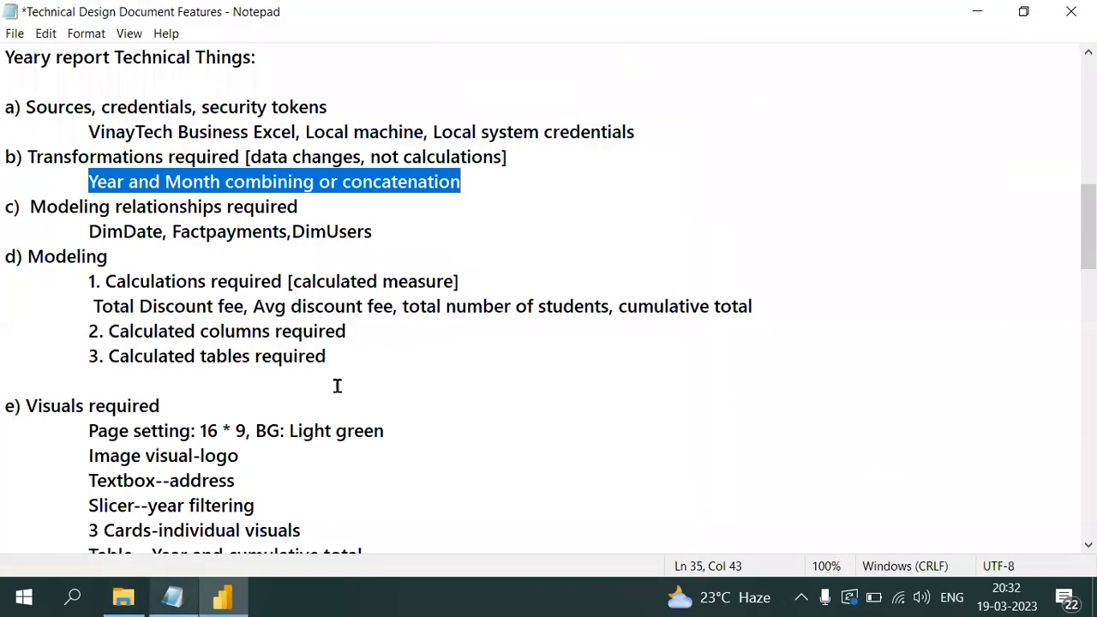
pyautogui.click(93, 305)
pyautogui.keyDown('shift'); pyautogui.click(613, 306); pyautogui.keyUp('shift')
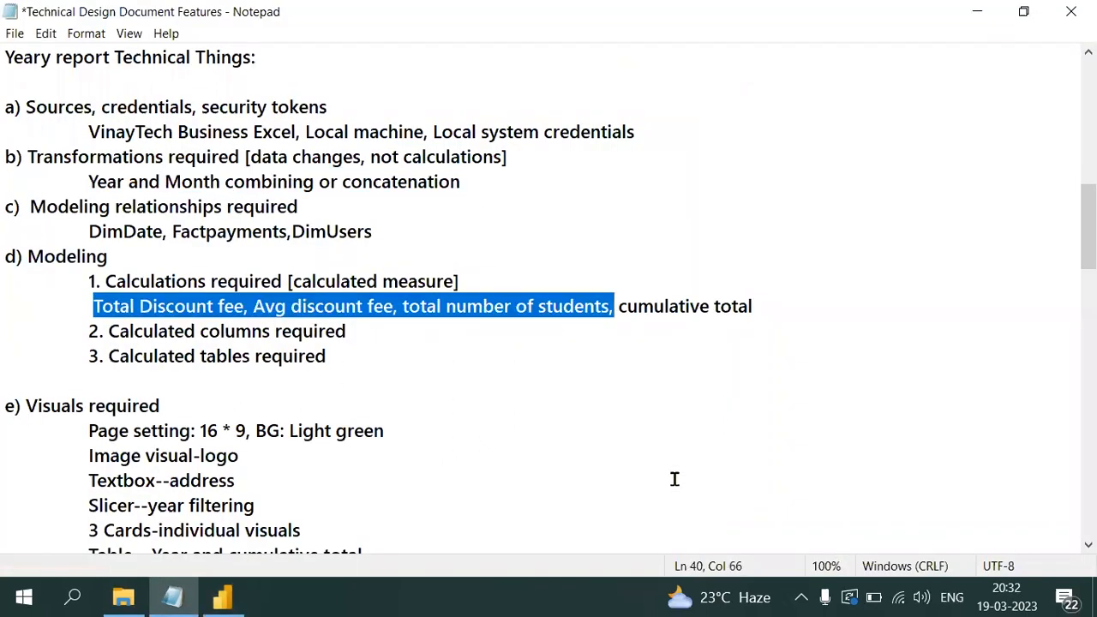
pyautogui.click(686, 306)
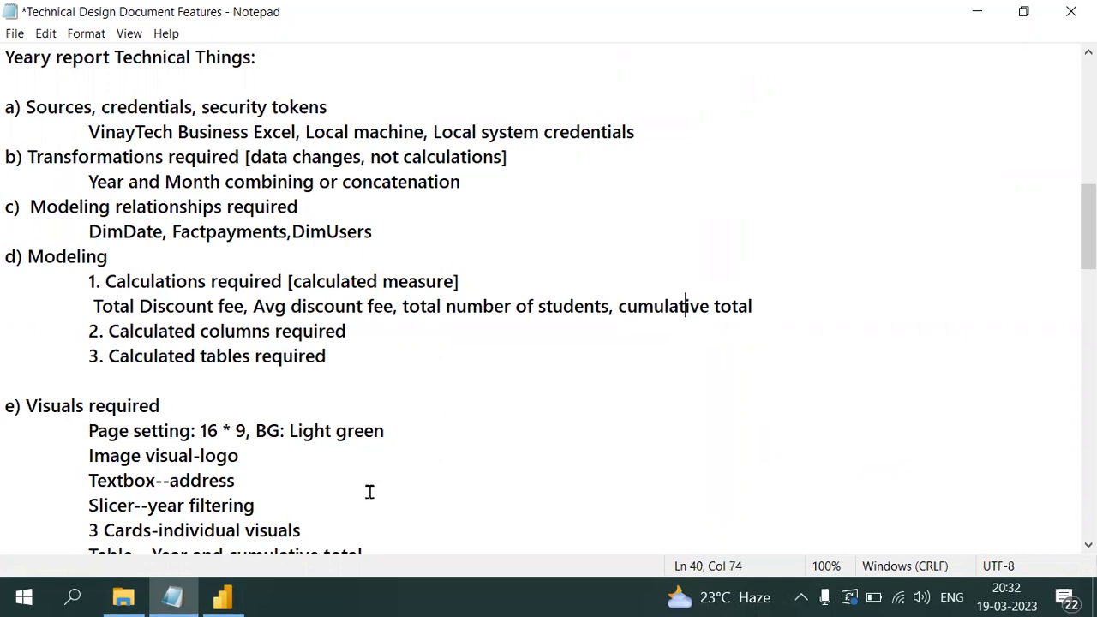
# - Switch to Power BI Desktop and start a quick measure in the Key Measures table using the Running total calculation
pyautogui.click(222, 597)
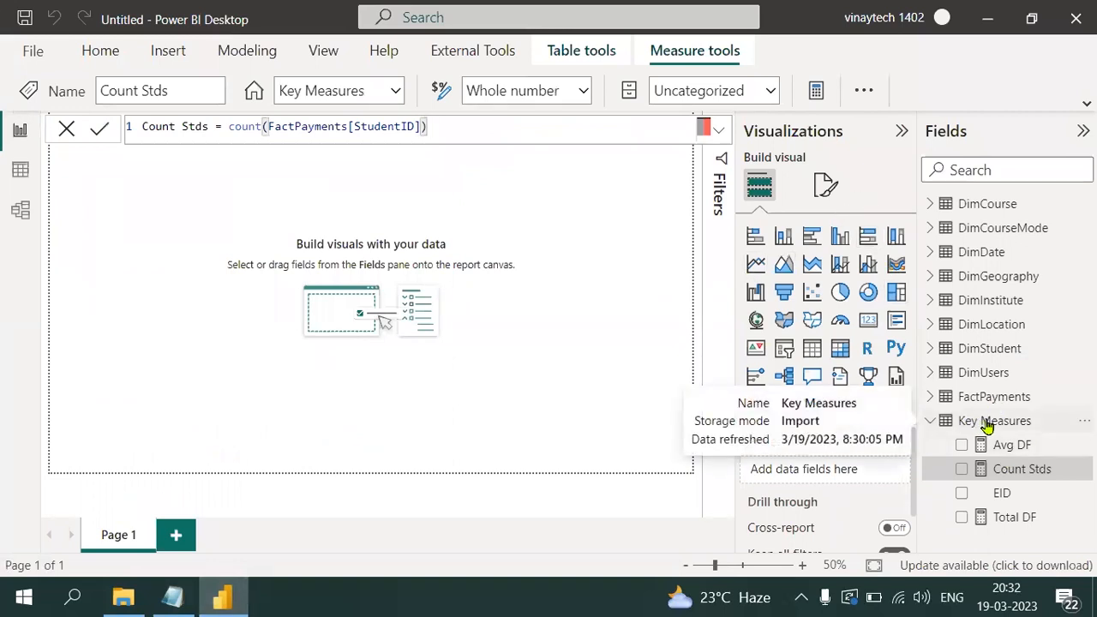
pyautogui.click(1084, 421)
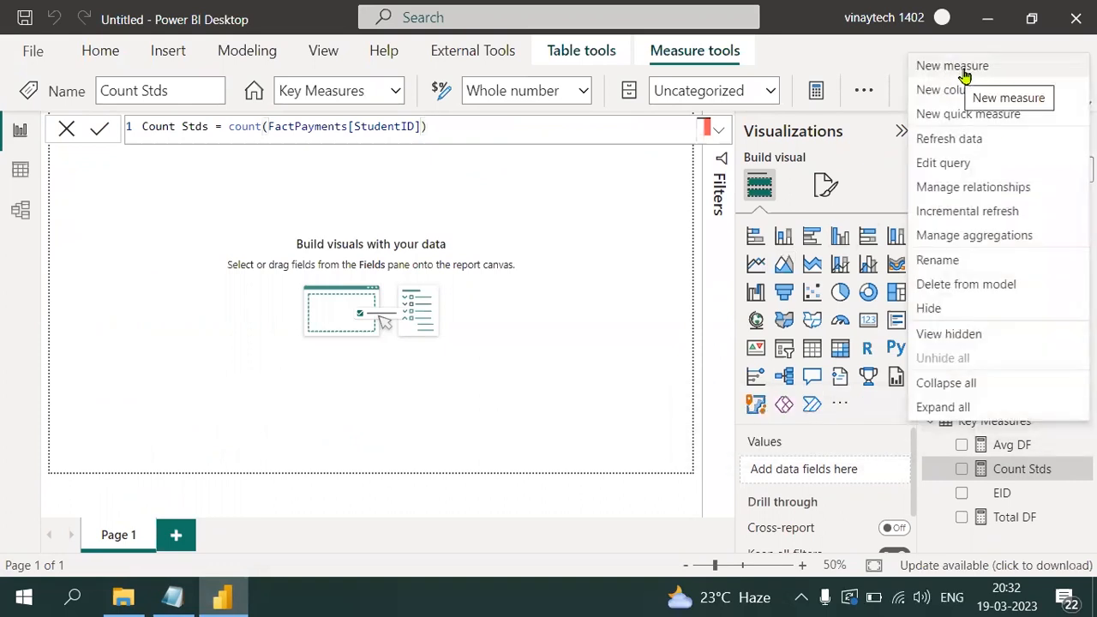
pyautogui.click(983, 126)
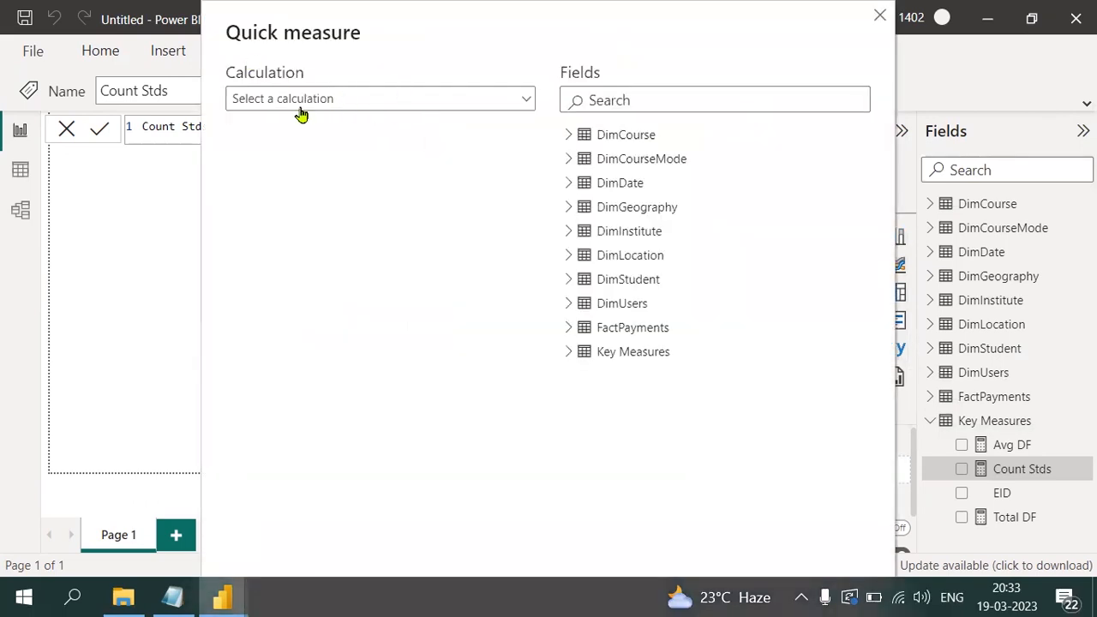
pyautogui.click(297, 103)
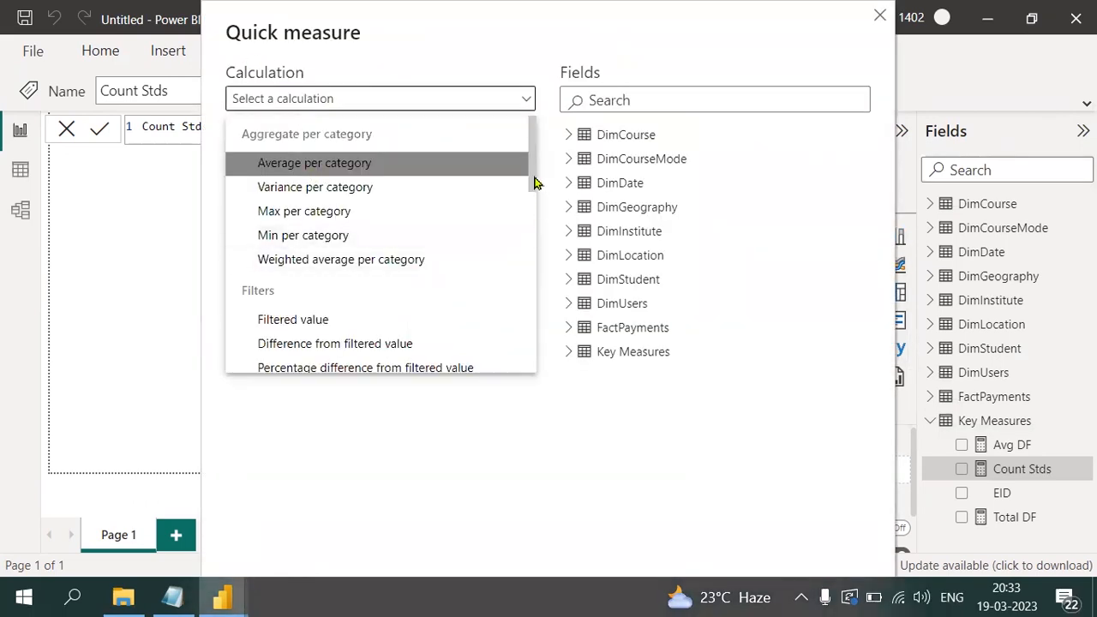
pyautogui.moveTo(531, 178); pyautogui.dragTo(528, 313)
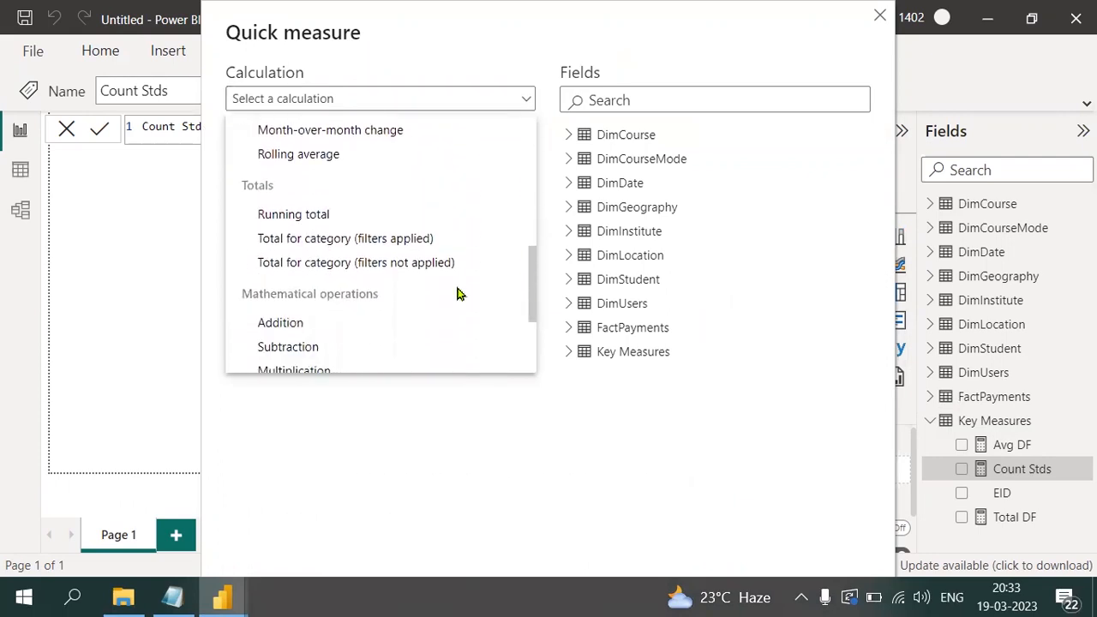
pyautogui.click(322, 224)
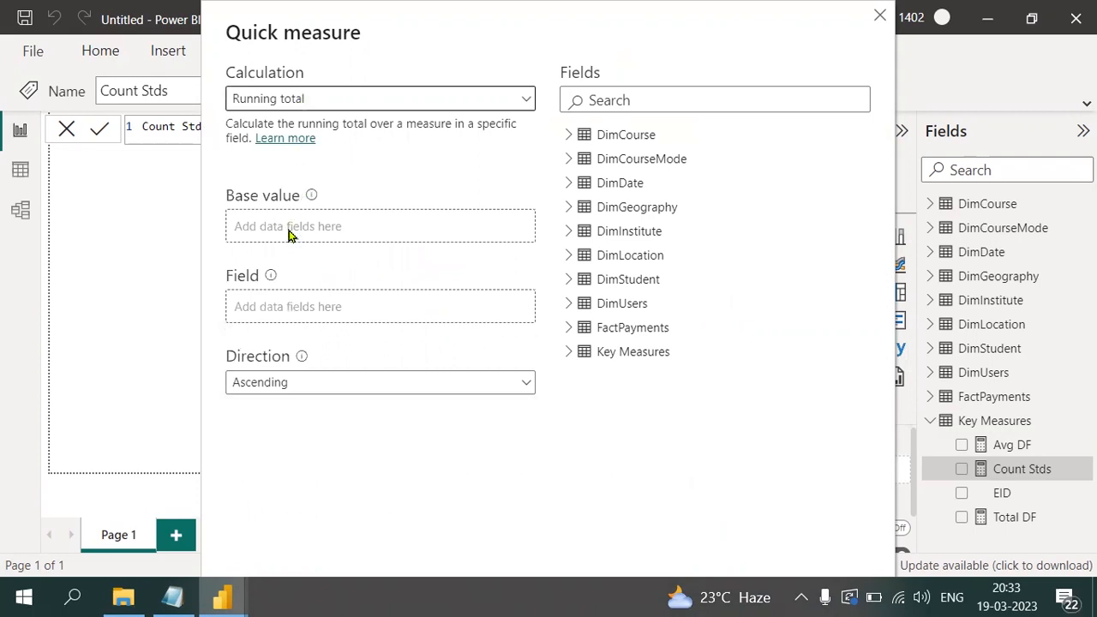
# - Set the base value to Sum of Discount_Fee from FactPayments and the field to DimDate's Date, and create the quick measure
pyautogui.click(565, 330)
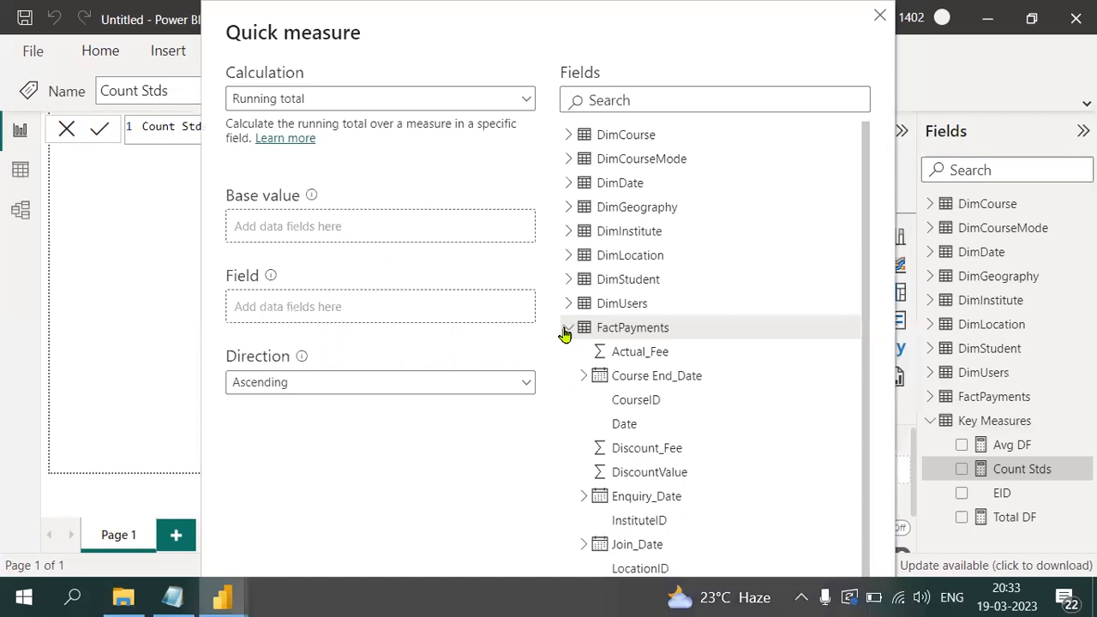
pyautogui.moveTo(658, 451); pyautogui.dragTo(423, 242)
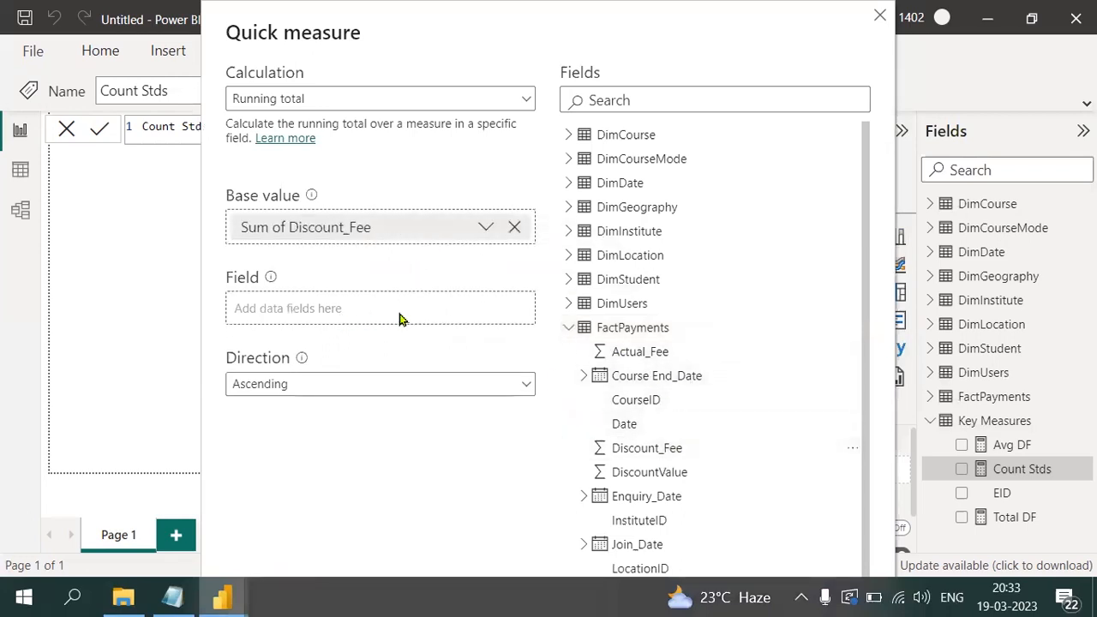
pyautogui.click(569, 183)
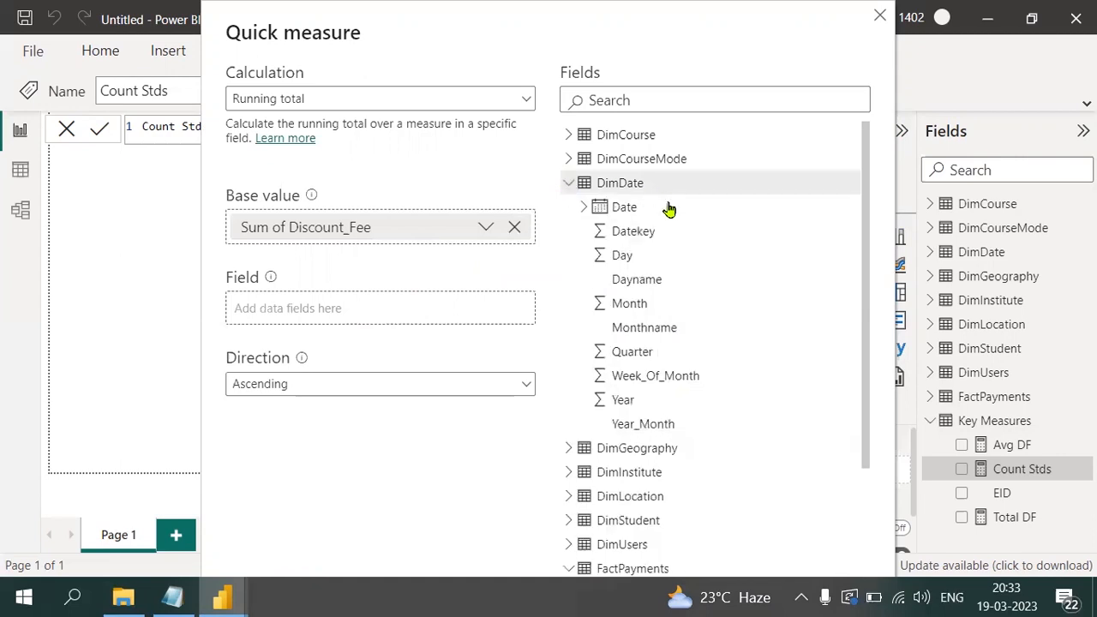
pyautogui.moveTo(637, 212); pyautogui.dragTo(401, 317)
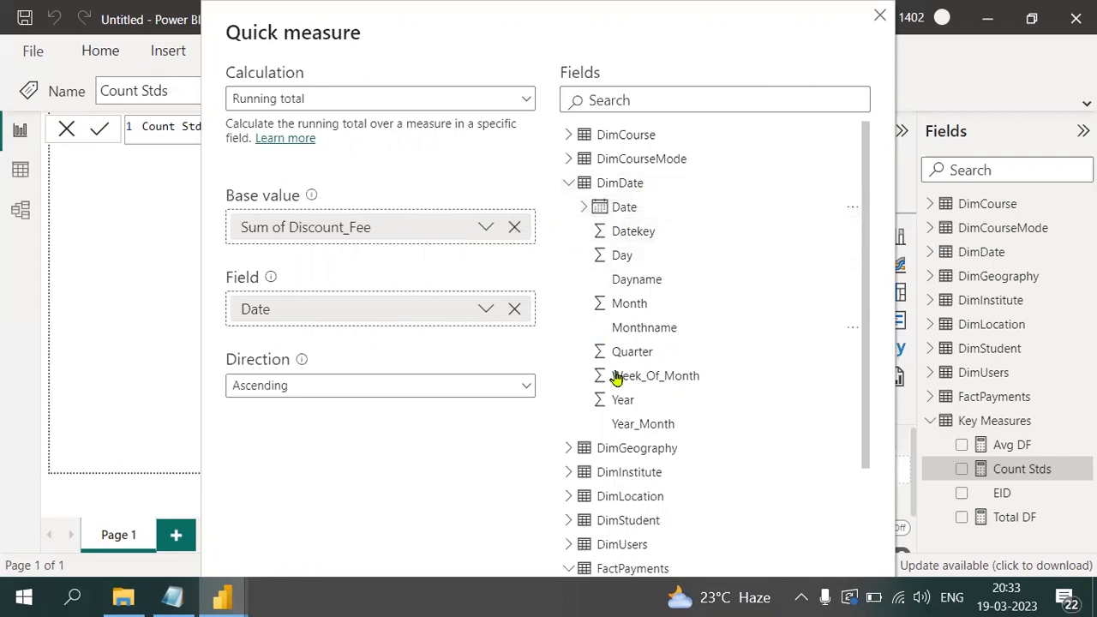
pyautogui.click(570, 183)
pyautogui.click(569, 330)
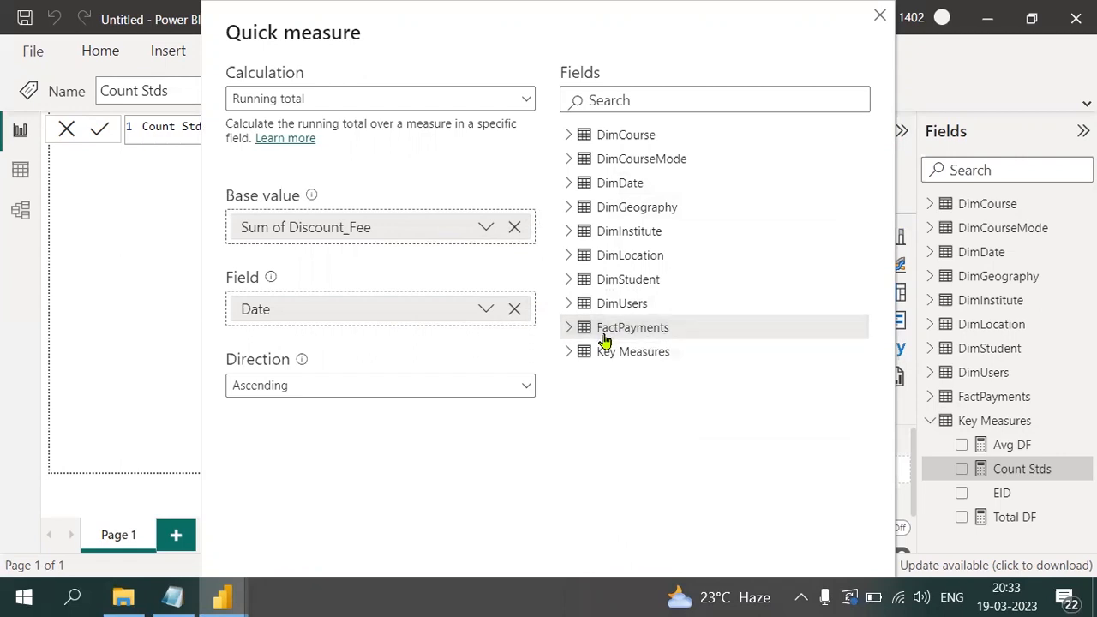
pyautogui.click(1076, 14)
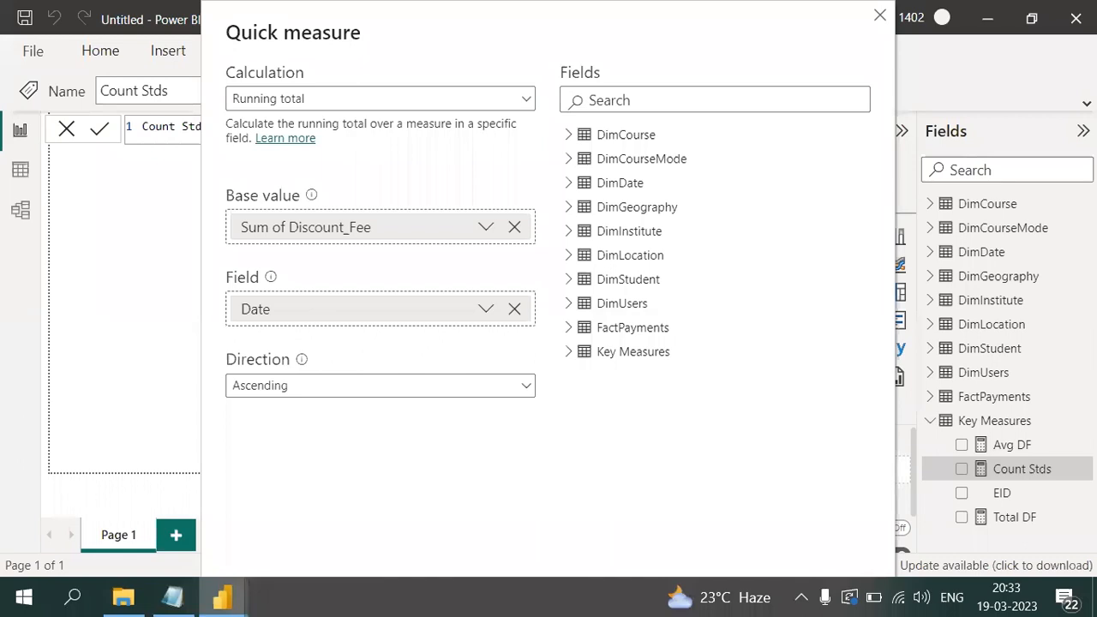
pyautogui.press('Escape')
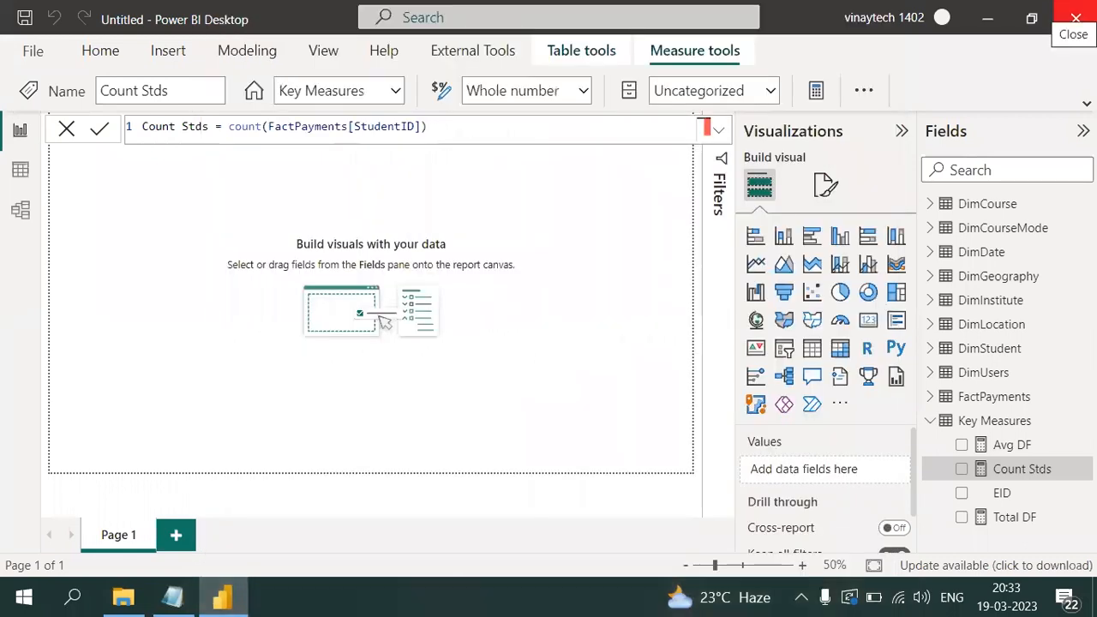
pyautogui.click(1021, 469)
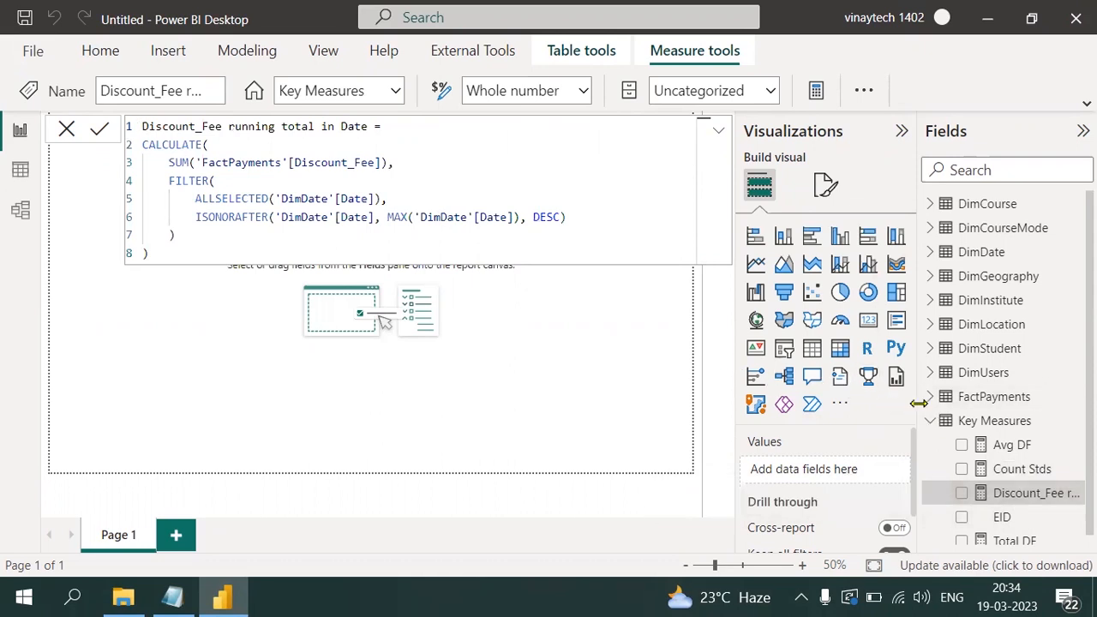
# - Rename the running total measure as Cumulative Total in its formula and commit the change
pyautogui.moveTo(917, 407); pyautogui.dragTo(741, 418)
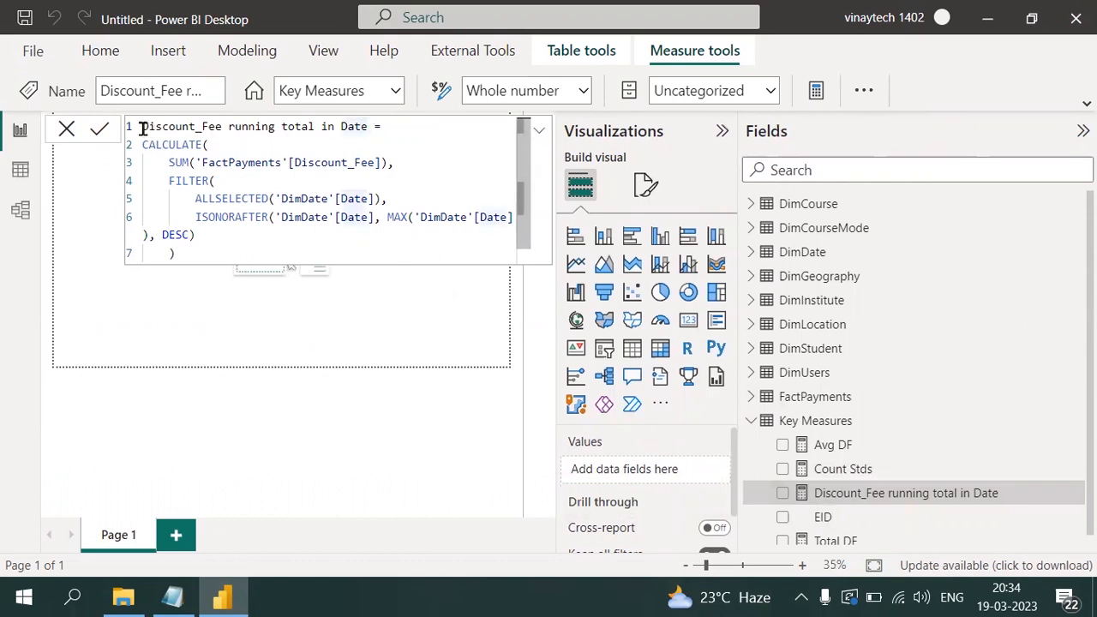
pyautogui.moveTo(142, 129); pyautogui.dragTo(368, 126)
pyautogui.write('Cumu')
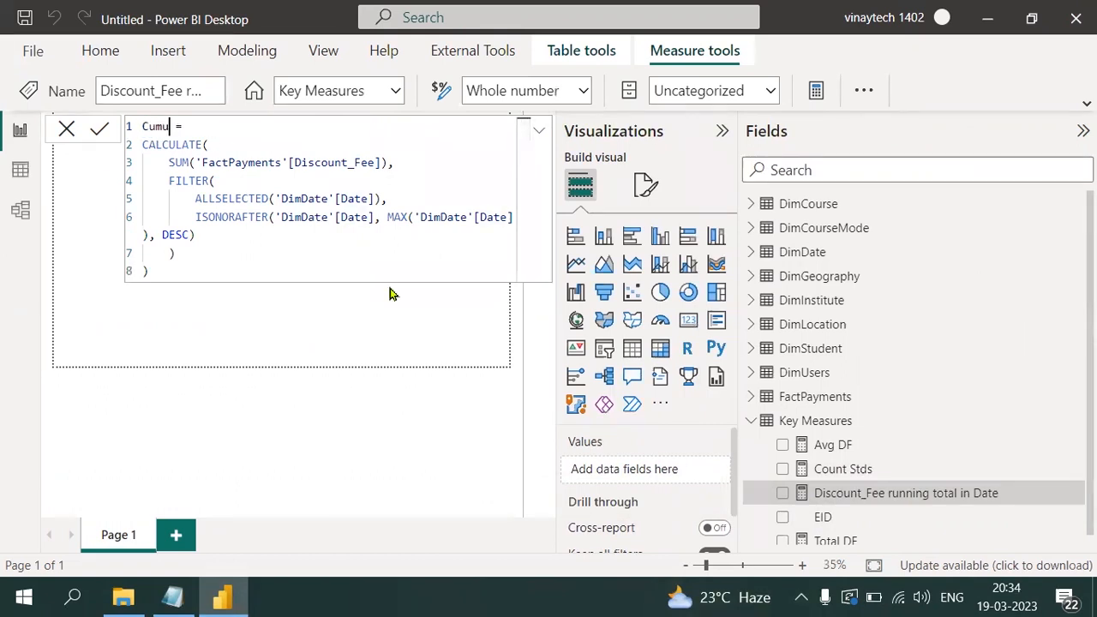
pyautogui.write('lative Total')
pyautogui.click(101, 128)
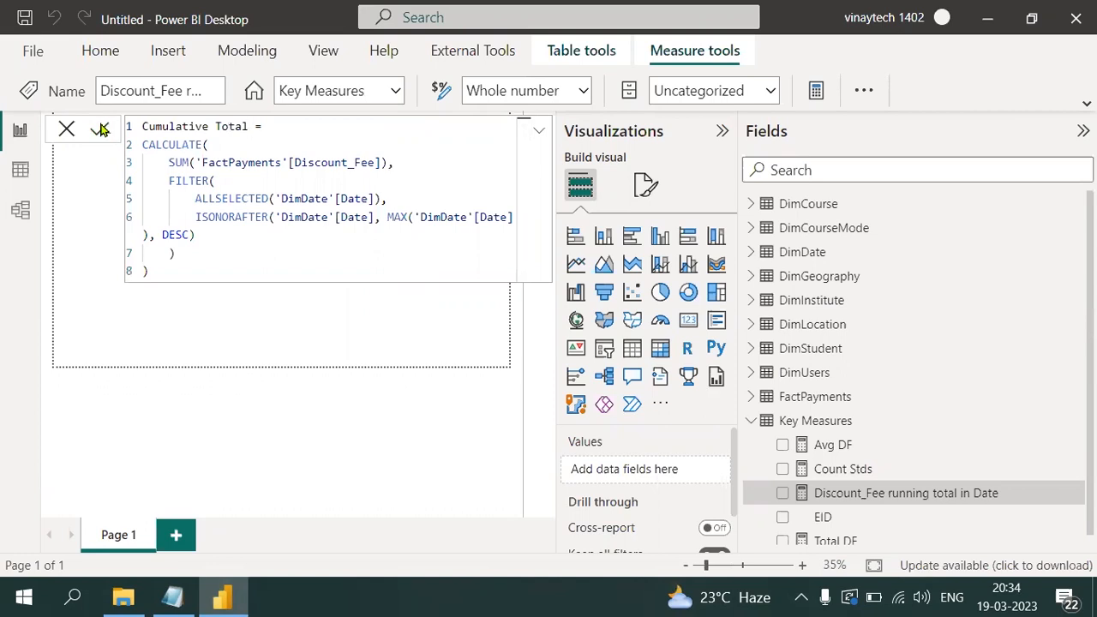
pyautogui.rightClick(873, 495)
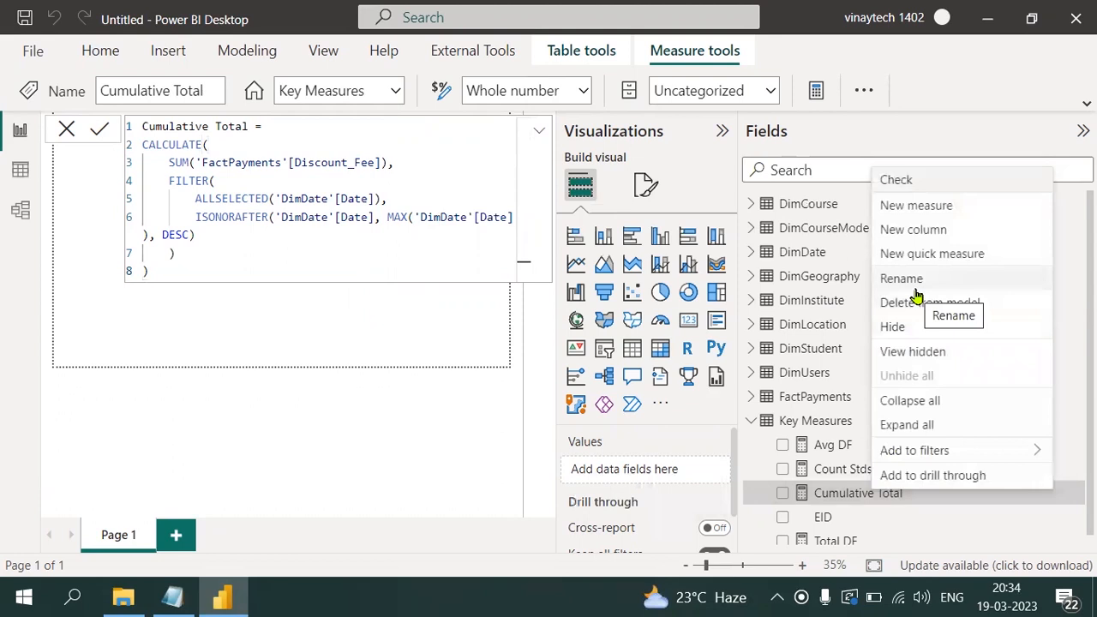
pyautogui.click(452, 345)
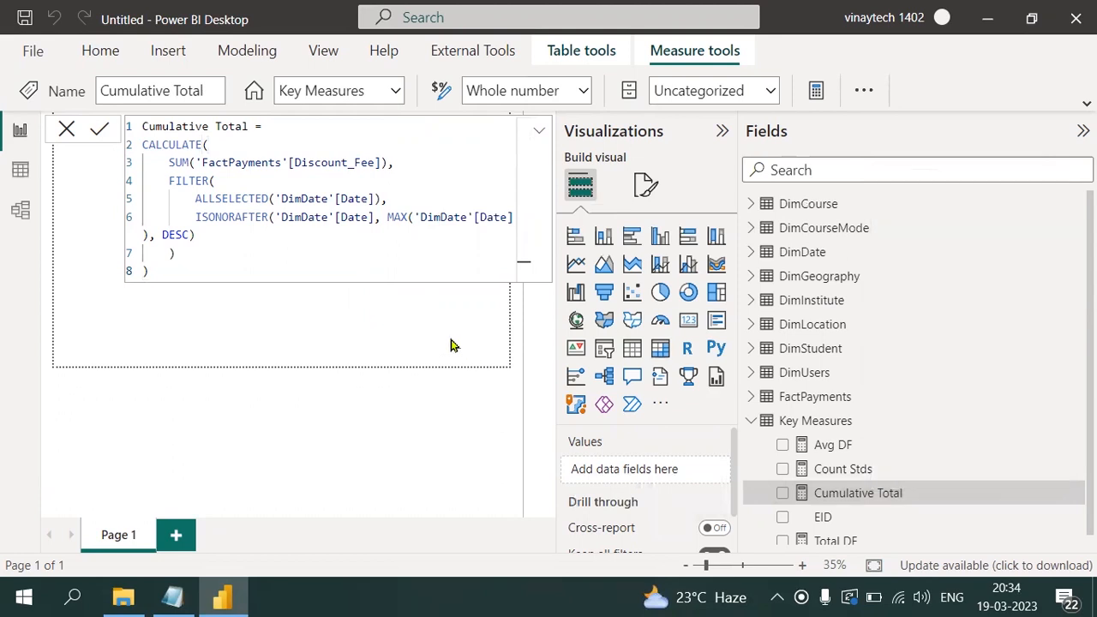
pyautogui.moveTo(740, 347); pyautogui.dragTo(896, 349)
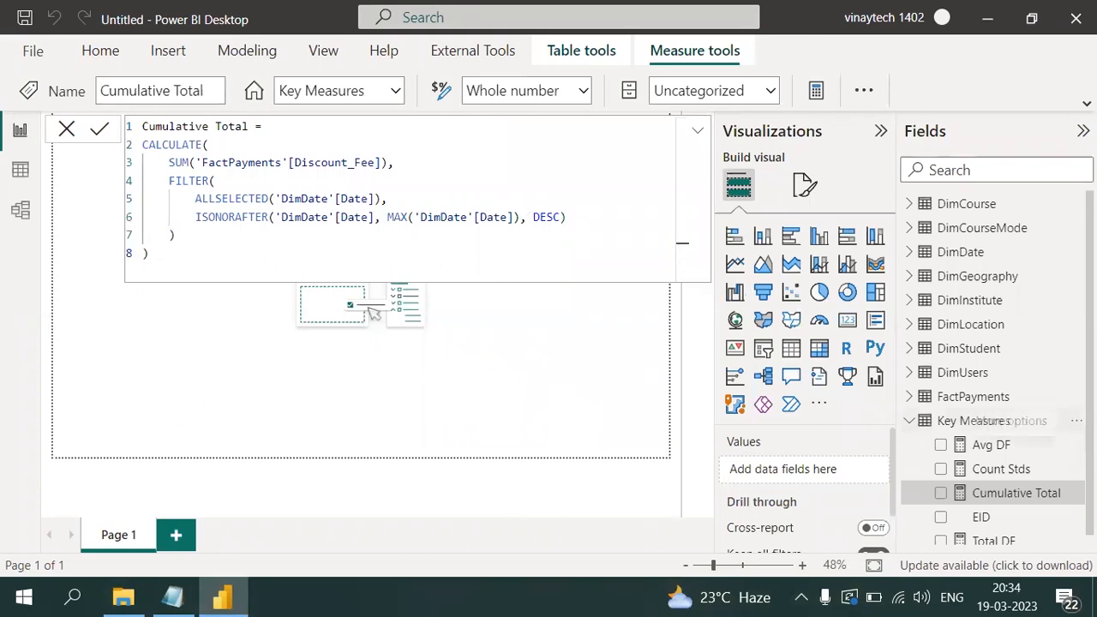
# - Add a new measure named User connected to Key Measures and begin its formula with USER
pyautogui.click(1065, 419)
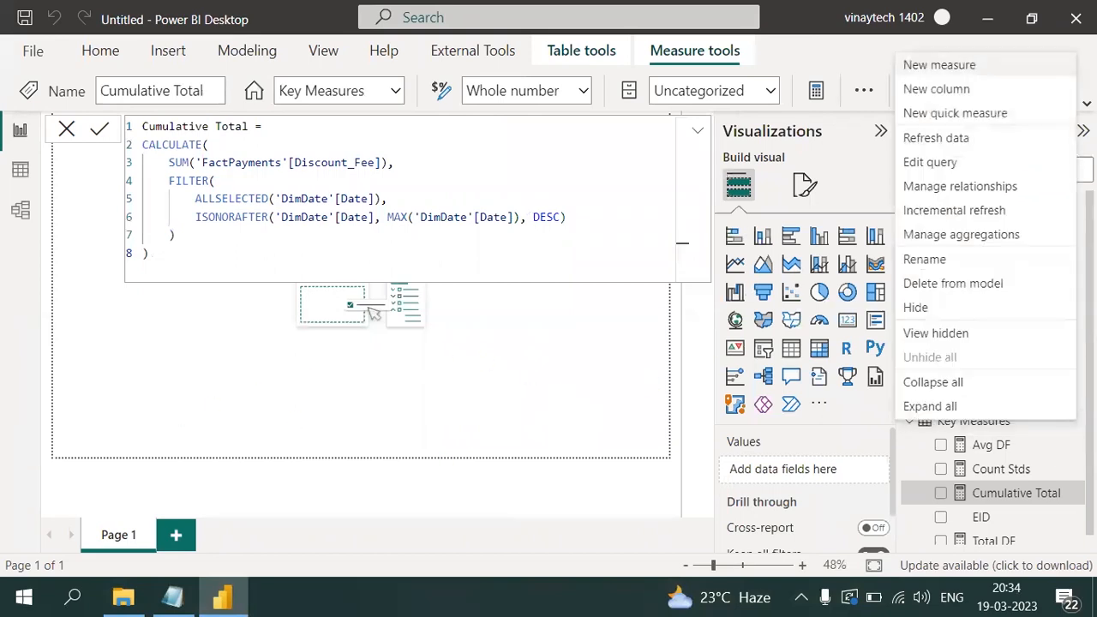
pyautogui.click(939, 65)
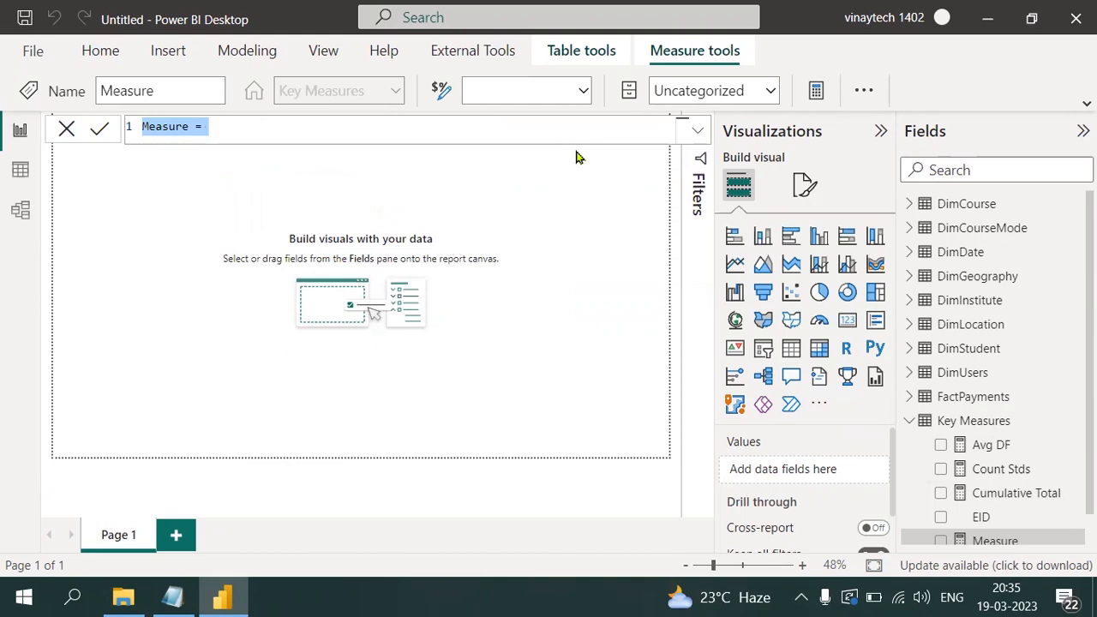
pyautogui.write('USer')
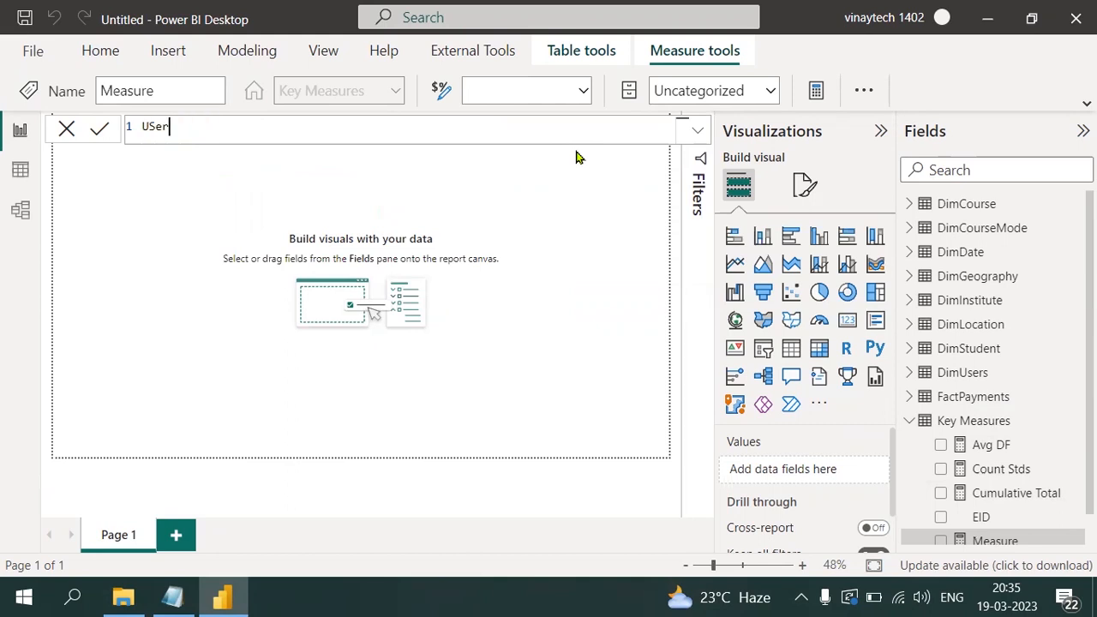
pyautogui.press('BackSpace')
pyautogui.press('BackSpace')
pyautogui.press('BackSpace')
pyautogui.write('ser connected=USER')
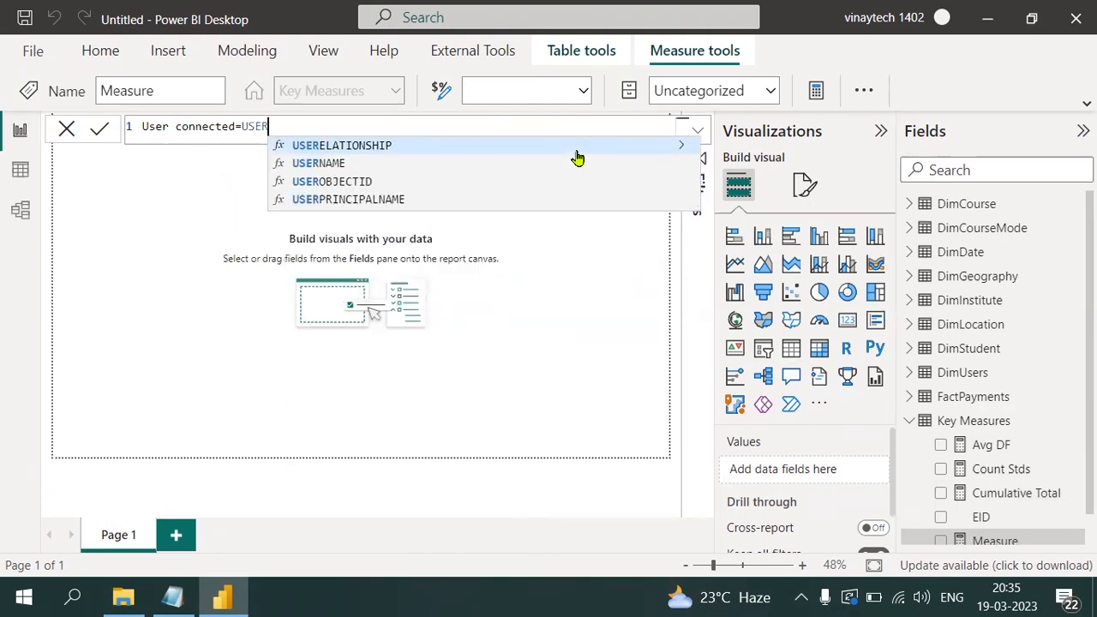
# - Look through the suggested USER functions and complete the User connected formula with USERNAME()
pyautogui.press('Down')
pyautogui.press('Down')
pyautogui.press('Down')
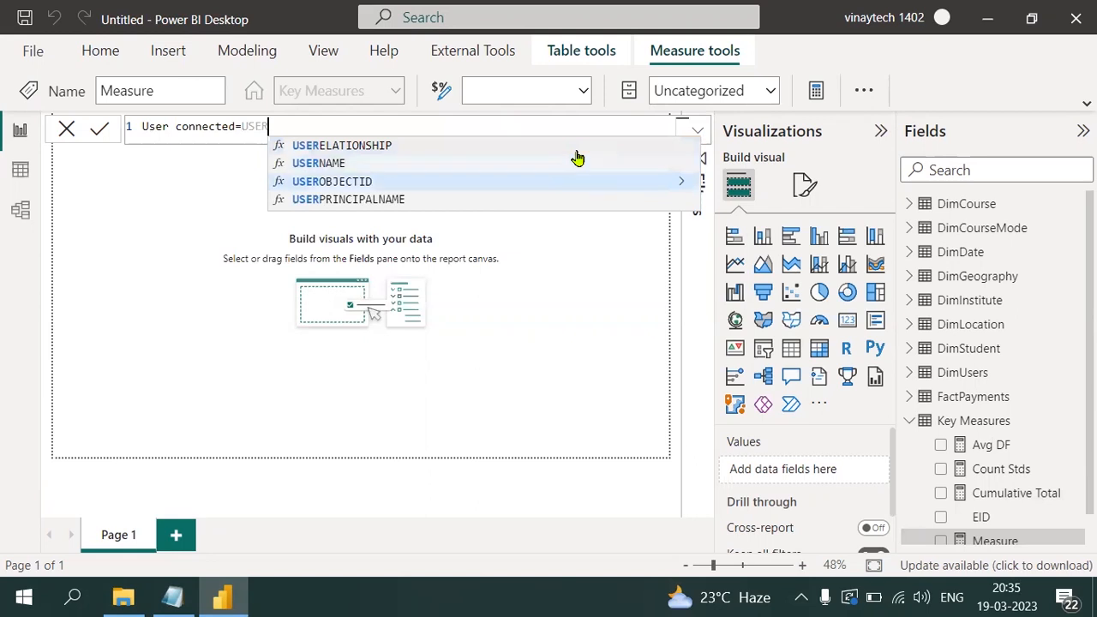
pyautogui.press('Up')
pyautogui.press('Up')
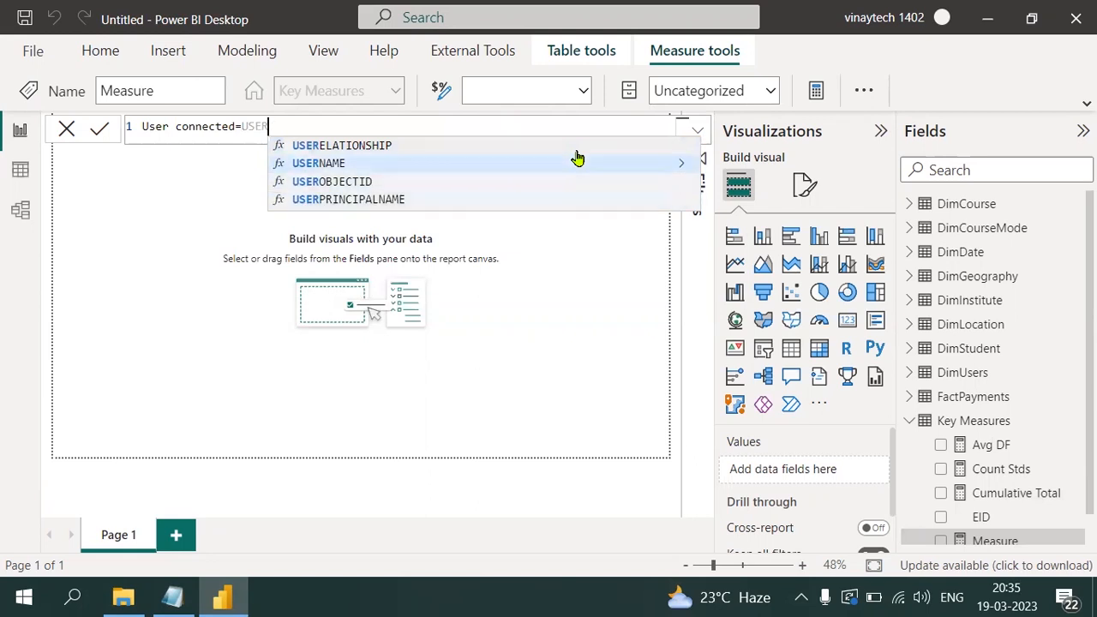
pyautogui.press('Down')
pyautogui.press('Down')
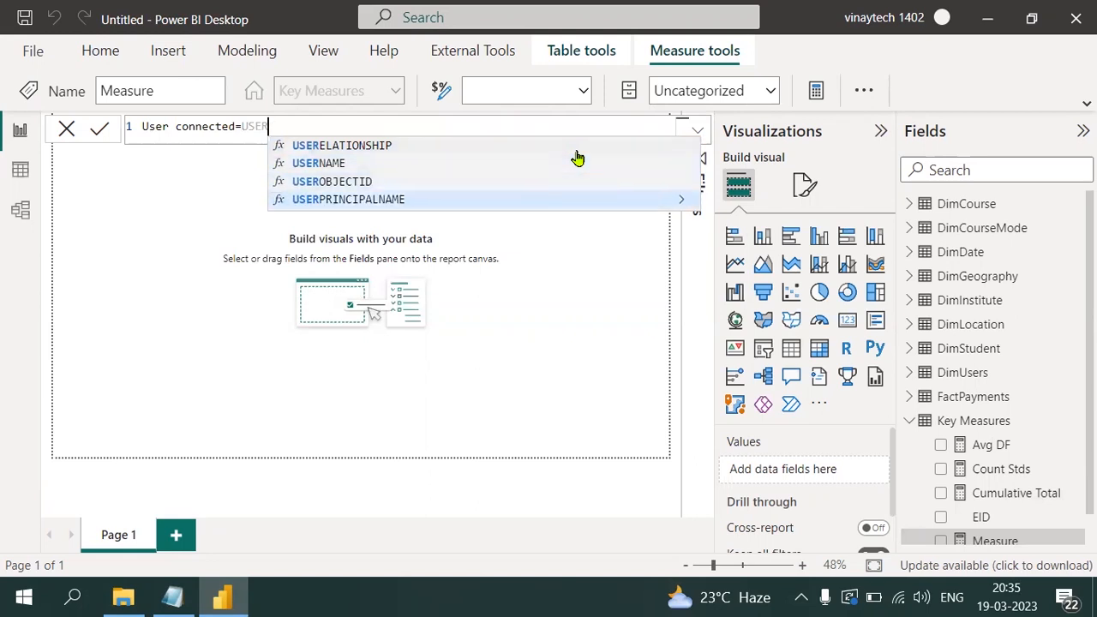
pyautogui.press('Up')
pyautogui.press('Up')
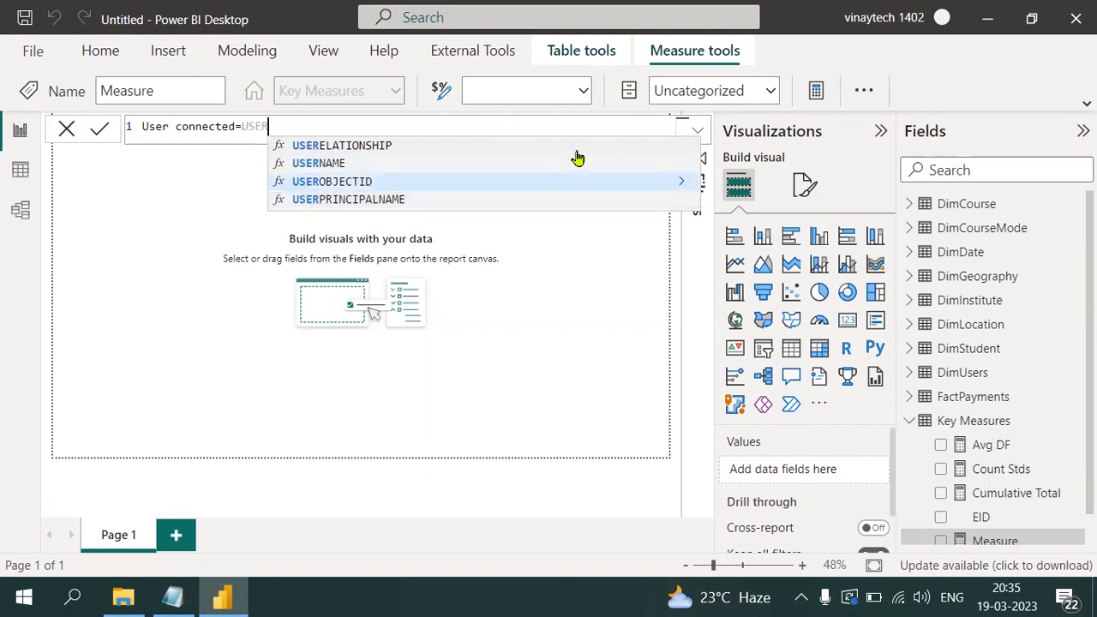
pyautogui.press('Tab')
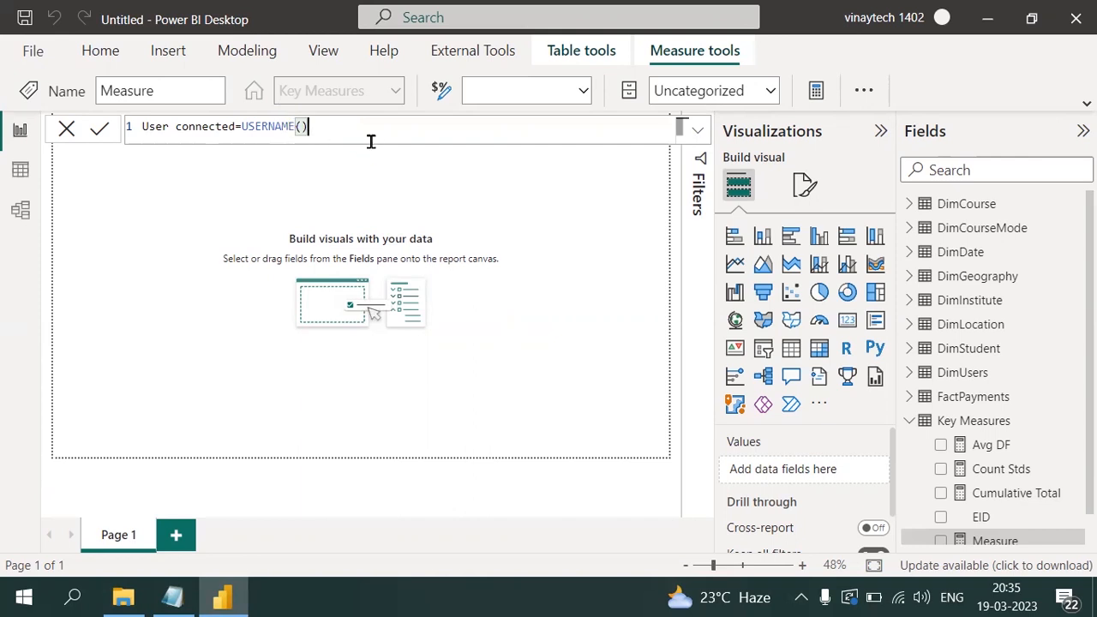
# - Replace the function so the formula is User connected=USERPRINCIPALNAME(), and commit the measure
pyautogui.press('BackSpace')
pyautogui.press('BackSpace')
pyautogui.press('BackSpace')
pyautogui.press('BackSpace')
pyautogui.press('BackSpace')
pyautogui.press('BackSpace')
pyautogui.write('P')
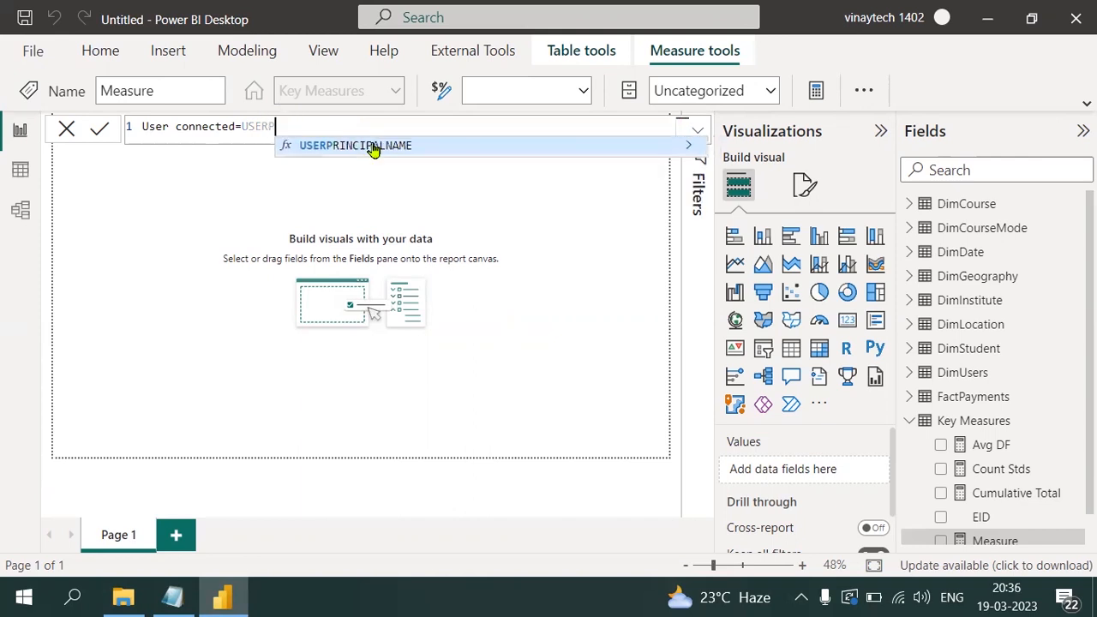
pyautogui.press('Tab')
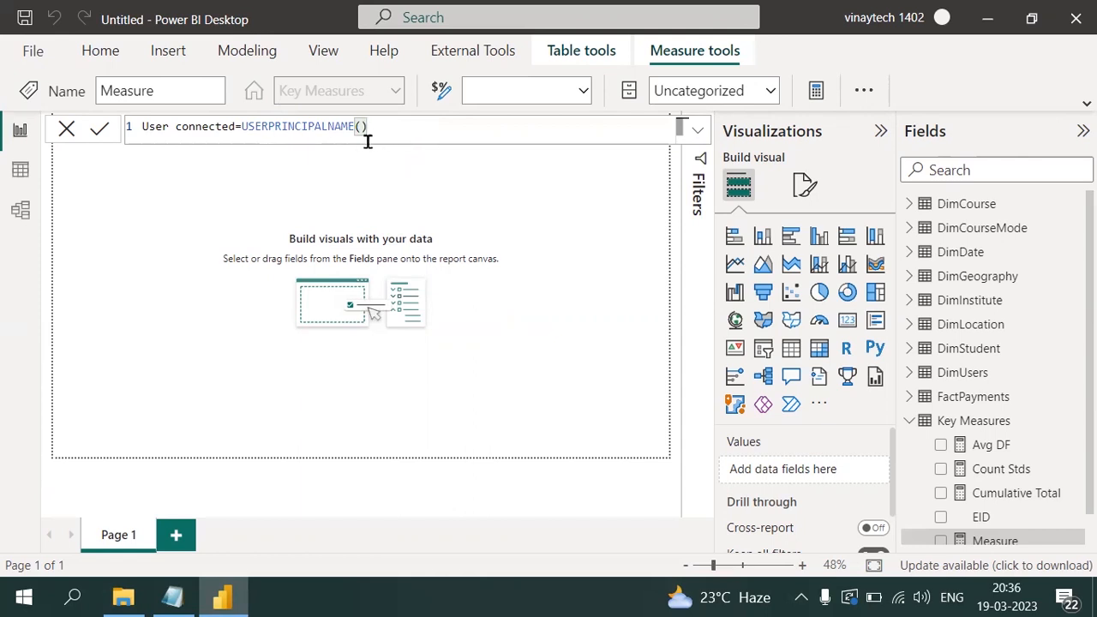
pyautogui.click(100, 131)
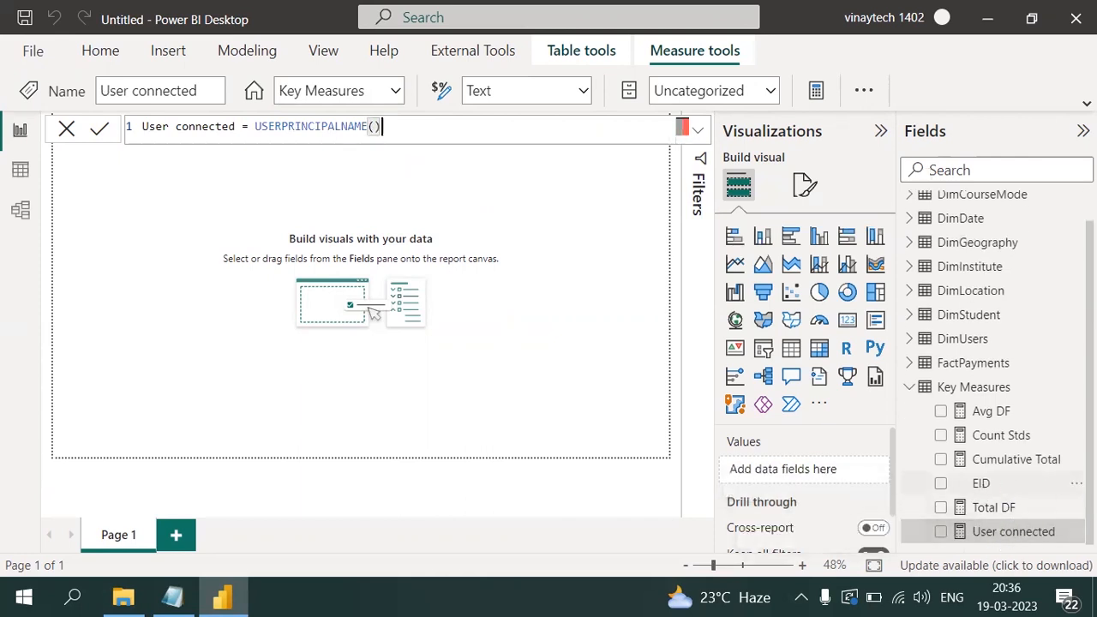
# - Delete the EID column from the Key Measures table and confirm the deletion
pyautogui.click(1075, 484)
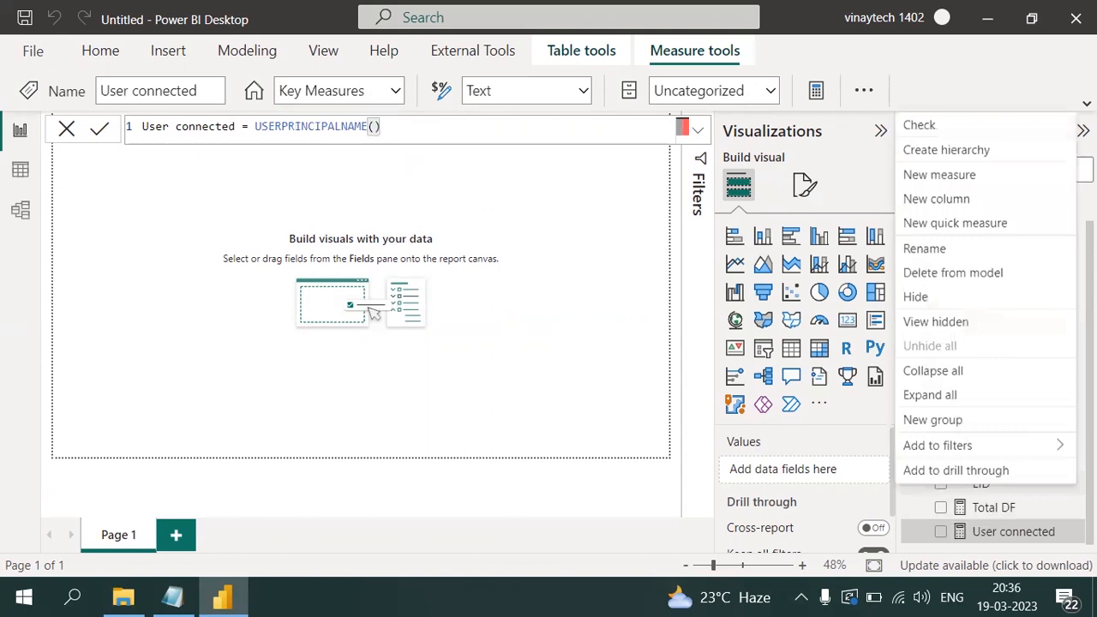
pyautogui.click(1028, 488)
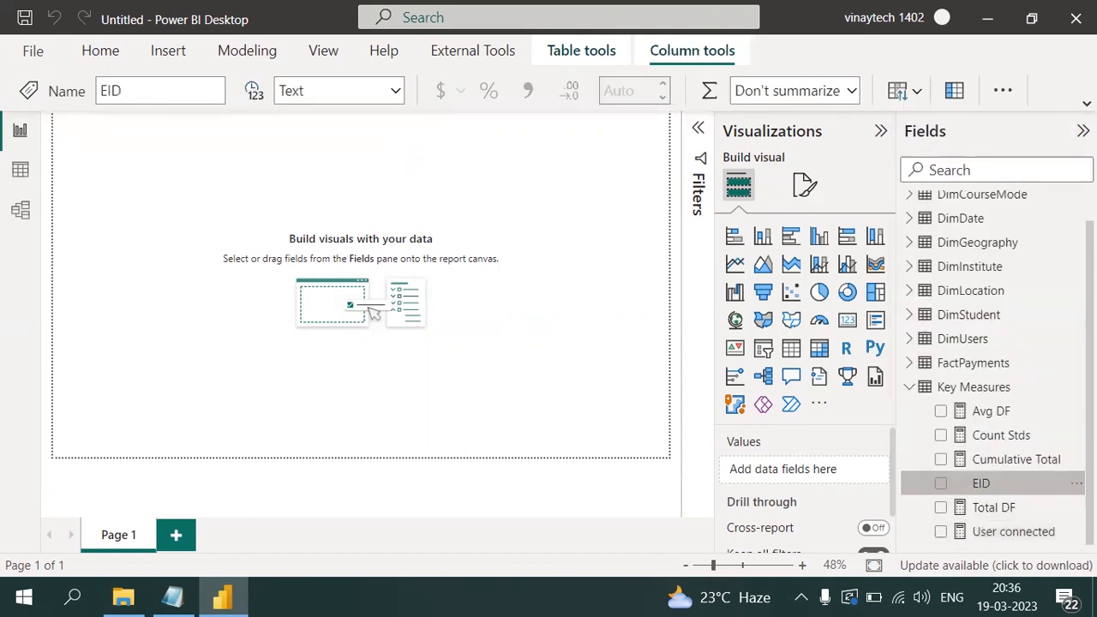
pyautogui.click(1075, 483)
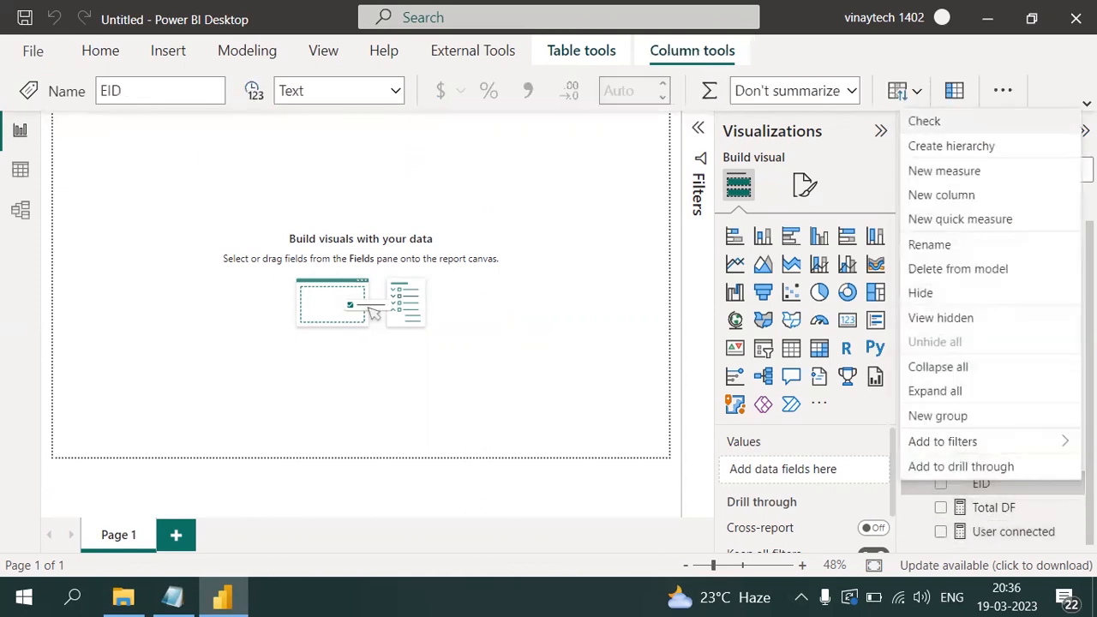
pyautogui.click(977, 271)
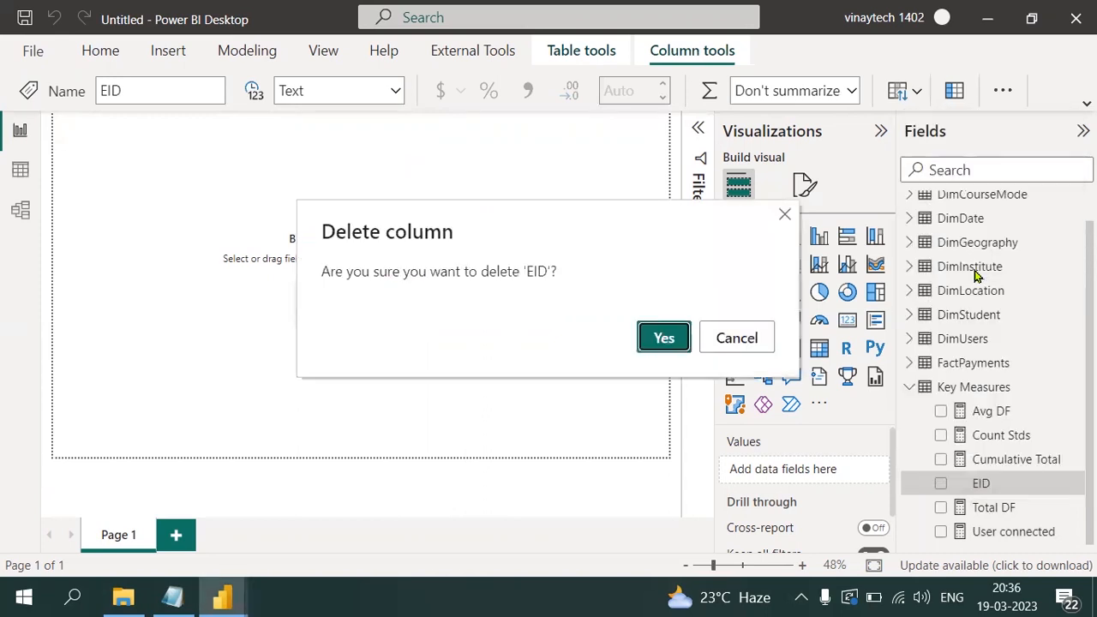
pyautogui.click(664, 339)
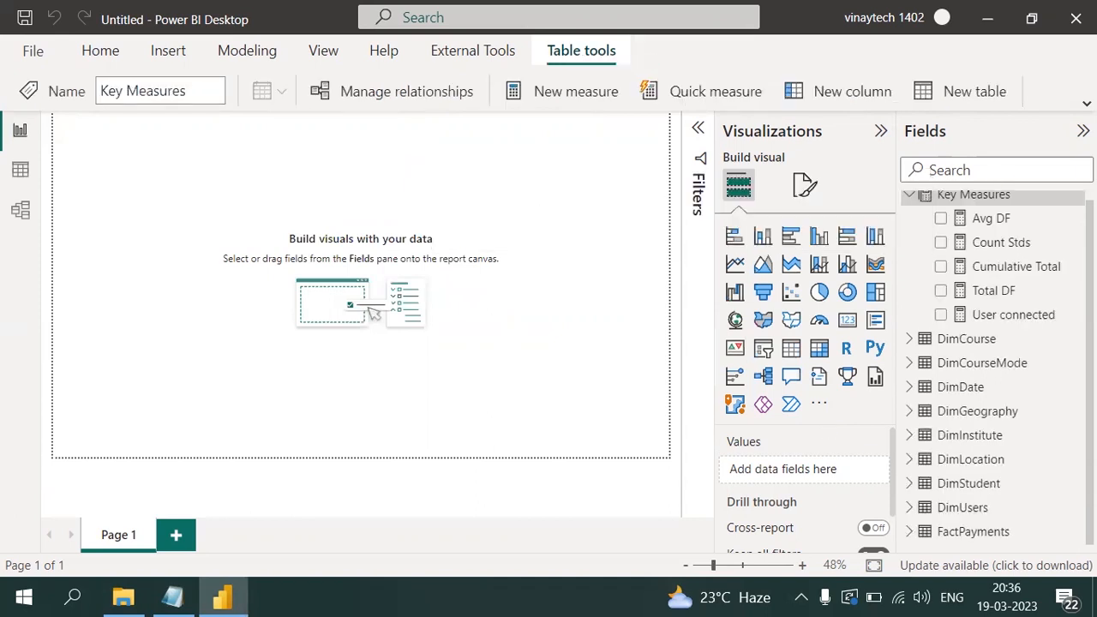
# - Check the measures listed in the Key Measures table and leave the table collapsed
pyautogui.click(910, 196)
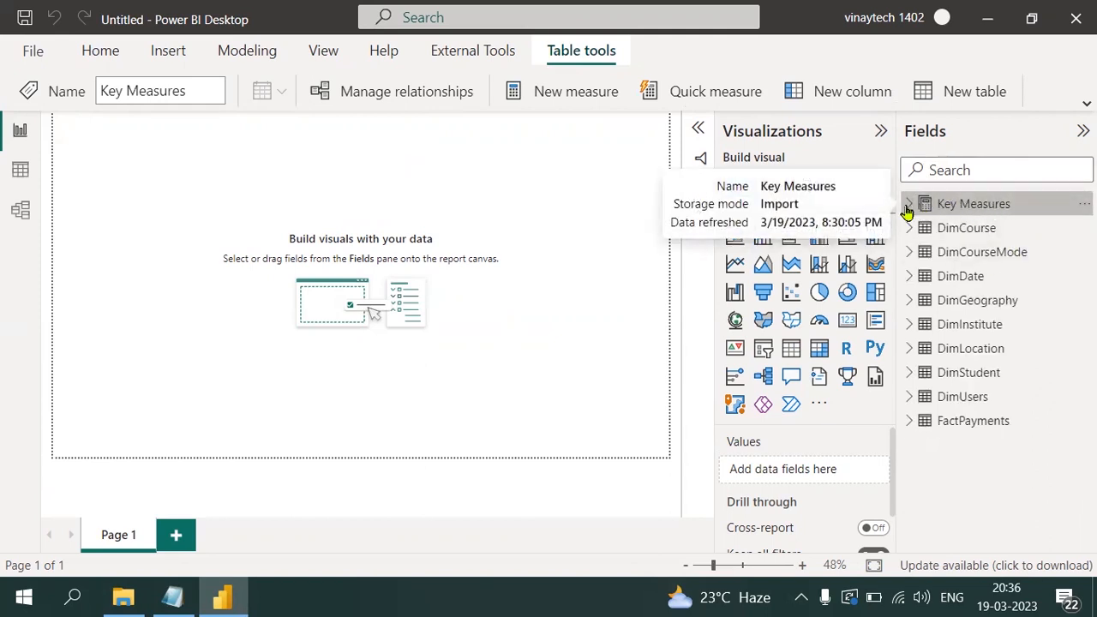
pyautogui.click(907, 206)
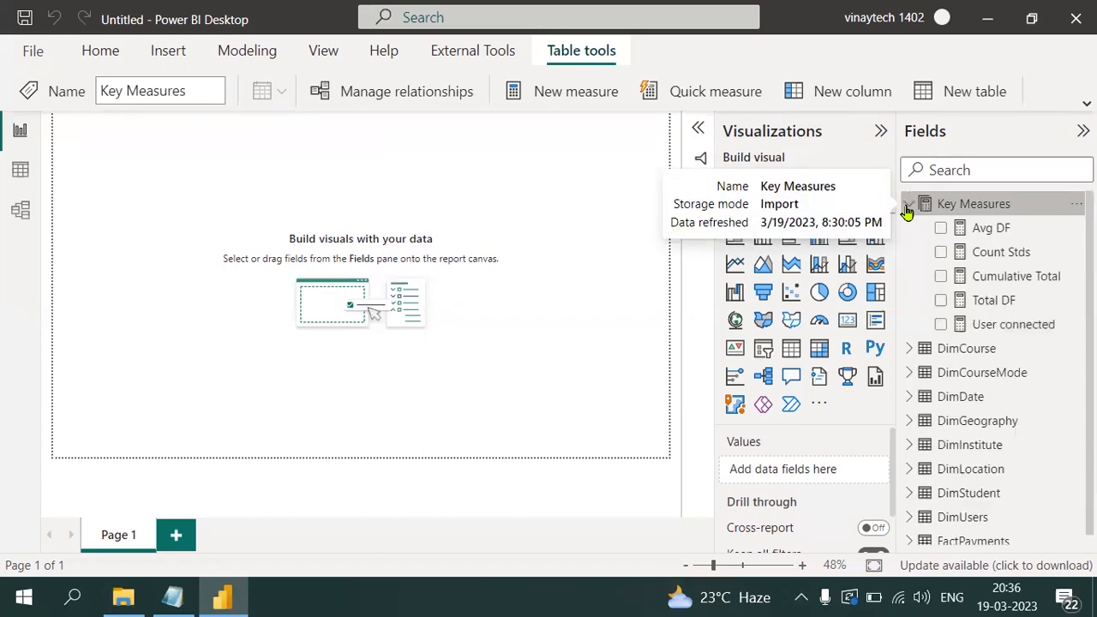
pyautogui.click(908, 208)
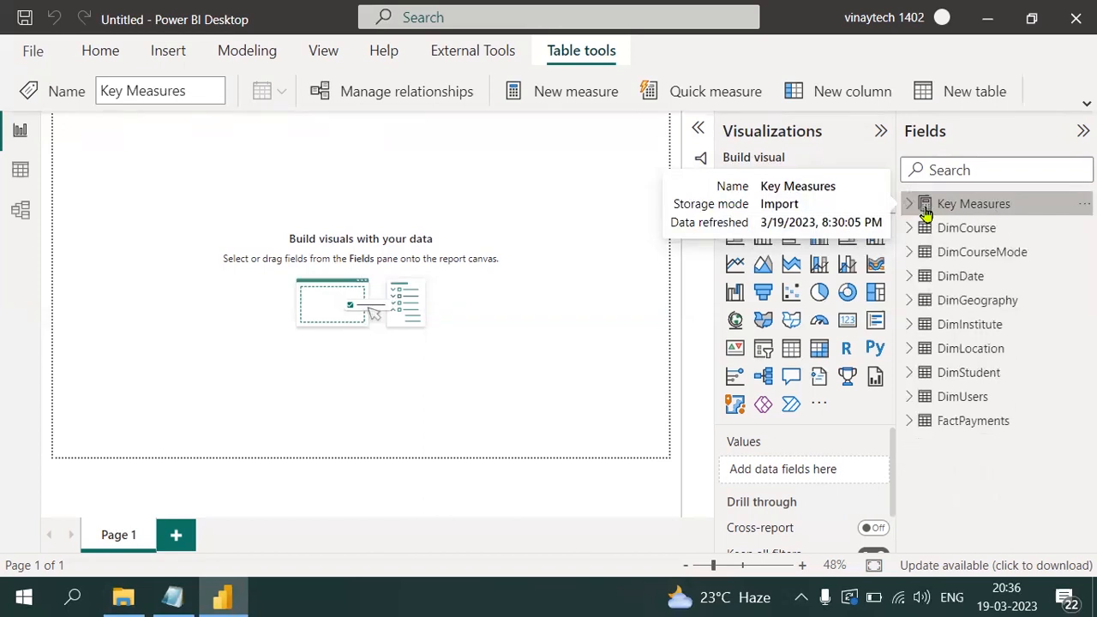
pyautogui.click(910, 206)
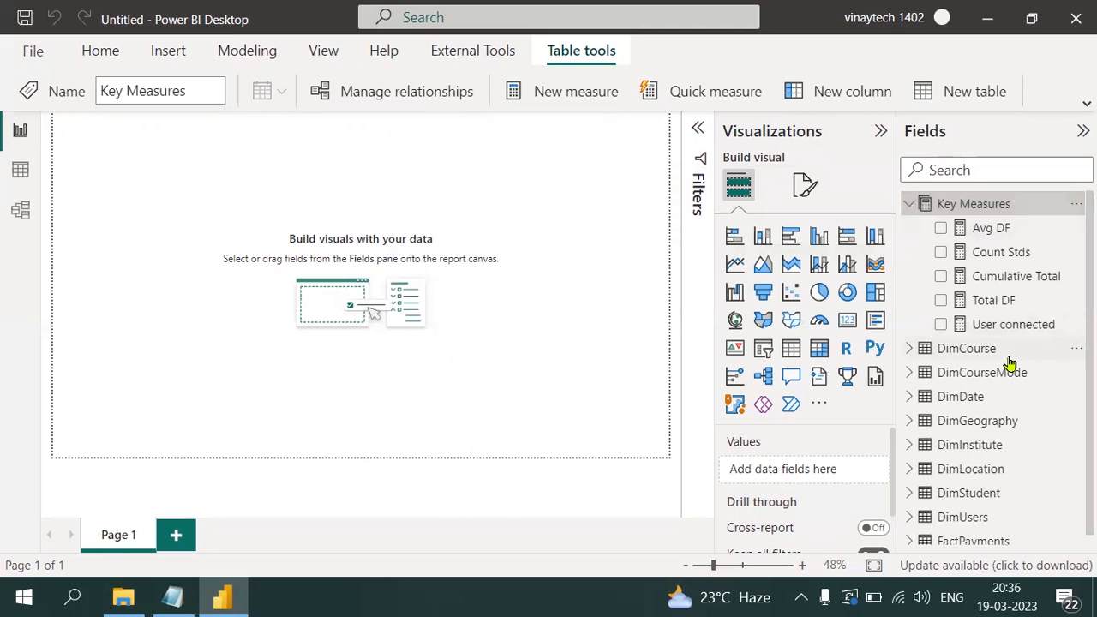
pyautogui.click(910, 206)
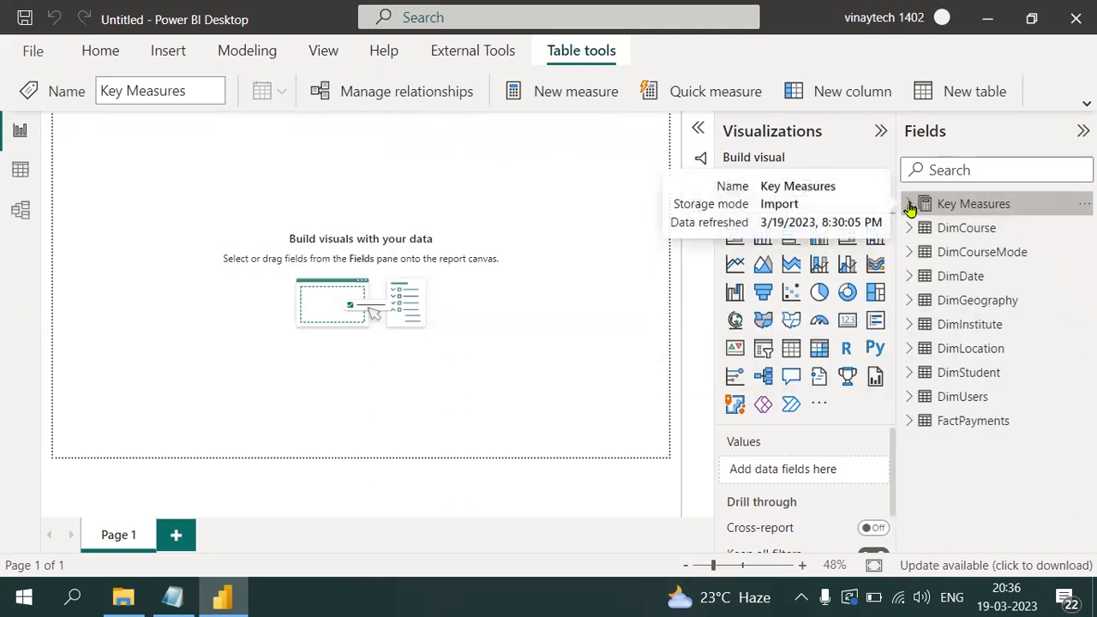
# - Switch to the Technical Design Document Features notes in Notepad and review the calculated column, calculated table and page setting requirements
pyautogui.click(173, 598)
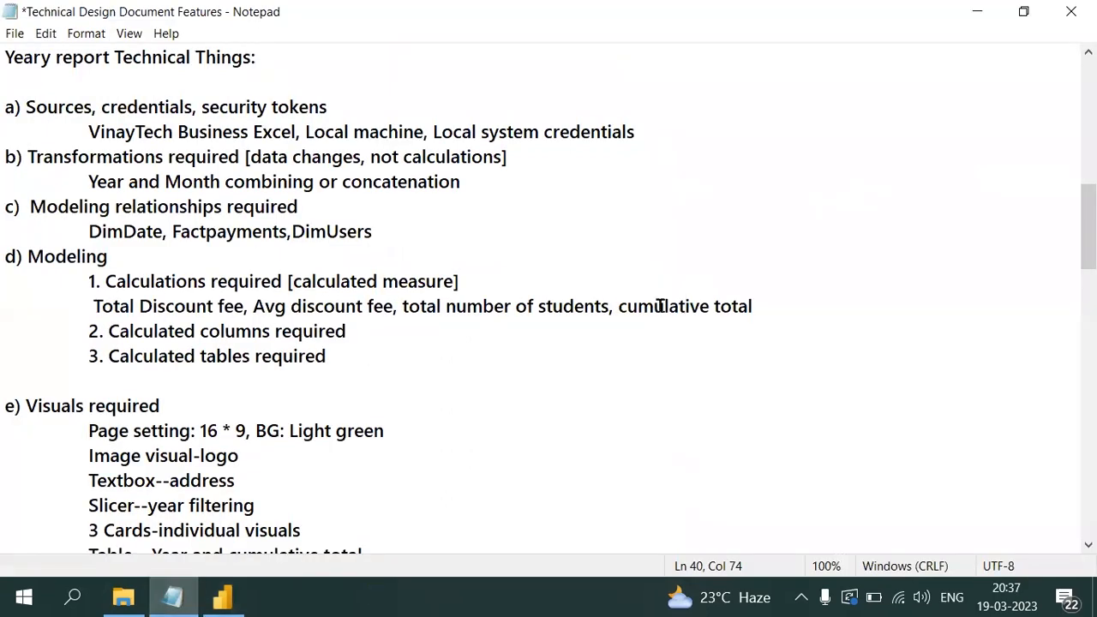
pyautogui.moveTo(109, 331); pyautogui.dragTo(357, 324)
pyautogui.moveTo(112, 356); pyautogui.dragTo(333, 352)
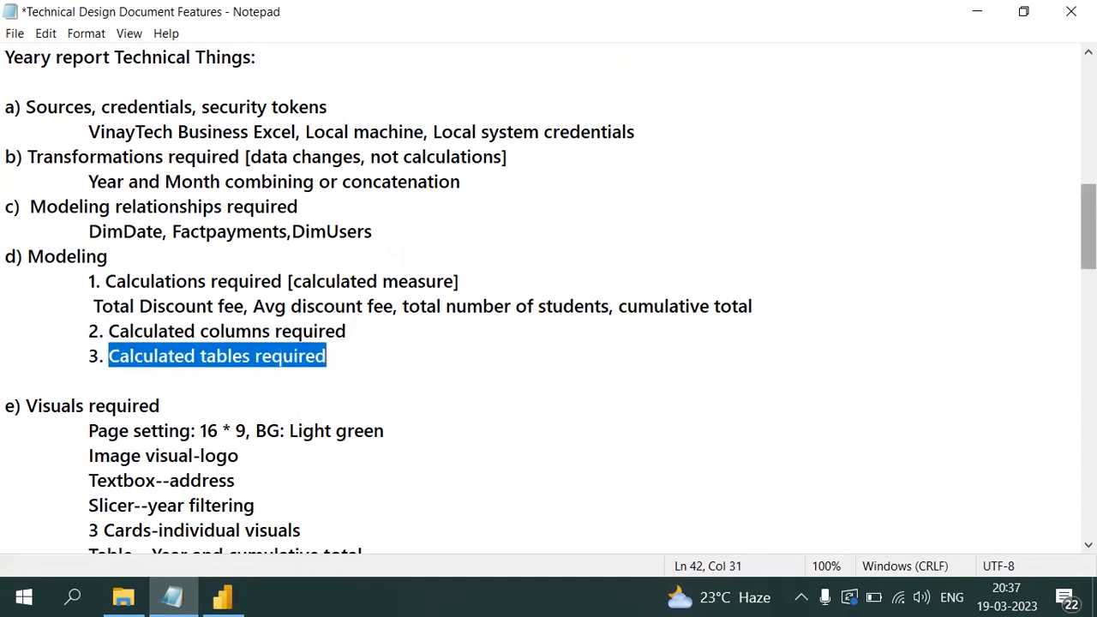
pyautogui.scroll(-4, 548, 300)
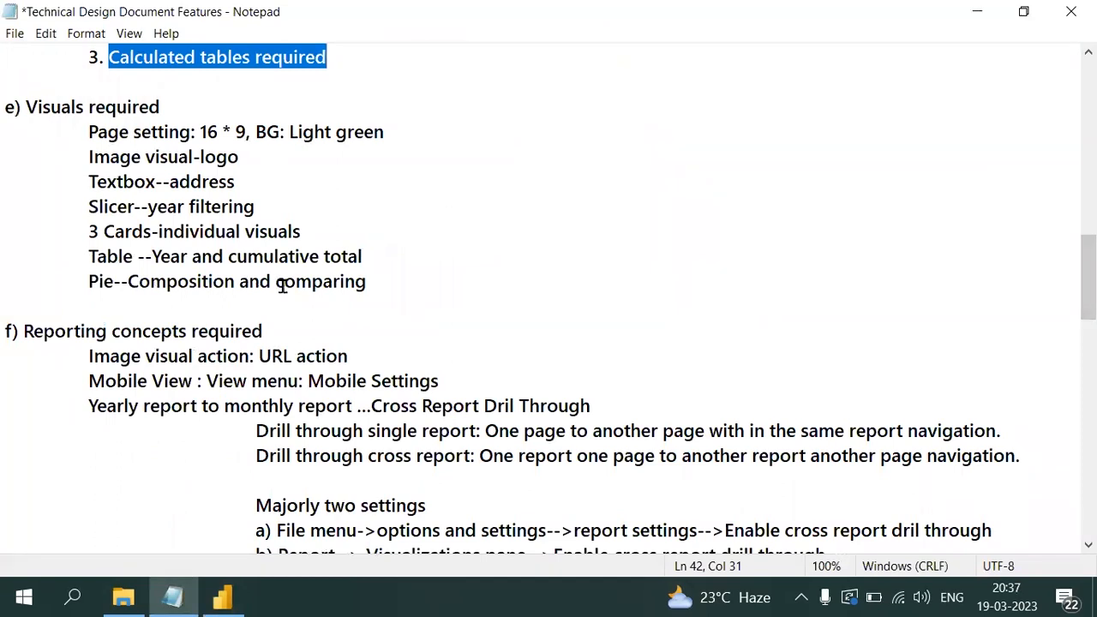
pyautogui.click(221, 597)
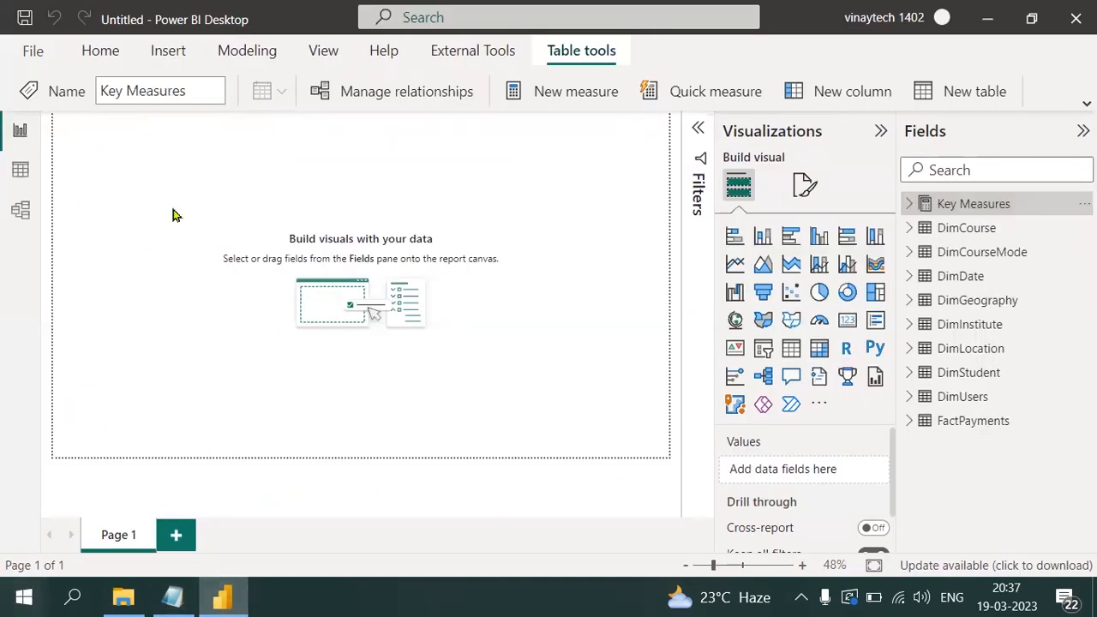
pyautogui.click(180, 597)
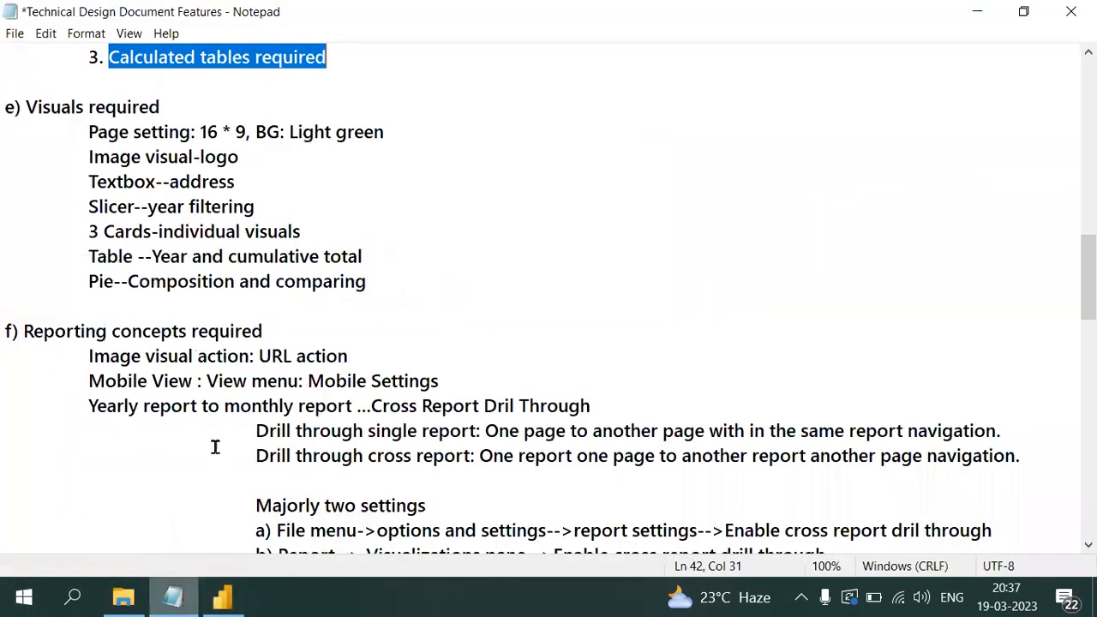
pyautogui.click(86, 133)
pyautogui.moveTo(86, 133); pyautogui.dragTo(394, 128)
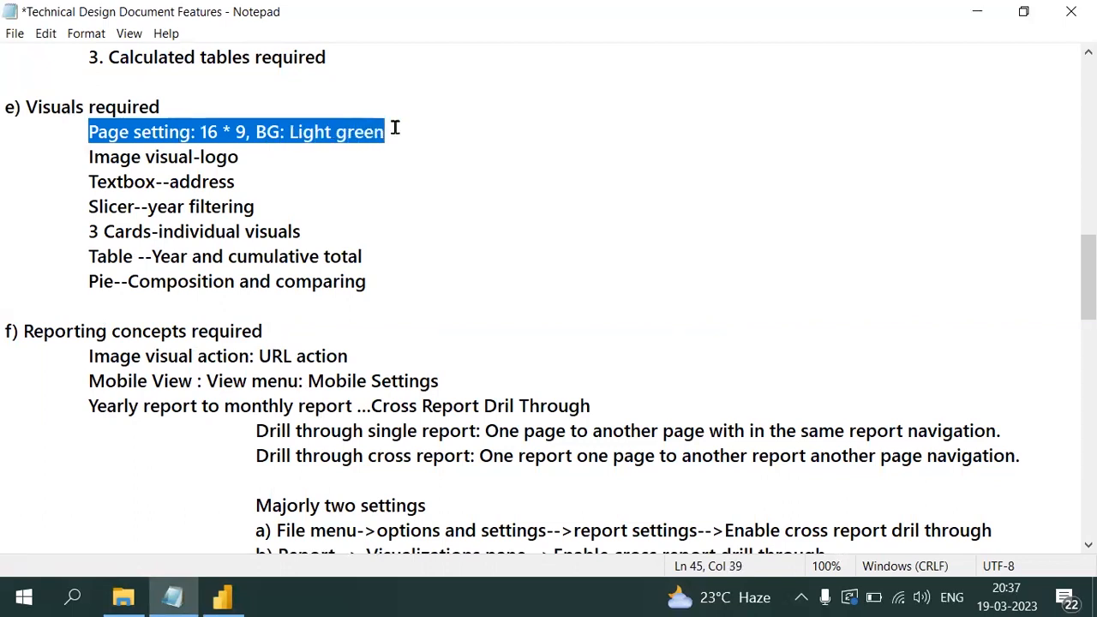
# - Switch back to Power BI Desktop and rename the report page Yearly Report in its page information
pyautogui.click(223, 597)
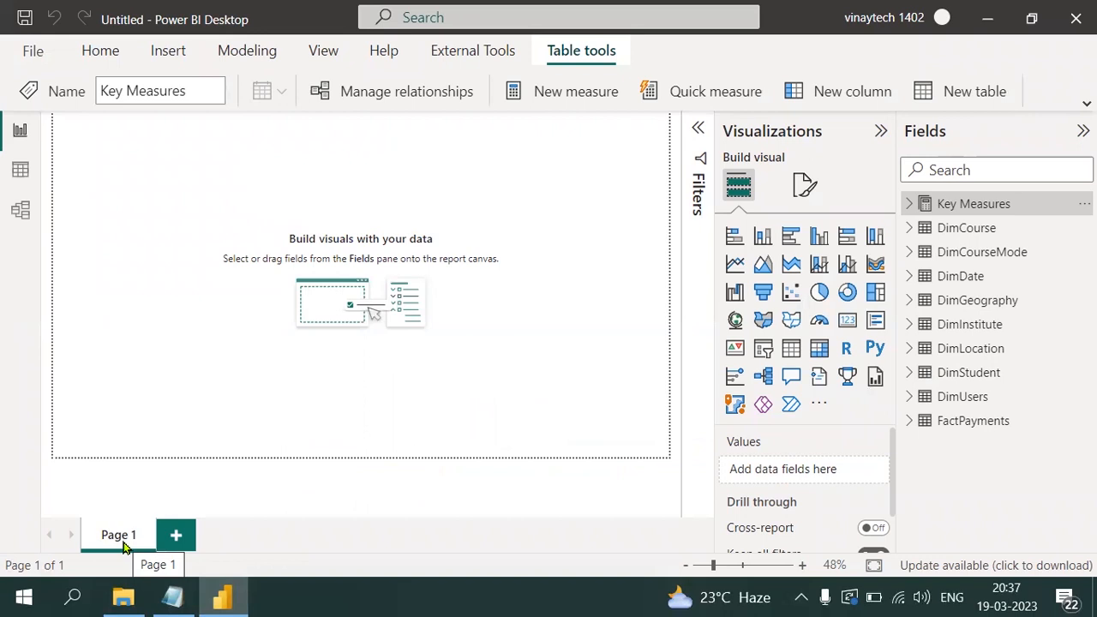
pyautogui.click(799, 200)
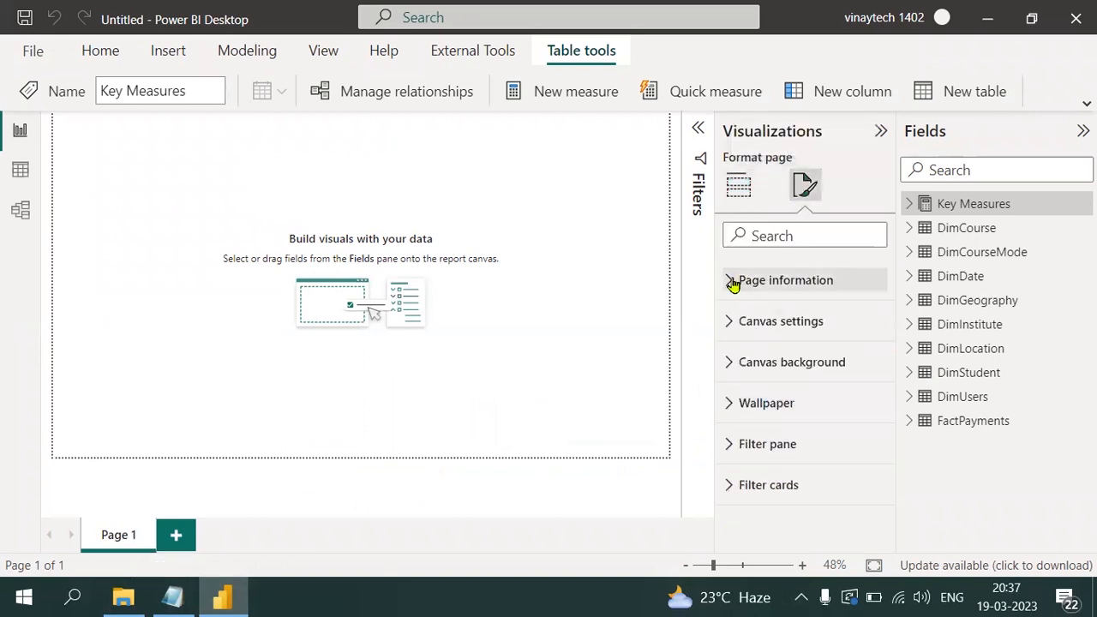
pyautogui.click(731, 283)
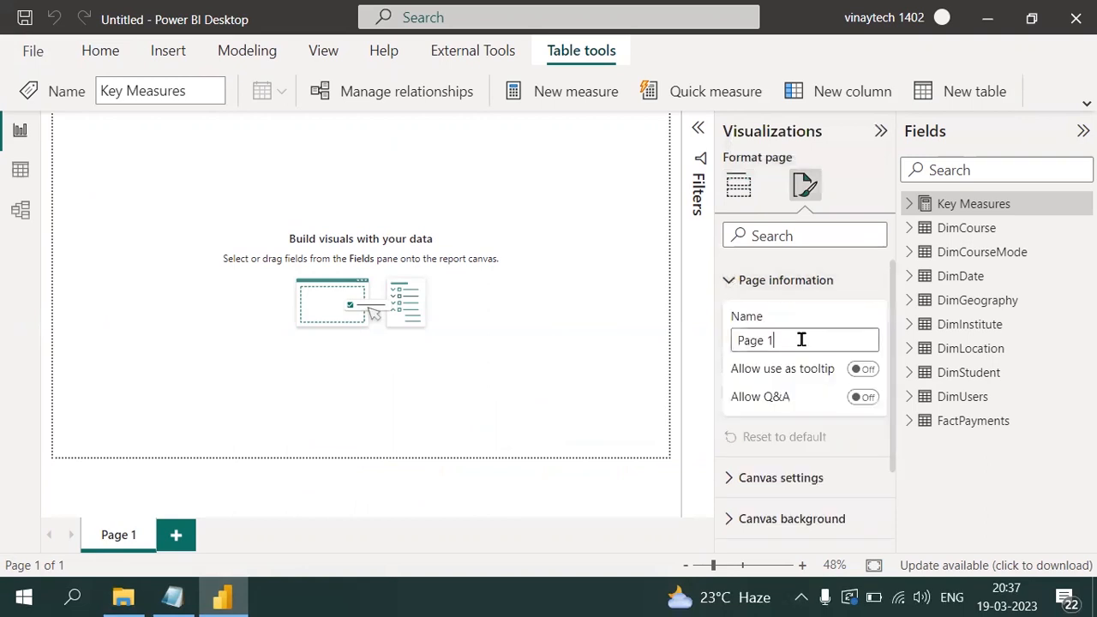
pyautogui.press('BackSpace')
pyautogui.press('BackSpace')
pyautogui.press('BackSpace')
pyautogui.press('BackSpace')
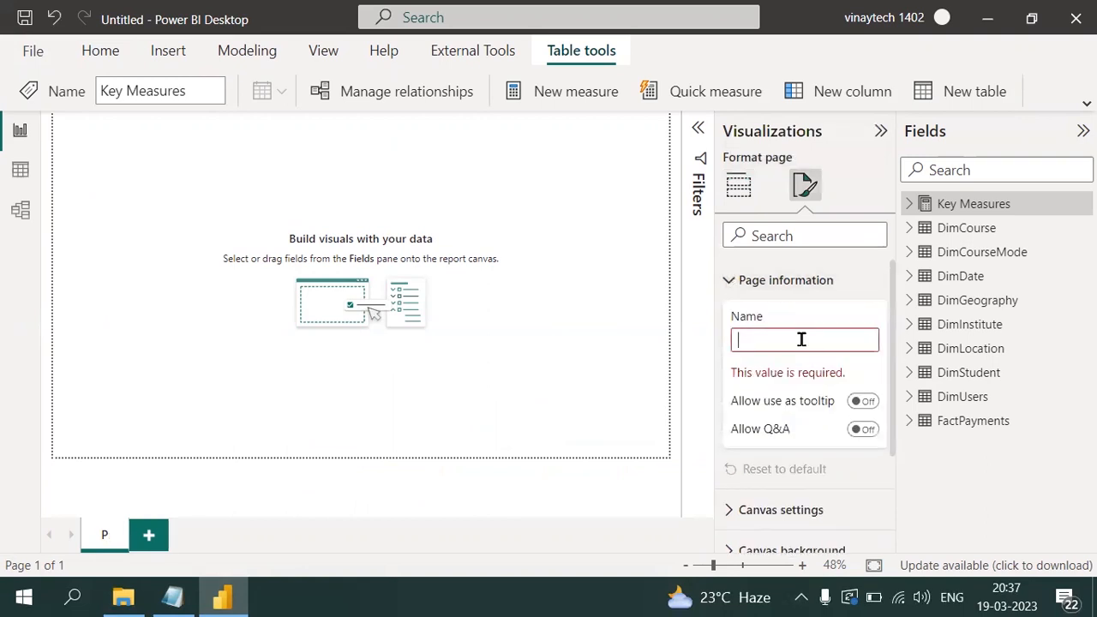
pyautogui.write('Y')
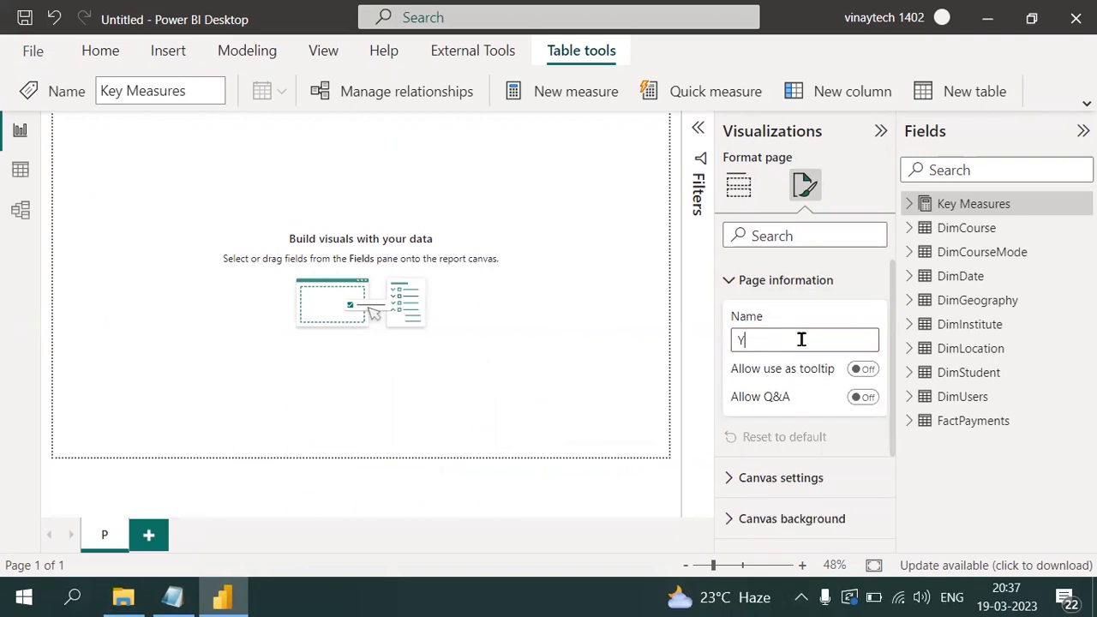
pyautogui.write('early Report')
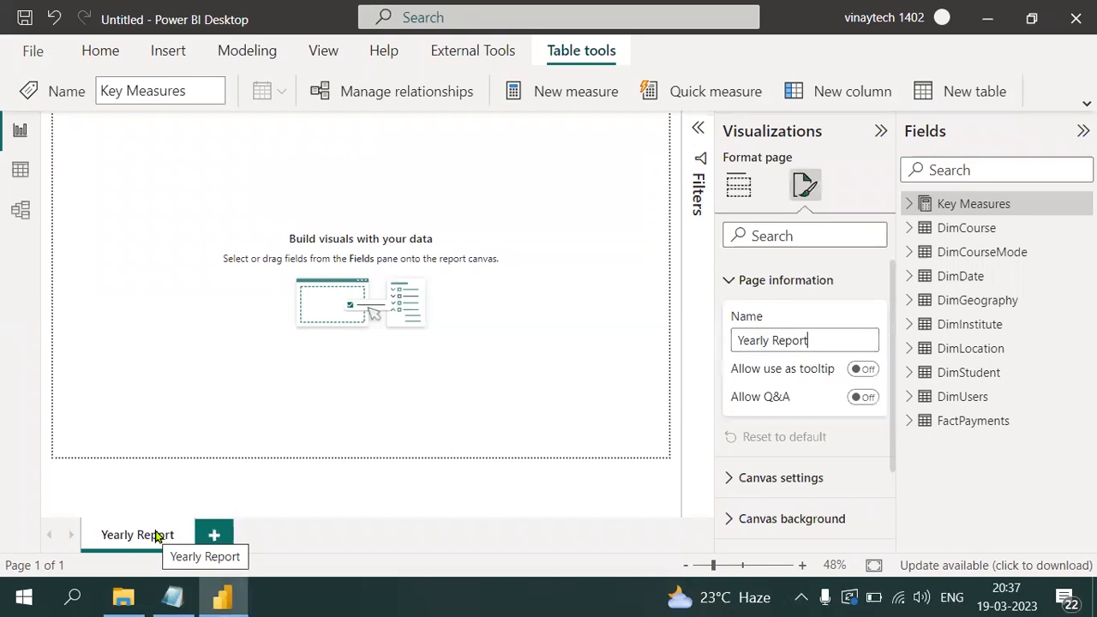
pyautogui.click(727, 280)
# - Check the page's canvas type options against the required 16:9 format and close the canvas settings
pyautogui.click(732, 324)
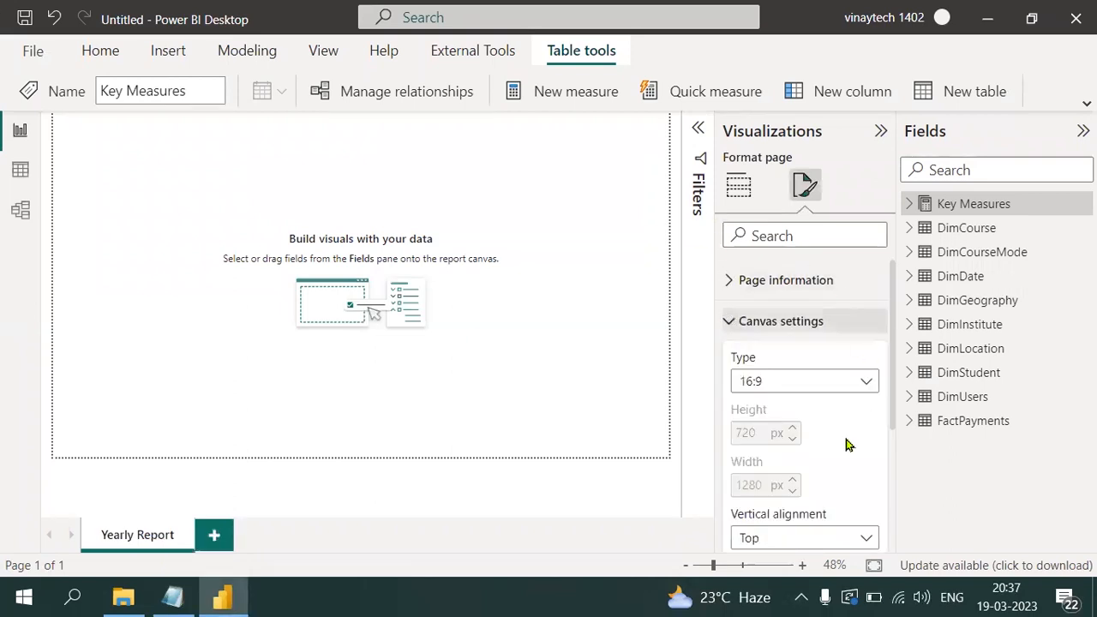
pyautogui.click(809, 386)
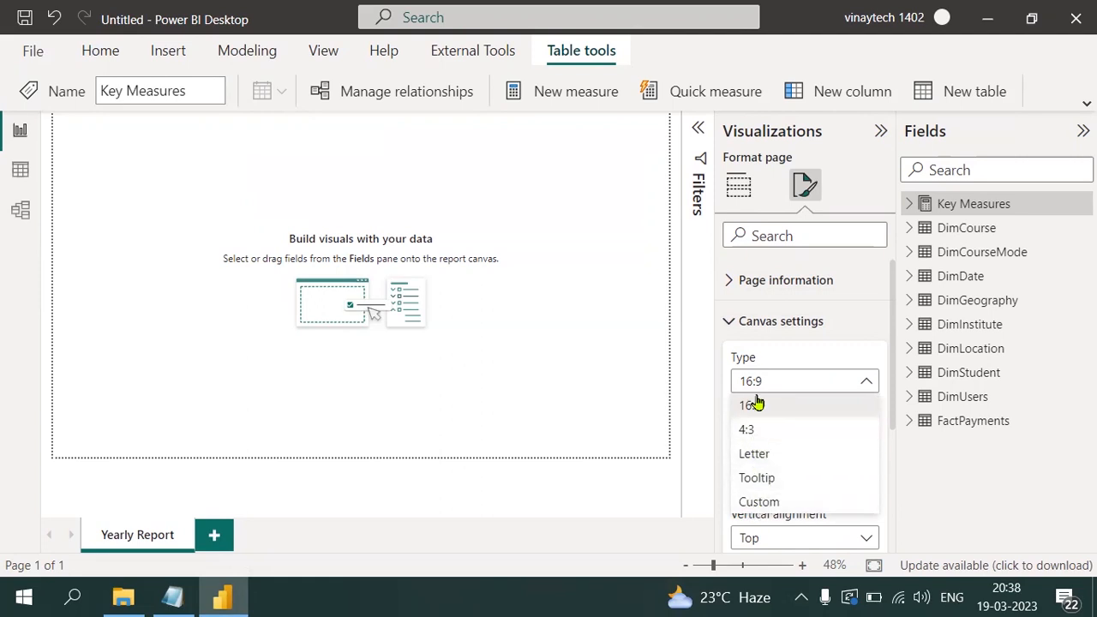
pyautogui.click(868, 383)
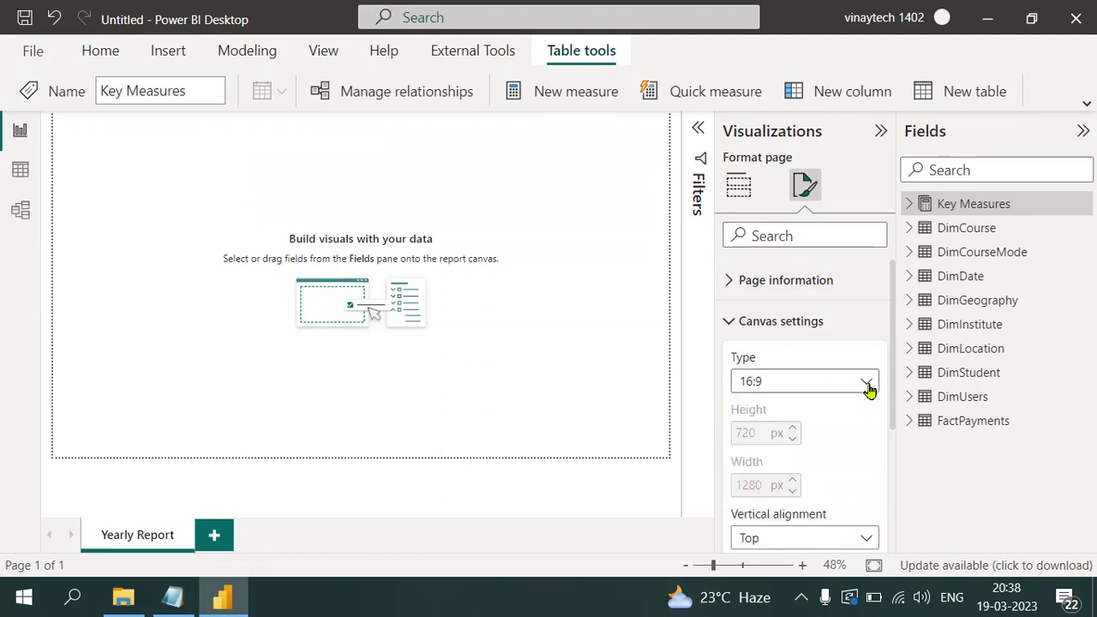
pyautogui.click(729, 324)
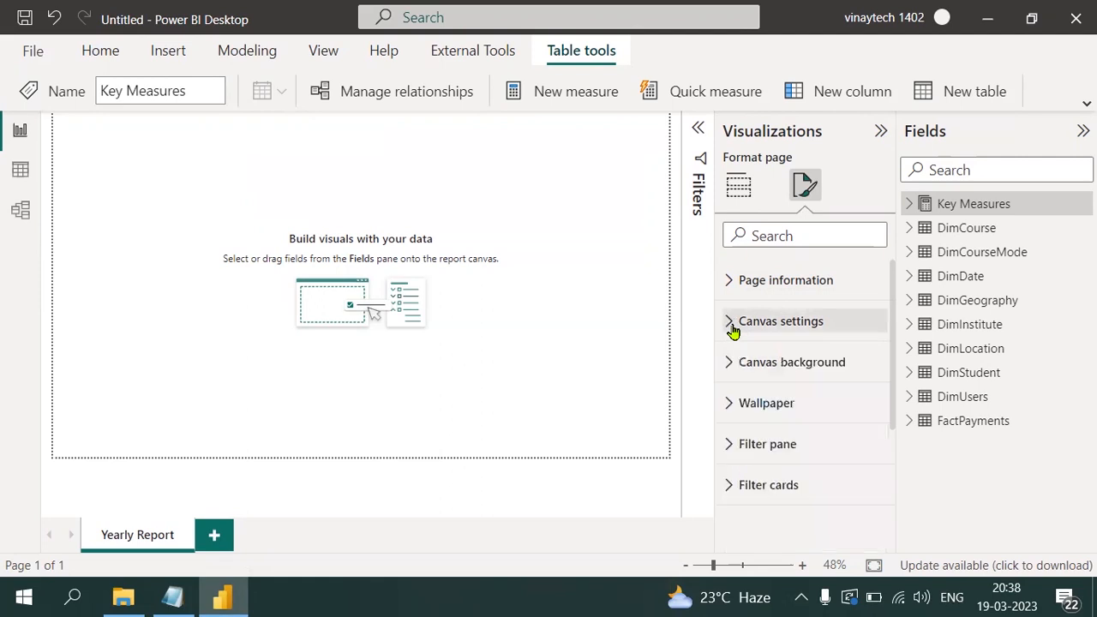
# - Set the canvas background of the Yearly Report page to light green, #C7F9BA
pyautogui.click(728, 361)
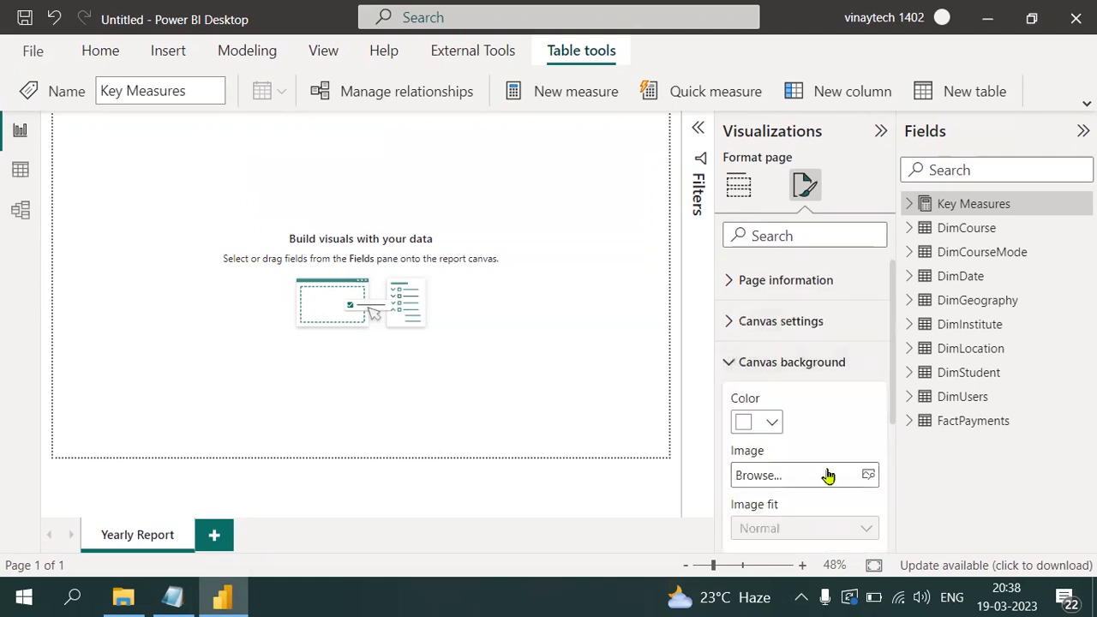
pyautogui.click(772, 421)
pyautogui.click(793, 384)
pyautogui.click(832, 307)
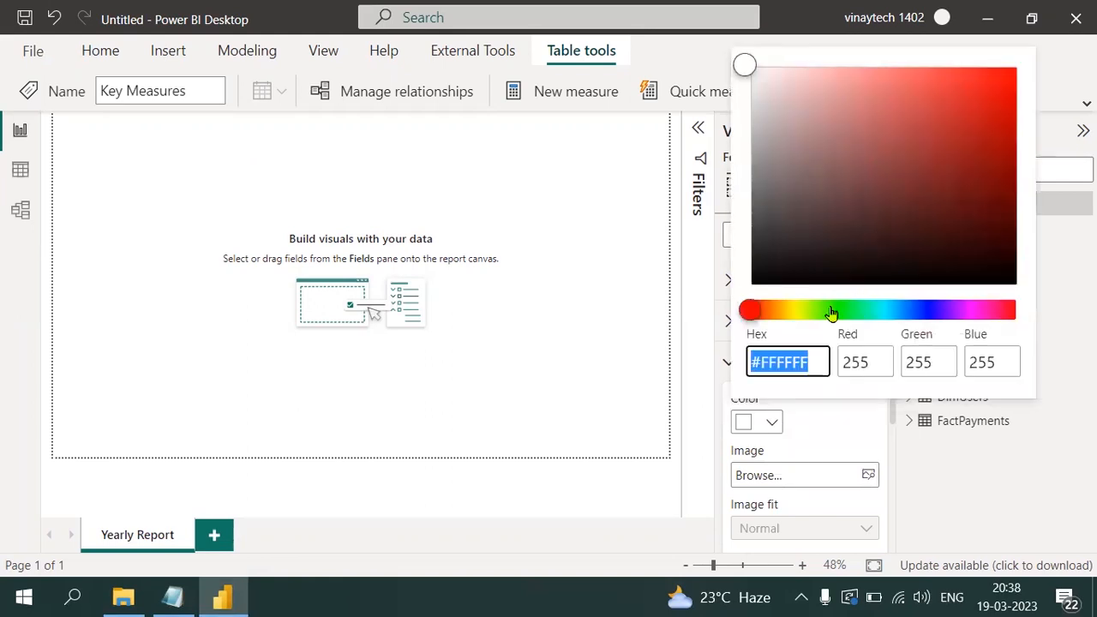
pyautogui.click(812, 73)
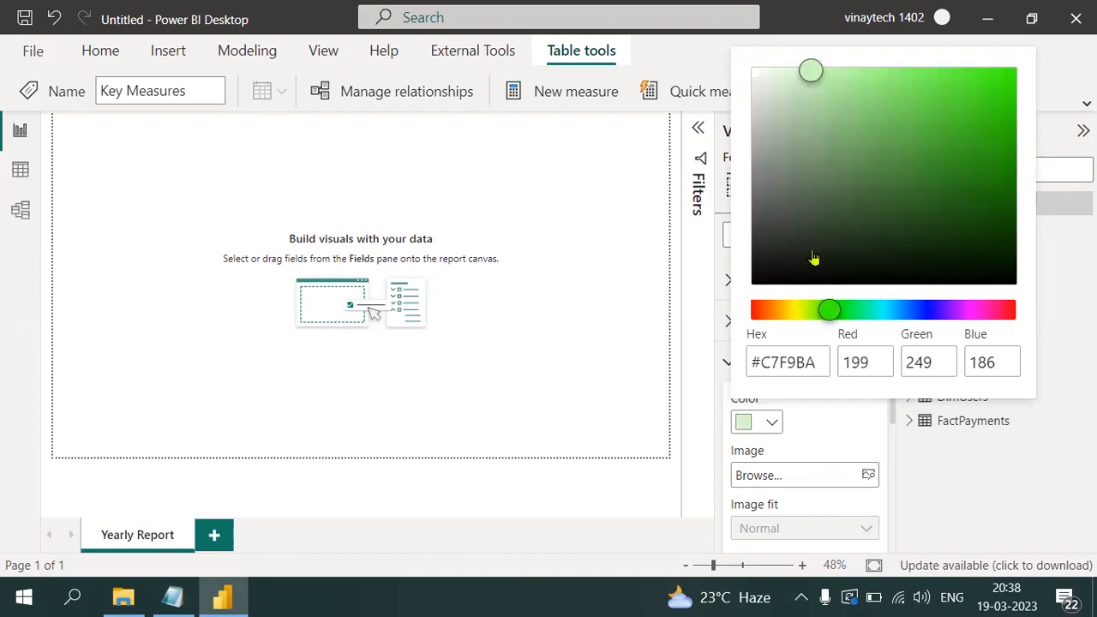
pyautogui.click(962, 497)
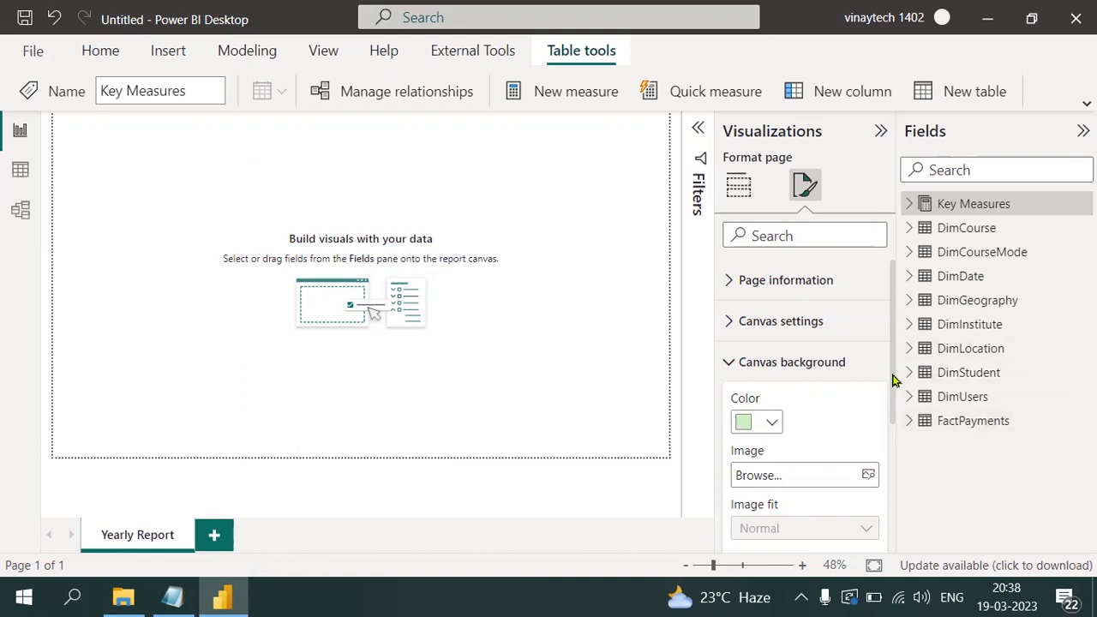
# - Set the canvas background transparency to 0% and collapse the Fields pane to enlarge the canvas
pyautogui.scroll(-3, 897, 420)
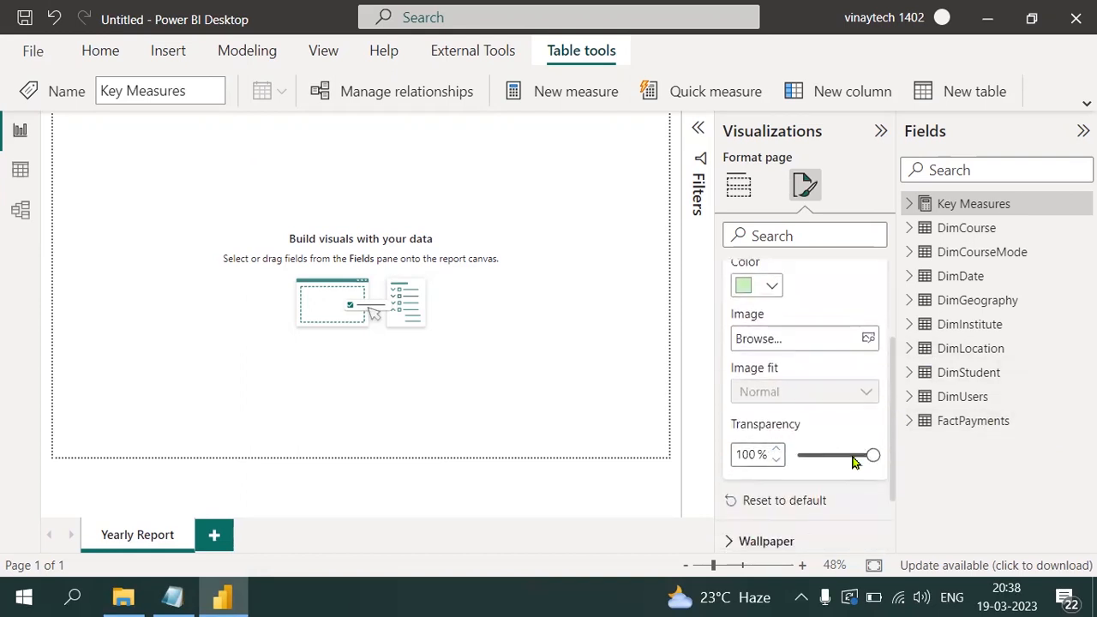
pyautogui.moveTo(871, 454); pyautogui.dragTo(790, 452)
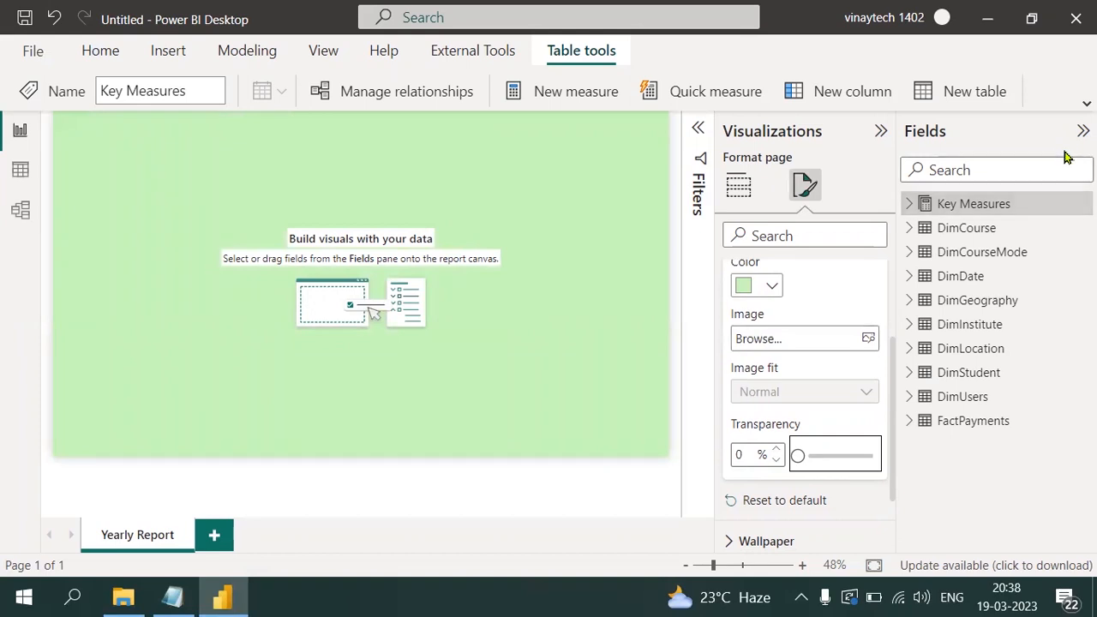
pyautogui.scroll(2, 892, 396)
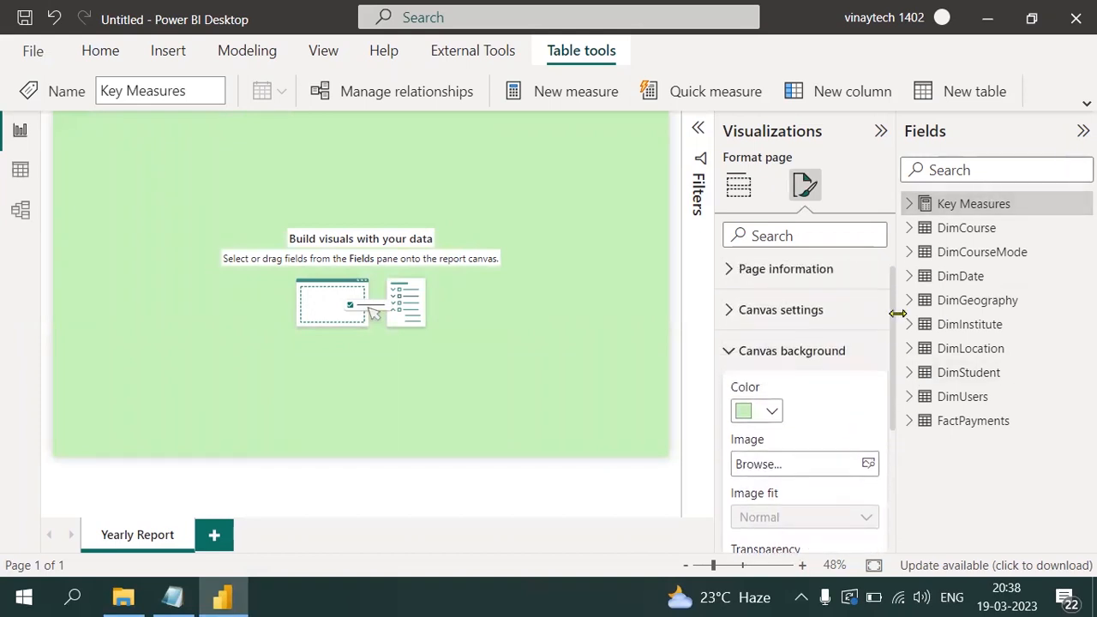
pyautogui.click(728, 367)
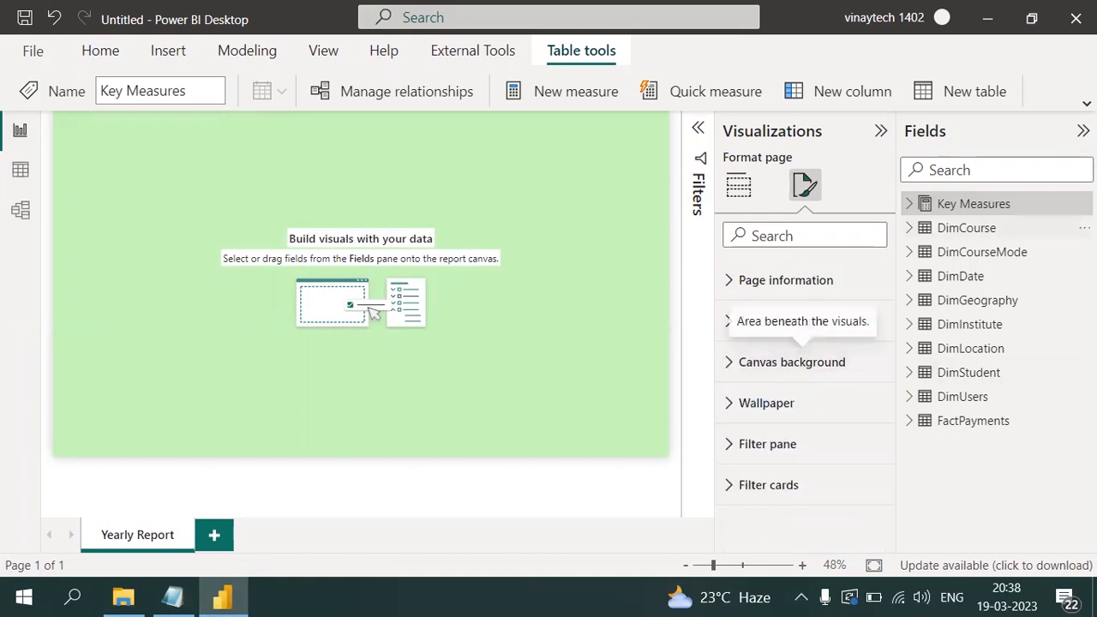
pyautogui.click(1083, 131)
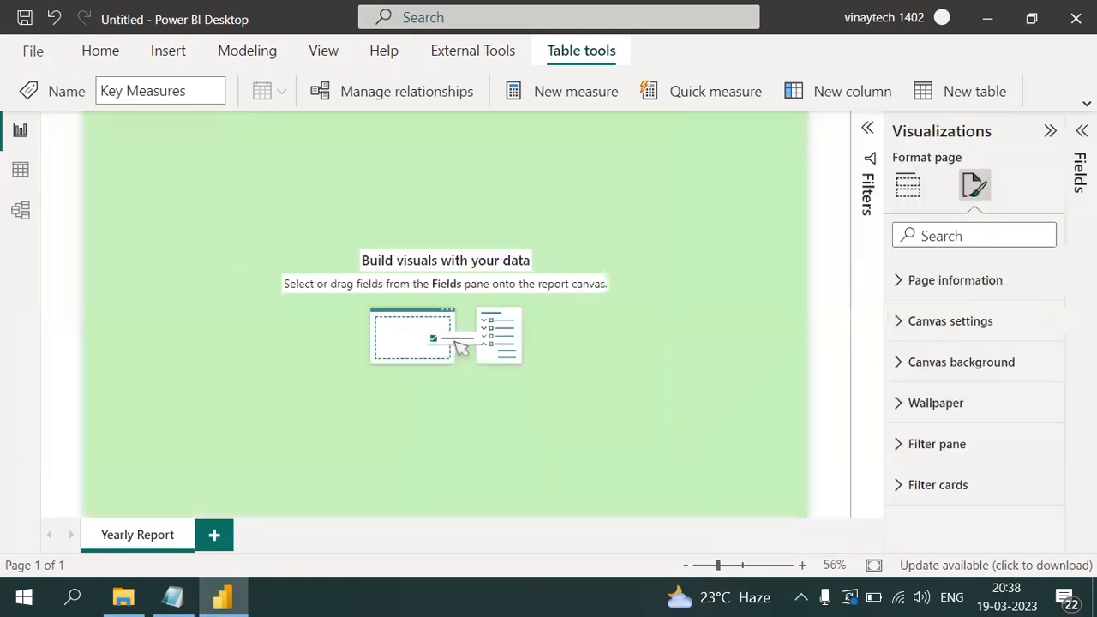
# - Check the visuals required in the Notepad design document and return to Power BI Desktop to show the insertable elements and visual types
pyautogui.click(172, 598)
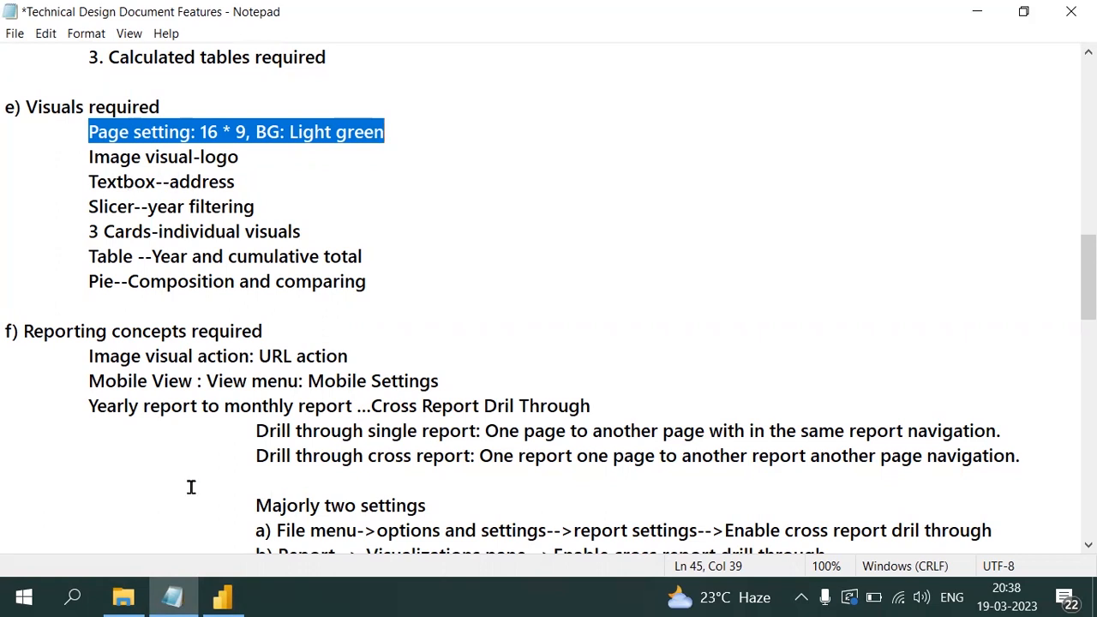
pyautogui.click(222, 598)
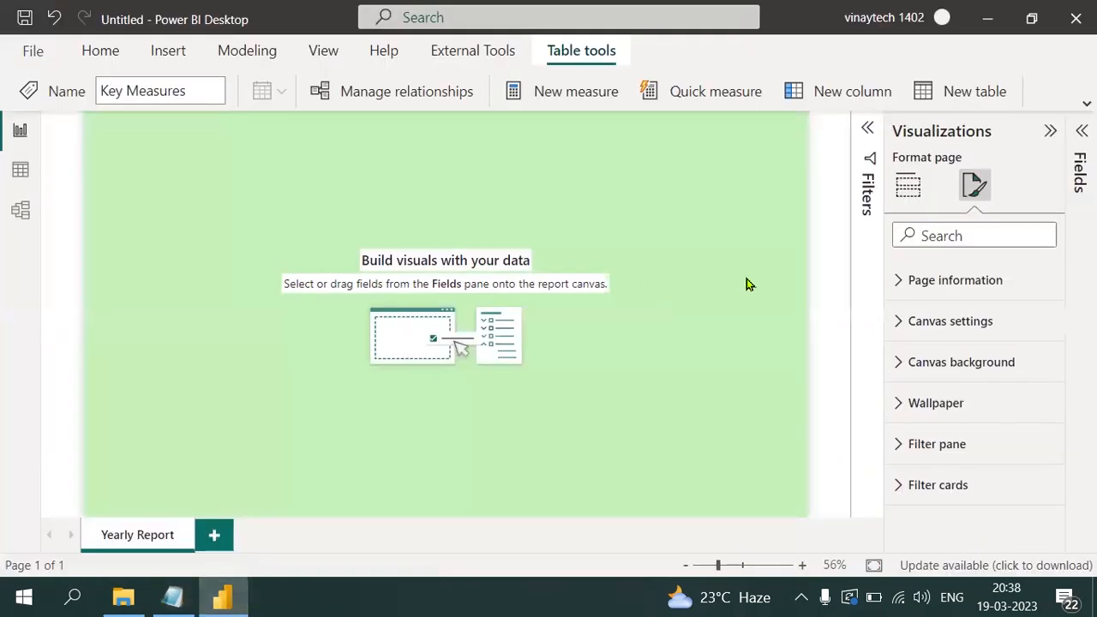
pyautogui.click(179, 58)
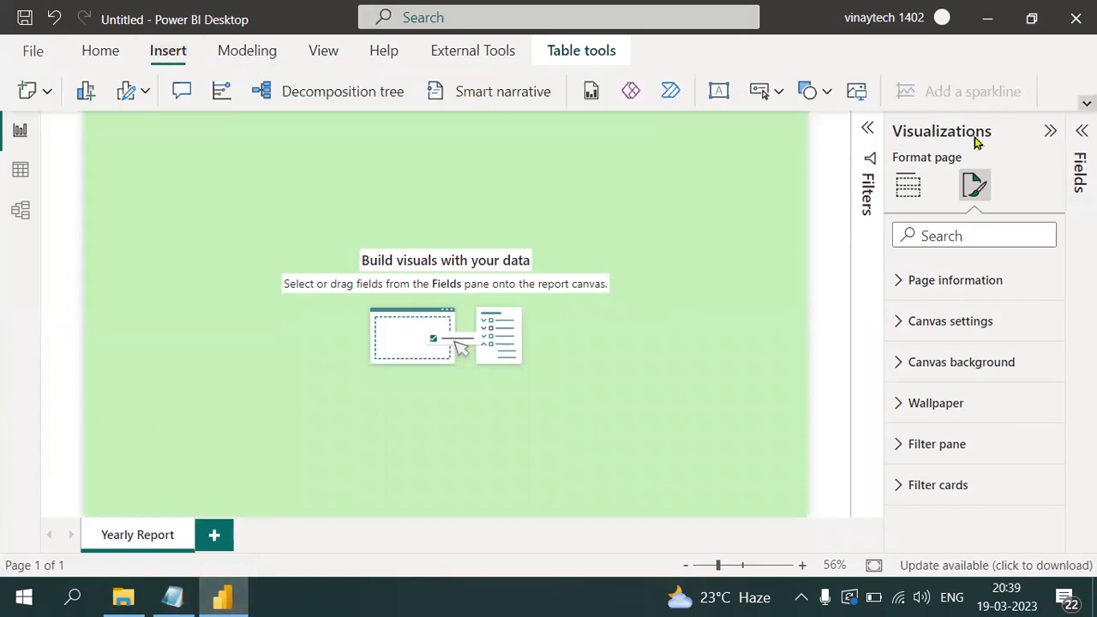
pyautogui.click(1086, 103)
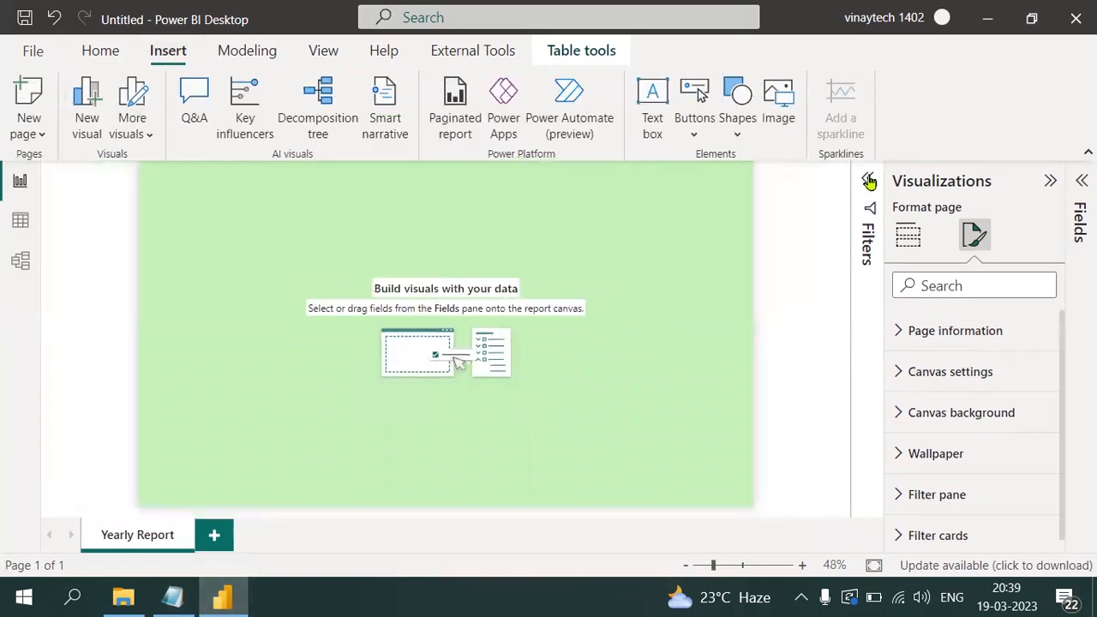
pyautogui.click(868, 181)
pyautogui.click(868, 181)
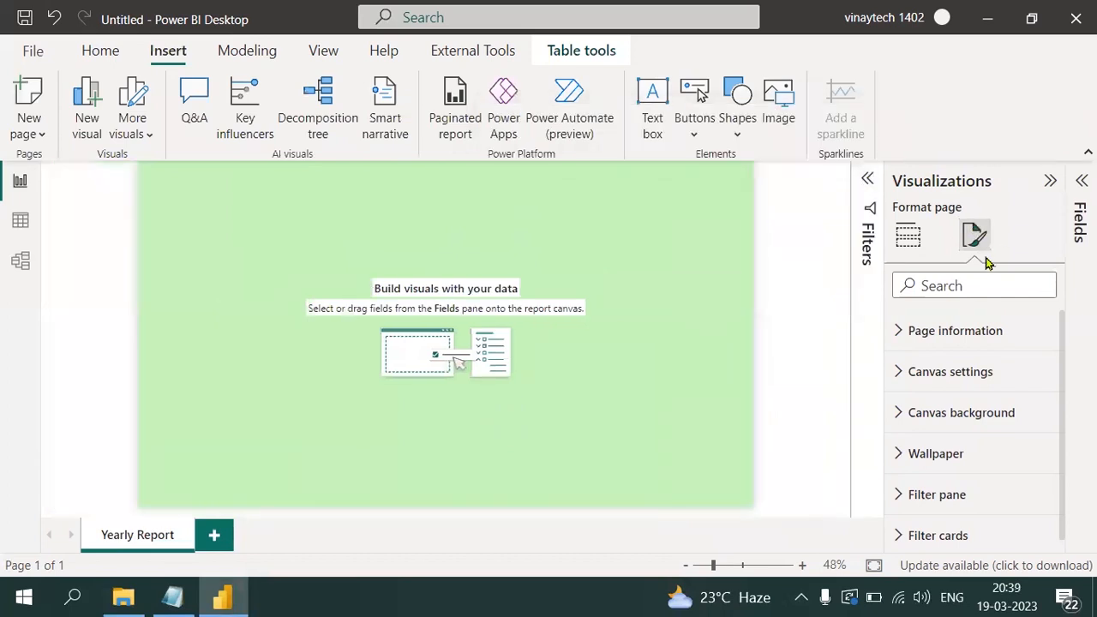
pyautogui.click(908, 235)
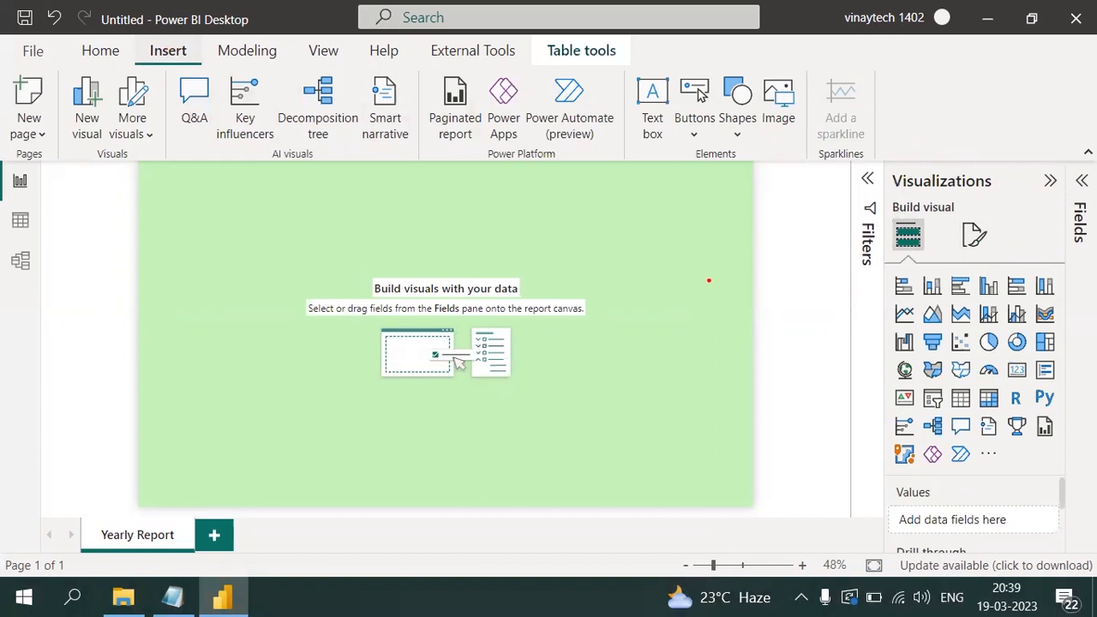
pyautogui.moveTo(196, 39)
pyautogui.mouseDown()
pyautogui.moveTo(102, 50)
pyautogui.moveTo(197, 38)
pyautogui.mouseUp()
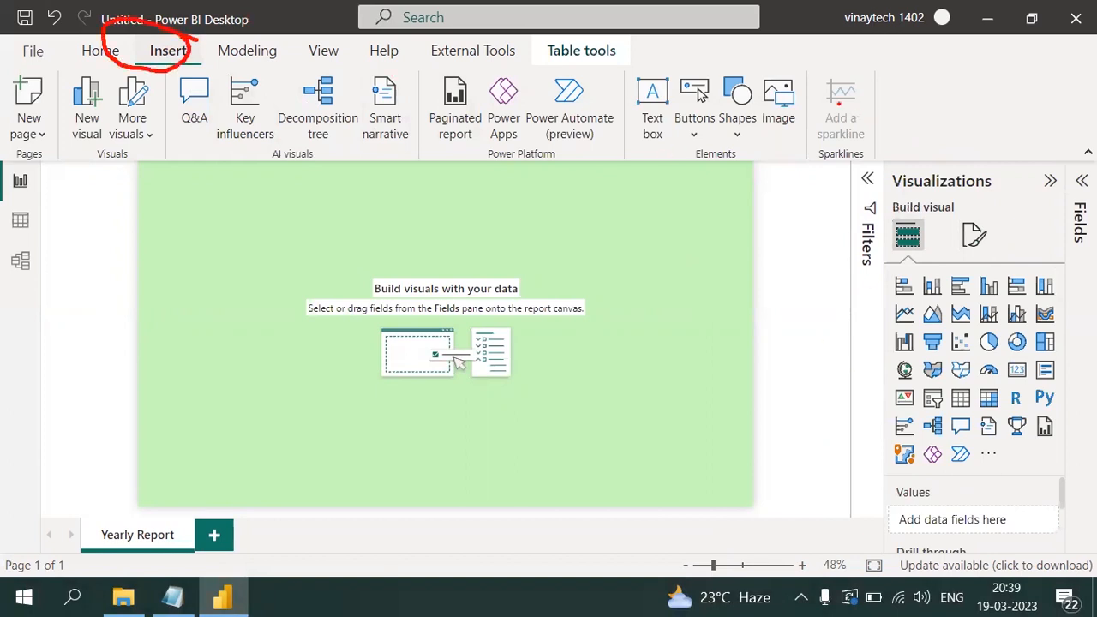
pyautogui.moveTo(837, 102); pyautogui.dragTo(904, 85)
pyautogui.moveTo(1009, 181)
pyautogui.mouseDown()
pyautogui.moveTo(913, 144)
pyautogui.moveTo(909, 201)
pyautogui.moveTo(1007, 178)
pyautogui.mouseUp()
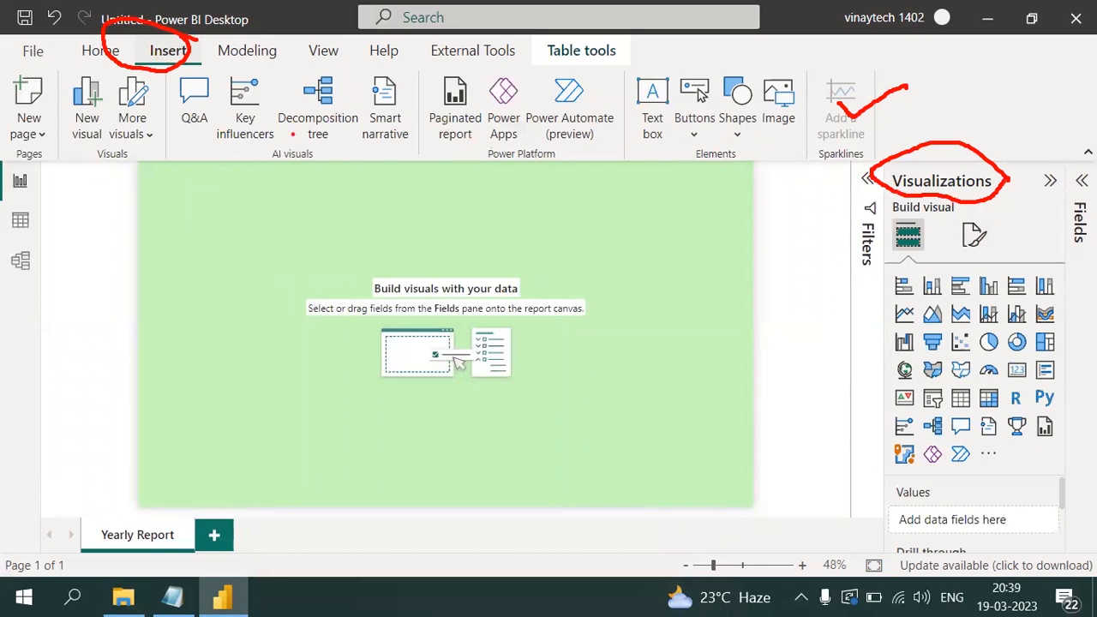
pyautogui.moveTo(300, 137)
pyautogui.mouseDown()
pyautogui.moveTo(240, 142)
pyautogui.moveTo(313, 145)
pyautogui.mouseUp()
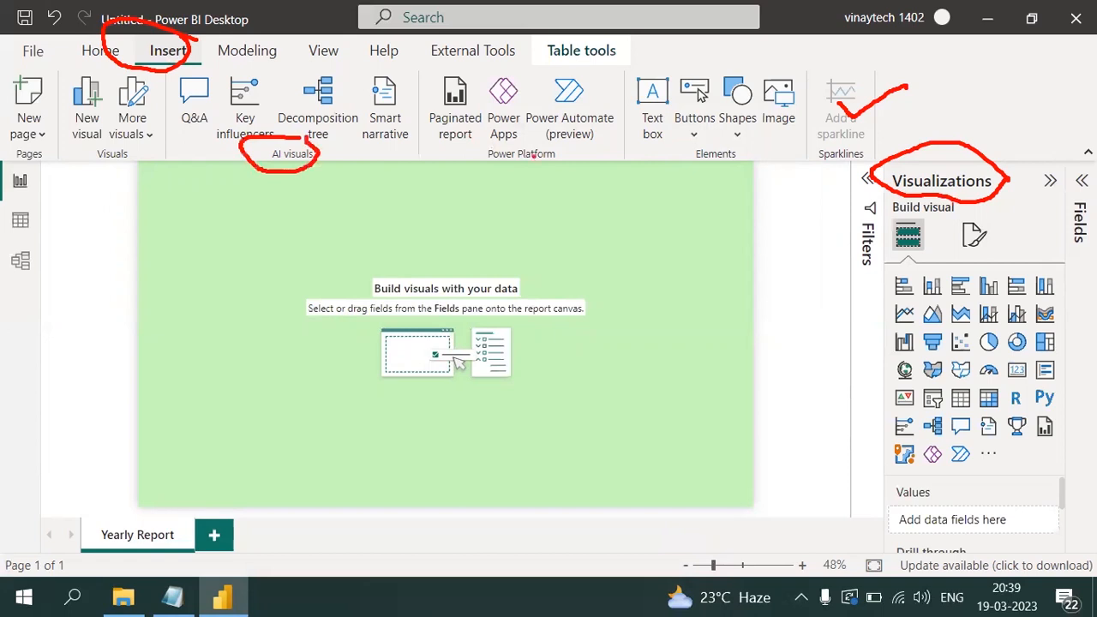
pyautogui.moveTo(573, 154)
pyautogui.mouseDown()
pyautogui.moveTo(502, 144)
pyautogui.moveTo(548, 175)
pyautogui.moveTo(578, 148)
pyautogui.mouseUp()
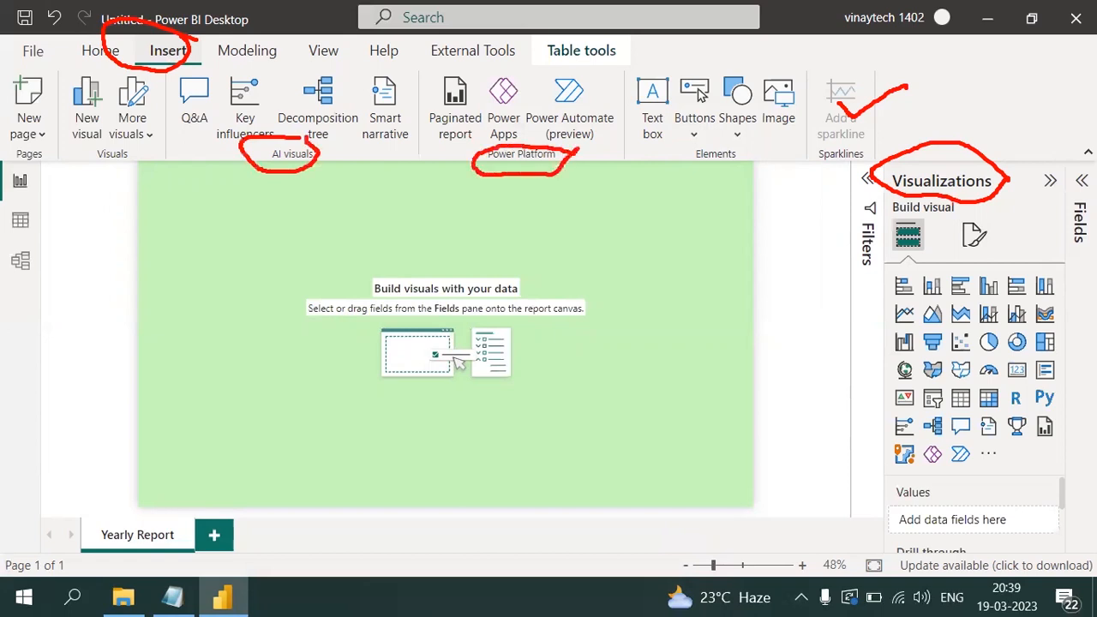
pyautogui.moveTo(747, 127)
pyautogui.mouseDown()
pyautogui.moveTo(706, 124)
pyautogui.moveTo(747, 179)
pyautogui.moveTo(736, 131)
pyautogui.mouseUp()
pyautogui.moveTo(868, 301); pyautogui.dragTo(985, 386)
pyautogui.moveTo(848, 390); pyautogui.dragTo(980, 345)
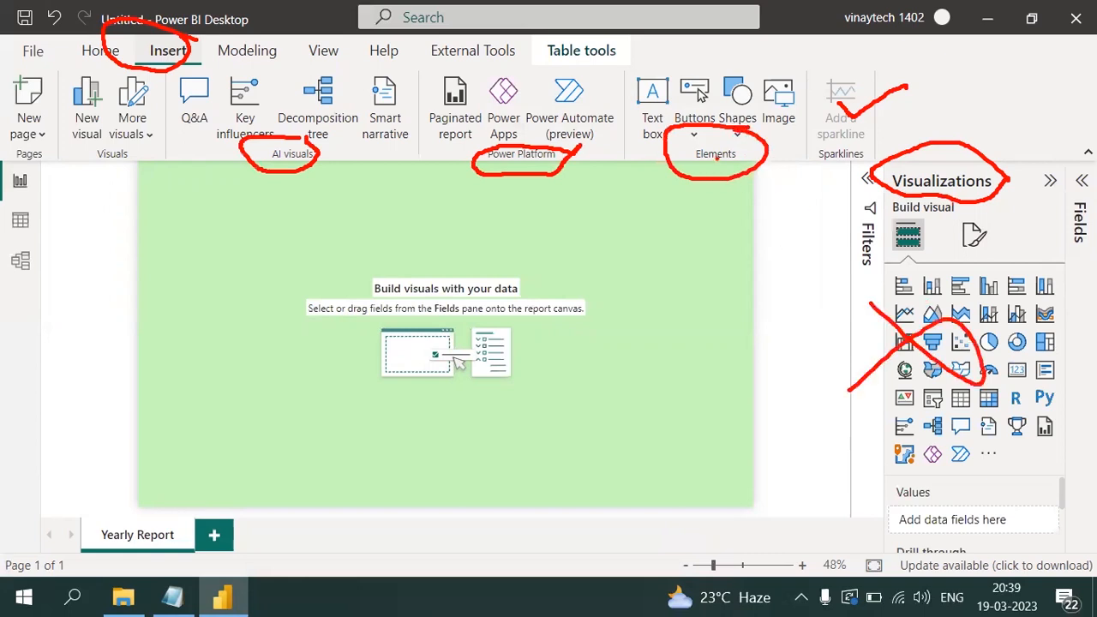
pyautogui.moveTo(773, 83); pyautogui.dragTo(817, 25)
pyautogui.moveTo(733, 78); pyautogui.dragTo(770, 34)
pyautogui.moveTo(642, 91); pyautogui.dragTo(688, 43)
pyautogui.click(685, 62)
pyautogui.moveTo(681, 87); pyautogui.dragTo(733, 51)
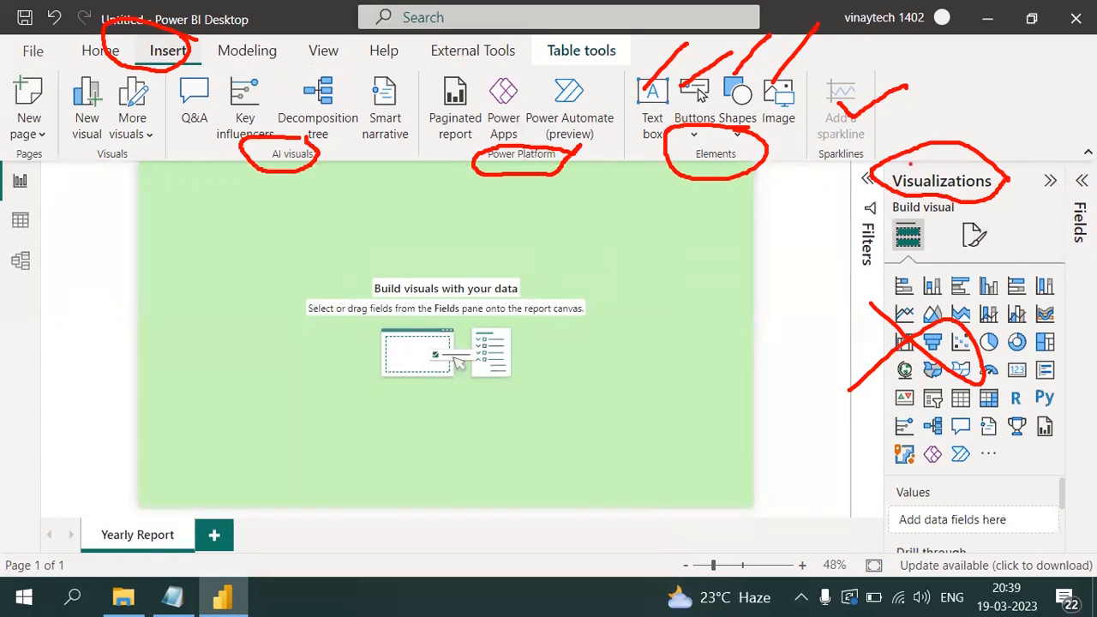
pyautogui.press('Escape')
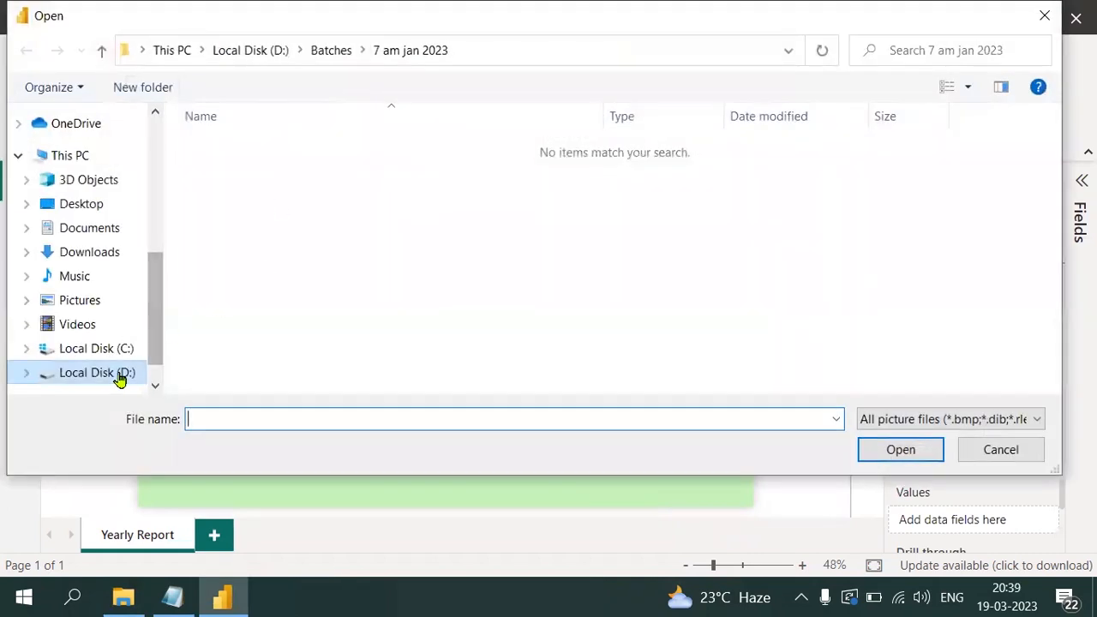
# - Insert the company logo image from the nested Images folder of VINAYTECH_POWER BI_FILES_DATABASES_BACKUP_RESTORE_DOC on Local Disk (D:)
pyautogui.click(120, 377)
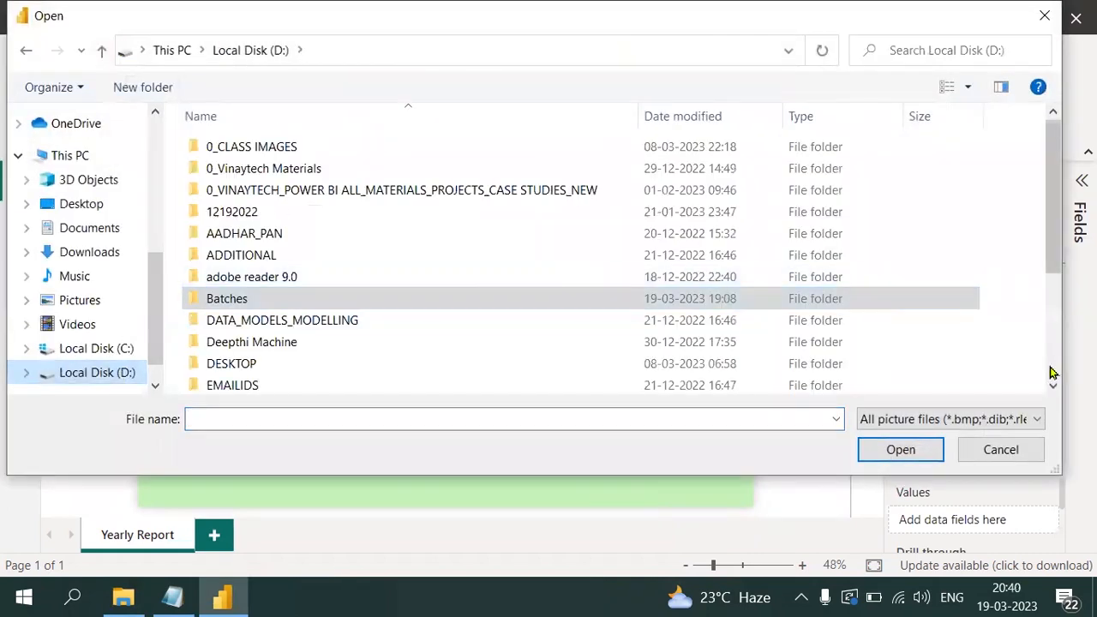
pyautogui.scroll(-3, 441, 349)
pyautogui.doubleClick(399, 362)
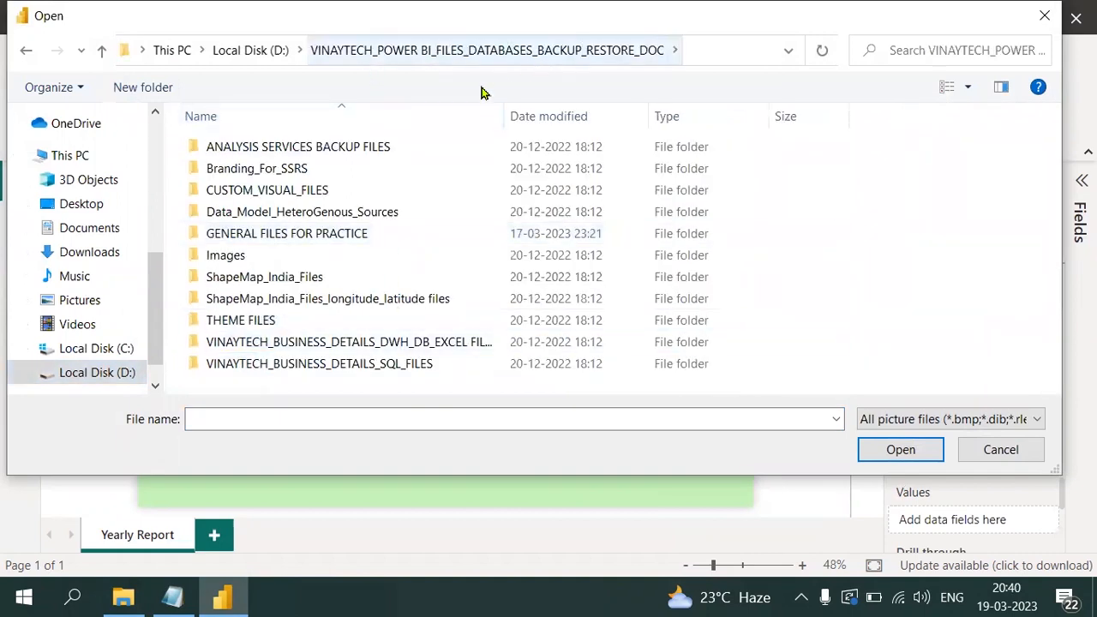
pyautogui.doubleClick(247, 262)
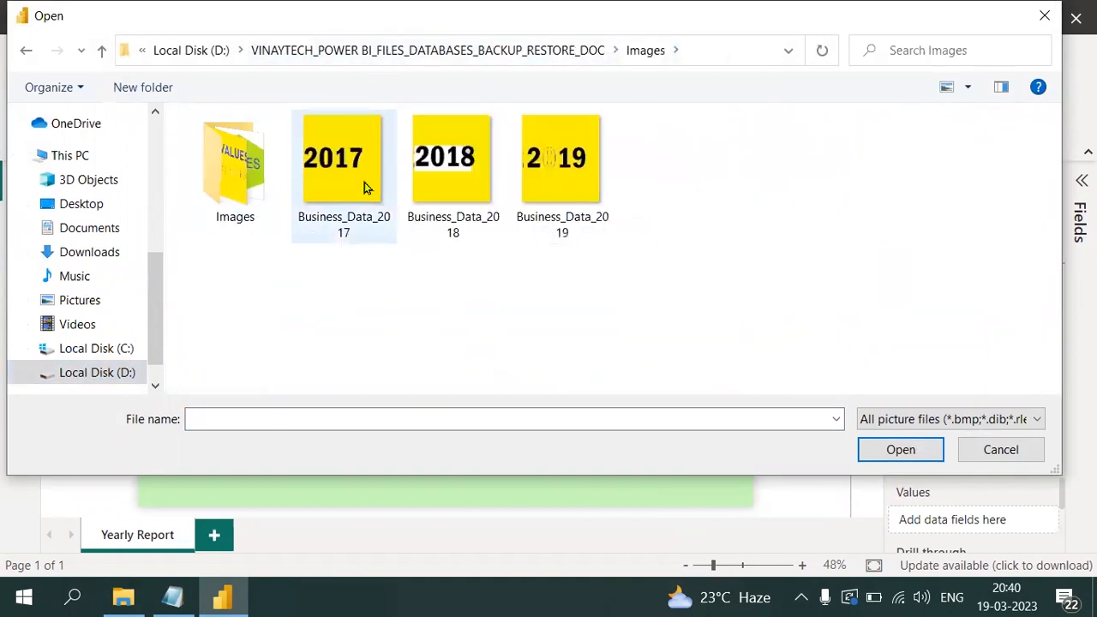
pyautogui.doubleClick(236, 189)
pyautogui.doubleClick(556, 195)
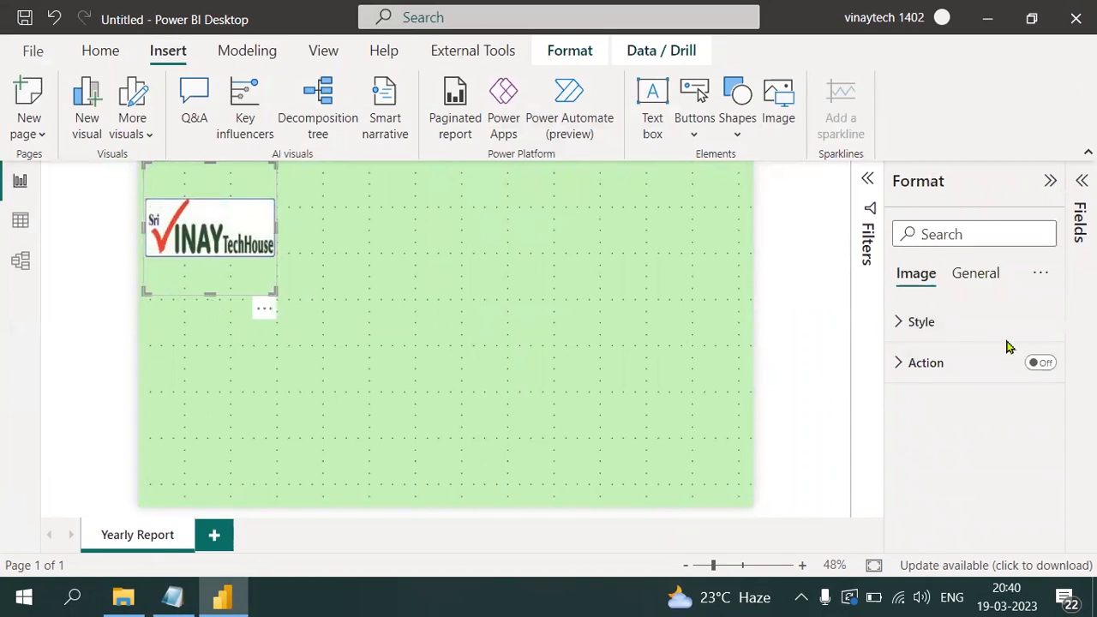
pyautogui.moveTo(1006, 339)
pyautogui.mouseDown()
pyautogui.moveTo(955, 164)
pyautogui.moveTo(911, 202)
pyautogui.moveTo(964, 182)
pyautogui.mouseUp()
pyautogui.moveTo(274, 211)
pyautogui.mouseDown()
pyautogui.moveTo(539, 261)
pyautogui.moveTo(822, 286)
pyautogui.mouseUp()
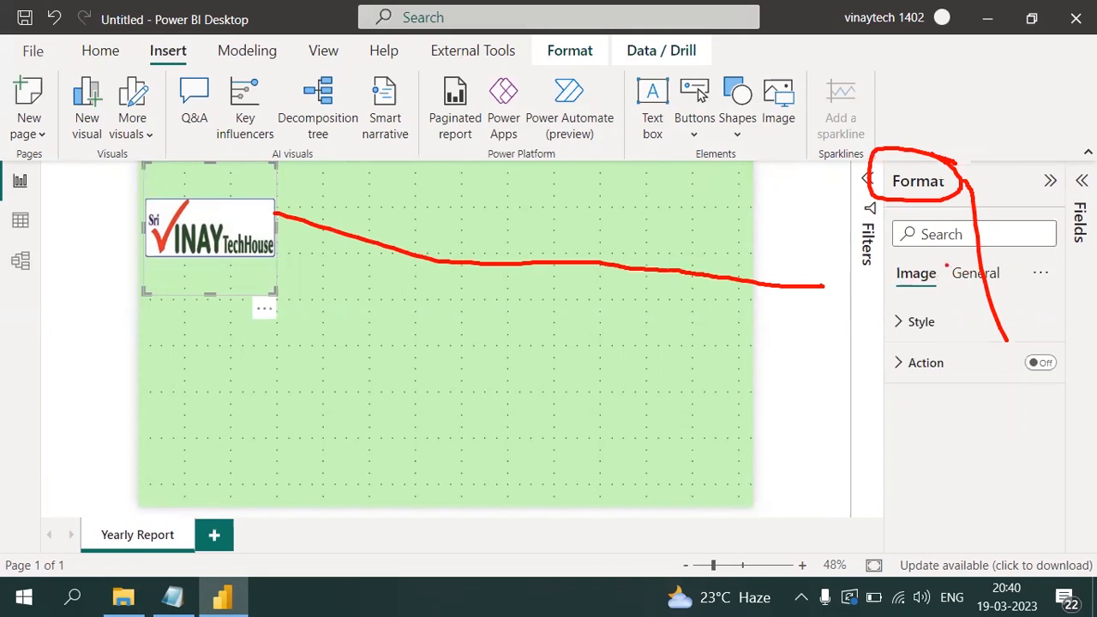
pyautogui.moveTo(936, 266)
pyautogui.mouseDown()
pyautogui.moveTo(896, 297)
pyautogui.moveTo(932, 264)
pyautogui.mouseUp()
pyautogui.moveTo(824, 286); pyautogui.dragTo(883, 289)
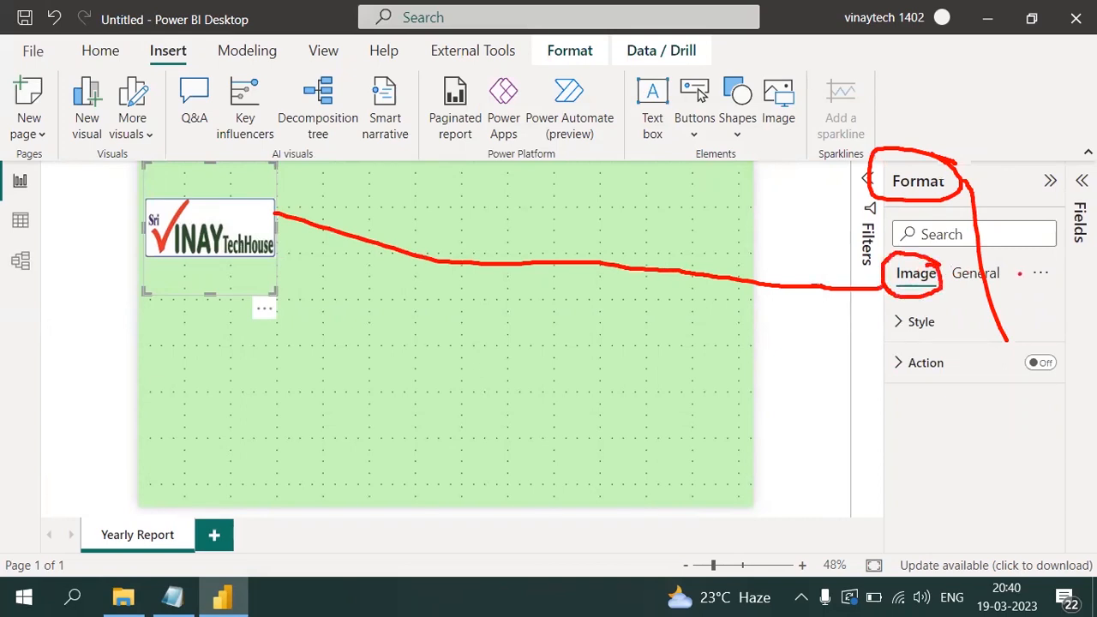
pyautogui.moveTo(1017, 273)
pyautogui.mouseDown()
pyautogui.moveTo(965, 257)
pyautogui.moveTo(994, 309)
pyautogui.moveTo(1009, 264)
pyautogui.mouseUp()
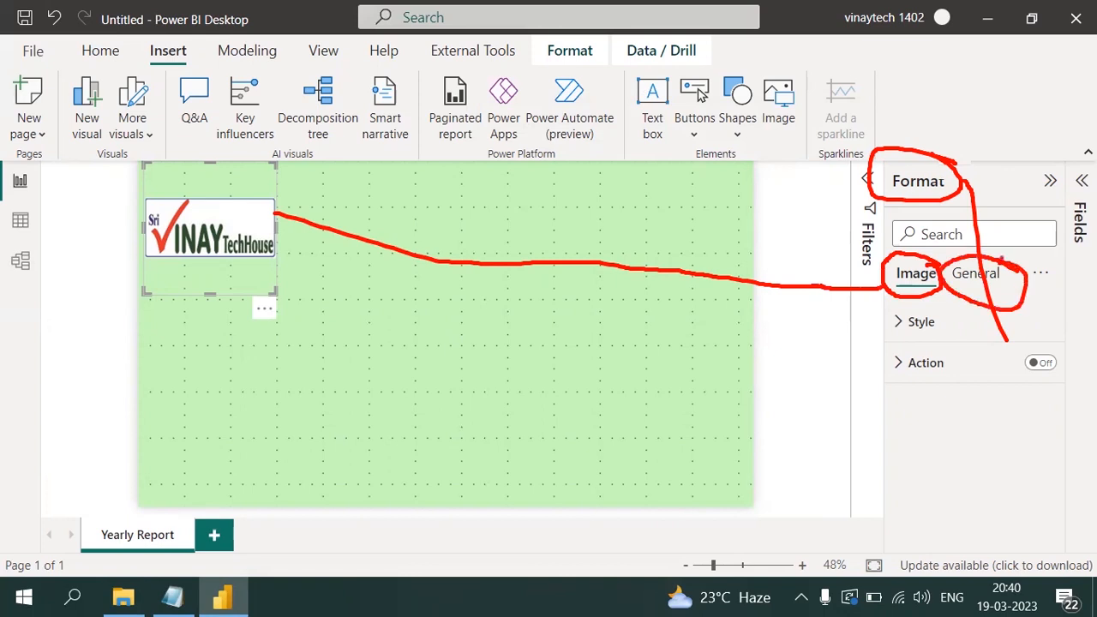
pyautogui.moveTo(874, 244)
pyautogui.mouseDown()
pyautogui.moveTo(888, 260)
pyautogui.moveTo(924, 232)
pyautogui.moveTo(1013, 225)
pyautogui.mouseUp()
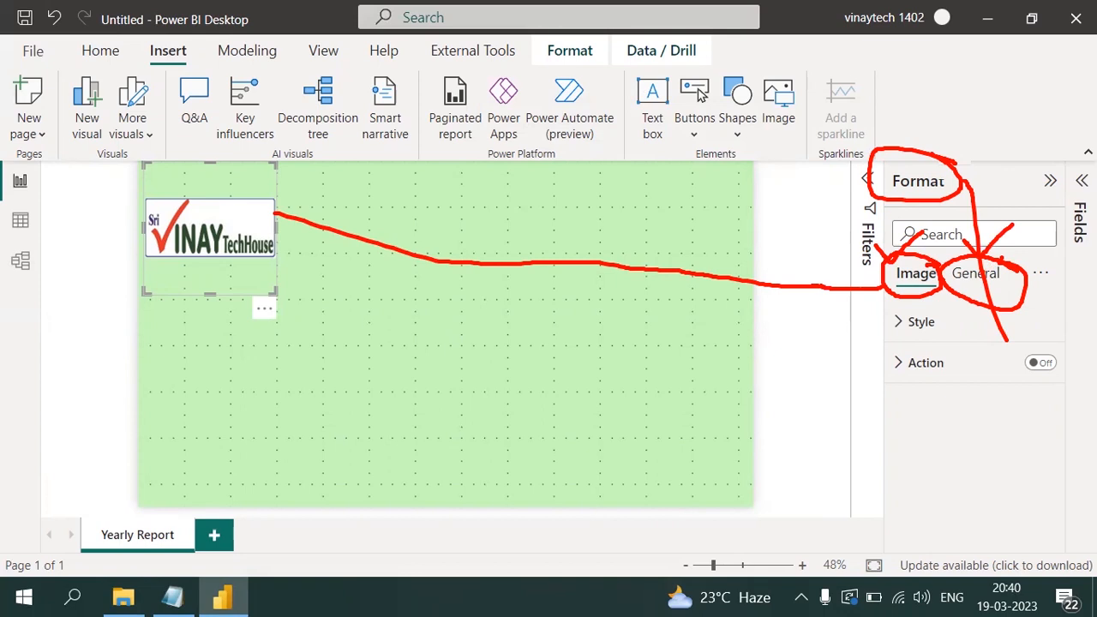
pyautogui.press('Escape')
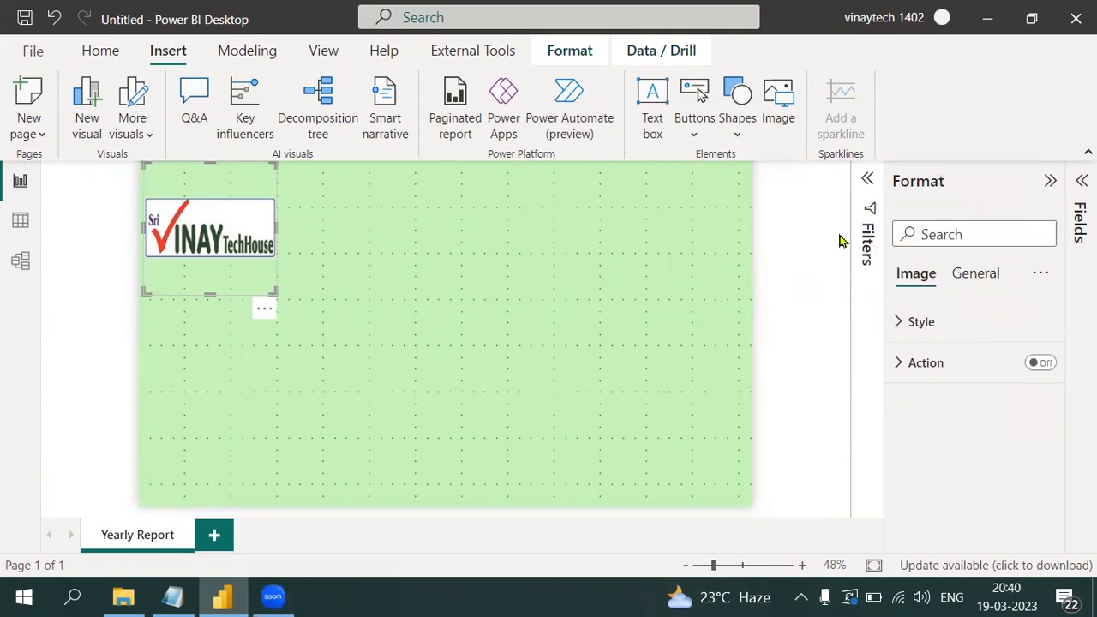
# - Set the logo image's scaling to Fit and shorten it to a narrow banner in the page's upper-left corner
pyautogui.click(900, 328)
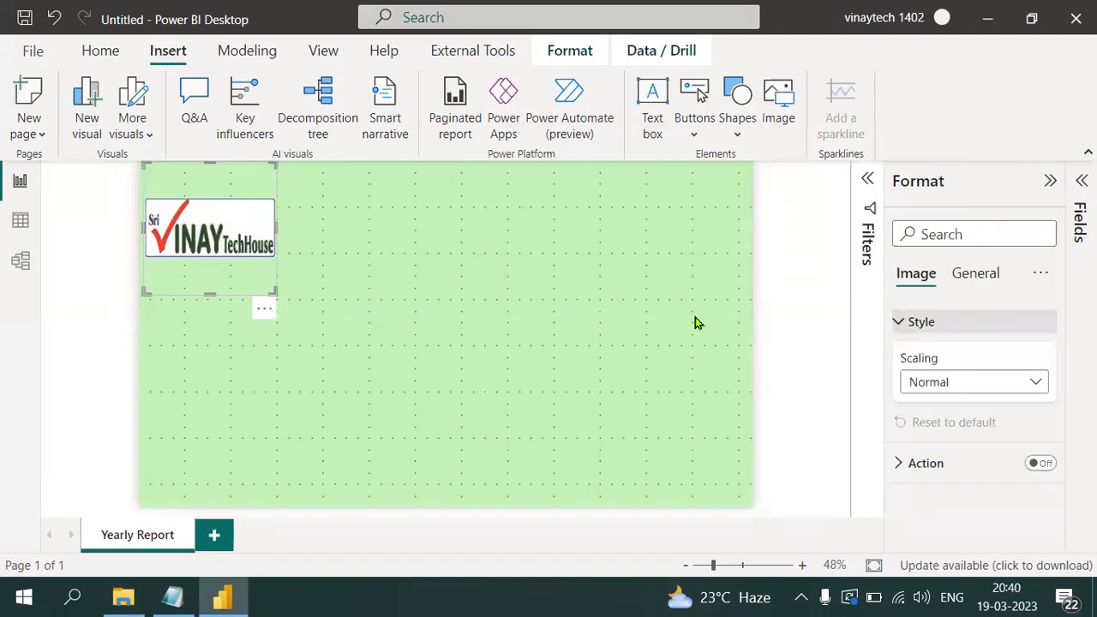
pyautogui.click(940, 393)
pyautogui.click(953, 433)
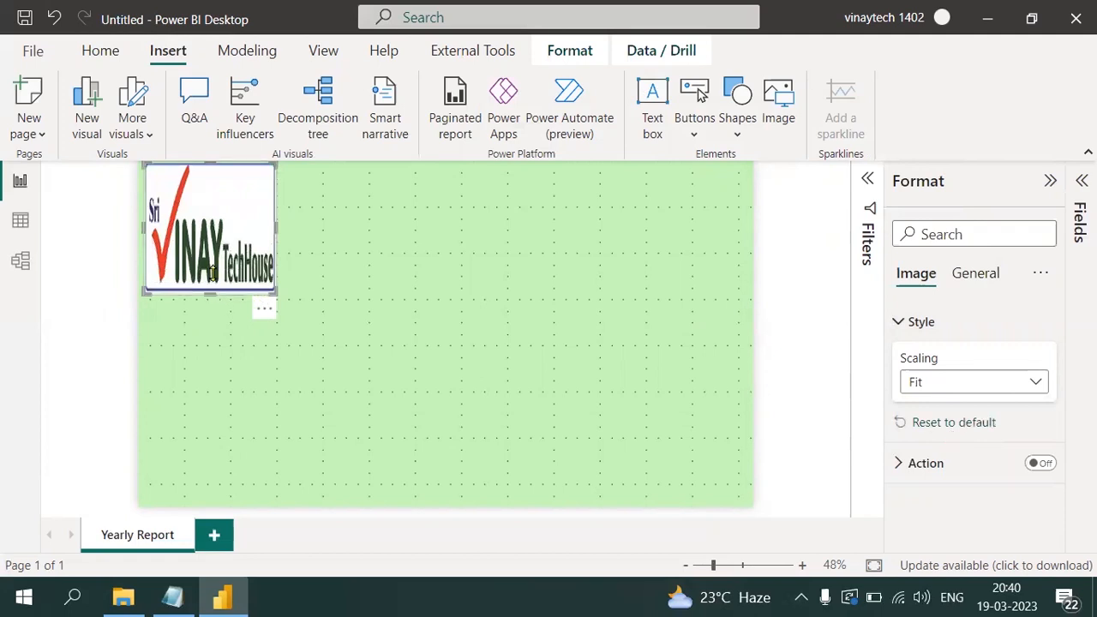
pyautogui.moveTo(210, 294); pyautogui.dragTo(227, 210)
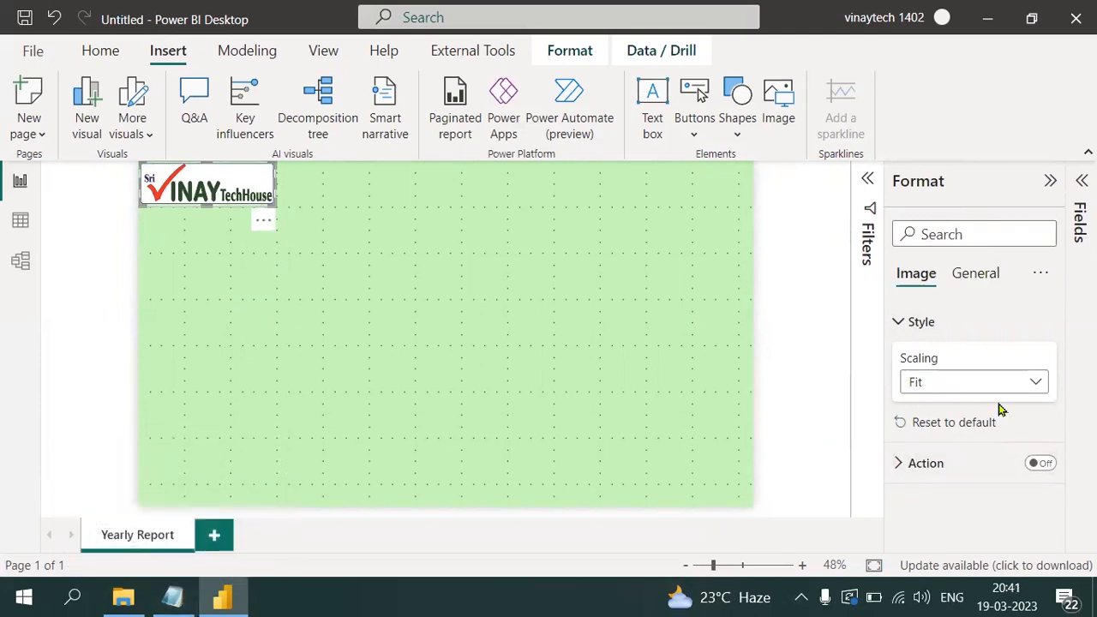
# - Switch to the Notepad design document, highlight the image visual action requirement under reporting concepts, and return to Power BI Desktop
pyautogui.click(172, 597)
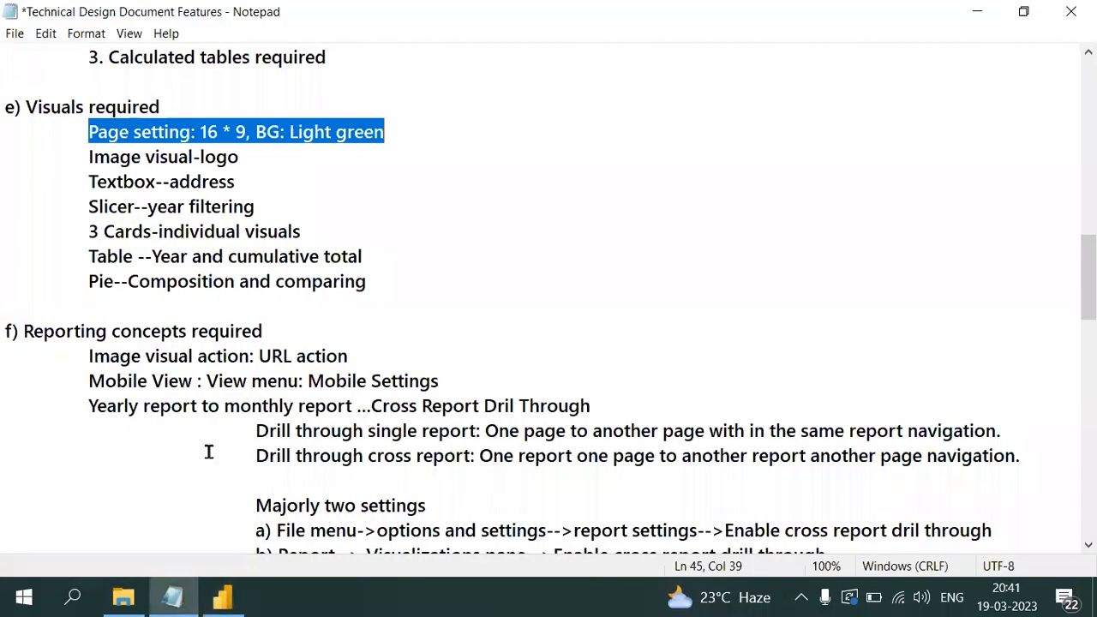
pyautogui.moveTo(89, 356); pyautogui.dragTo(362, 354)
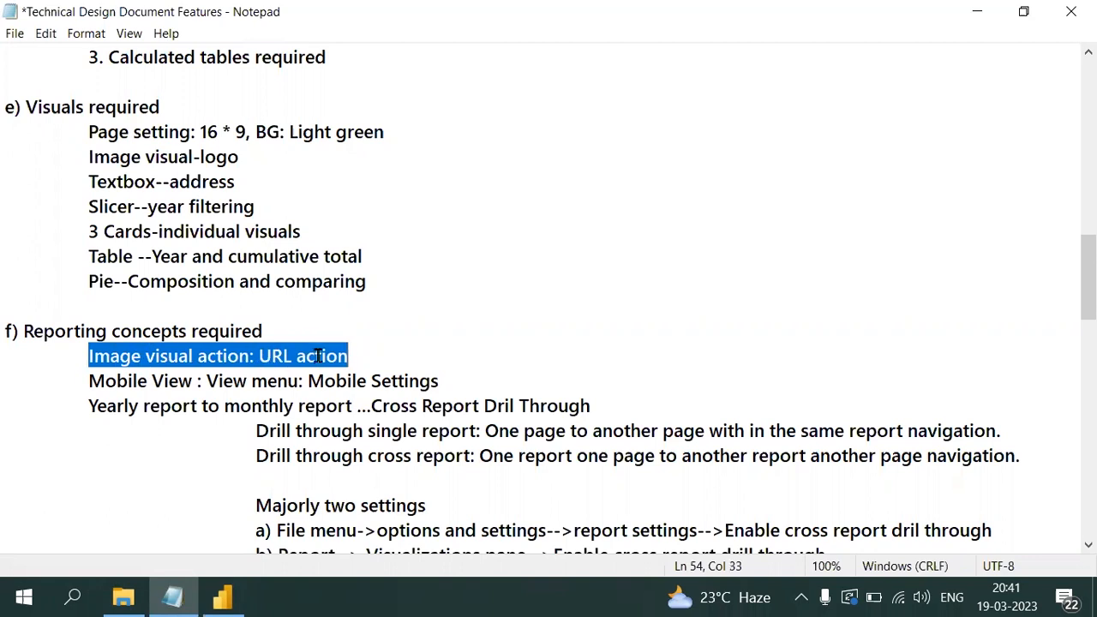
pyautogui.click(222, 597)
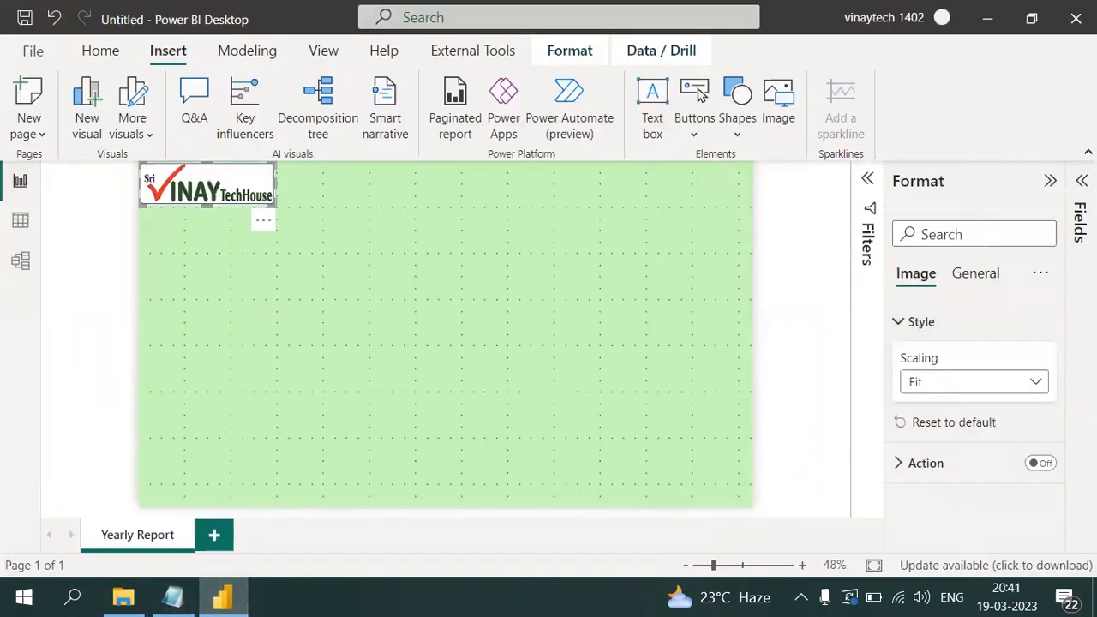
# - Turn on the logo image's action and set its type to Web URL
pyautogui.click(898, 330)
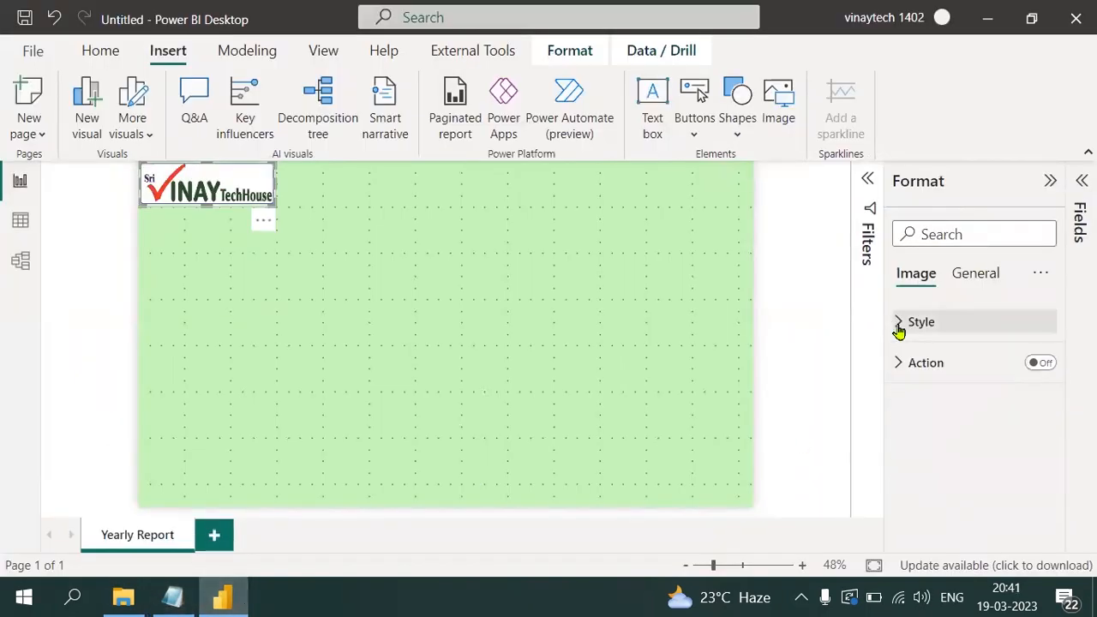
pyautogui.click(1039, 363)
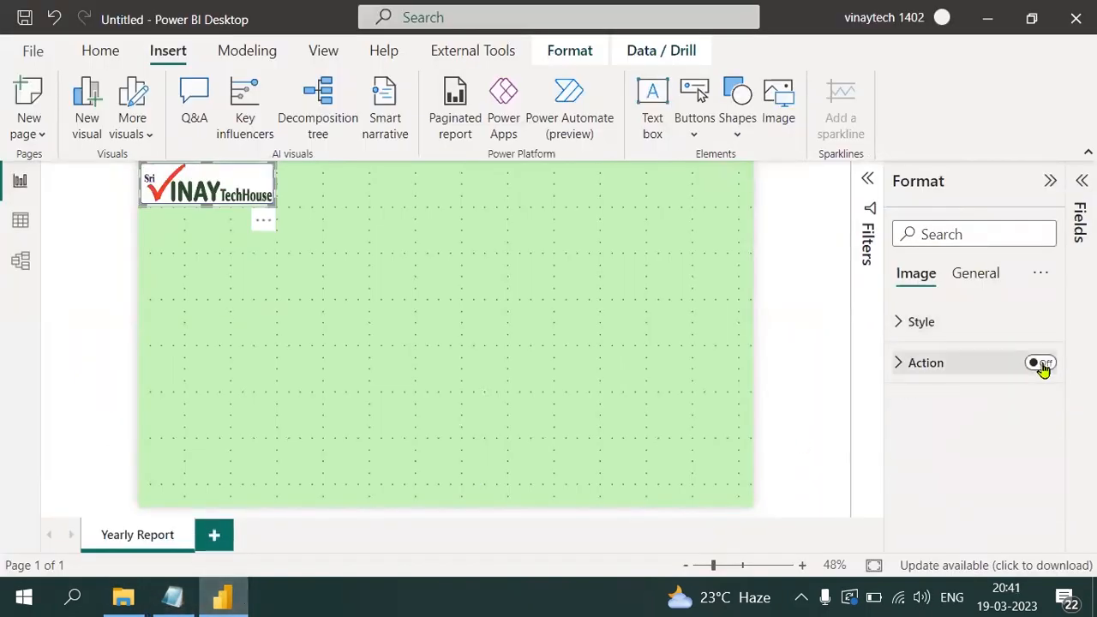
pyautogui.click(900, 367)
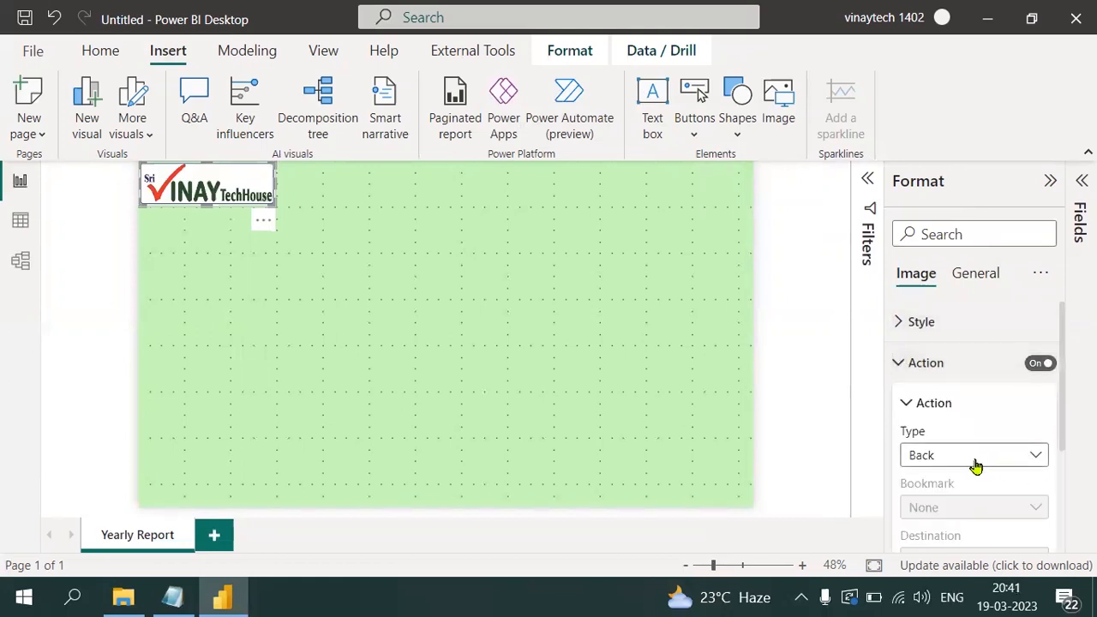
pyautogui.click(975, 461)
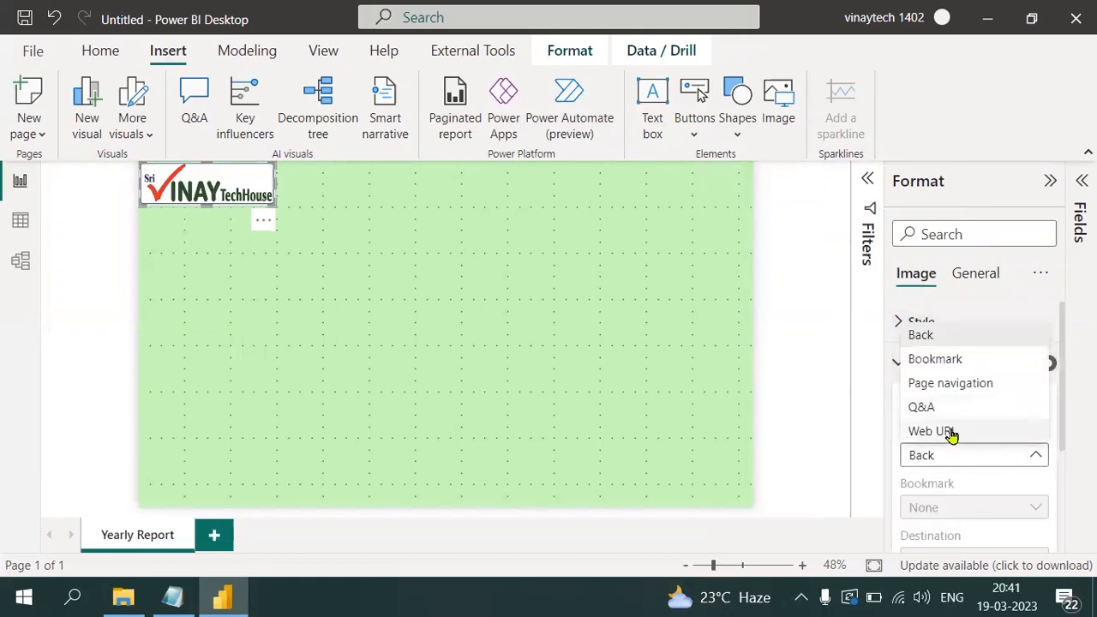
pyautogui.click(954, 436)
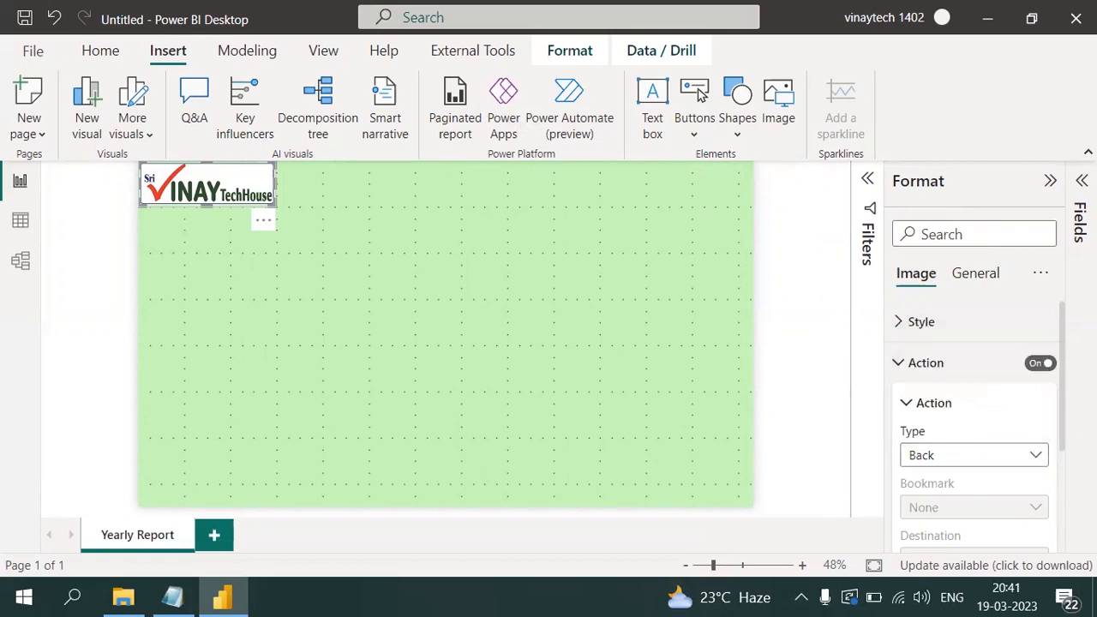
pyautogui.scroll(-2, 1065, 452)
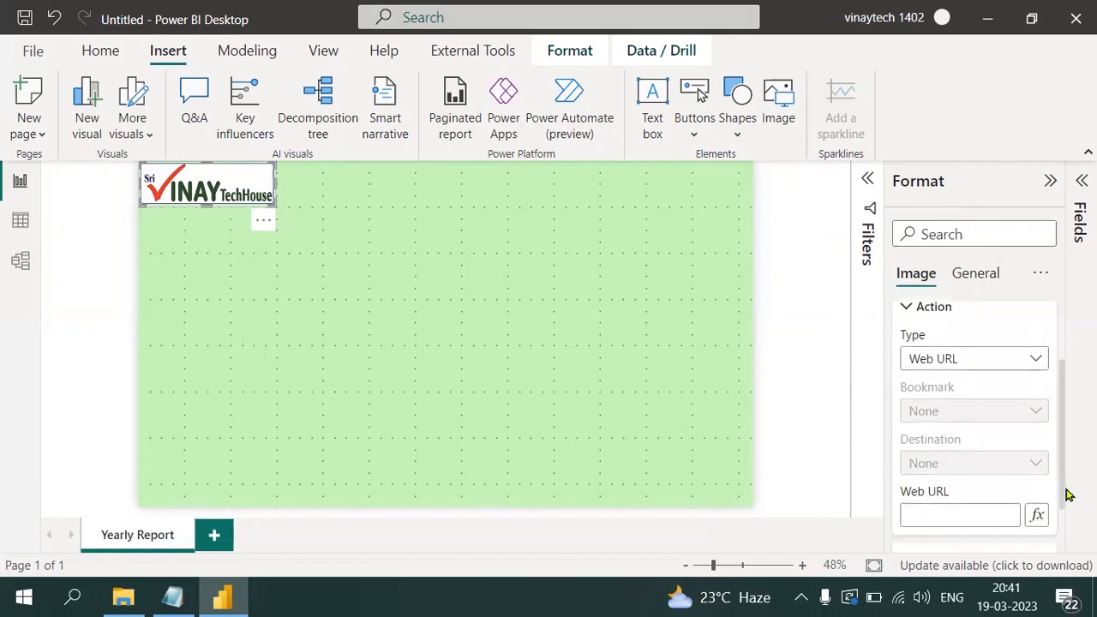
pyautogui.scroll(-1, 1068, 495)
pyautogui.write('http://www.vin')
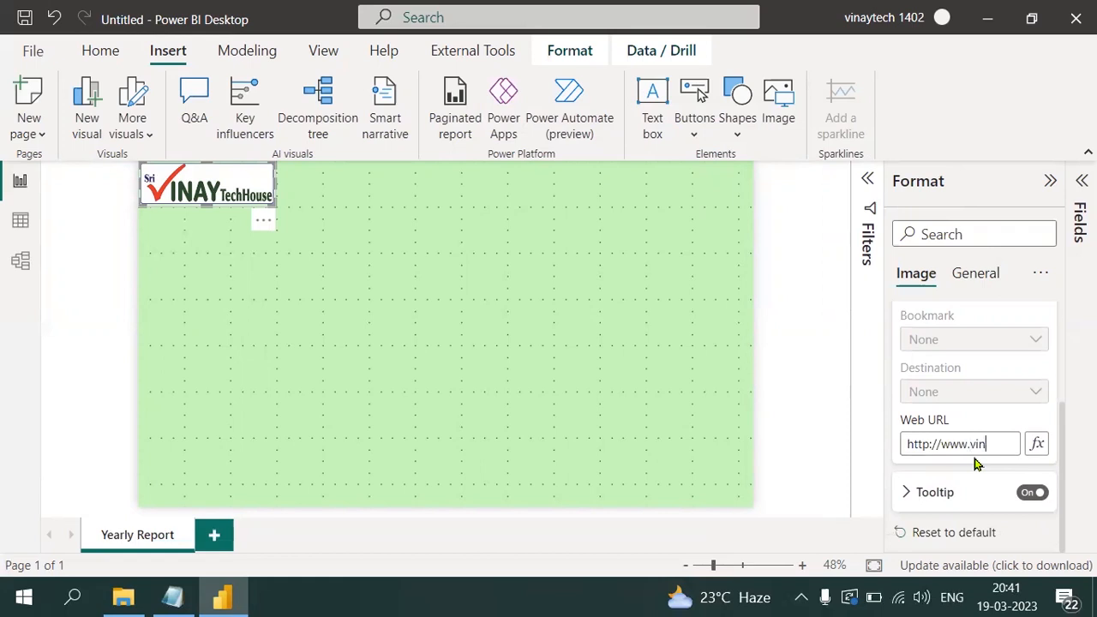
pyautogui.write('aytechhouse.com')
pyautogui.click(947, 471)
pyautogui.moveTo(1065, 471); pyautogui.dragTo(1061, 333)
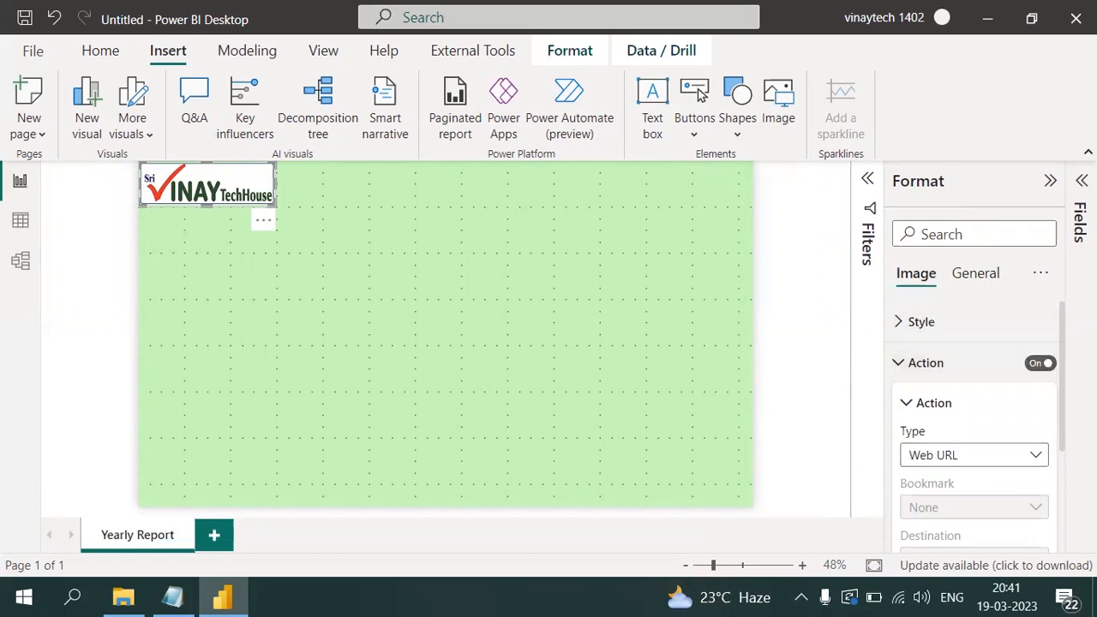
pyautogui.scroll(-3, 1066, 418)
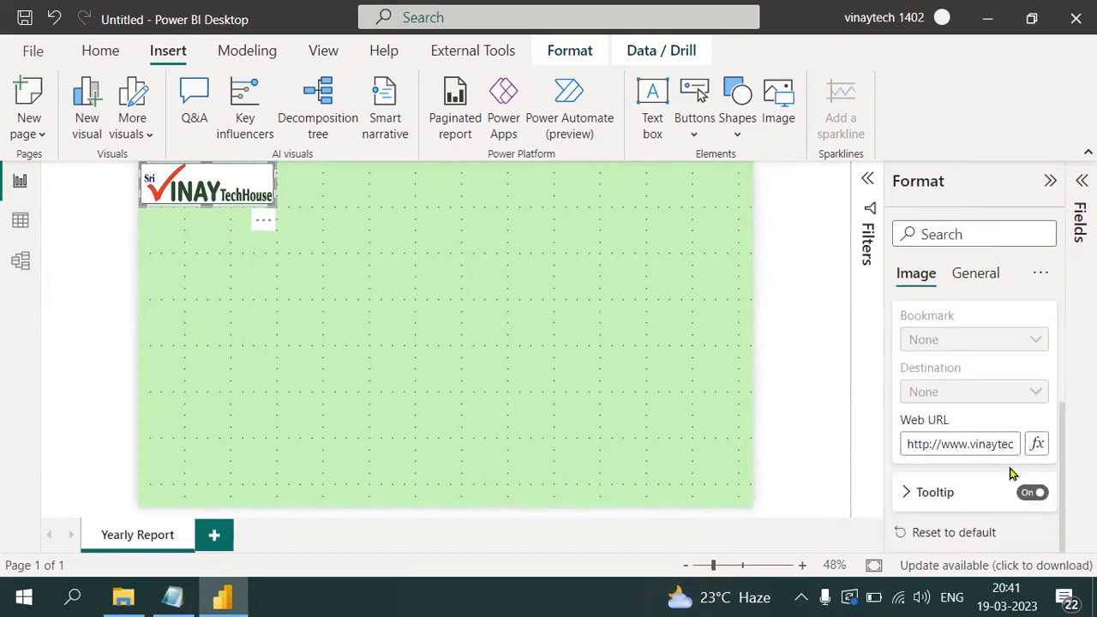
pyautogui.click(829, 402)
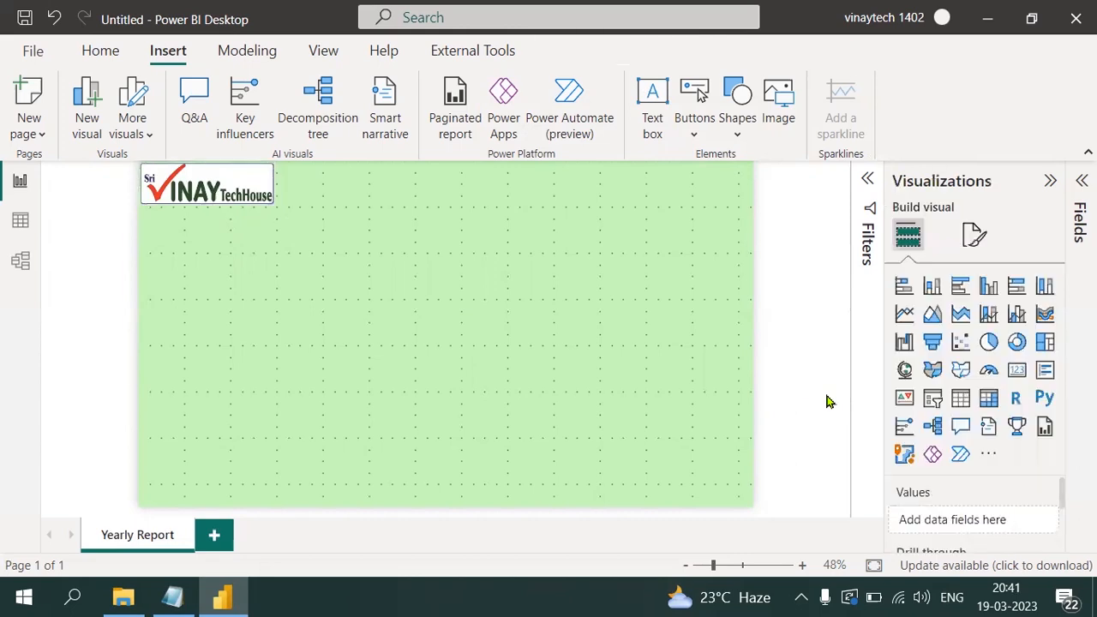
# - Test the logo's link by following it to the company website in the browser, and return to the report page
pyautogui.click(246, 195)
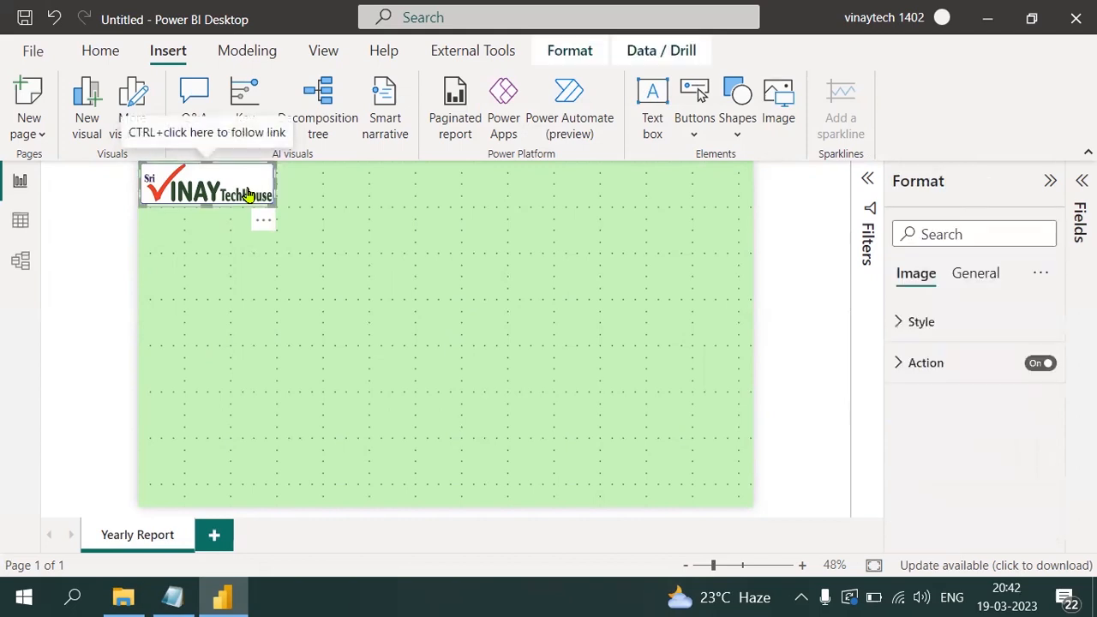
pyautogui.rightClick(247, 195)
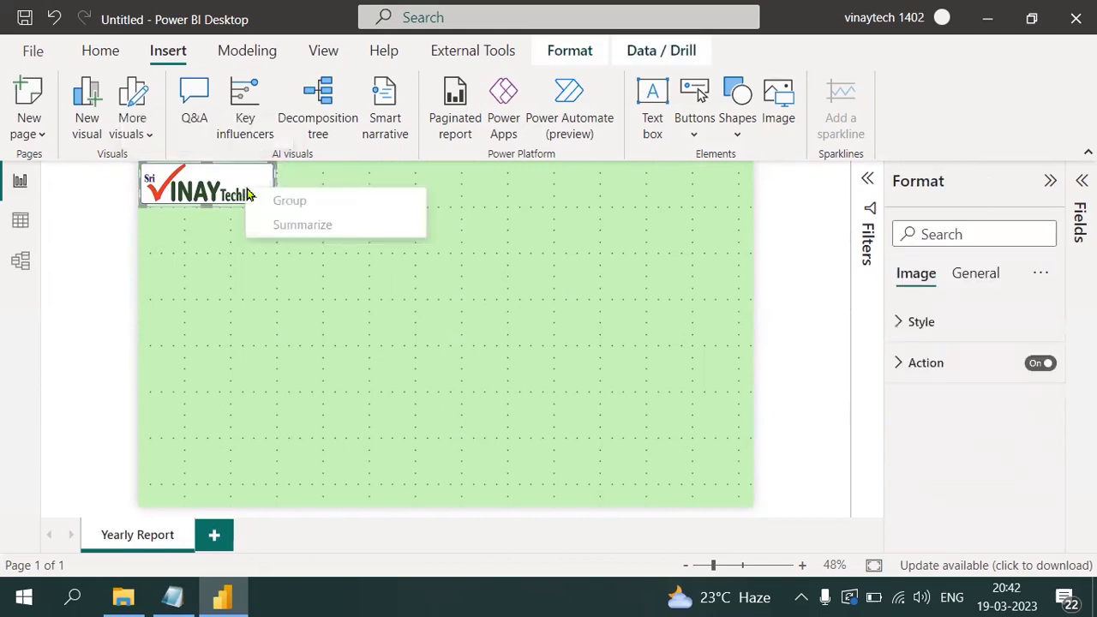
pyautogui.click(187, 174)
pyautogui.keyDown('ctrl'); pyautogui.click(187, 174); pyautogui.keyUp('ctrl')
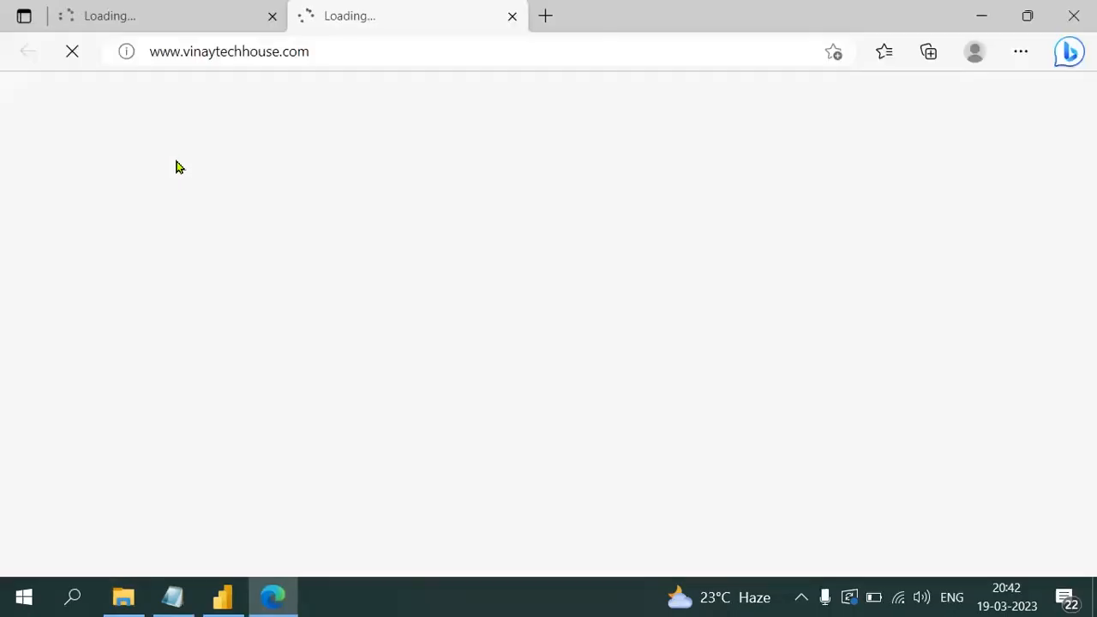
pyautogui.click(272, 15)
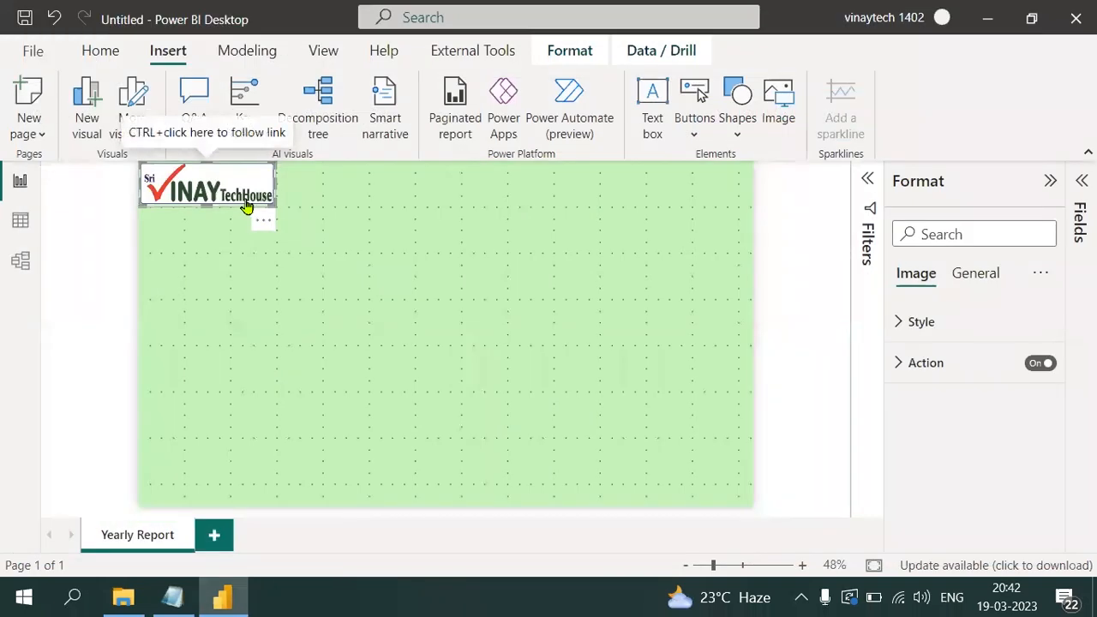
pyautogui.click(634, 178)
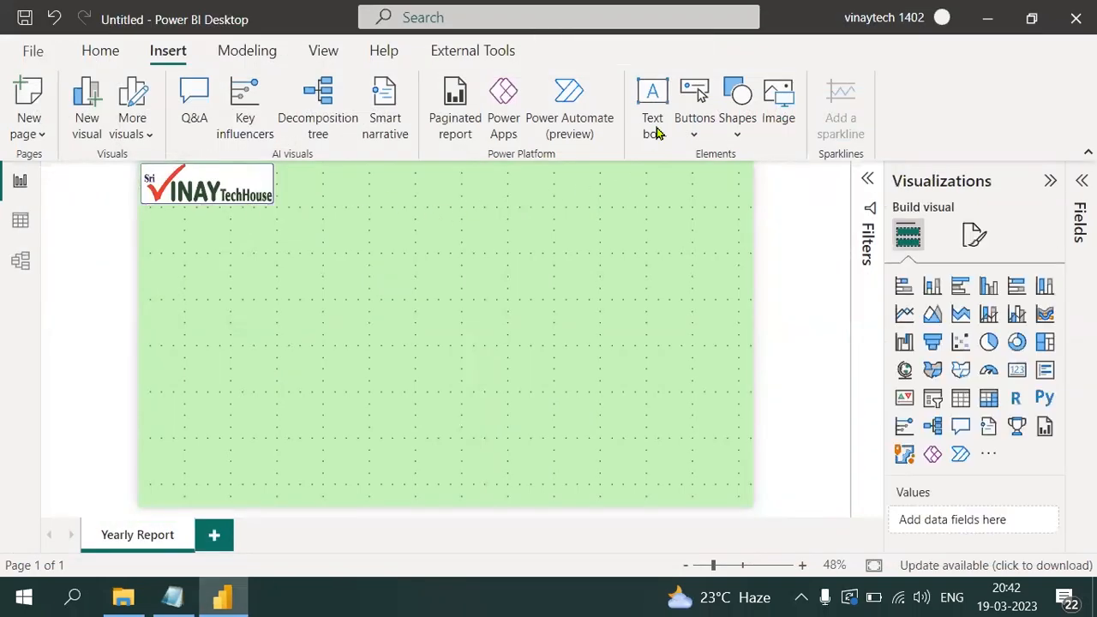
# - Insert a text box and set its text formatting to size 16, dark blue and bold
pyautogui.click(656, 129)
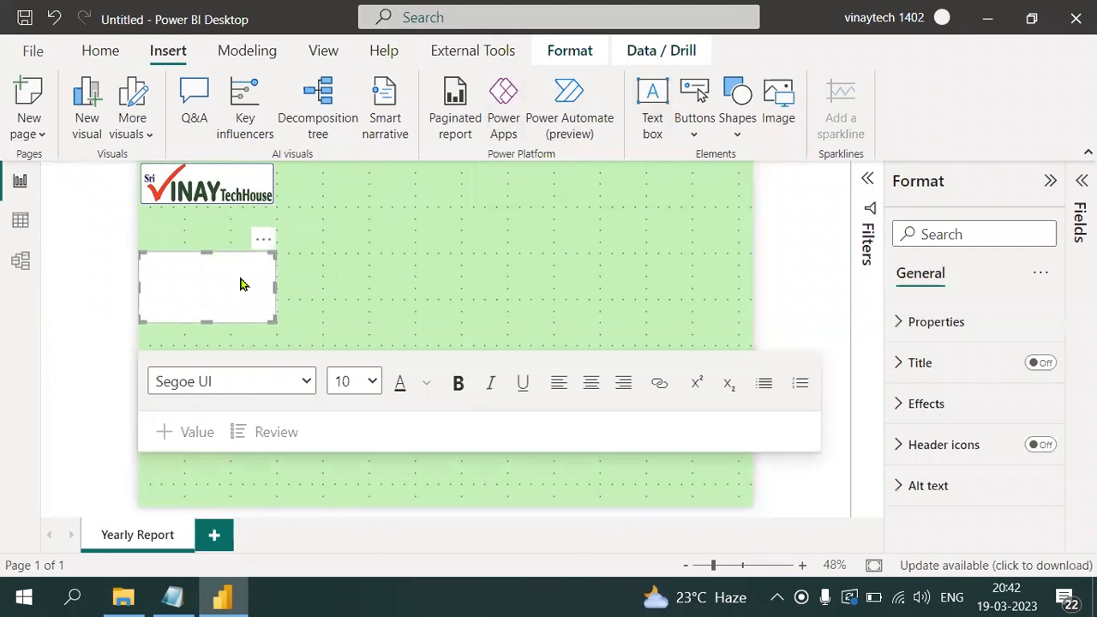
pyautogui.click(364, 383)
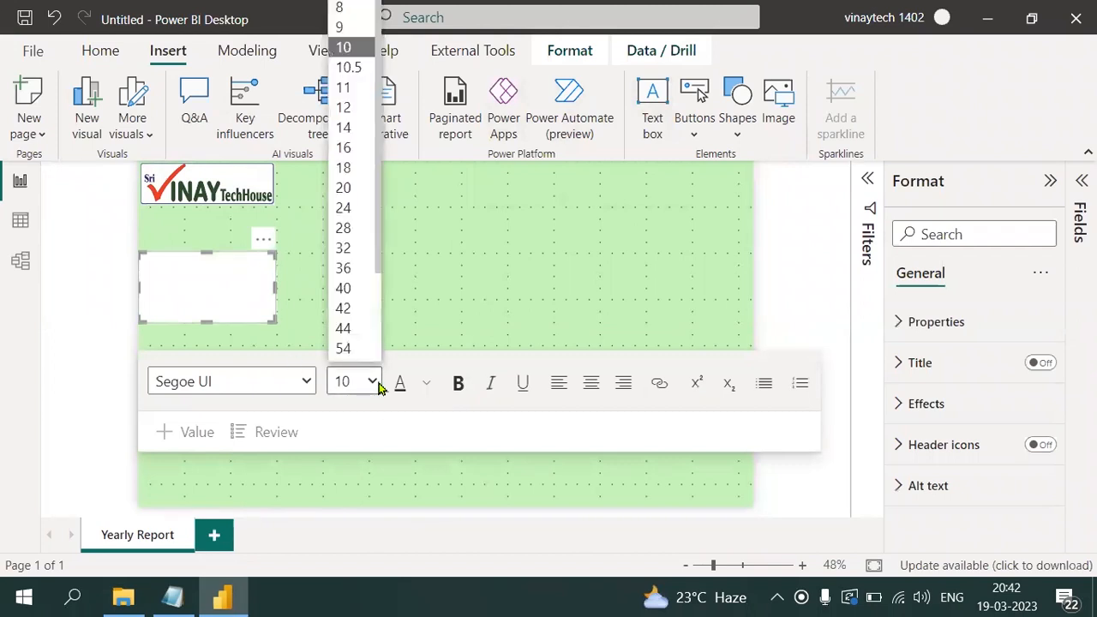
pyautogui.click(347, 133)
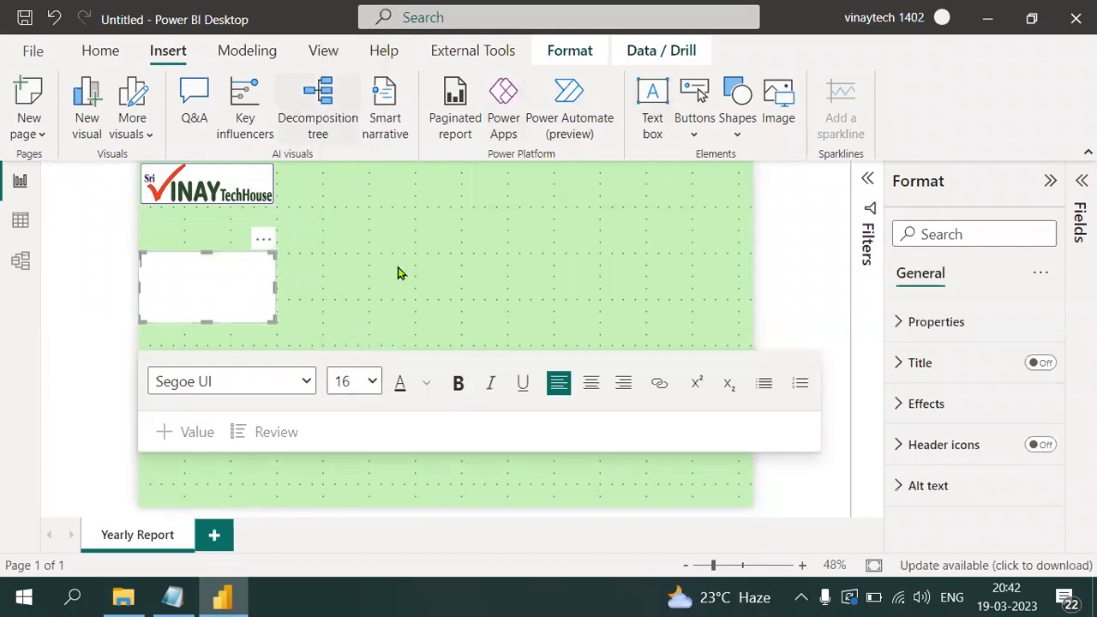
pyautogui.click(428, 383)
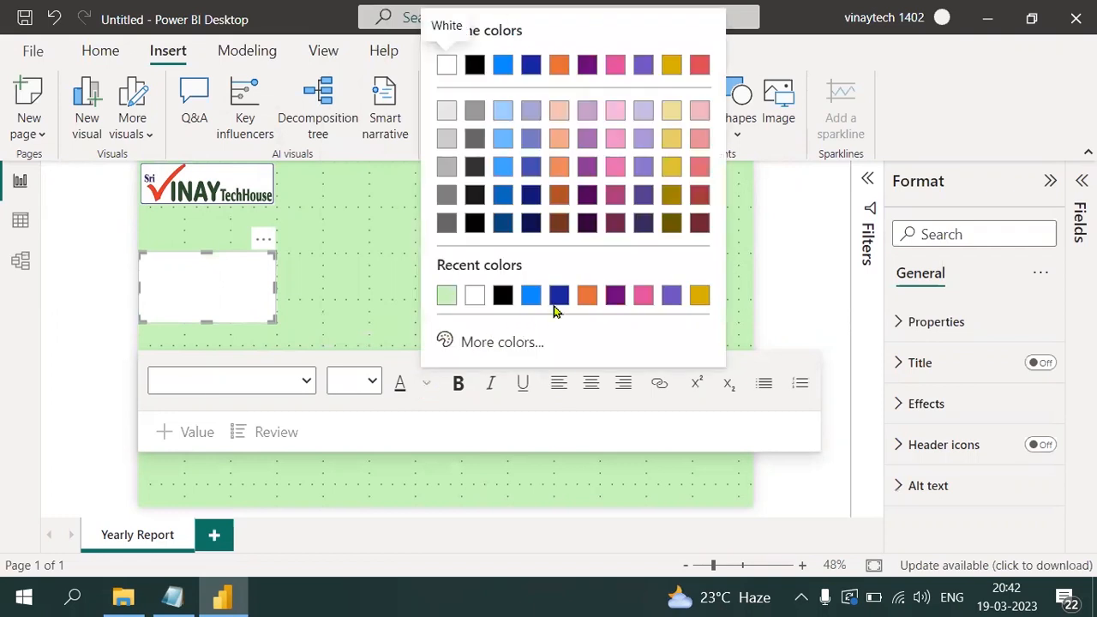
pyautogui.click(559, 300)
pyautogui.click(459, 385)
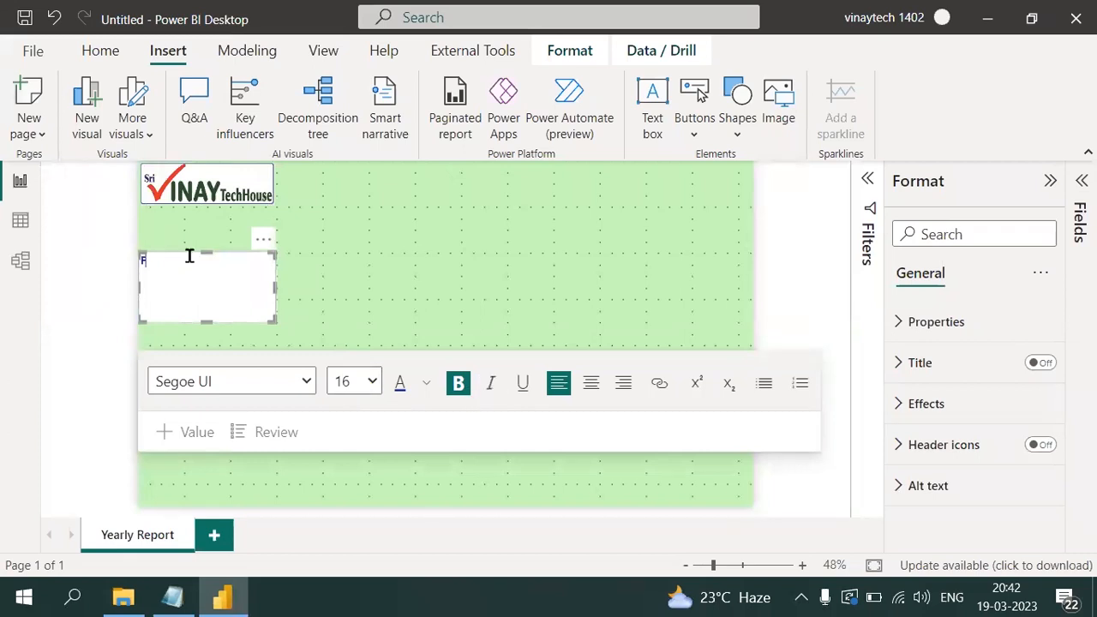
# - Enter the company's postal address in the new text box
pyautogui.write('Flat NO: 506B, Nilgiri Block, ')
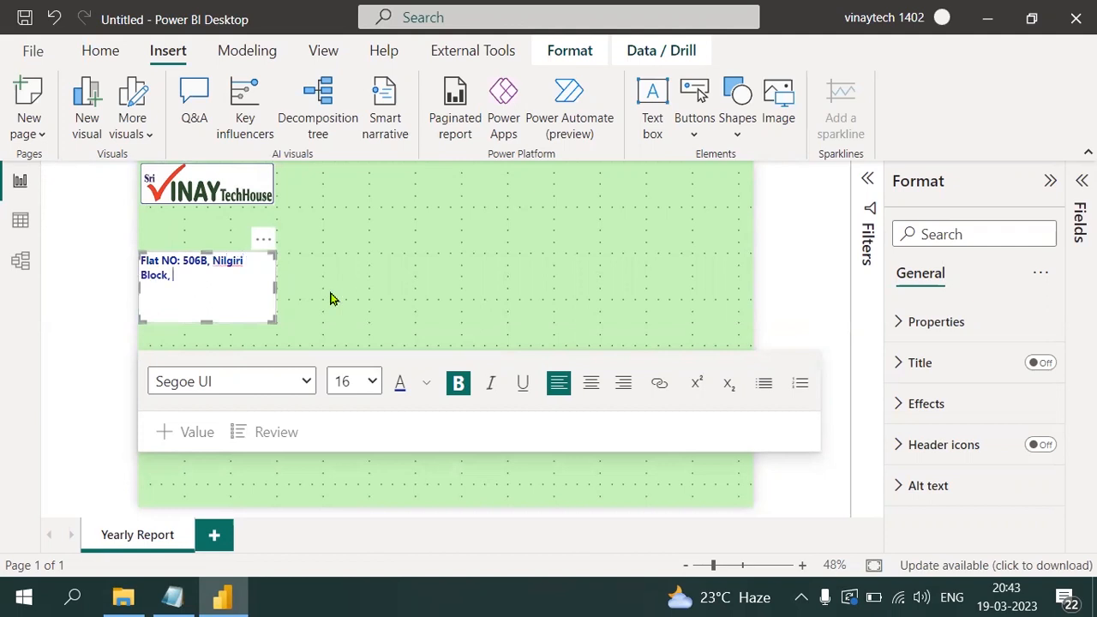
pyautogui.write('Mytrivanam, Ameerpet')
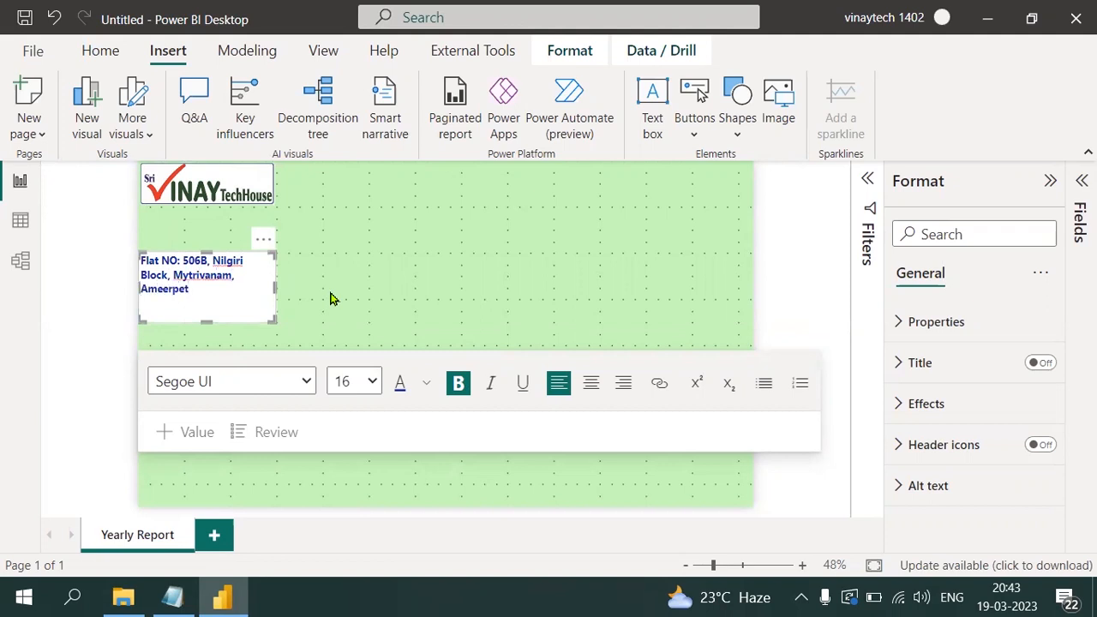
pyautogui.write('-500016')
# - Shrink the address text box to fit its three lines and place it directly beside the logo at the page's upper edge
pyautogui.moveTo(210, 318); pyautogui.dragTo(211, 297)
pyautogui.moveTo(275, 273); pyautogui.dragTo(363, 161)
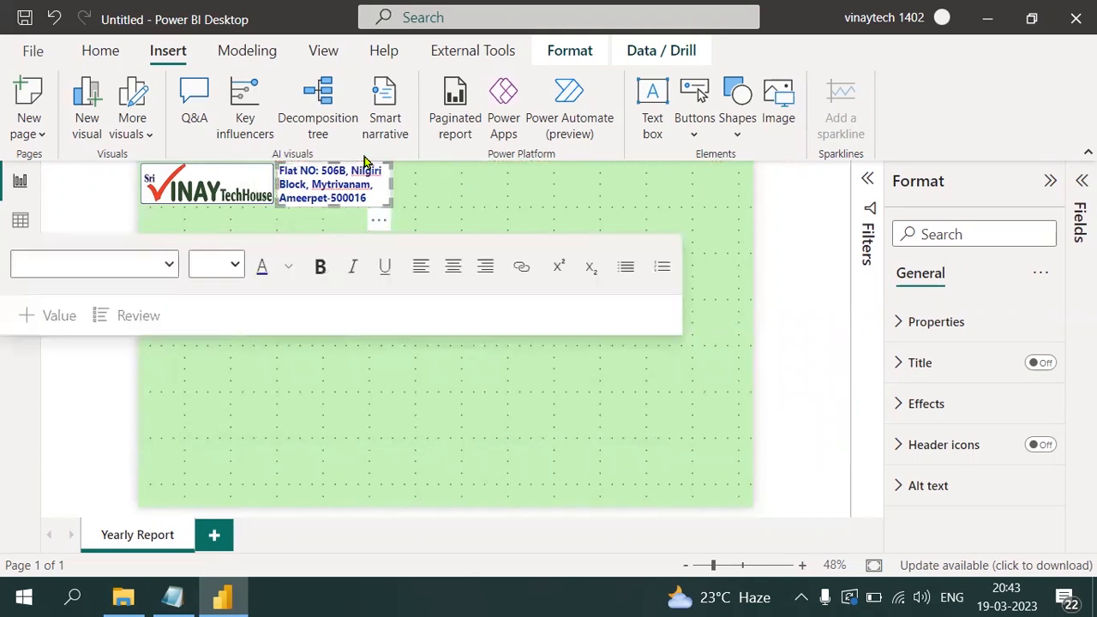
pyautogui.click(446, 203)
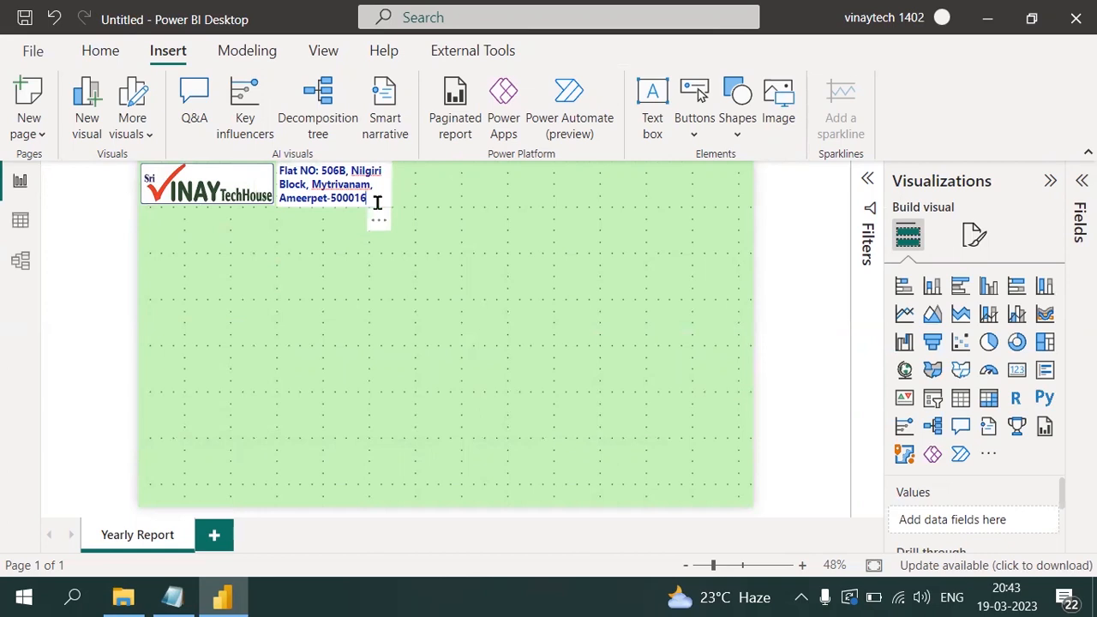
pyautogui.click(337, 204)
pyautogui.moveTo(337, 204); pyautogui.dragTo(340, 209)
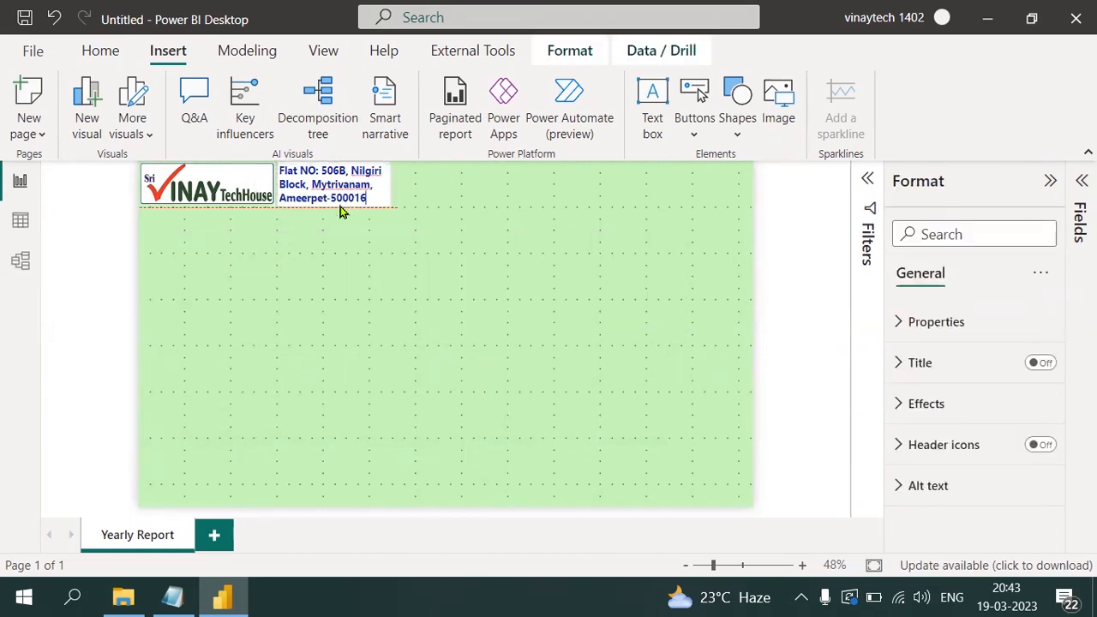
pyautogui.click(308, 199)
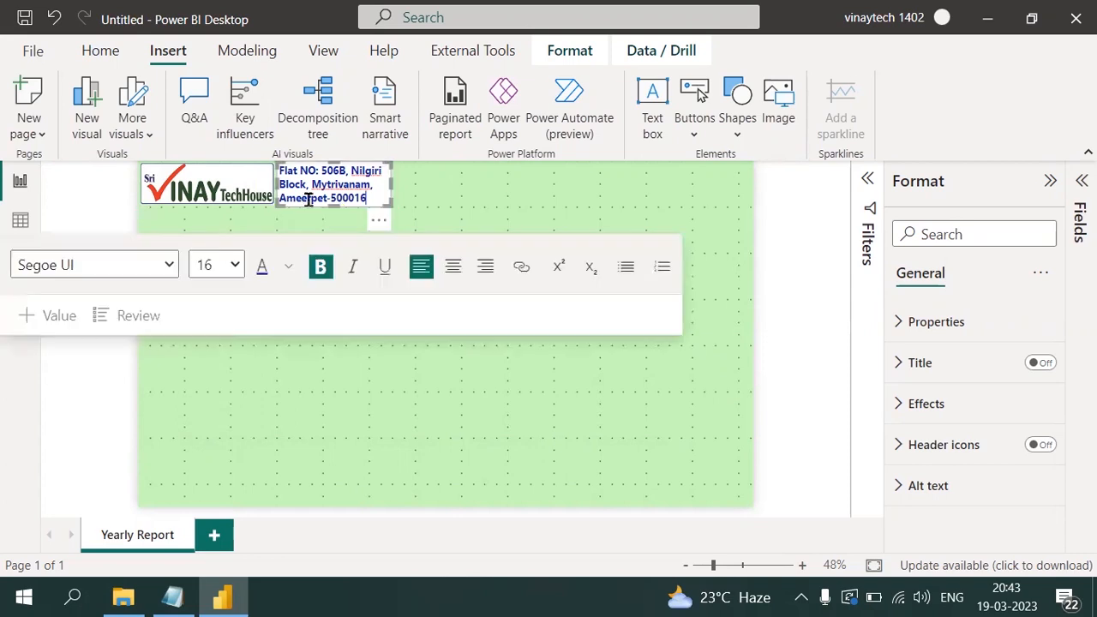
pyautogui.click(240, 199)
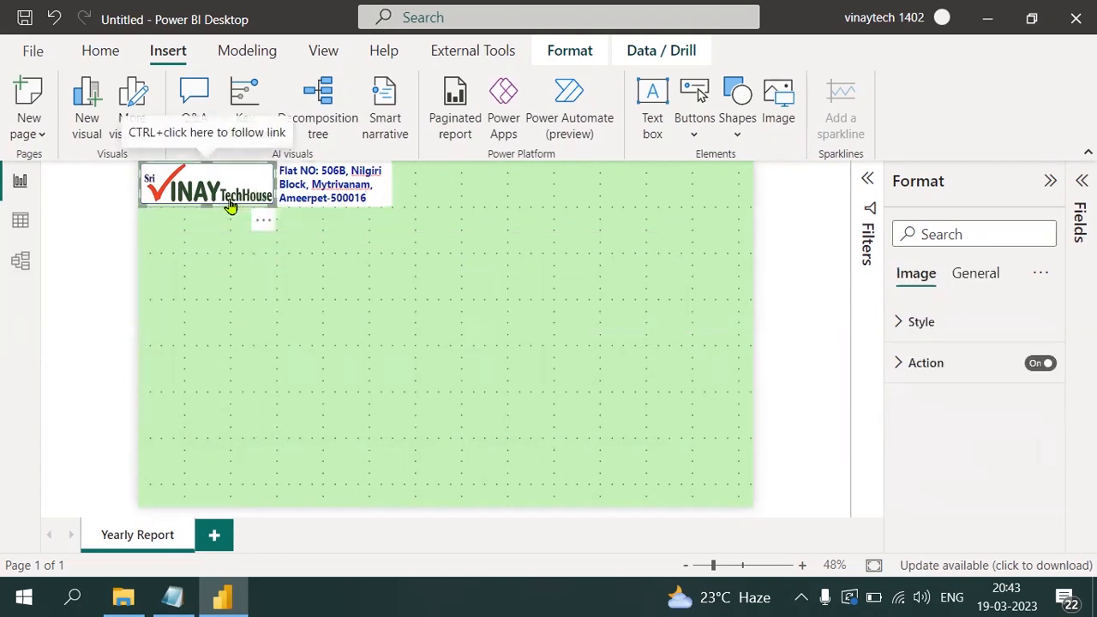
pyautogui.click(419, 346)
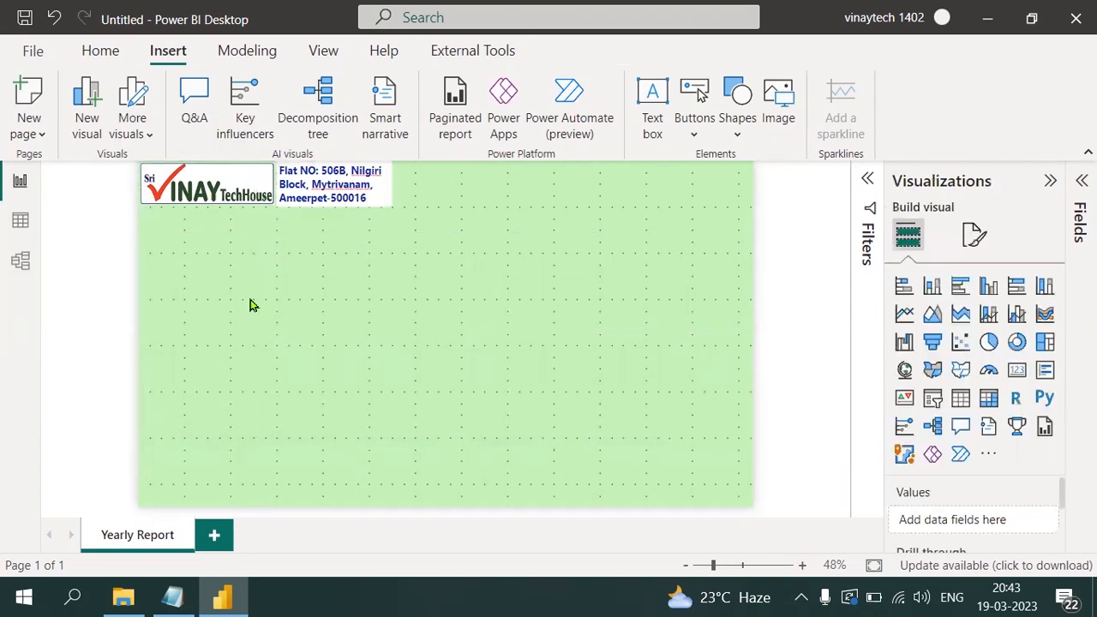
# - Turn on the visual border for both the logo image and the address text box
pyautogui.click(261, 205)
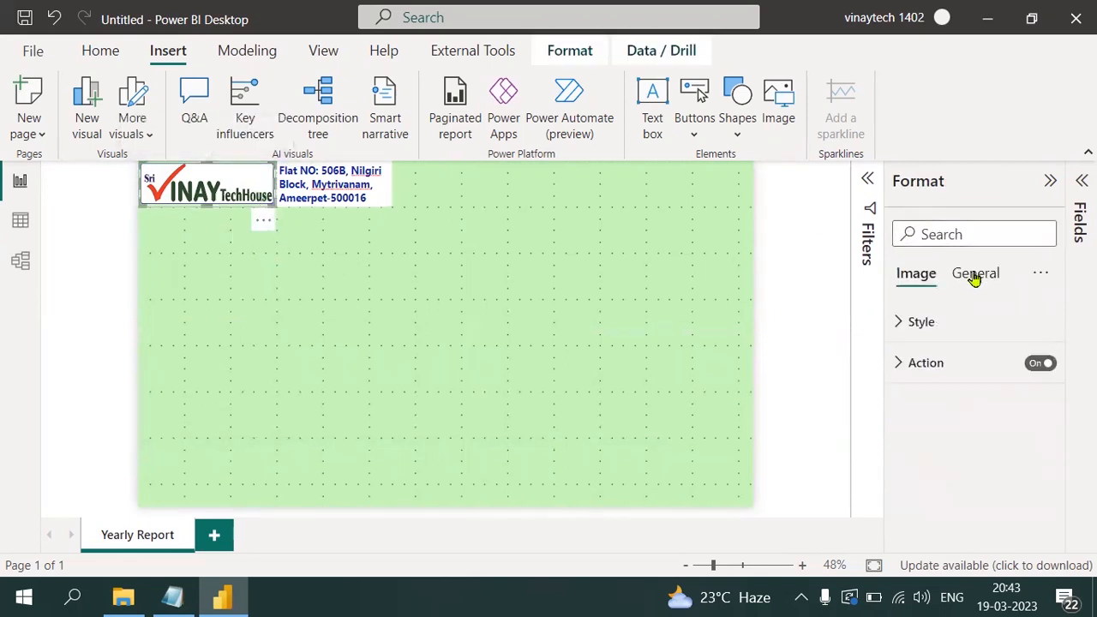
pyautogui.click(975, 276)
pyautogui.click(900, 410)
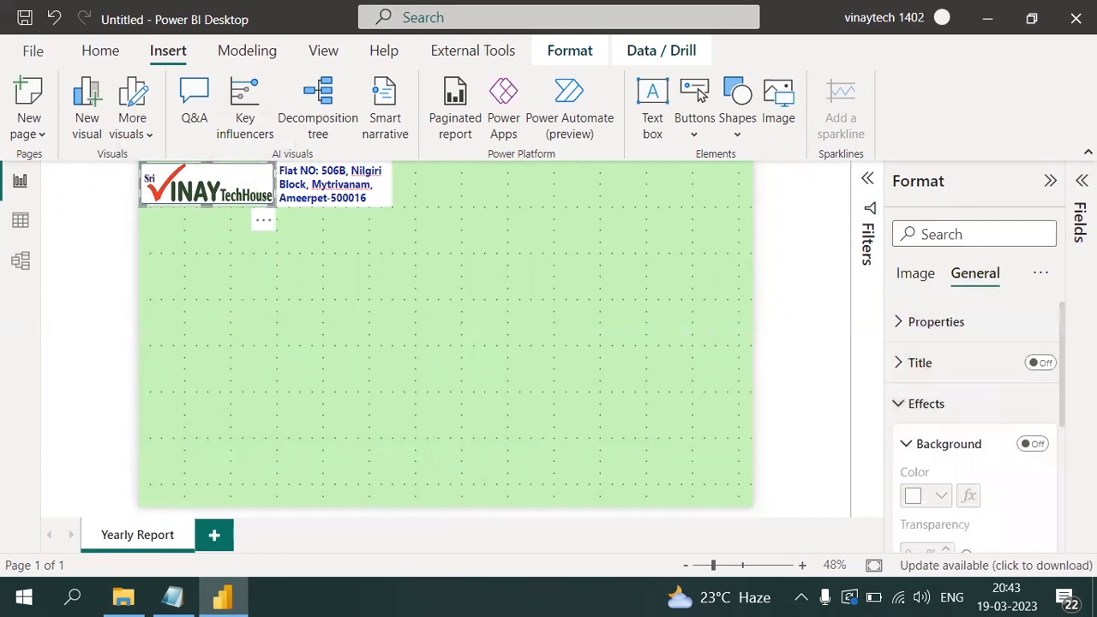
pyautogui.moveTo(1063, 367); pyautogui.dragTo(1067, 480)
pyautogui.click(1038, 400)
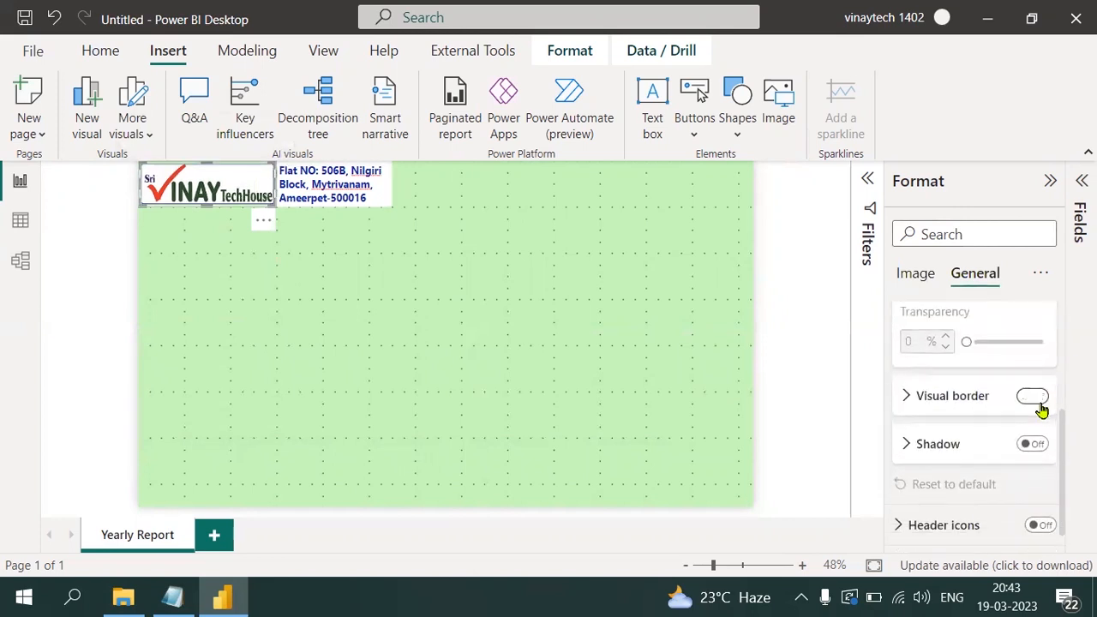
pyautogui.click(395, 202)
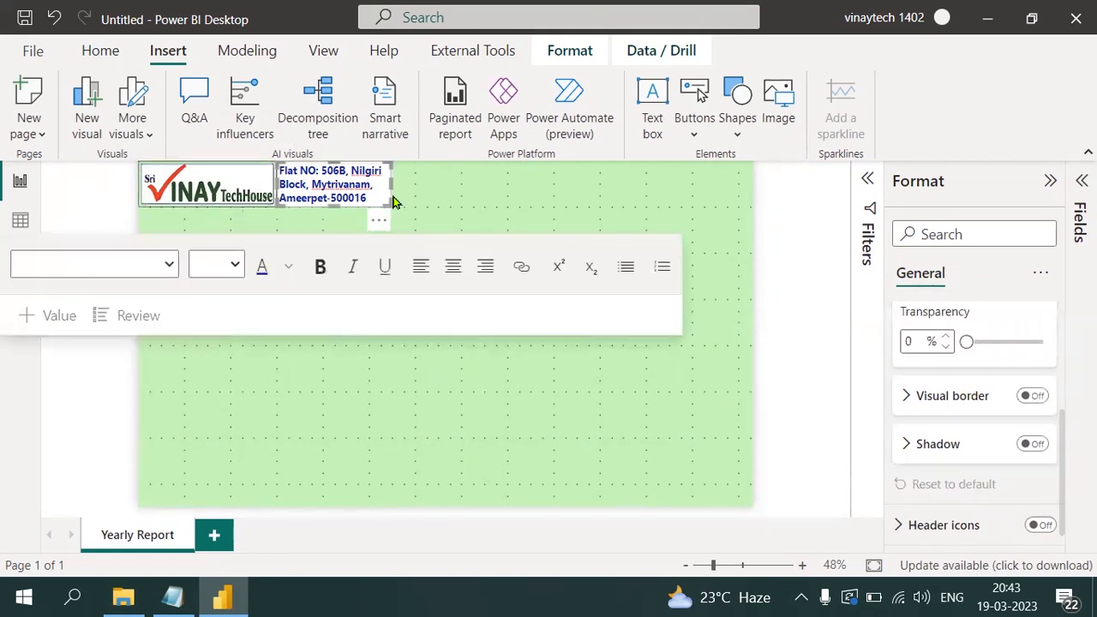
pyautogui.click(1038, 399)
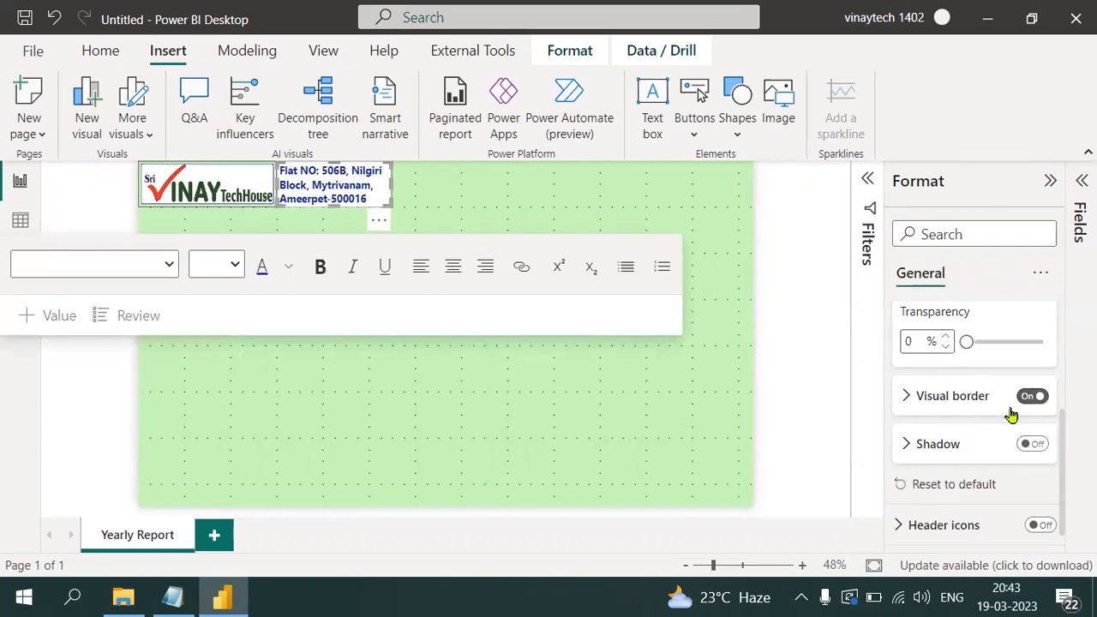
pyautogui.click(629, 417)
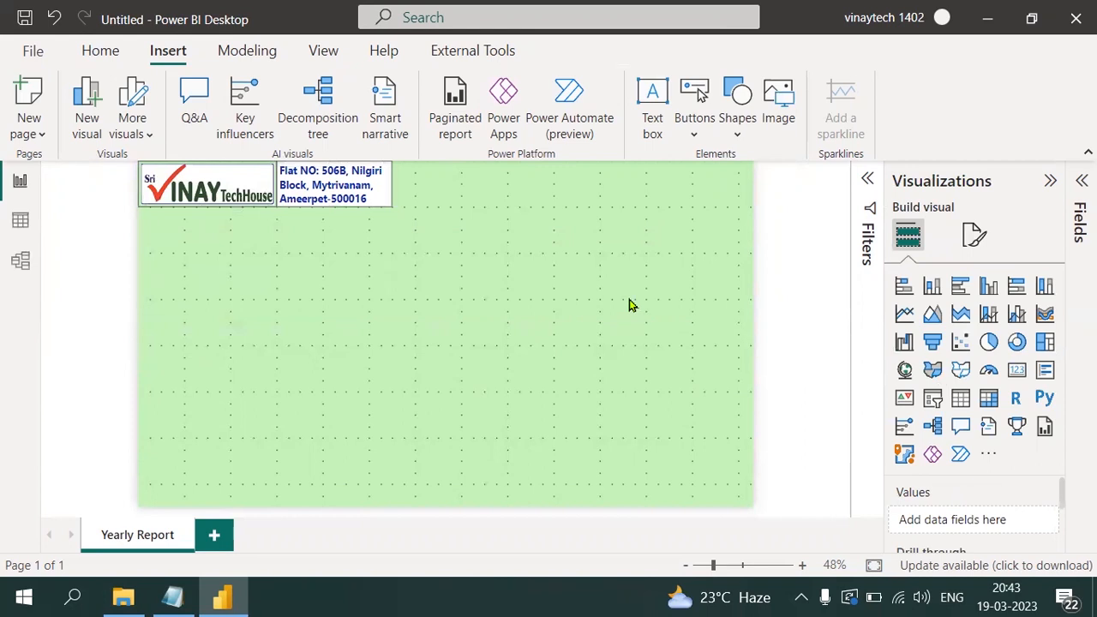
# - Check the logo, address and year-filtering slicer requirements in the Notepad design document, and return to Power BI Desktop
pyautogui.click(172, 598)
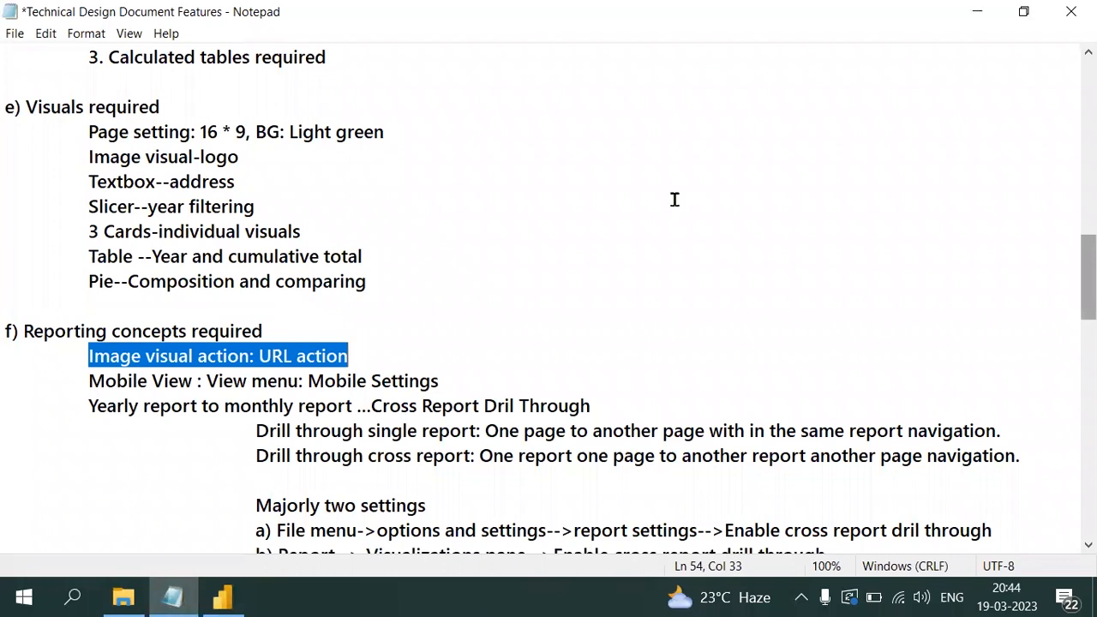
pyautogui.moveTo(87, 162); pyautogui.dragTo(247, 177)
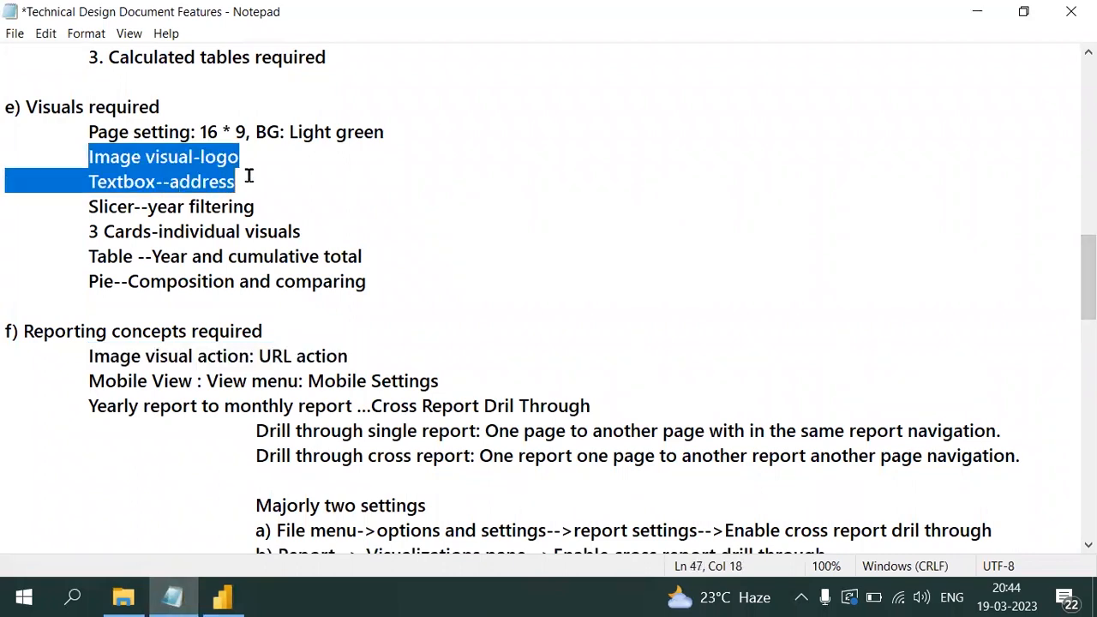
pyautogui.moveTo(88, 206); pyautogui.dragTo(269, 209)
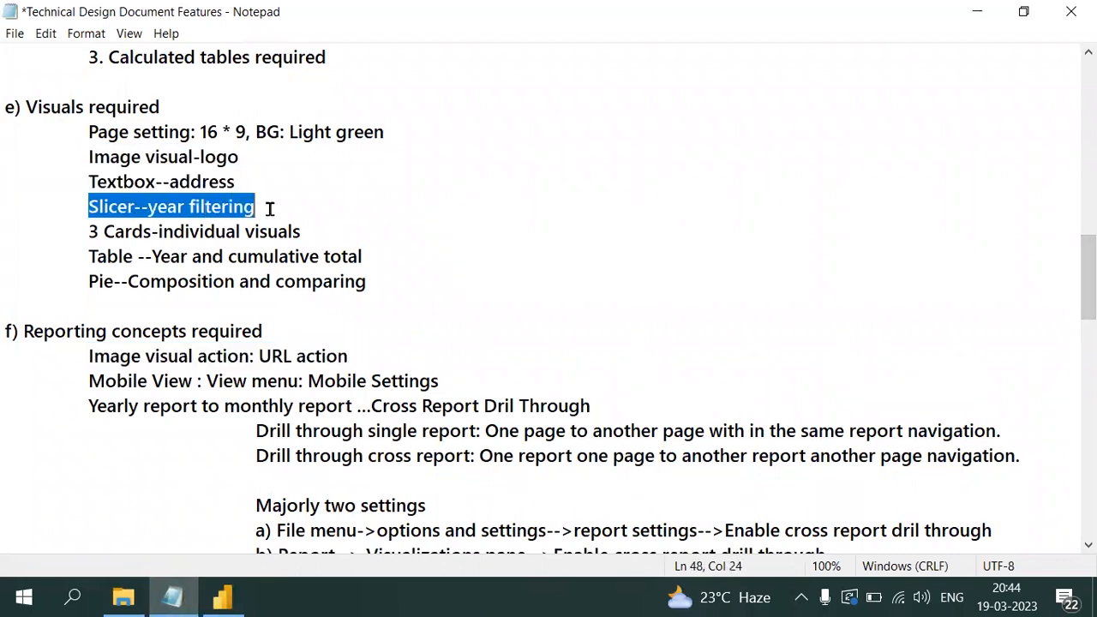
pyautogui.click(222, 598)
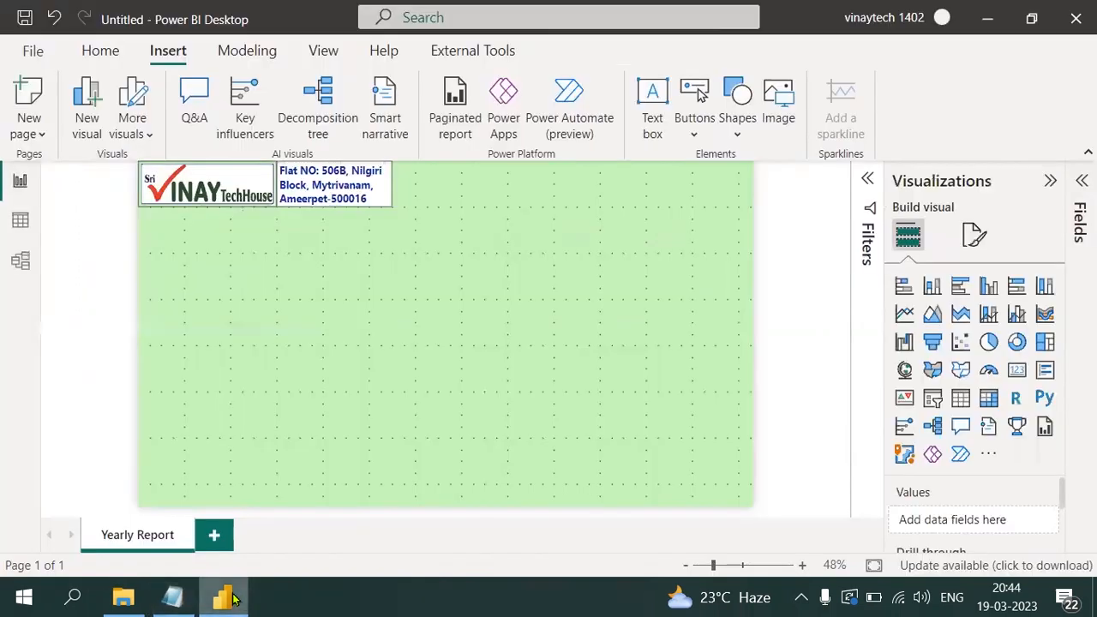
# - Add an empty slicer visual to the Yearly Report page and move it to the page's right-hand part
pyautogui.click(932, 403)
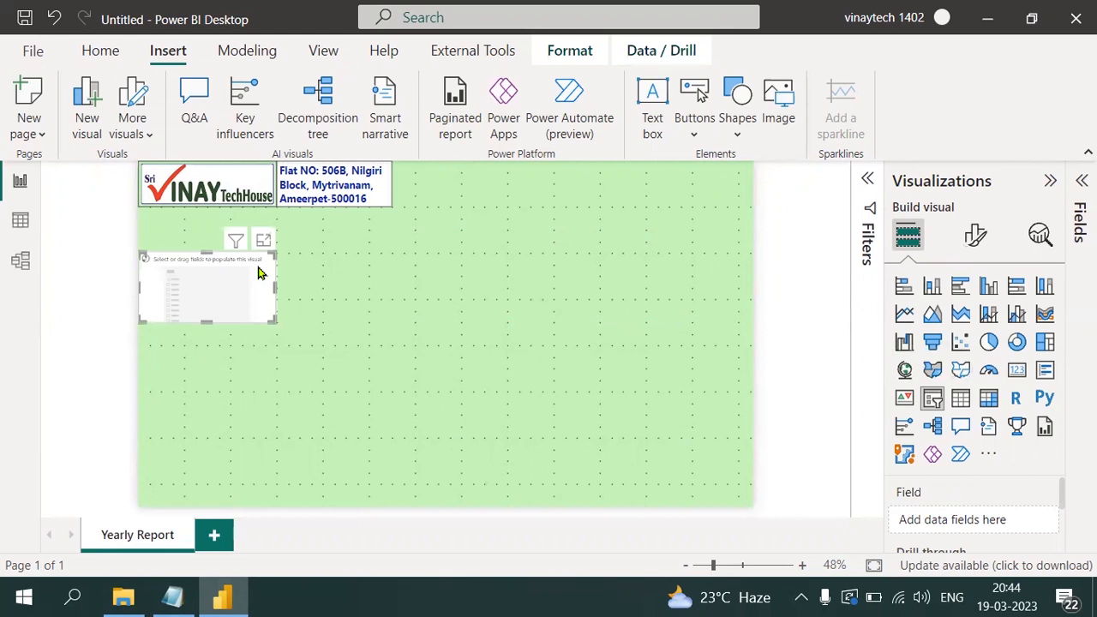
pyautogui.moveTo(250, 264); pyautogui.dragTo(691, 253)
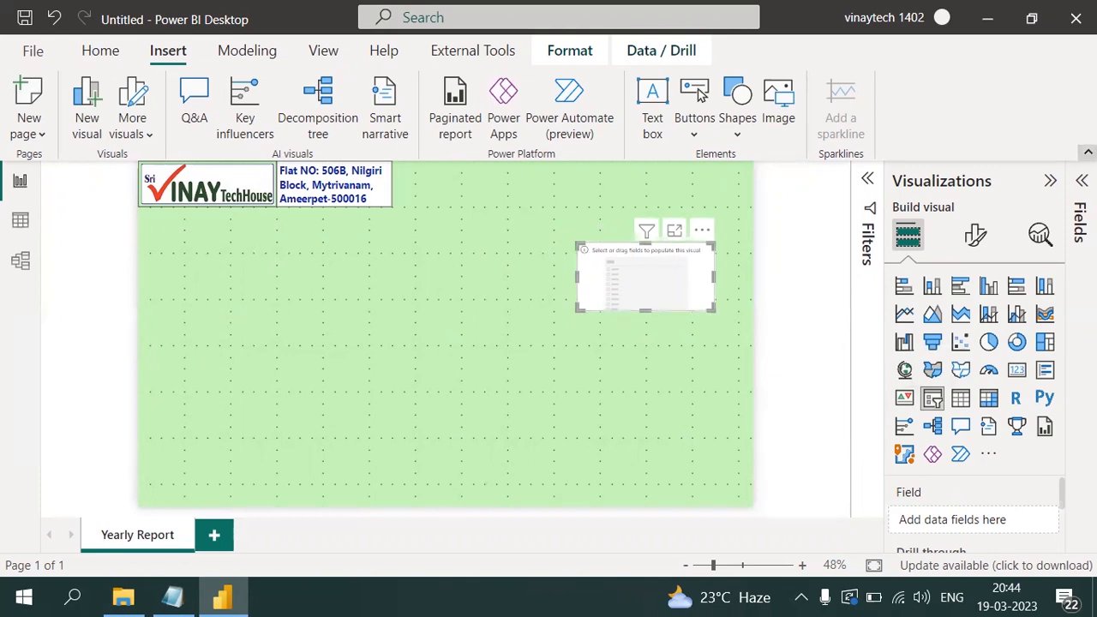
# - Free up working space, show the data fields, and assign Year from DimDate to the empty slicer
pyautogui.click(1087, 152)
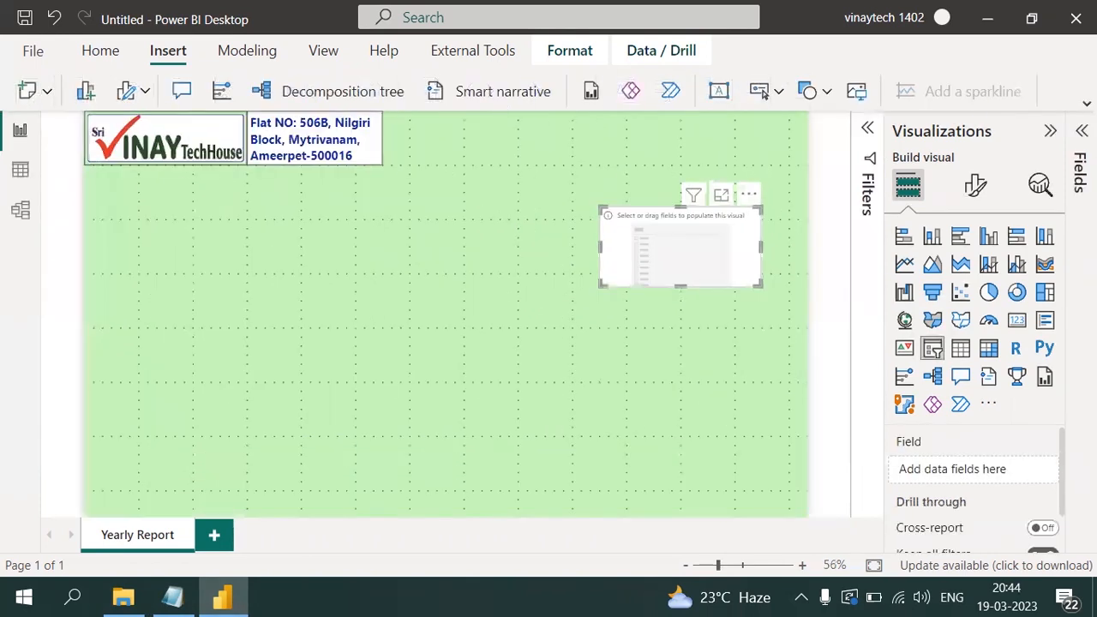
pyautogui.click(1081, 131)
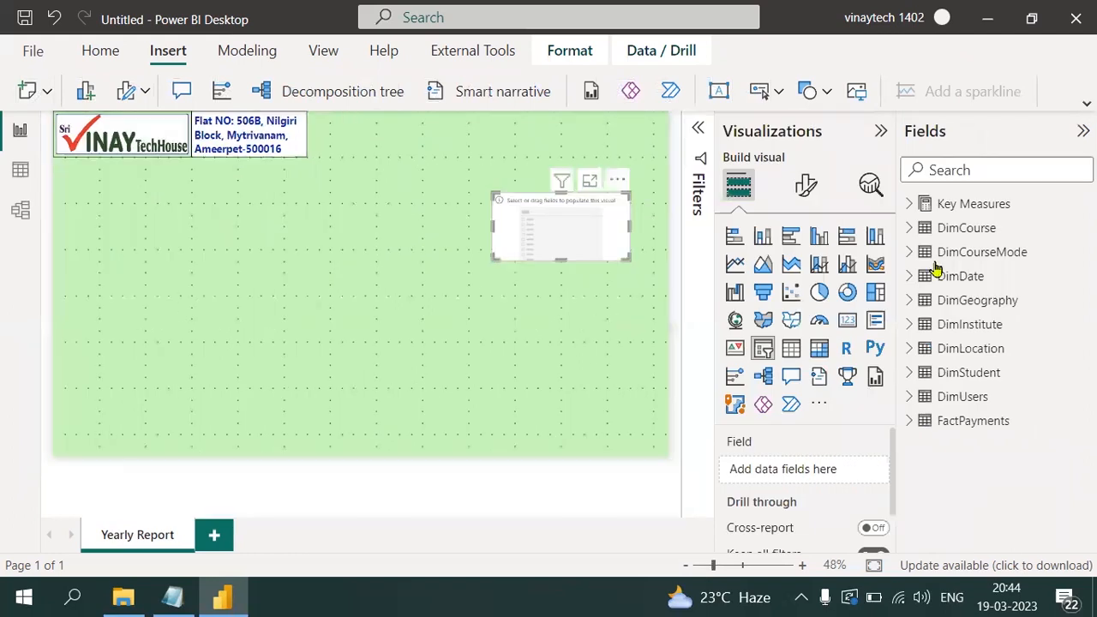
pyautogui.click(907, 278)
pyautogui.moveTo(984, 497); pyautogui.dragTo(809, 479)
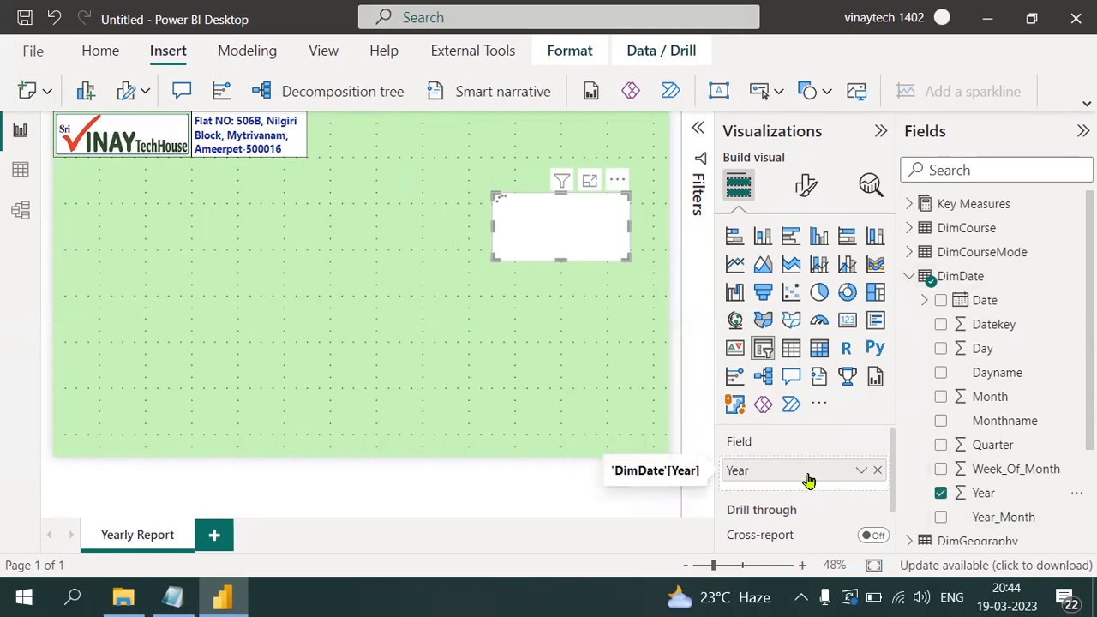
# - Set the Year slicer's style to Vertical list
pyautogui.click(805, 193)
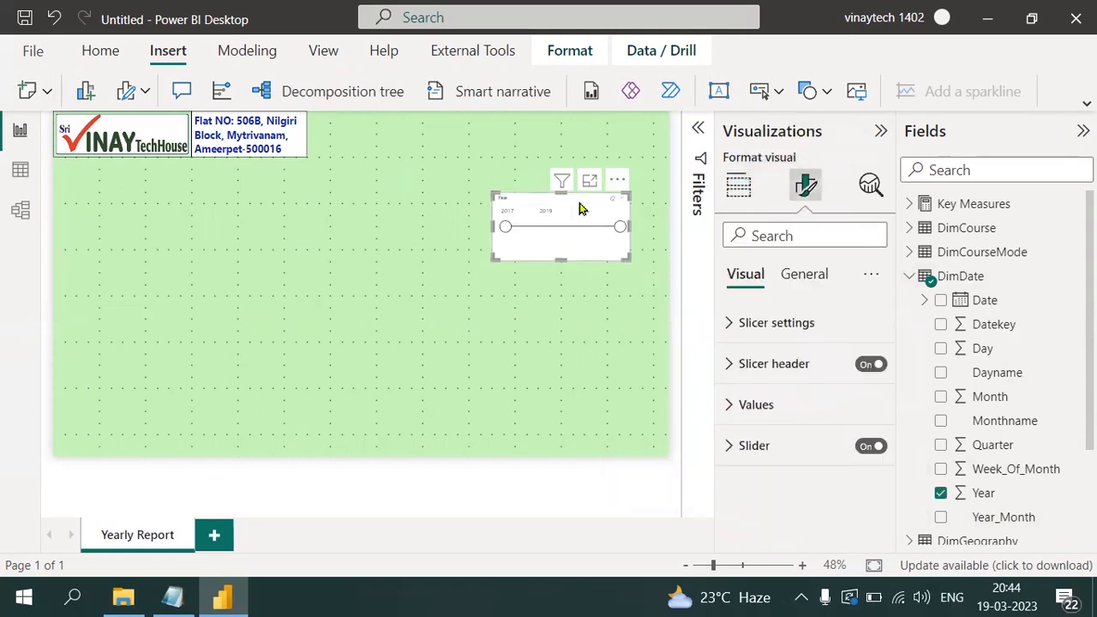
pyautogui.click(725, 333)
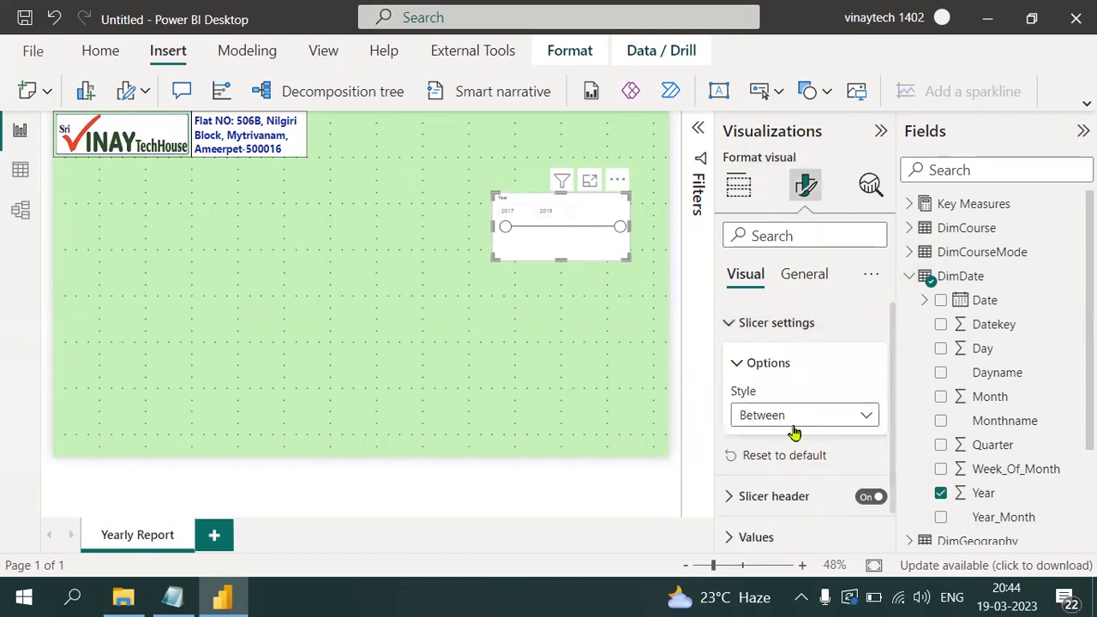
pyautogui.click(793, 428)
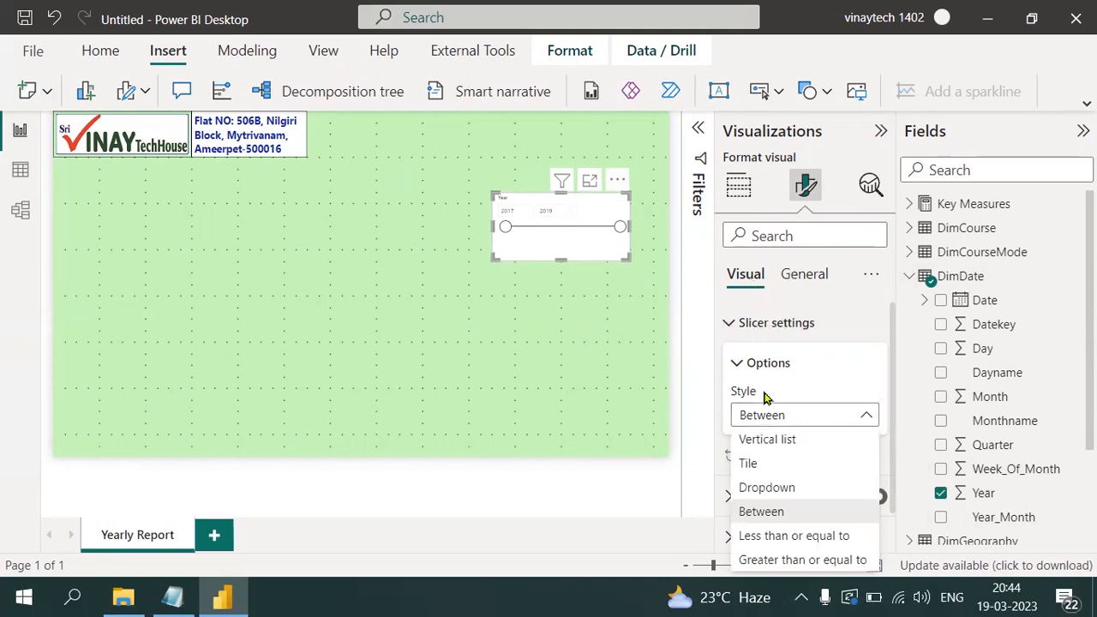
pyautogui.click(786, 445)
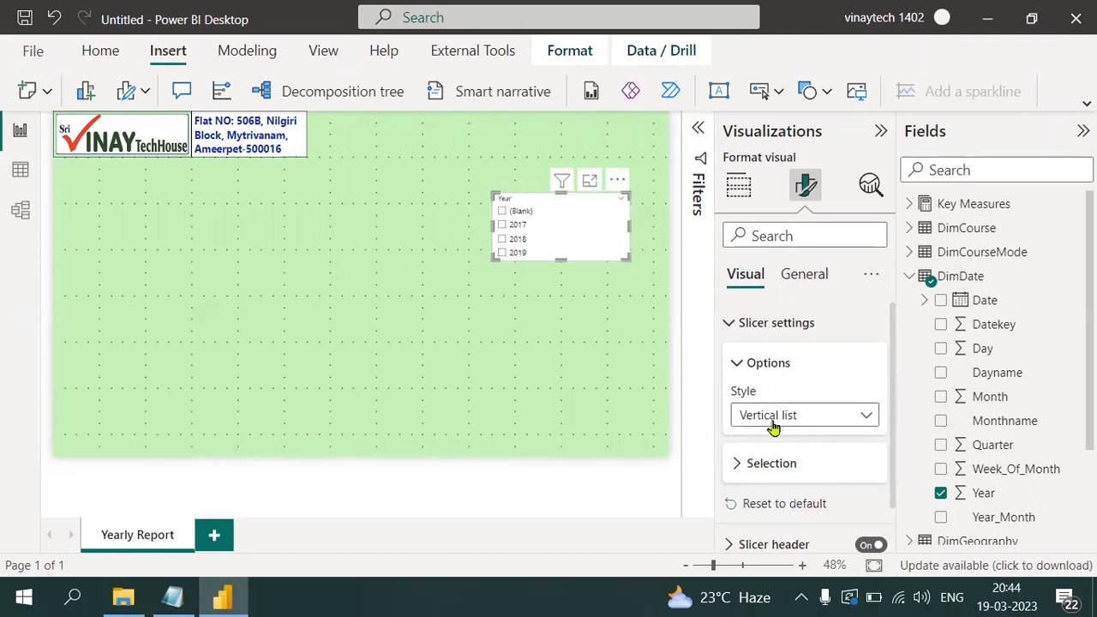
# - Try the Tile and Dropdown styles on the Year slicer, preview the dropdown's choices, and return to Vertical list
pyautogui.click(769, 420)
pyautogui.click(748, 465)
pyautogui.click(783, 420)
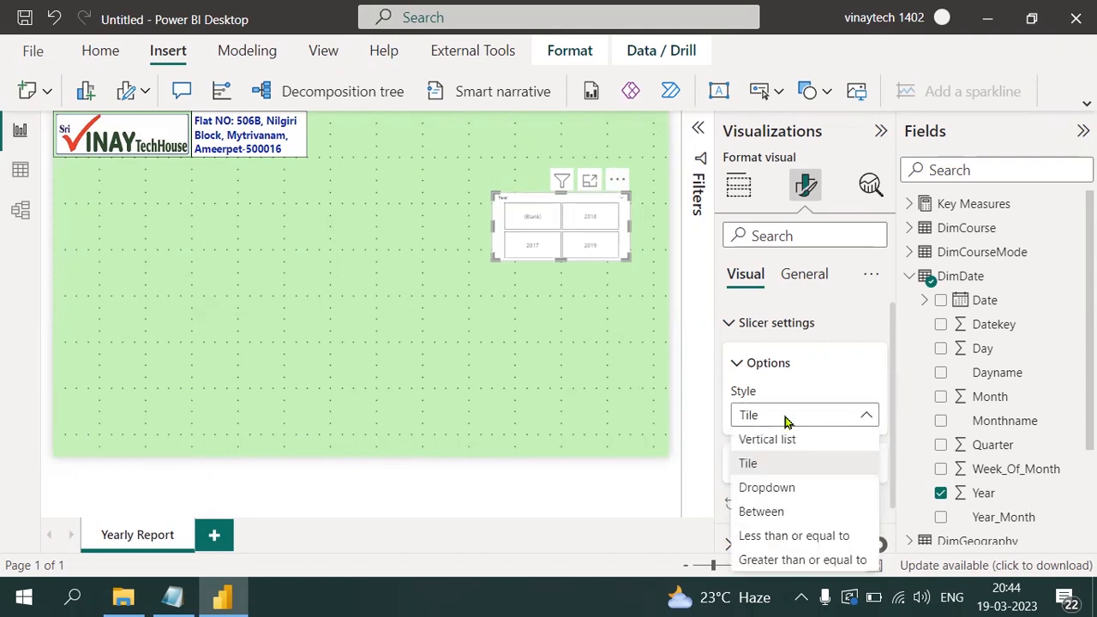
pyautogui.click(778, 494)
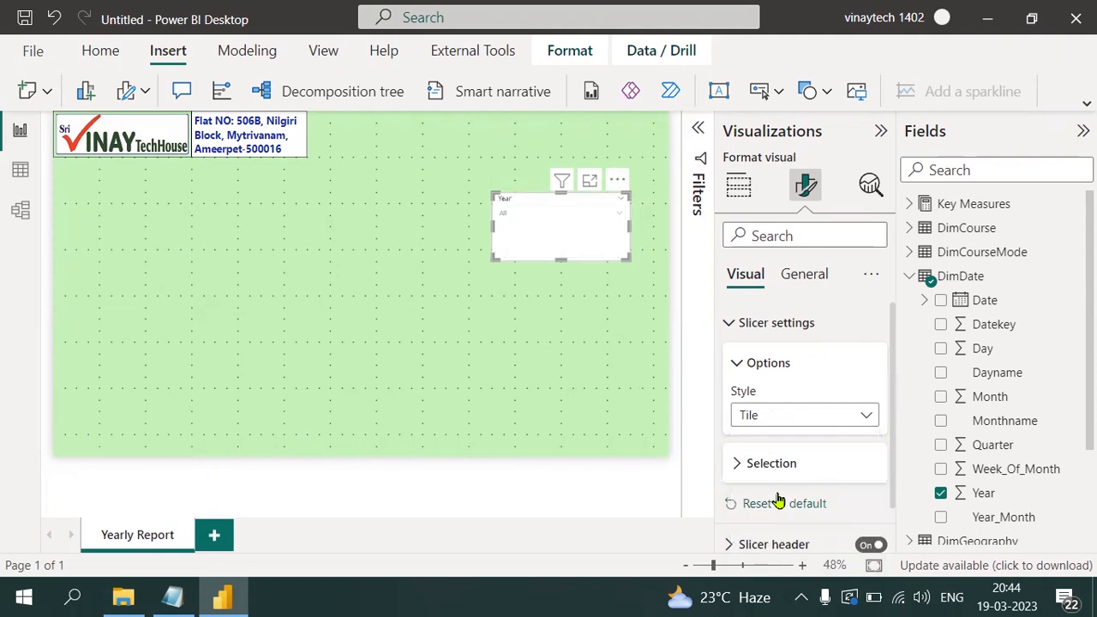
pyautogui.click(593, 223)
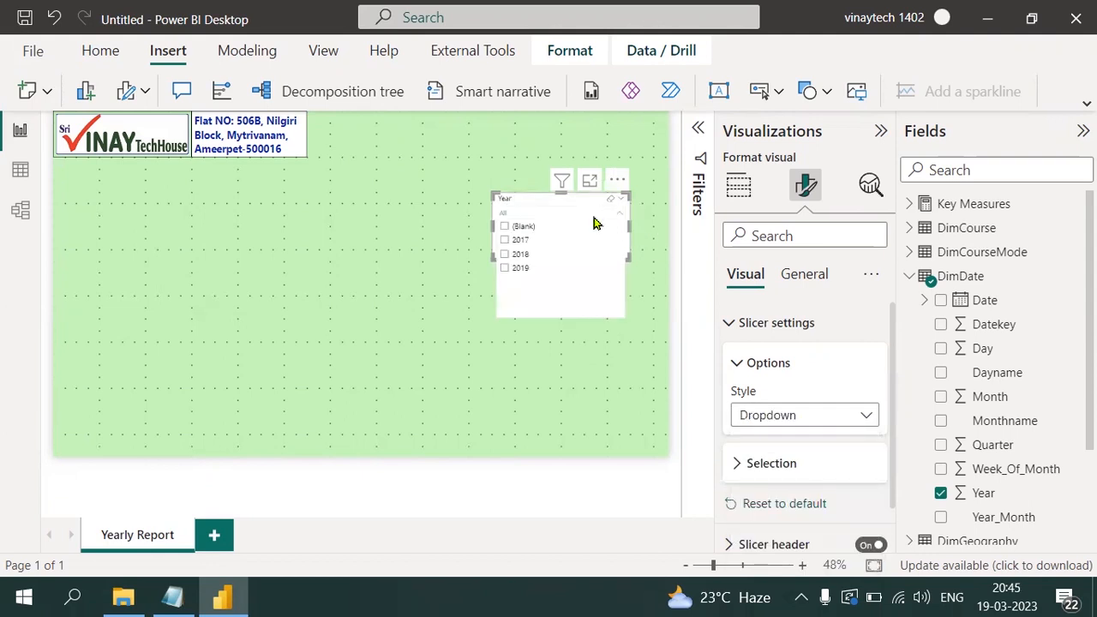
pyautogui.click(594, 223)
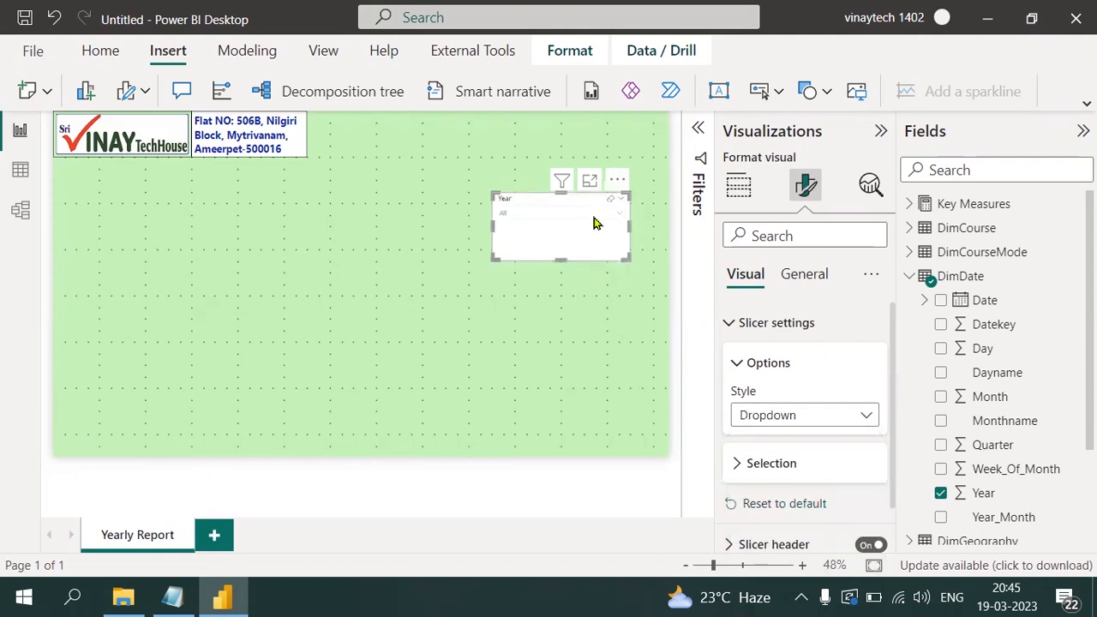
pyautogui.click(774, 418)
pyautogui.click(780, 441)
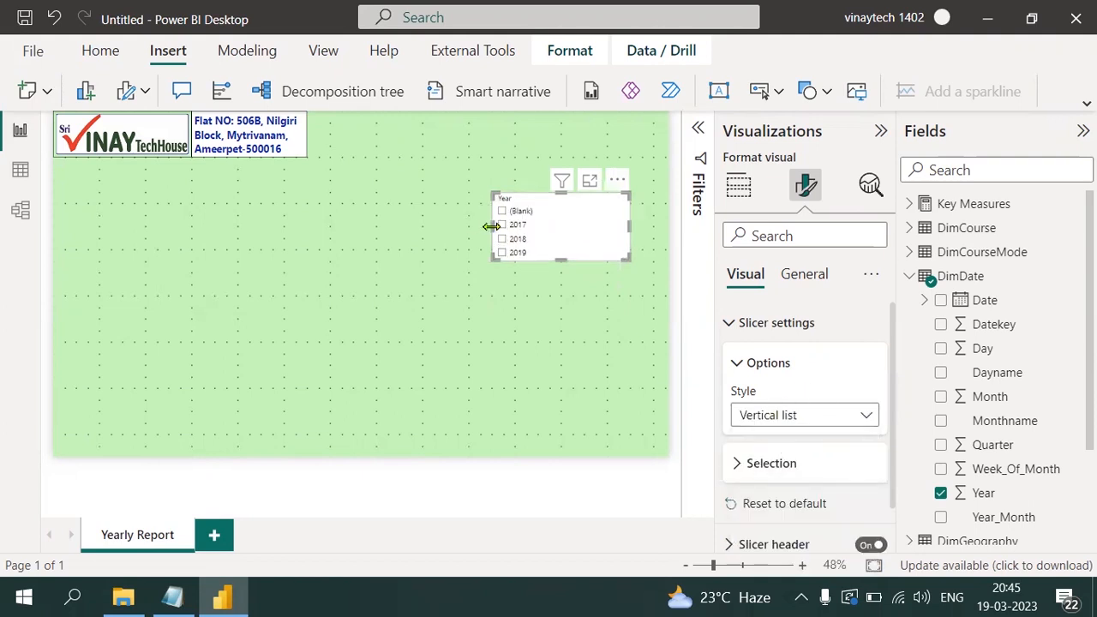
# - Narrow the Year slicer from its left edge and extend its bottom edge to make it taller
pyautogui.moveTo(491, 225); pyautogui.dragTo(575, 238)
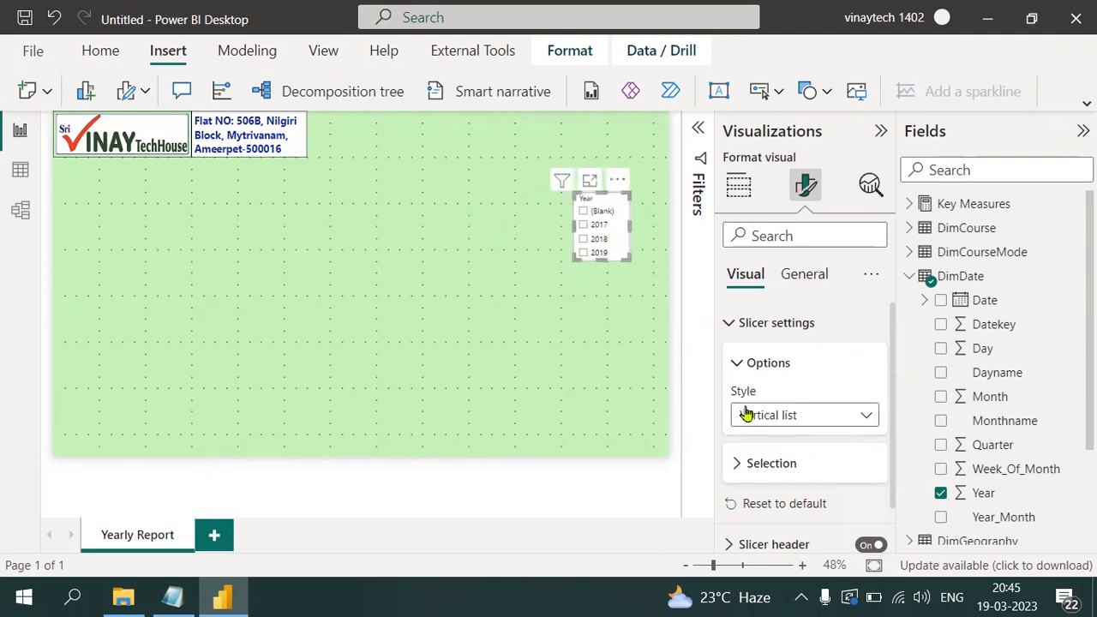
pyautogui.moveTo(604, 259); pyautogui.dragTo(608, 305)
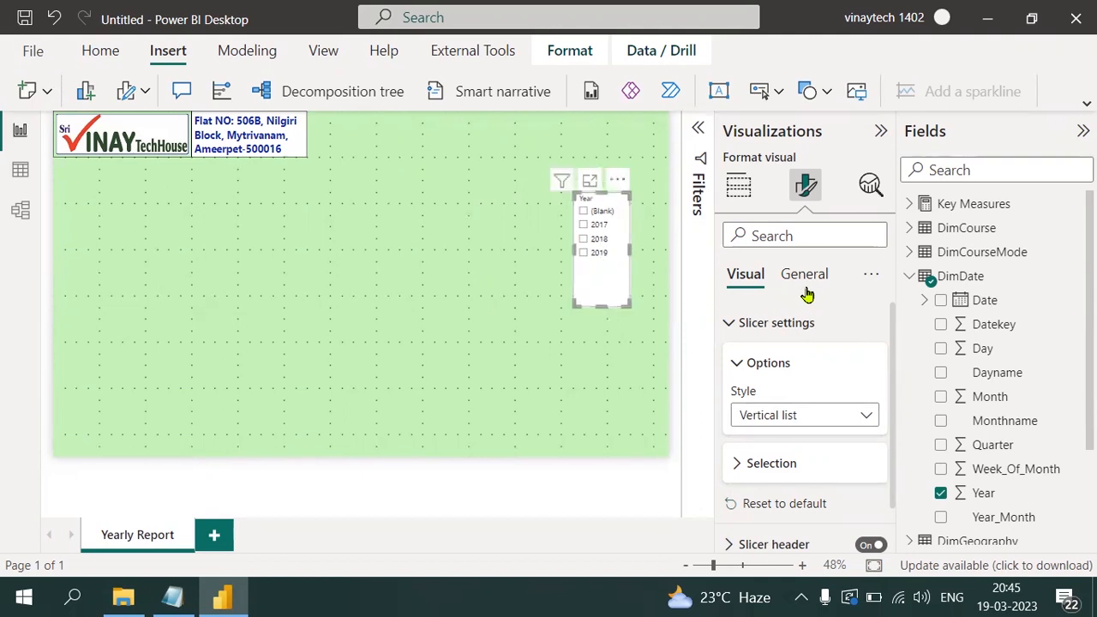
# - Format the Year slicer's header text as bold, size 20, with a pink font color
pyautogui.click(732, 324)
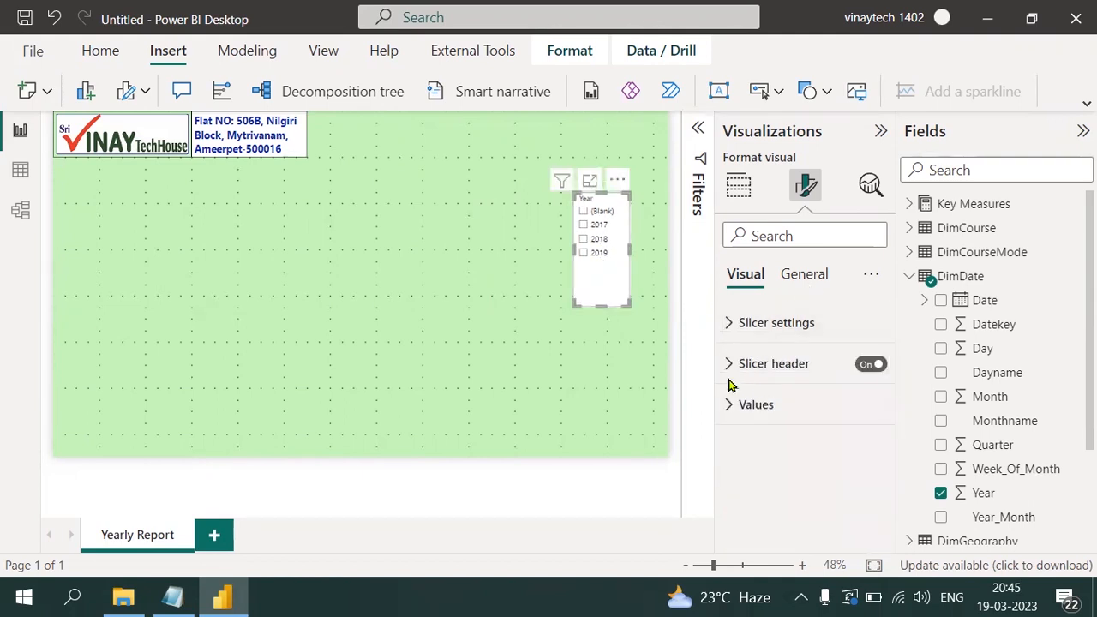
pyautogui.click(728, 365)
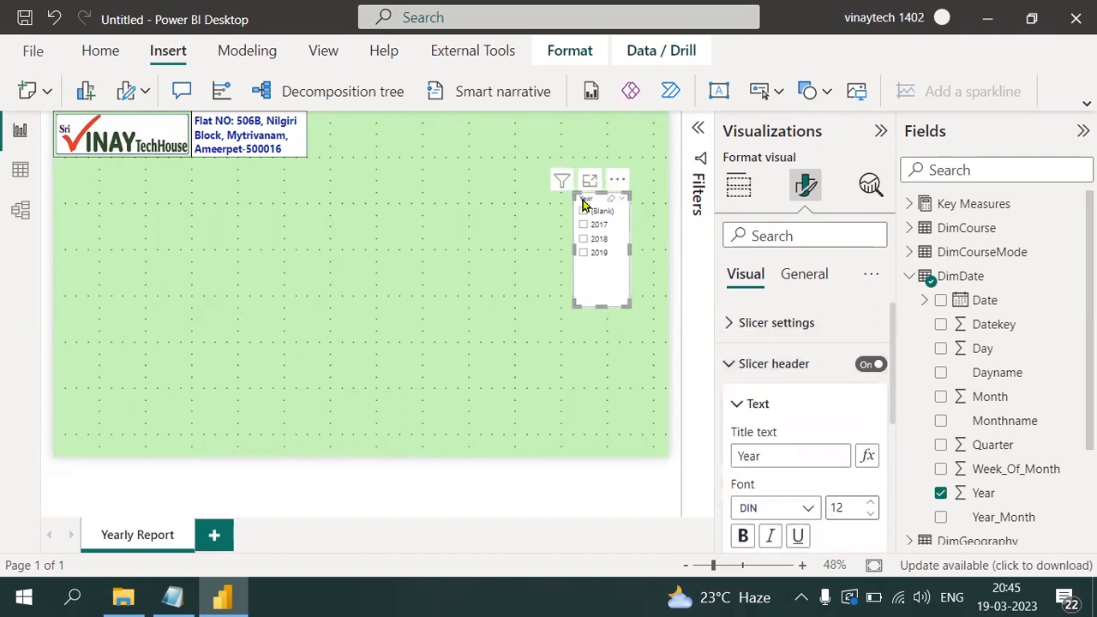
pyautogui.click(742, 536)
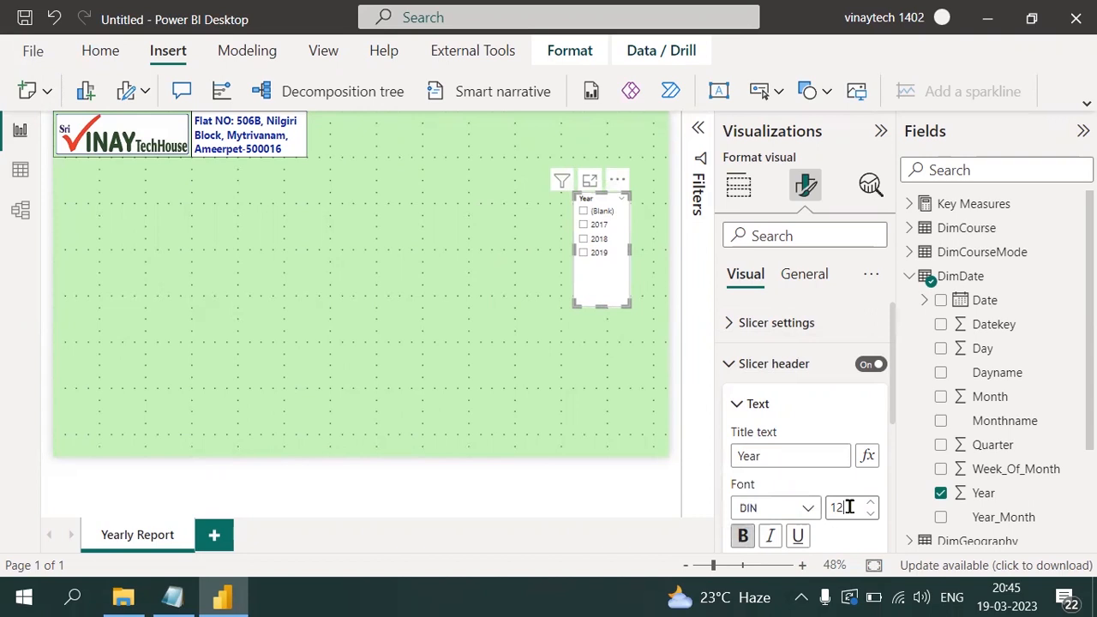
pyautogui.click(849, 507)
pyautogui.write('20')
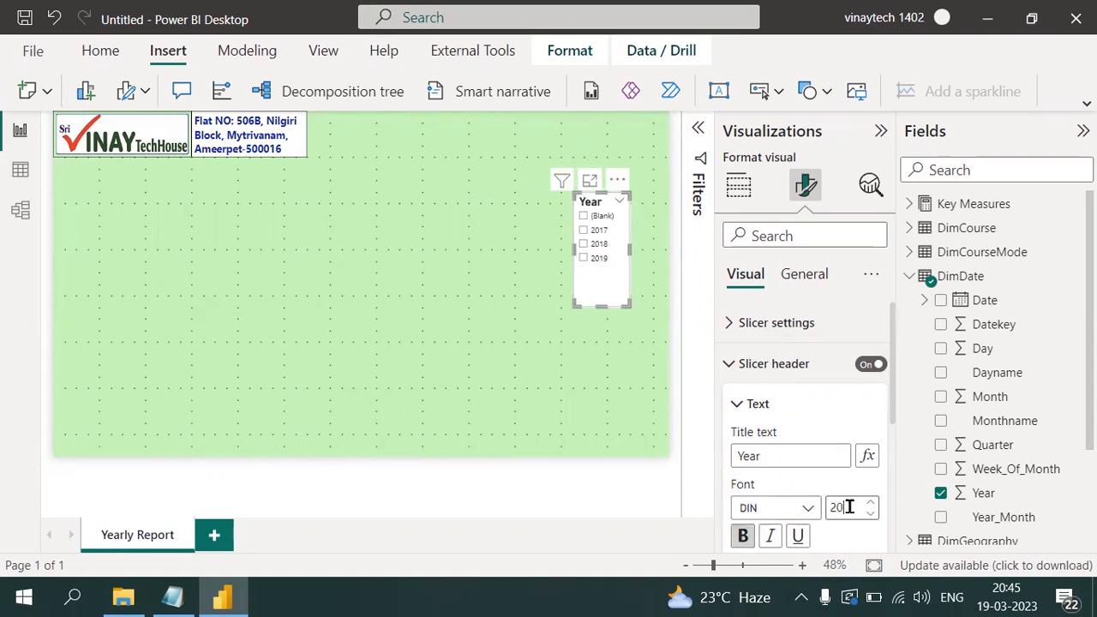
pyautogui.moveTo(891, 418); pyautogui.dragTo(893, 478)
pyautogui.click(774, 463)
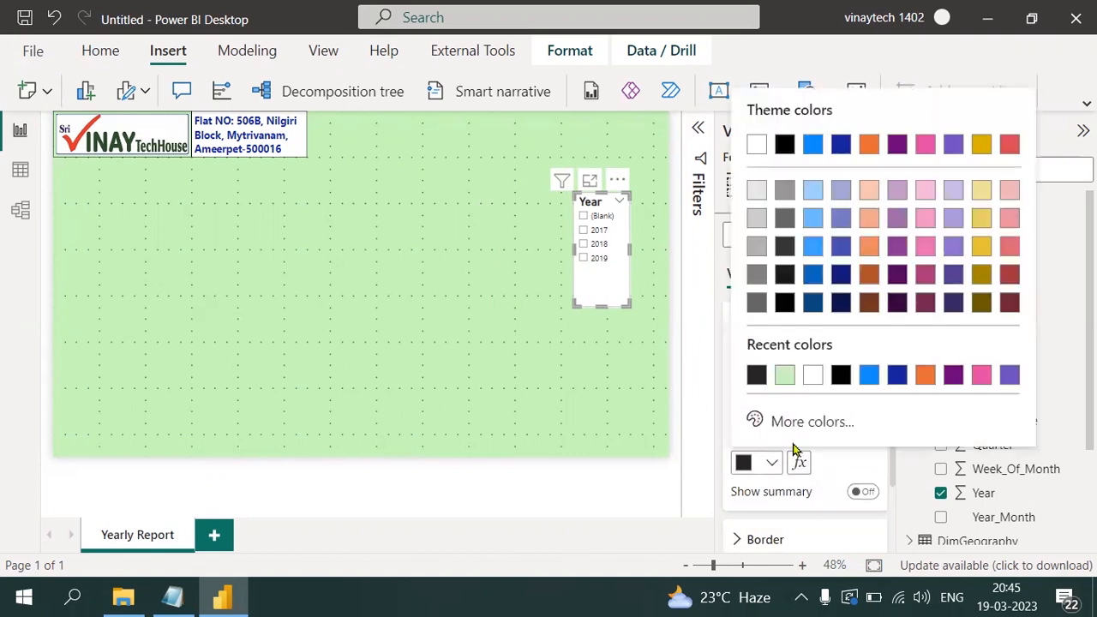
pyautogui.click(981, 377)
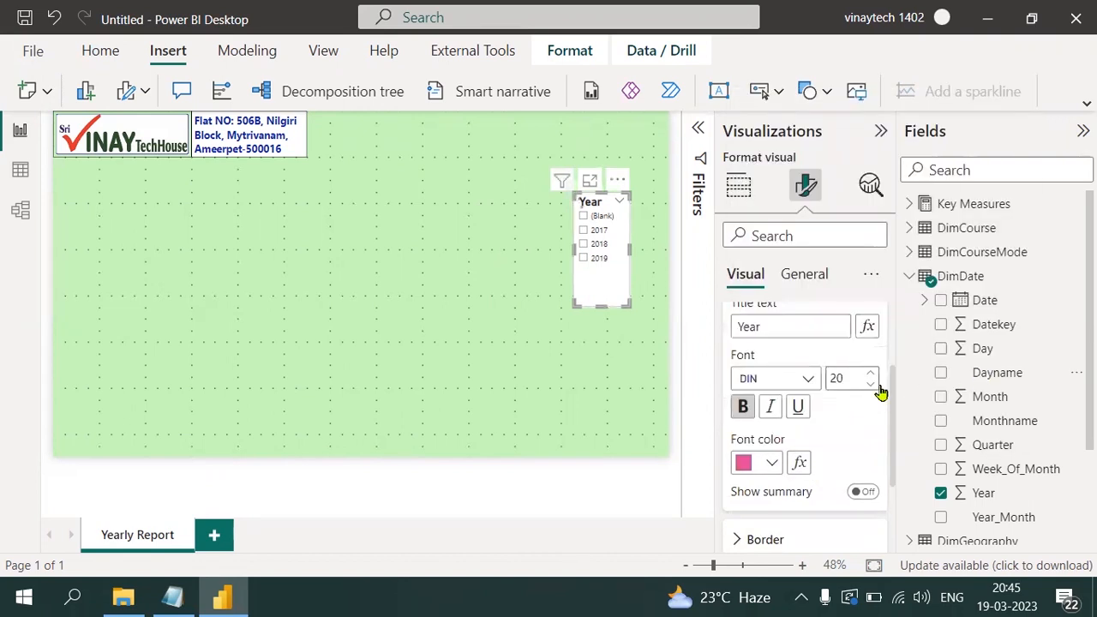
# - Format the Year slicer's values as bold, size 18, with a dark blue font color
pyautogui.moveTo(893, 415); pyautogui.dragTo(897, 505)
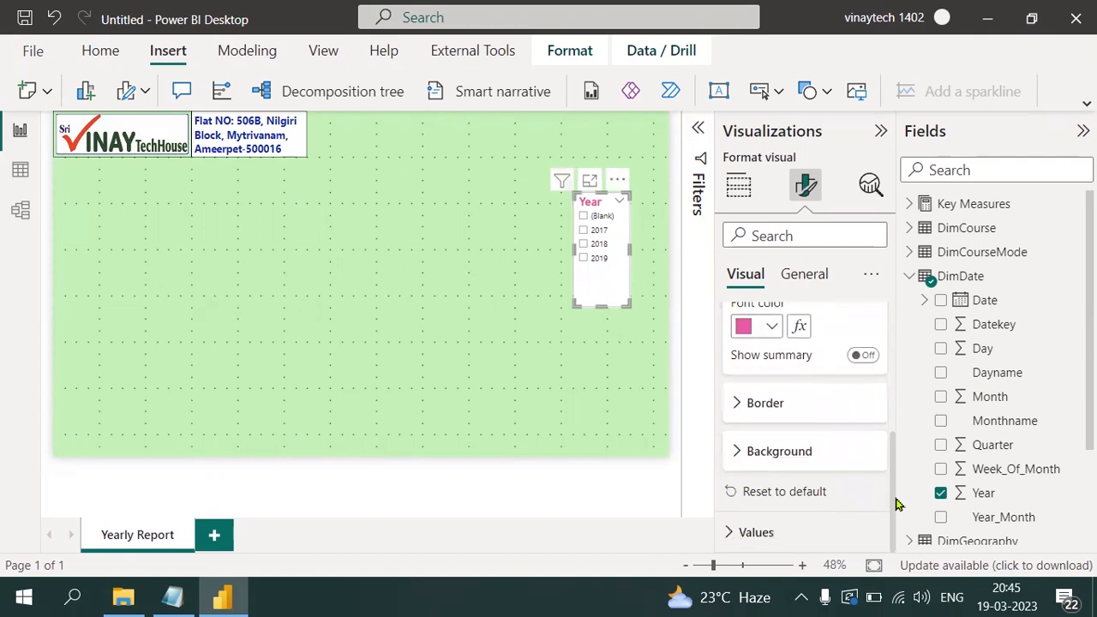
pyautogui.click(727, 532)
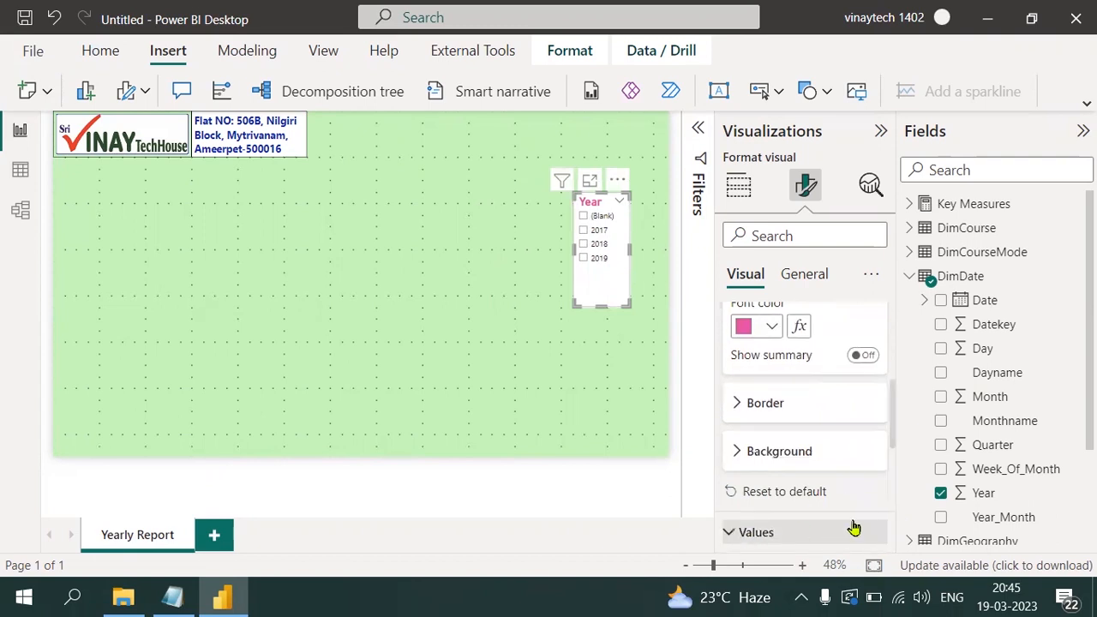
pyautogui.moveTo(892, 432); pyautogui.dragTo(886, 497)
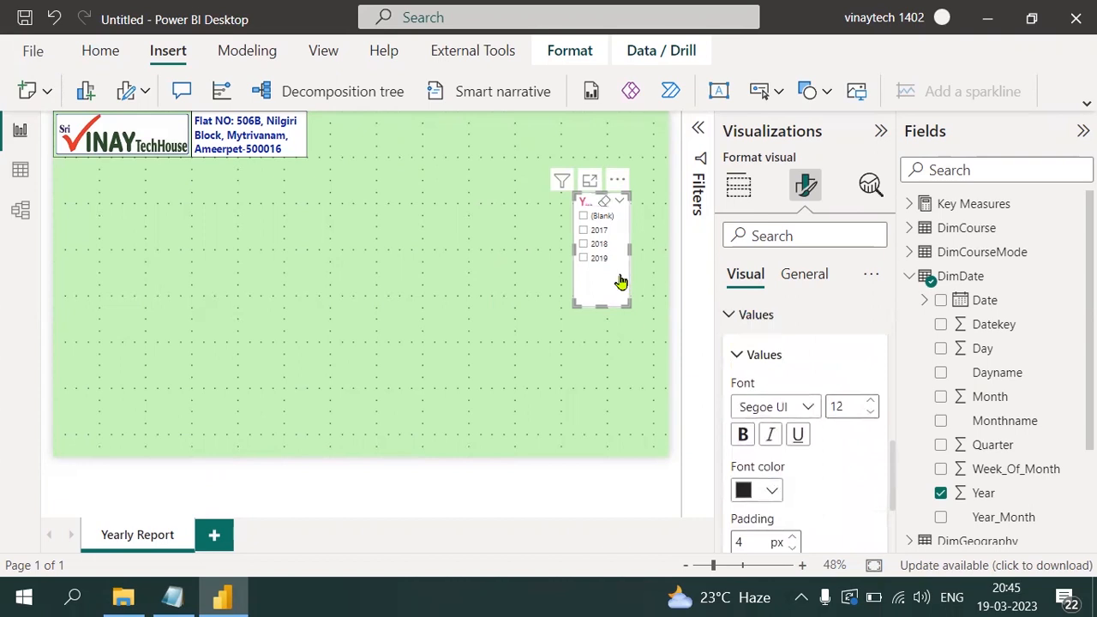
pyautogui.click(748, 445)
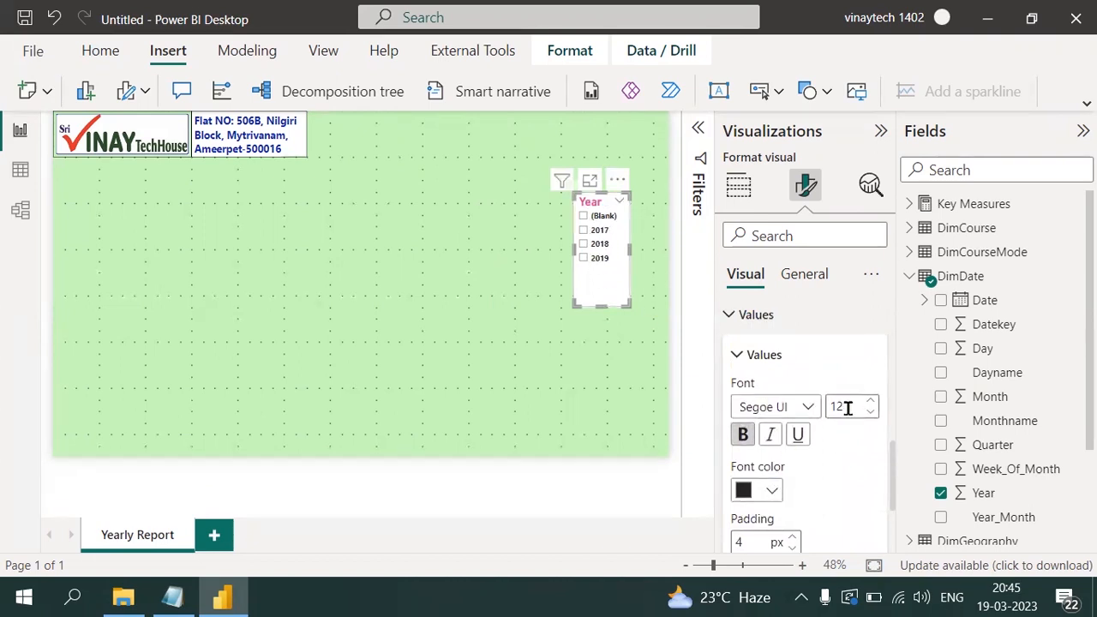
pyautogui.doubleClick(847, 408)
pyautogui.write('18')
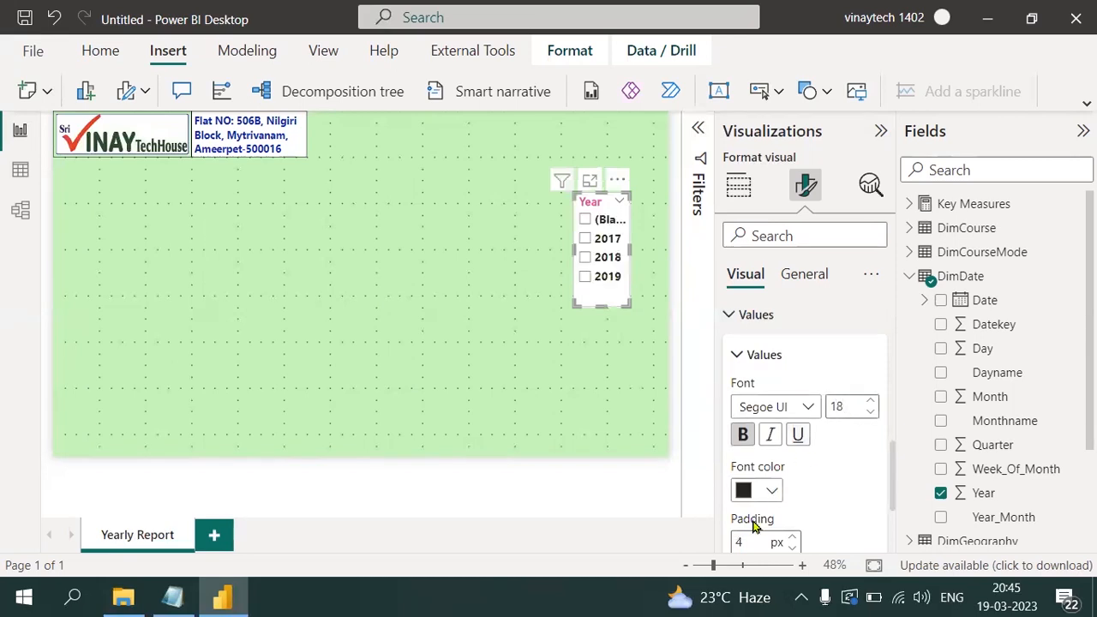
pyautogui.click(773, 491)
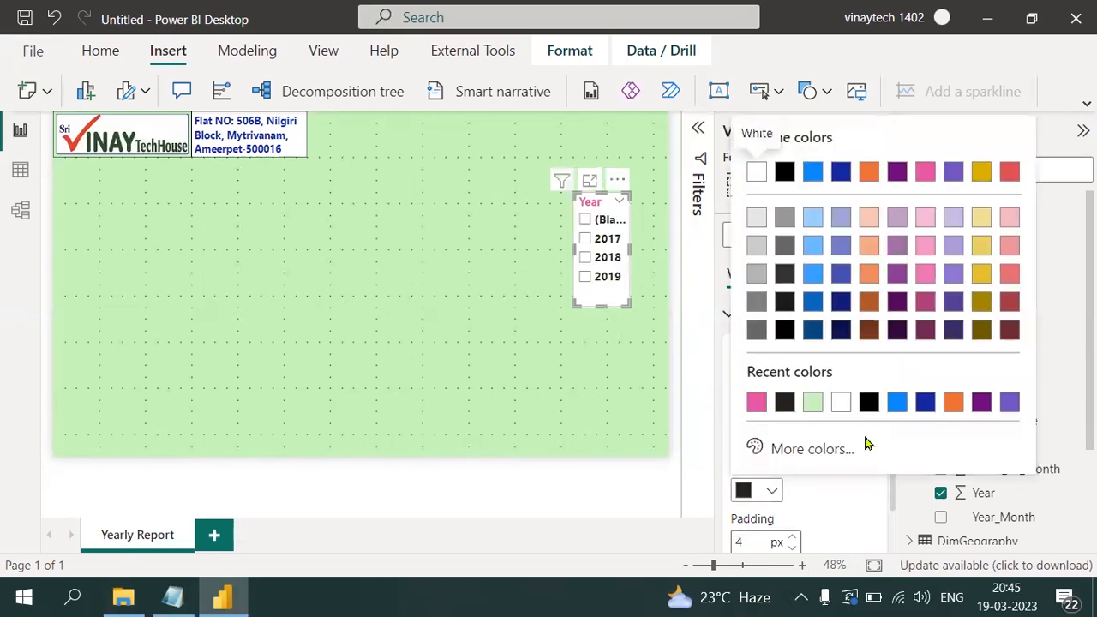
pyautogui.click(930, 399)
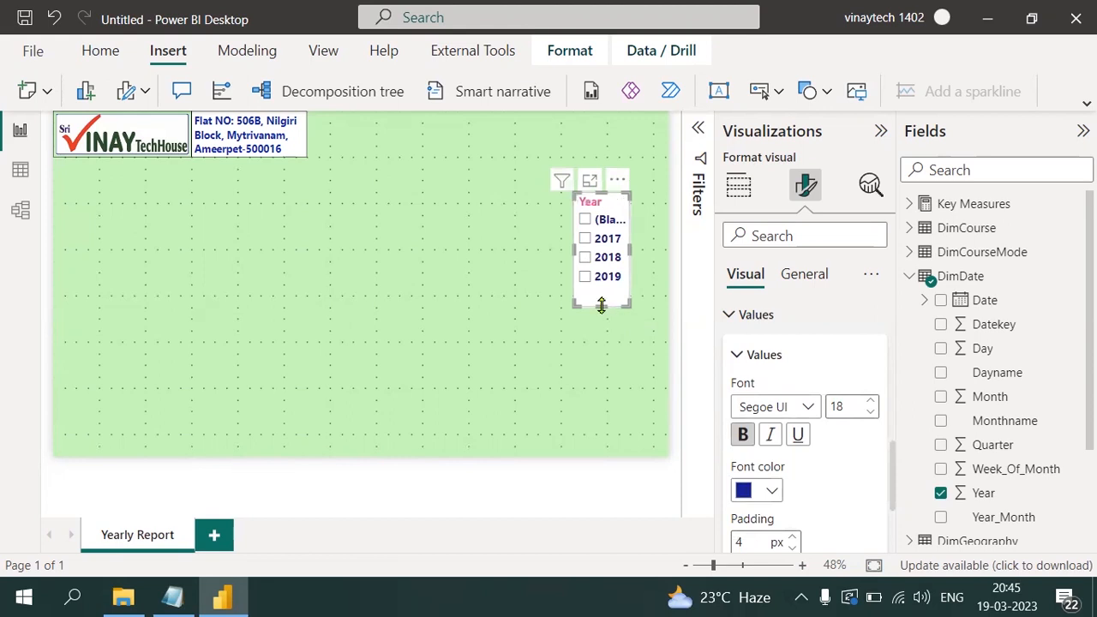
# - Trim the empty space below the slicer's values and turn on its visual border
pyautogui.moveTo(604, 303); pyautogui.dragTo(604, 293)
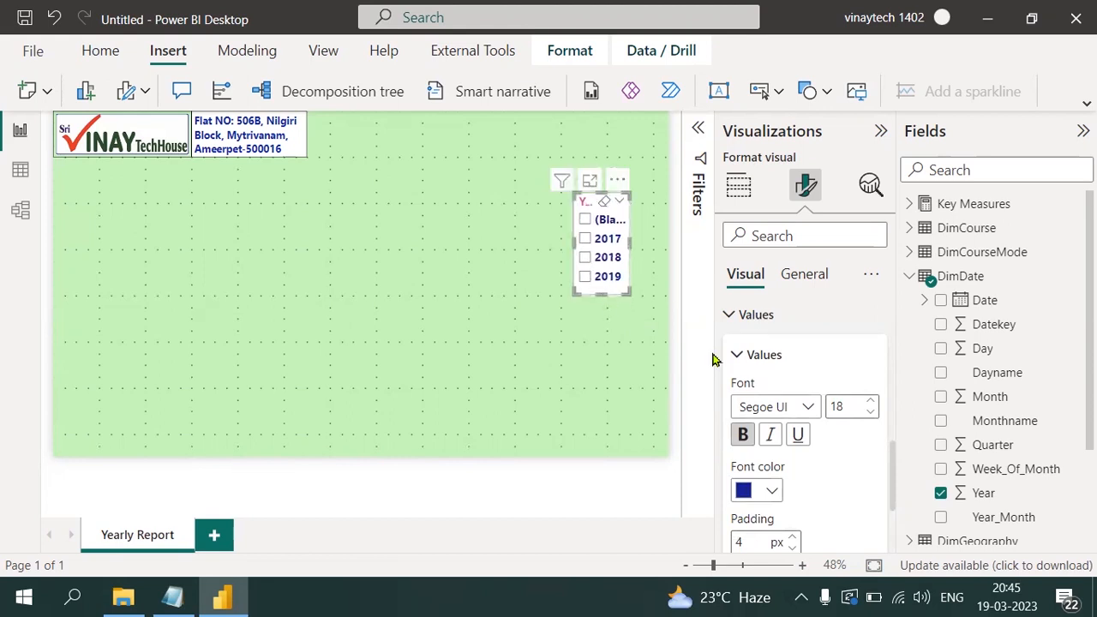
pyautogui.click(810, 276)
pyautogui.click(732, 407)
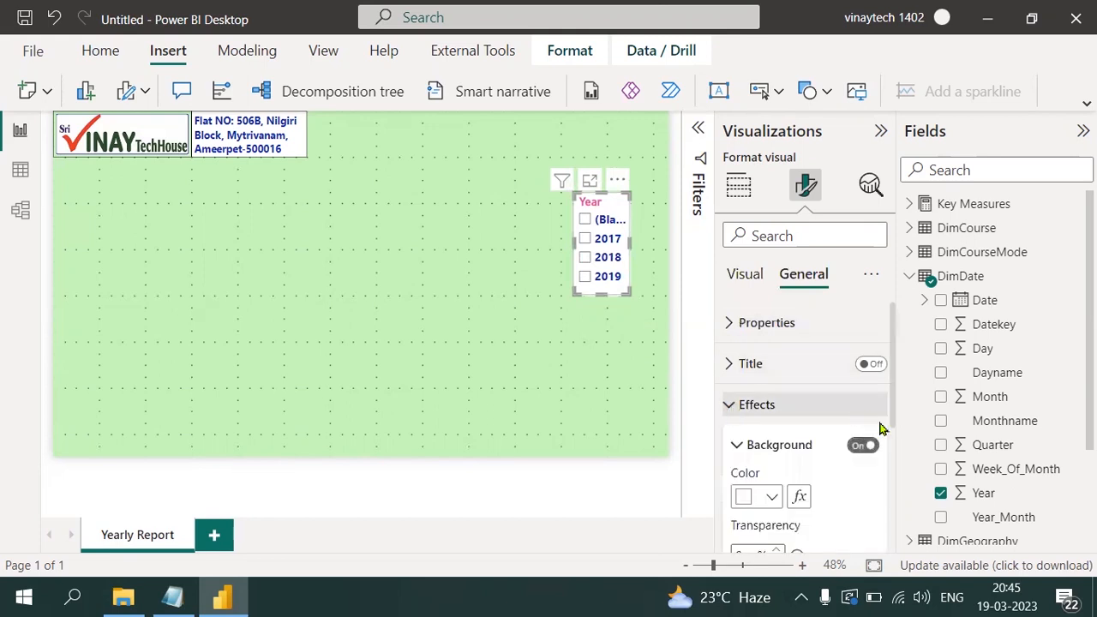
pyautogui.moveTo(894, 421); pyautogui.dragTo(895, 490)
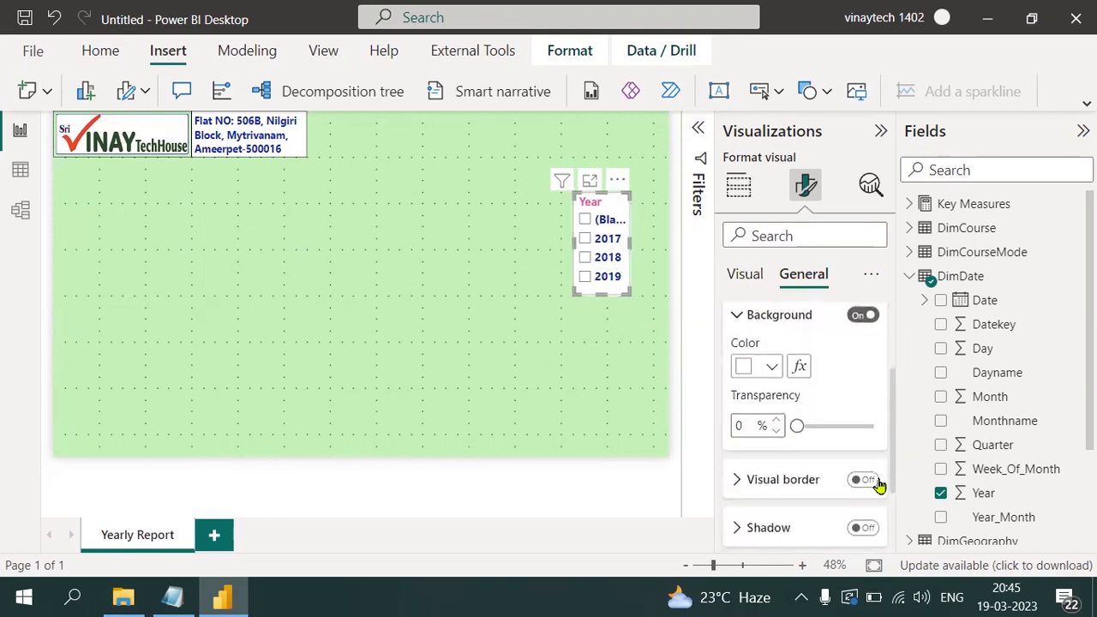
pyautogui.click(864, 480)
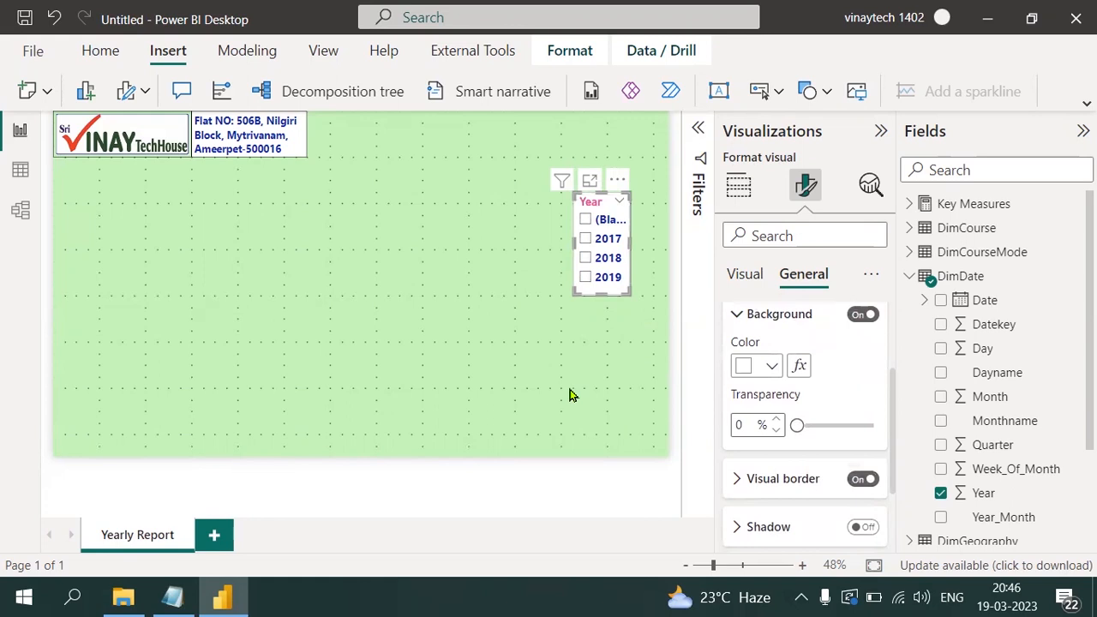
pyautogui.click(573, 395)
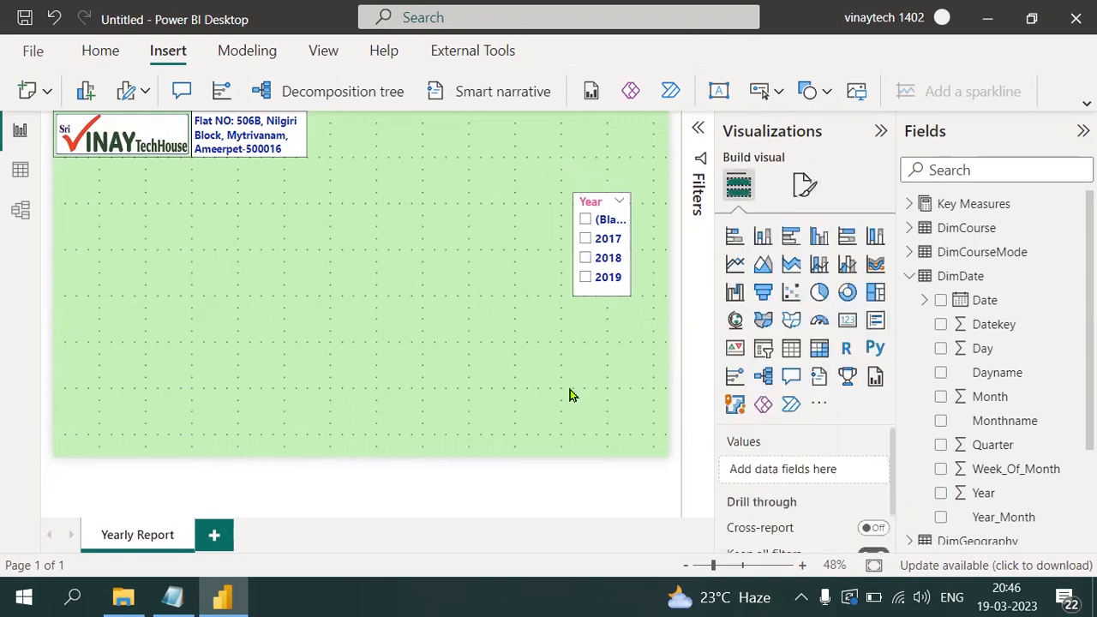
# - Switch to the Technical Design Document Features notes in Notepad and highlight the "3 Cards-individual visuals" requirement
pyautogui.click(174, 597)
pyautogui.click(88, 231)
pyautogui.moveTo(88, 232); pyautogui.dragTo(321, 235)
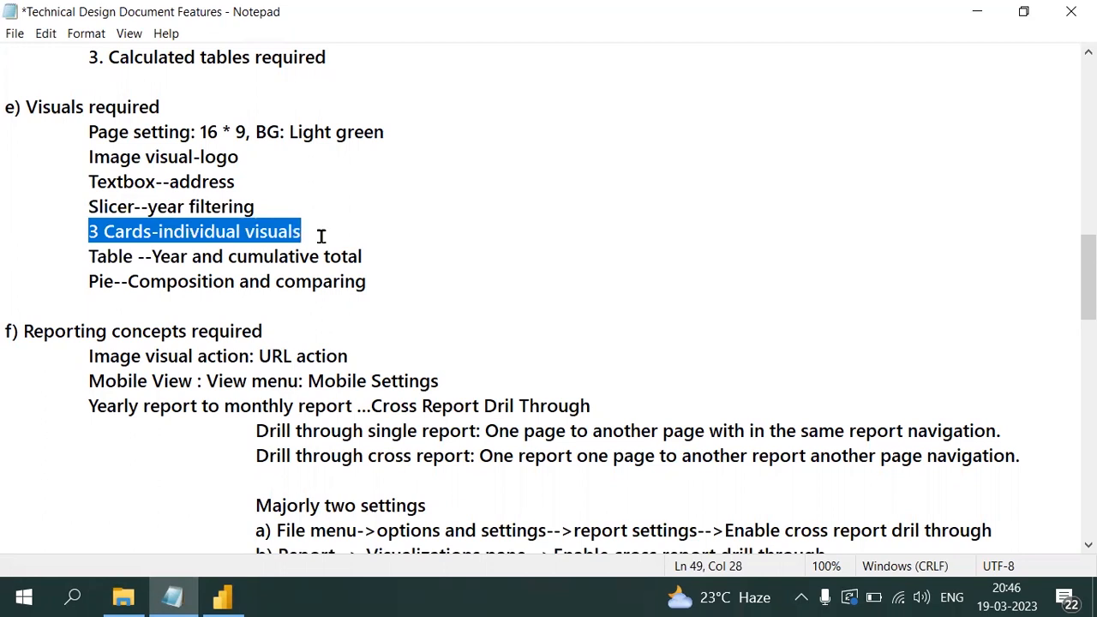
# - Switch to Power BI Desktop, add three card visuals to the Yearly Report page and move the first one below the logo
pyautogui.click(222, 597)
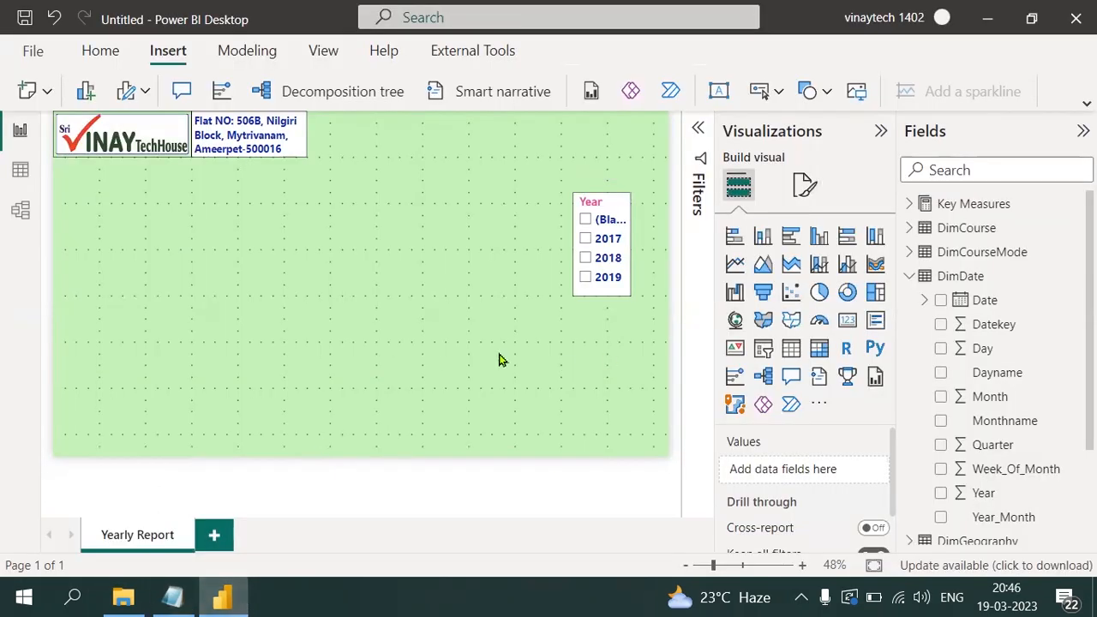
pyautogui.click(845, 325)
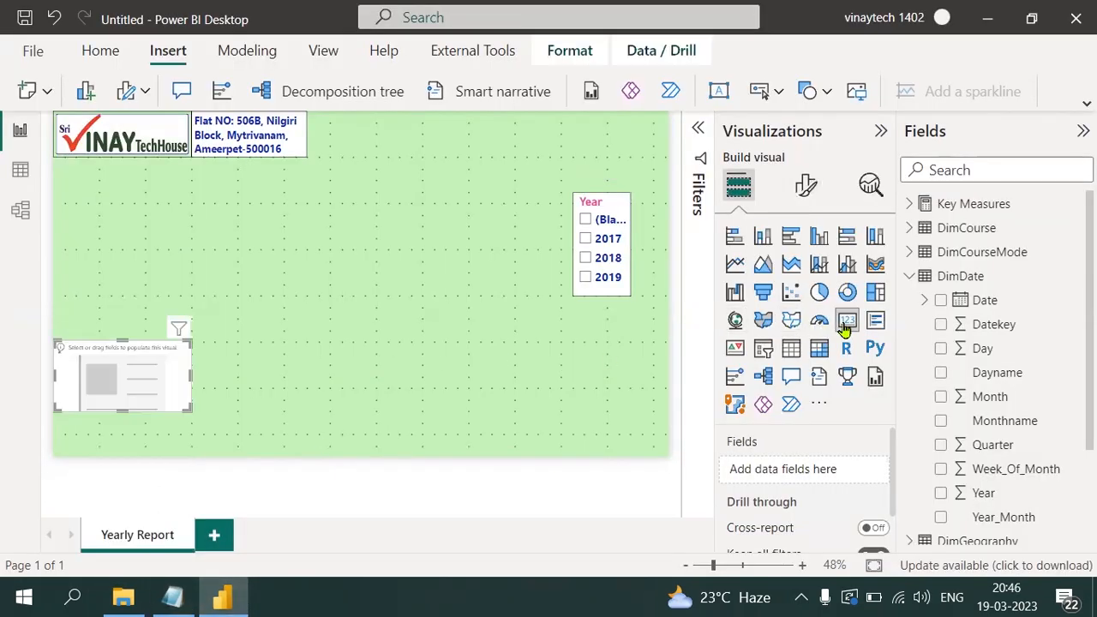
pyautogui.click(845, 330)
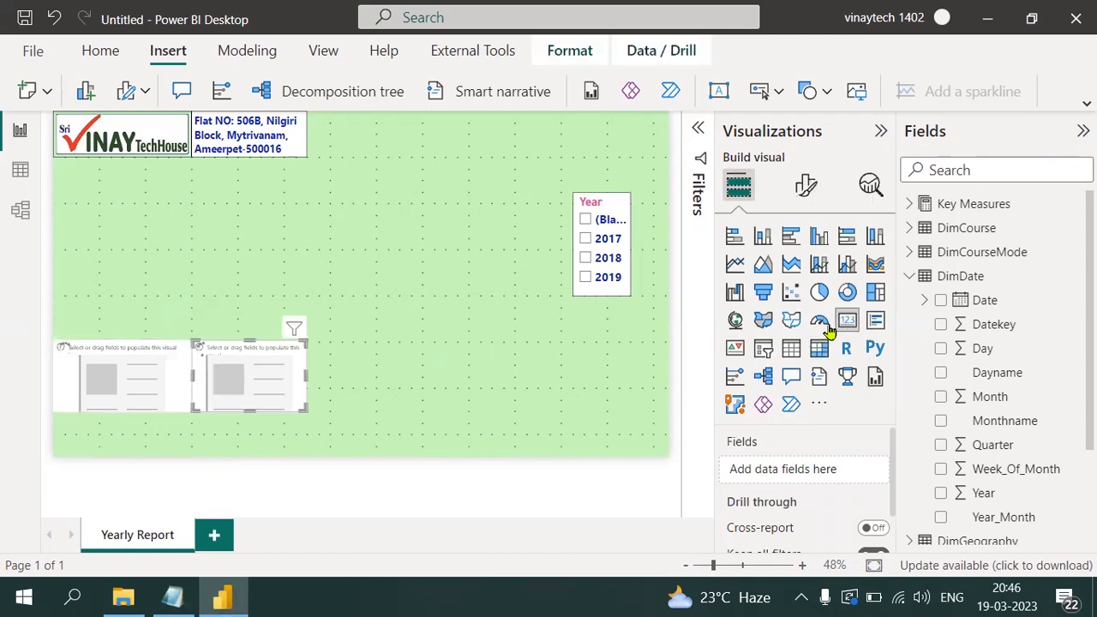
pyautogui.click(613, 367)
pyautogui.moveTo(846, 321); pyautogui.dragTo(340, 340)
pyautogui.moveTo(130, 368); pyautogui.dragTo(137, 230)
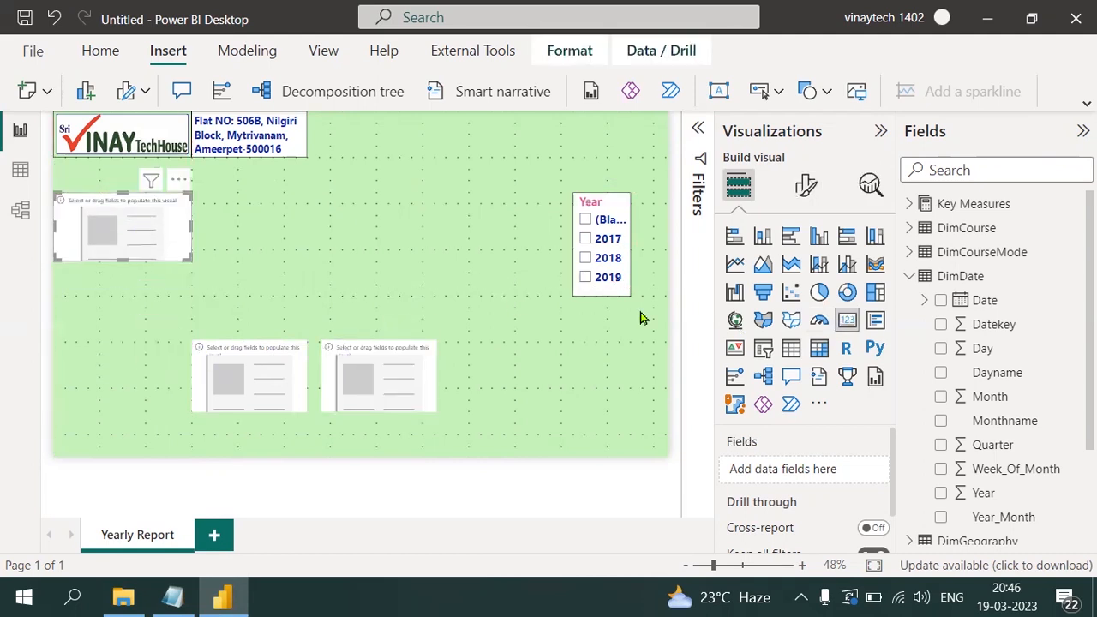
# - Assign the key measures Total DF, Avg DF and Count Stds to the first, second and third cards respectively
pyautogui.click(909, 203)
pyautogui.moveTo(1000, 308); pyautogui.dragTo(809, 471)
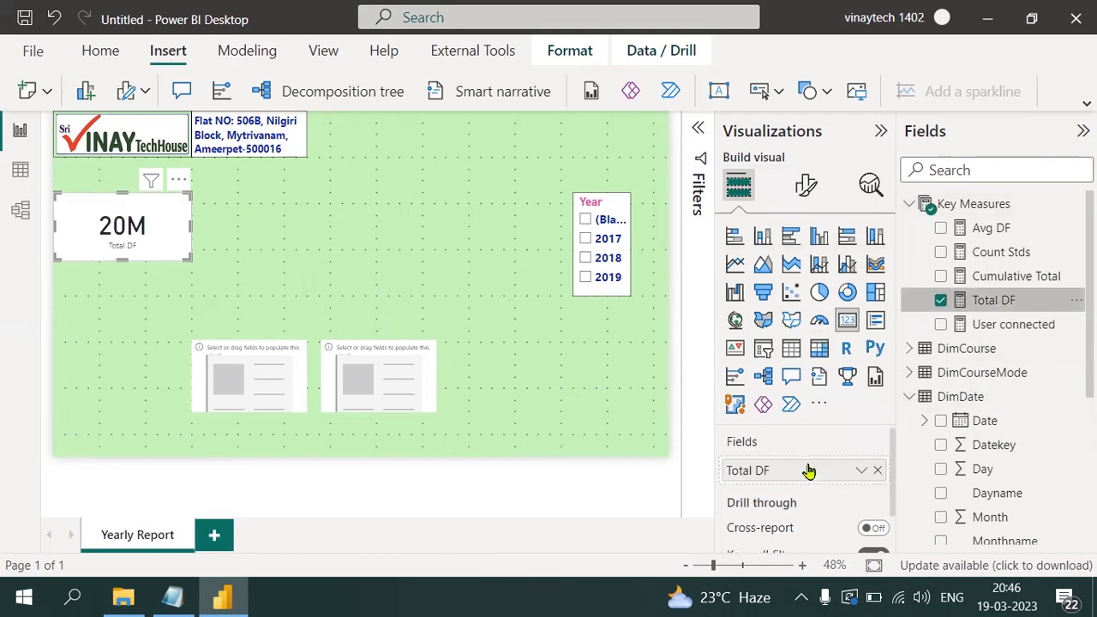
pyautogui.click(268, 373)
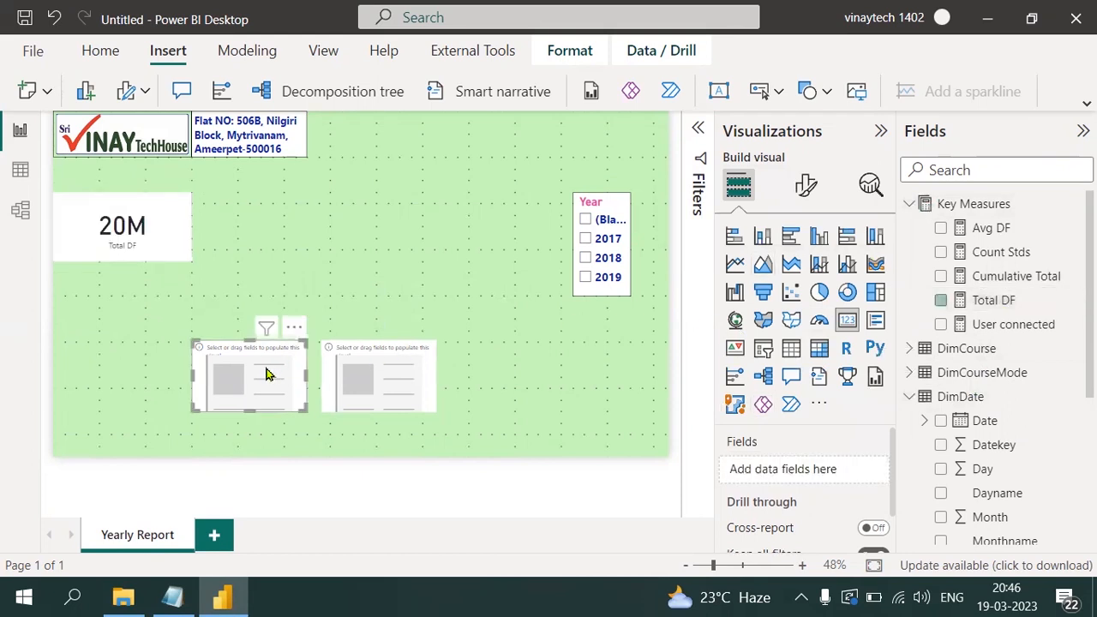
pyautogui.moveTo(985, 228); pyautogui.dragTo(808, 483)
pyautogui.click(409, 404)
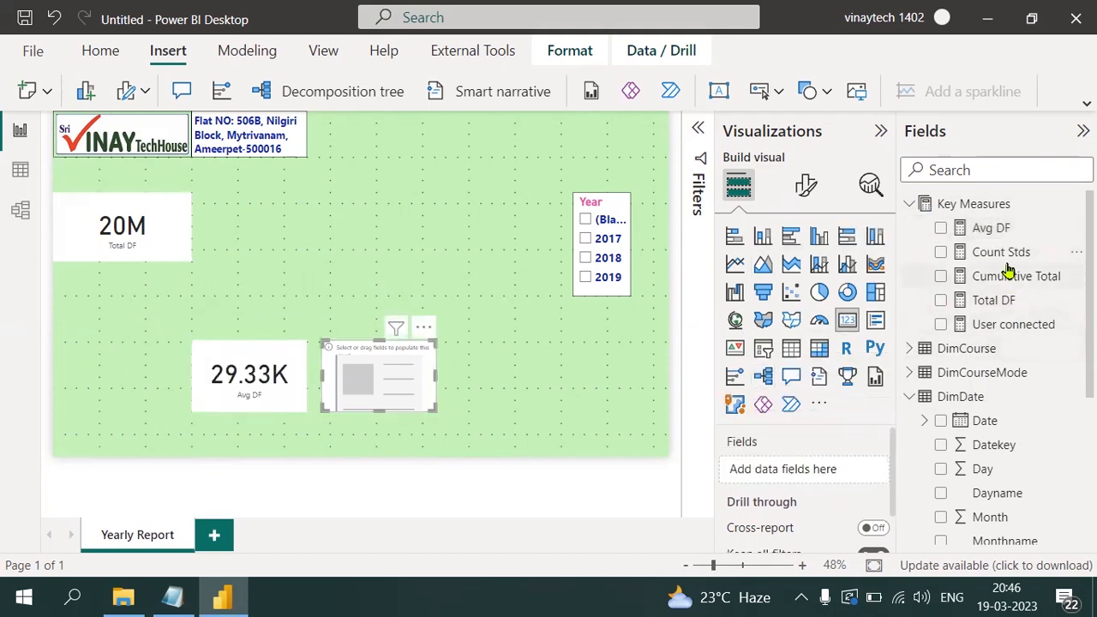
pyautogui.moveTo(1001, 254); pyautogui.dragTo(820, 486)
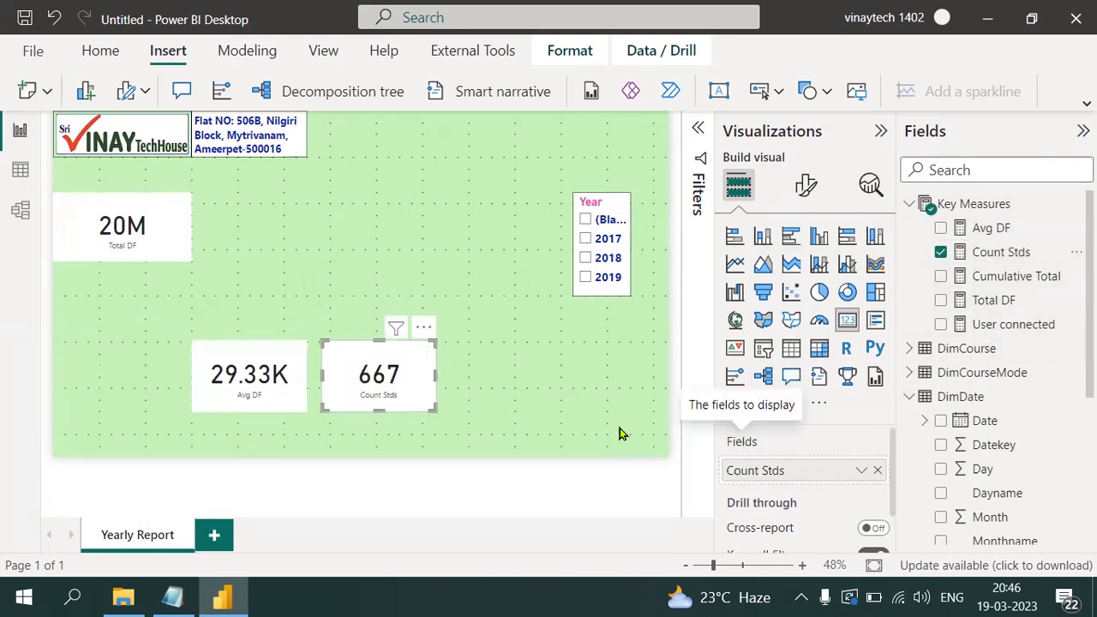
# - Open the format settings of the Total DF card and look through its callout value options
pyautogui.click(163, 254)
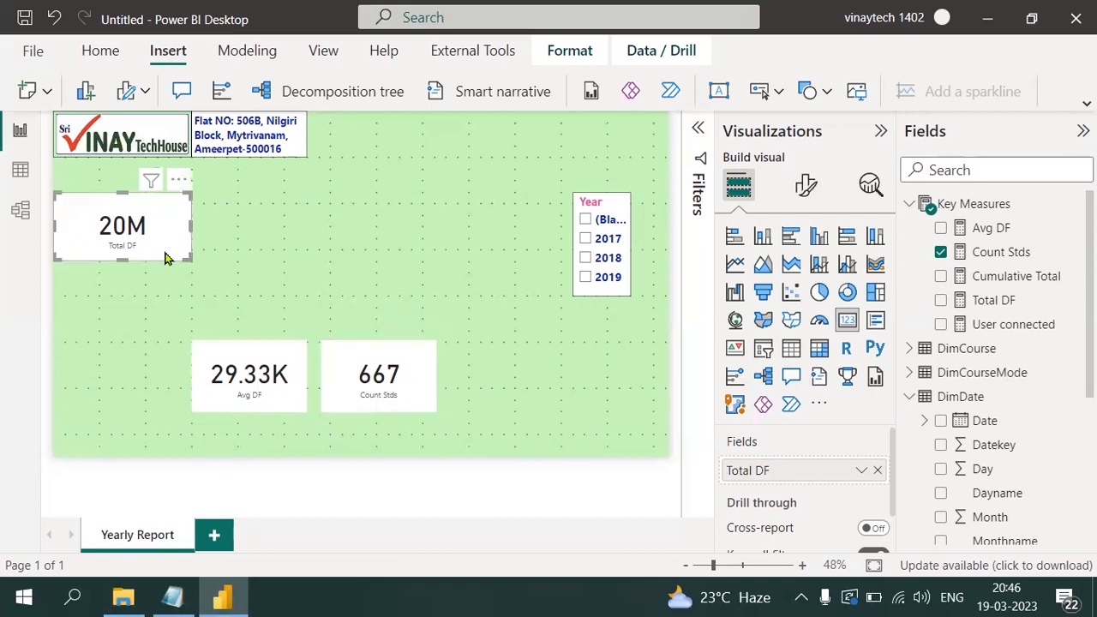
pyautogui.click(808, 191)
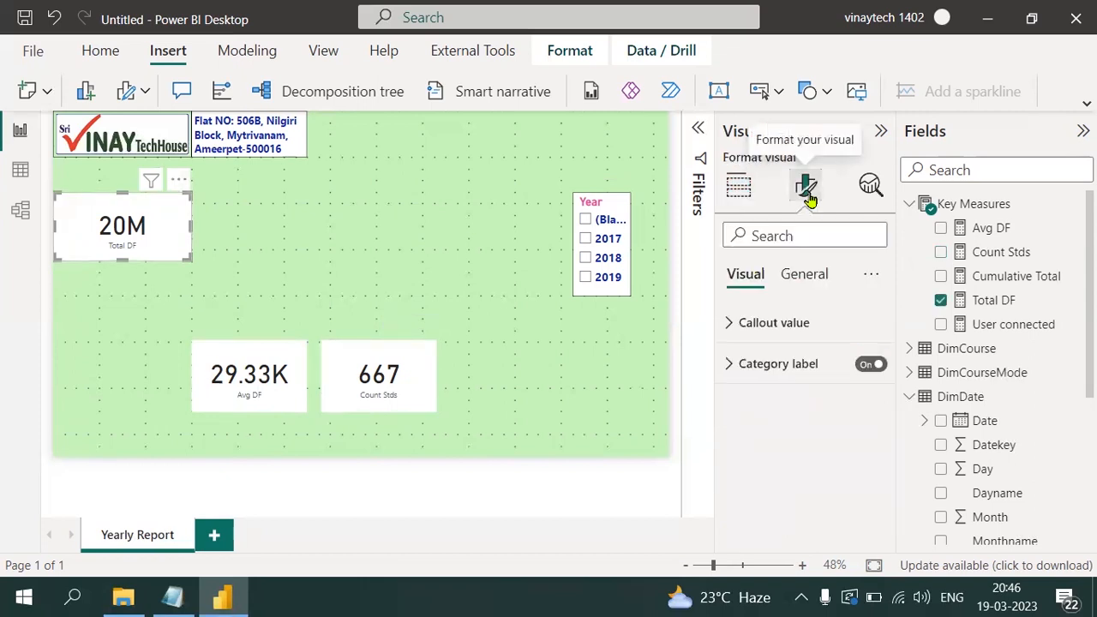
pyautogui.click(729, 323)
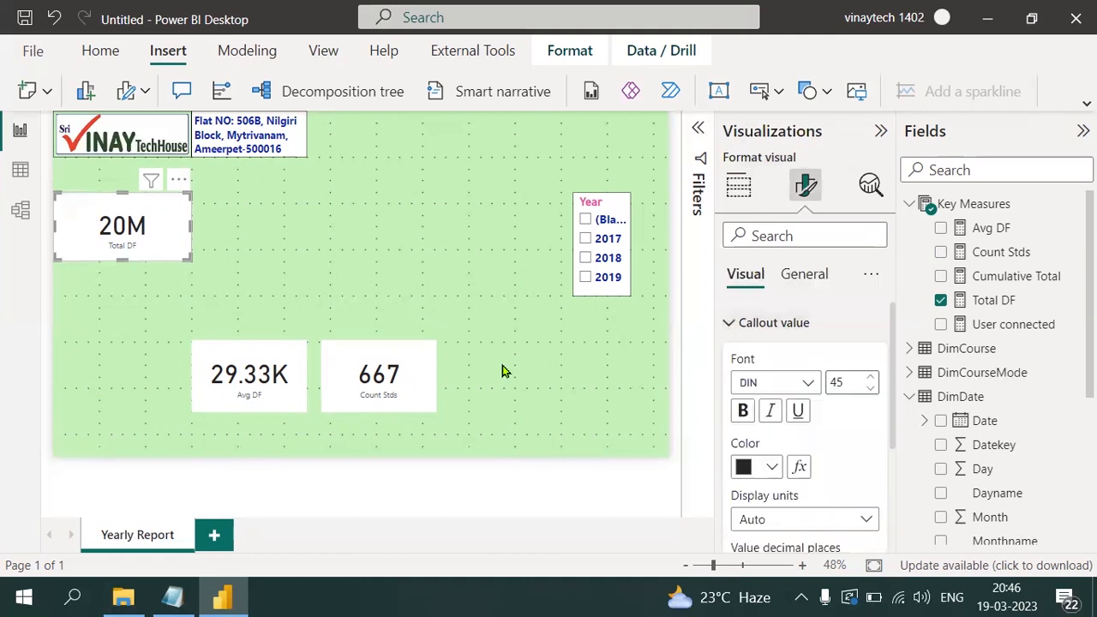
pyautogui.click(727, 329)
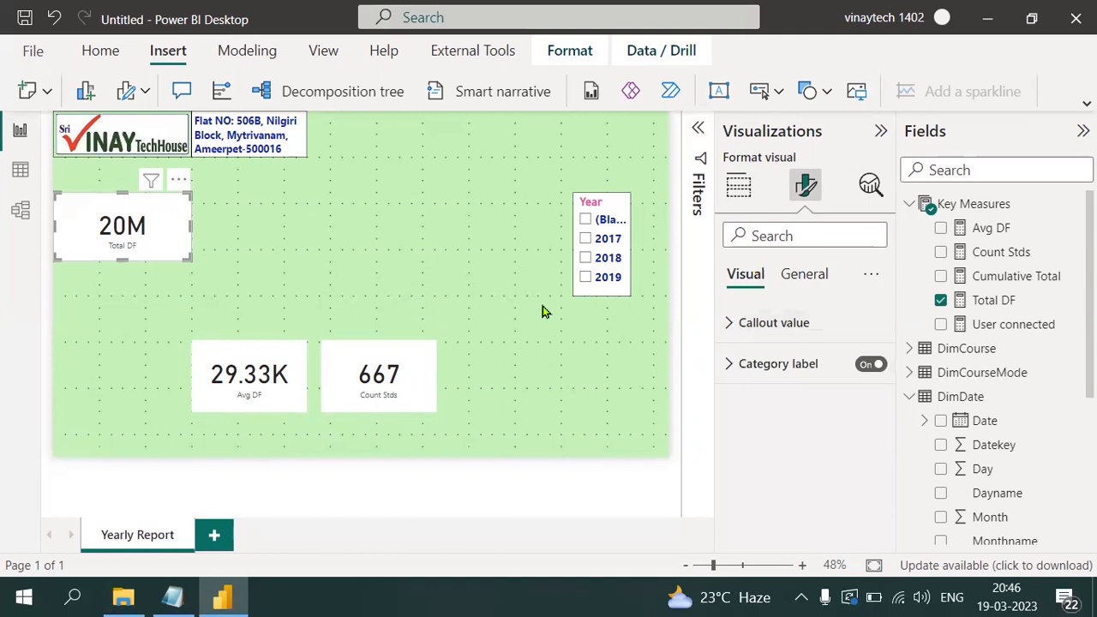
pyautogui.moveTo(151, 226)
pyautogui.mouseDown()
pyautogui.moveTo(570, 306)
pyautogui.moveTo(758, 321)
pyautogui.mouseUp()
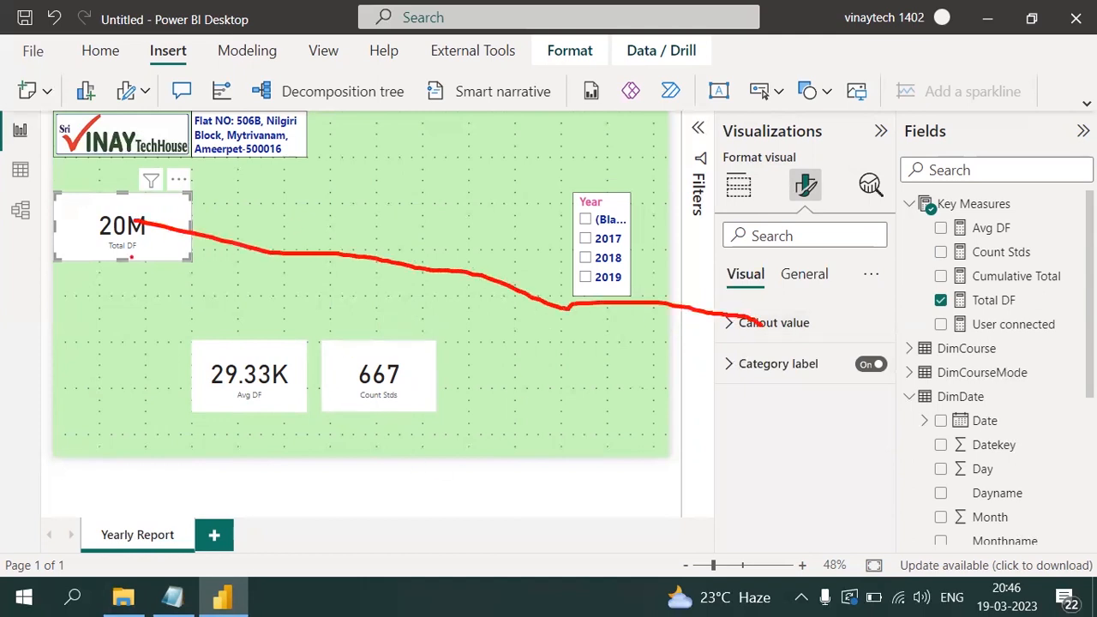
pyautogui.moveTo(130, 246)
pyautogui.mouseDown()
pyautogui.moveTo(540, 322)
pyautogui.moveTo(641, 330)
pyautogui.moveTo(735, 361)
pyautogui.mouseUp()
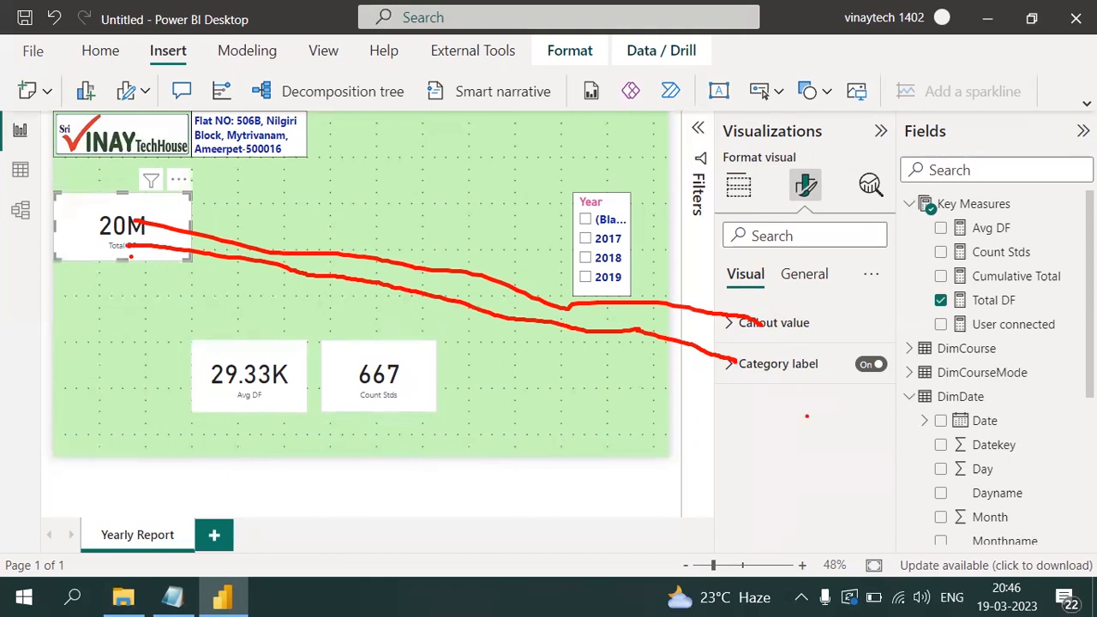
pyautogui.press('Escape')
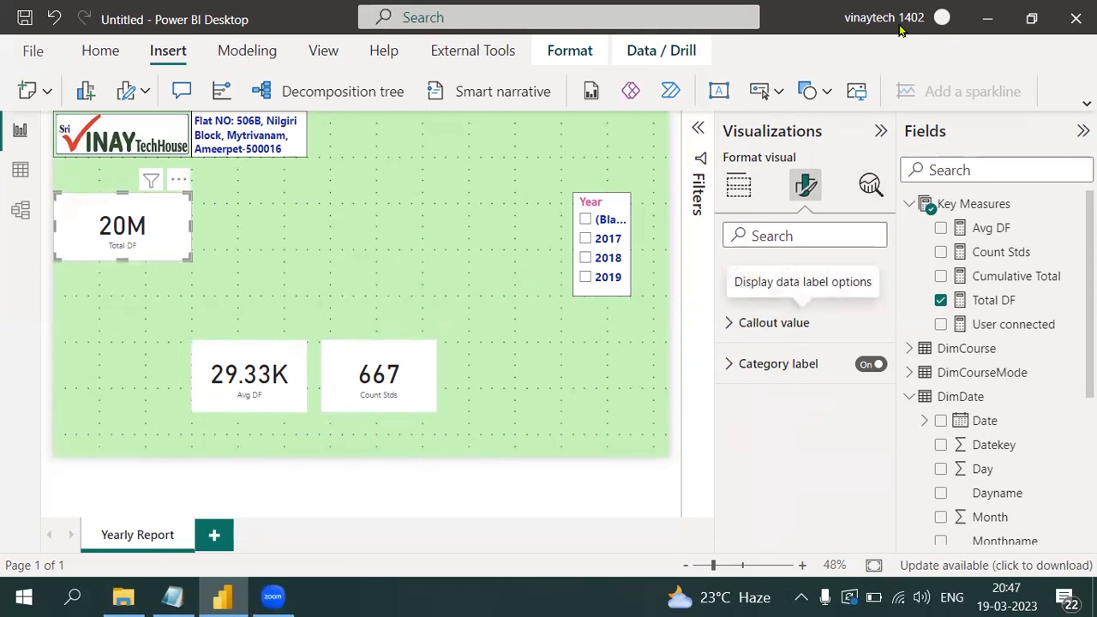
# - Format the Total DF card's callout value as bold, size 30, with a dark blue font color
pyautogui.click(754, 323)
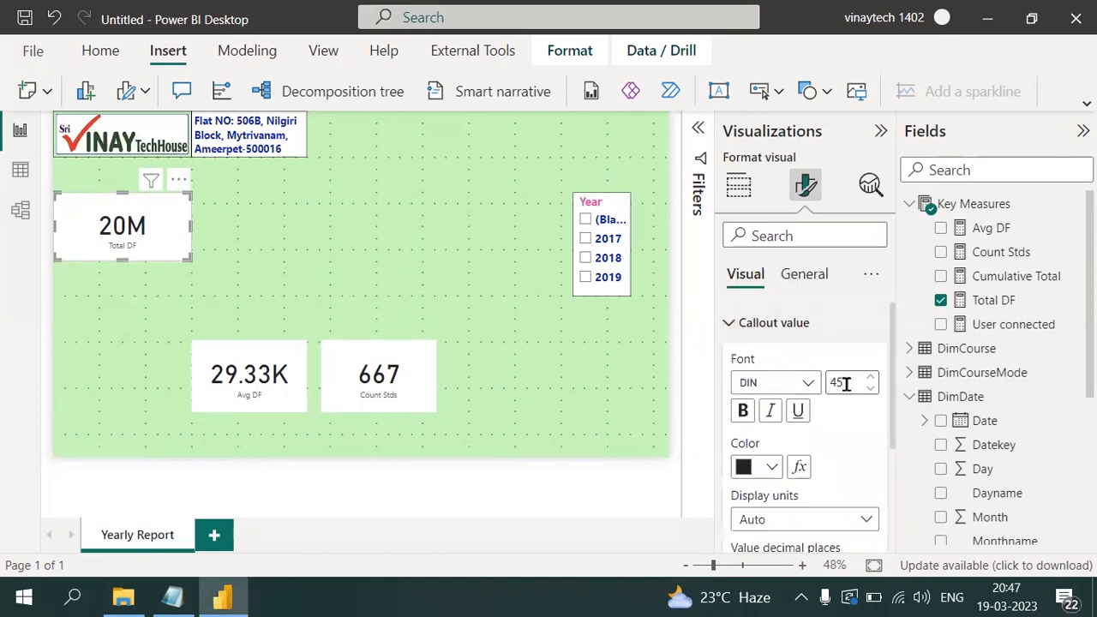
pyautogui.write('0')
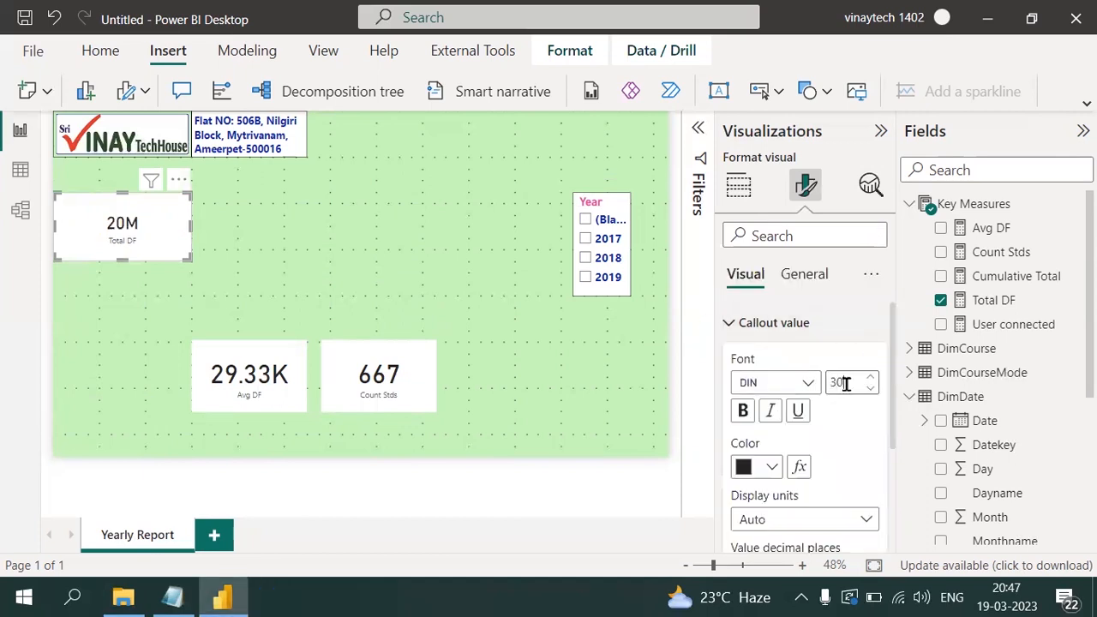
pyautogui.click(751, 417)
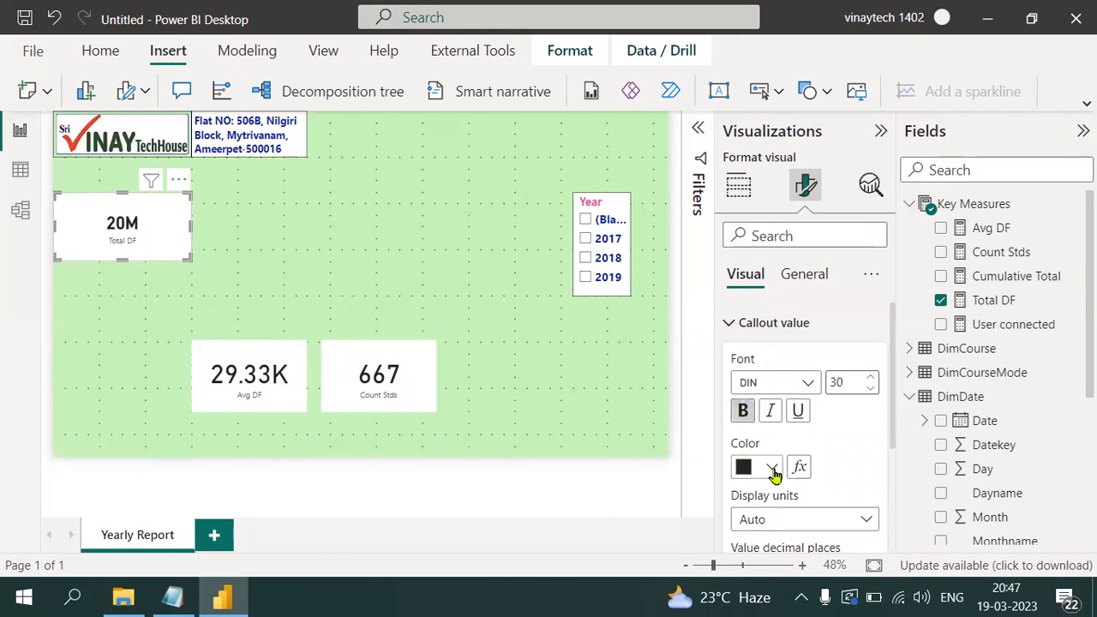
pyautogui.click(773, 467)
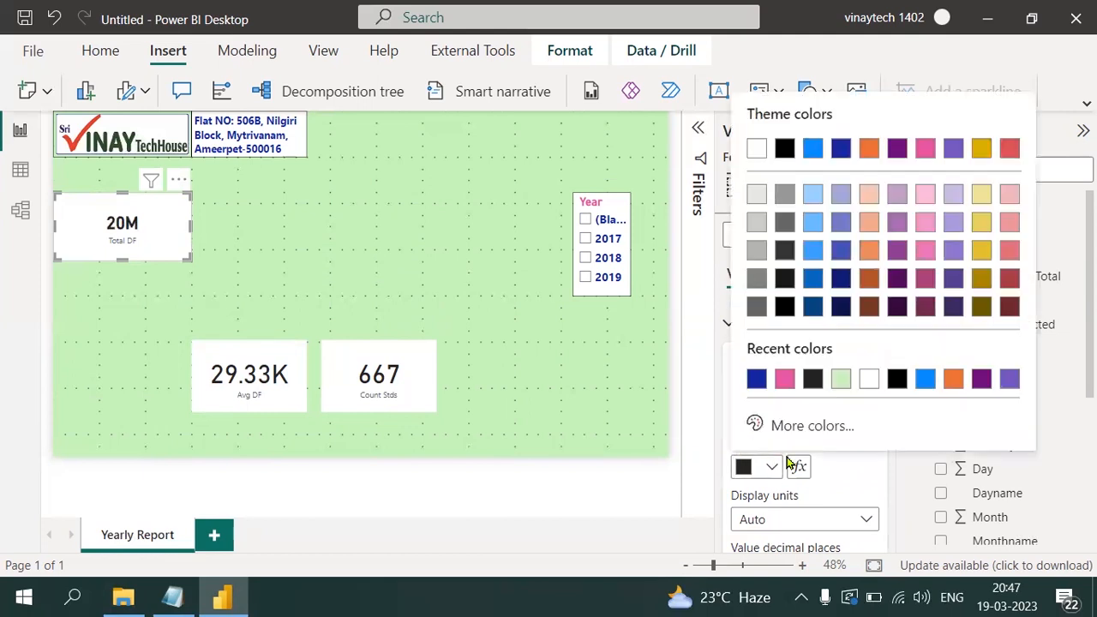
pyautogui.click(755, 379)
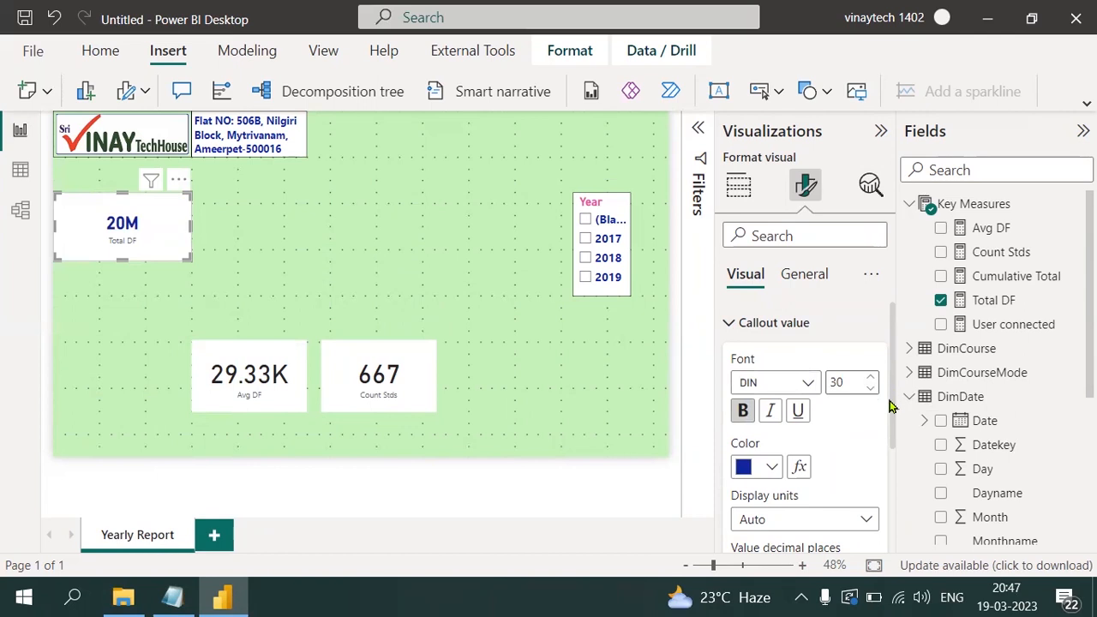
# - Set the display units of the Total DF card's callout value to None
pyautogui.moveTo(889, 407); pyautogui.dragTo(894, 477)
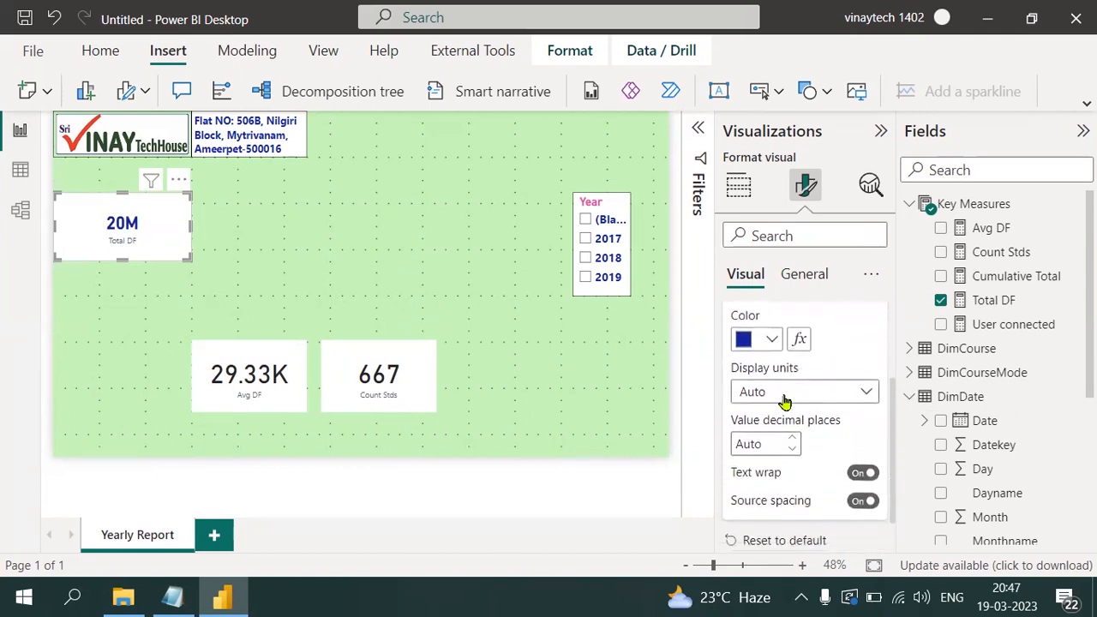
pyautogui.click(787, 400)
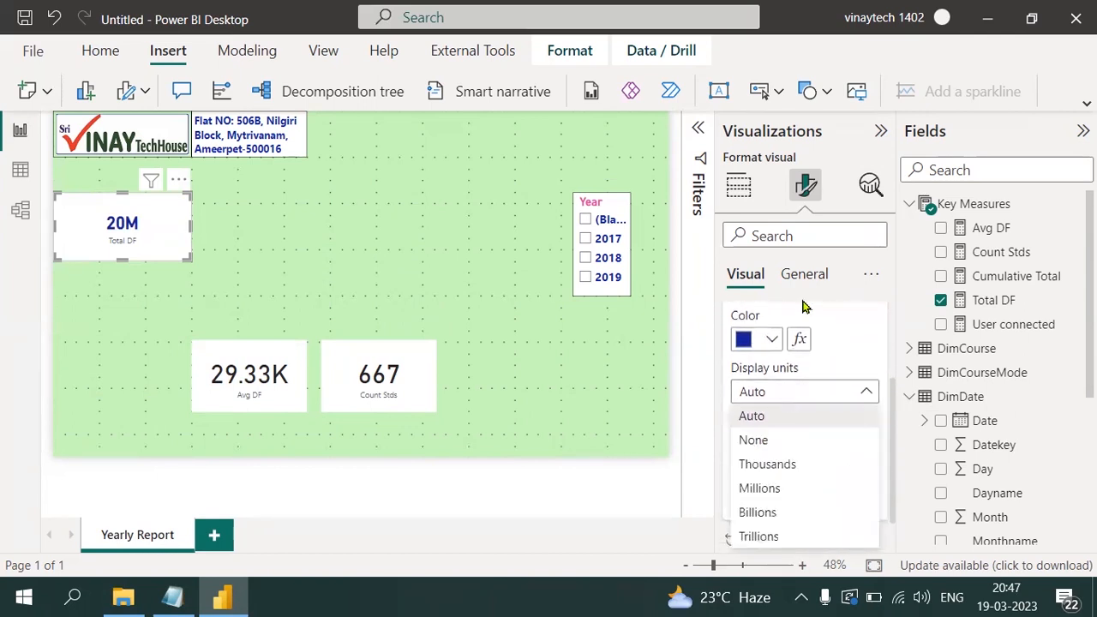
pyautogui.click(771, 448)
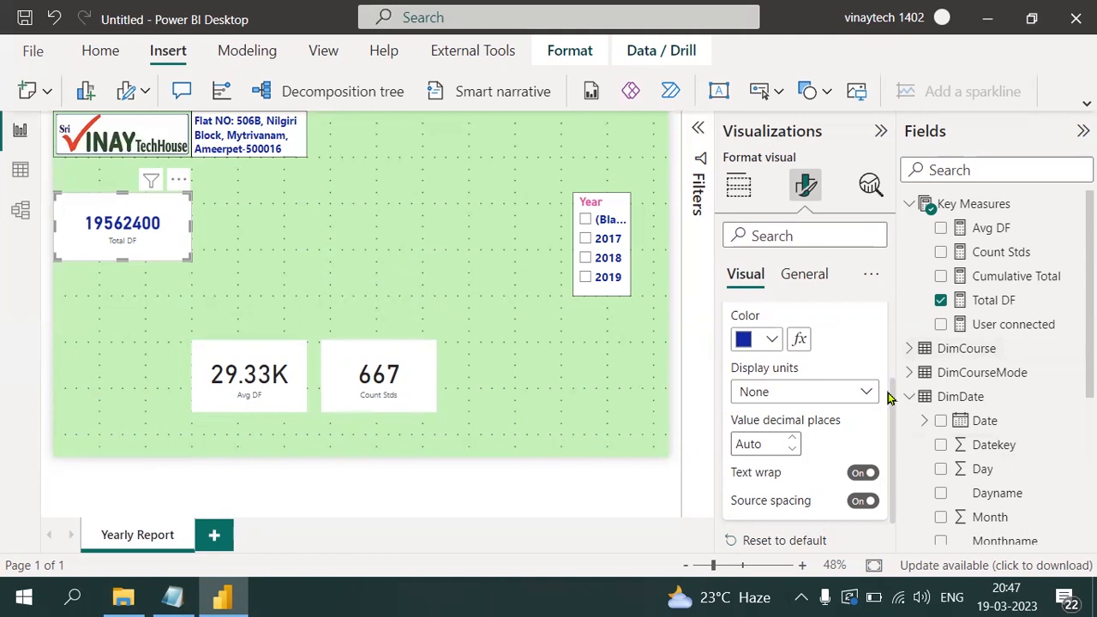
pyautogui.moveTo(891, 417); pyautogui.dragTo(896, 344)
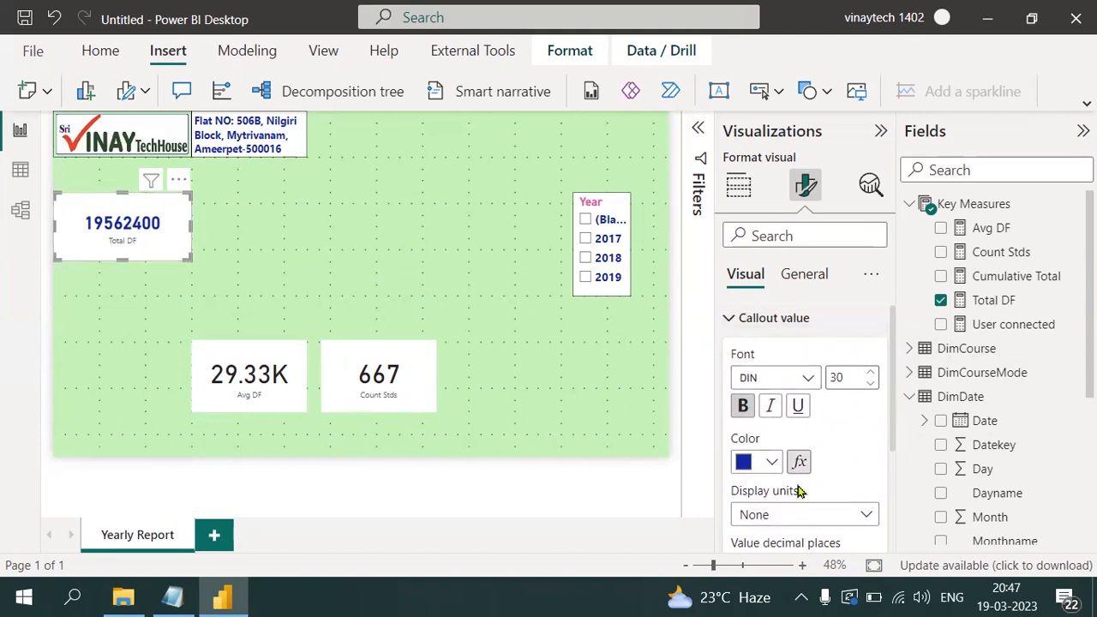
# - Change the data format of the Total DF measure to Currency
pyautogui.click(988, 302)
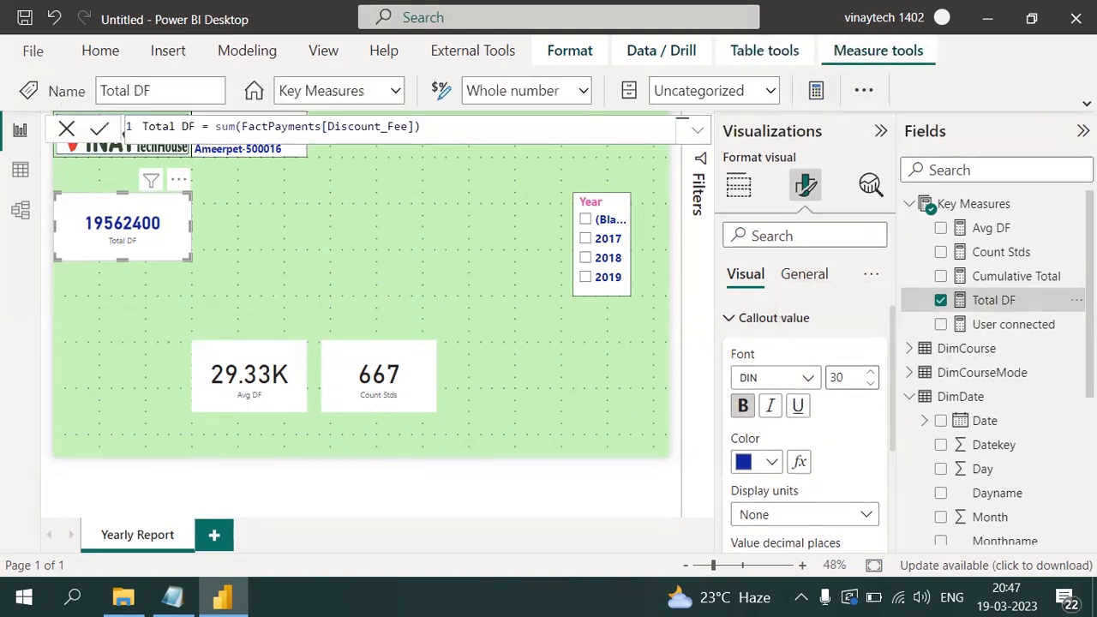
pyautogui.click(1086, 102)
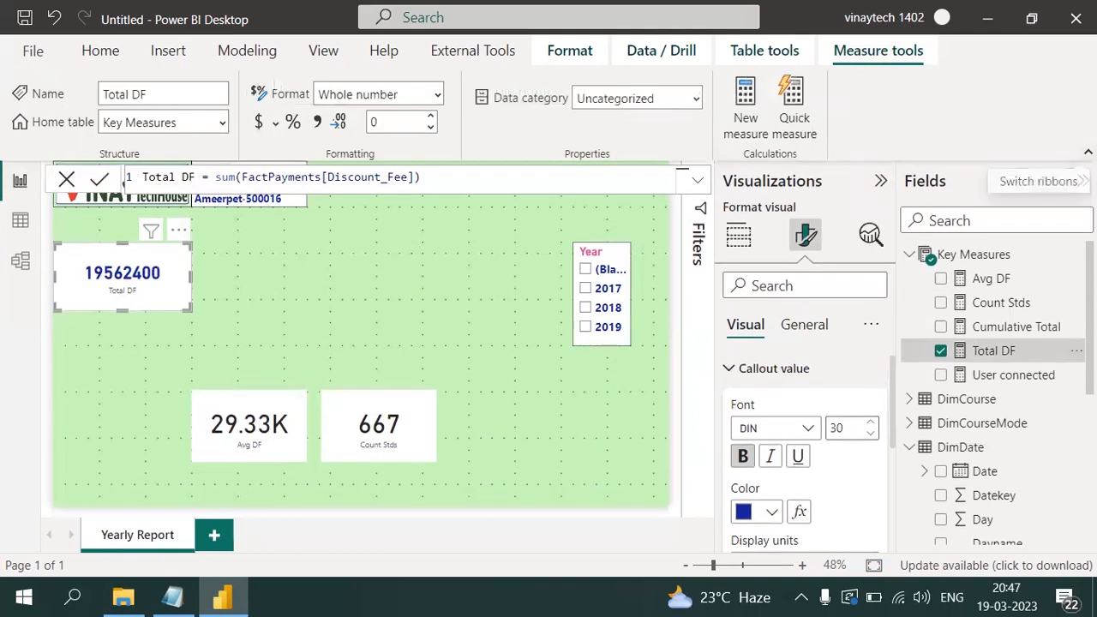
pyautogui.click(437, 96)
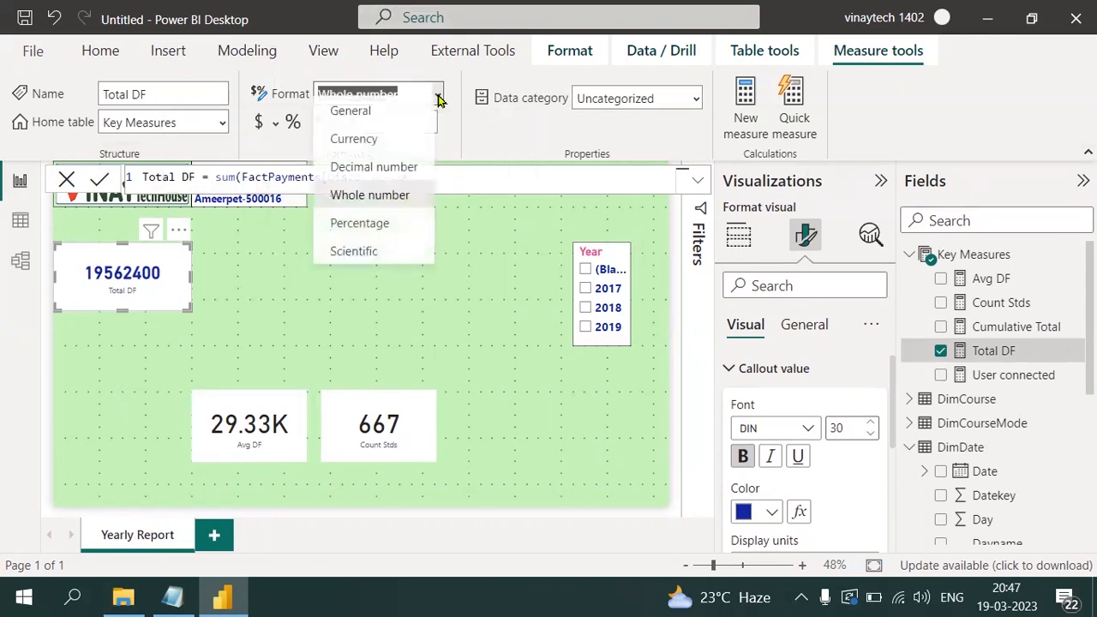
pyautogui.click(364, 151)
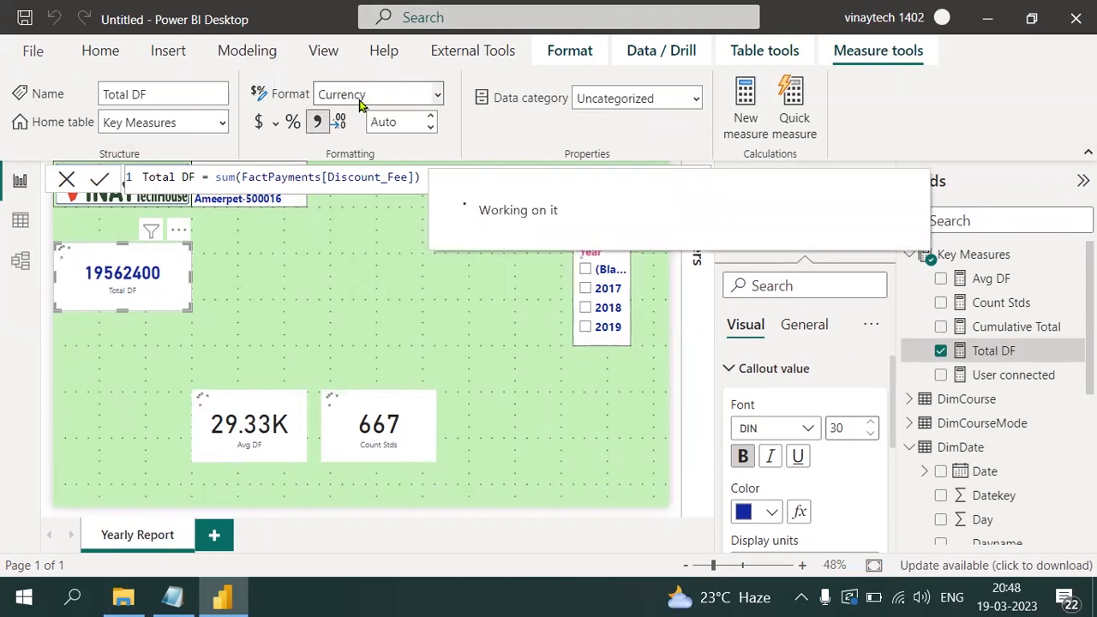
pyautogui.click(358, 96)
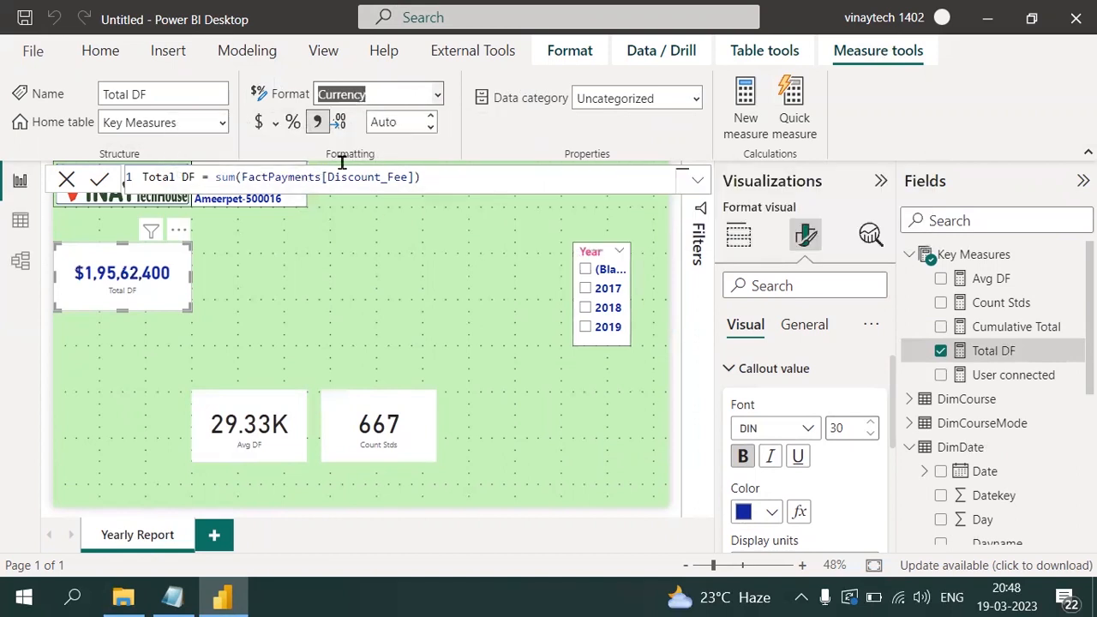
# - Set the currency symbol of the Total DF measure to the Indian rupee (₹)
pyautogui.click(276, 125)
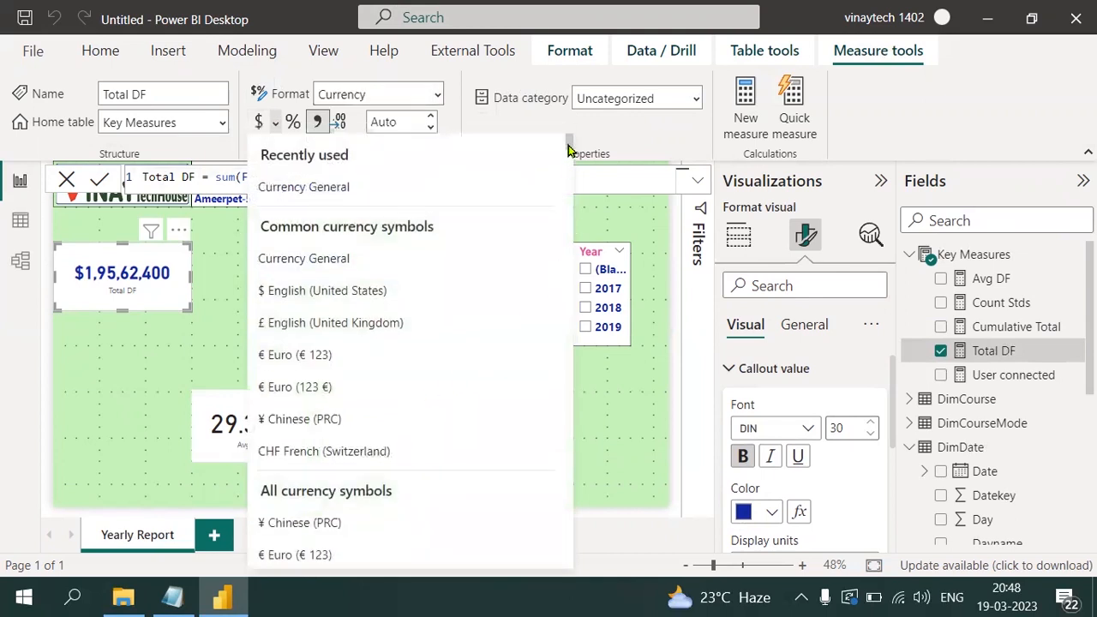
pyautogui.click(565, 208)
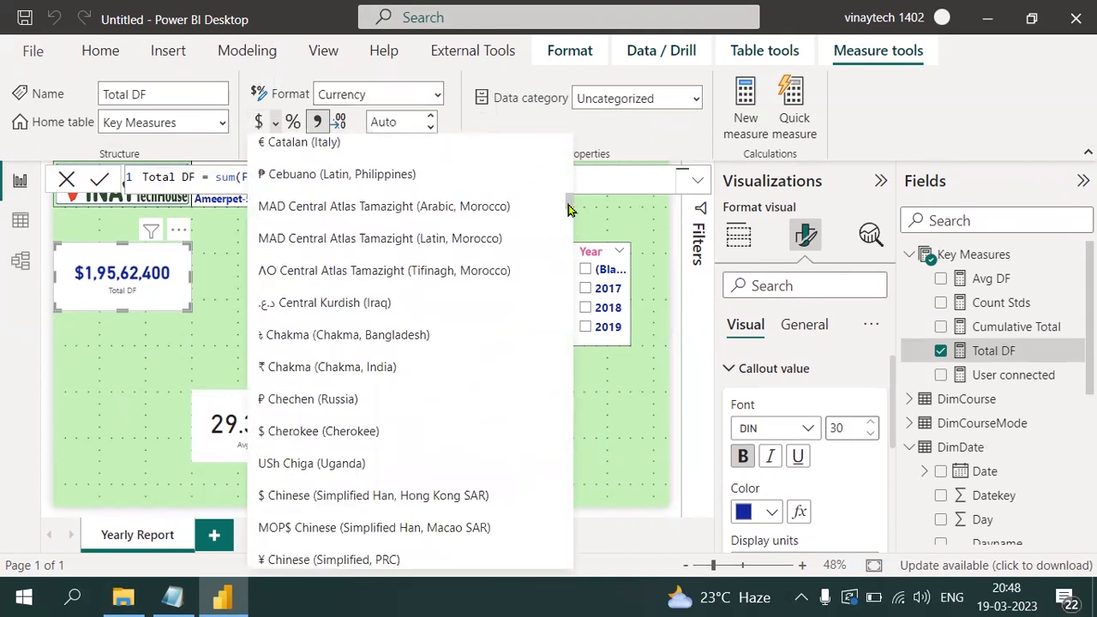
pyautogui.moveTo(567, 209); pyautogui.dragTo(568, 445)
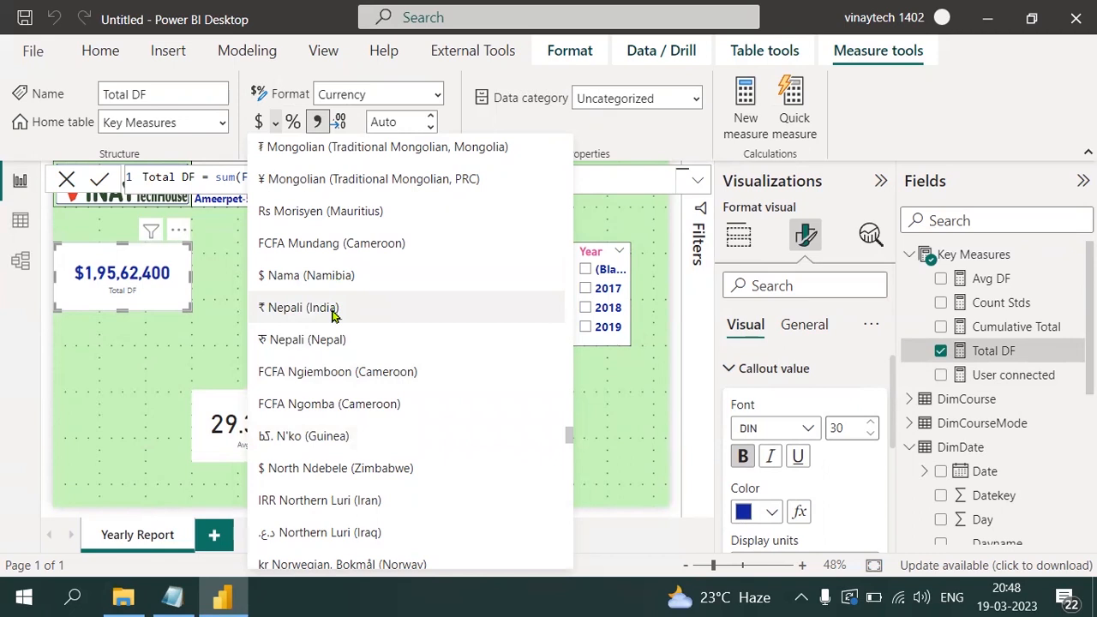
pyautogui.click(387, 310)
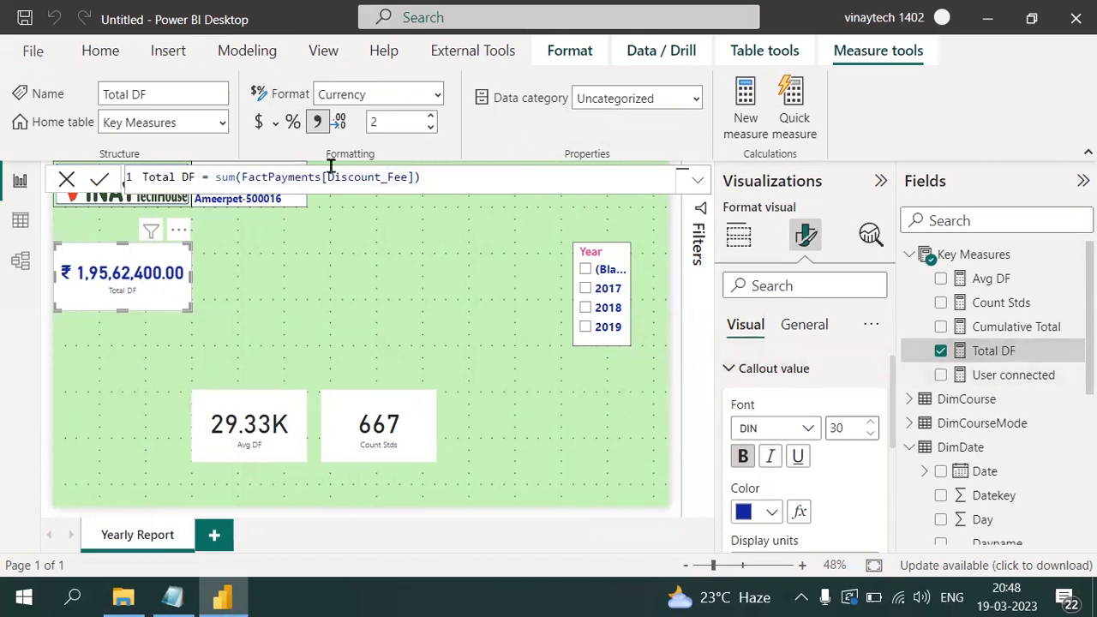
# - Format the Total DF card's category label as bold, size 20, with a pink font color
pyautogui.click(729, 375)
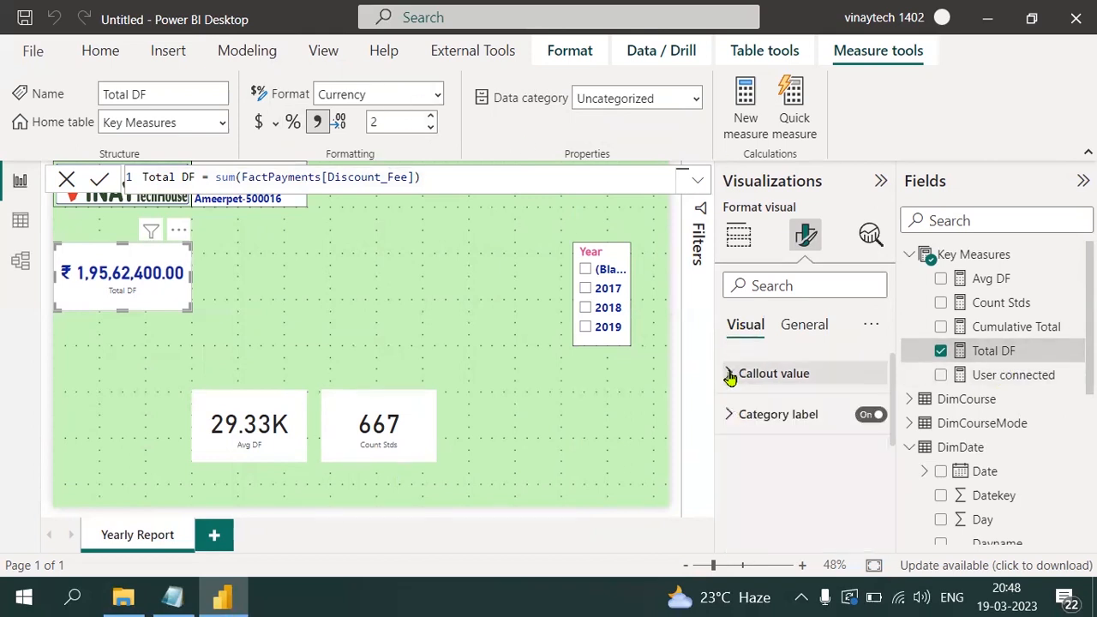
pyautogui.click(729, 416)
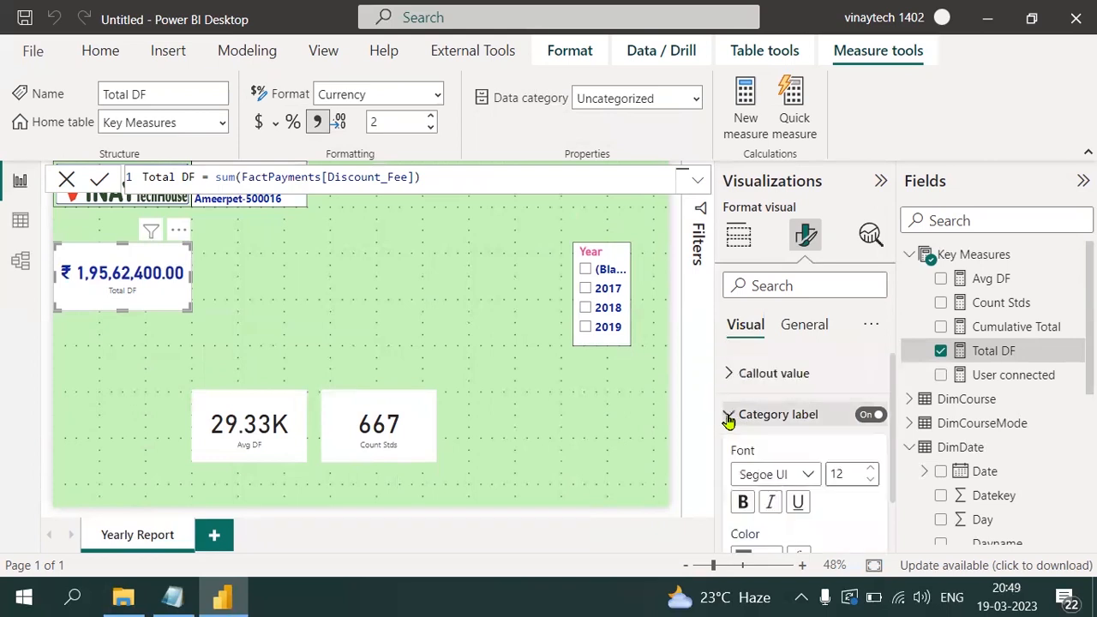
pyautogui.click(848, 471)
pyautogui.write('20')
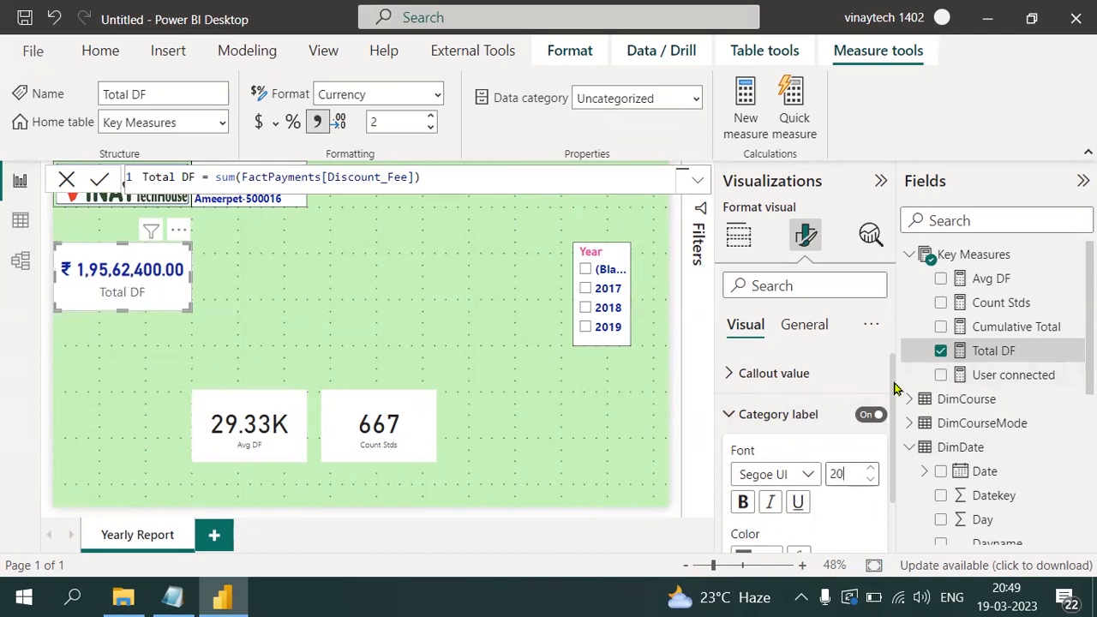
pyautogui.scroll(-2, 896, 455)
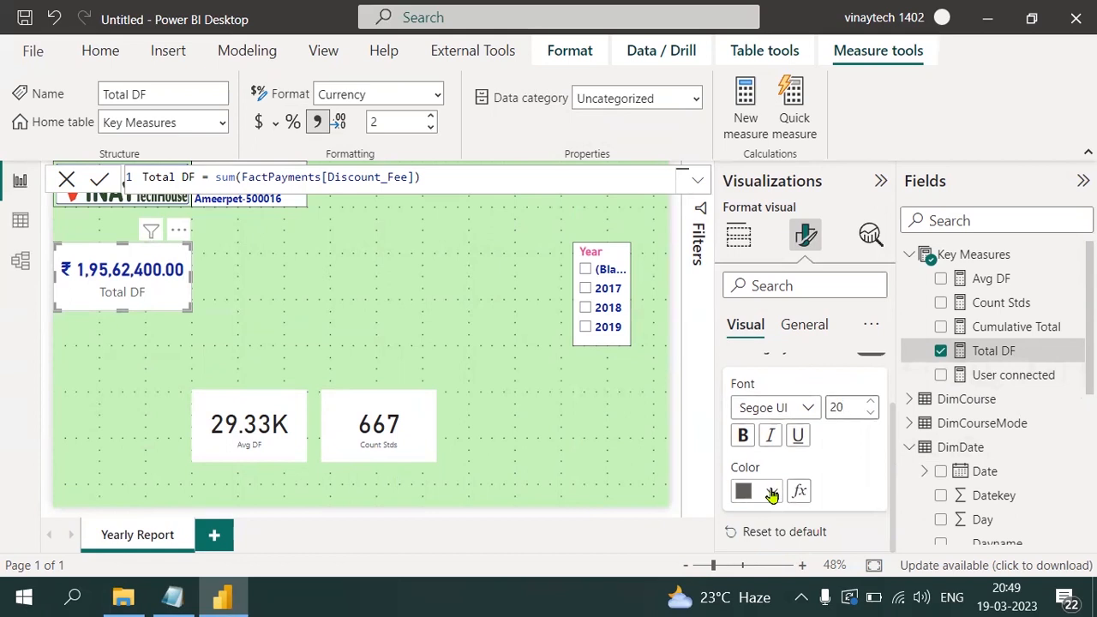
pyautogui.click(771, 494)
pyautogui.click(781, 401)
pyautogui.click(742, 436)
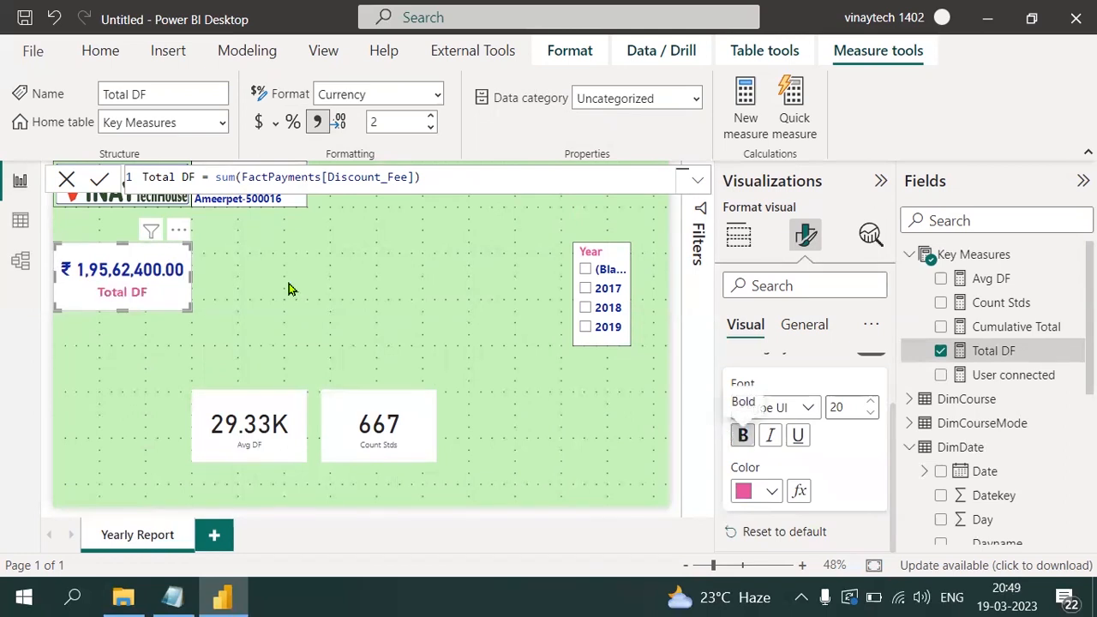
# - Reduce the height of the Total DF card to fit its text and turn on its visual border
pyautogui.moveTo(121, 304); pyautogui.dragTo(133, 284)
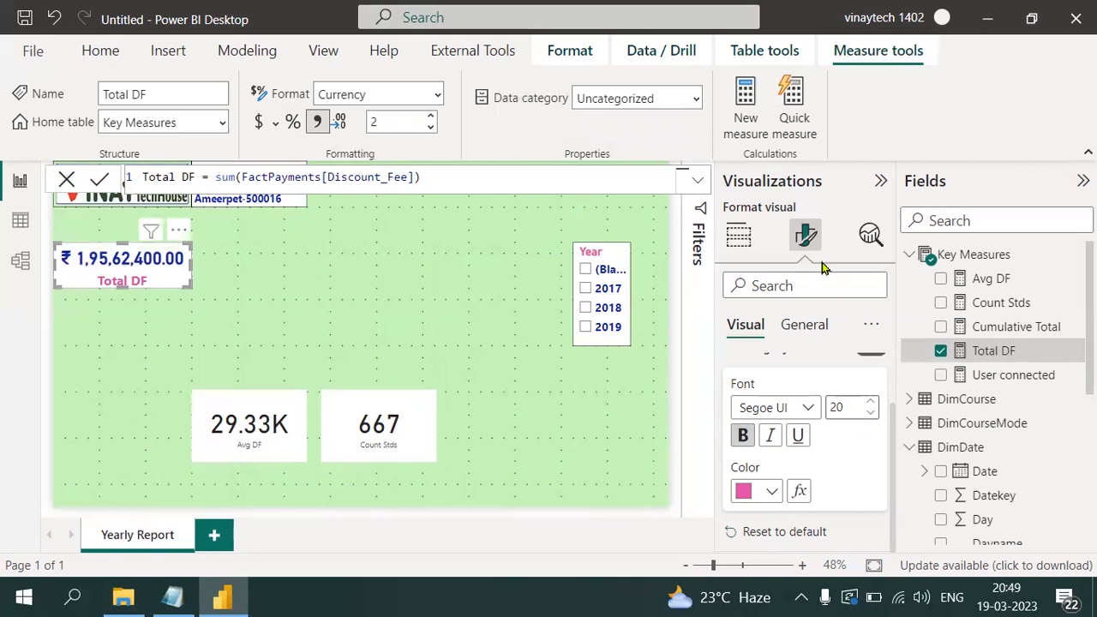
pyautogui.click(803, 330)
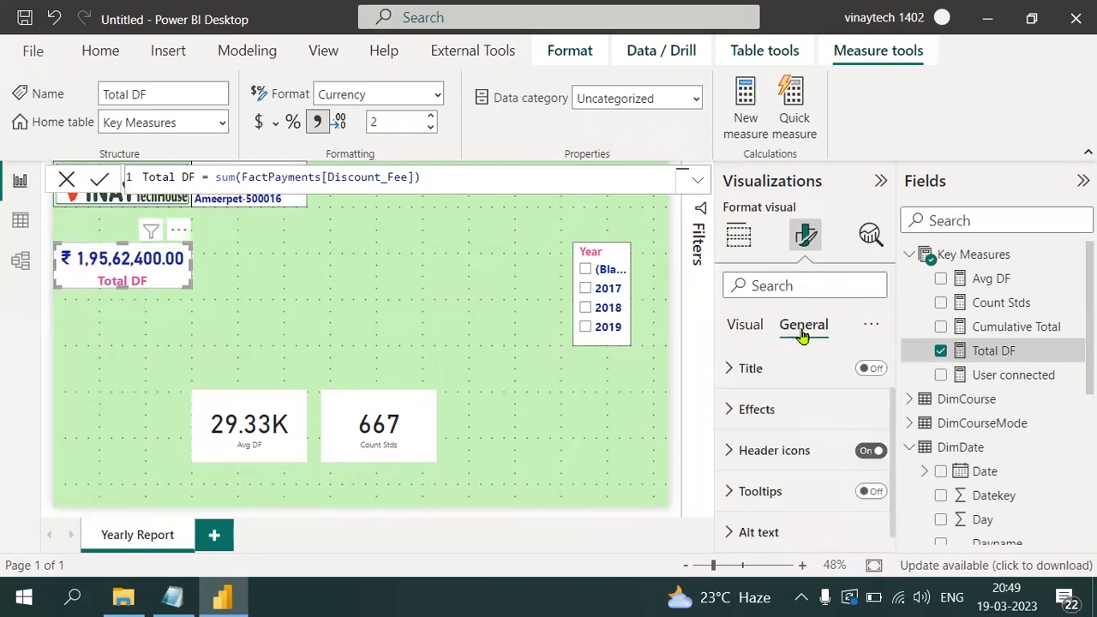
pyautogui.click(735, 408)
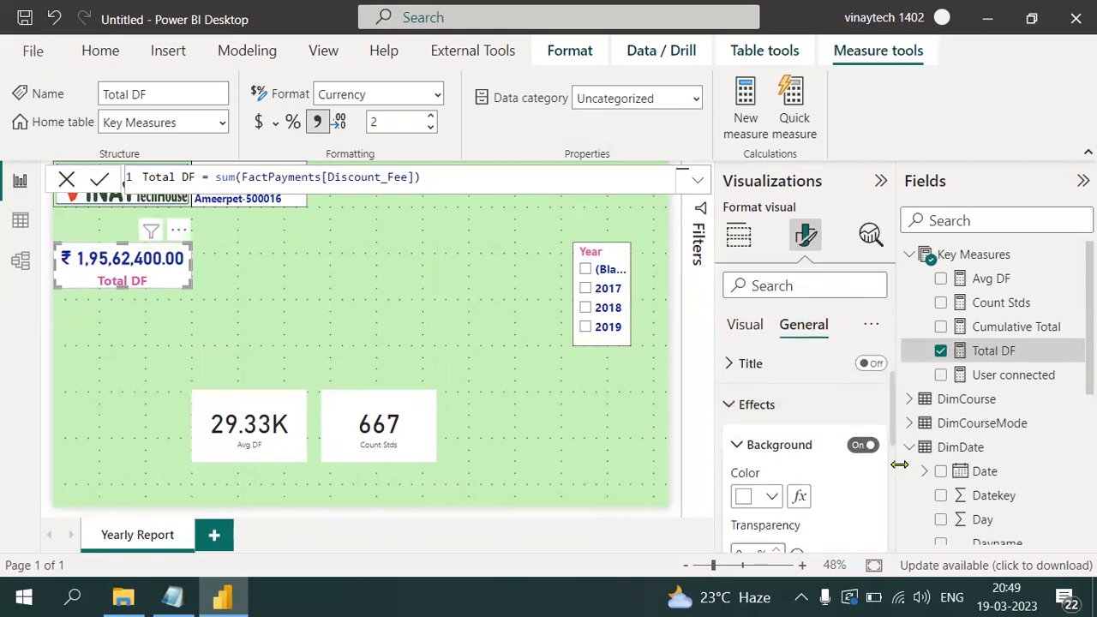
pyautogui.scroll(-3, 891, 425)
pyautogui.click(866, 433)
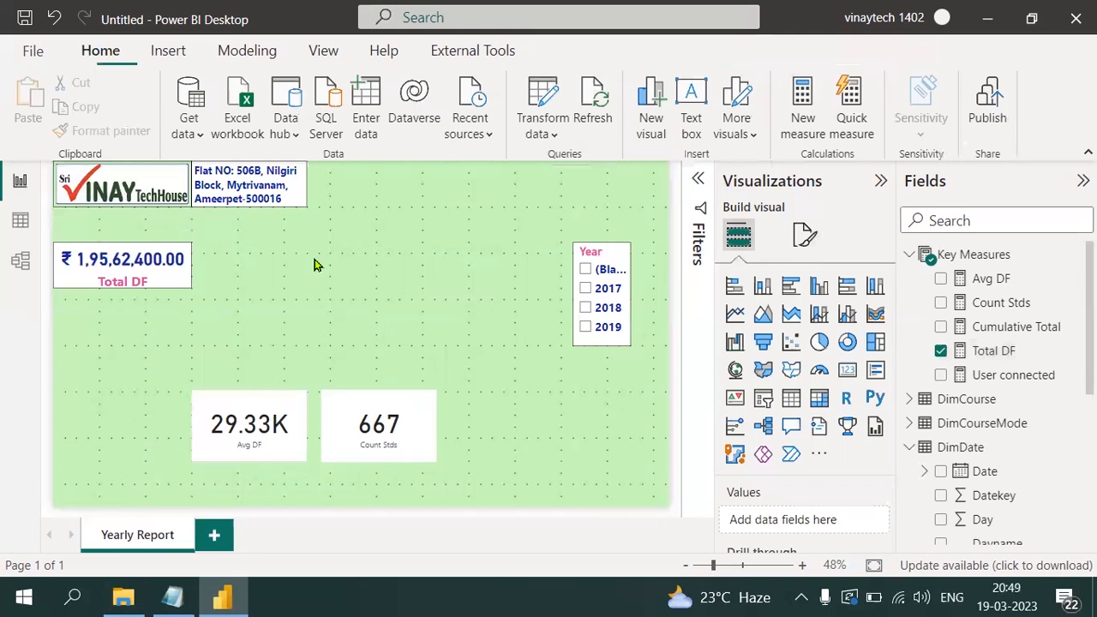
# - Place the Avg DF card beside the Total DF card and match its formatting and height to that card with Format painter
pyautogui.moveTo(253, 409); pyautogui.dragTo(245, 266)
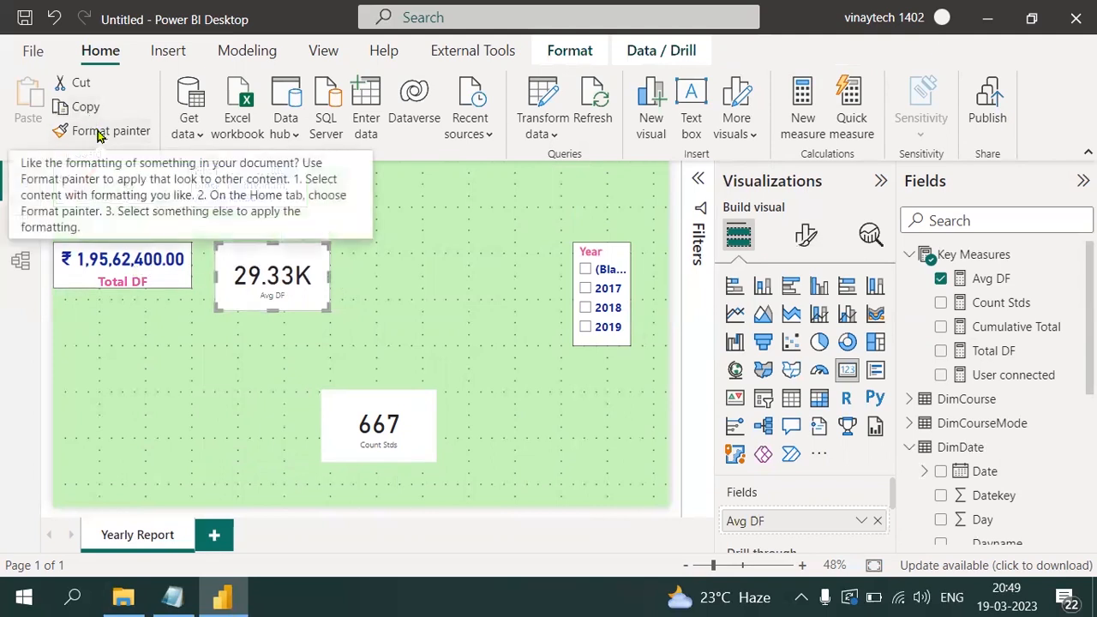
pyautogui.click(157, 271)
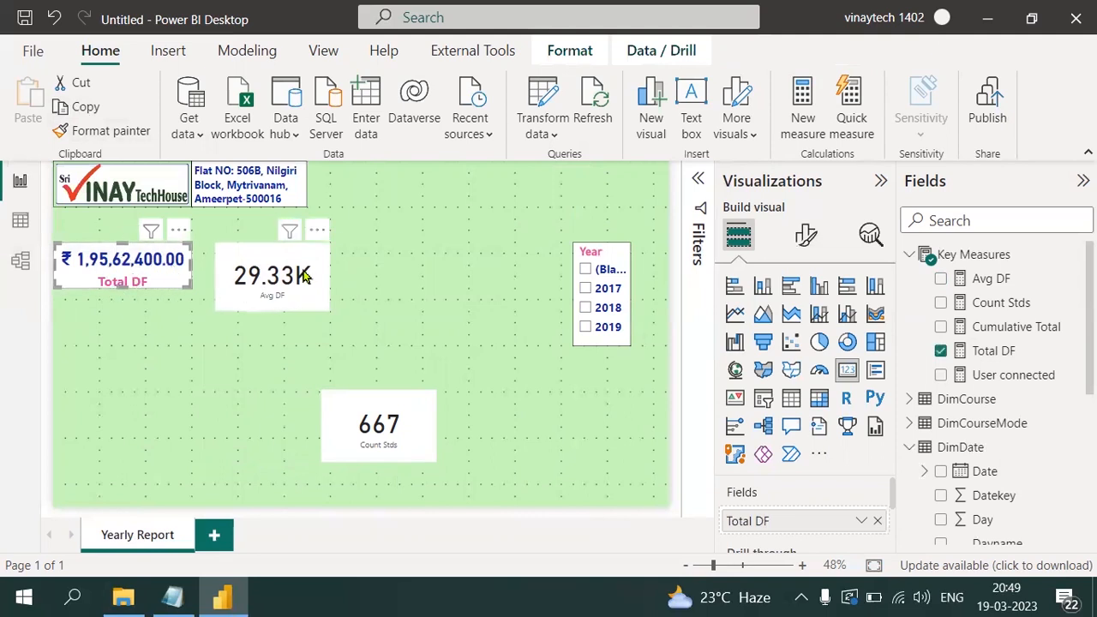
pyautogui.click(121, 140)
pyautogui.click(294, 261)
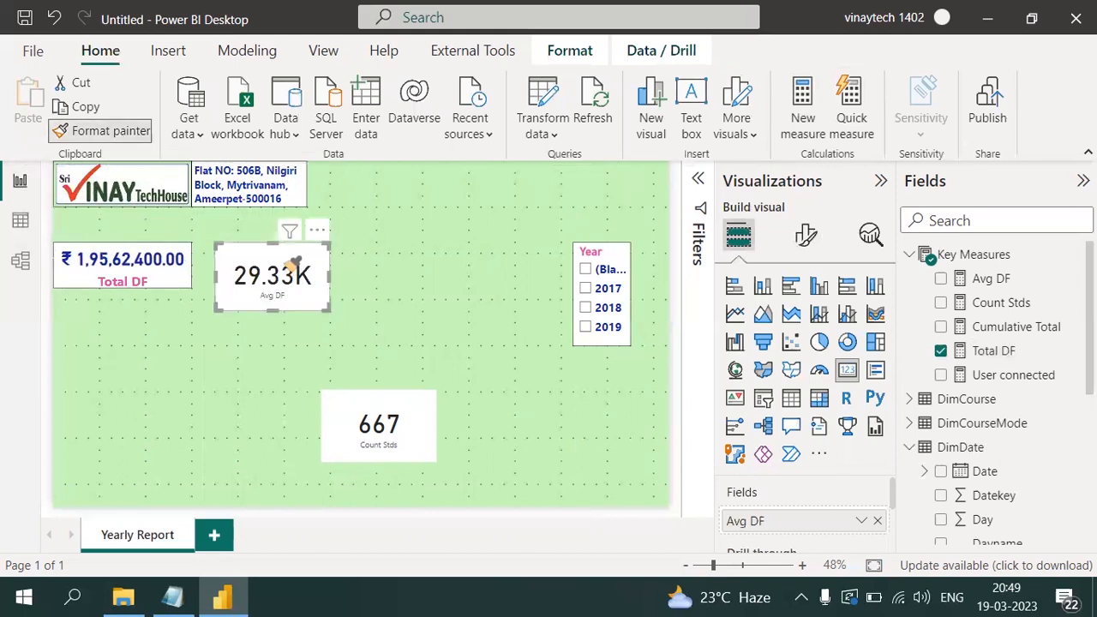
pyautogui.moveTo(273, 309); pyautogui.dragTo(278, 287)
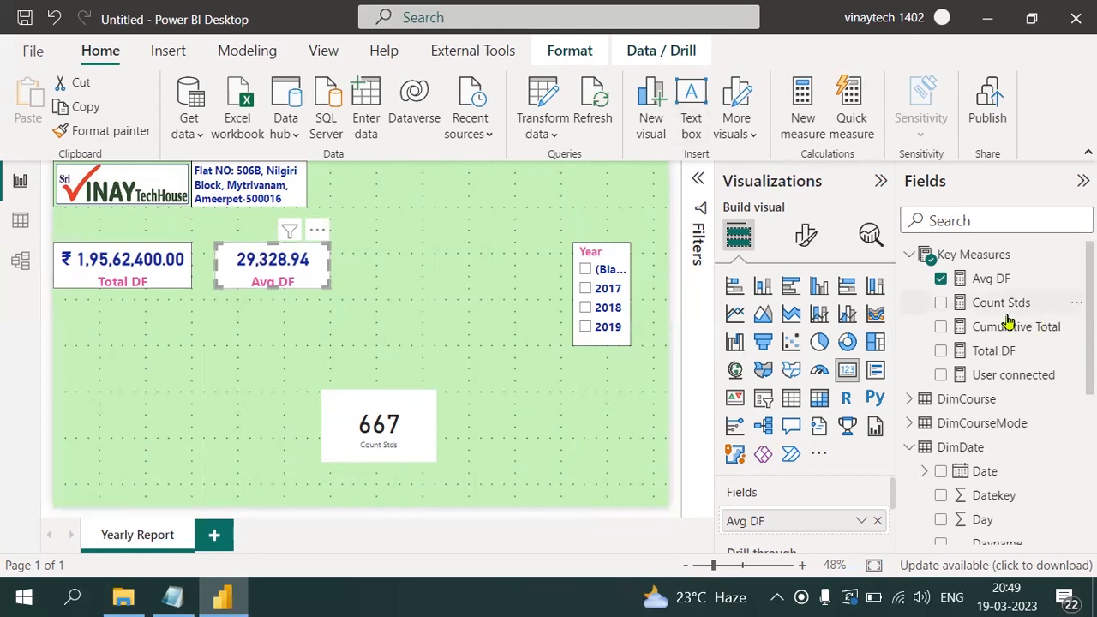
# - Format the Avg DF measure as Currency with the ₹ Nepali (India) symbol and widen its card to match the Total DF card
pyautogui.click(992, 279)
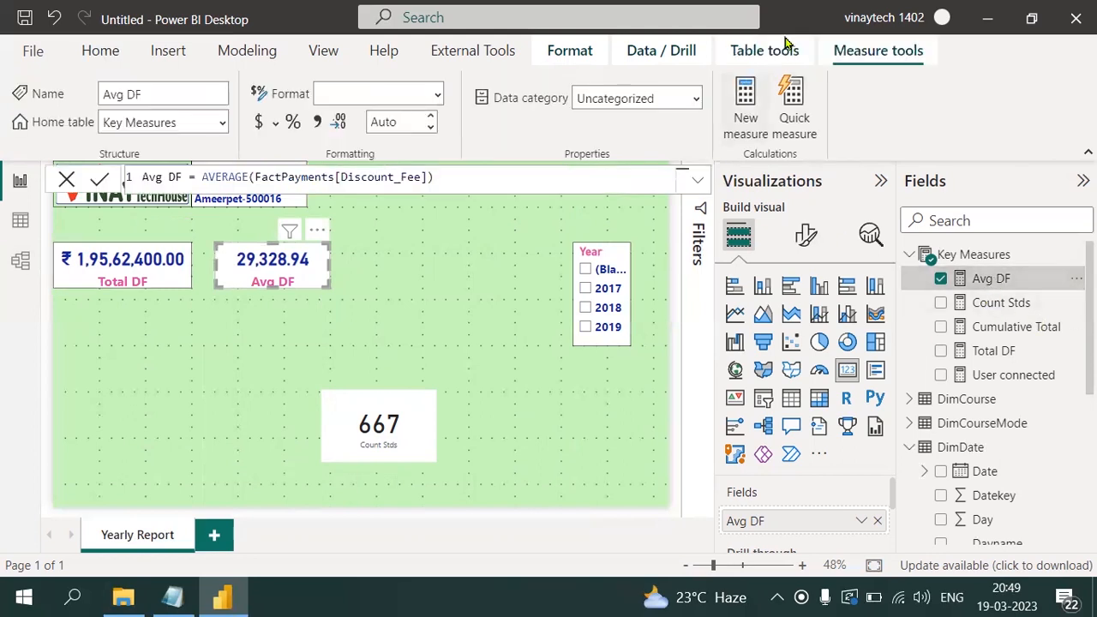
pyautogui.click(438, 97)
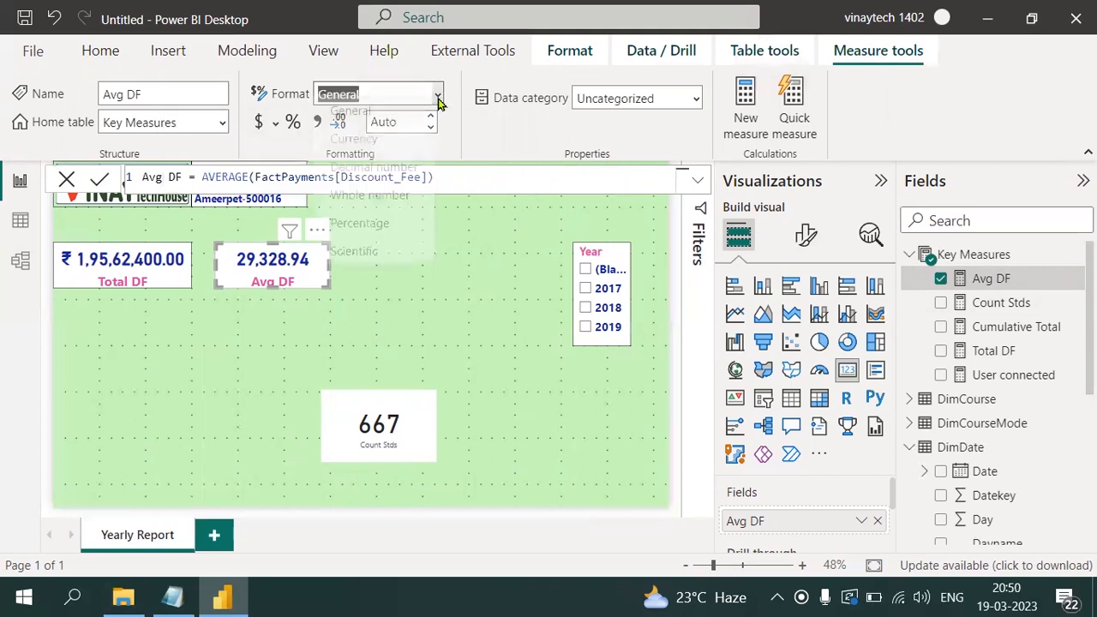
pyautogui.click(379, 144)
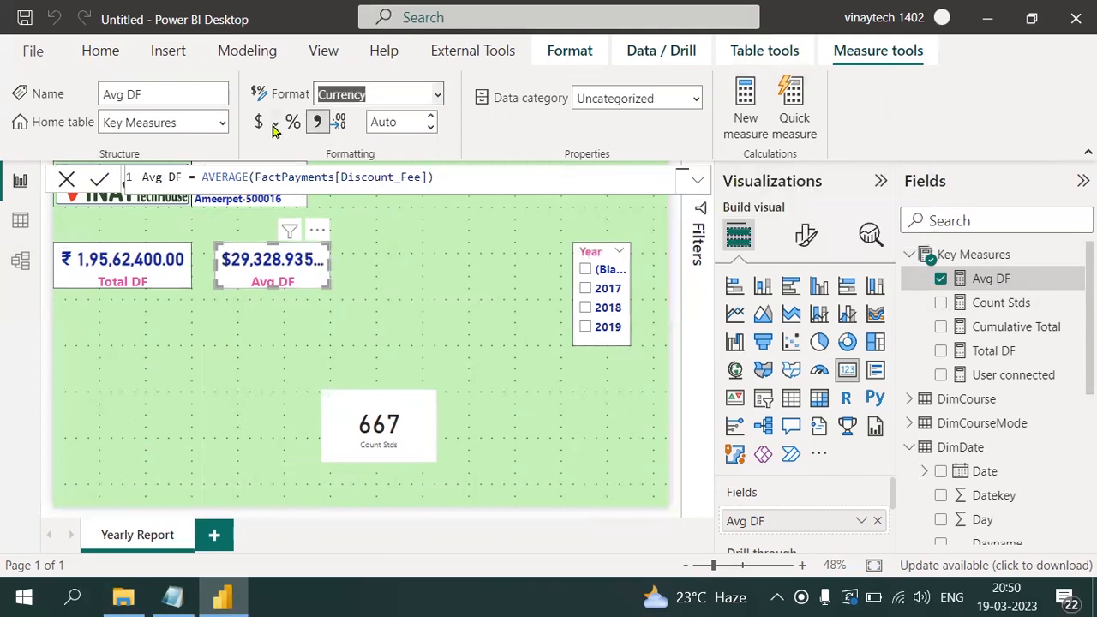
pyautogui.click(273, 125)
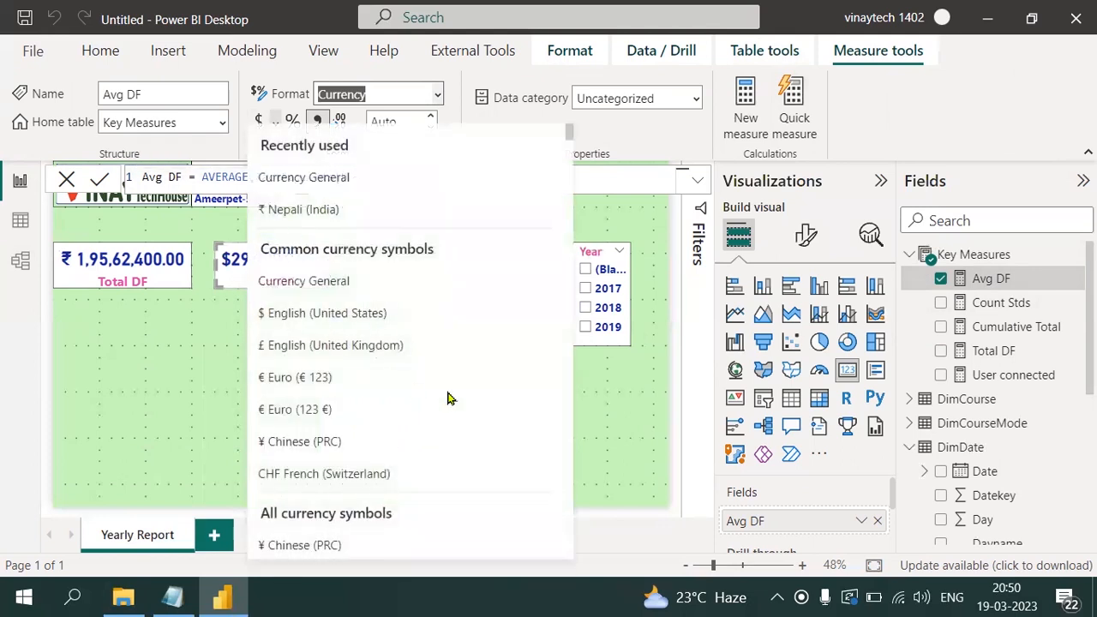
pyautogui.click(322, 216)
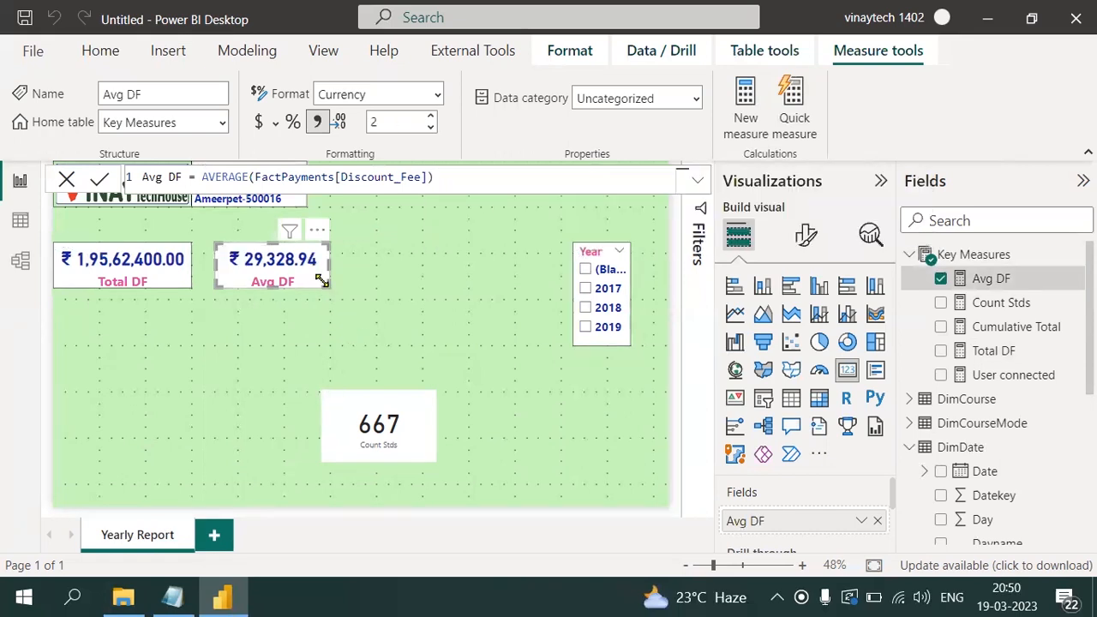
pyautogui.moveTo(336, 290)
pyautogui.mouseDown()
pyautogui.moveTo(350, 286)
pyautogui.moveTo(343, 293)
pyautogui.mouseUp()
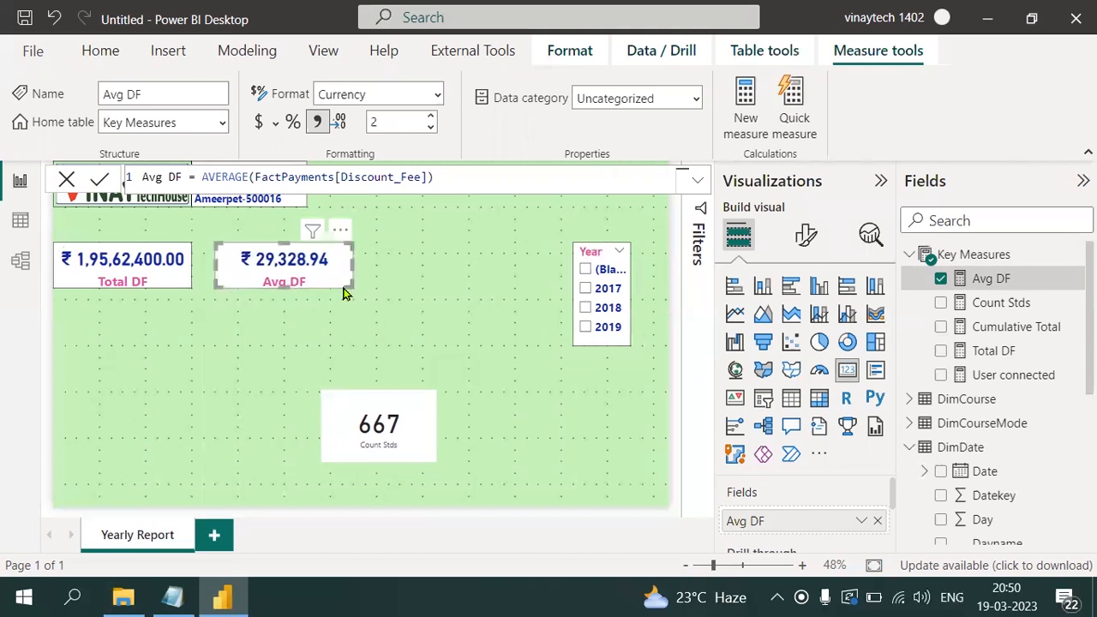
# - Copy the Total DF card's formatting onto the Count Stds card and fit that card in line beside the Avg DF card
pyautogui.click(416, 433)
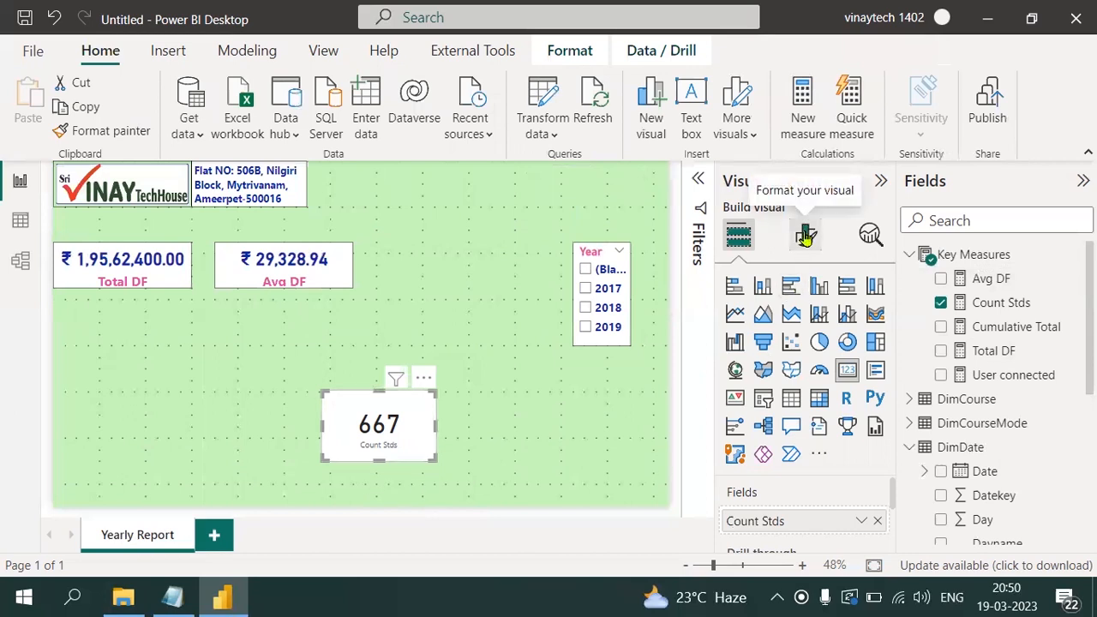
pyautogui.click(171, 276)
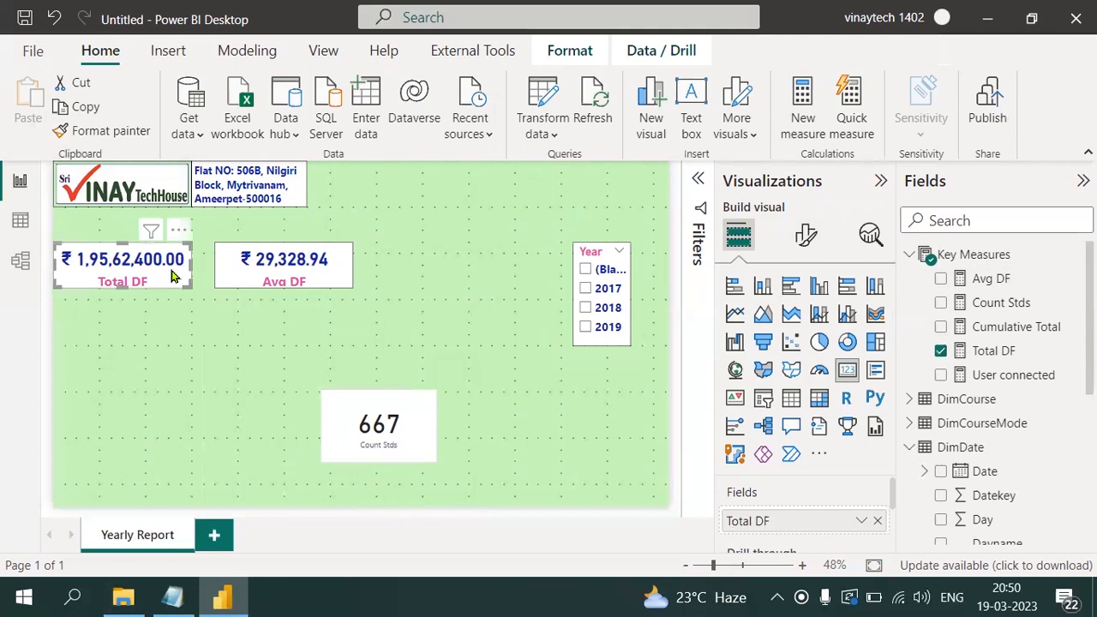
pyautogui.click(111, 131)
pyautogui.click(382, 443)
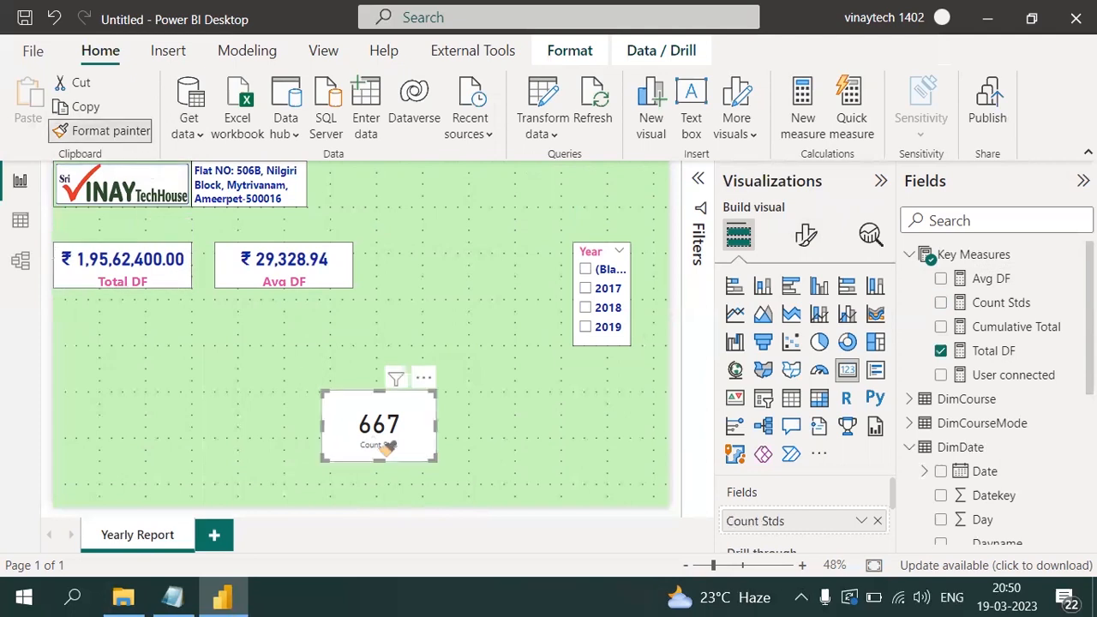
pyautogui.moveTo(379, 443); pyautogui.dragTo(437, 294)
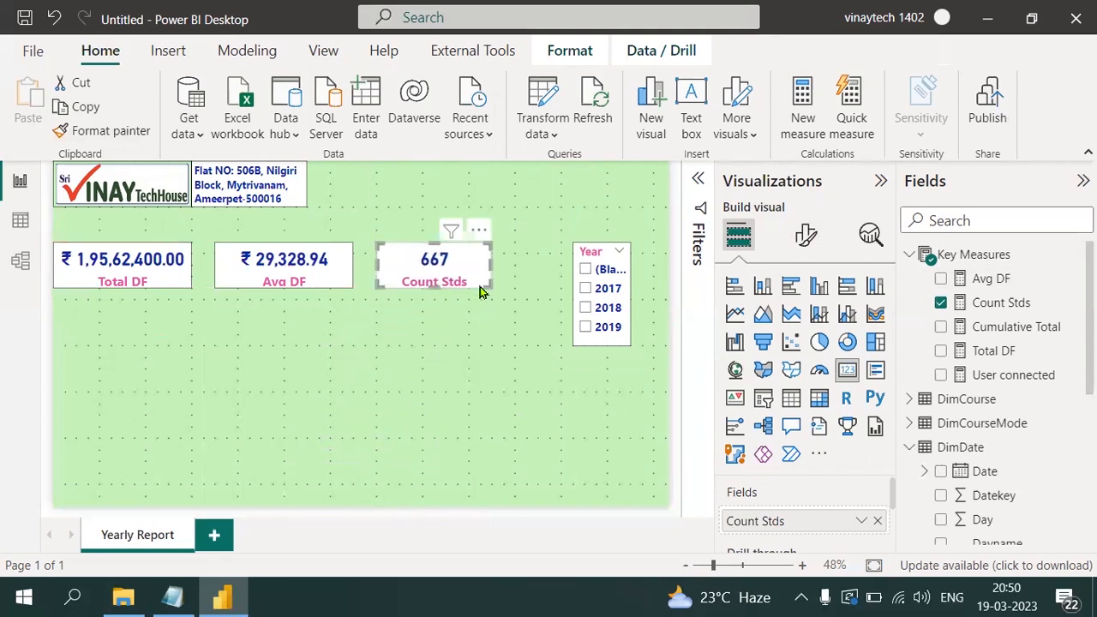
pyautogui.click(448, 369)
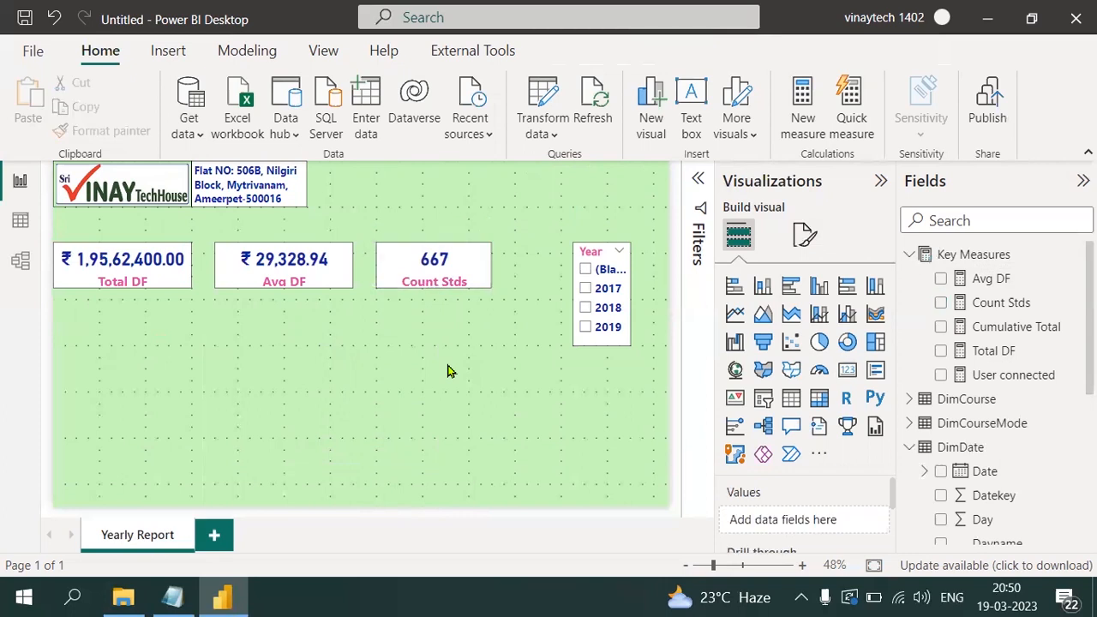
# - Test the Year slicer on the three cards with 2017 and 2018, and clear the selection
pyautogui.click(585, 289)
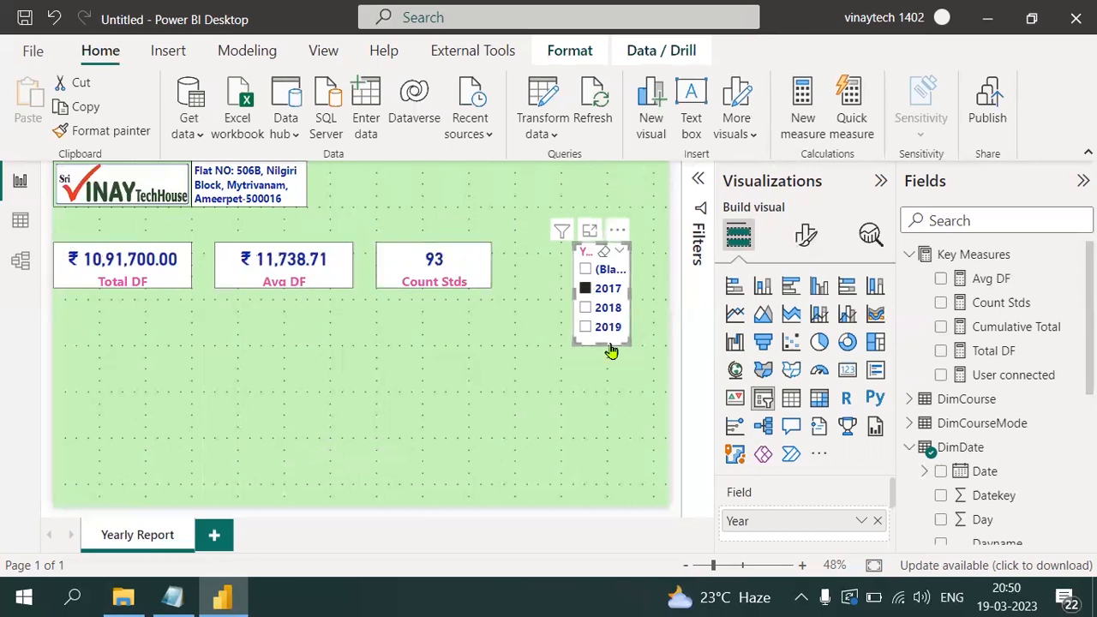
pyautogui.click(606, 309)
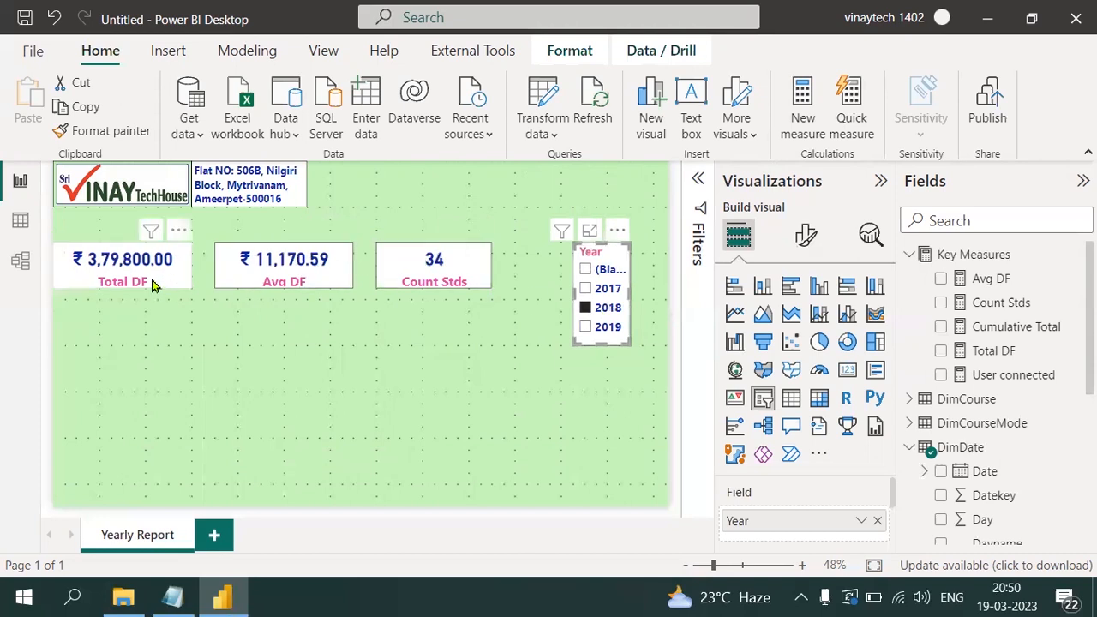
pyautogui.click(607, 307)
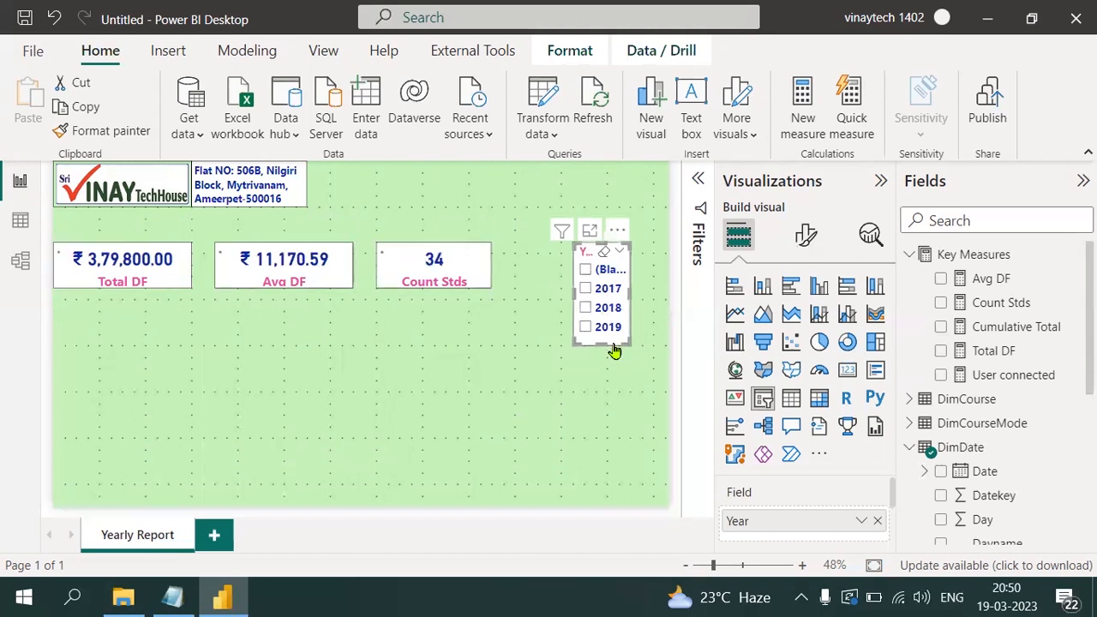
pyautogui.click(578, 413)
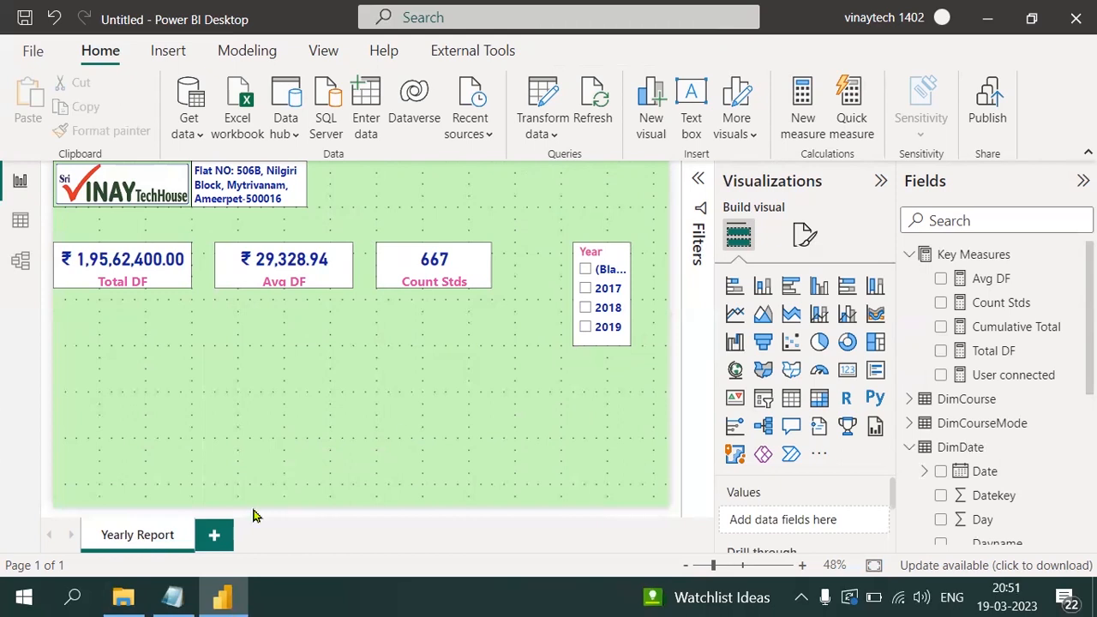
# - Check the table requirement in the Notepad design document, and add an enlarged blank table visual below the Total DF card in Power BI
pyautogui.click(172, 597)
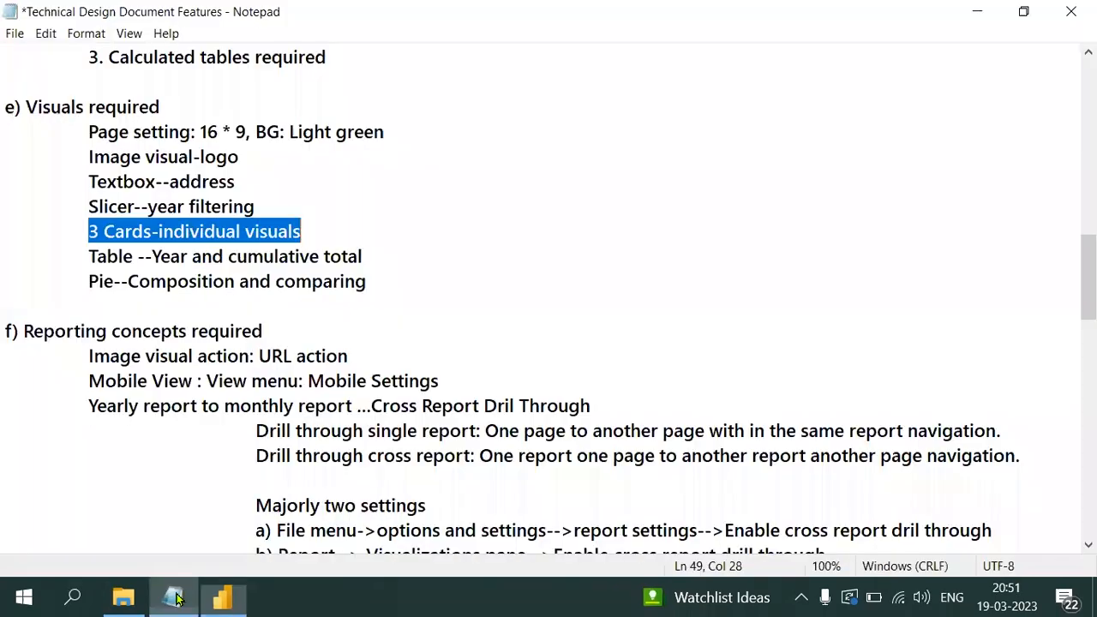
pyautogui.click(84, 259)
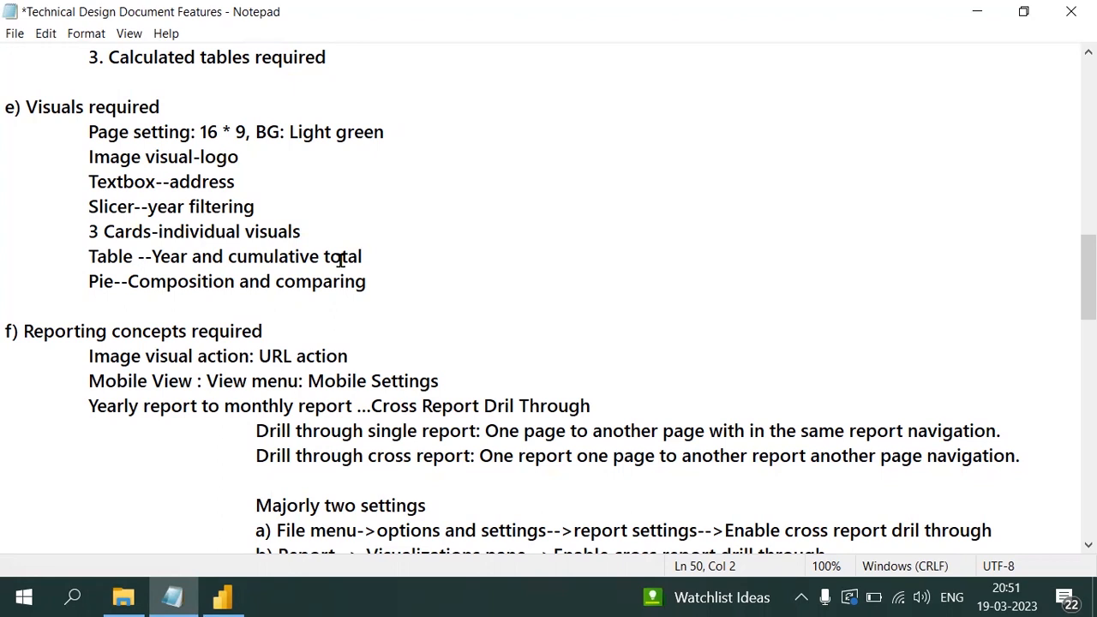
pyautogui.click(221, 597)
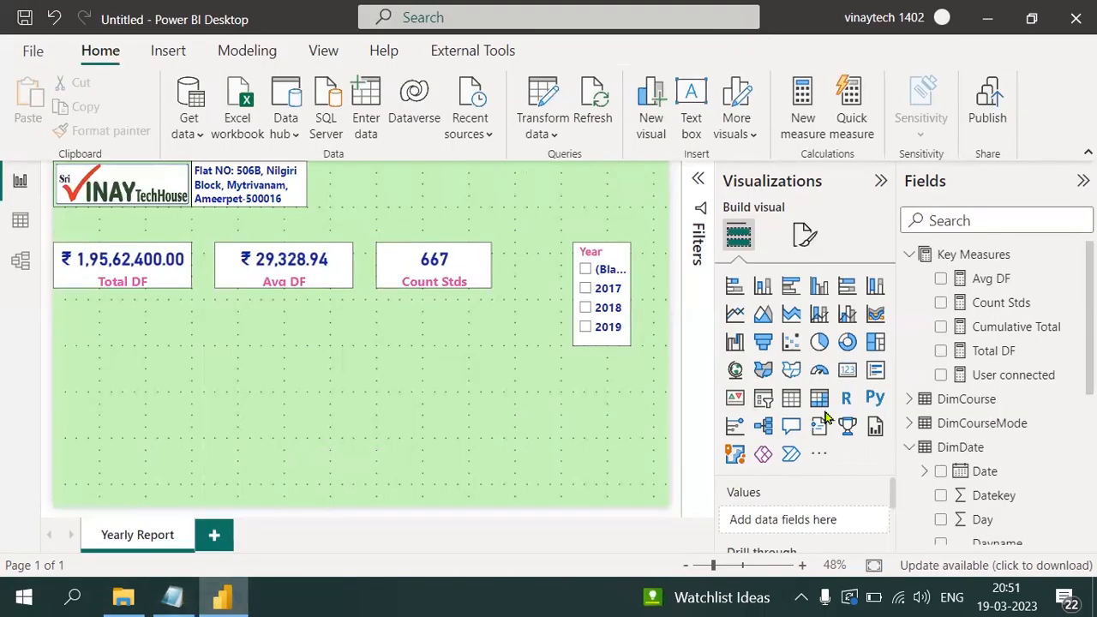
pyautogui.click(790, 409)
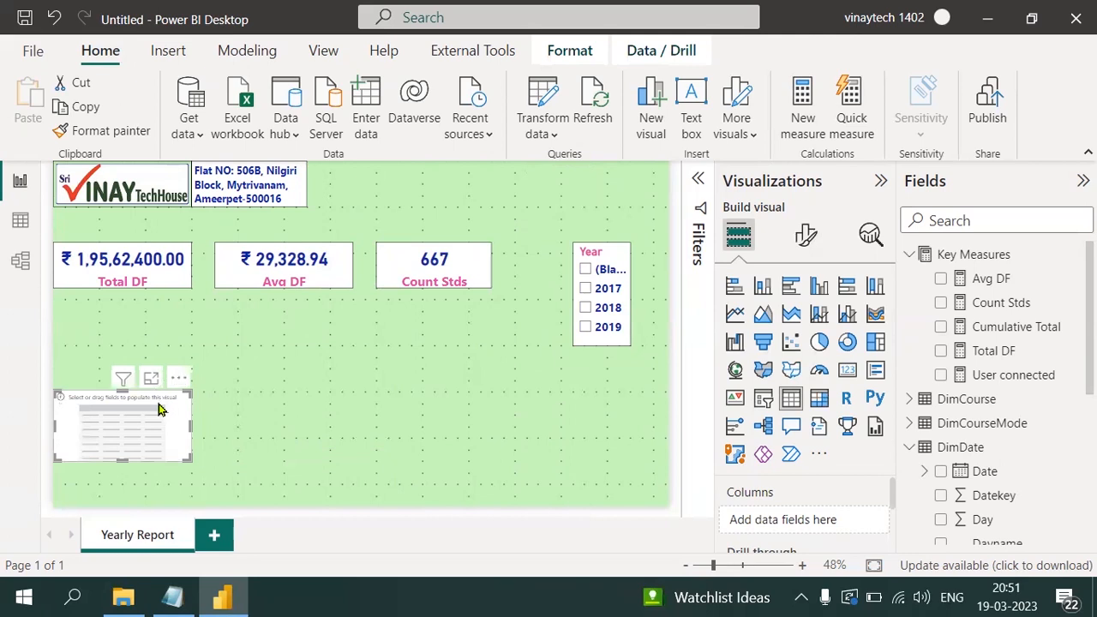
pyautogui.moveTo(158, 409); pyautogui.dragTo(159, 343)
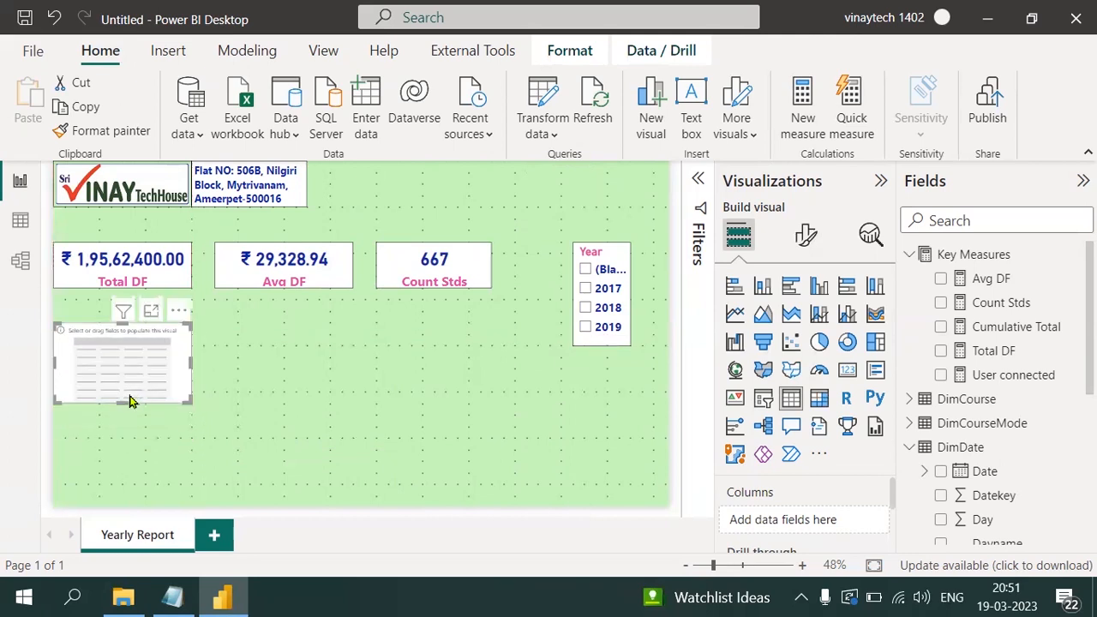
pyautogui.moveTo(121, 400); pyautogui.dragTo(119, 485)
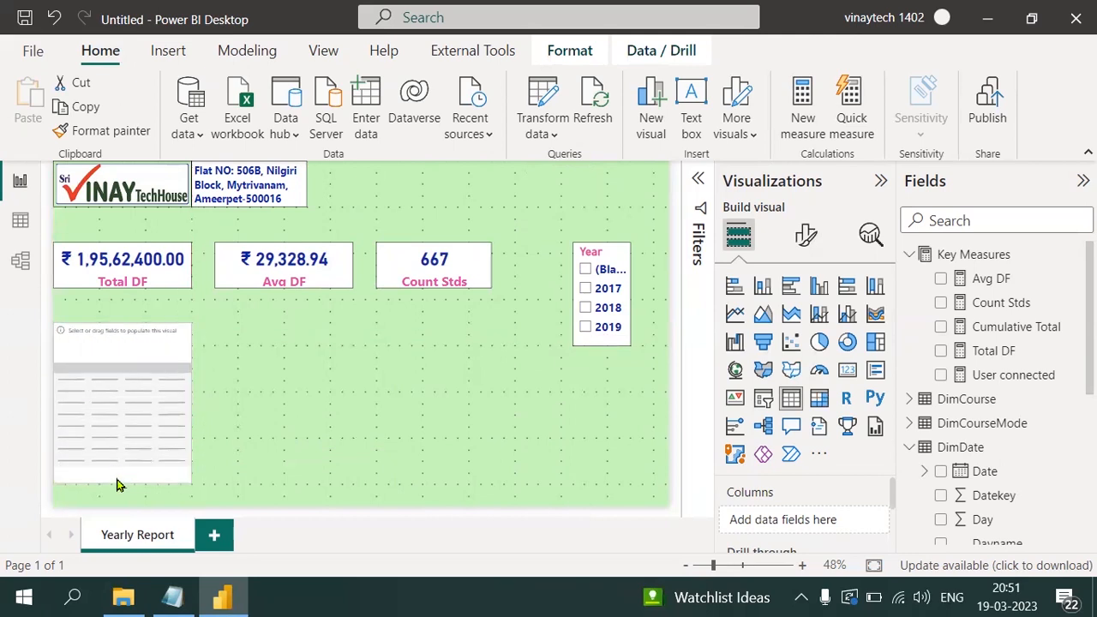
pyautogui.moveTo(189, 406); pyautogui.dragTo(281, 418)
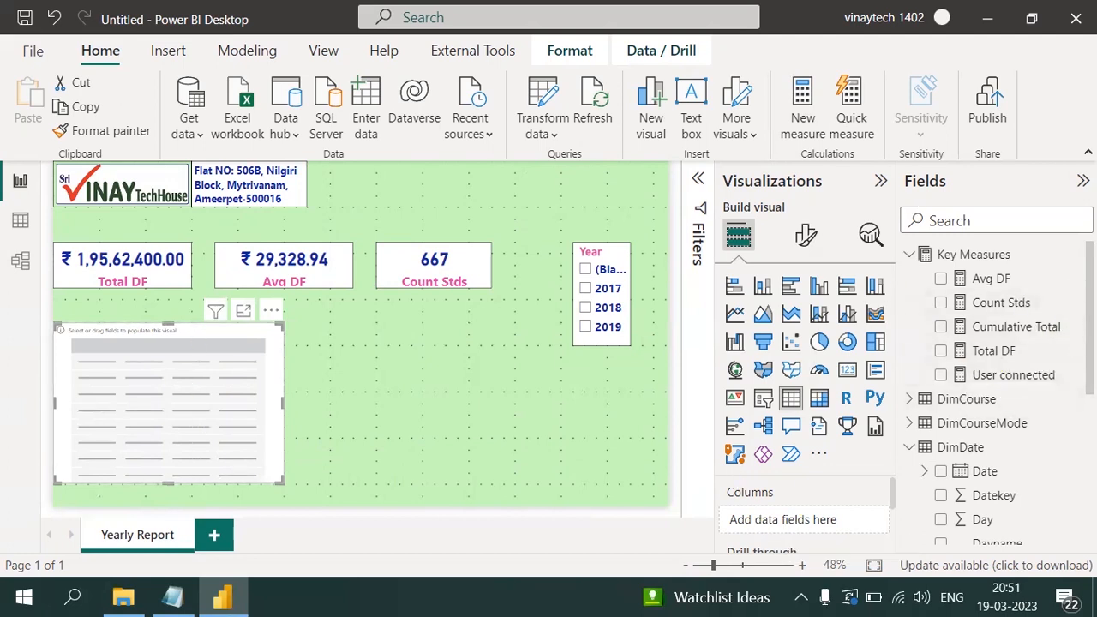
# - Add the Year field from DimDate to the blank table and set it to Don't summarize
pyautogui.scroll(-3, 994, 386)
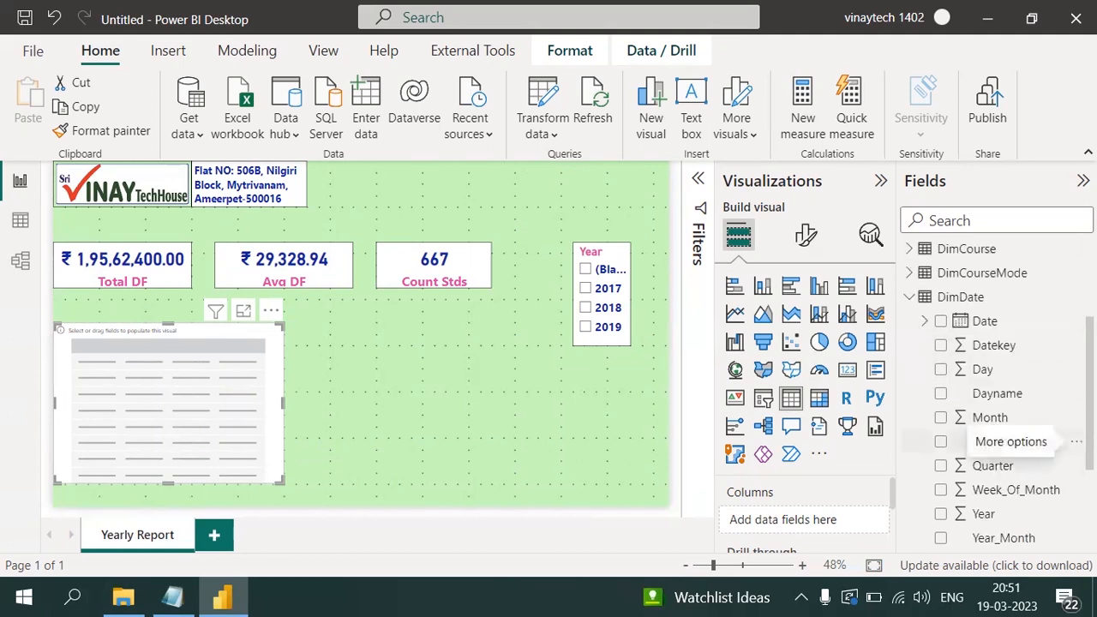
pyautogui.scroll(-2, 1028, 463)
pyautogui.moveTo(1028, 464)
pyautogui.mouseDown()
pyautogui.moveTo(941, 471)
pyautogui.moveTo(844, 527)
pyautogui.moveTo(1044, 465)
pyautogui.mouseUp()
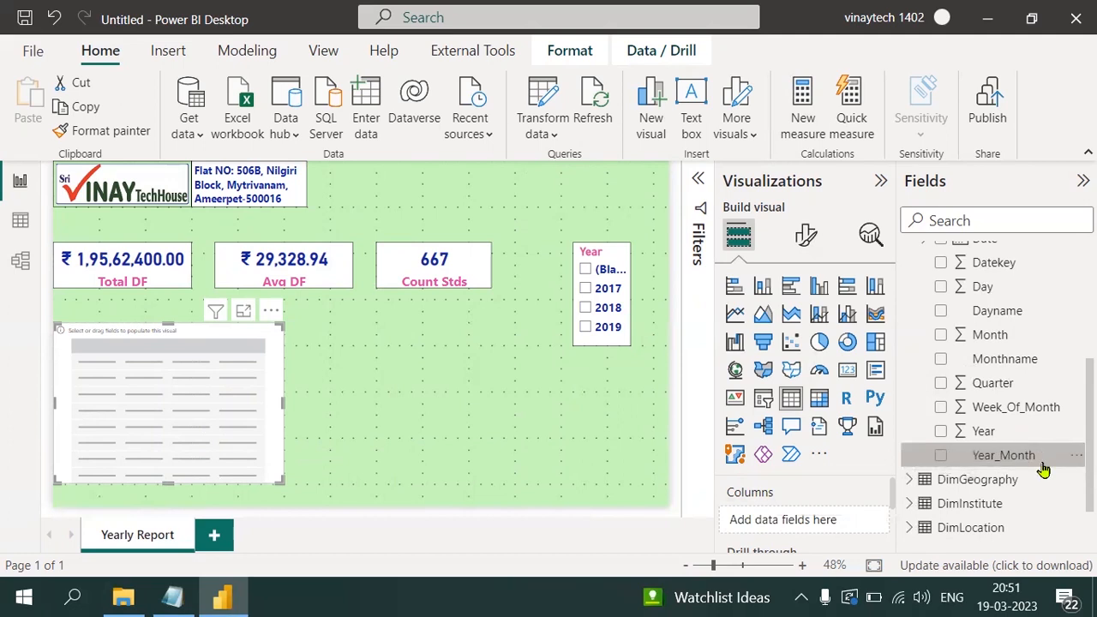
pyautogui.moveTo(983, 431); pyautogui.dragTo(828, 523)
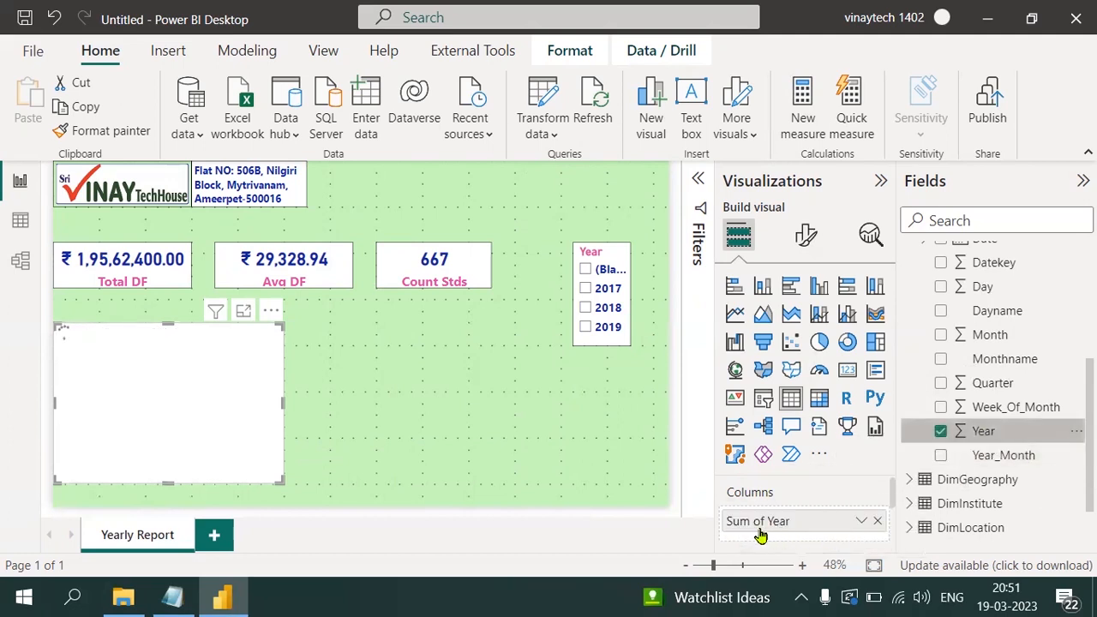
pyautogui.click(862, 522)
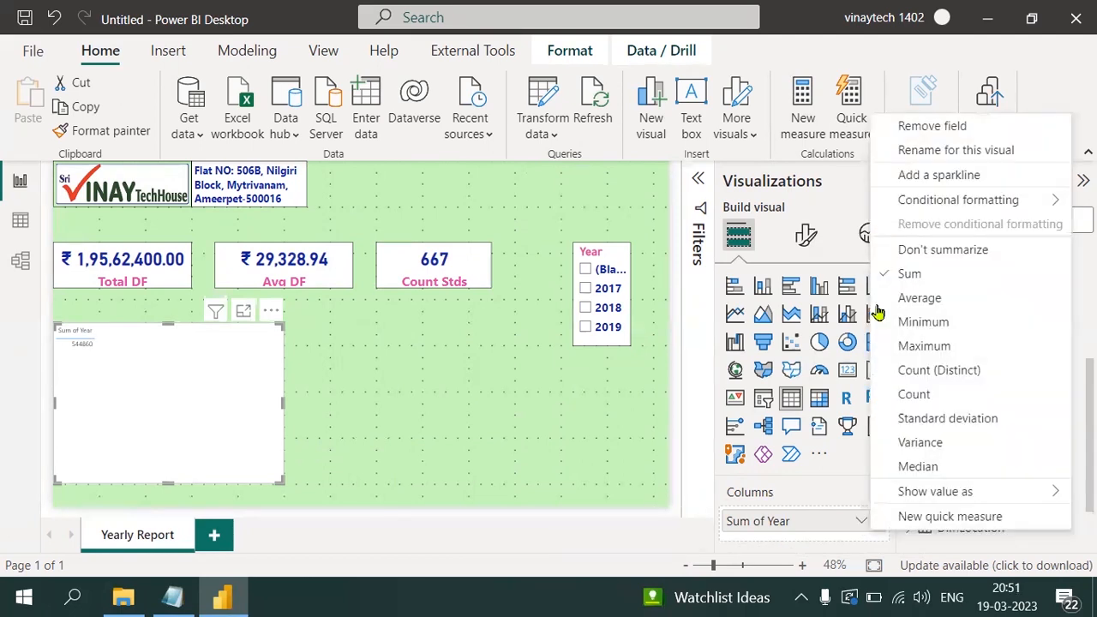
pyautogui.click(934, 250)
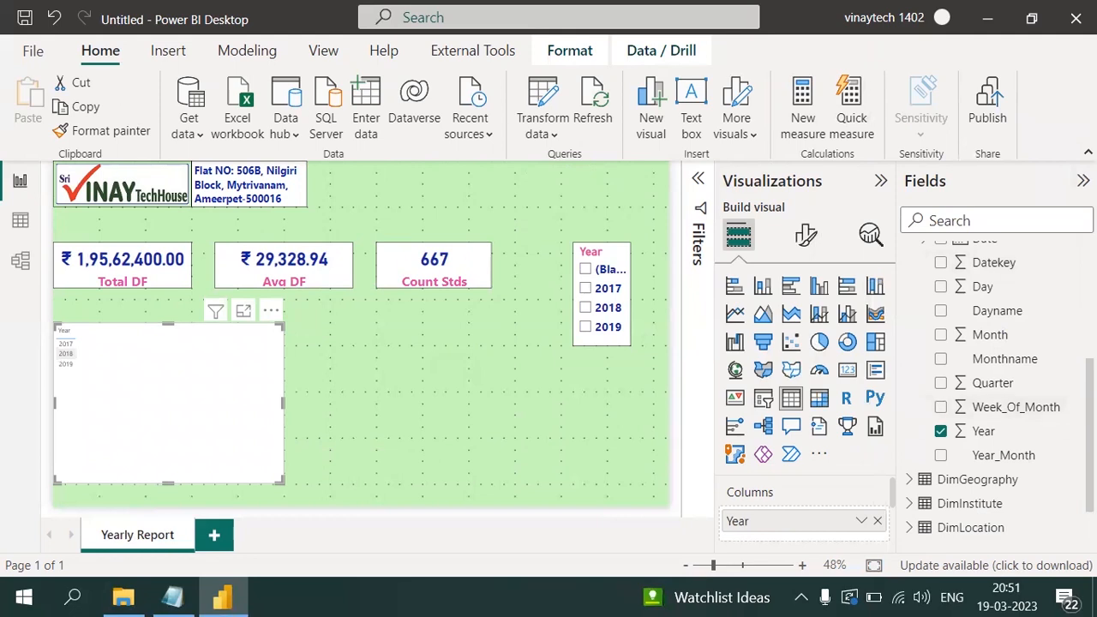
# - Add the Cumulative Total measure to the table, view it in focus mode, and insert Total DF between Year and Cumulative Total
pyautogui.scroll(5, 994, 386)
pyautogui.moveTo(1021, 339); pyautogui.dragTo(823, 540)
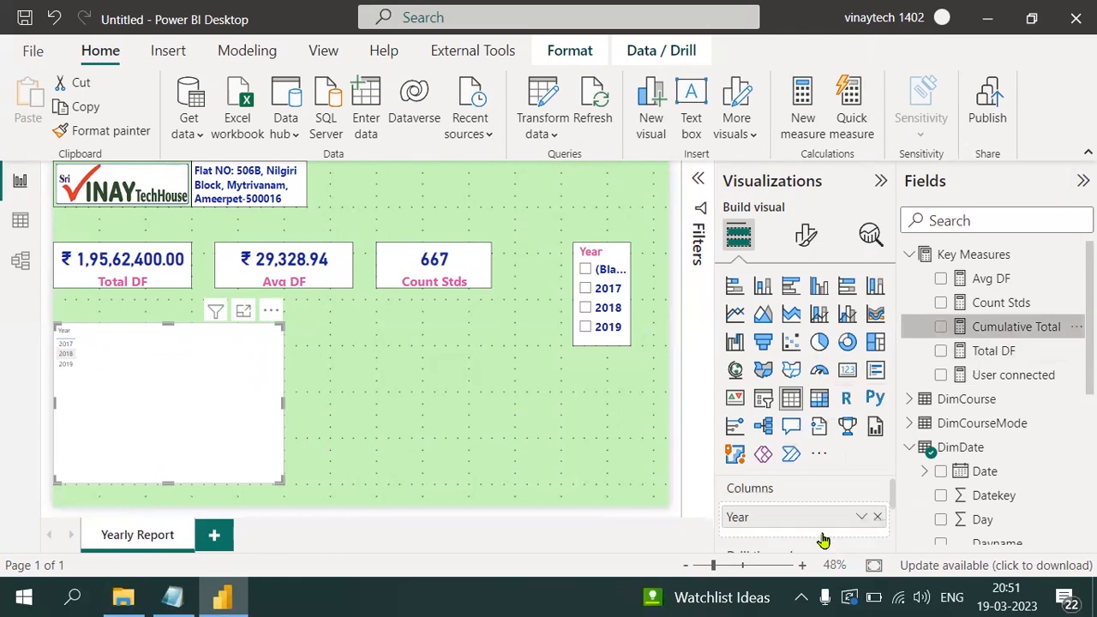
pyautogui.click(244, 313)
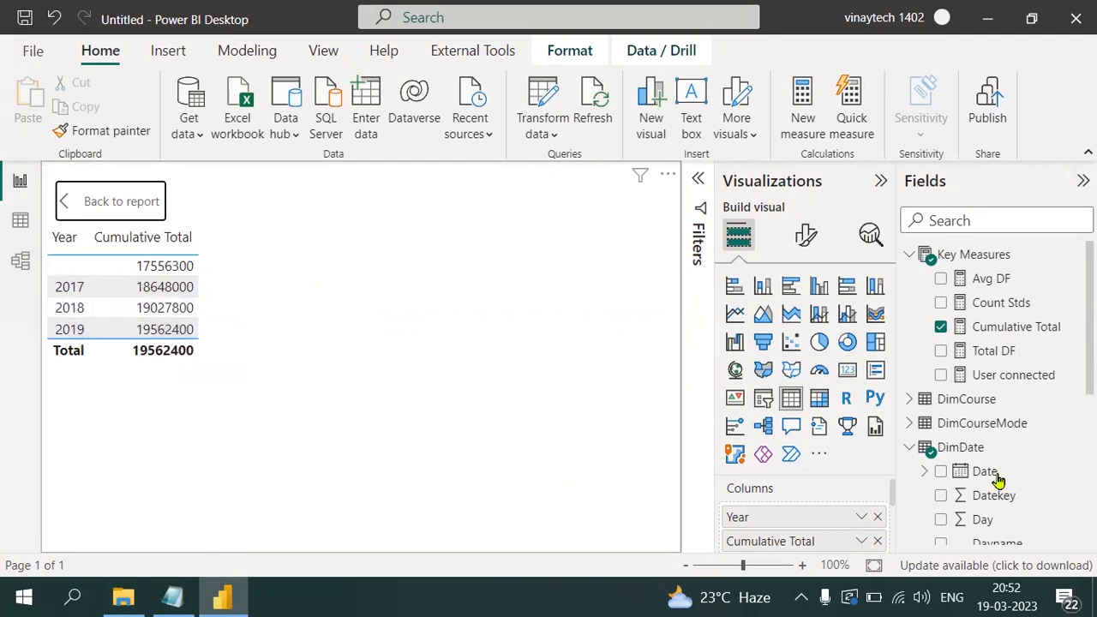
pyautogui.moveTo(1000, 350); pyautogui.dragTo(754, 516)
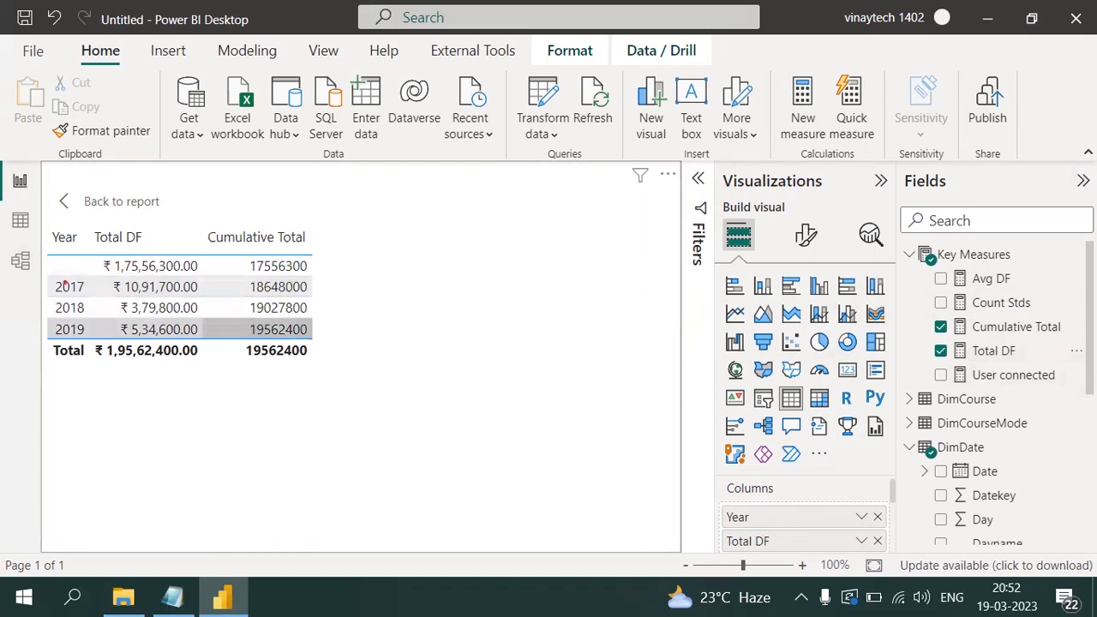
# - Compare each year's Total DF with the Cumulative Total rows in the focused table, and return to the report page
pyautogui.moveTo(185, 287); pyautogui.dragTo(226, 272)
pyautogui.moveTo(188, 307); pyautogui.dragTo(259, 275)
pyautogui.moveTo(198, 301); pyautogui.dragTo(265, 316)
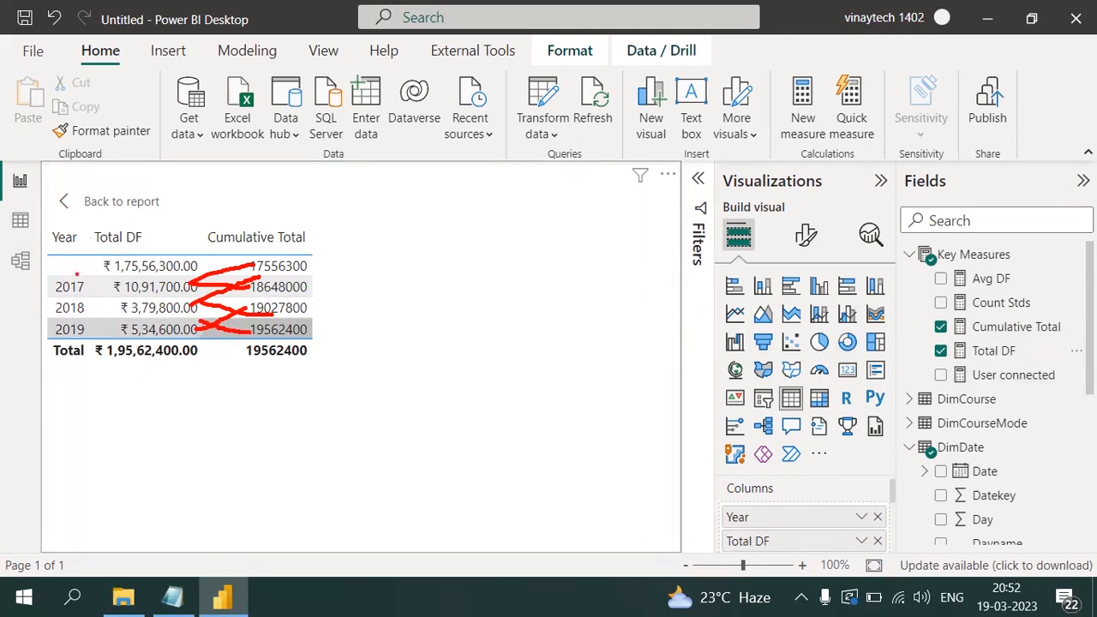
pyautogui.press('Escape')
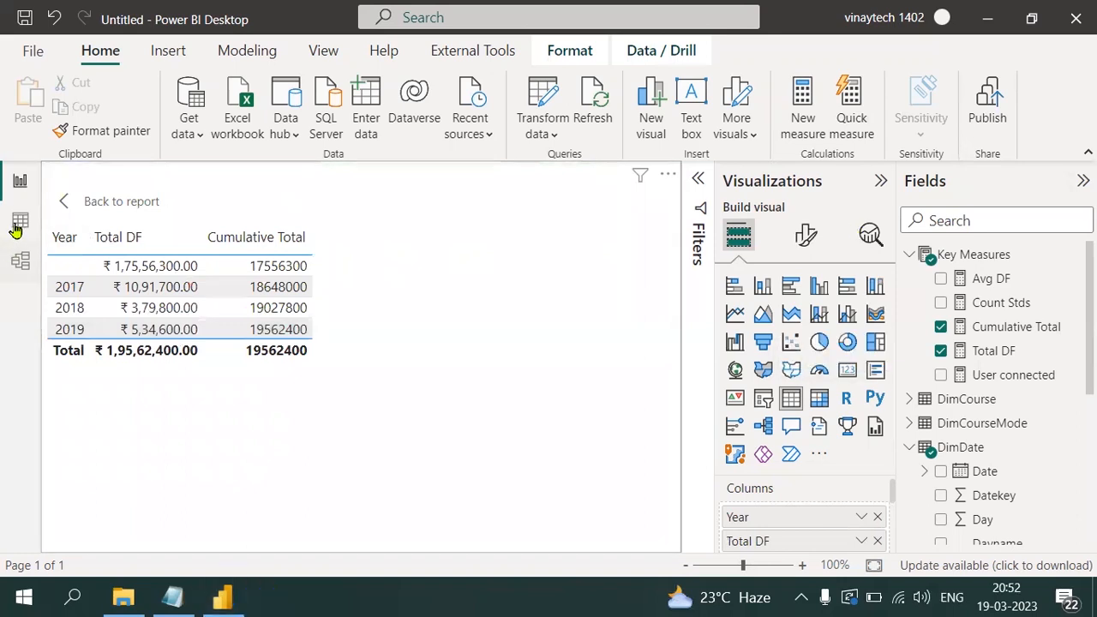
pyautogui.click(103, 204)
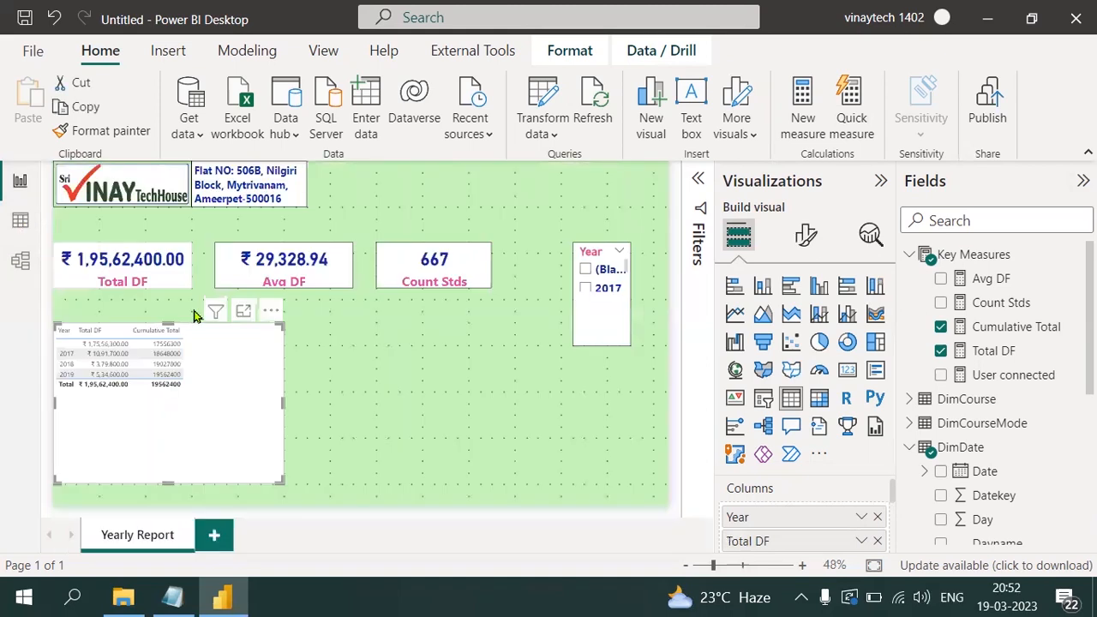
# - Set the table's global font size to 20 and resize the visual so all three columns fit
pyautogui.click(806, 234)
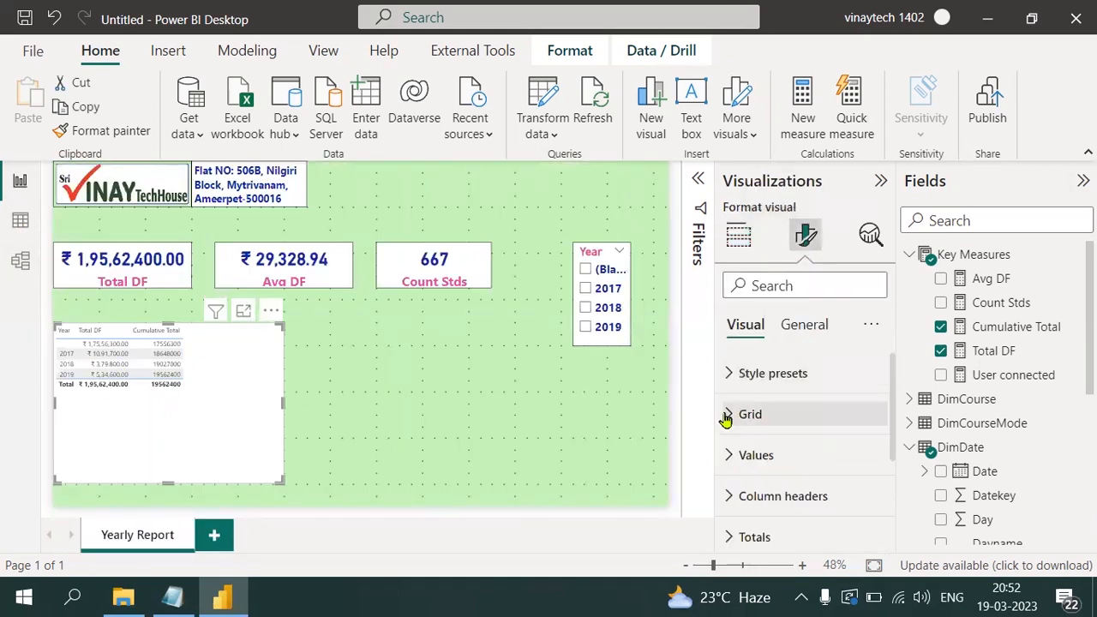
pyautogui.click(730, 415)
pyautogui.moveTo(892, 403); pyautogui.dragTo(896, 465)
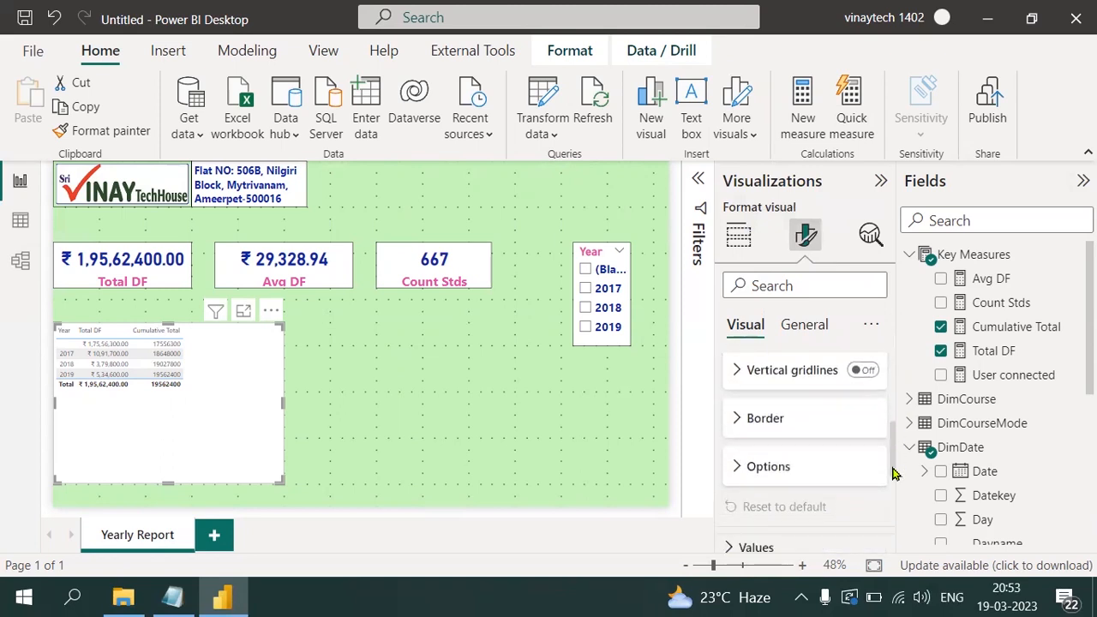
pyautogui.click(742, 465)
pyautogui.scroll(-2, 892, 472)
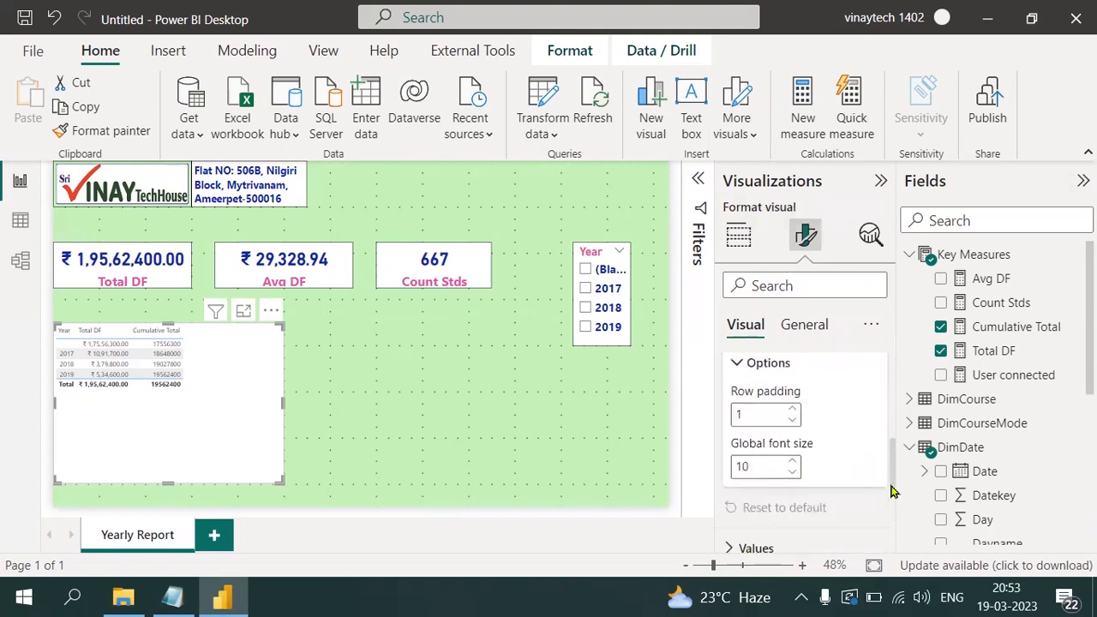
pyautogui.press('BackSpace')
pyautogui.press('BackSpace')
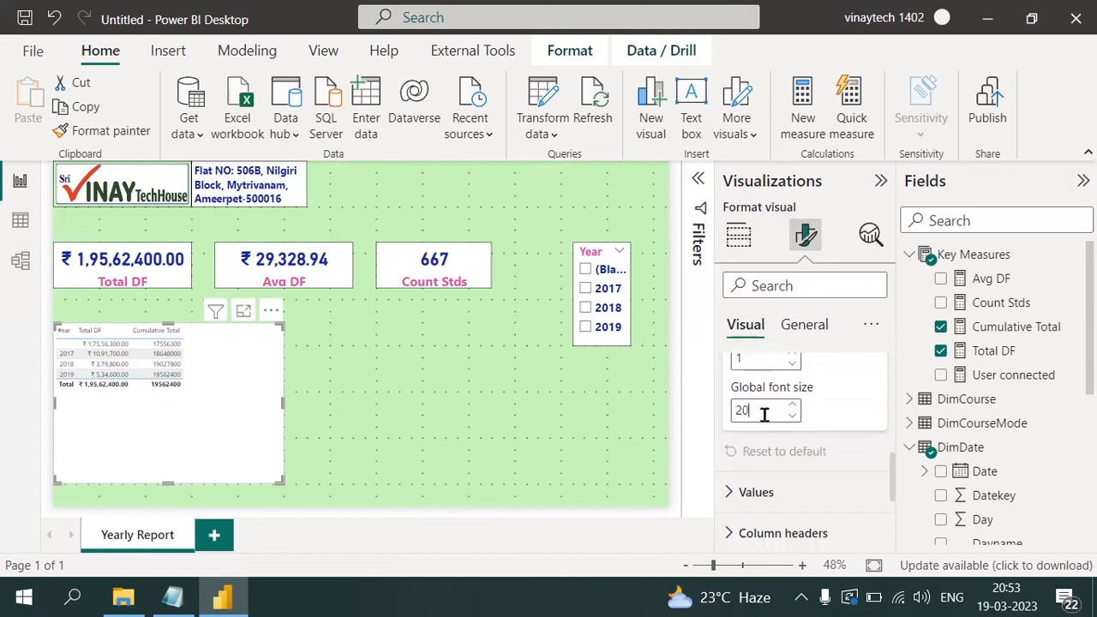
pyautogui.moveTo(278, 477); pyautogui.dragTo(325, 480)
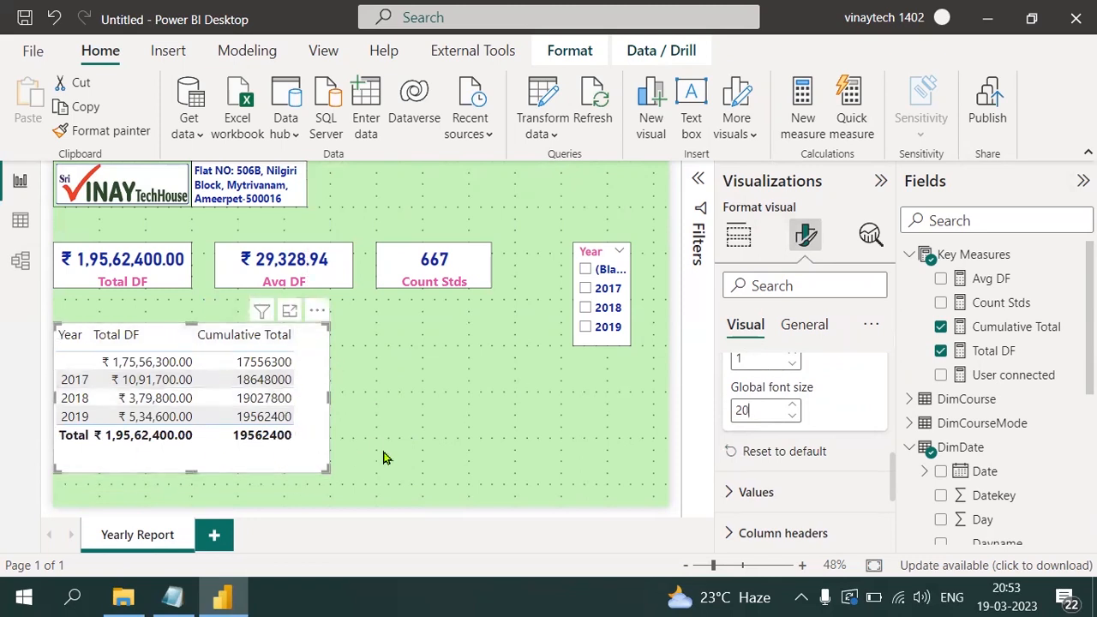
# - Turn on the table's visual border and shrink the visual to fit closely around its rows and columns
pyautogui.click(814, 334)
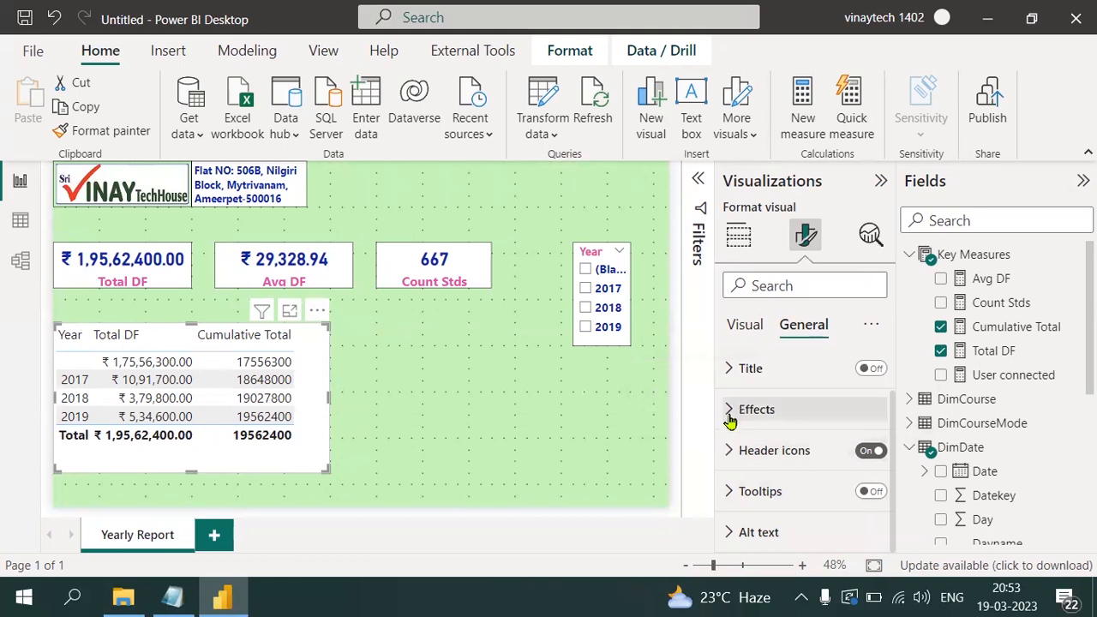
pyautogui.click(730, 412)
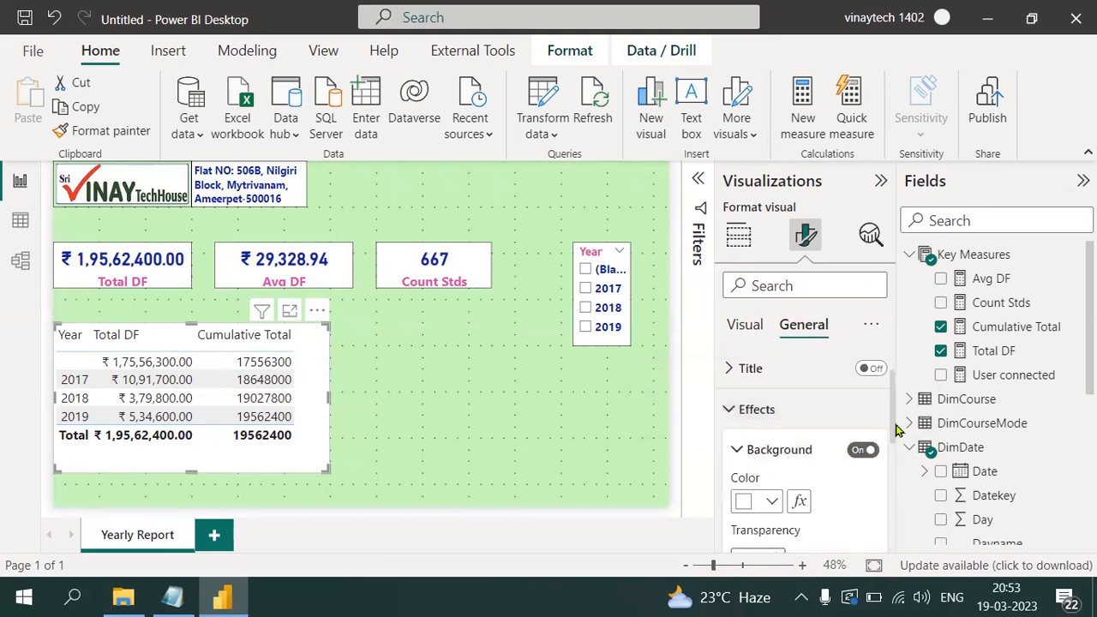
pyautogui.moveTo(897, 431); pyautogui.dragTo(899, 501)
pyautogui.click(865, 407)
pyautogui.click(493, 408)
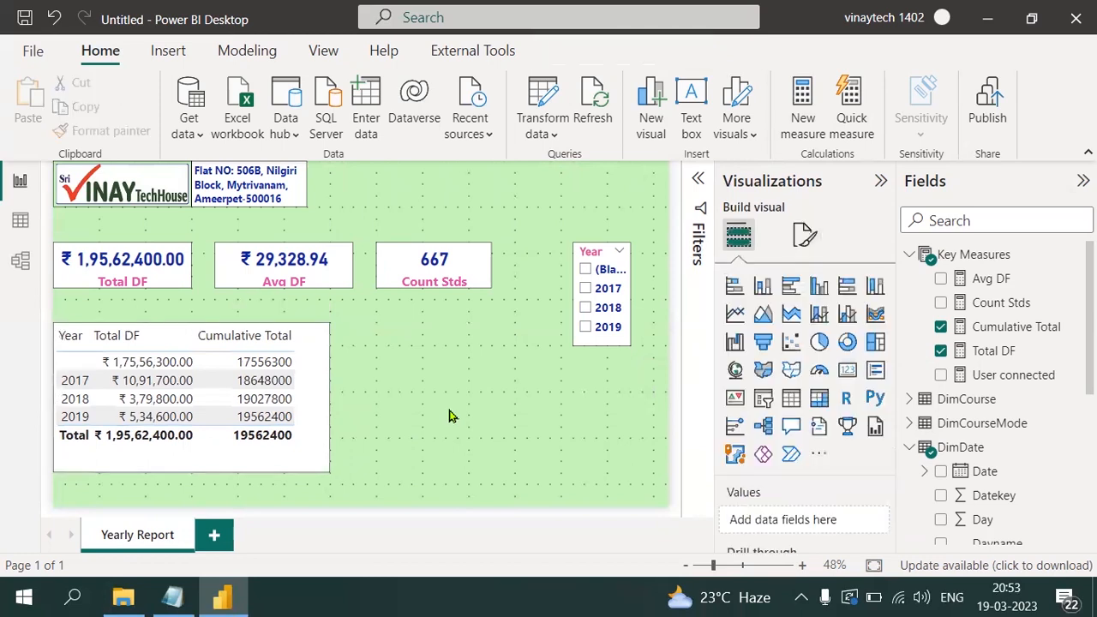
pyautogui.click(330, 474)
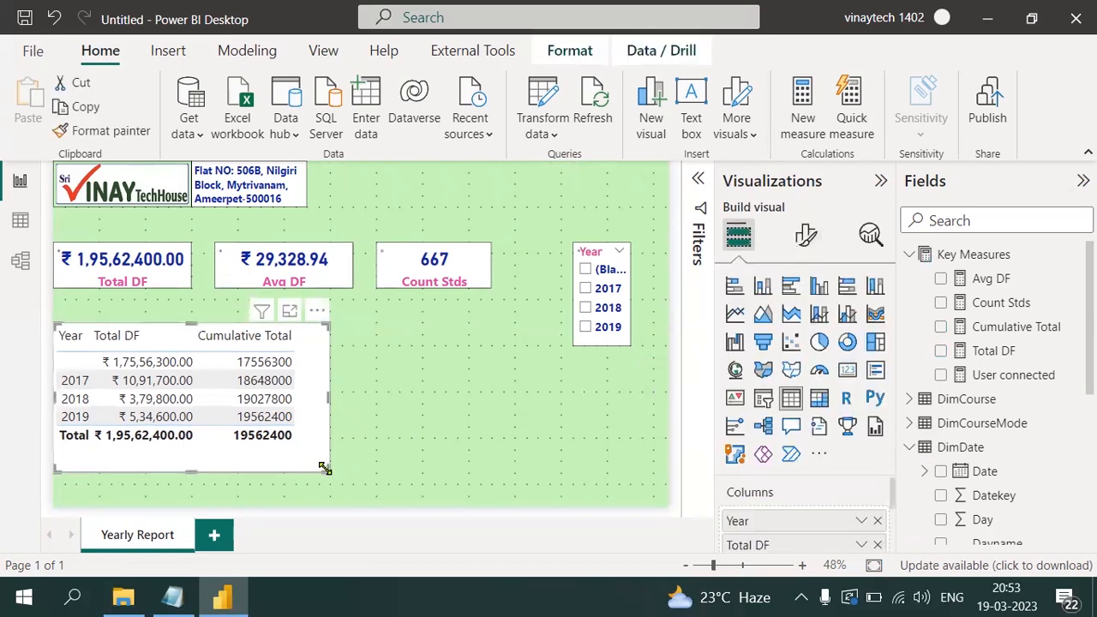
pyautogui.moveTo(326, 468); pyautogui.dragTo(306, 448)
pyautogui.click(453, 398)
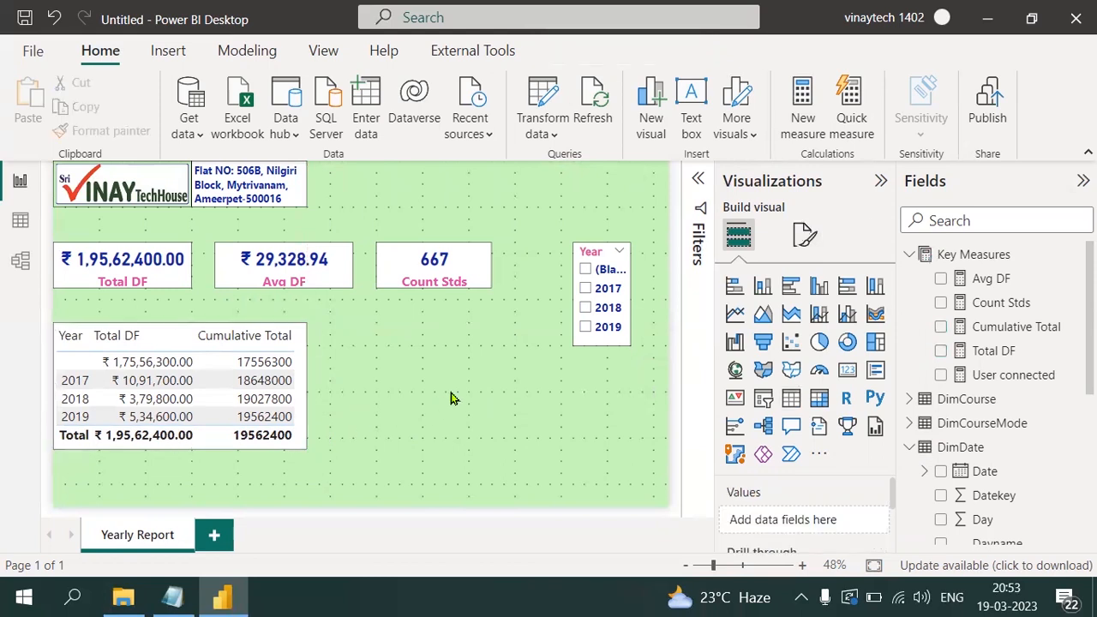
# - Add a widened blank pie chart beside the table, and check the pie requirement in the Notepad design document before returning to Power BI
pyautogui.click(828, 346)
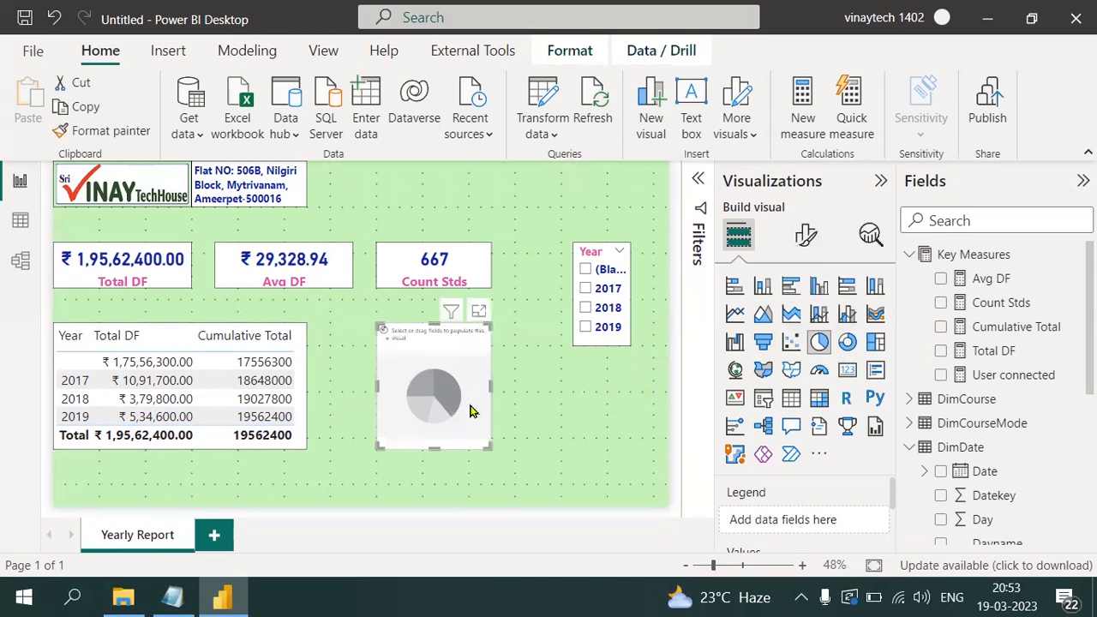
pyautogui.moveTo(485, 440); pyautogui.dragTo(554, 440)
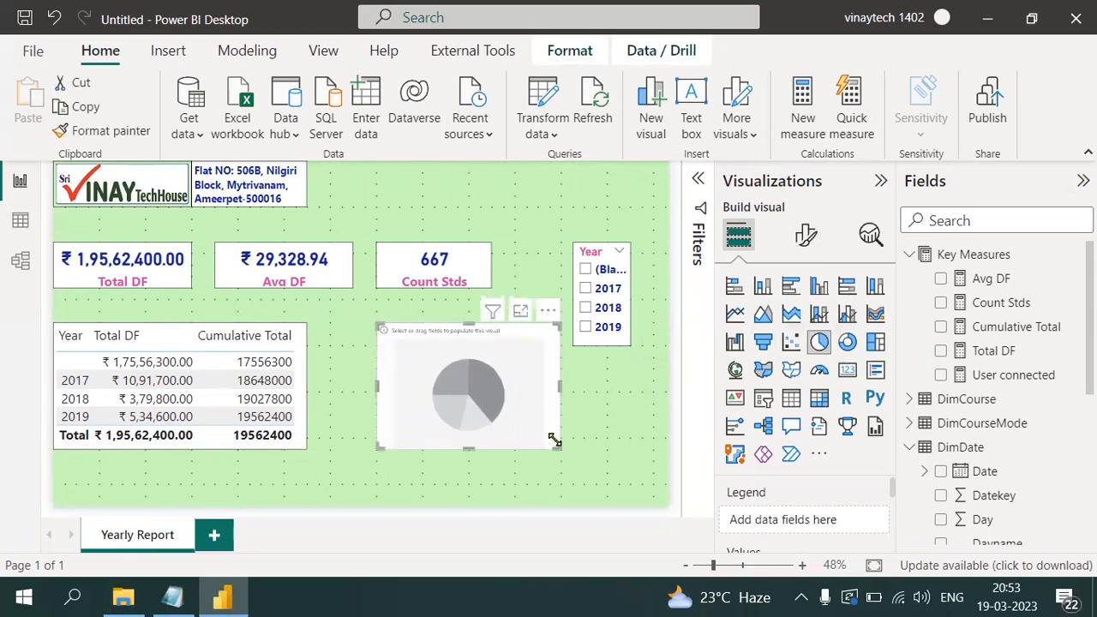
pyautogui.click(172, 597)
pyautogui.moveTo(131, 287); pyautogui.dragTo(396, 281)
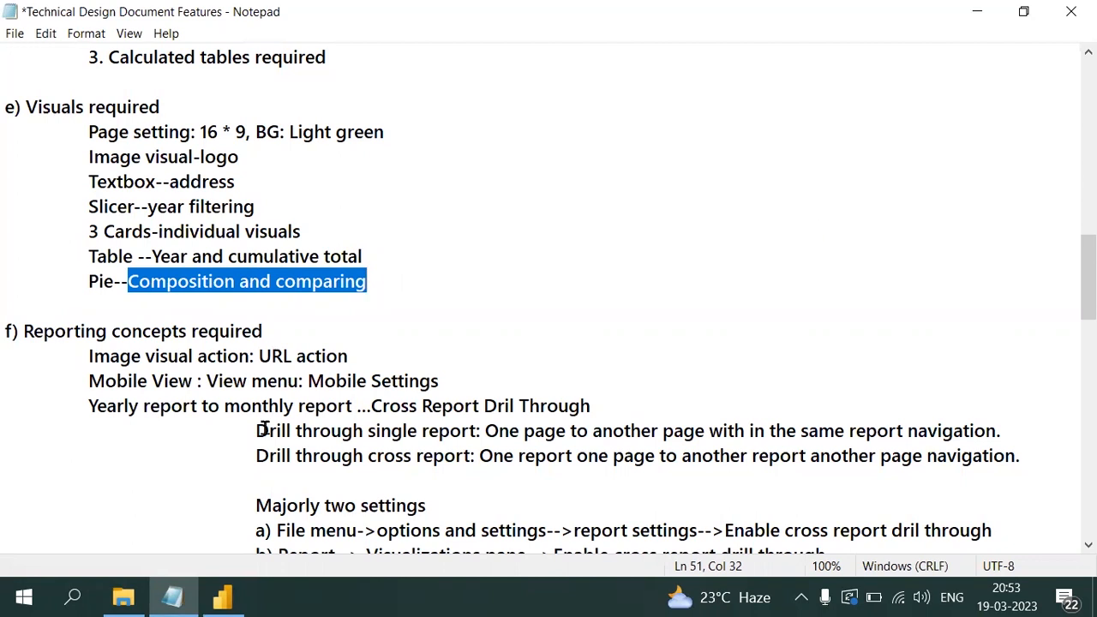
pyautogui.click(237, 599)
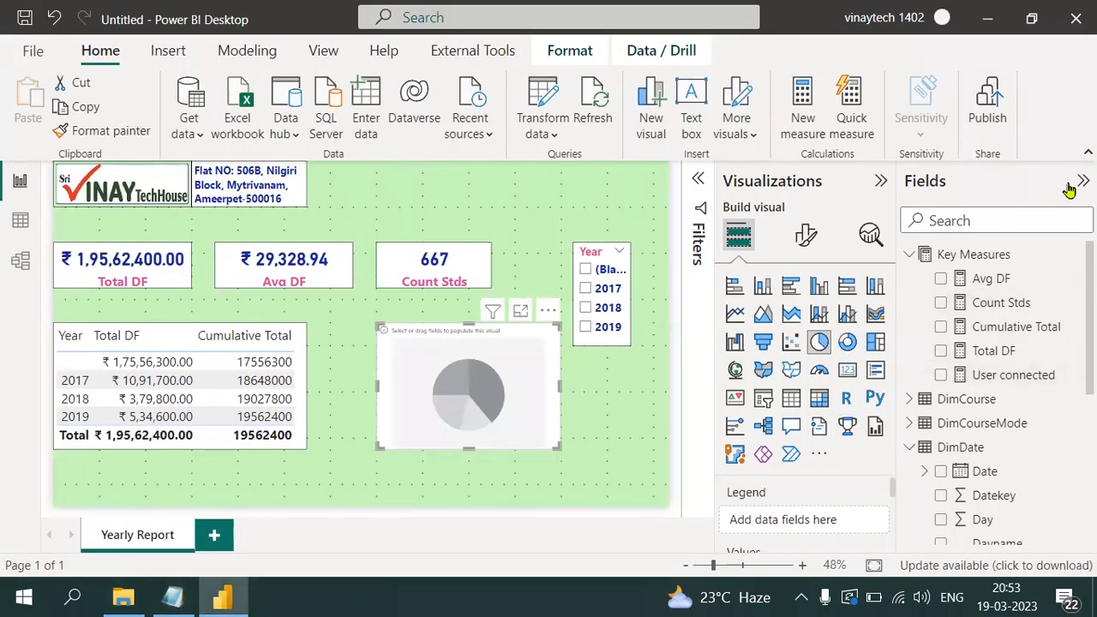
# - Collapse the ribbon and populate the pie chart with Year_Month as the legend and Total DF as the values
pyautogui.click(1088, 152)
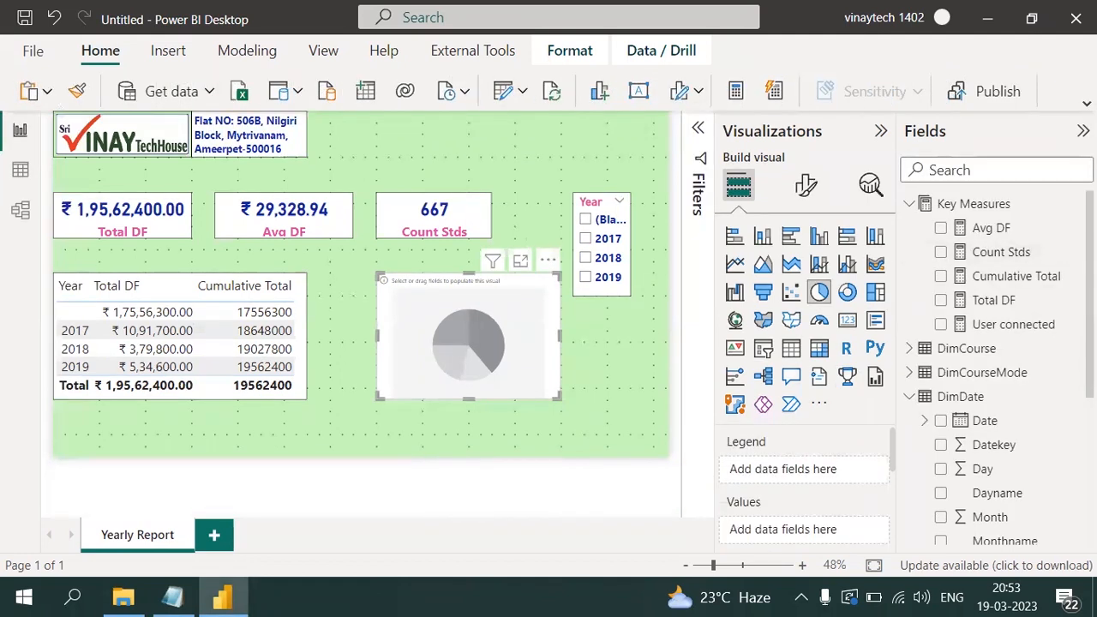
pyautogui.scroll(-5, 985, 385)
pyautogui.moveTo(986, 438); pyautogui.dragTo(838, 470)
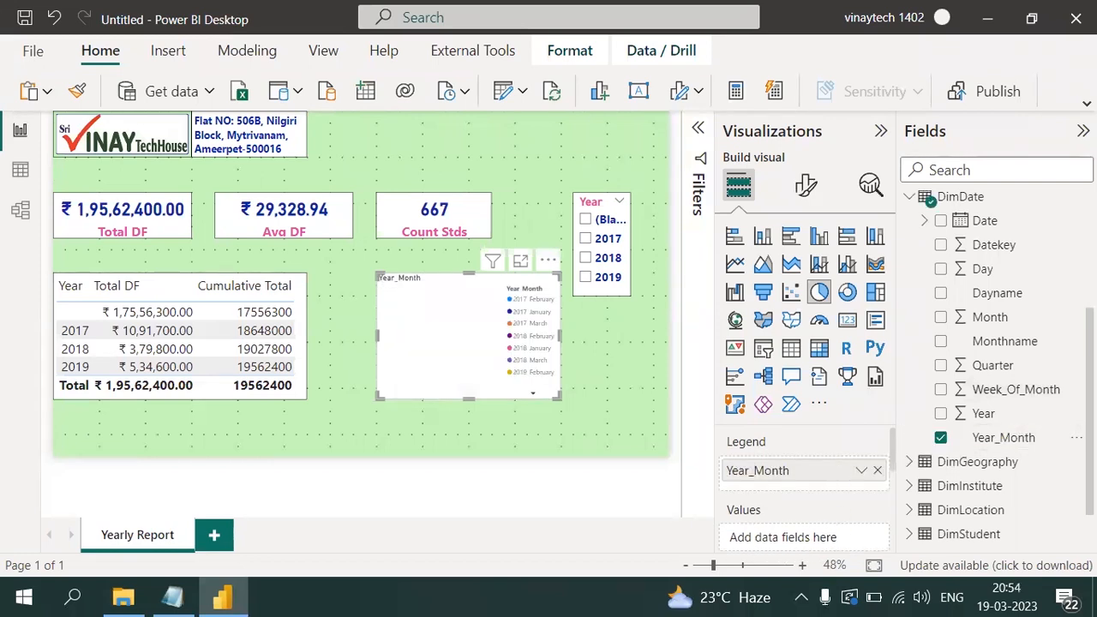
pyautogui.scroll(3, 994, 368)
pyautogui.moveTo(991, 300); pyautogui.dragTo(798, 506)
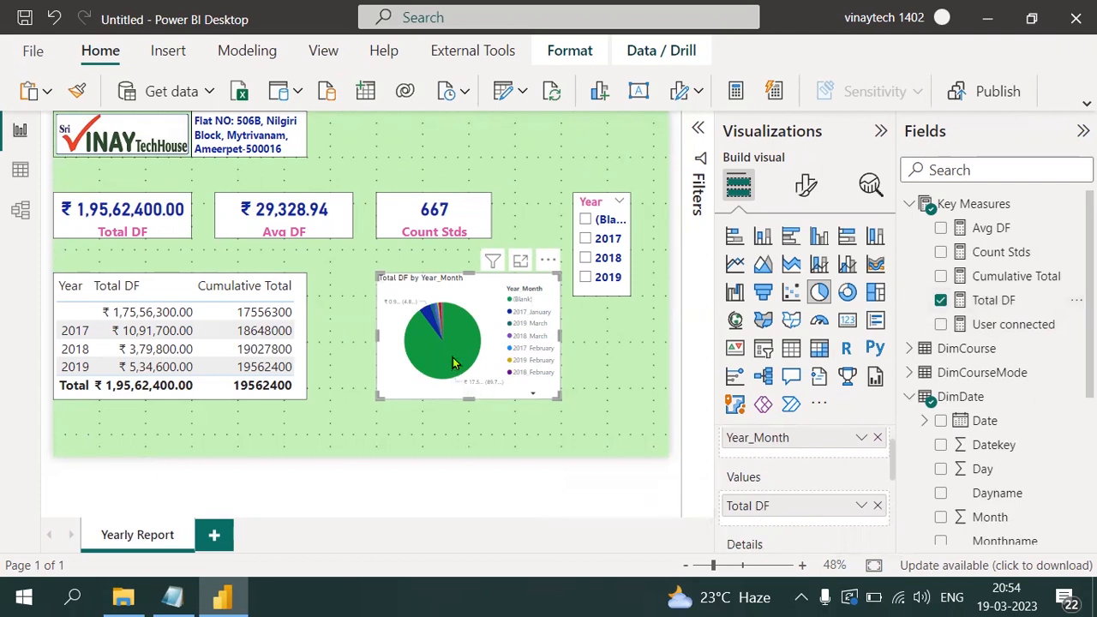
# - Widen the pie chart toward the table and turn on its visual border
pyautogui.moveTo(452, 364)
pyautogui.moveTo(430, 317)
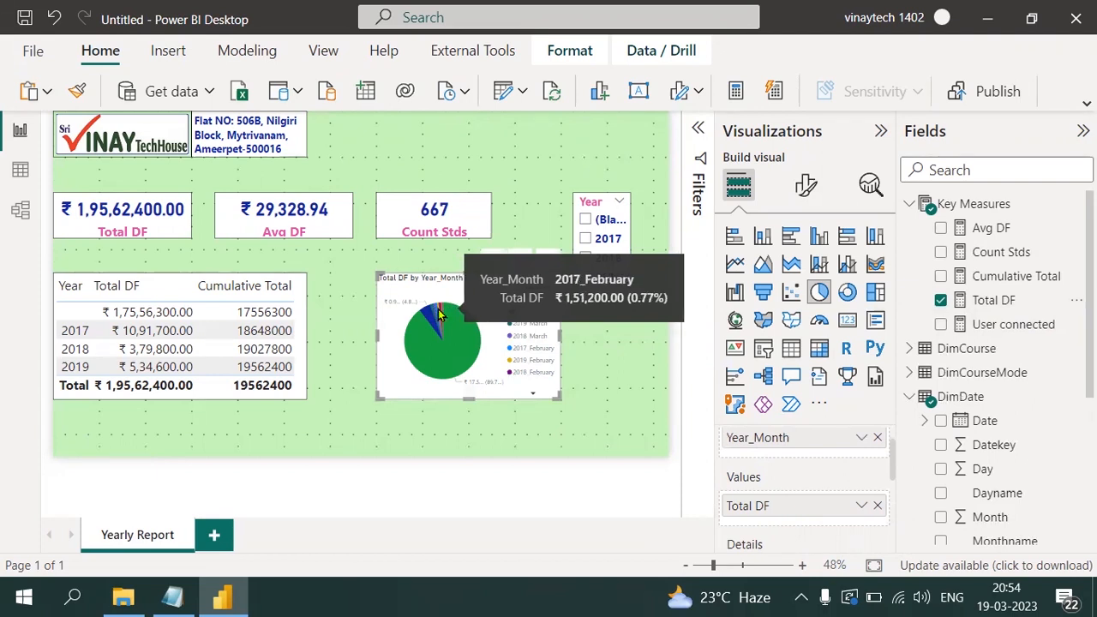
pyautogui.moveTo(361, 341); pyautogui.dragTo(351, 334)
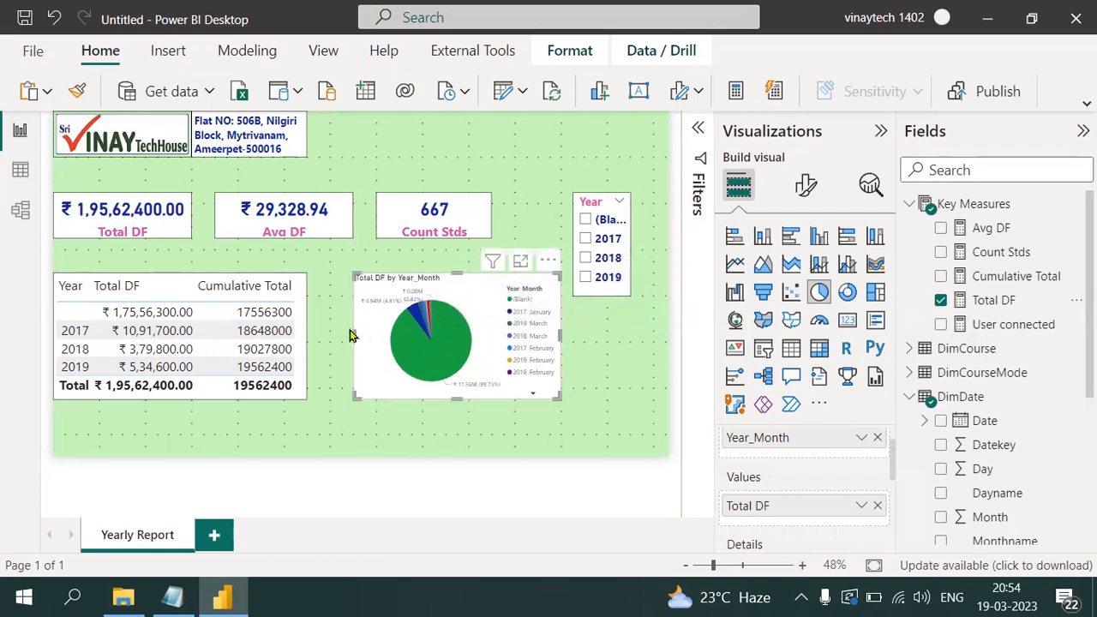
pyautogui.click(809, 189)
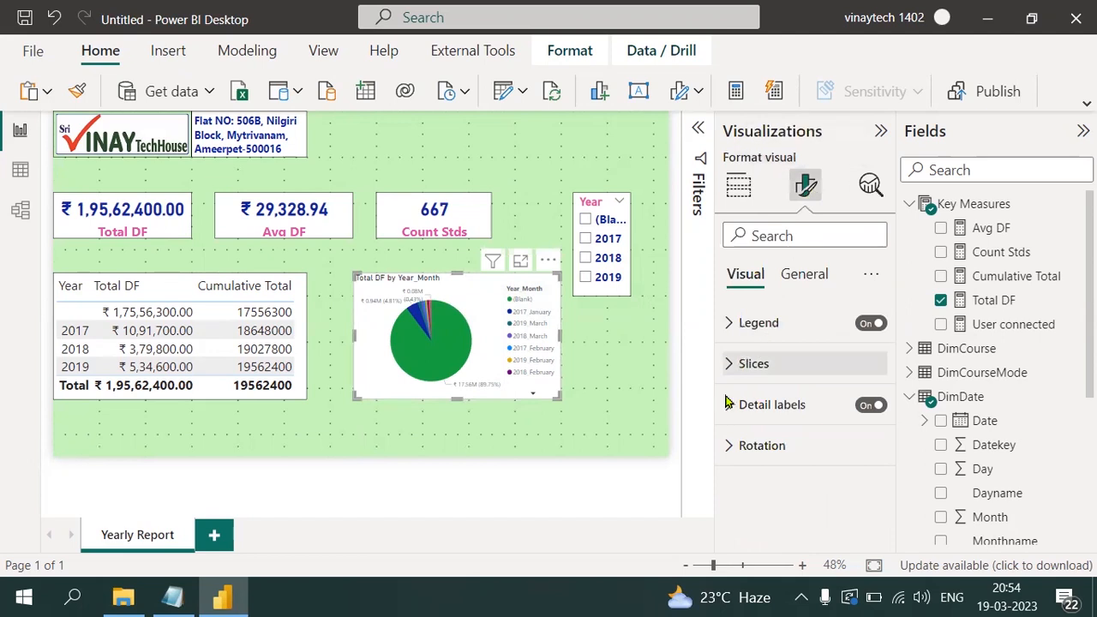
pyautogui.click(802, 275)
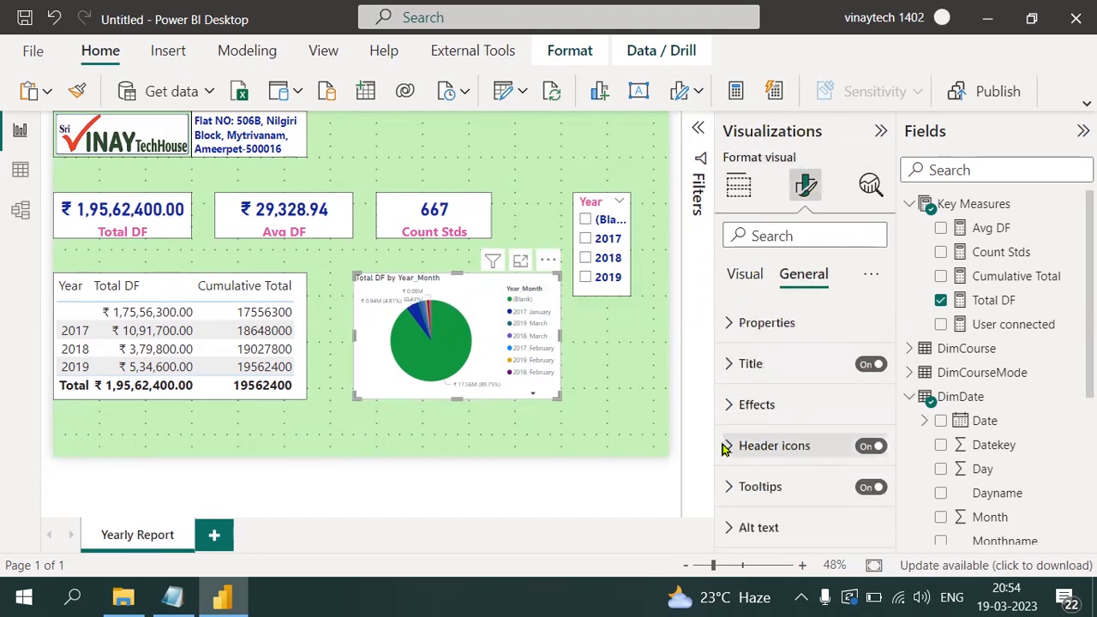
pyautogui.click(731, 409)
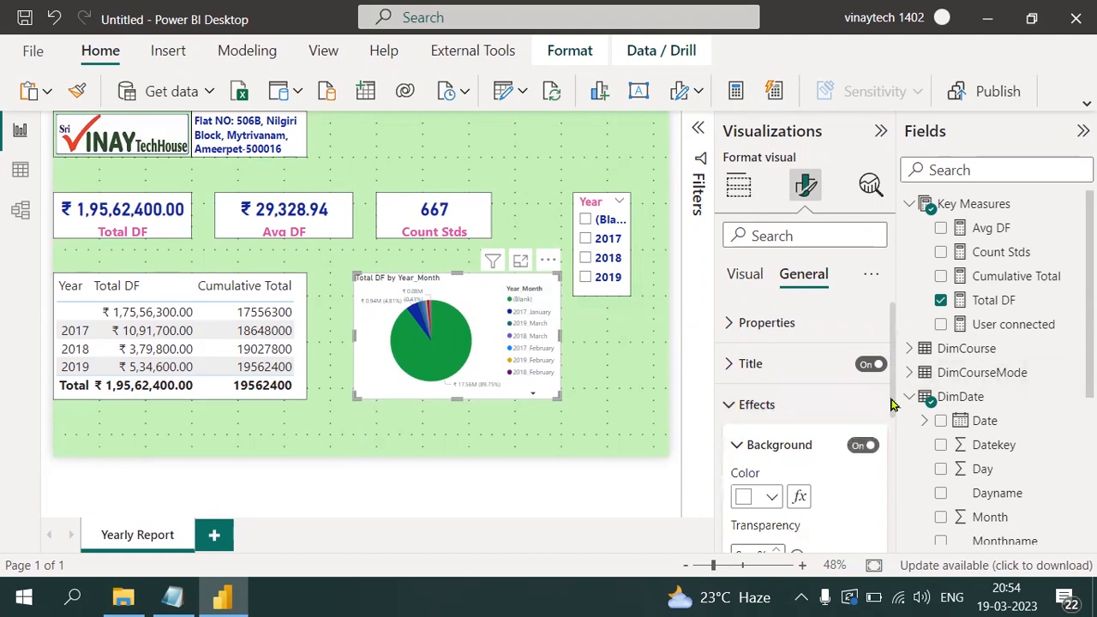
pyautogui.scroll(-4, 891, 405)
pyautogui.click(866, 430)
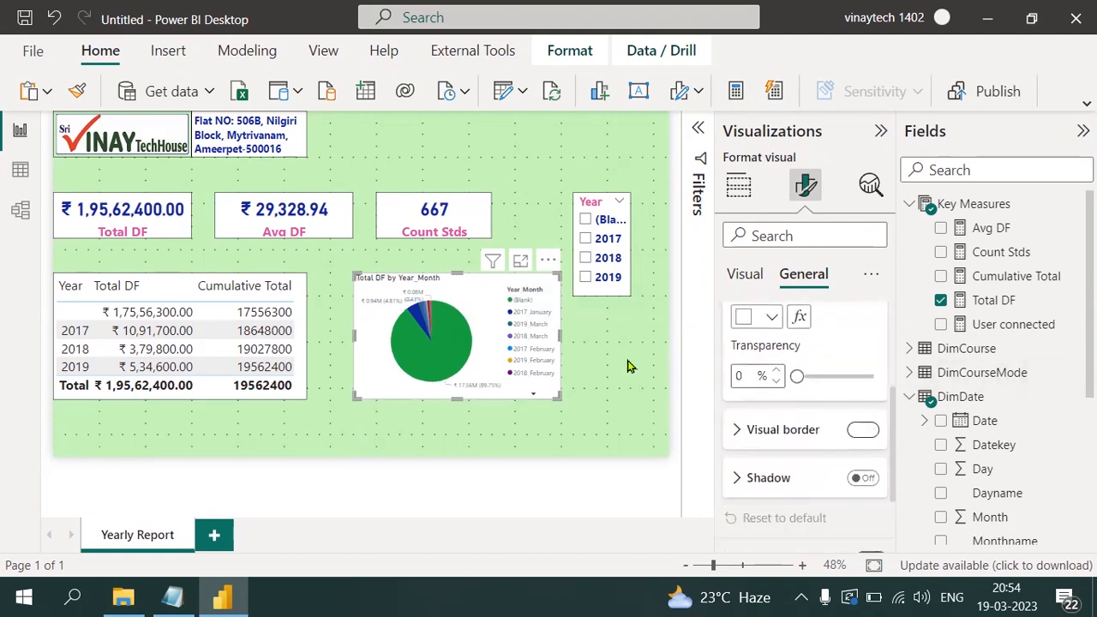
pyautogui.click(310, 310)
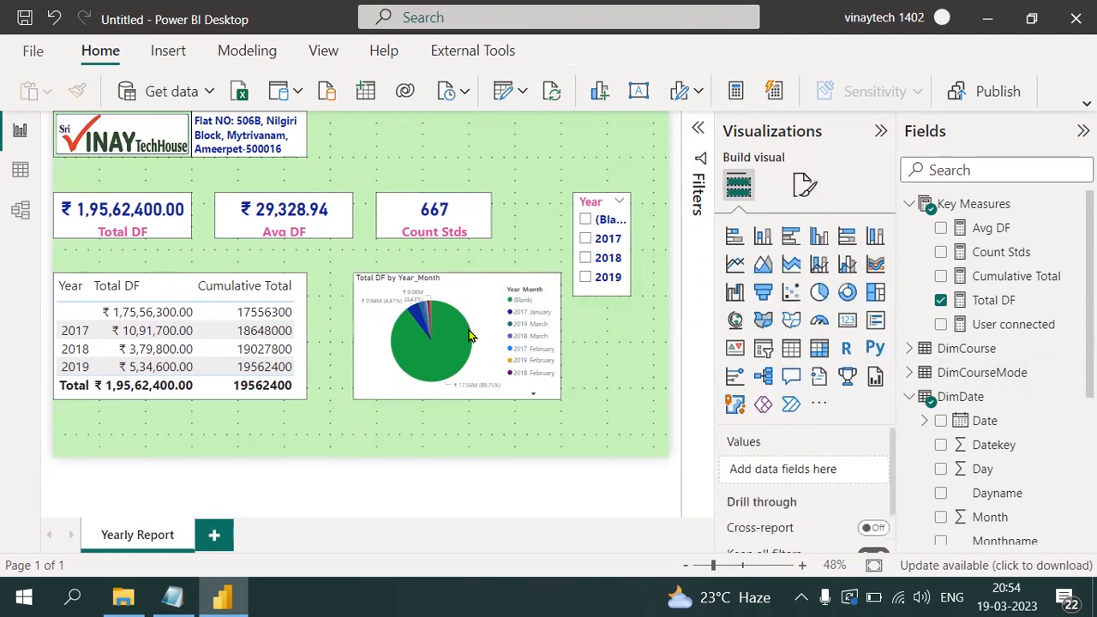
# - Test the Year slicer with 2017, with 2018, and with both years together, checking the pie chart, and clear the selections
pyautogui.click(590, 240)
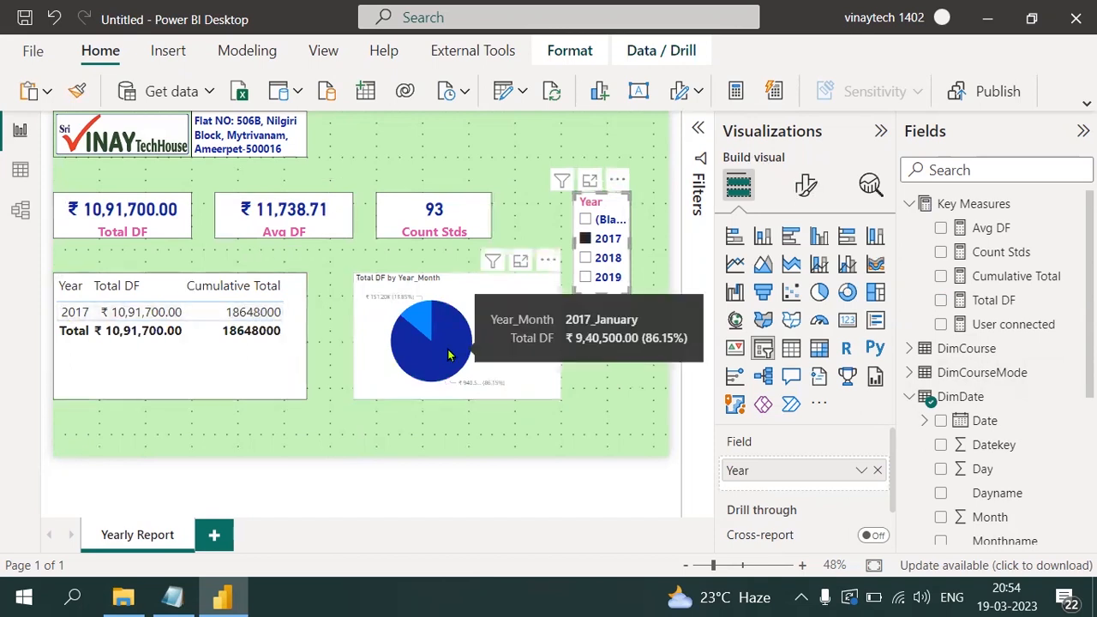
pyautogui.moveTo(419, 324)
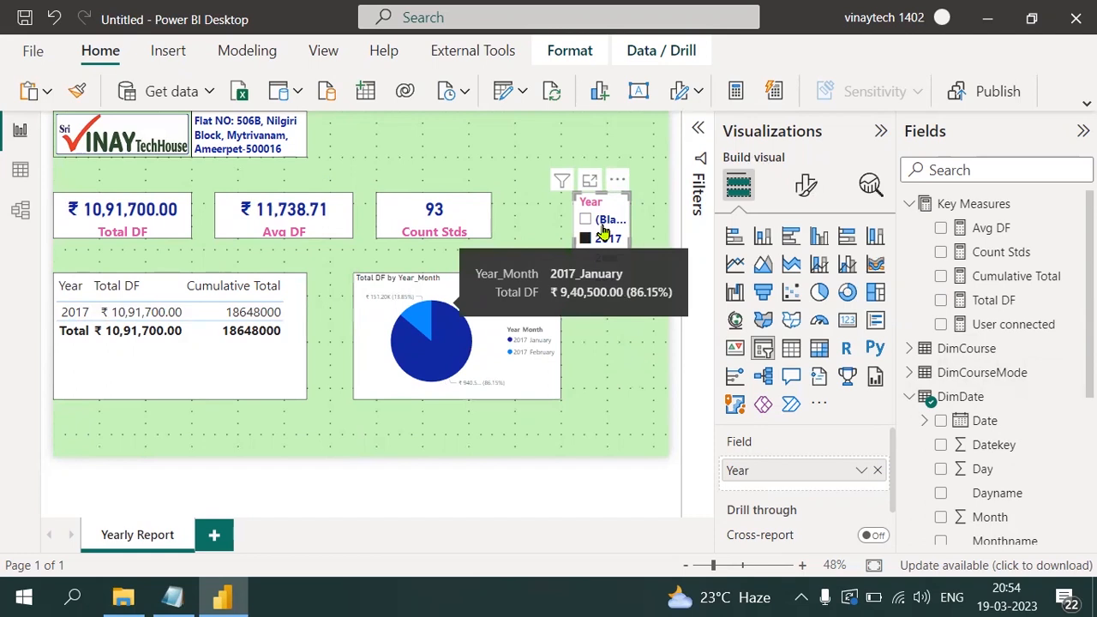
pyautogui.click(586, 258)
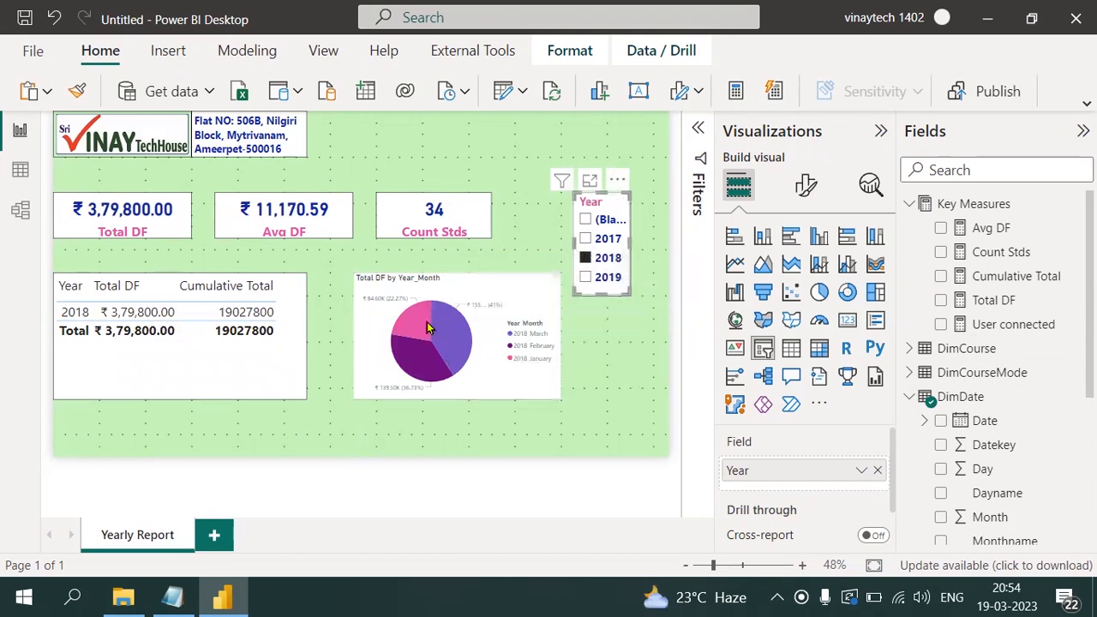
pyautogui.keyDown('ctrl'); pyautogui.click(586, 239); pyautogui.keyUp('ctrl')
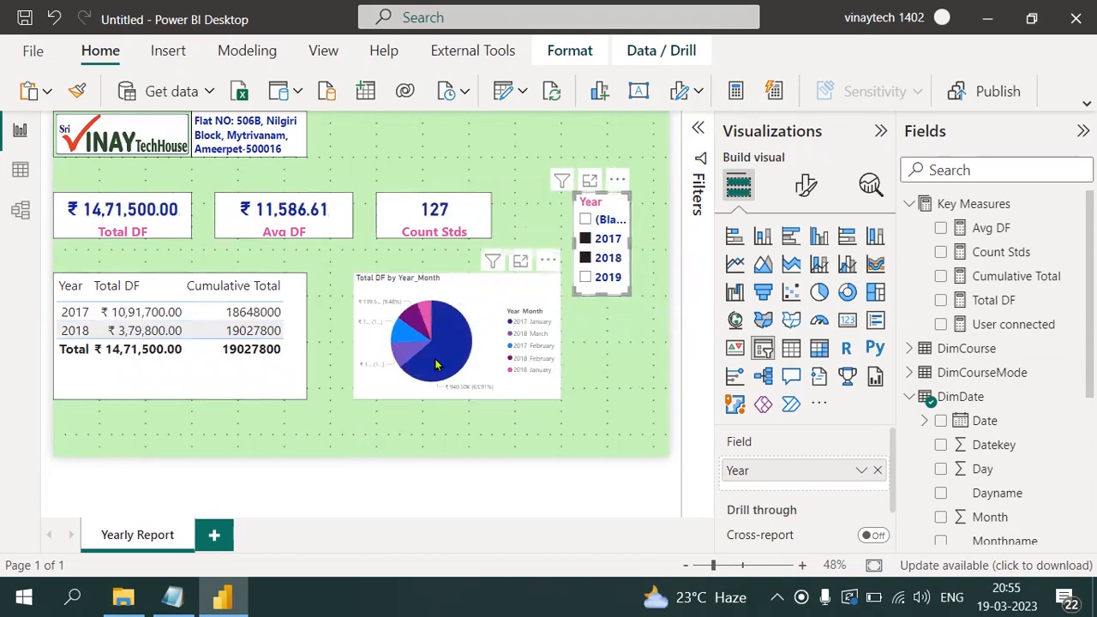
pyautogui.moveTo(437, 366)
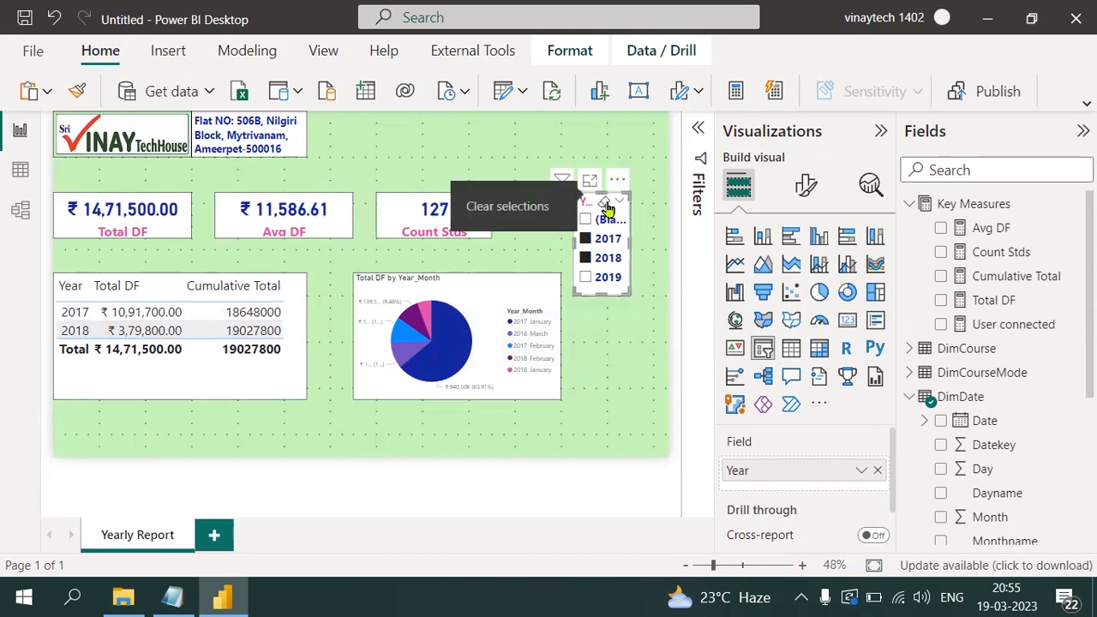
pyautogui.click(604, 202)
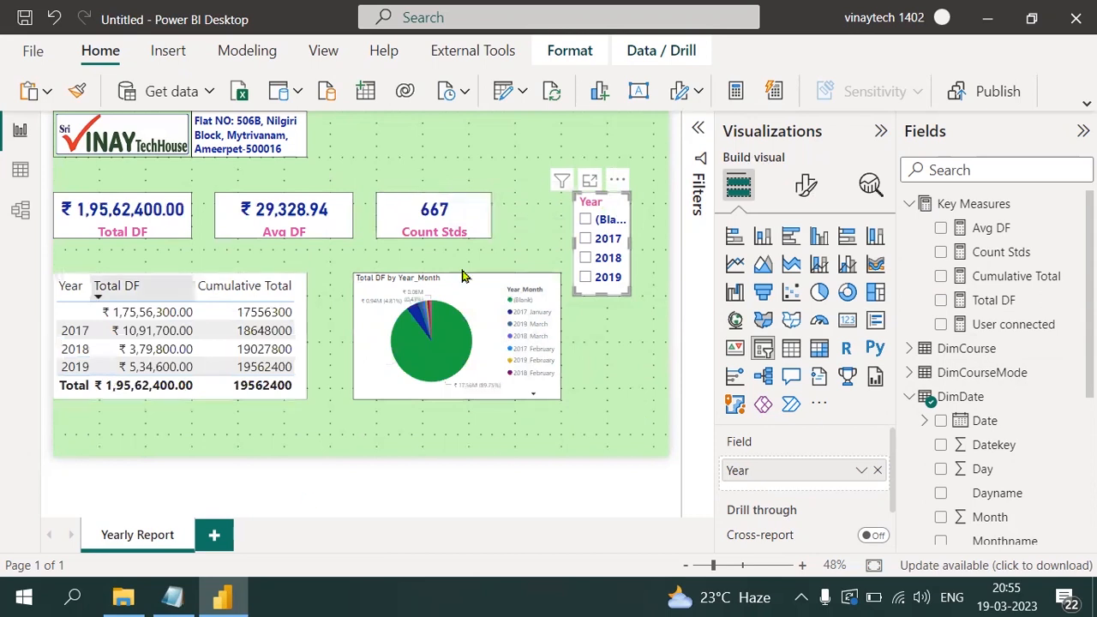
# - Review the image URL action and Mobile View requirements in the Notepad design document, and return to Power BI Desktop
pyautogui.click(172, 597)
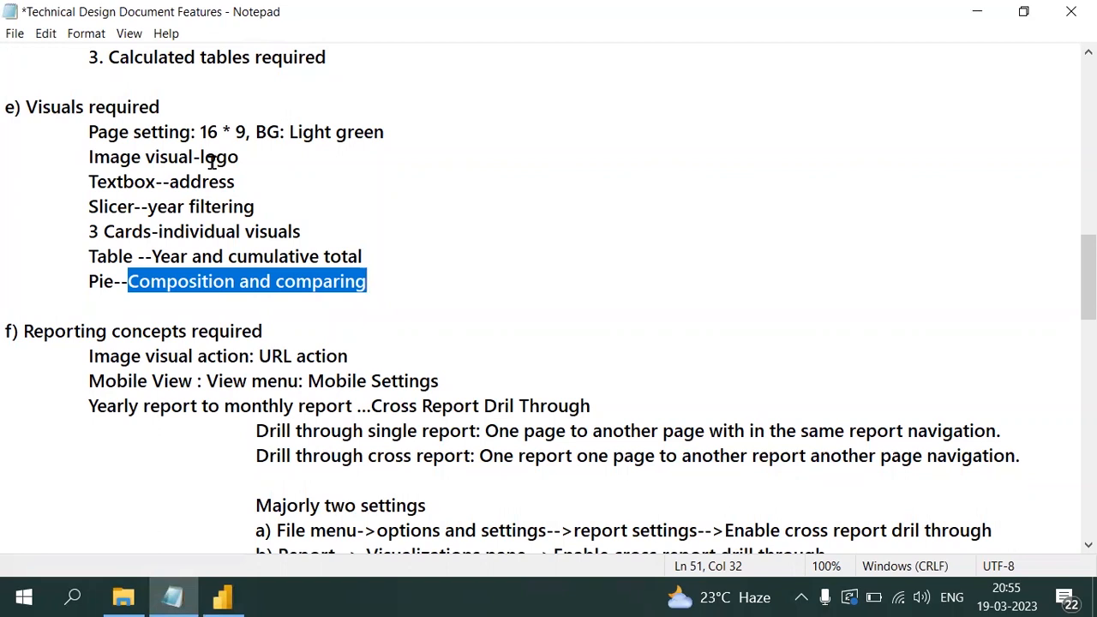
pyautogui.click(236, 182)
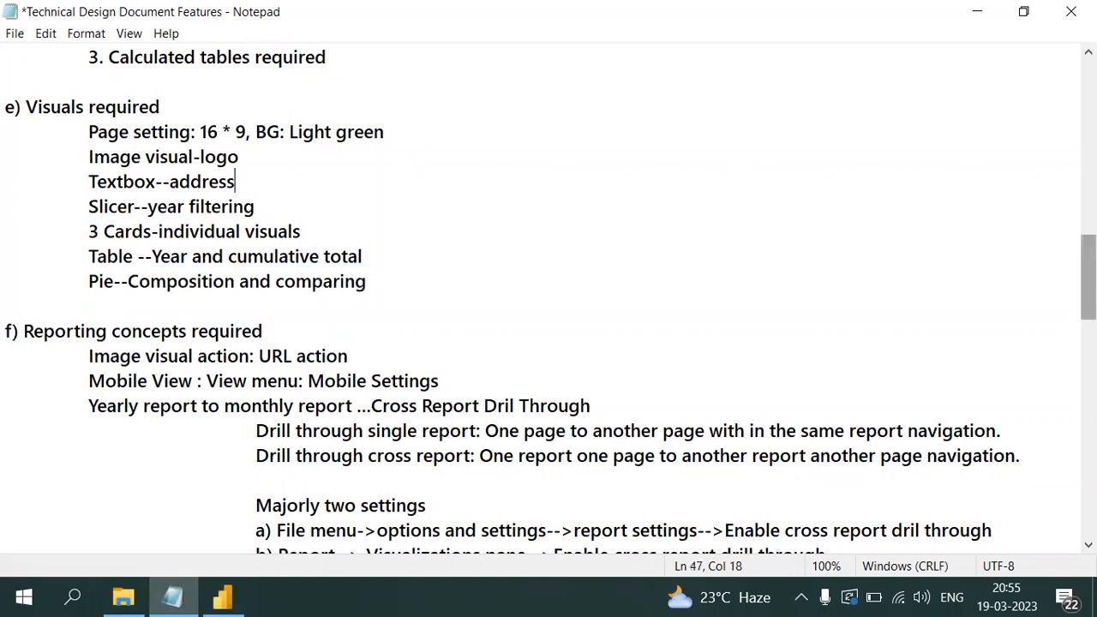
pyautogui.scroll(-3, 236, 181)
pyautogui.moveTo(81, 130); pyautogui.dragTo(386, 124)
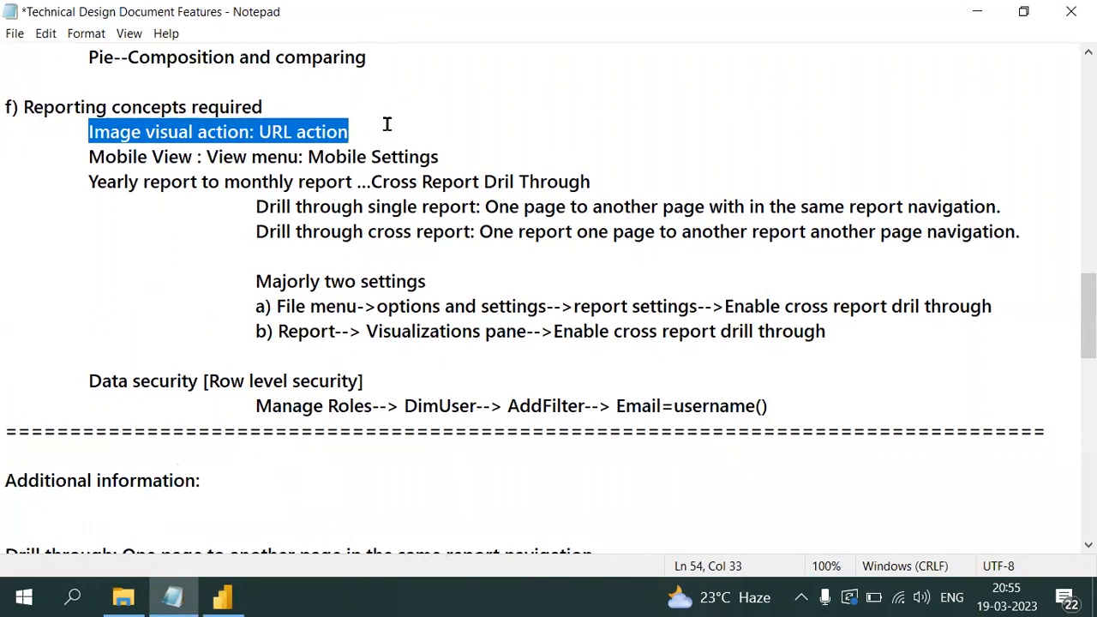
pyautogui.moveTo(89, 155); pyautogui.dragTo(443, 152)
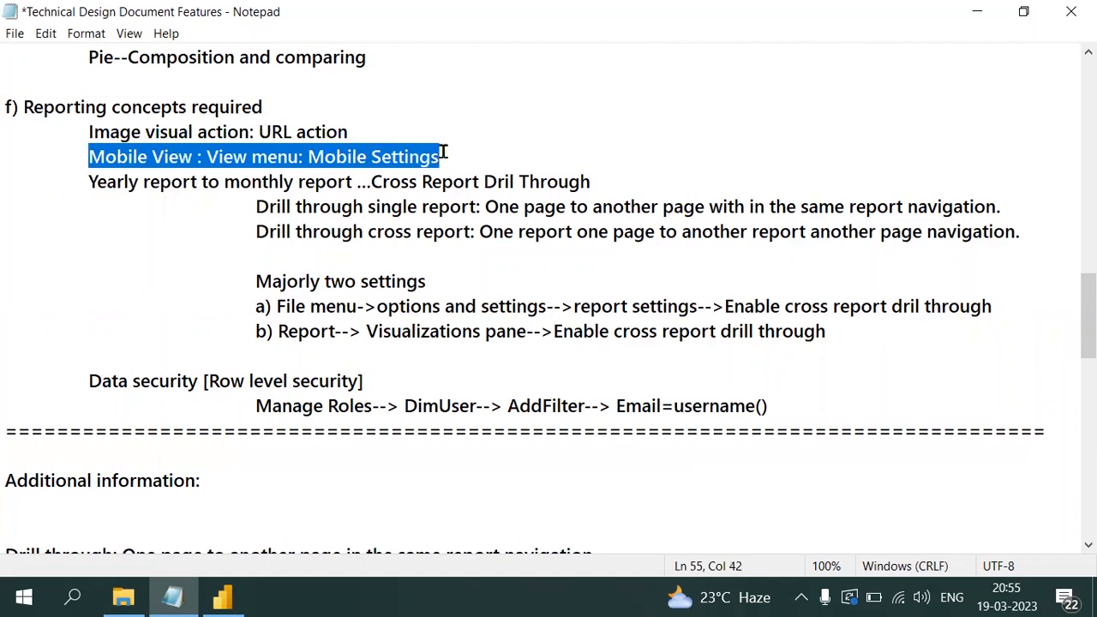
pyautogui.click(222, 597)
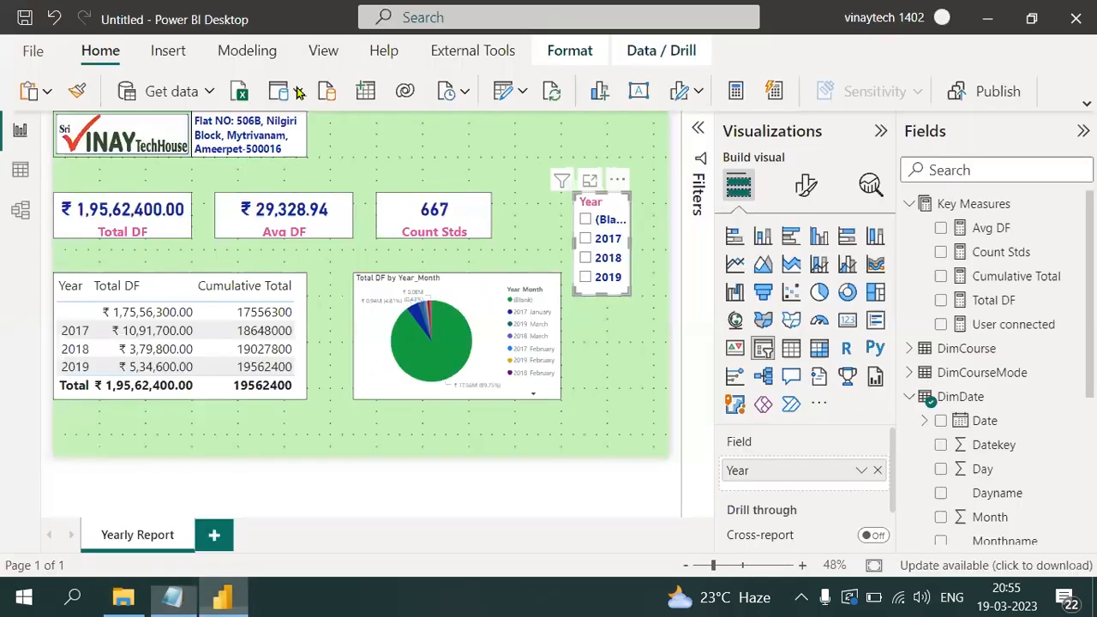
# - Open the mobile layout and place the Year slicer at the top of the phone canvas, enlarged to full width with all years showing
pyautogui.click(324, 53)
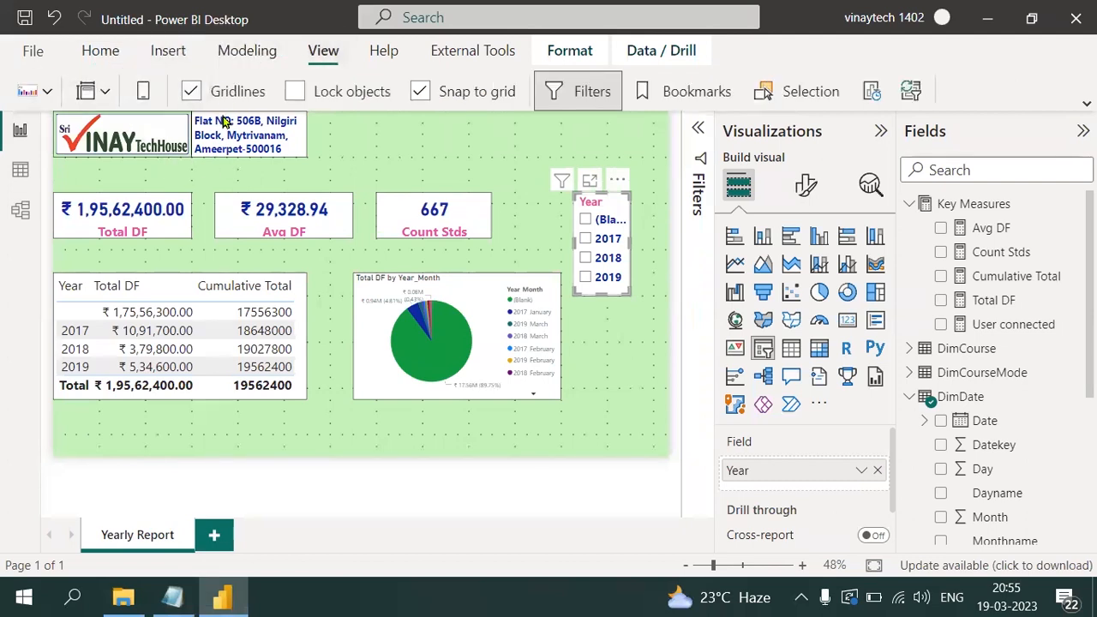
pyautogui.click(146, 100)
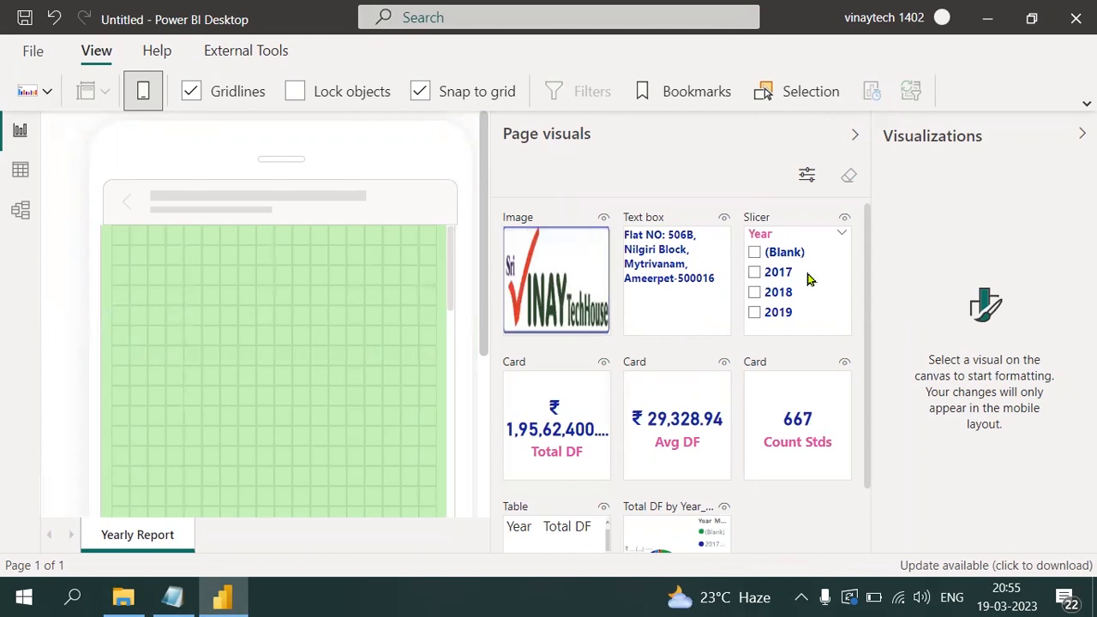
pyautogui.moveTo(808, 279); pyautogui.dragTo(389, 272)
pyautogui.moveTo(138, 274); pyautogui.dragTo(167, 282)
pyautogui.moveTo(211, 341); pyautogui.dragTo(426, 419)
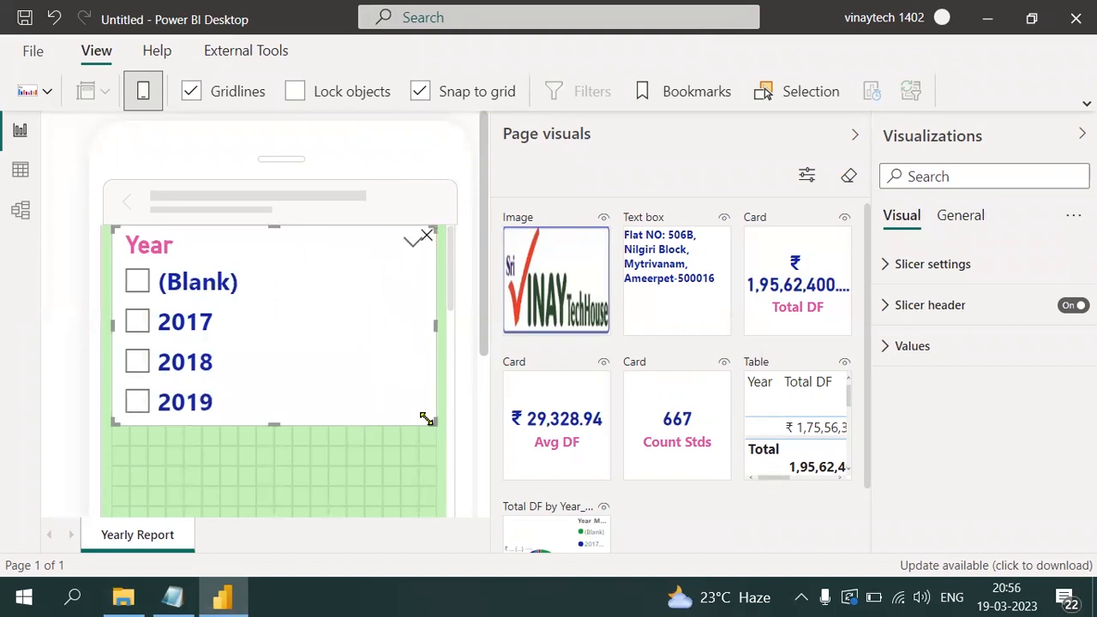
# - Place the Count Stds and Avg DF cards side by side beneath the slicer on the phone canvas and widen both
pyautogui.moveTo(453, 292); pyautogui.dragTo(449, 315)
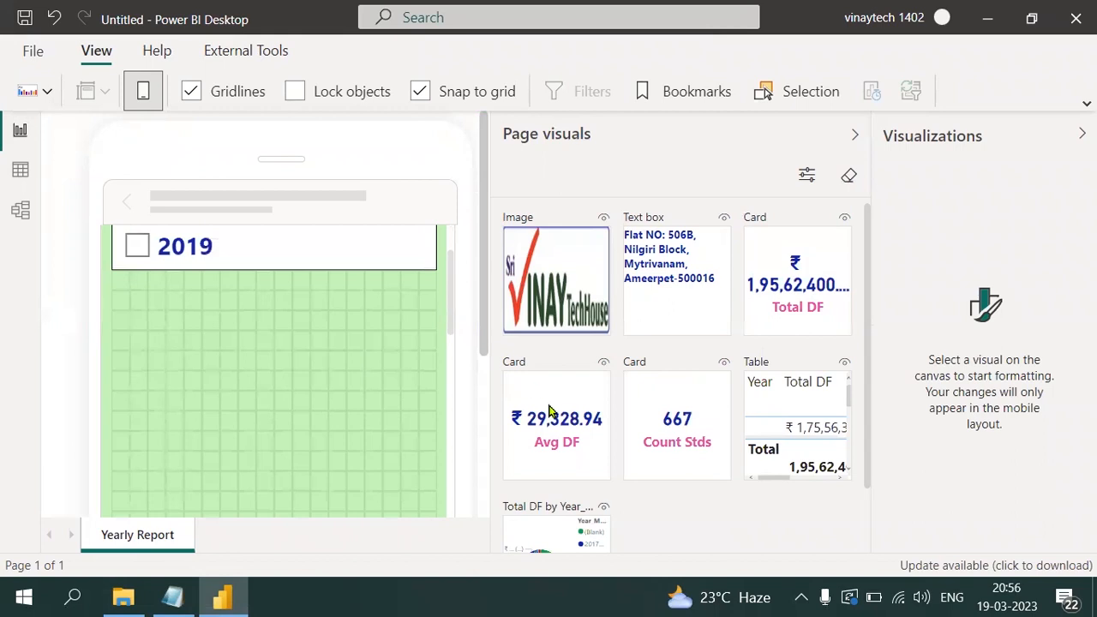
pyautogui.moveTo(620, 390); pyautogui.dragTo(123, 289)
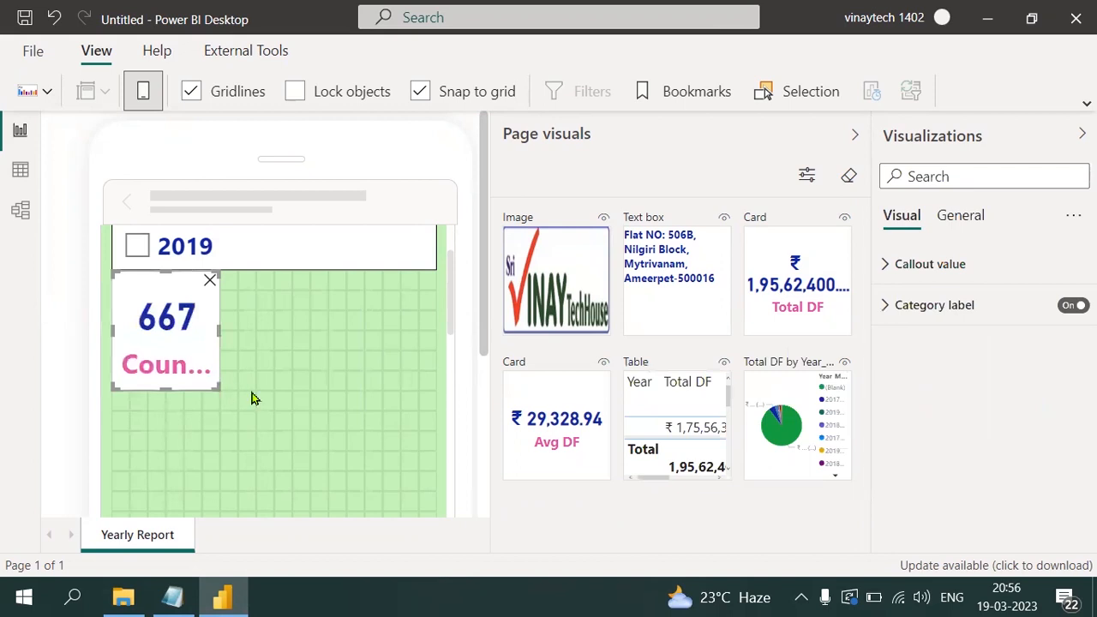
pyautogui.moveTo(251, 398); pyautogui.dragTo(279, 396)
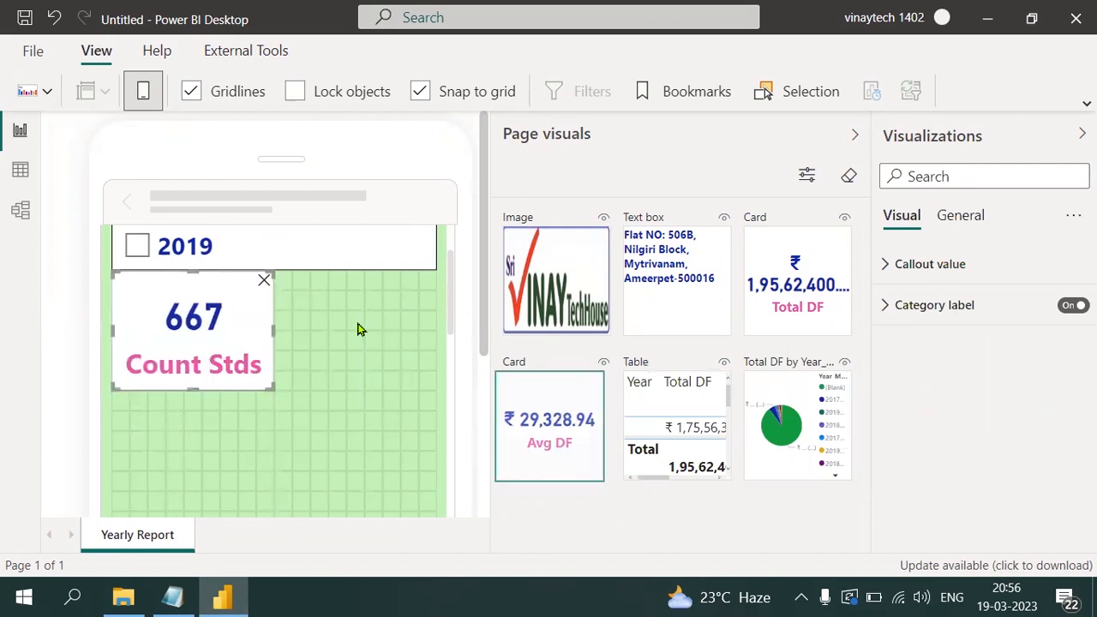
pyautogui.moveTo(559, 407); pyautogui.dragTo(356, 312)
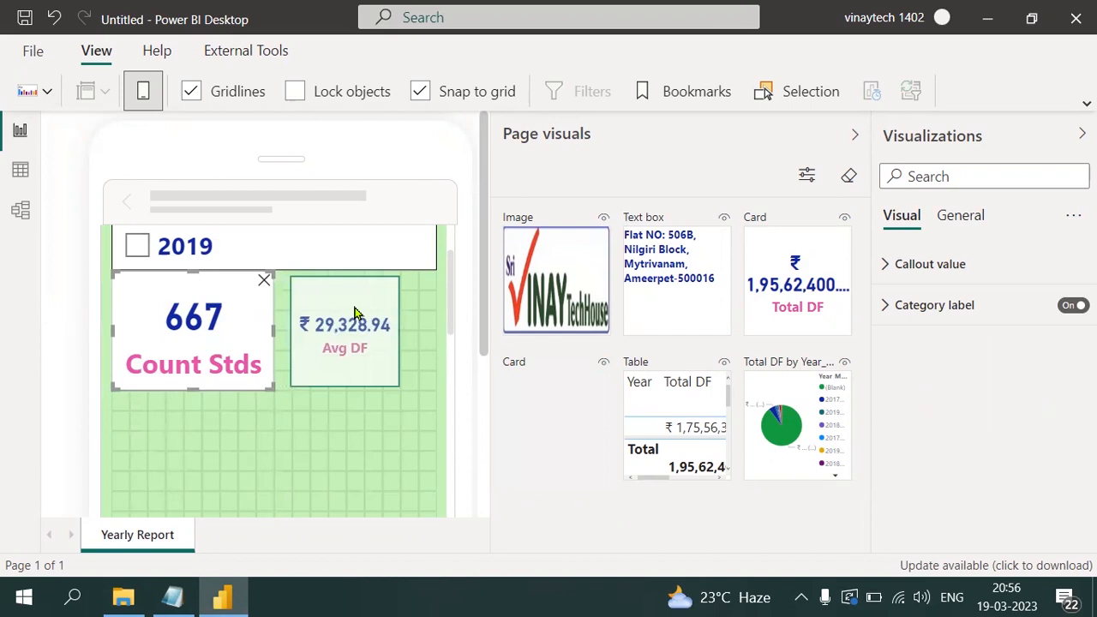
pyautogui.moveTo(392, 379); pyautogui.dragTo(445, 389)
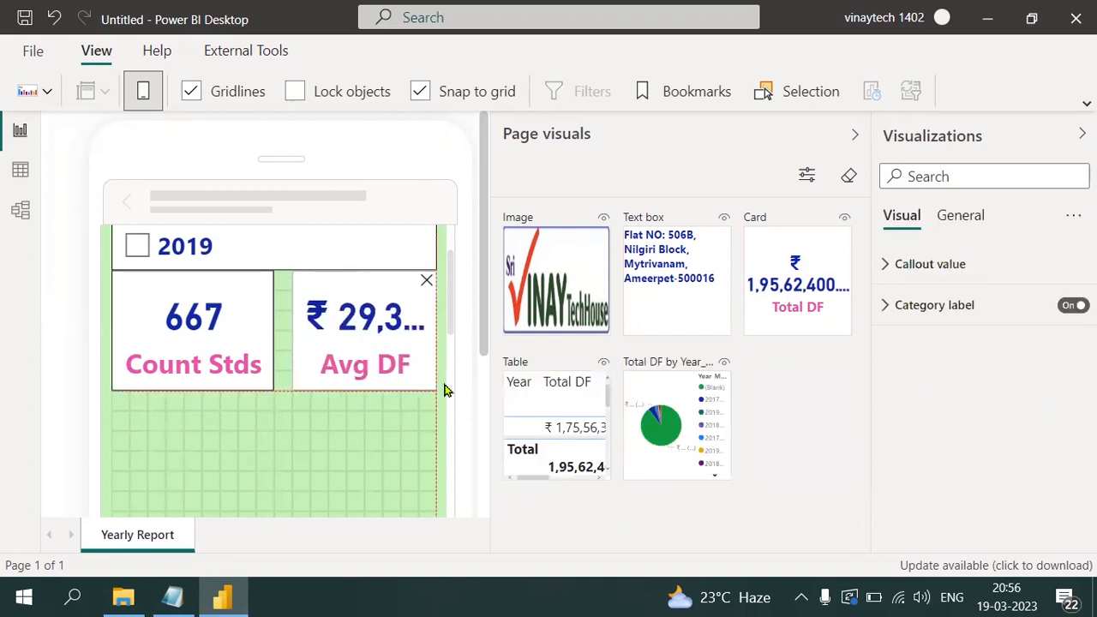
# - Stack the Avg DF card directly under the Count Stds card and resize both to the canvas's full width with reduced height
pyautogui.moveTo(292, 327); pyautogui.dragTo(190, 434)
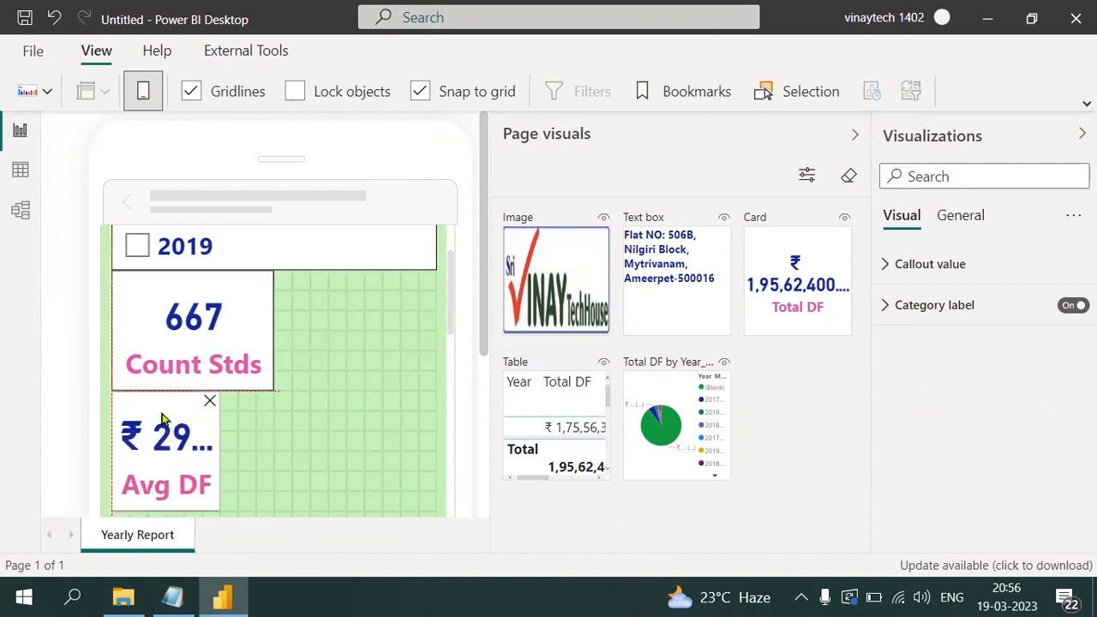
pyautogui.moveTo(210, 502); pyautogui.dragTo(435, 491)
pyautogui.click(242, 362)
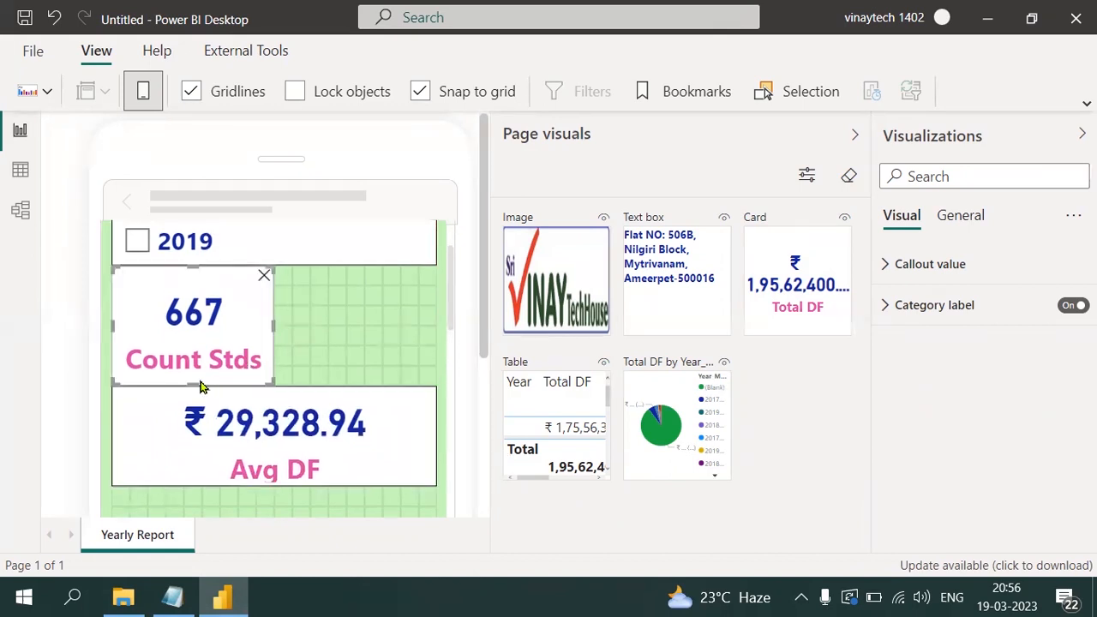
pyautogui.moveTo(190, 384); pyautogui.dragTo(445, 365)
pyautogui.moveTo(356, 441); pyautogui.dragTo(359, 419)
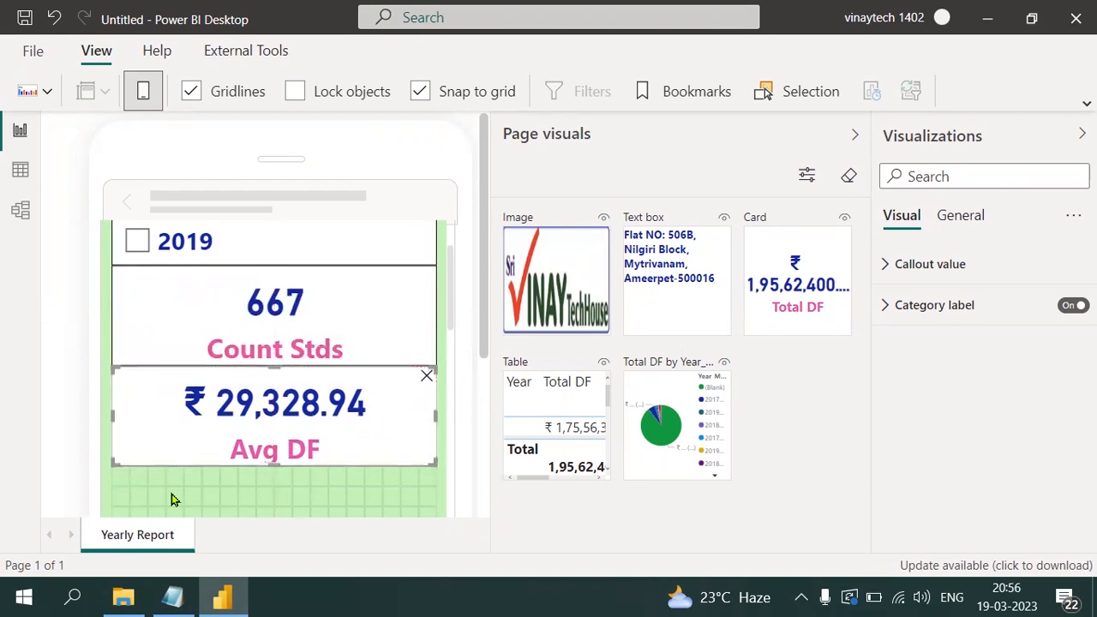
# - Add the Total DF card to the phone canvas directly below Avg DF and stretch it across the full width
pyautogui.moveTo(171, 493); pyautogui.dragTo(162, 490)
pyautogui.moveTo(261, 467); pyautogui.dragTo(263, 469)
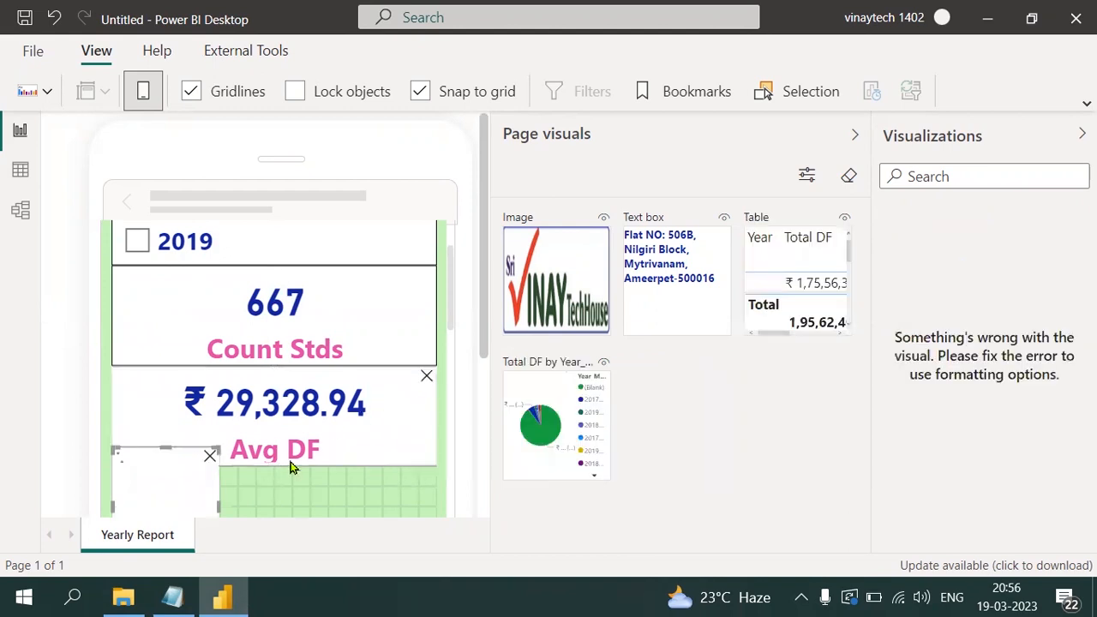
pyautogui.moveTo(484, 308); pyautogui.dragTo(481, 399)
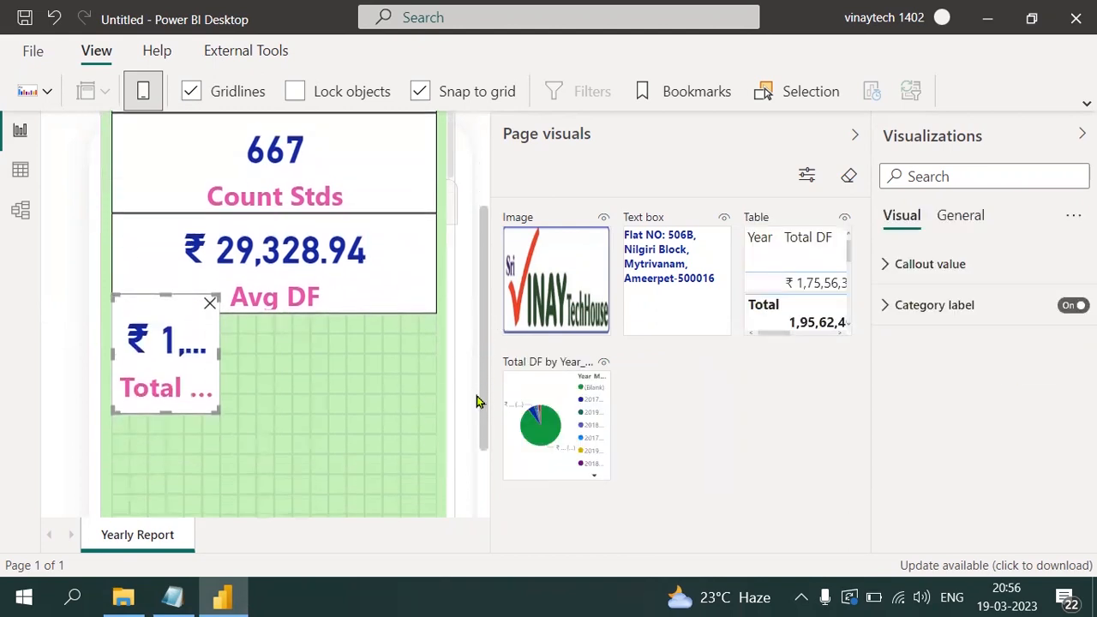
pyautogui.moveTo(187, 333)
pyautogui.mouseDown()
pyautogui.moveTo(181, 372)
pyautogui.moveTo(181, 352)
pyautogui.mouseUp()
pyautogui.moveTo(218, 426); pyautogui.dragTo(465, 415)
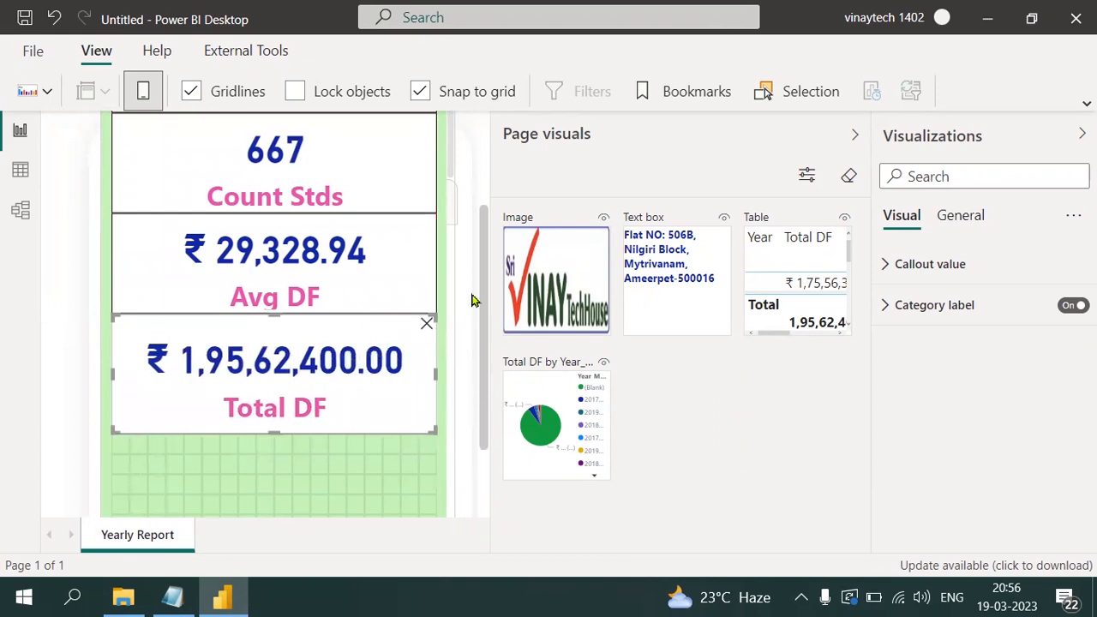
# - Check the stacked visuals from the top of the phone canvas and return to the desktop layout
pyautogui.scroll(3, 471, 300)
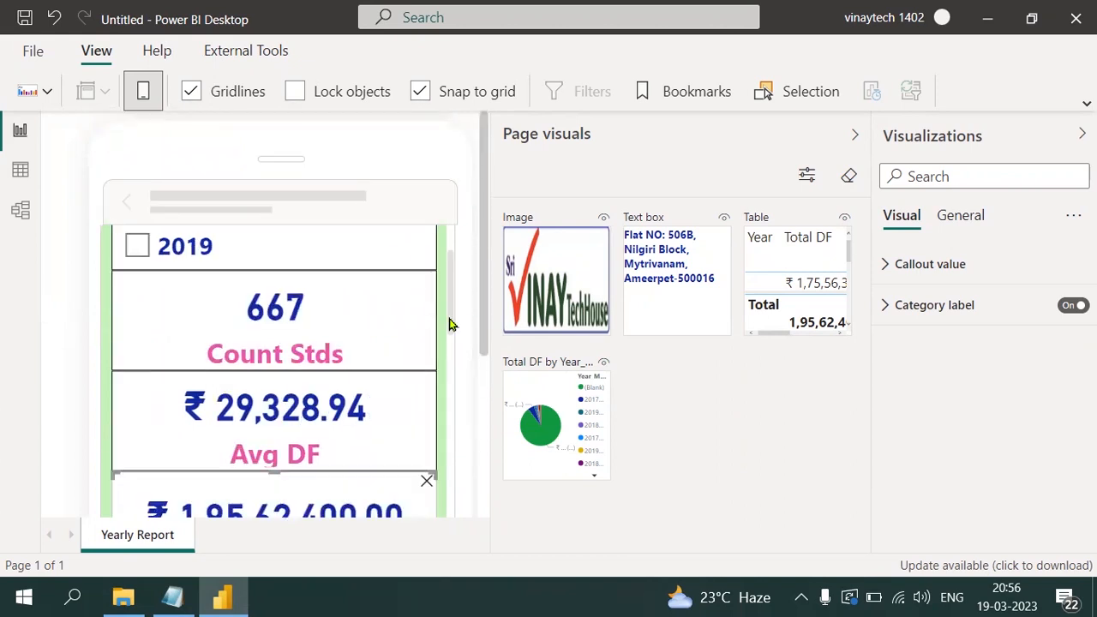
pyautogui.click(451, 234)
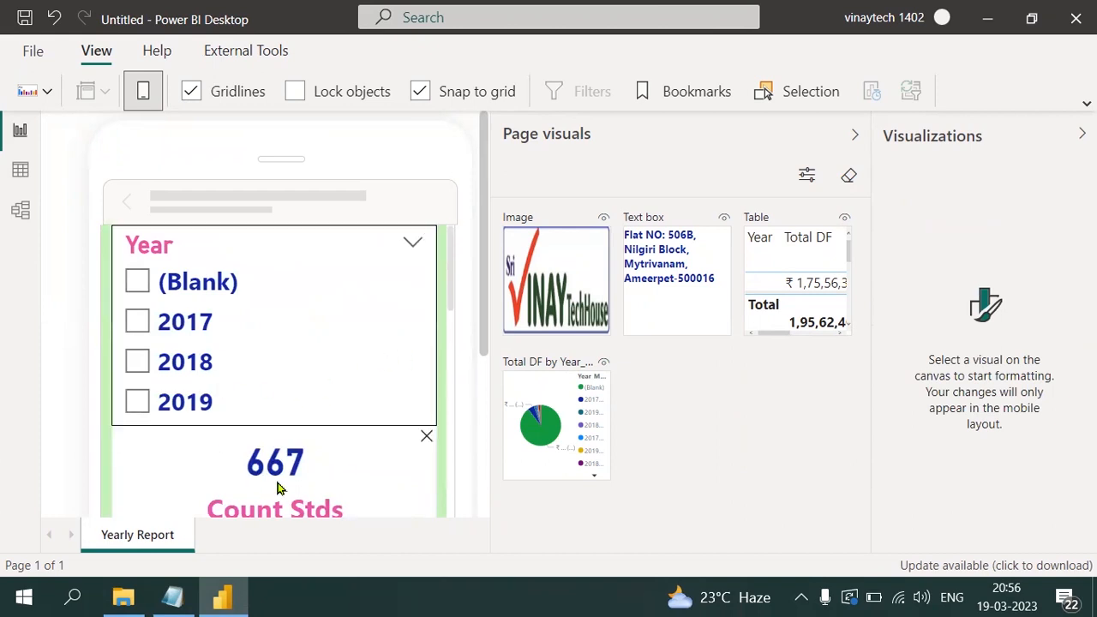
pyautogui.click(144, 91)
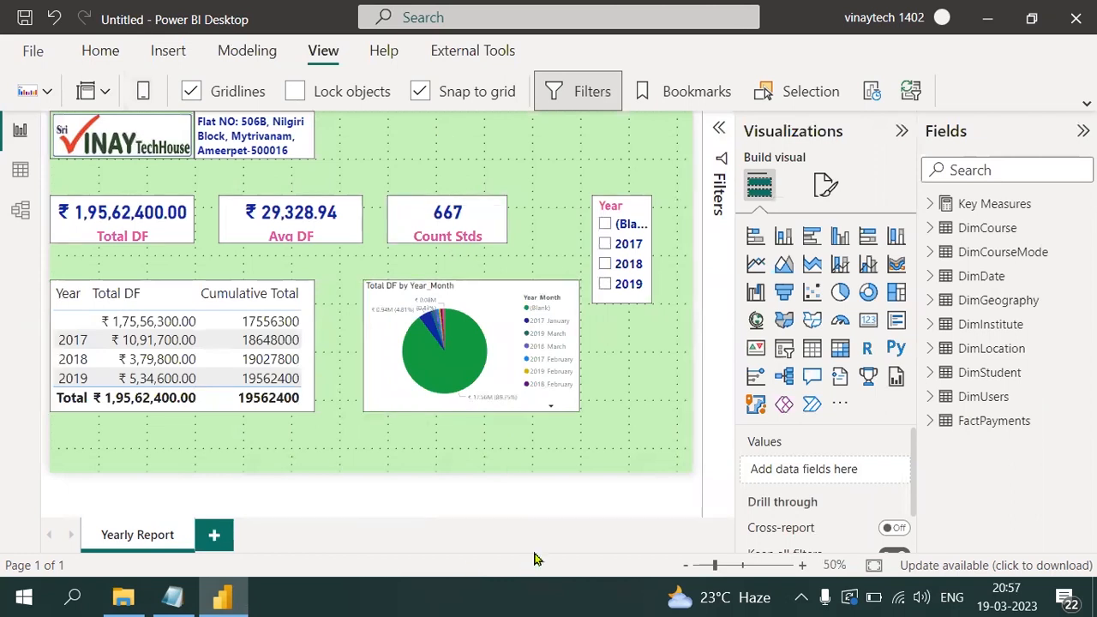
# - Check the yearly-to-monthly cross-report drill-through requirement in the Notepad design document, and return to Power BI Desktop
pyautogui.click(172, 597)
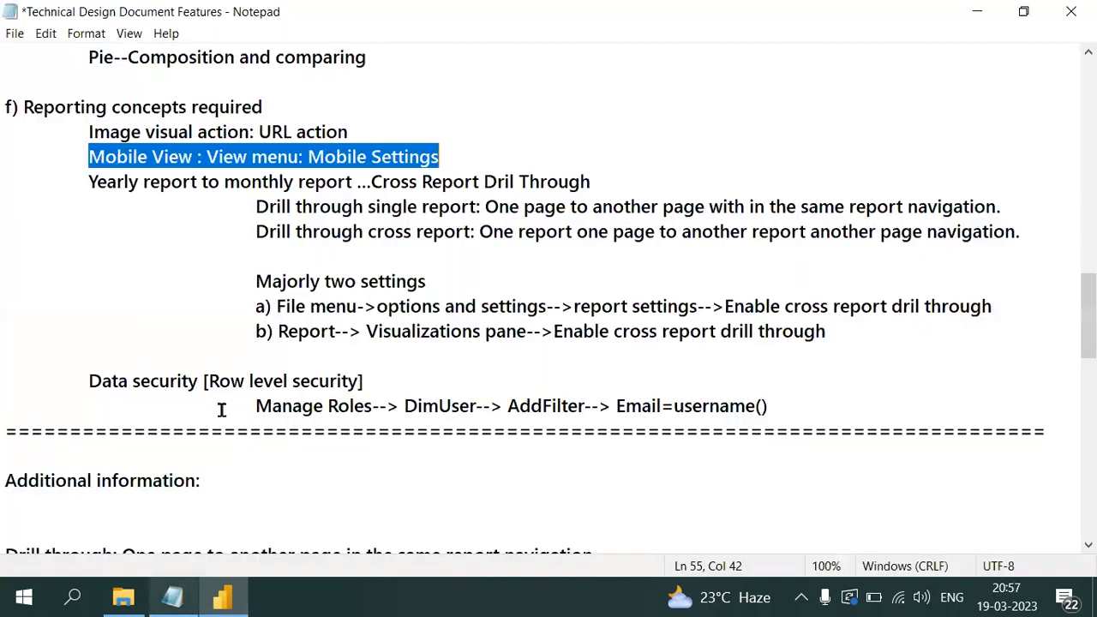
pyautogui.moveTo(89, 180); pyautogui.dragTo(596, 178)
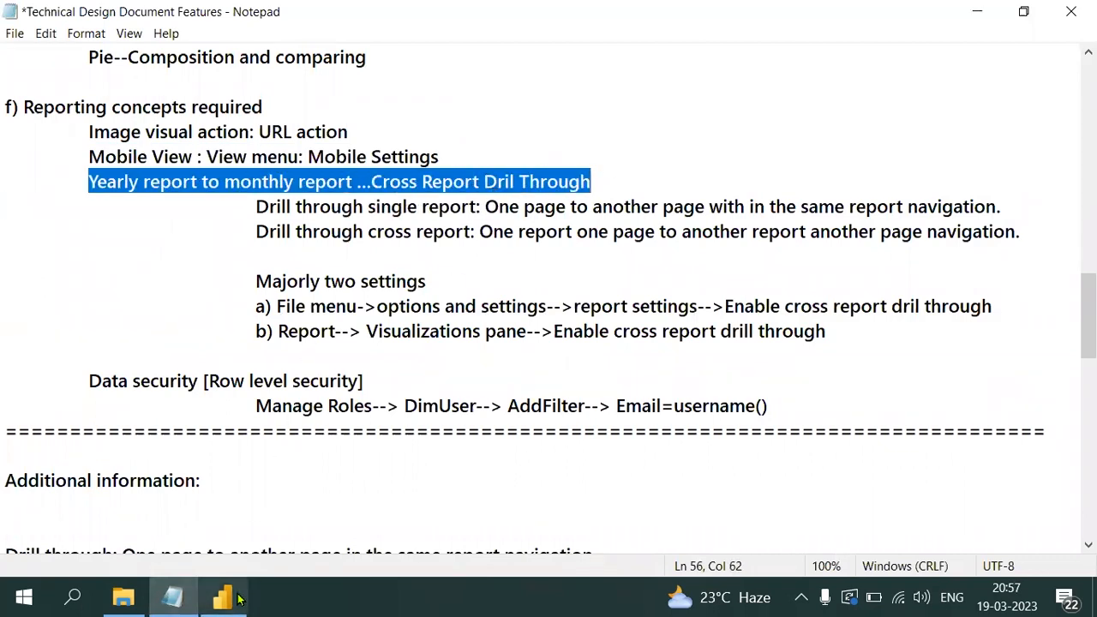
pyautogui.click(224, 597)
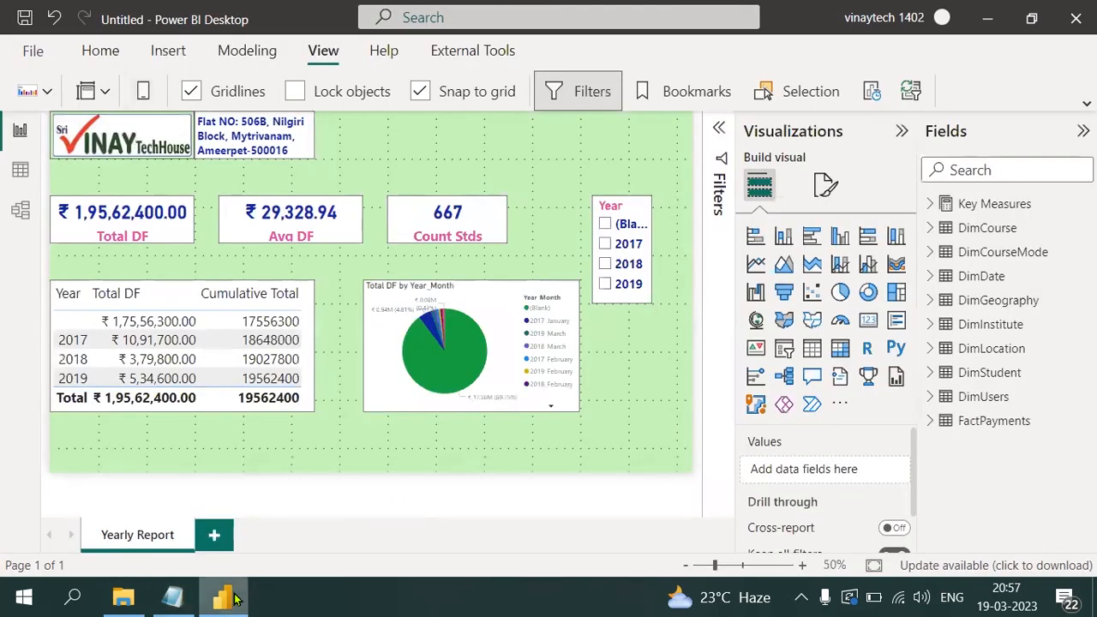
# - Allow visuals to use drillthrough targets from other reports in the current file's report settings, and turn on Cross-report drill through for the Yearly Report page
pyautogui.click(33, 53)
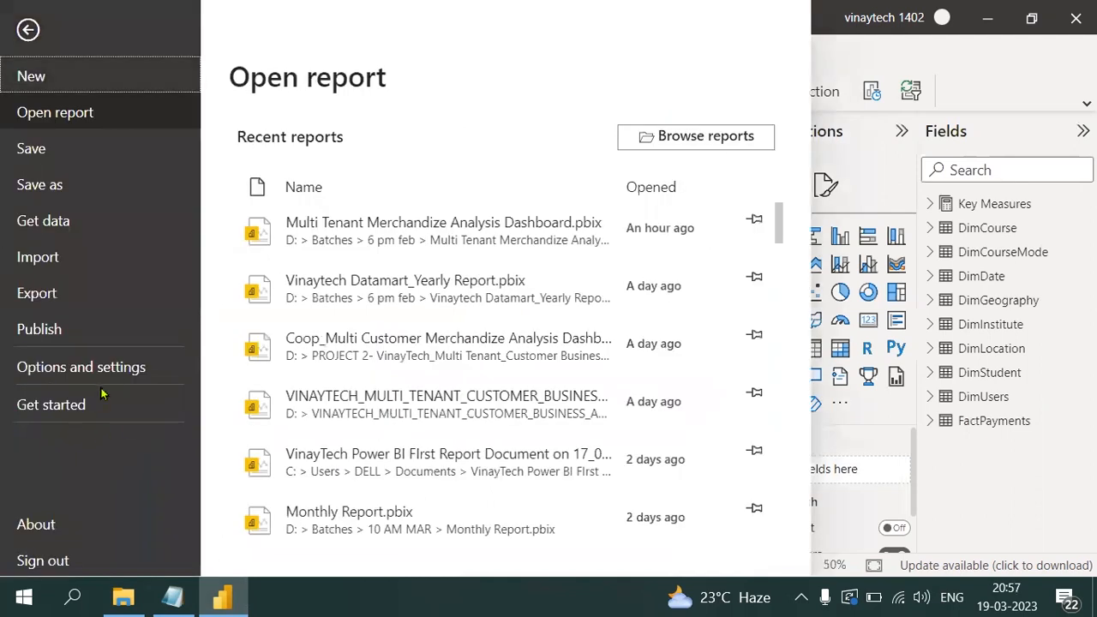
pyautogui.click(99, 369)
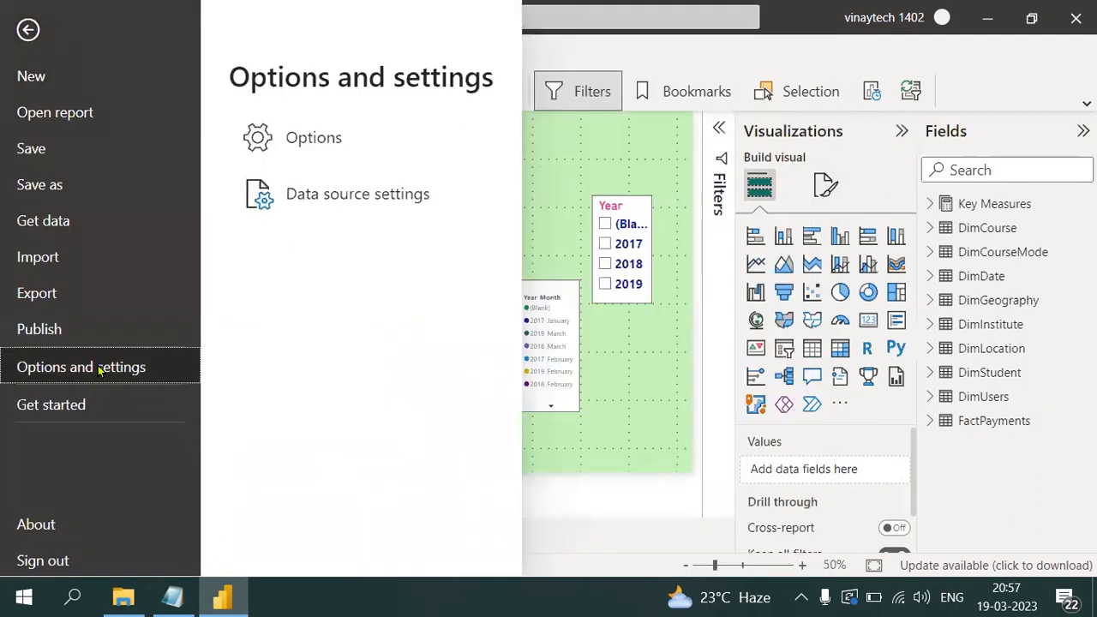
pyautogui.click(350, 144)
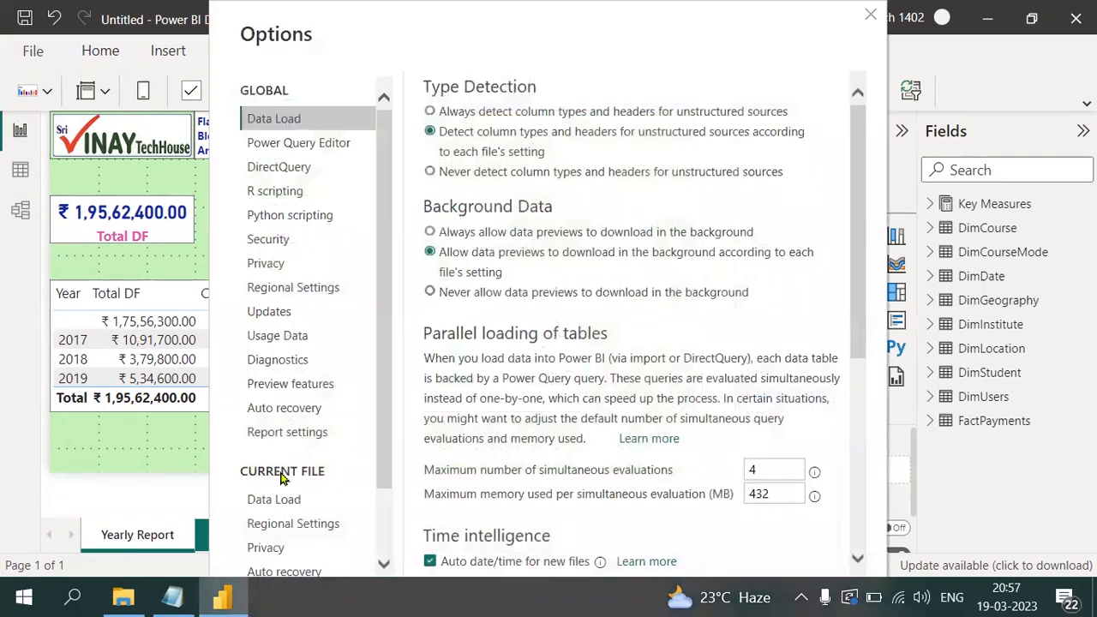
pyautogui.moveTo(384, 458); pyautogui.dragTo(381, 581)
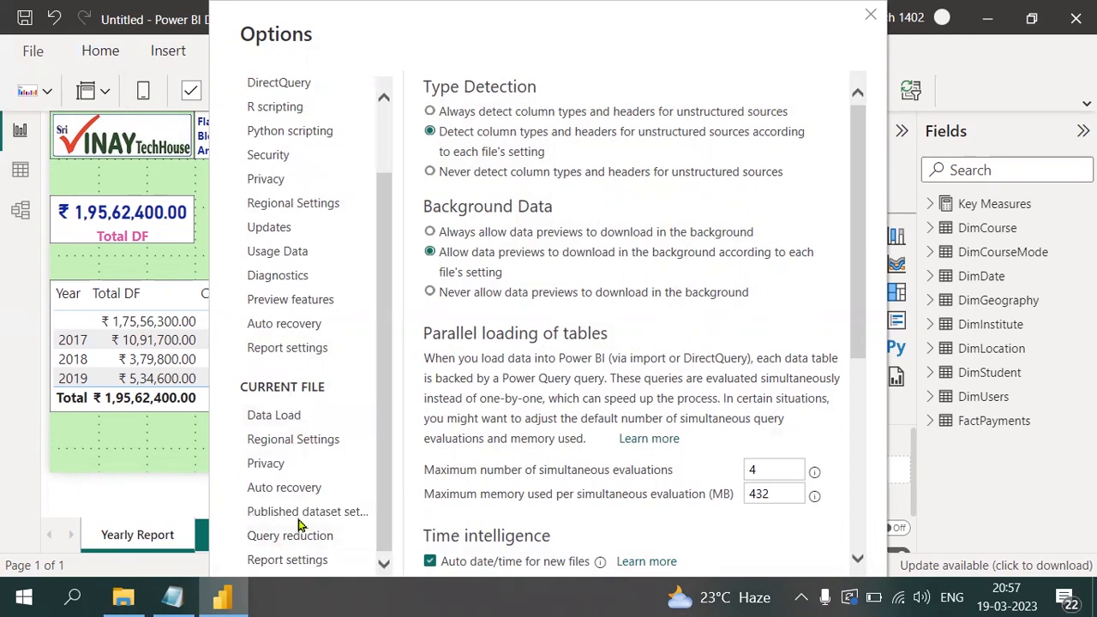
pyautogui.click(289, 561)
pyautogui.moveTo(865, 399); pyautogui.dragTo(861, 557)
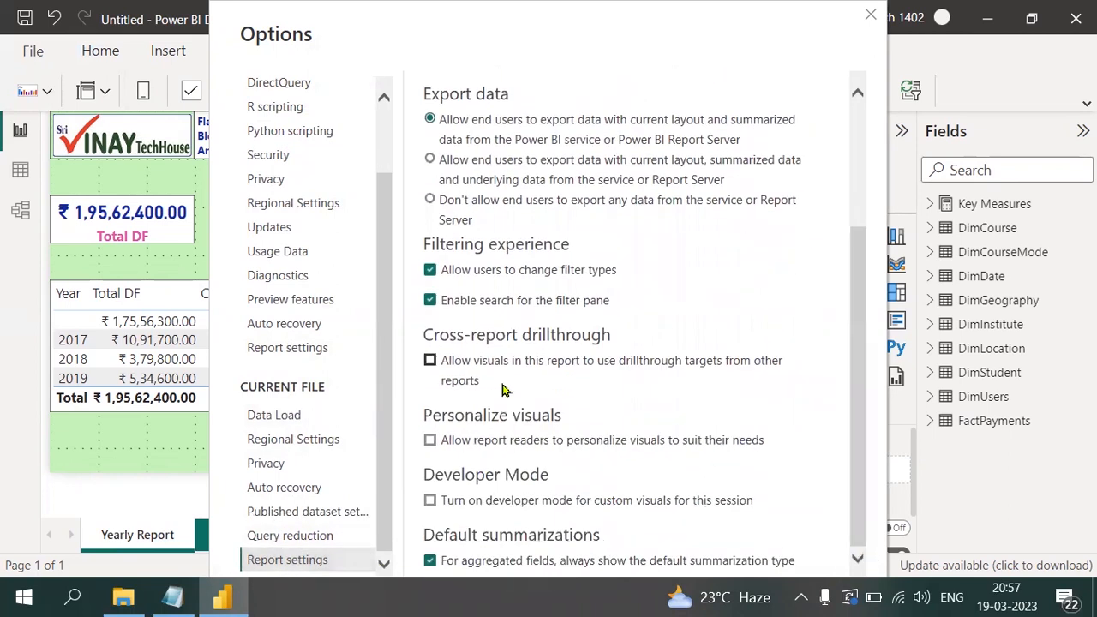
pyautogui.click(430, 361)
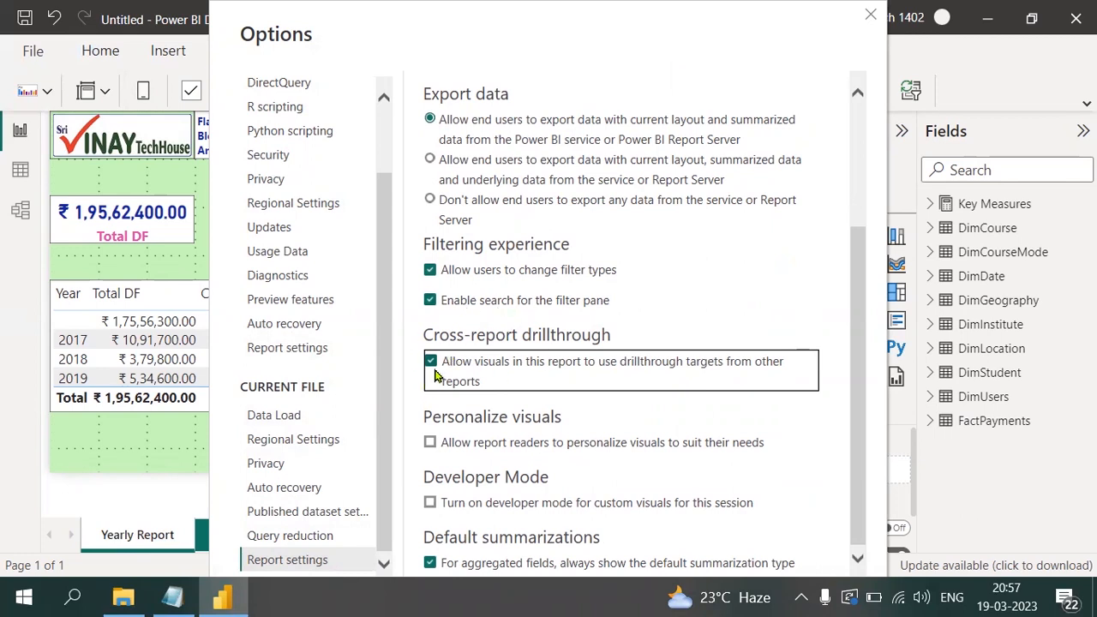
pyautogui.press('Tab')
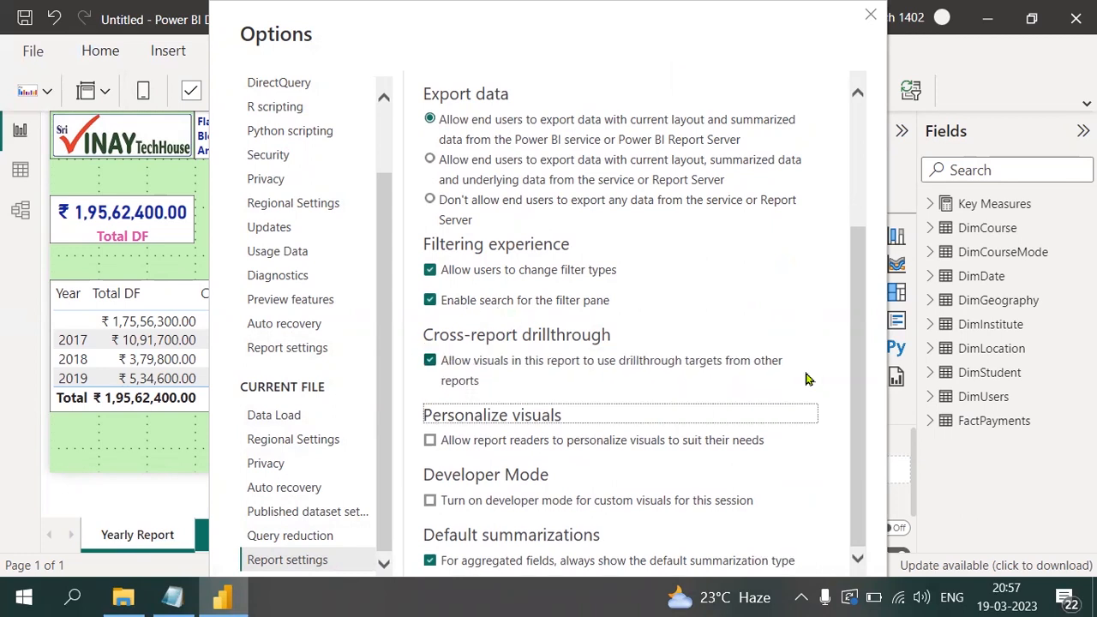
pyautogui.press('Tab')
pyautogui.press('Tab')
pyautogui.press('Tab')
pyautogui.press('Tab')
pyautogui.press('Tab')
pyautogui.press('Tab')
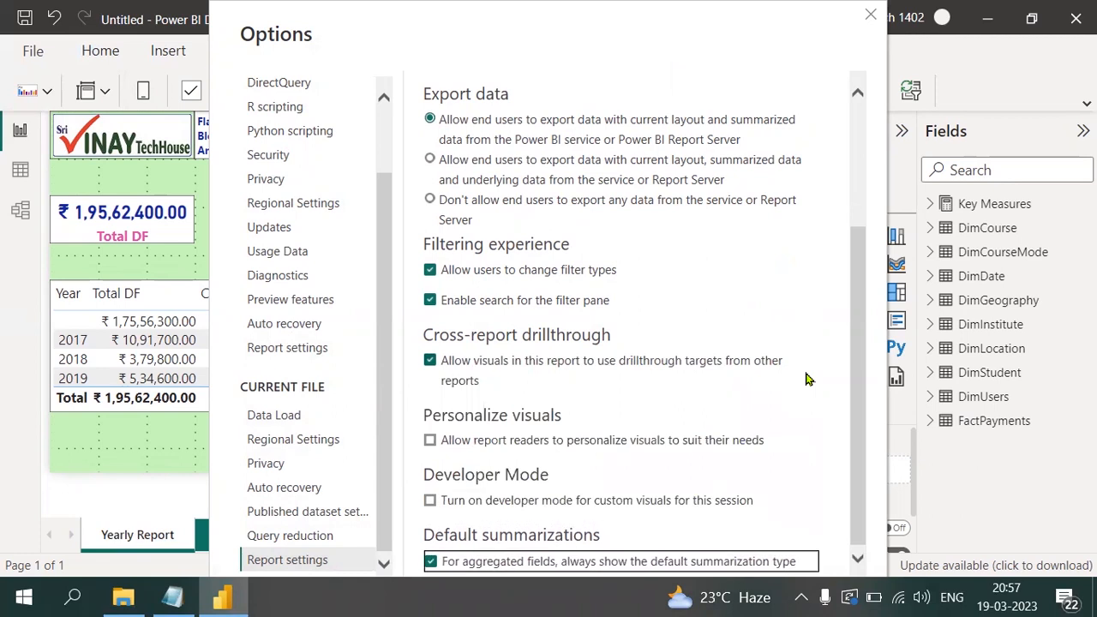
pyautogui.press('Return')
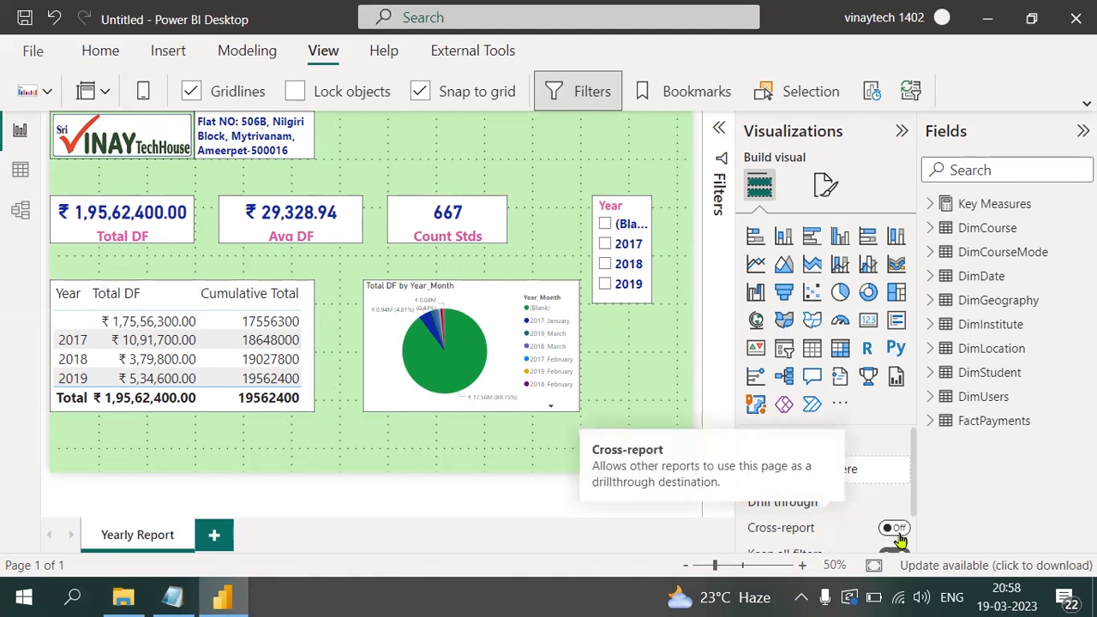
pyautogui.click(895, 529)
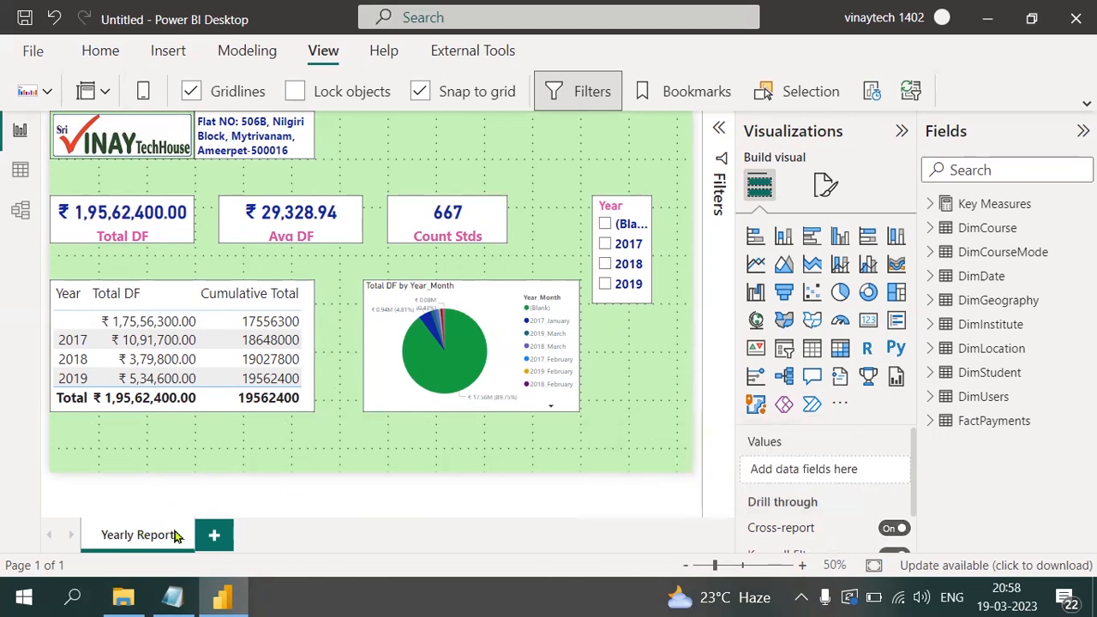
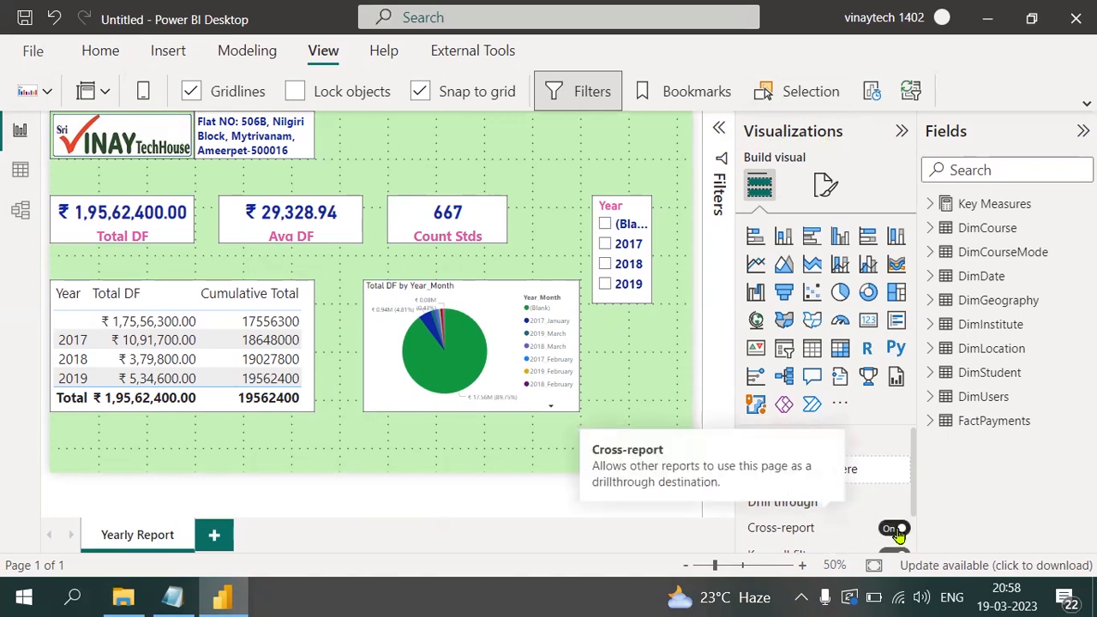
# - Check the row level security requirement in the Notepad design document, and return to Power BI Desktop
pyautogui.click(172, 597)
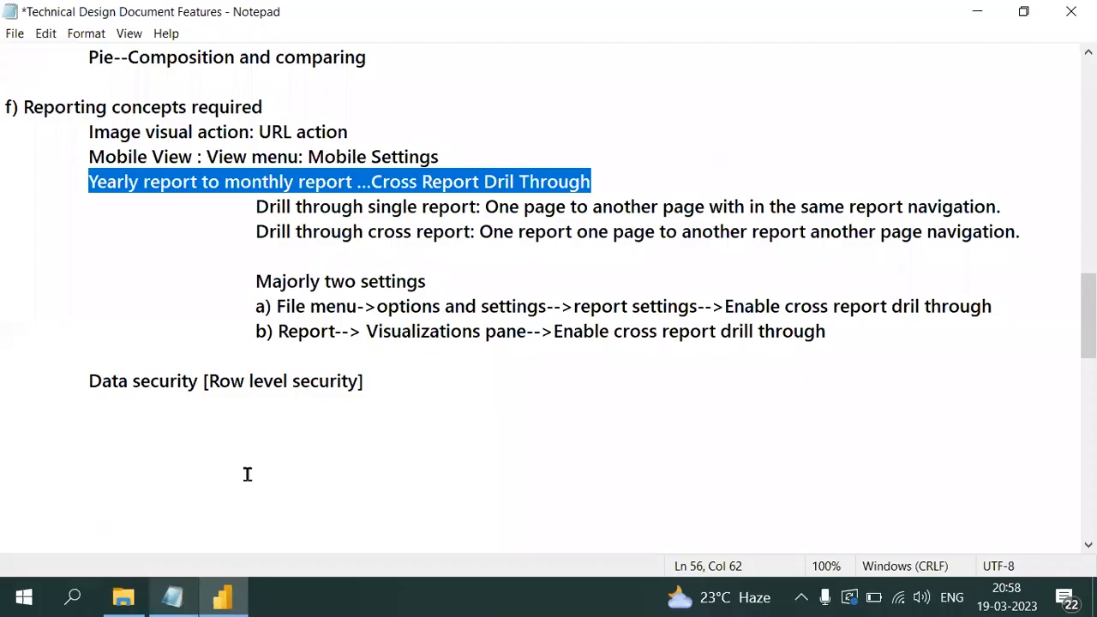
pyautogui.click(88, 381)
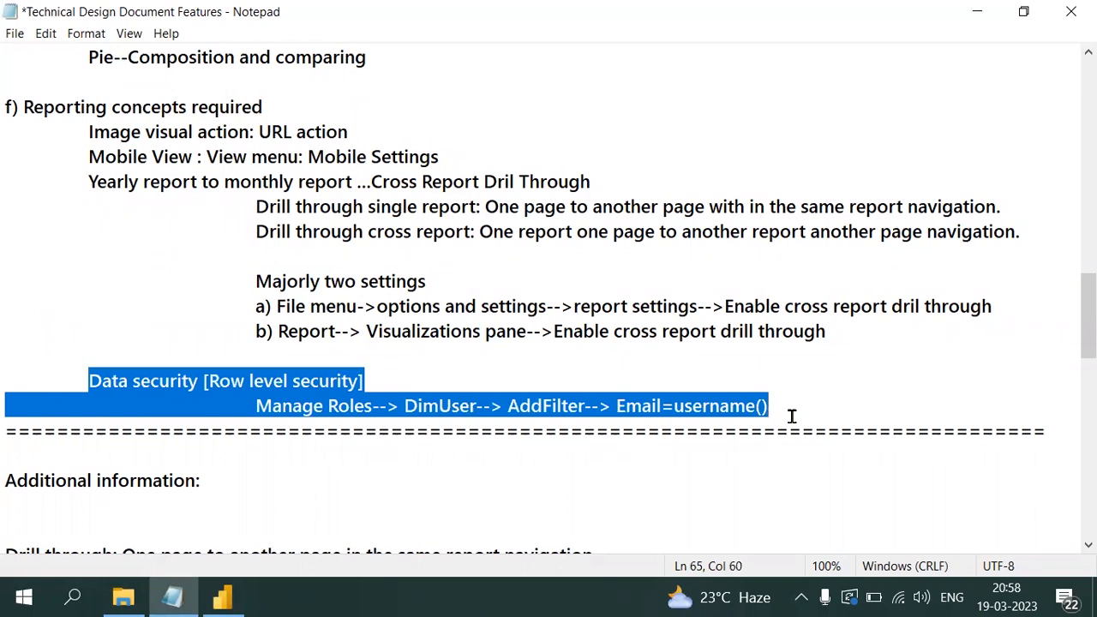
pyautogui.click(222, 597)
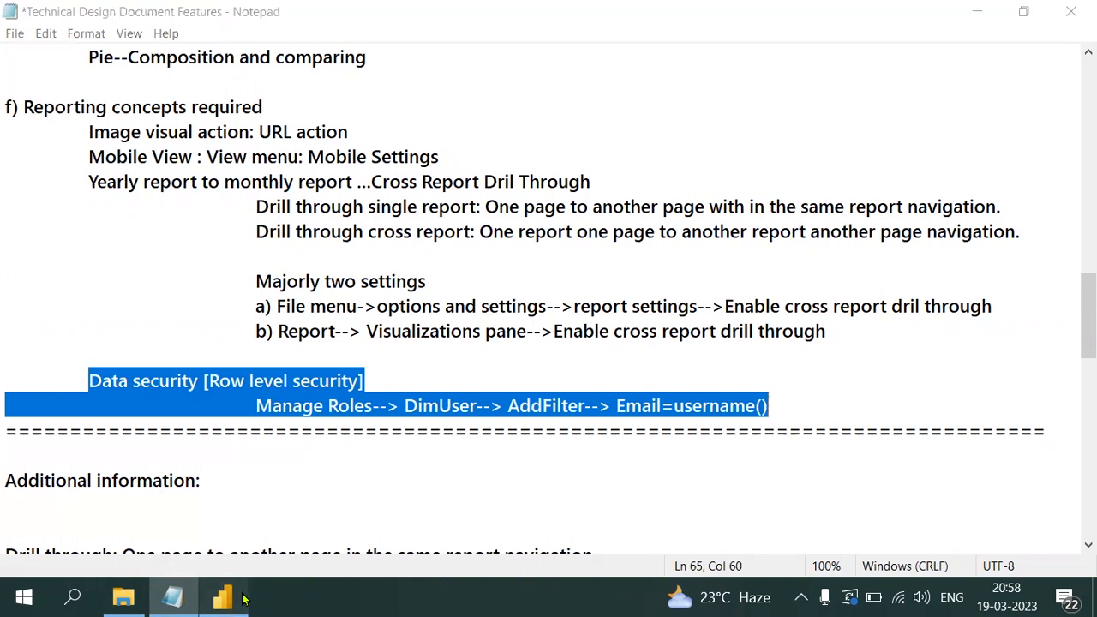
# - Create a security role named "User Conneted Data Role" for the data model
pyautogui.click(247, 51)
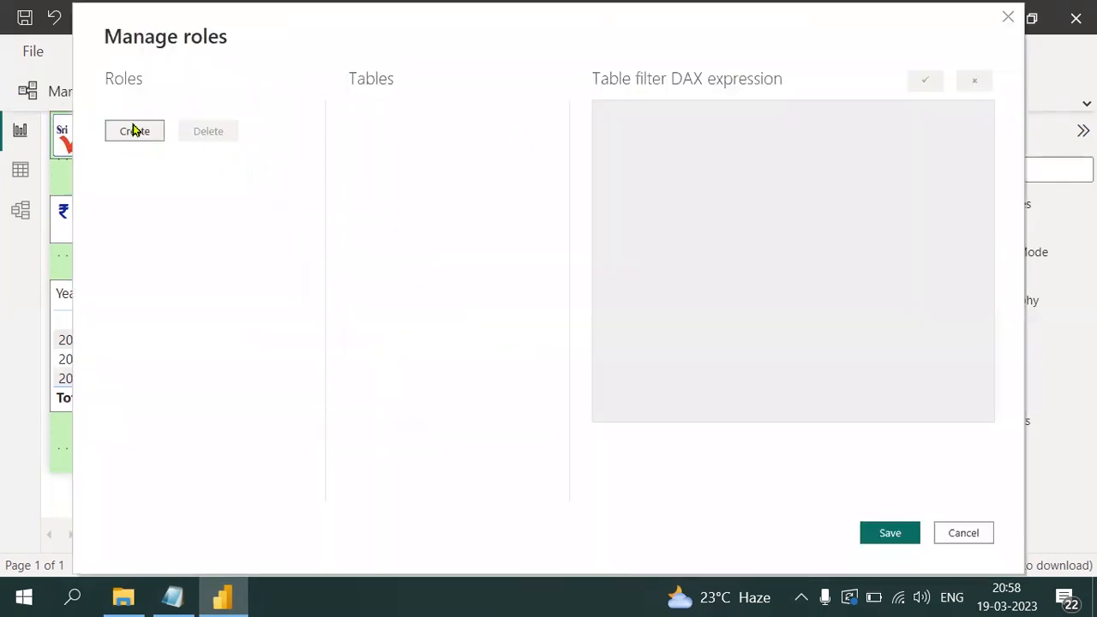
pyautogui.click(132, 130)
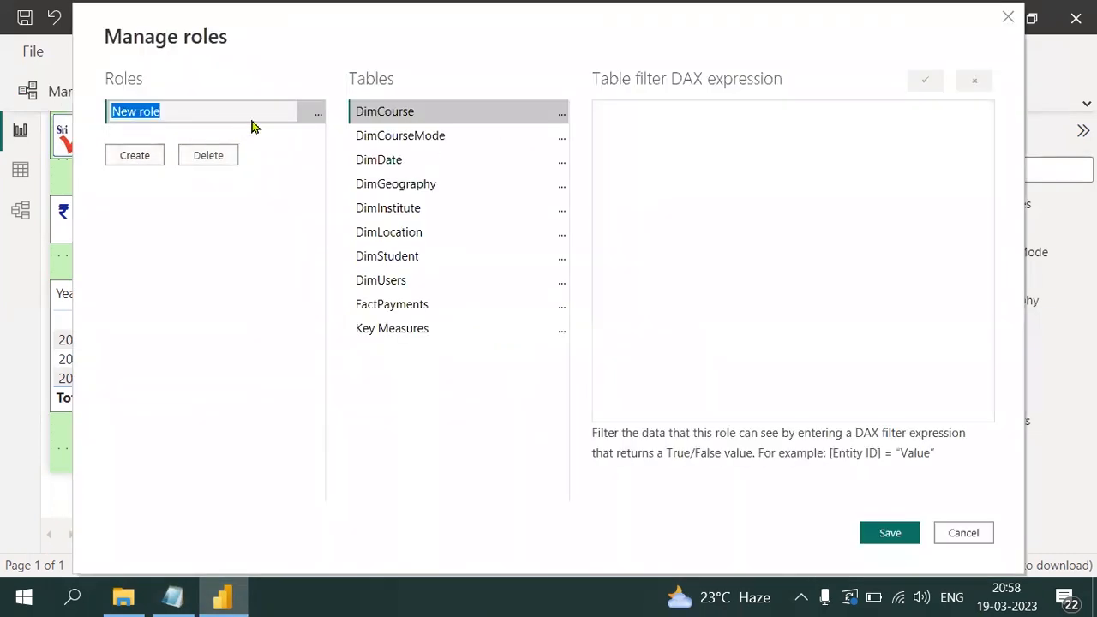
pyautogui.write('User')
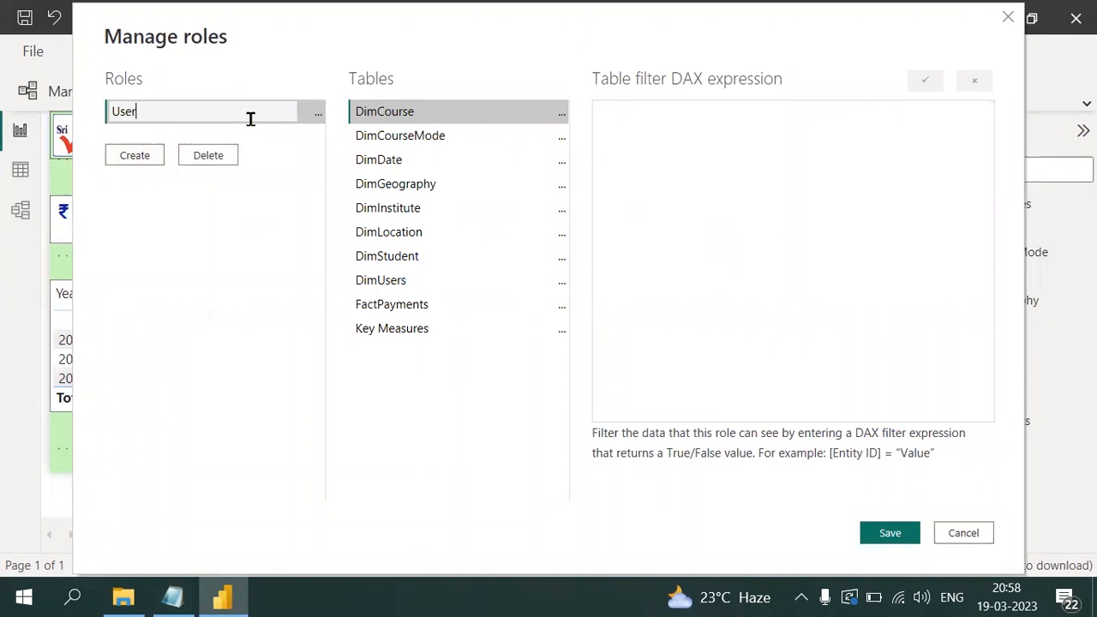
pyautogui.write(' Connected Data')
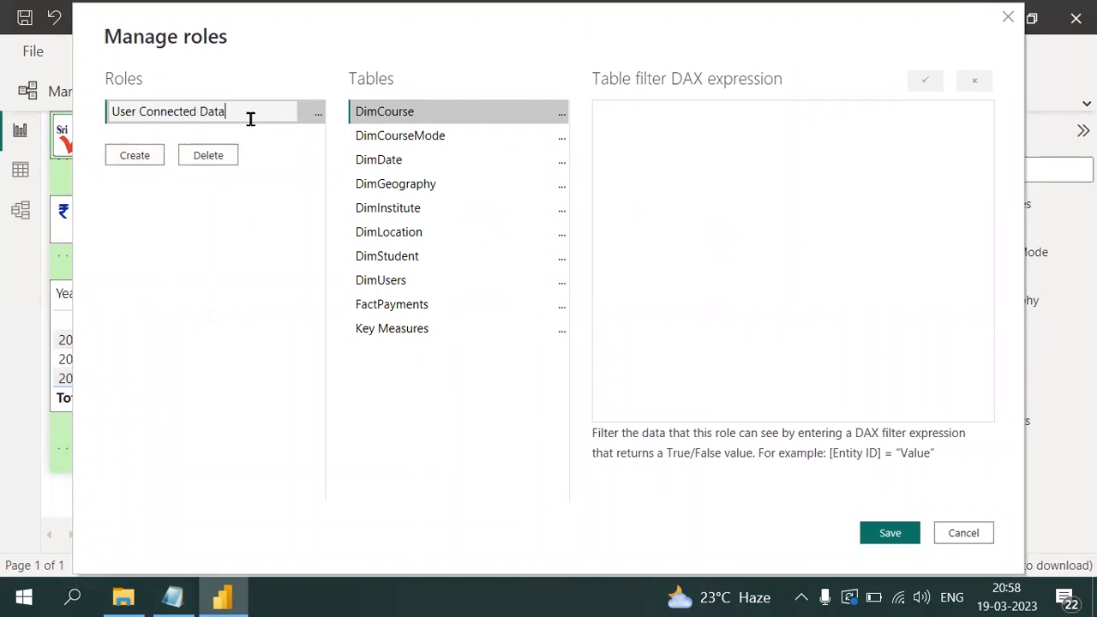
pyautogui.press('BackSpace')
pyautogui.press('BackSpace')
pyautogui.press('BackSpace')
pyautogui.press('BackSpace')
pyautogui.press('BackSpace')
pyautogui.press('BackSpace')
pyautogui.press('BackSpace')
pyautogui.press('BackSpace')
pyautogui.press('BackSpace')
pyautogui.write('ted Data Role')
# - Add an Email filter on the DimUsers table for the role, with the expression [Email] = USERPRINCIPALNAME()
pyautogui.click(561, 285)
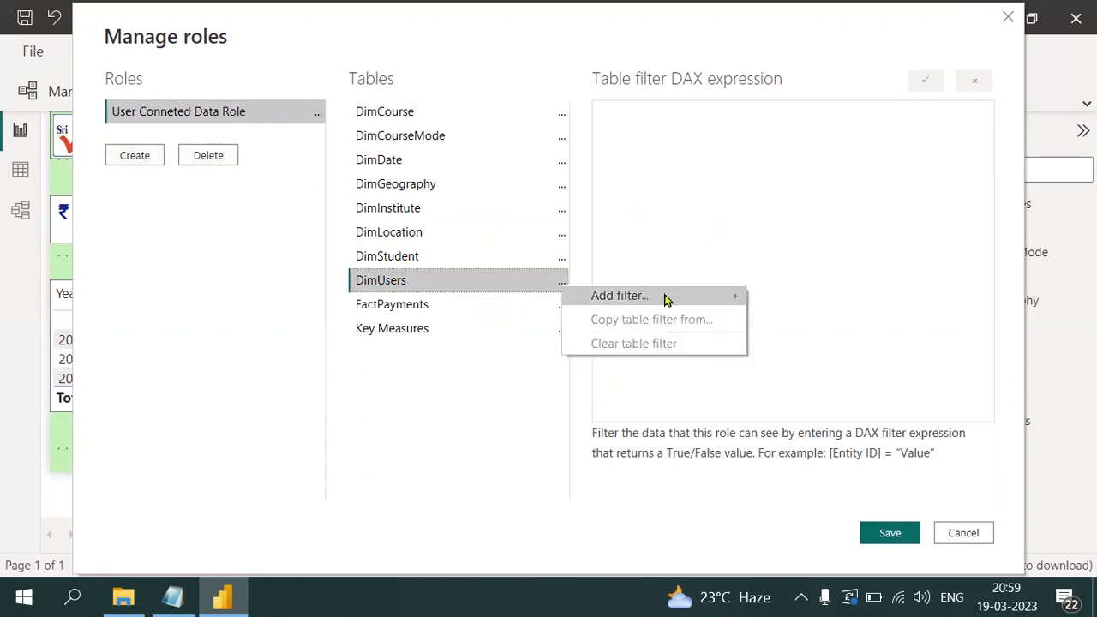
pyautogui.moveTo(685, 297)
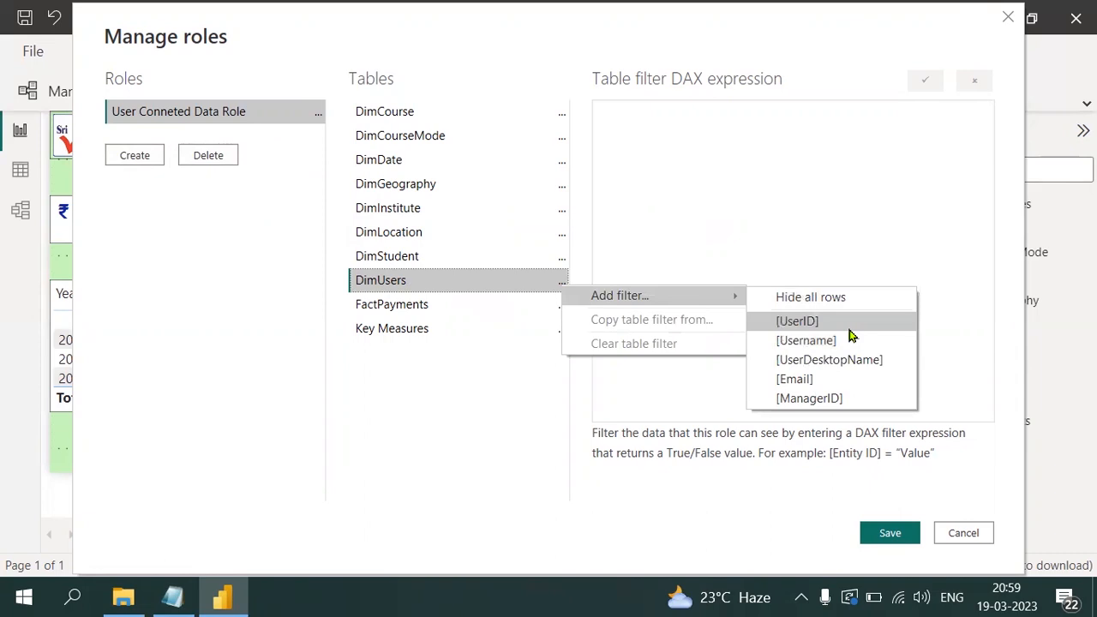
pyautogui.click(818, 383)
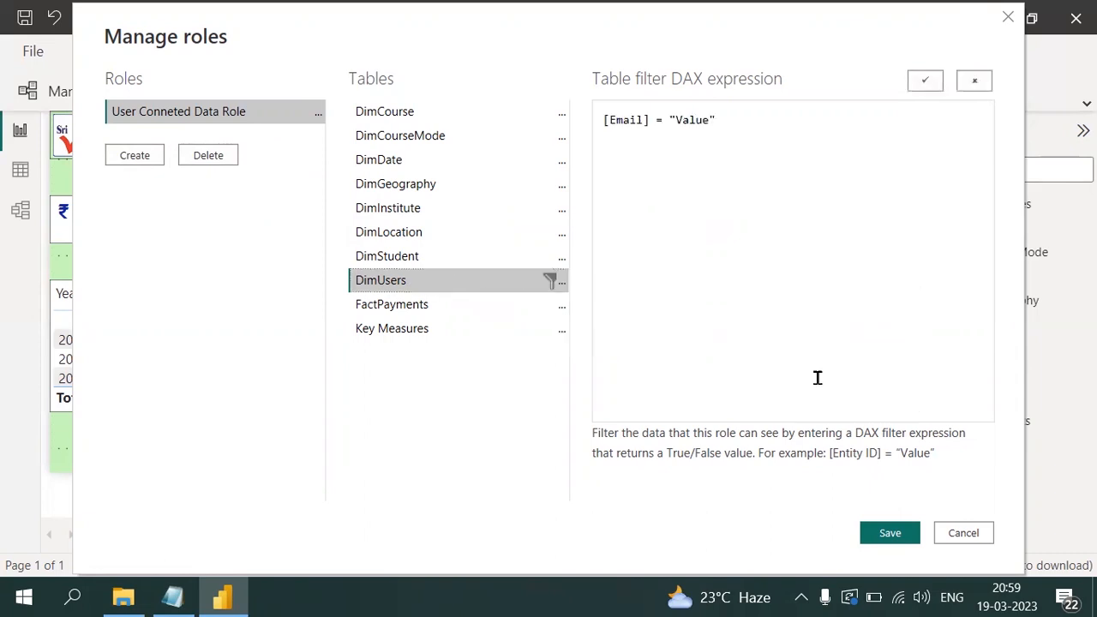
pyautogui.click(668, 120)
pyautogui.keyDown('shift'); pyautogui.click(735, 120); pyautogui.keyUp('shift')
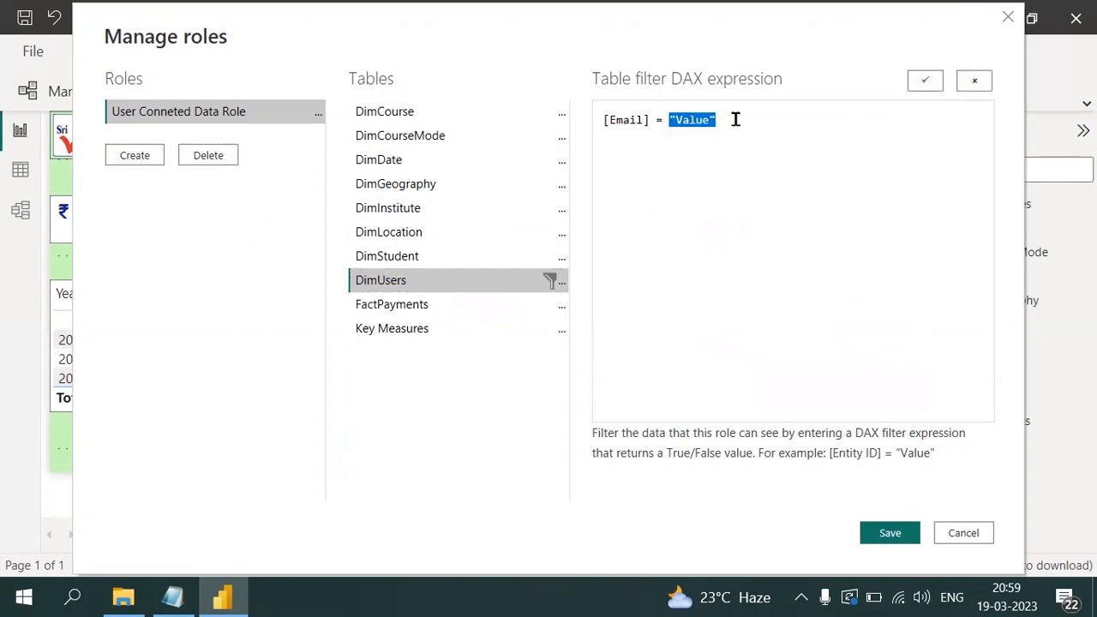
pyautogui.press('BackSpace')
pyautogui.write('USERP')
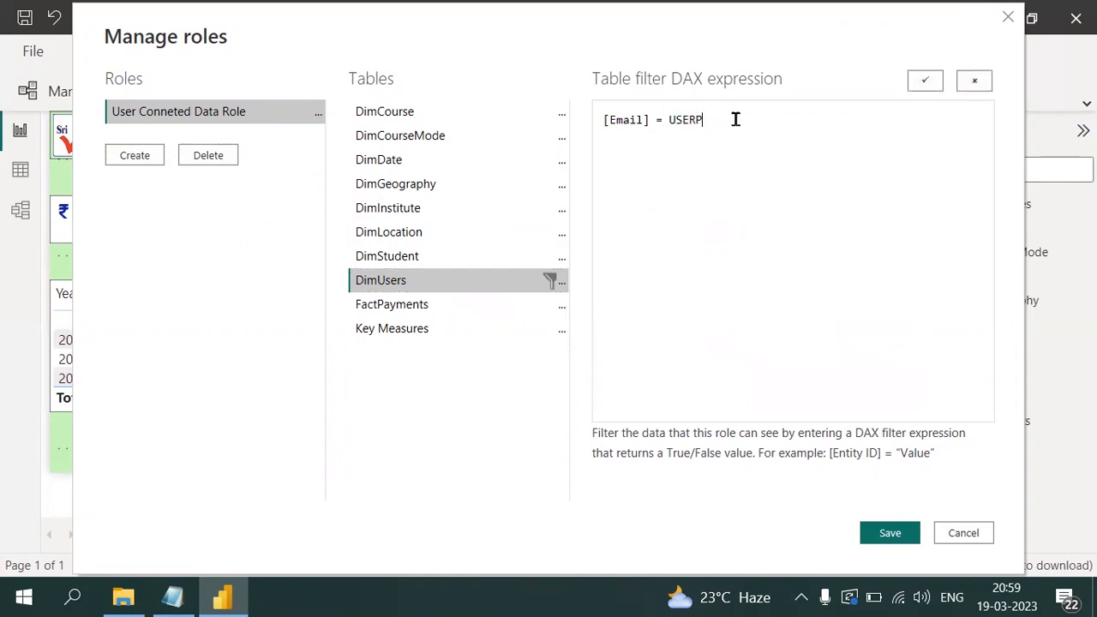
pyautogui.write('RINCIPALNAME()')
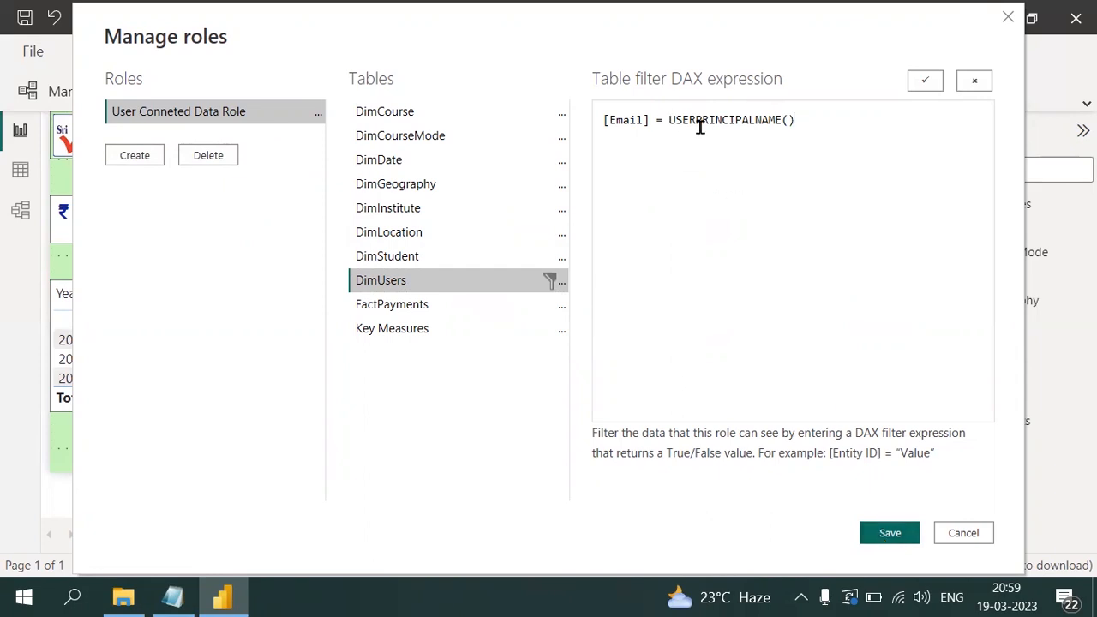
# - Change the DimUsers filter expression to [Email] = USERNAME() and save the role
pyautogui.click(668, 120)
pyautogui.hotkey('shift', 'End')
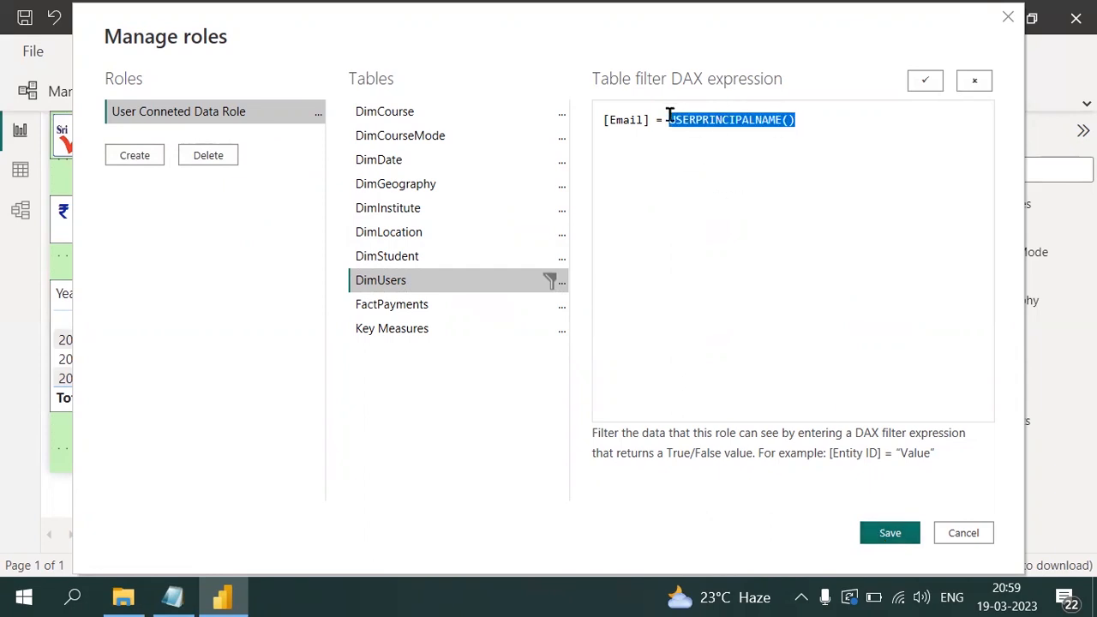
pyautogui.write('USERNAME(')
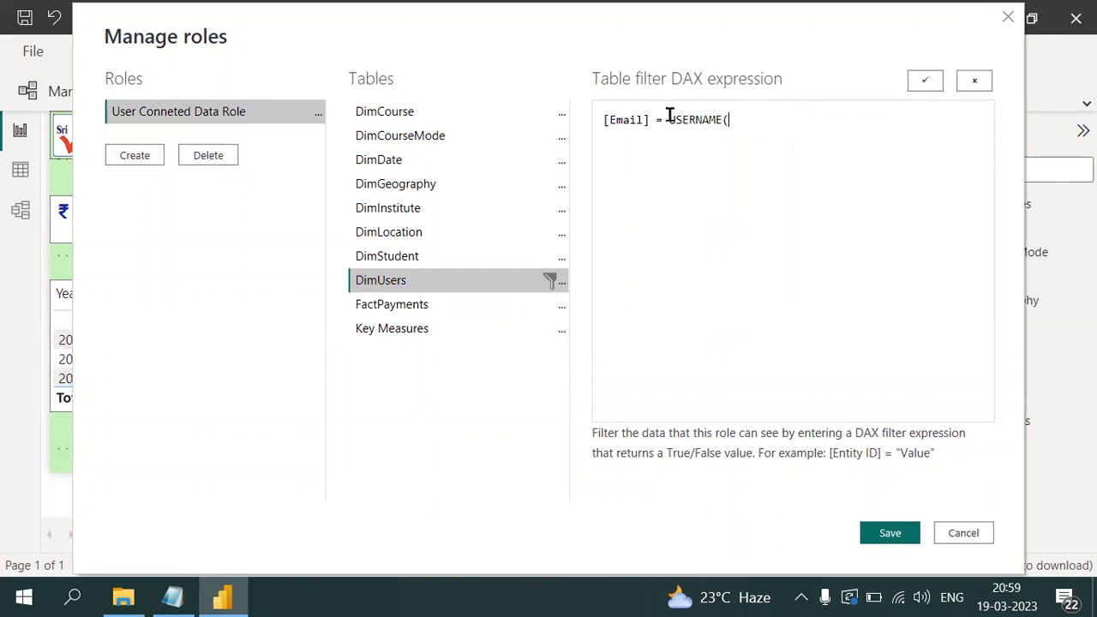
pyautogui.click(890, 533)
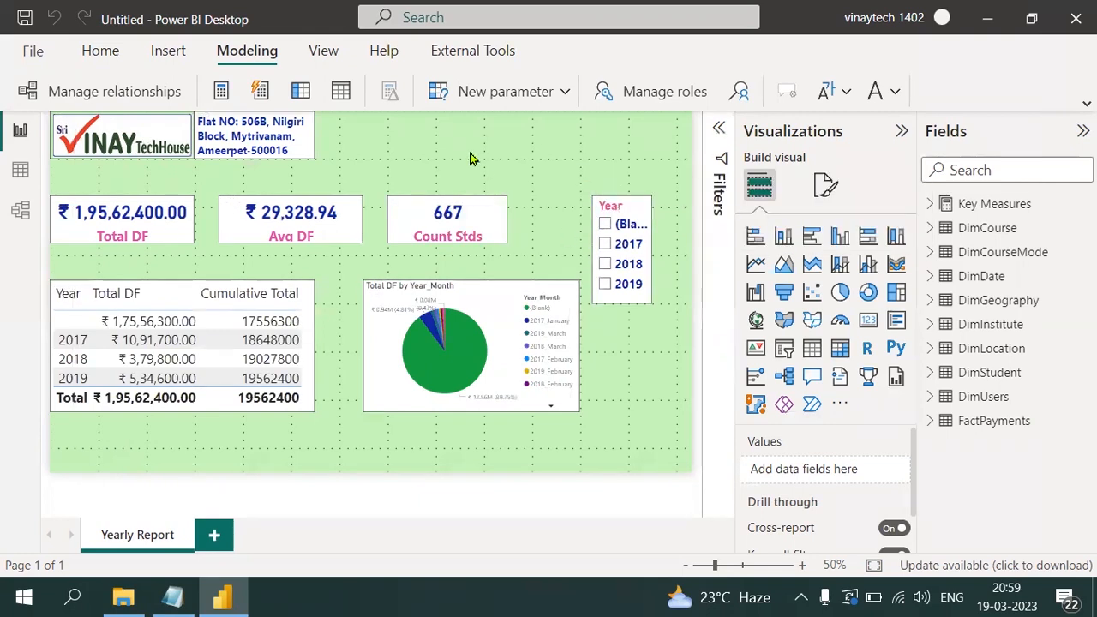
# - Switch to the Notepad design document and add the heading "User Interested Areas:" below the Data security entry, separated by a blank line
pyautogui.click(173, 597)
pyautogui.click(850, 415)
pyautogui.press('Return')
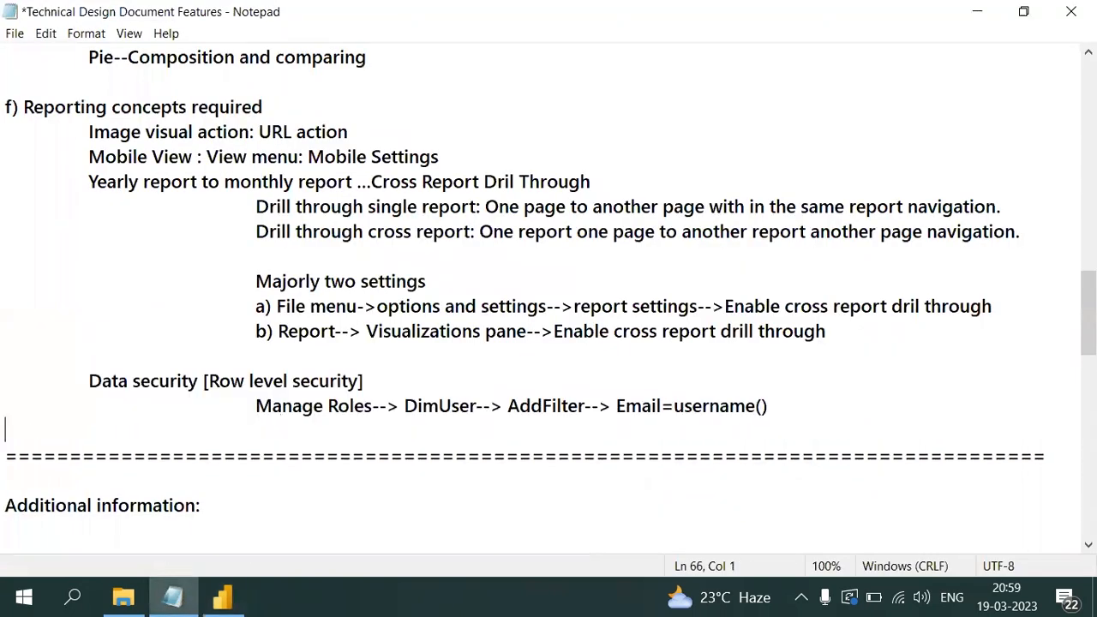
pyautogui.press('Return')
pyautogui.press('Tab')
pyautogui.write('uSER')
pyautogui.press('BackSpace')
pyautogui.press('BackSpace')
pyautogui.press('BackSpace')
pyautogui.press('BackSpace')
pyautogui.write('Us')
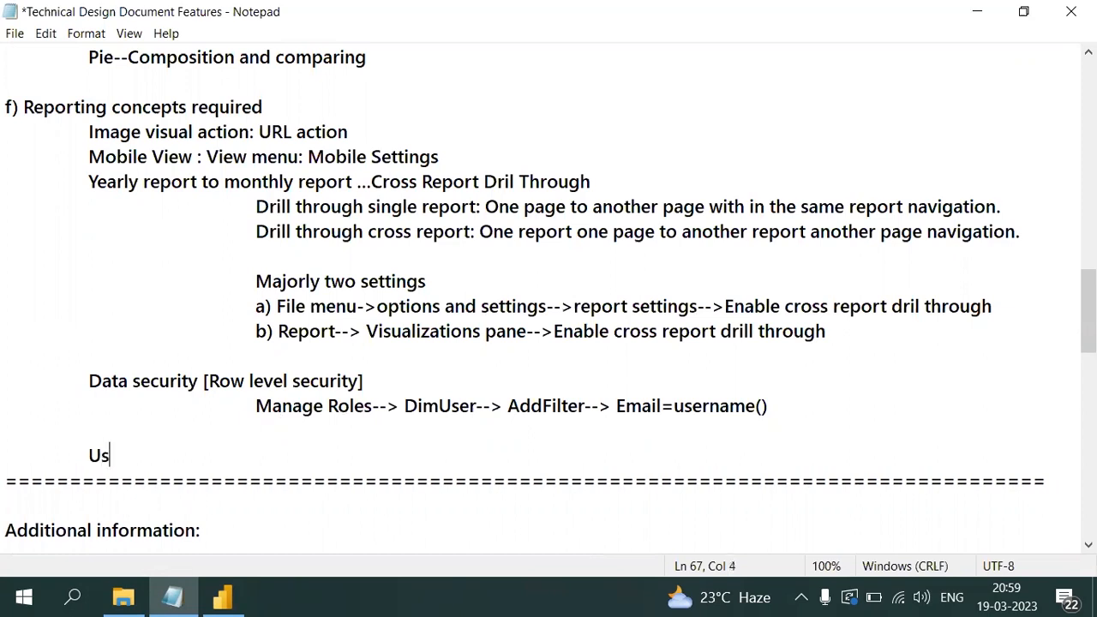
pyautogui.write('er Intere')
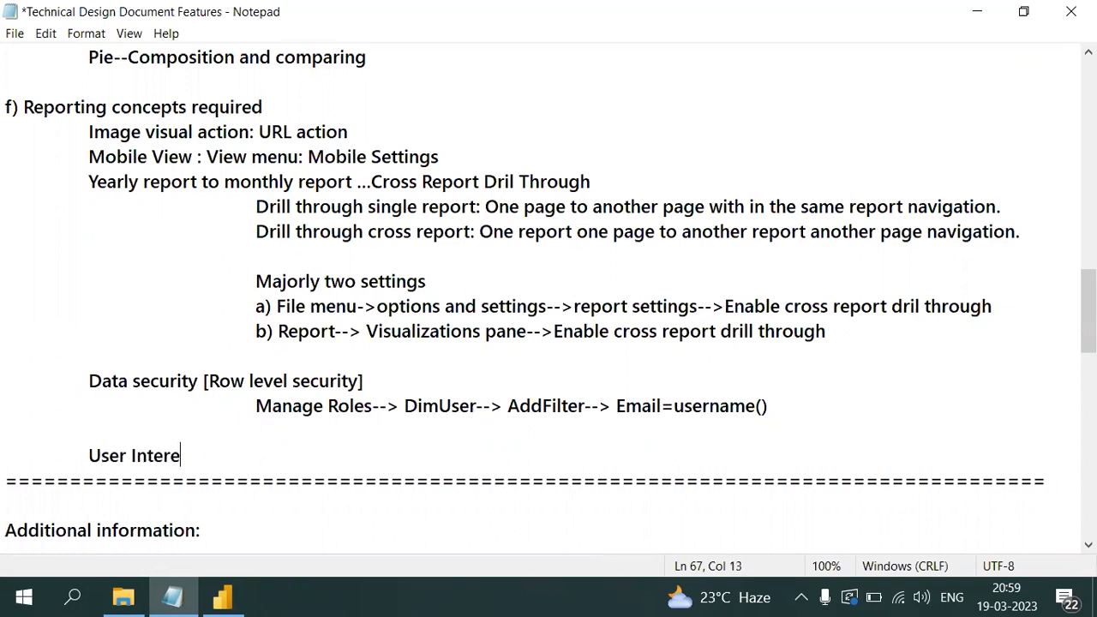
pyautogui.write('sted Area')
pyautogui.press('BackSpace')
pyautogui.write('as:')
# - Add the entry "Bookmarks" indented by three tab stops under the User Interested Areas heading
pyautogui.press('Return')
pyautogui.press('Tab')
pyautogui.press('Tab')
pyautogui.press('Tab')
pyautogui.write('Bookma')
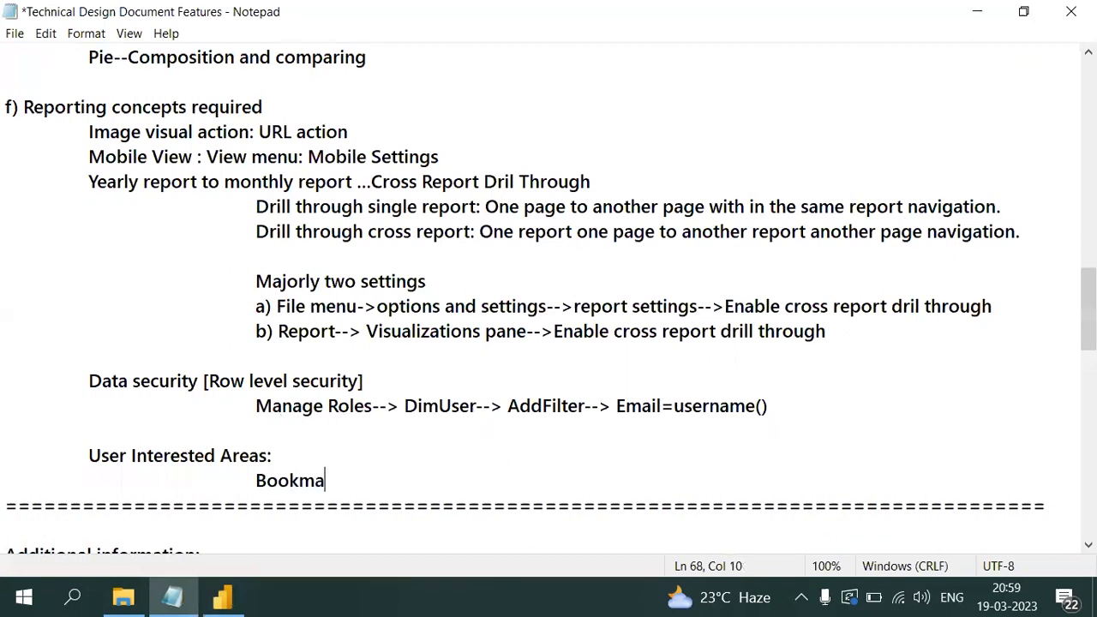
pyautogui.write('rks')
pyautogui.press('BackSpace')
pyautogui.write('ks')
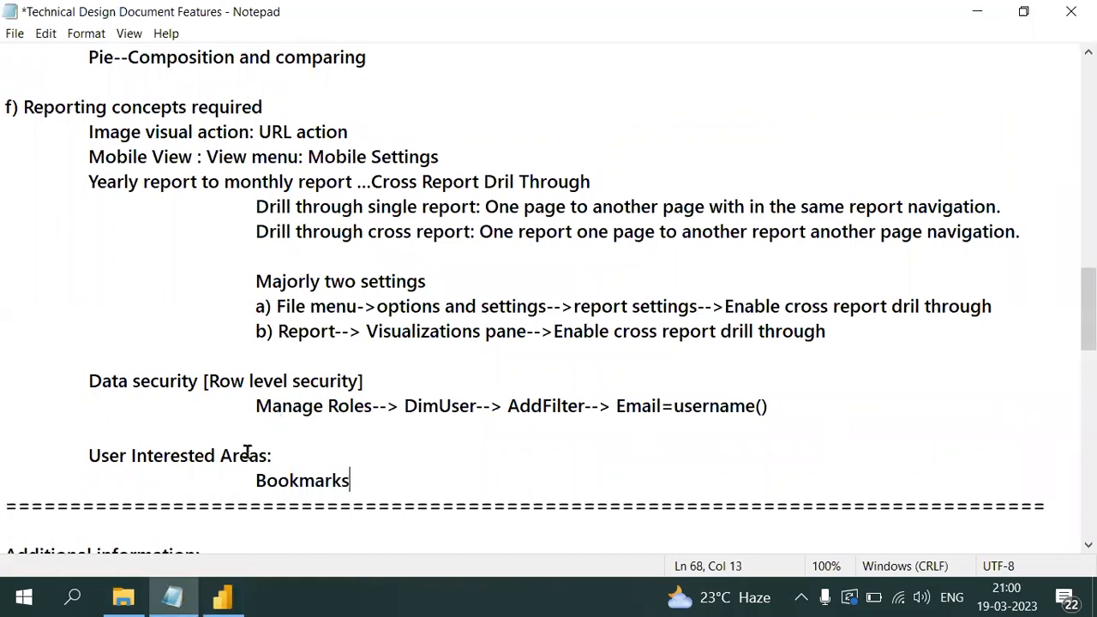
# - Switch to Power BI Desktop, show the Bookmarks pane and collapse the Visualizations and Fields panes
pyautogui.click(222, 597)
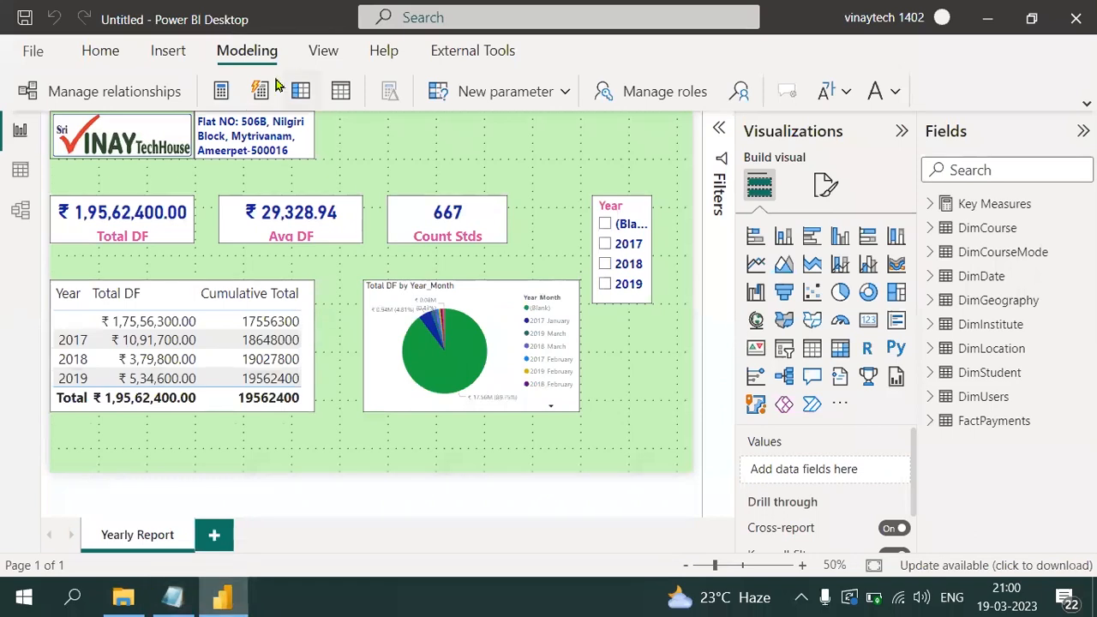
pyautogui.click(326, 54)
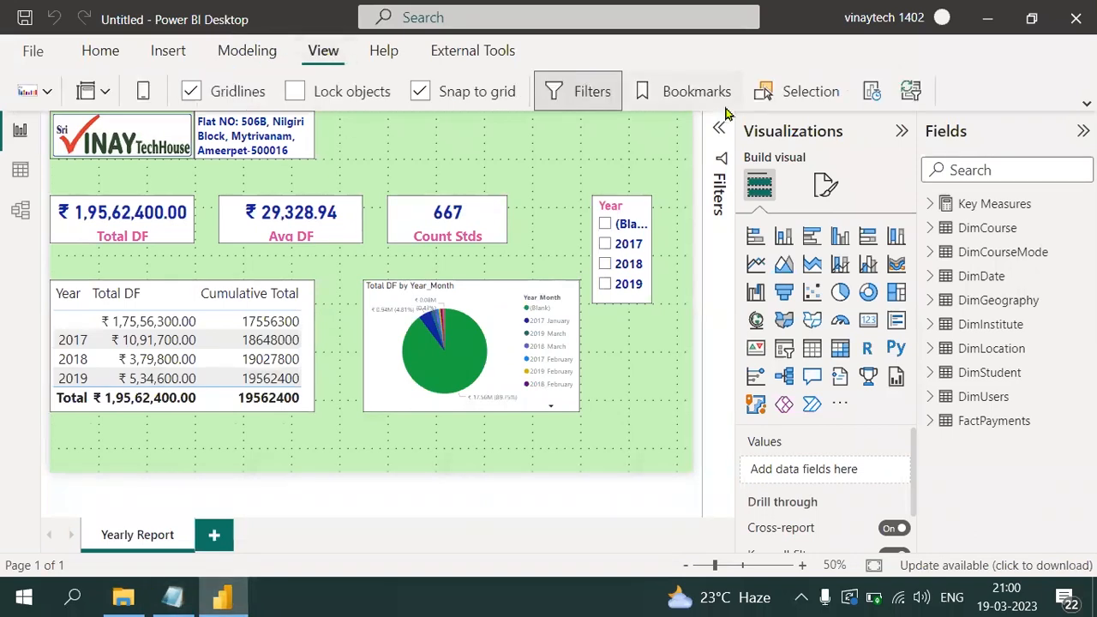
pyautogui.click(696, 92)
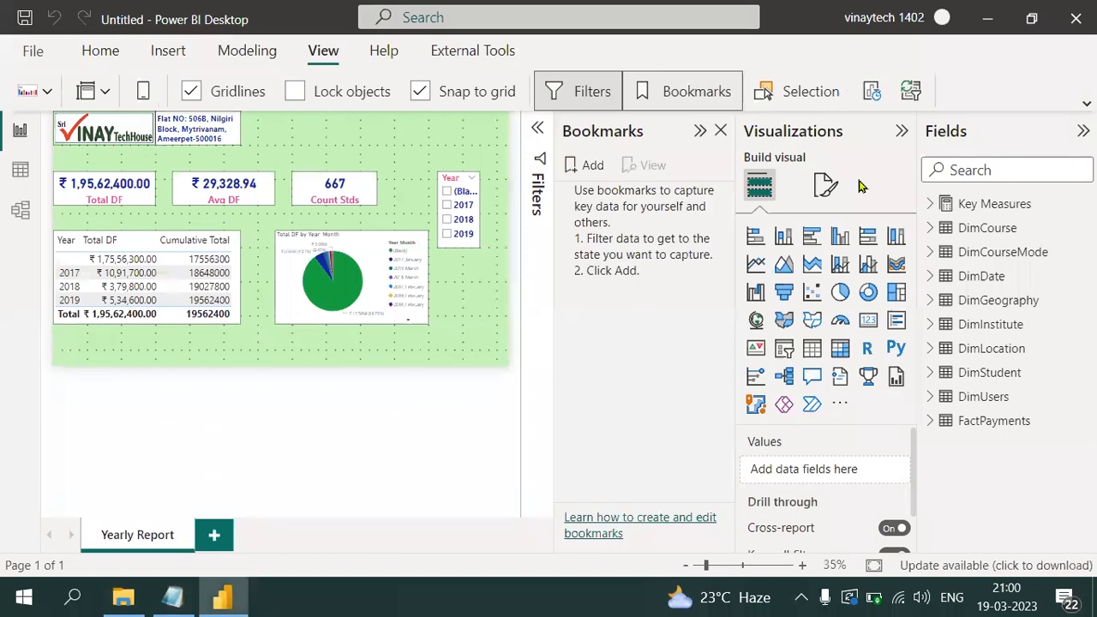
pyautogui.click(901, 131)
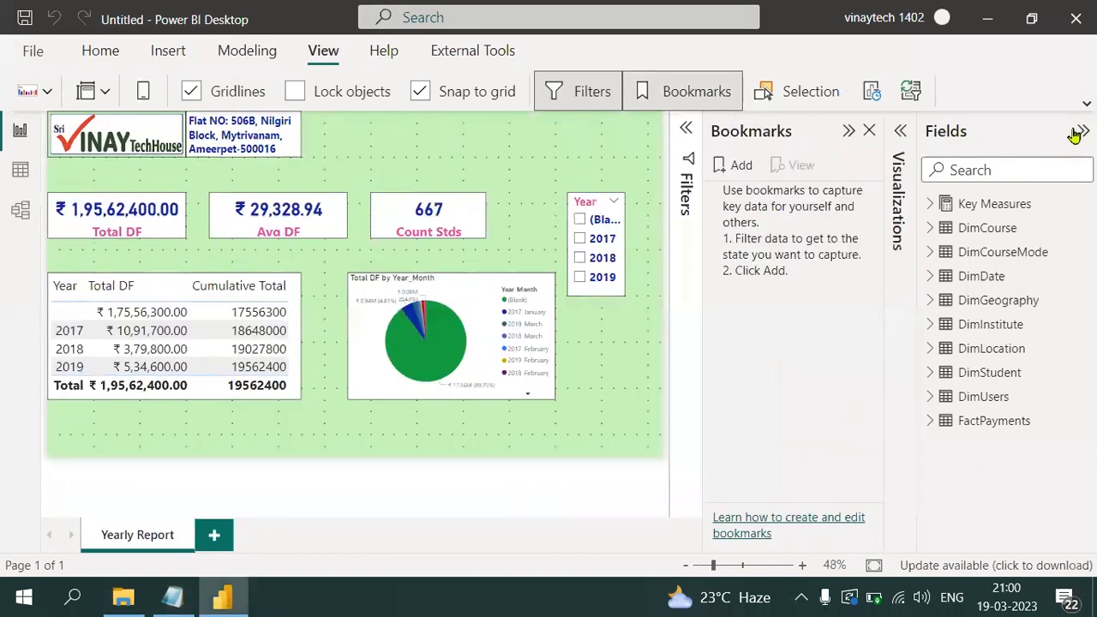
pyautogui.click(1083, 131)
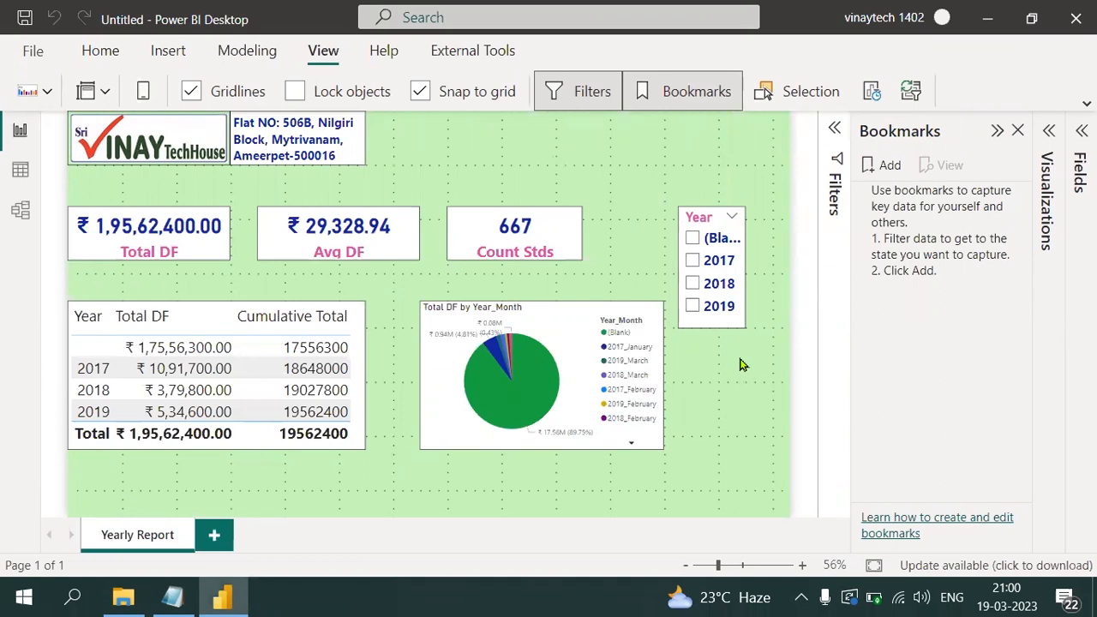
# - Filter the report to 2018 with the Year slicer and add a bookmark of this state named BM_2018
pyautogui.click(693, 283)
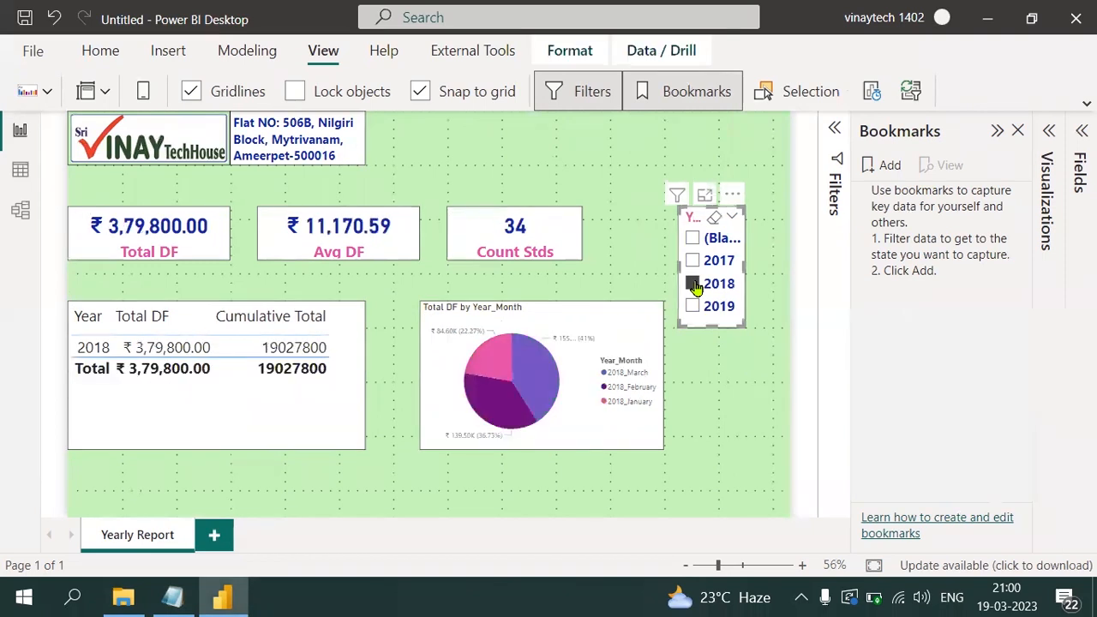
pyautogui.click(889, 167)
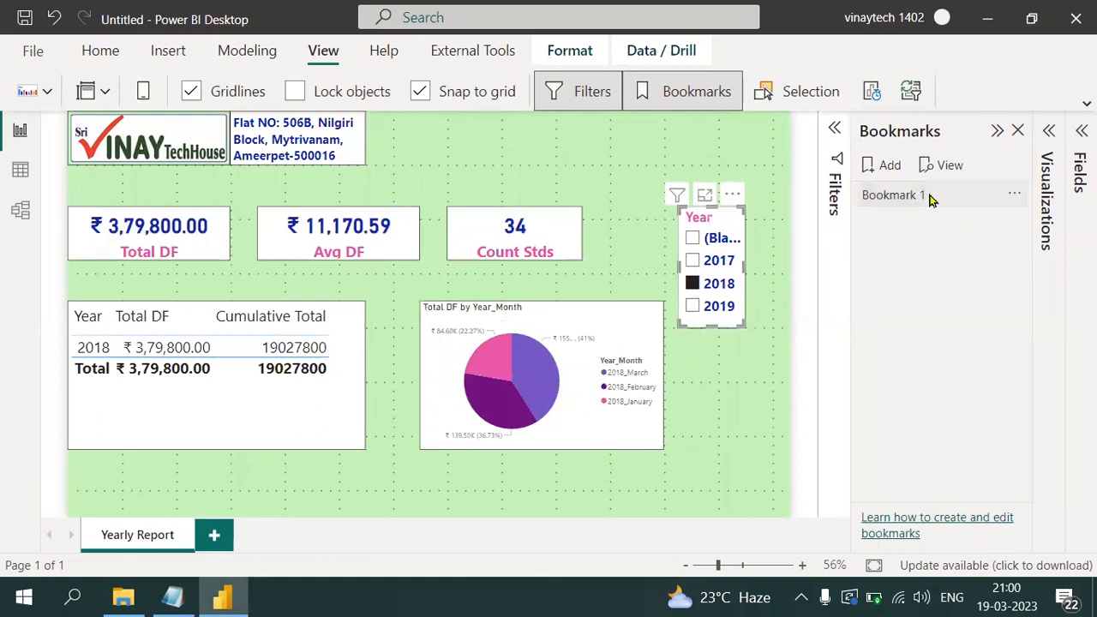
pyautogui.click(1014, 196)
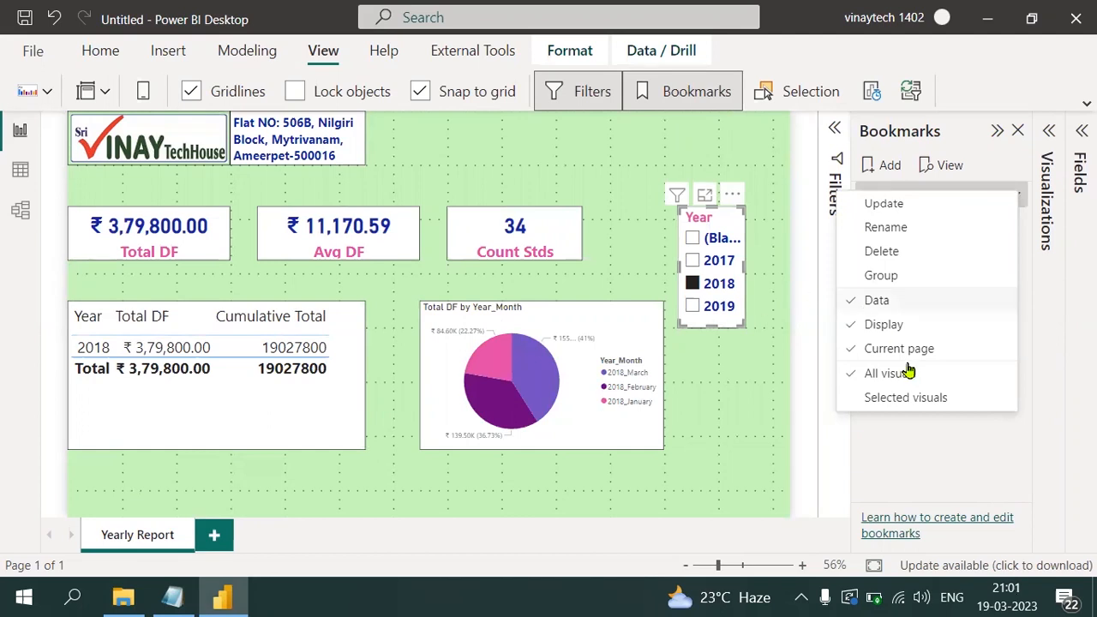
pyautogui.click(907, 451)
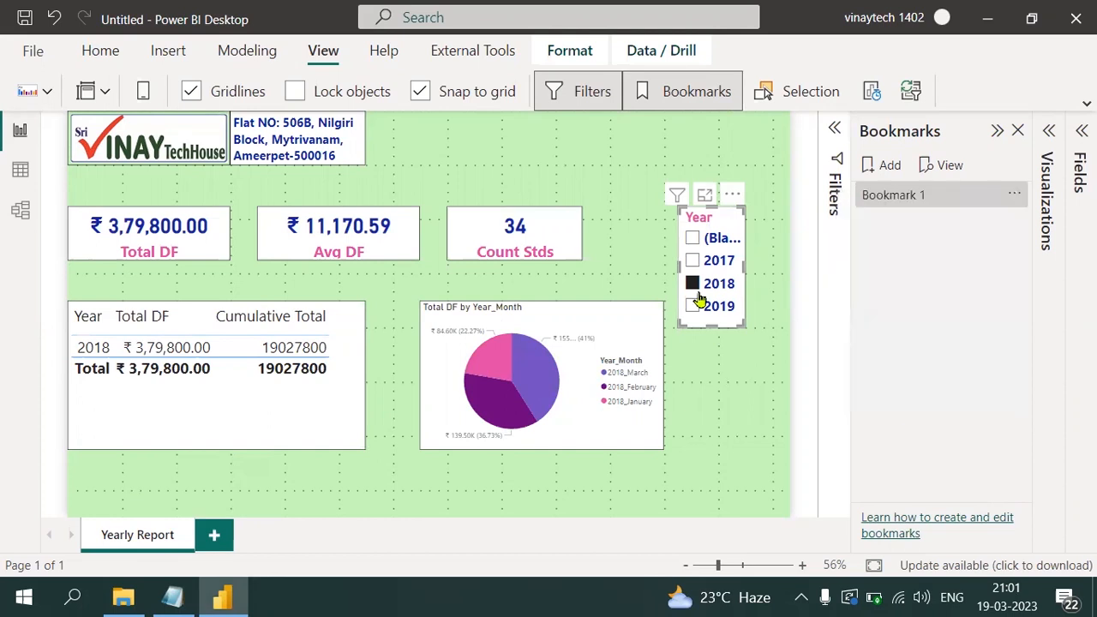
pyautogui.click(1014, 195)
pyautogui.click(886, 229)
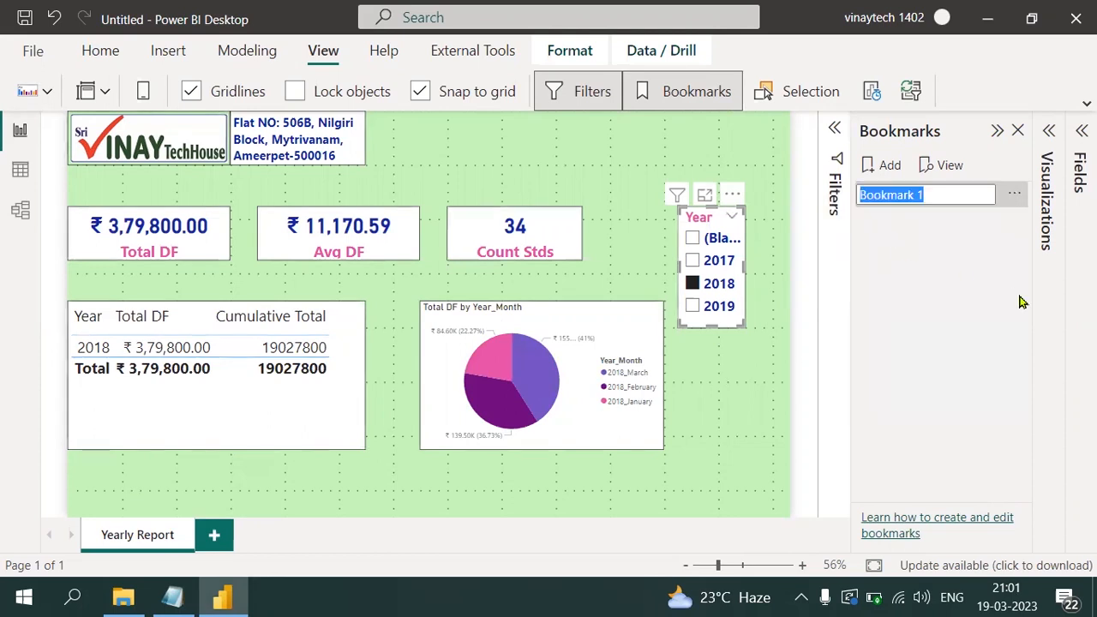
pyautogui.write('BM_')
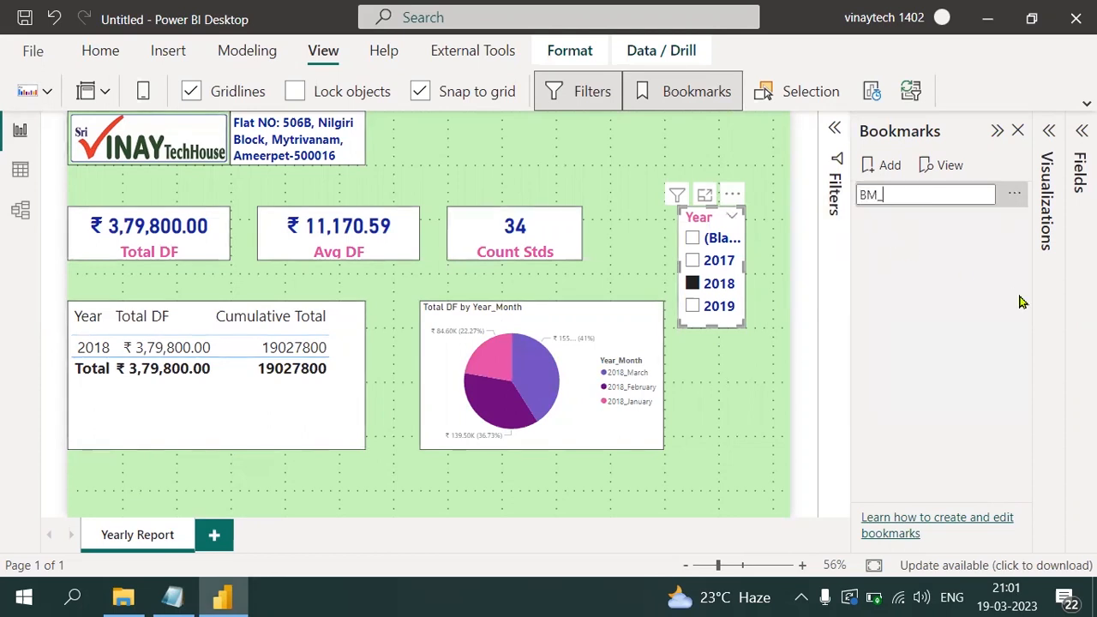
pyautogui.write('2018')
pyautogui.click(932, 304)
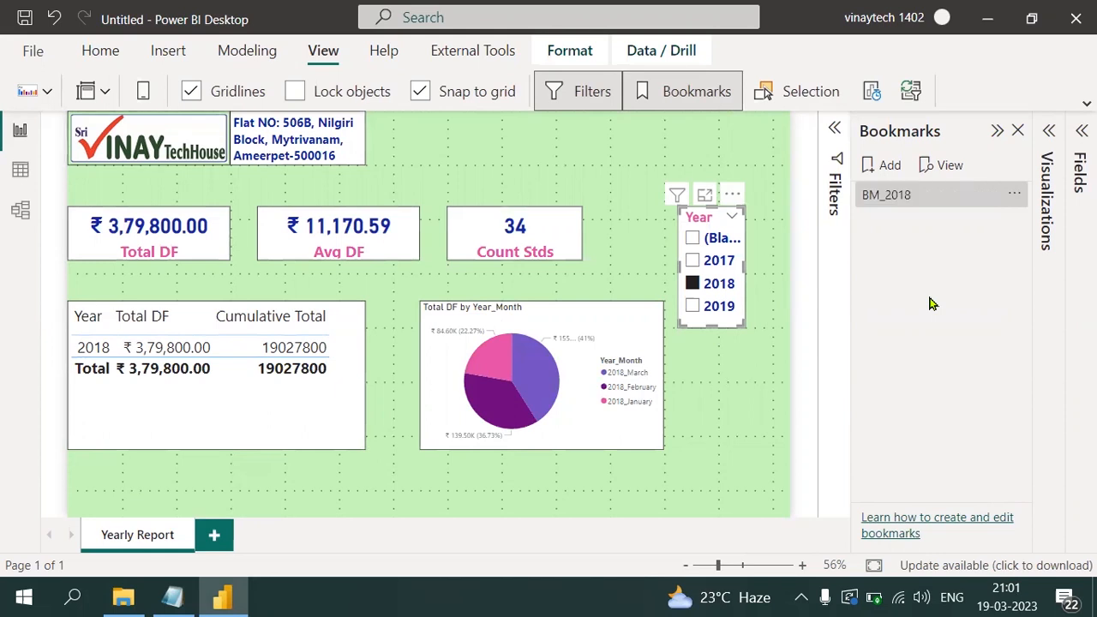
# - Filter the report to 2019 with the Year slicer and add a bookmark of this state named BM_2019
pyautogui.click(692, 306)
pyautogui.click(889, 171)
pyautogui.click(1014, 220)
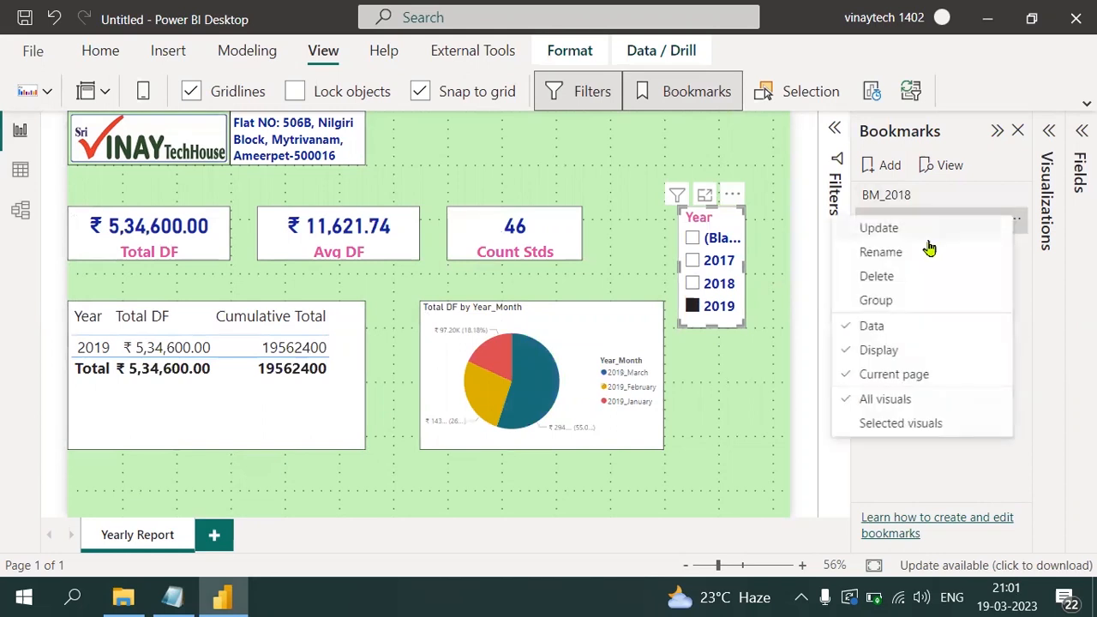
pyautogui.click(909, 257)
pyautogui.write('B')
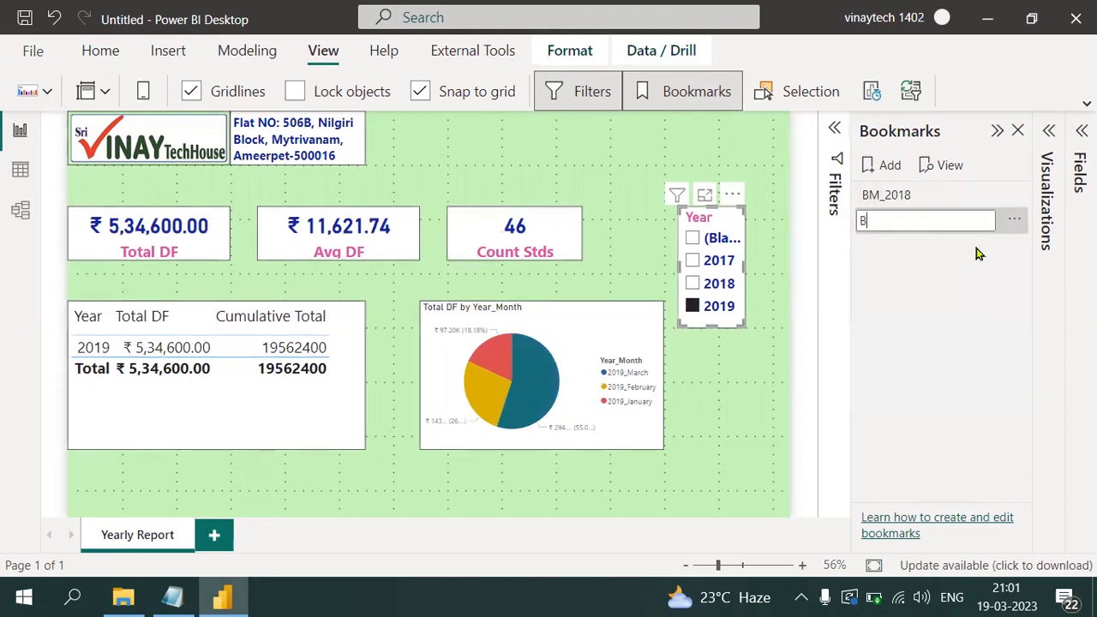
pyautogui.write('M_2019')
pyautogui.click(945, 325)
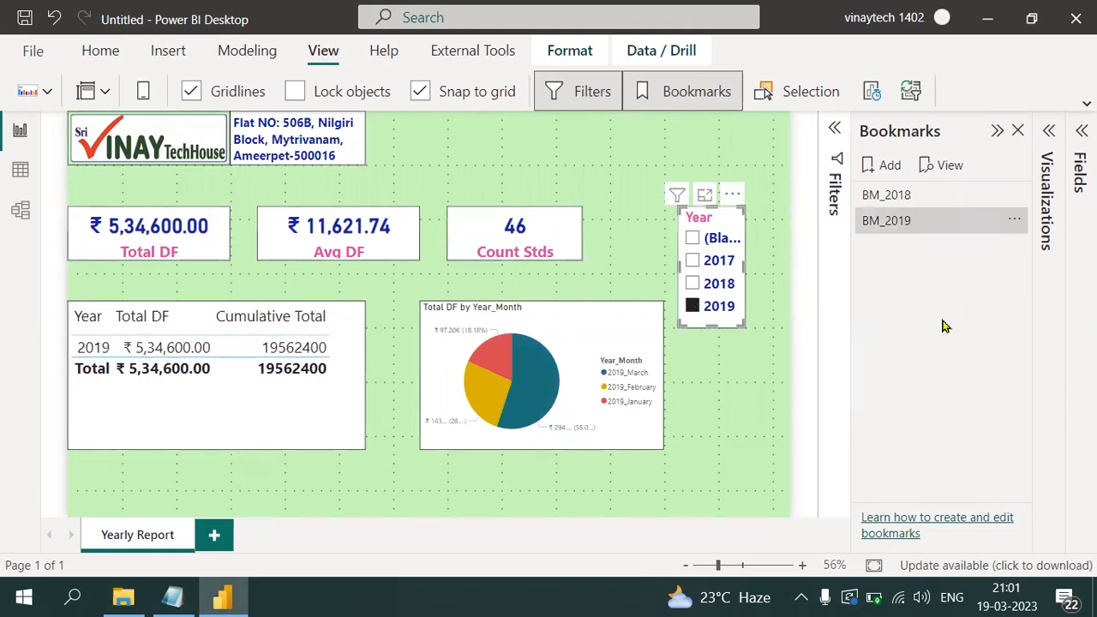
# - Play through the BM_2018 and BM_2019 bookmarks in bookmark view mode and exit it
pyautogui.click(955, 170)
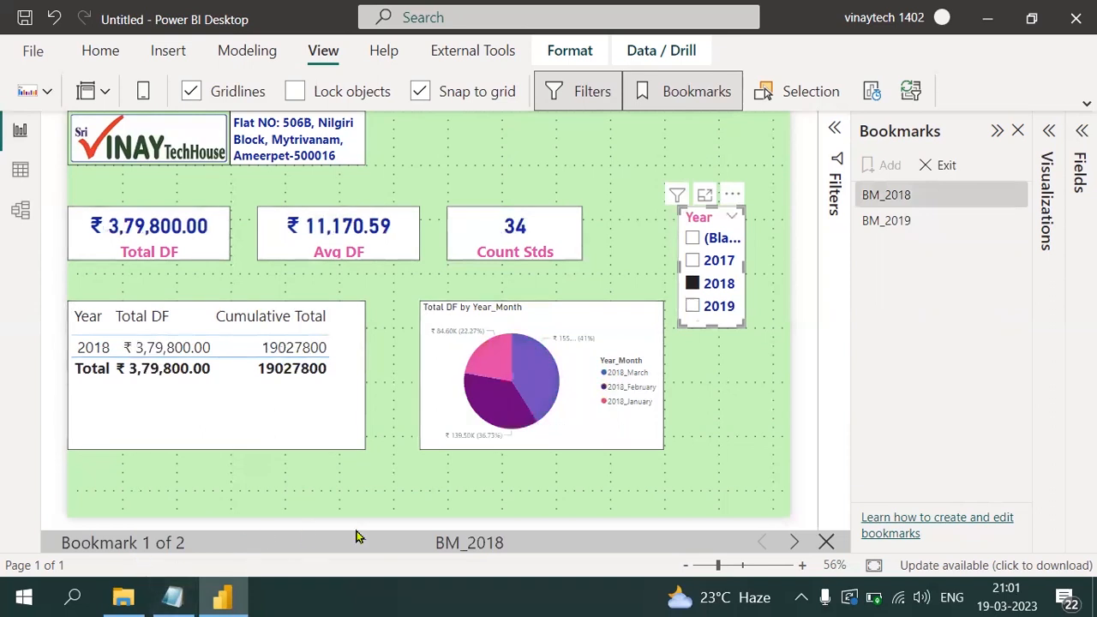
pyautogui.click(794, 543)
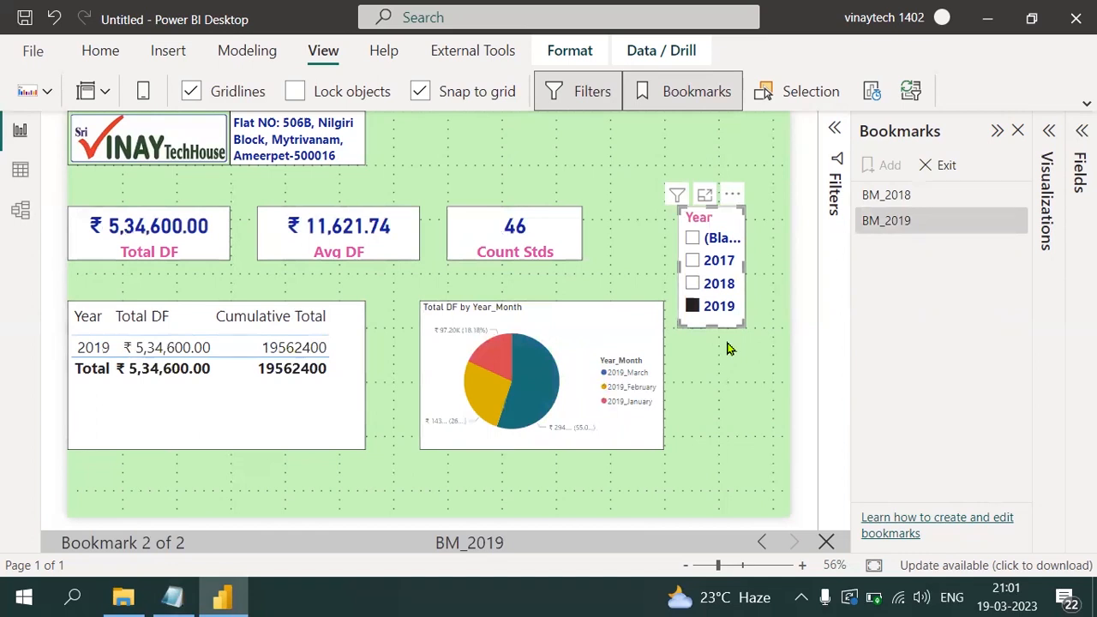
pyautogui.click(826, 543)
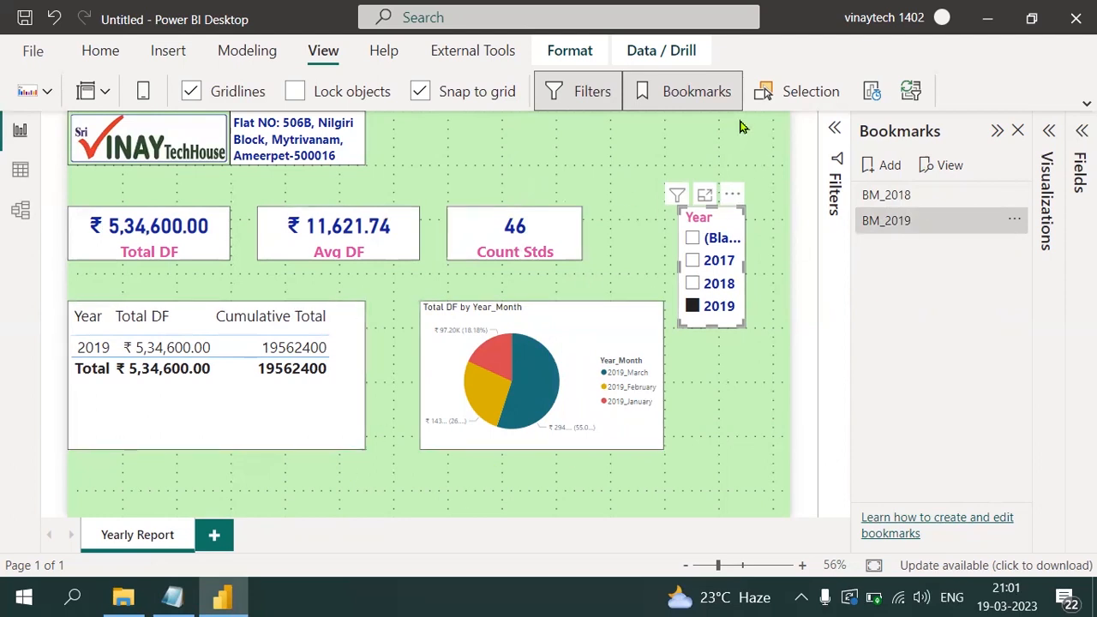
# - Clear the Year slicer selection and save the report as "Yearly Report Mobile View RLS" in D:\Batches\7 am jan 2023
pyautogui.click(692, 306)
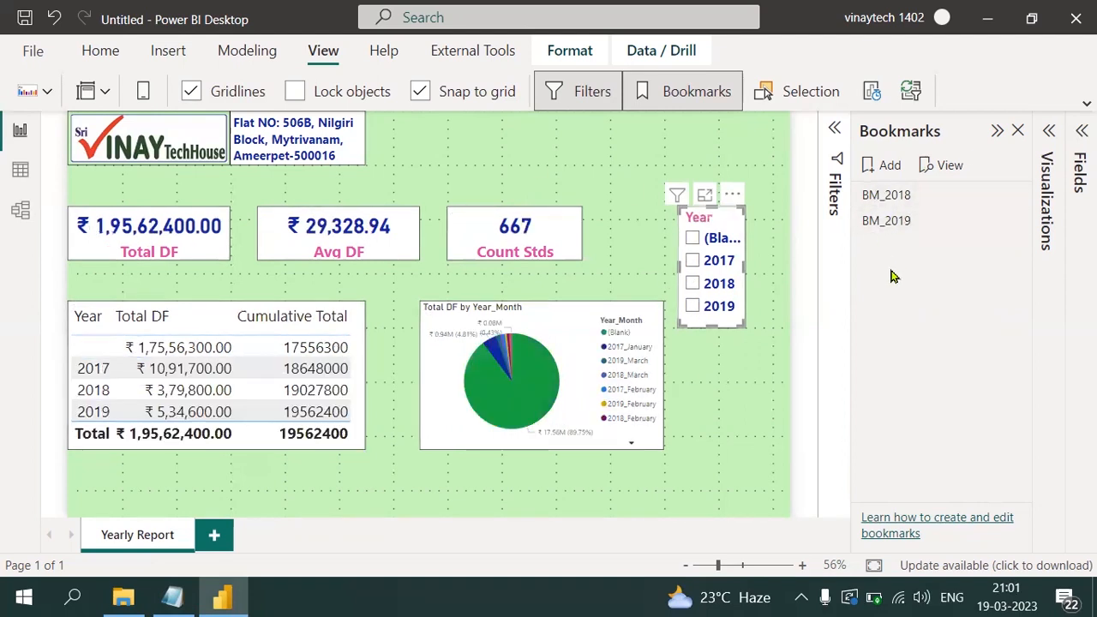
pyautogui.click(34, 53)
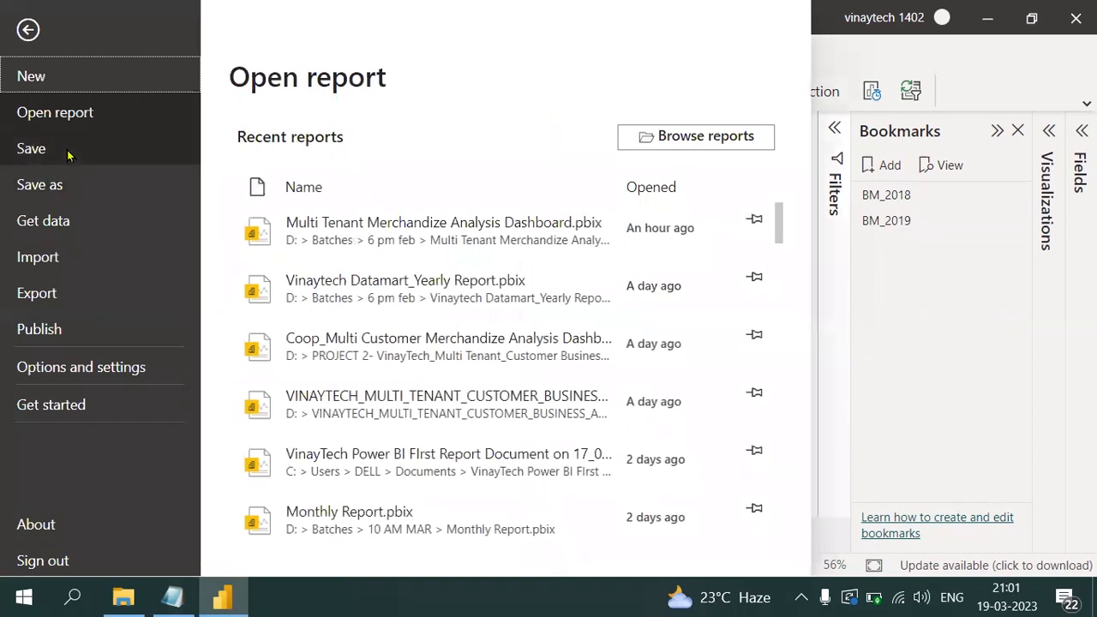
pyautogui.click(68, 151)
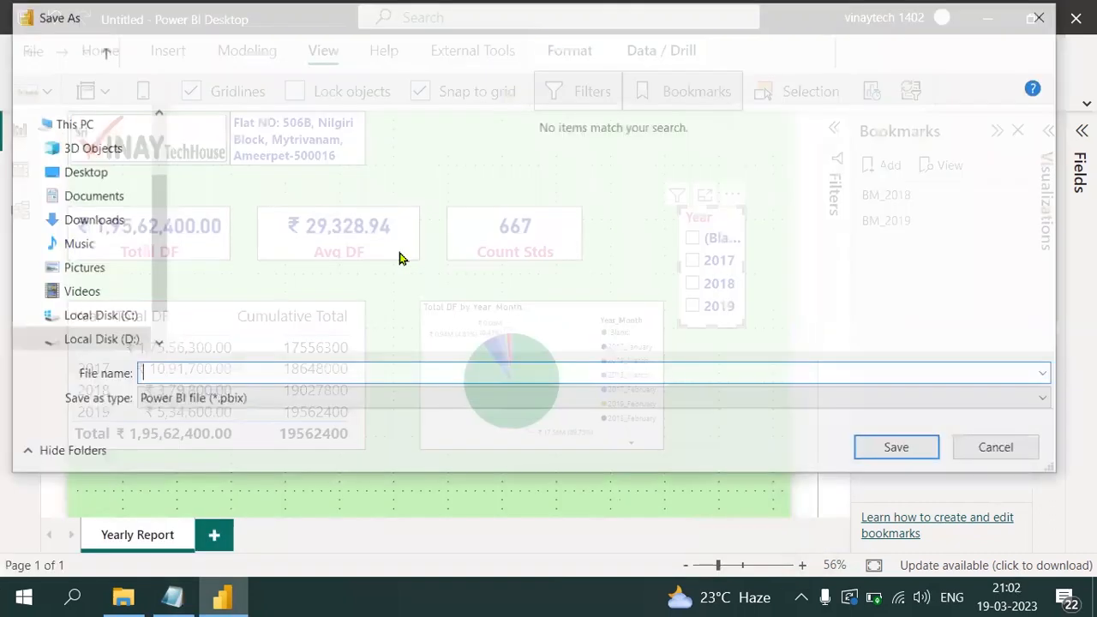
pyautogui.click(120, 341)
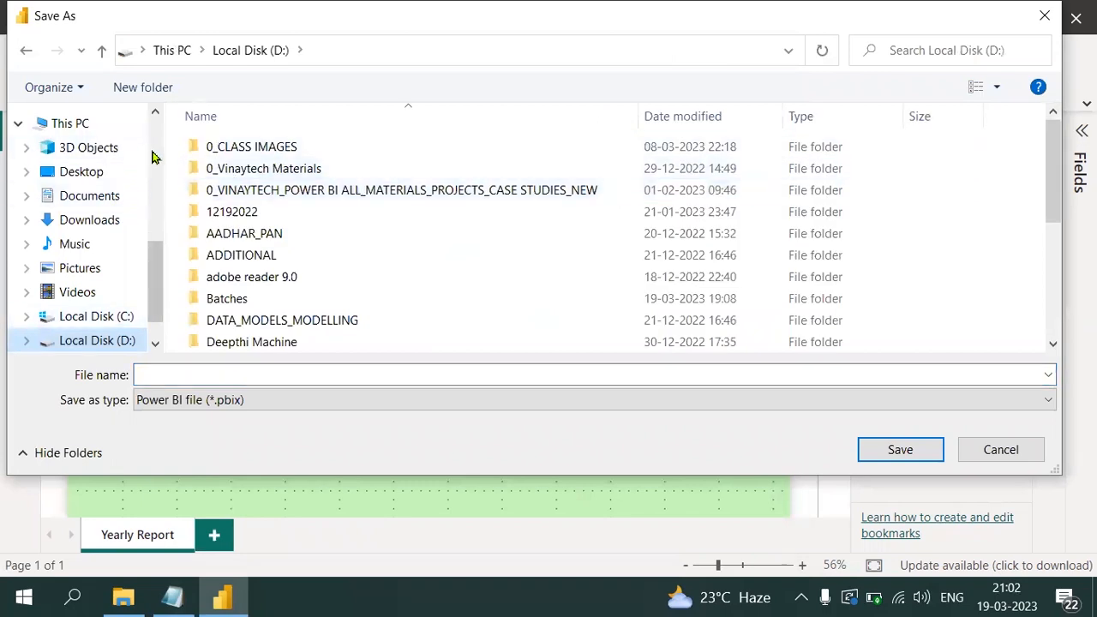
pyautogui.scroll(3, 152, 157)
pyautogui.click(85, 165)
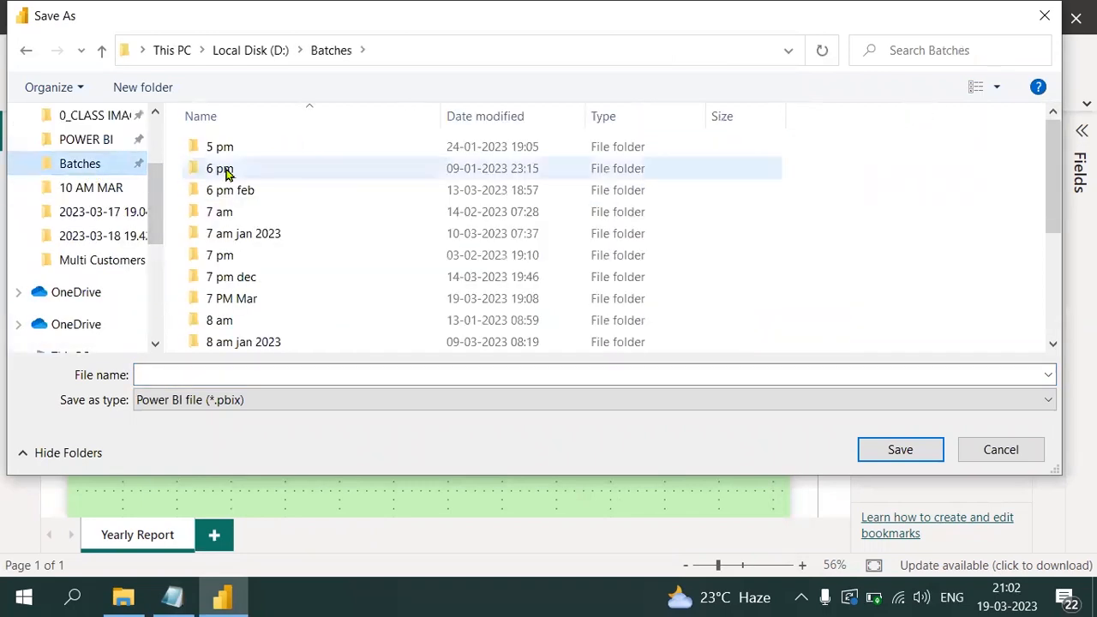
pyautogui.doubleClick(265, 233)
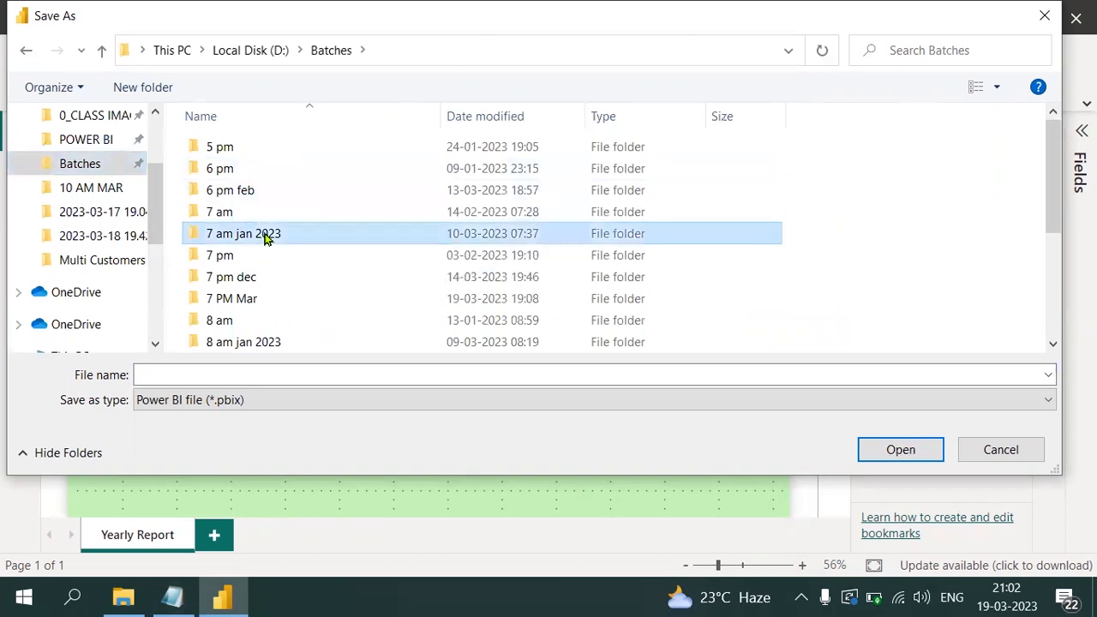
pyautogui.click(285, 375)
pyautogui.write('Yearly')
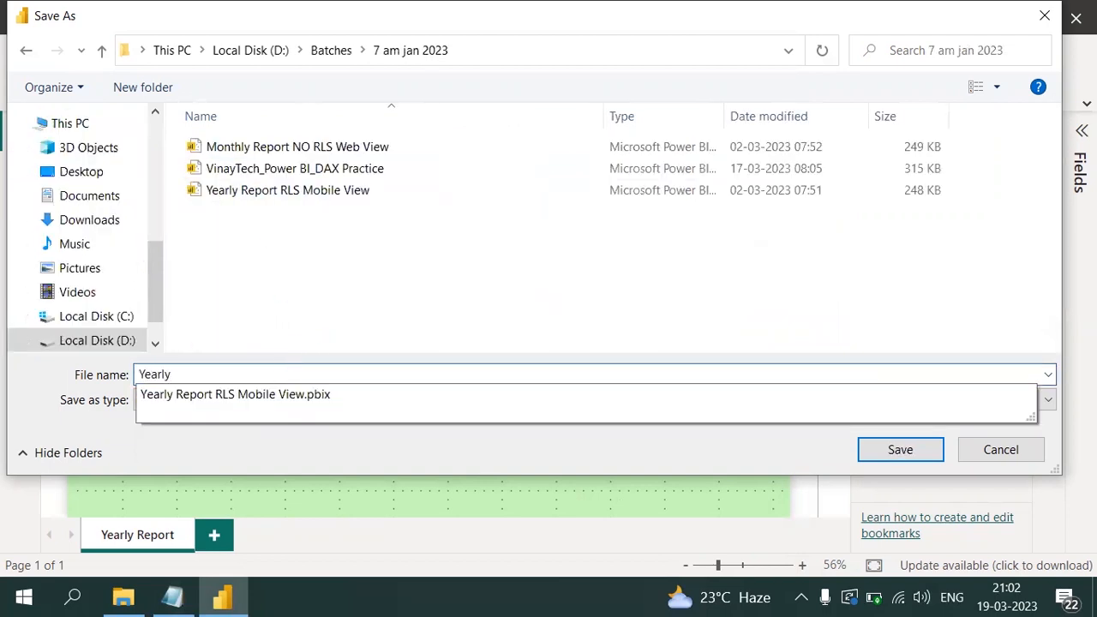
pyautogui.write(' Report Mobile View RLS')
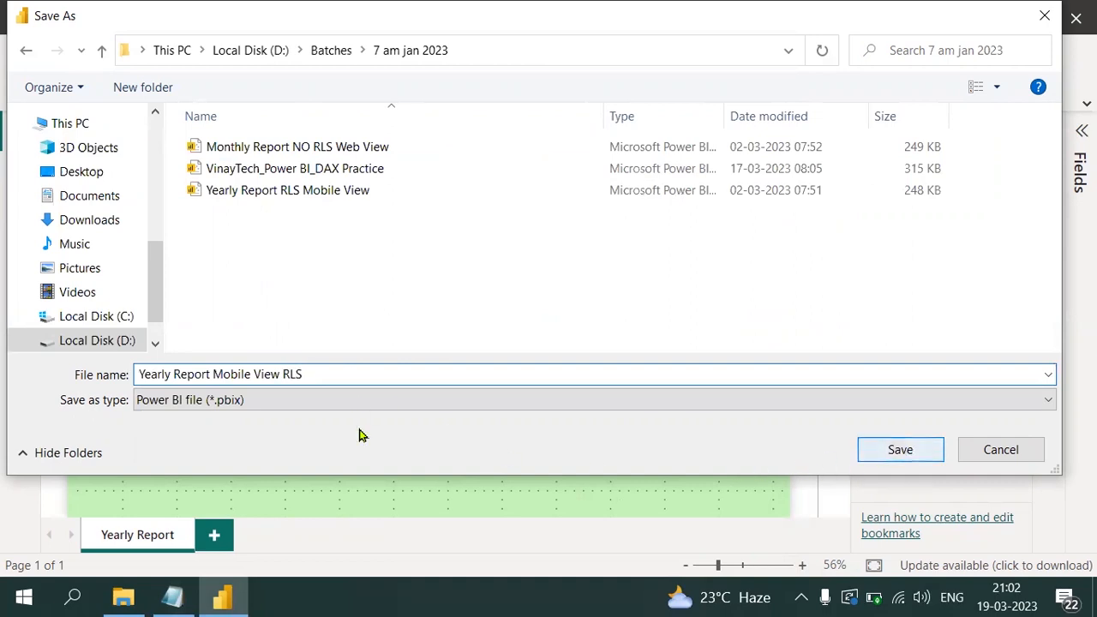
pyautogui.click(918, 454)
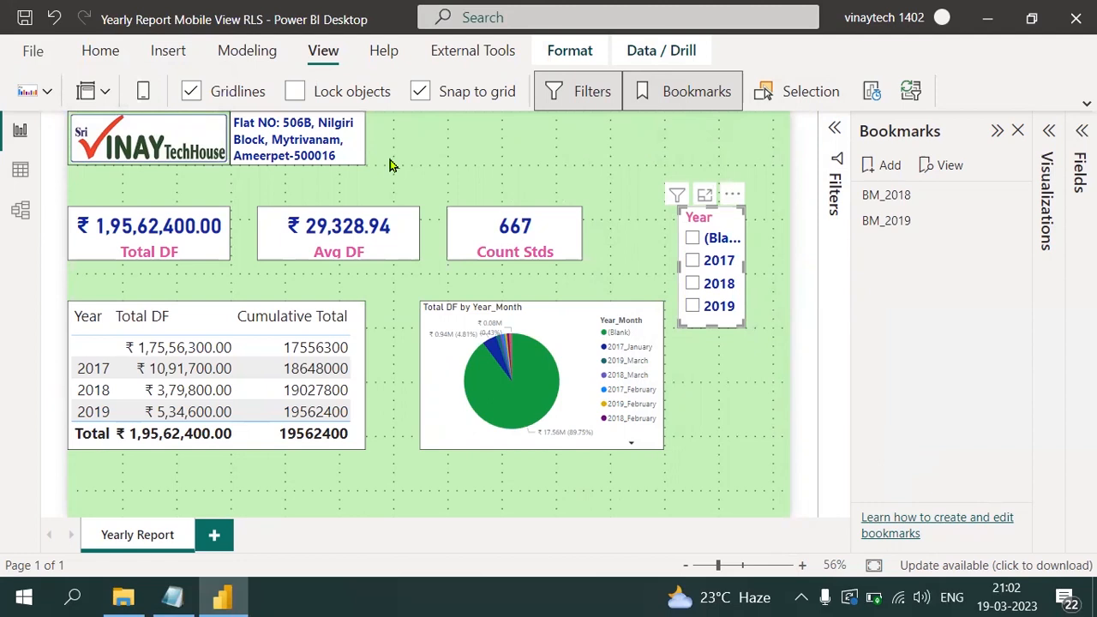
# - Save a copy of the report in the same folder under the name "Monthly Report Web View NO RLS"
pyautogui.click(32, 53)
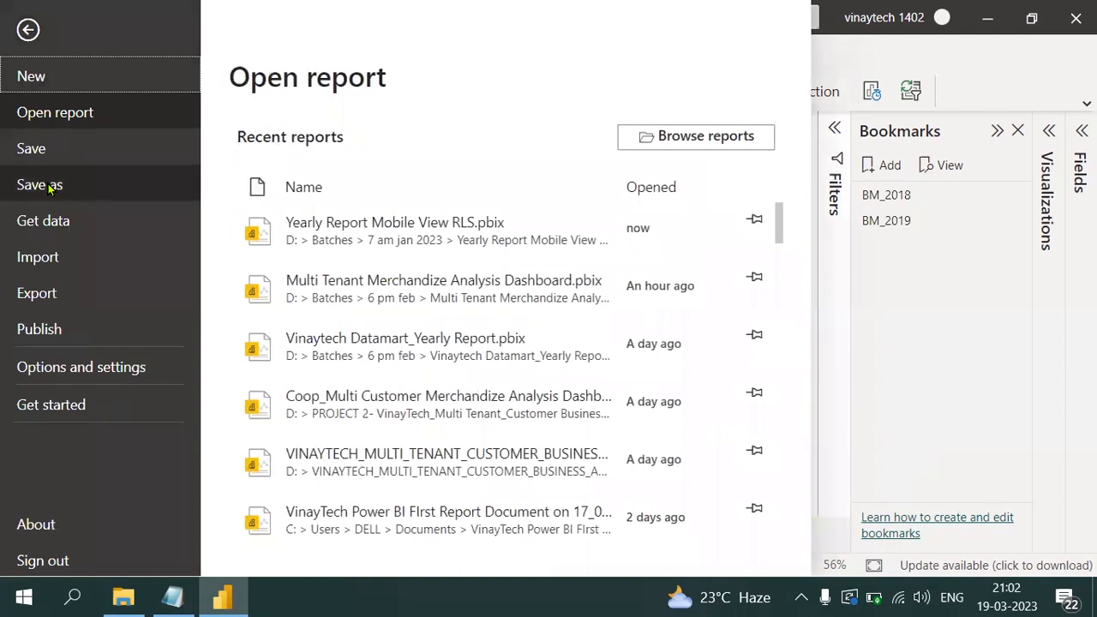
pyautogui.click(106, 187)
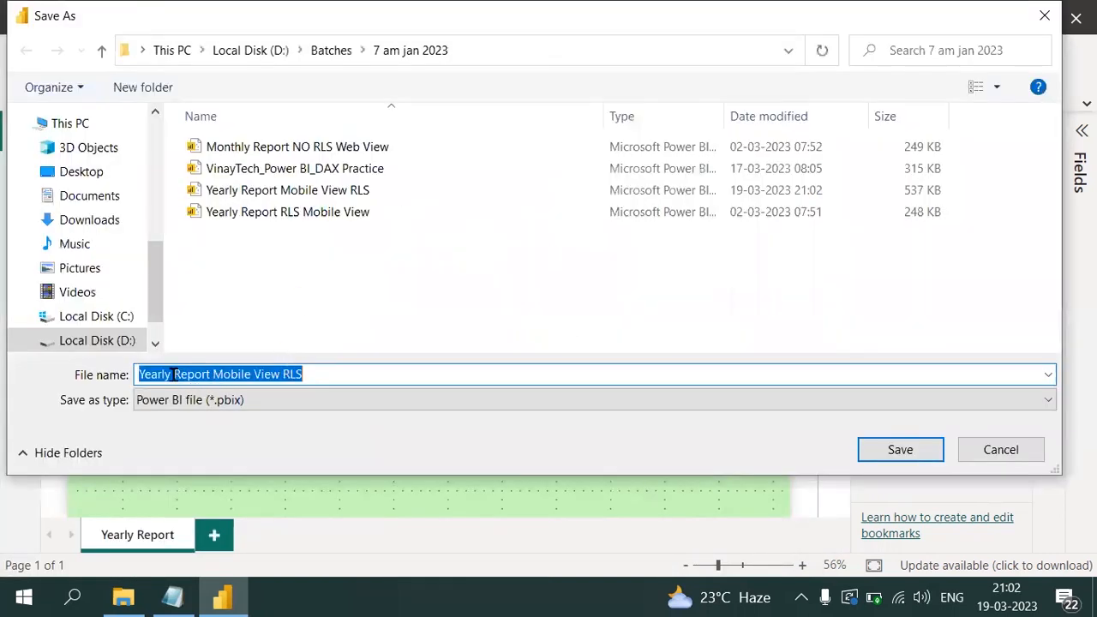
pyautogui.click(173, 375)
pyautogui.press('BackSpace')
pyautogui.press('BackSpace')
pyautogui.press('BackSpace')
pyautogui.press('BackSpace')
pyautogui.press('BackSpace')
pyautogui.press('BackSpace')
pyautogui.press('BackSpace')
pyautogui.write('Monthly')
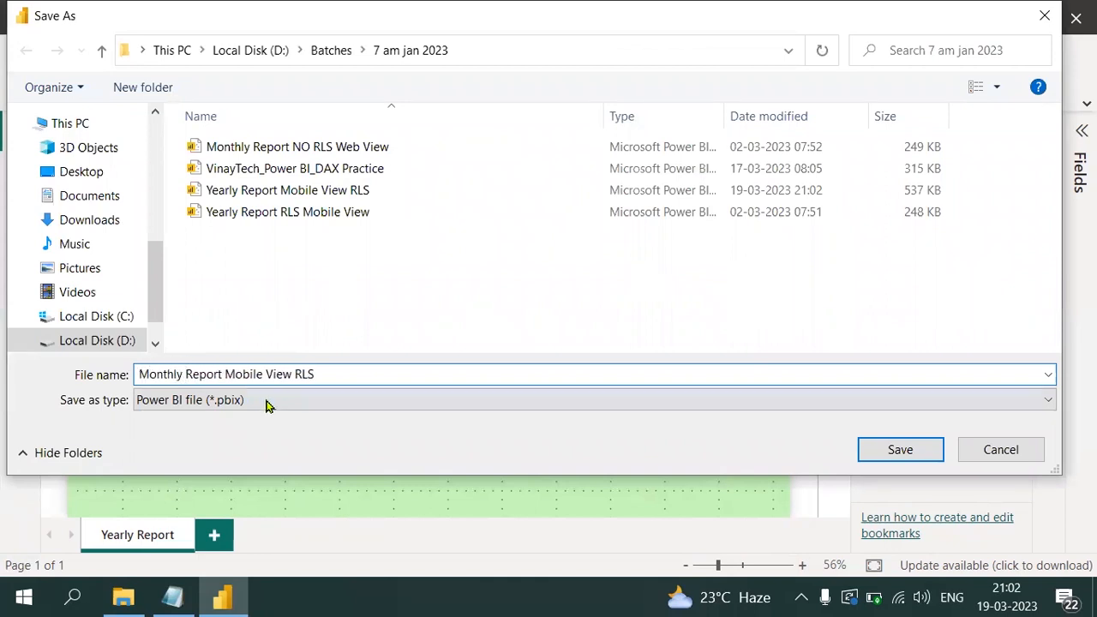
pyautogui.click(224, 374)
pyautogui.write('Web')
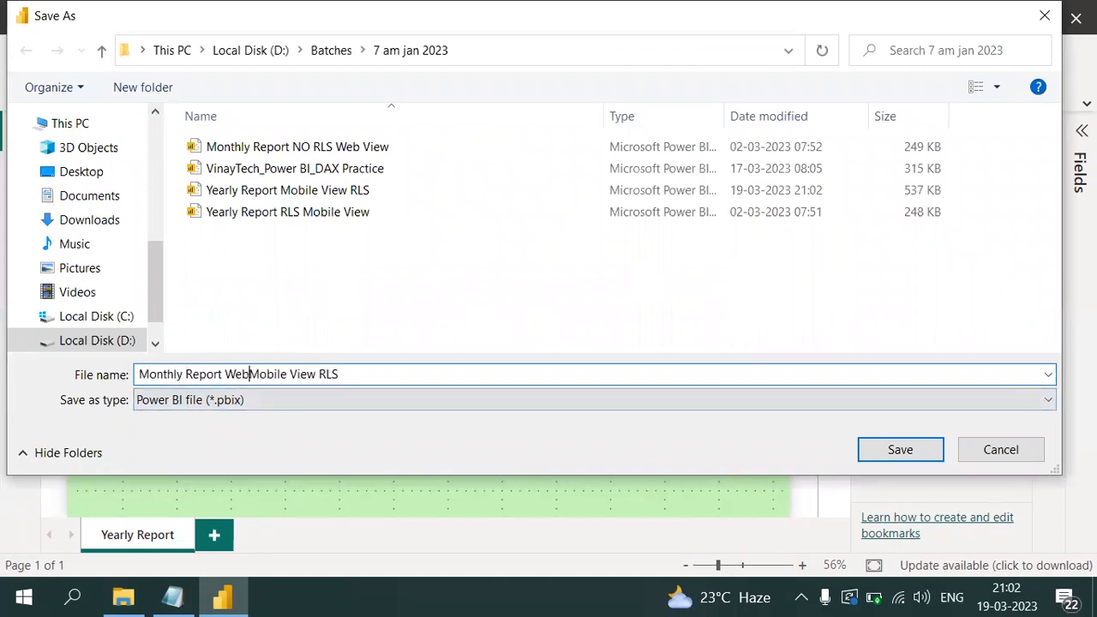
pyautogui.press('Delete')
pyautogui.press('Delete')
pyautogui.press('Delete')
pyautogui.press('Delete')
pyautogui.press('Delete')
pyautogui.press('Delete')
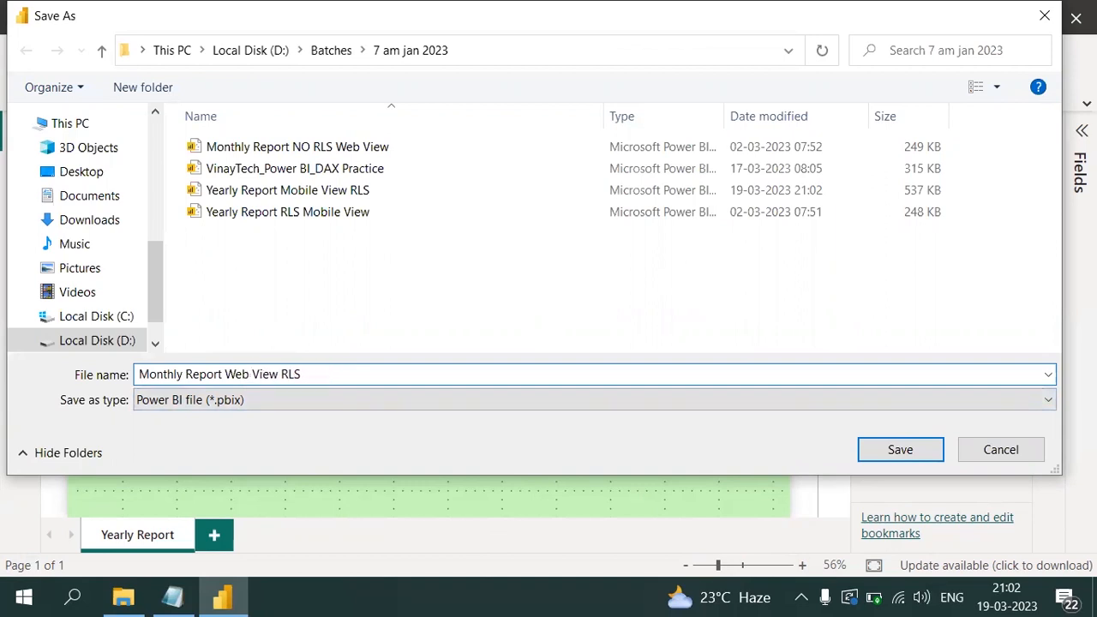
pyautogui.click(281, 374)
pyautogui.write('NO')
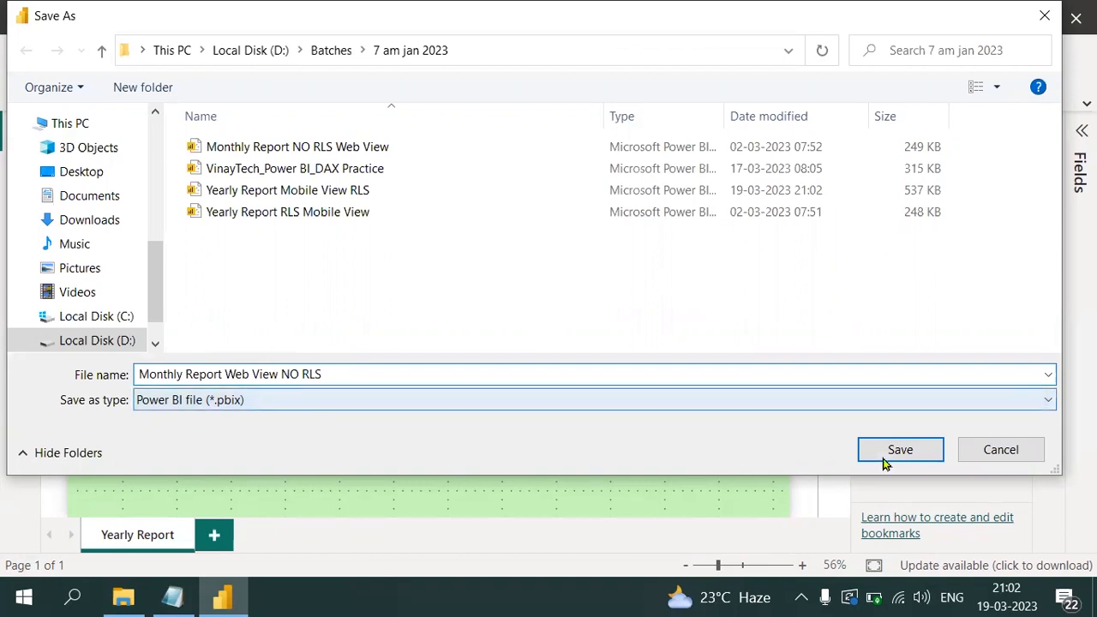
pyautogui.click(906, 454)
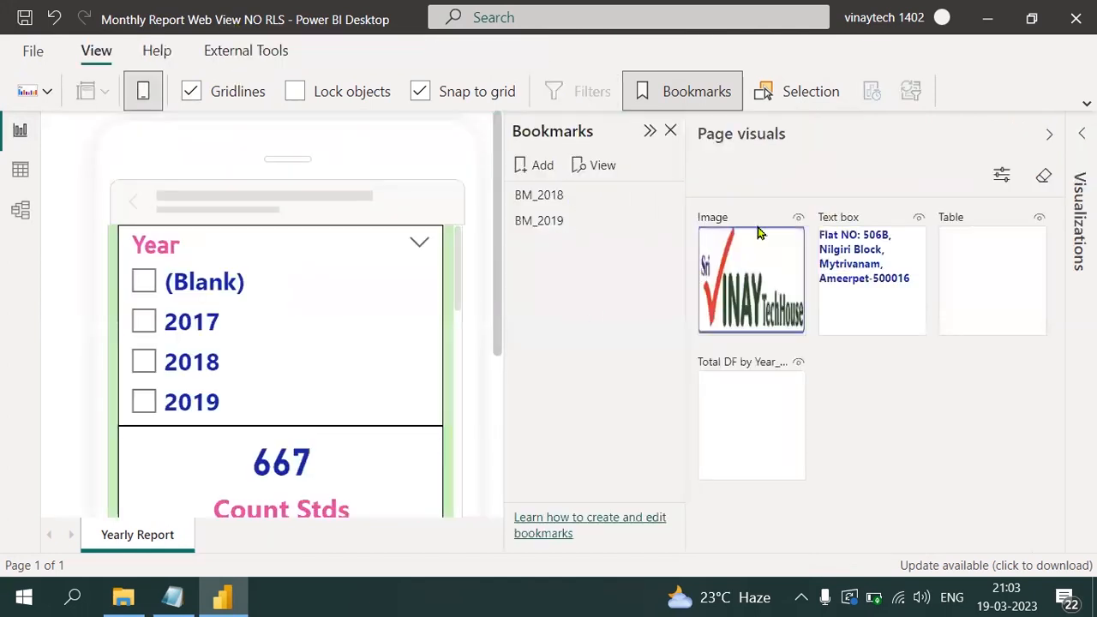
# - Remove all visualizations from the mobile canvas, with the bookmarks list closed, and return to the web layout
pyautogui.click(672, 133)
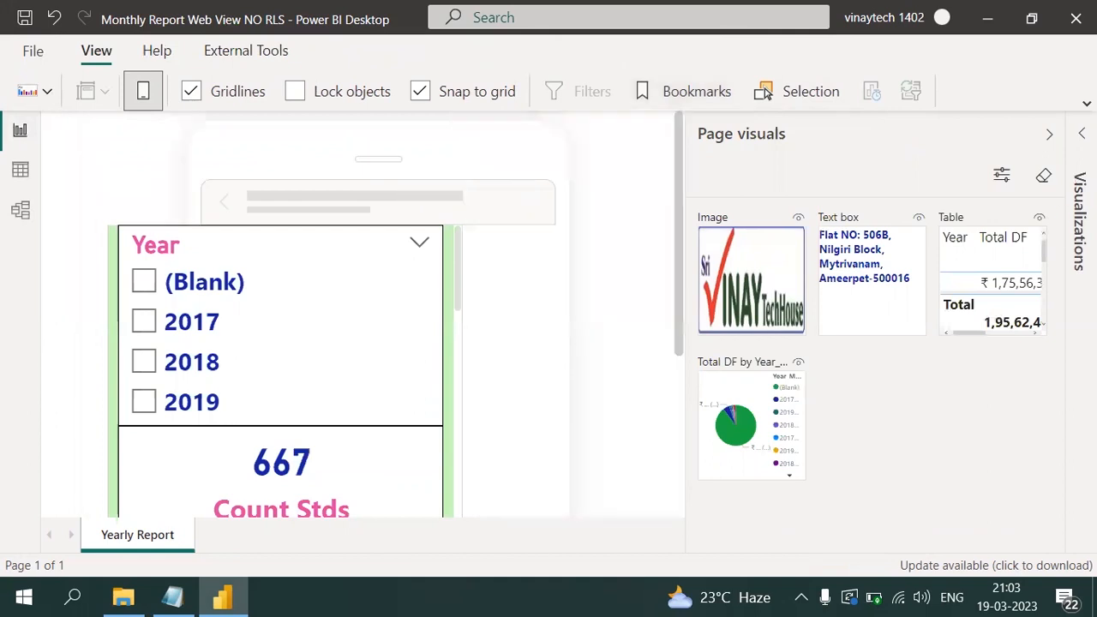
pyautogui.click(1044, 177)
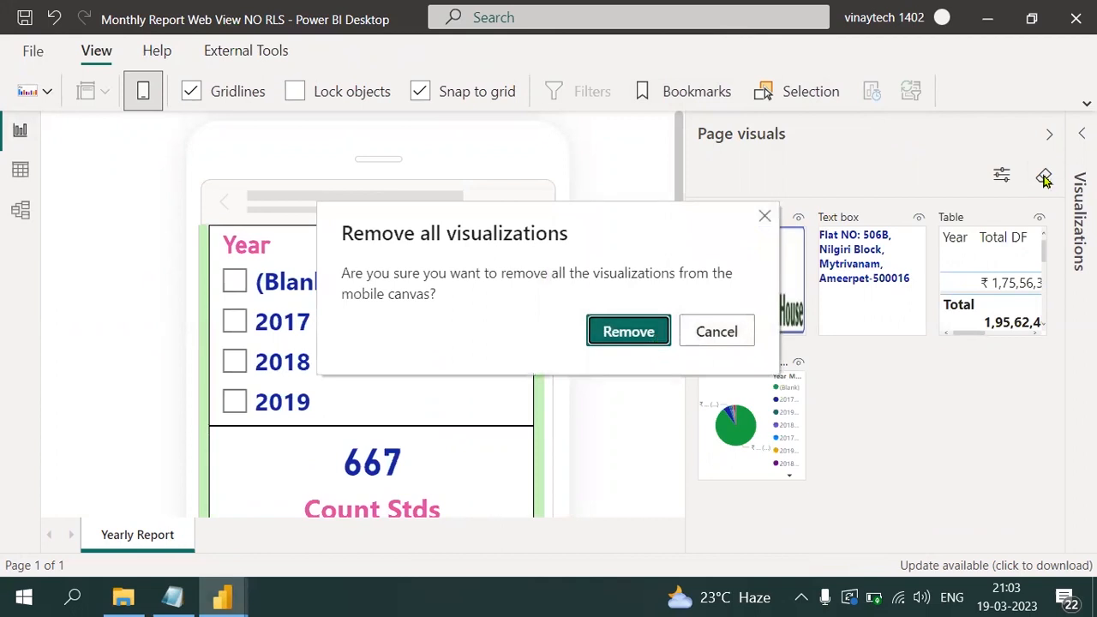
pyautogui.click(636, 335)
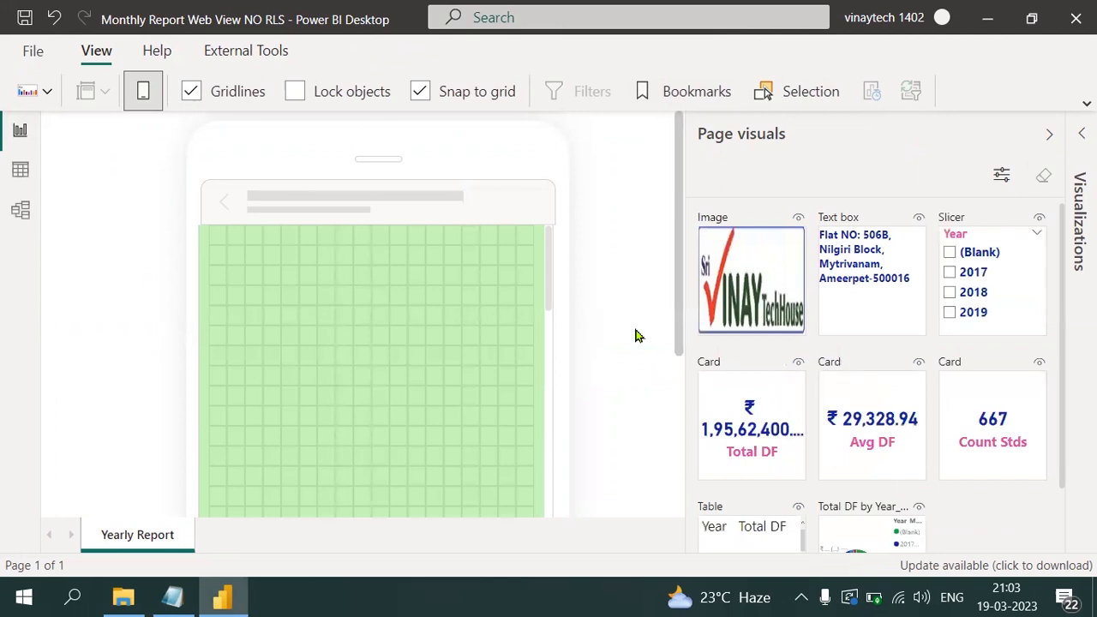
pyautogui.click(147, 96)
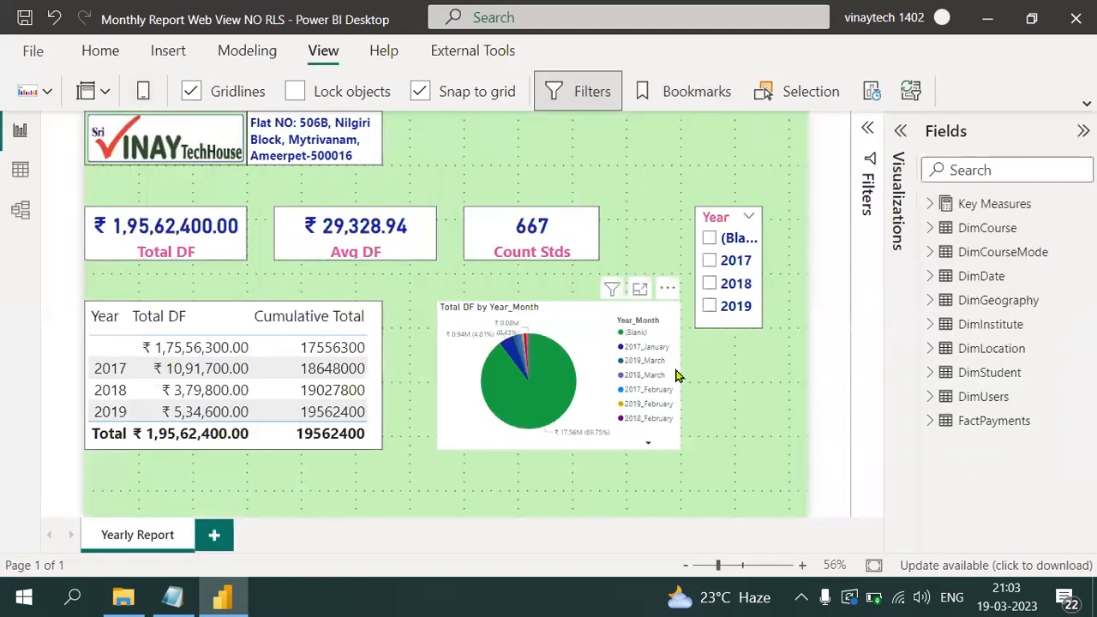
# - Delete the "User Conneted Data Role" security role with its table filters and save the roles
pyautogui.click(267, 53)
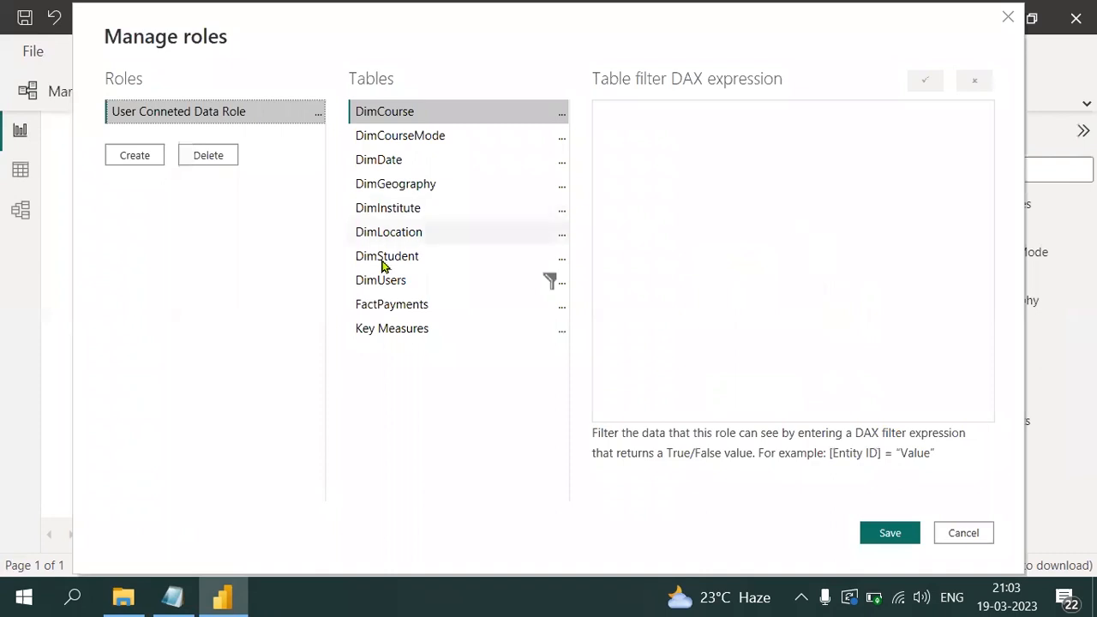
pyautogui.click(209, 156)
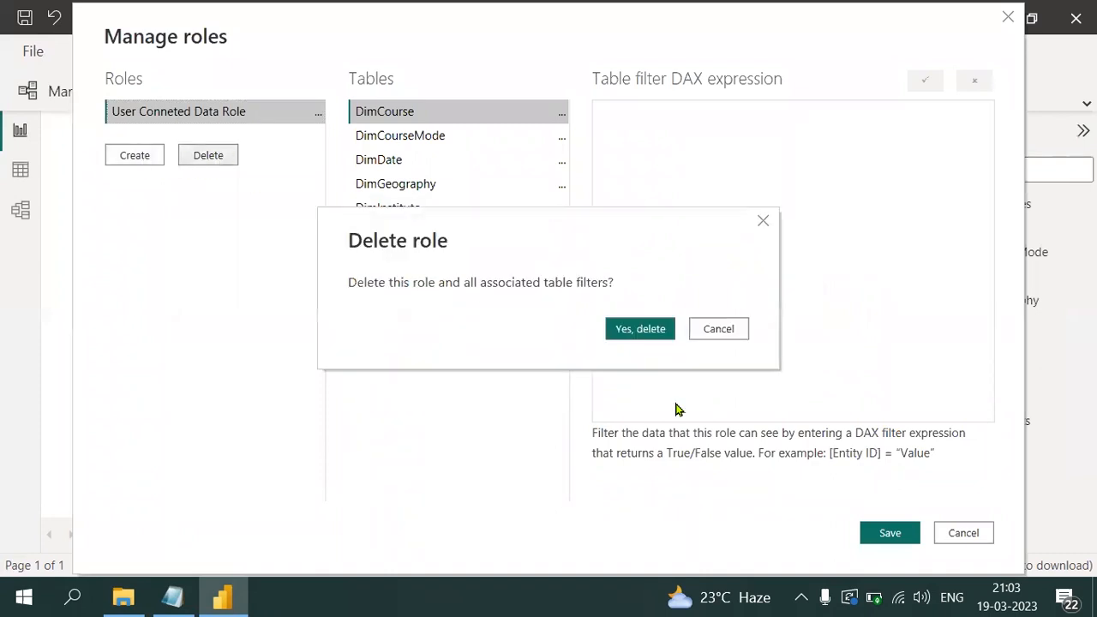
pyautogui.click(643, 327)
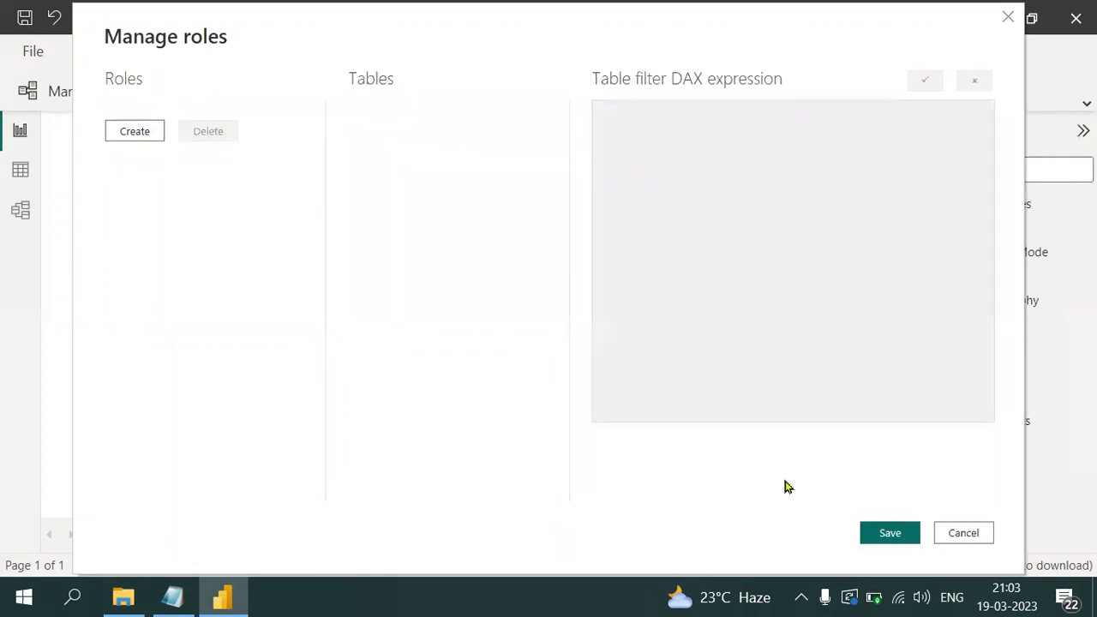
pyautogui.click(889, 532)
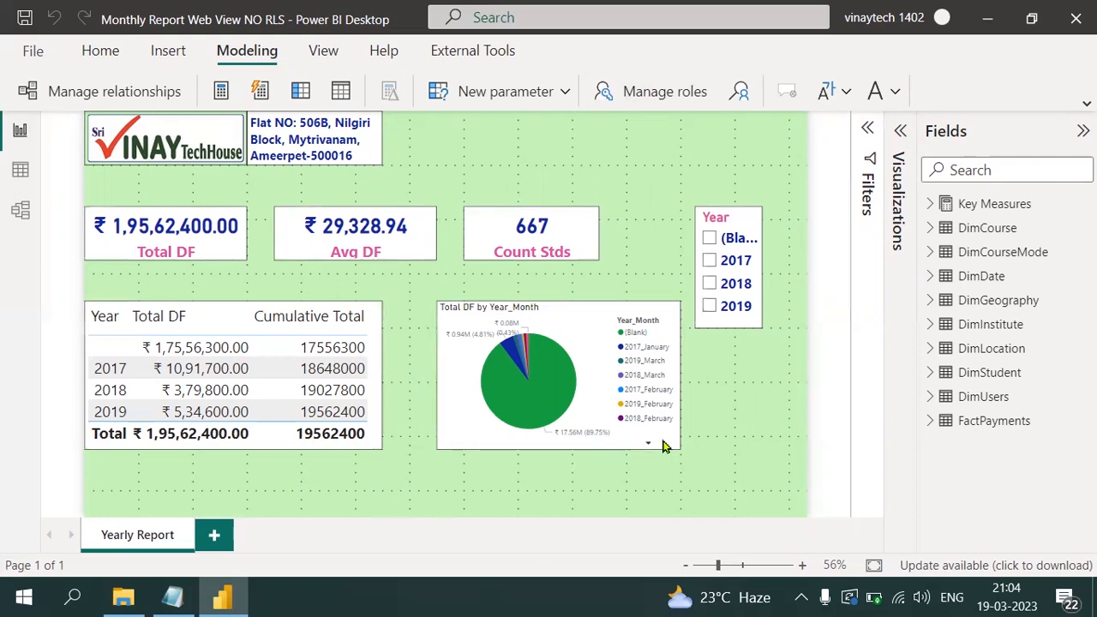
# - Replace the Year slicer's field with Monthname from DimDate and widen the slicer to fit the full month names
pyautogui.click(757, 238)
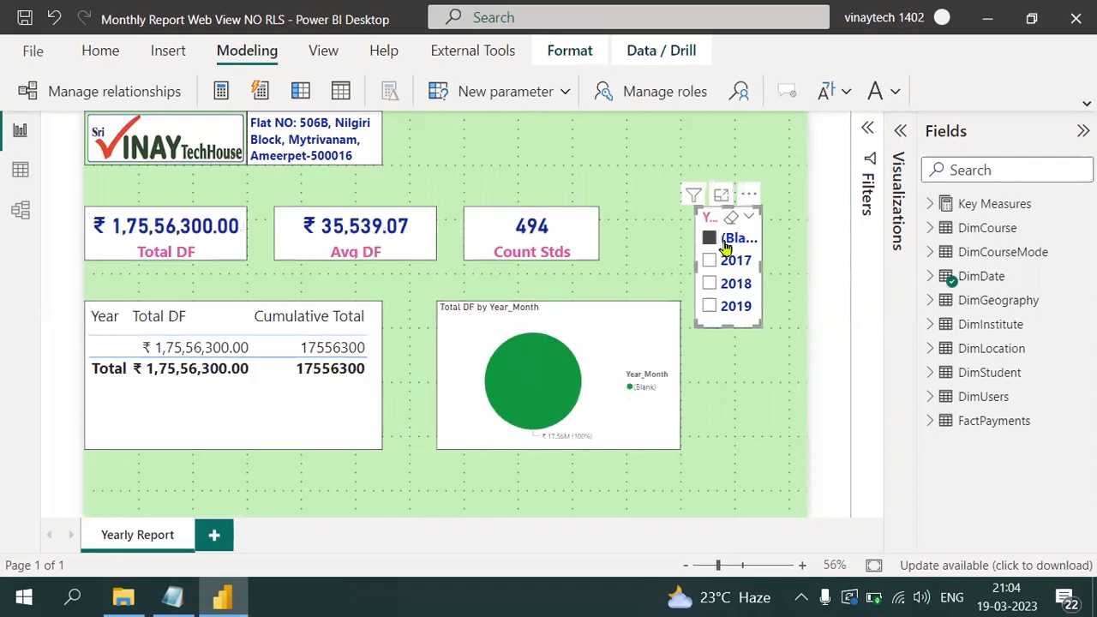
pyautogui.click(896, 144)
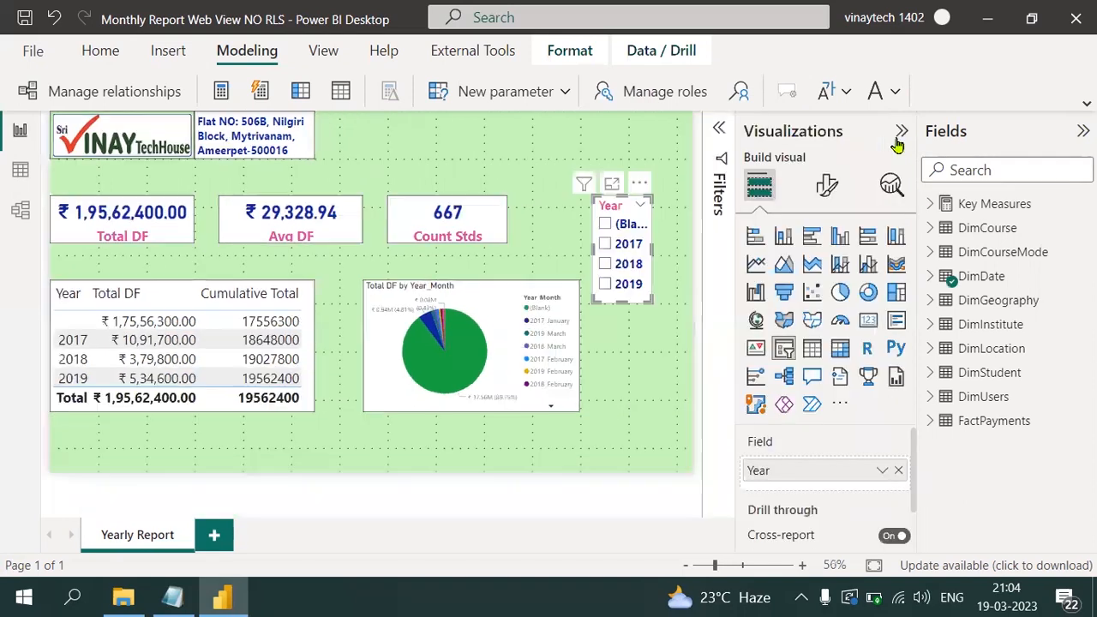
pyautogui.click(898, 471)
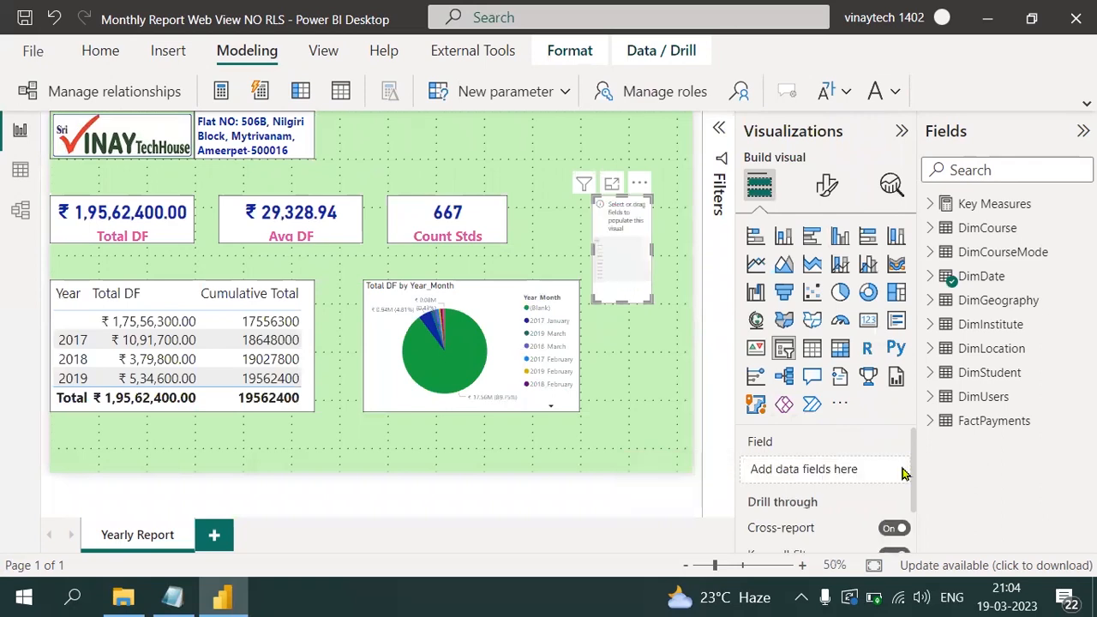
pyautogui.click(937, 274)
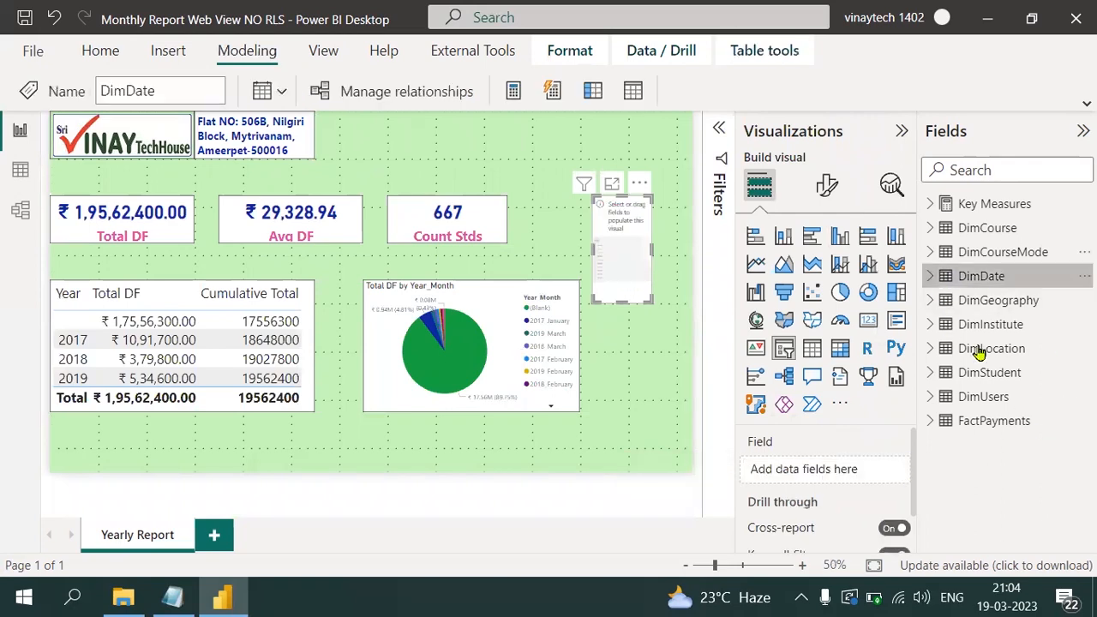
pyautogui.click(930, 277)
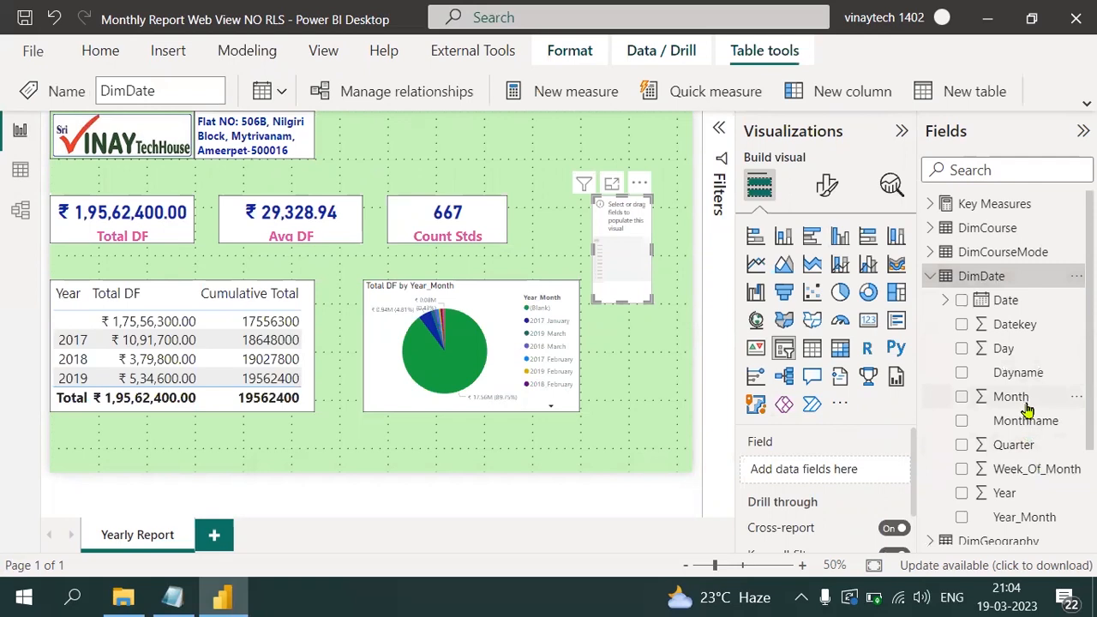
pyautogui.moveTo(1024, 420); pyautogui.dragTo(844, 472)
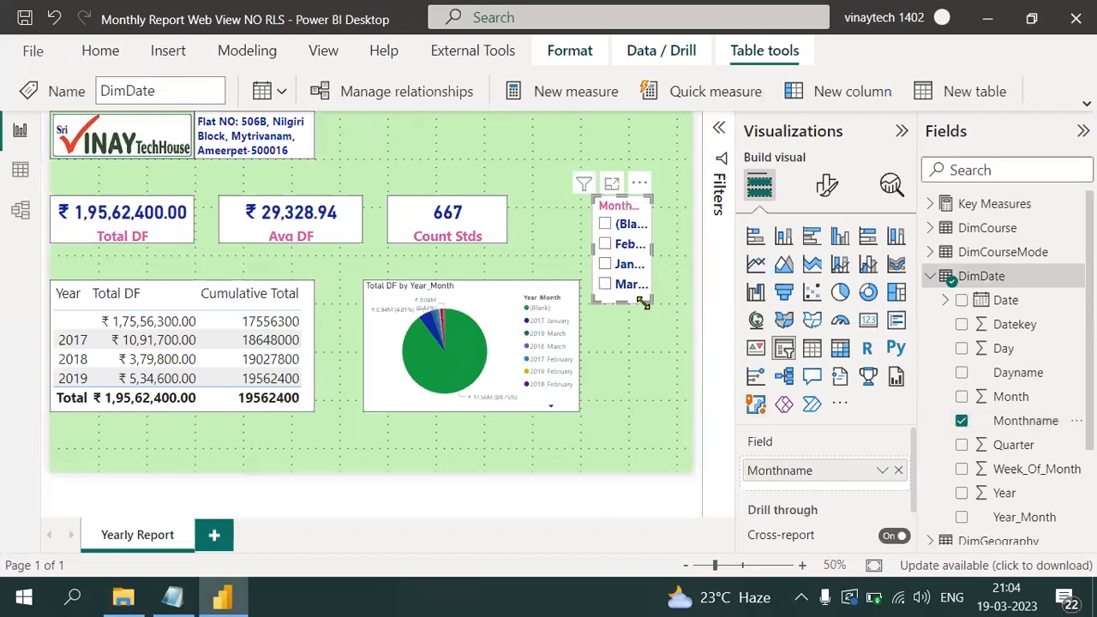
pyautogui.moveTo(643, 302); pyautogui.dragTo(685, 311)
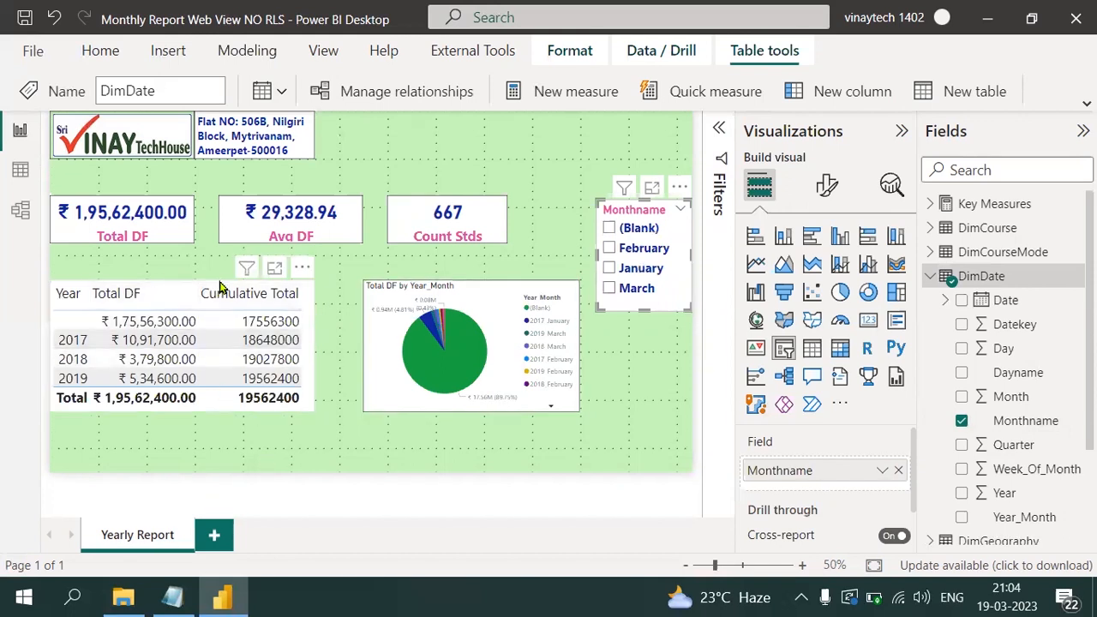
# - Add Monthname to the table visual between Year and Total DF and extend the table downward
pyautogui.click(219, 288)
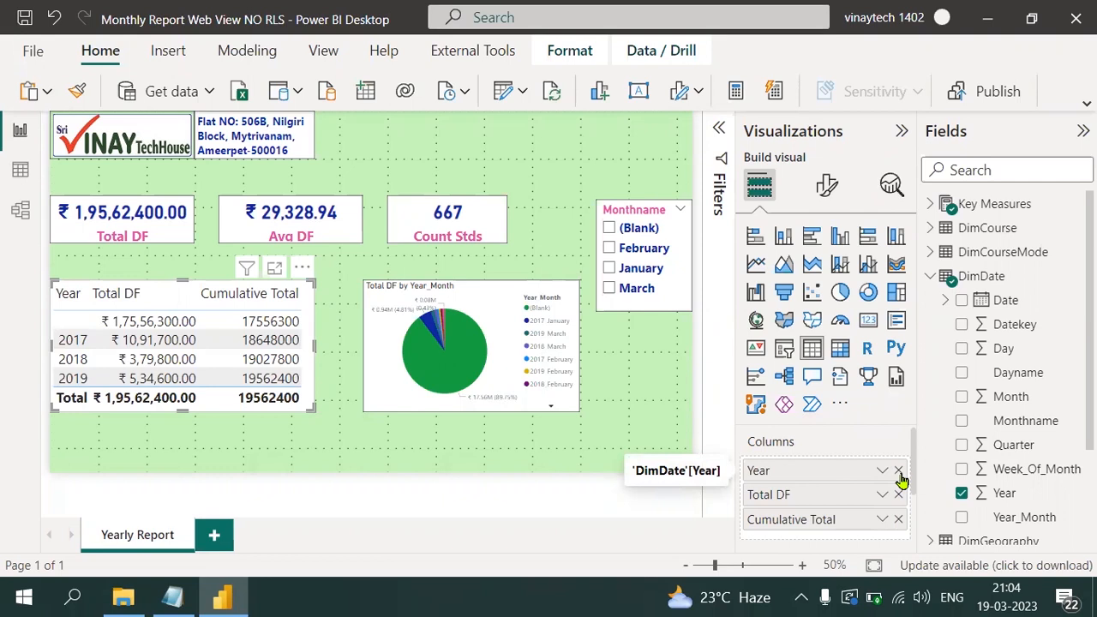
pyautogui.moveTo(1020, 420); pyautogui.dragTo(806, 489)
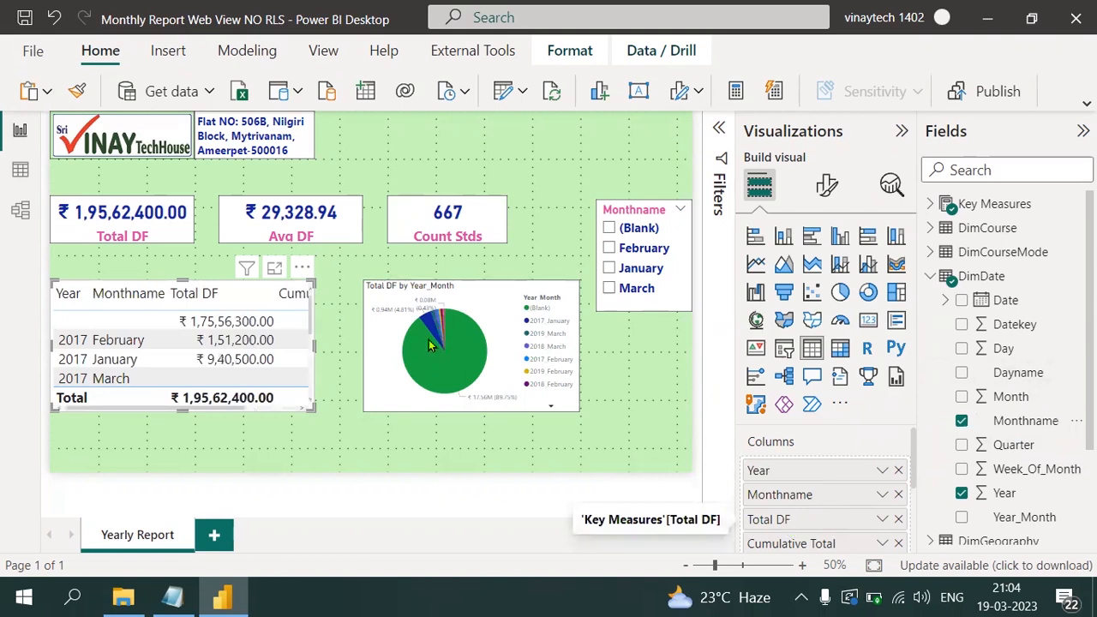
pyautogui.moveTo(181, 410); pyautogui.dragTo(176, 469)
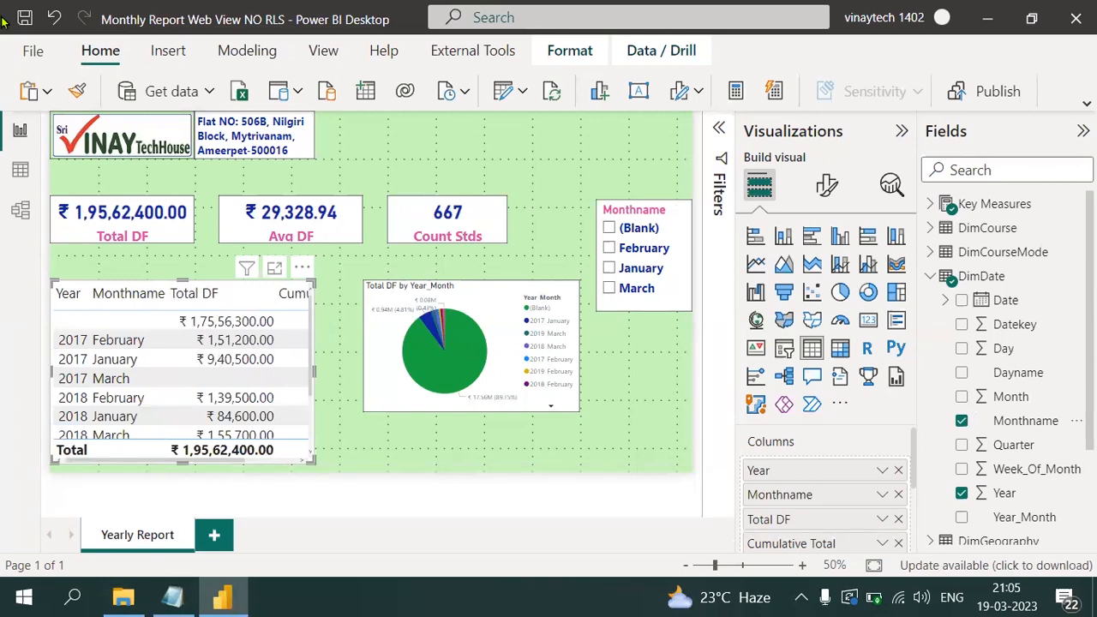
# - Examine the current file's report settings, including the cross-report drillthrough option
pyautogui.click(32, 53)
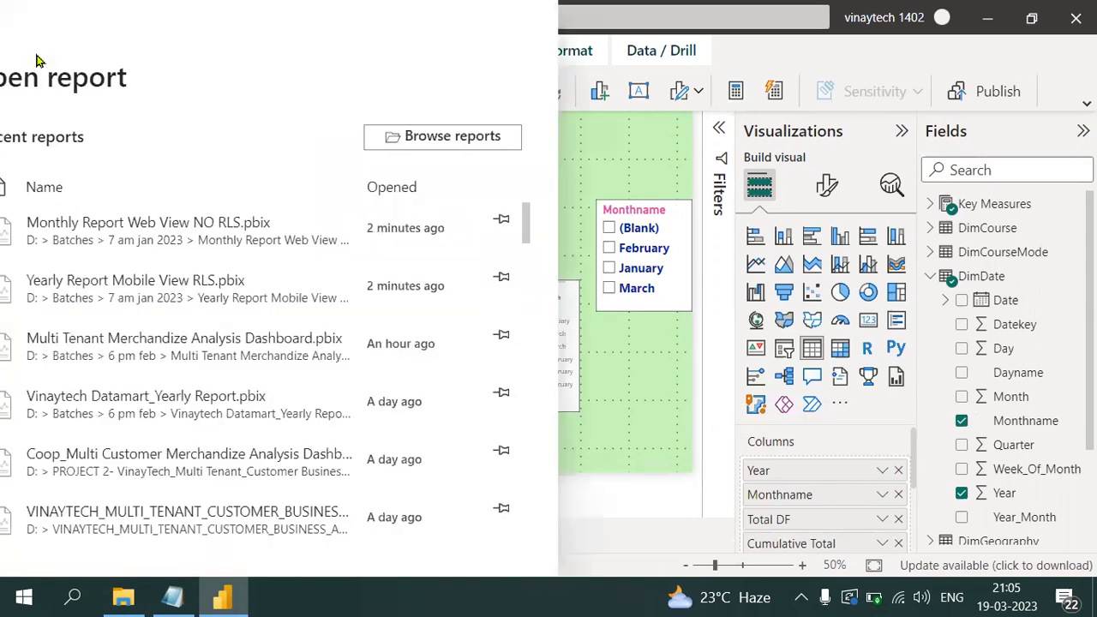
pyautogui.click(91, 371)
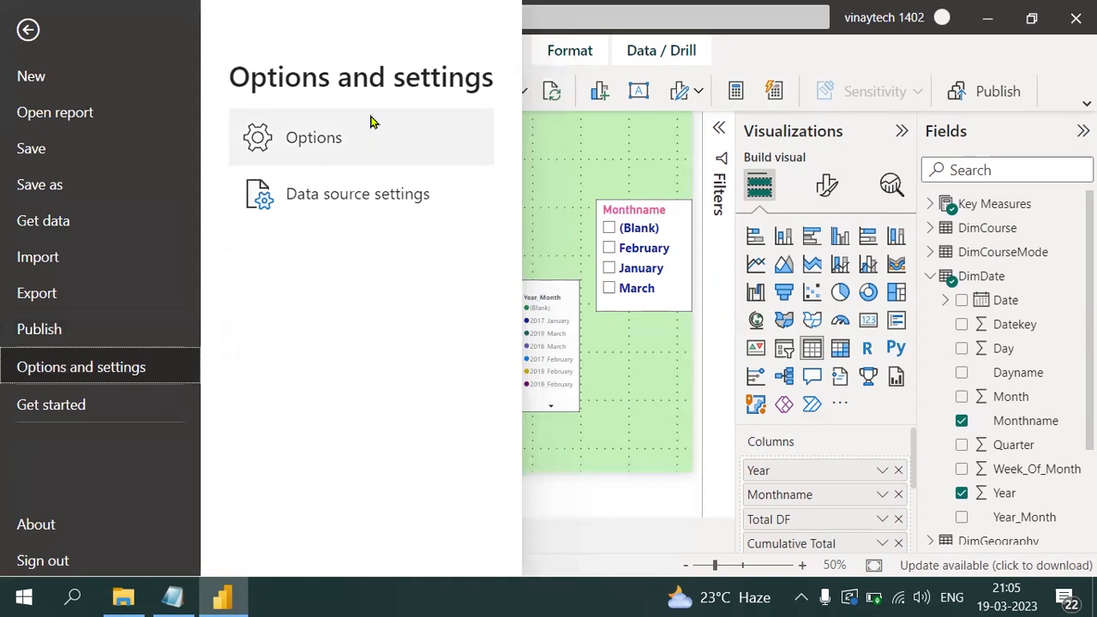
pyautogui.click(352, 154)
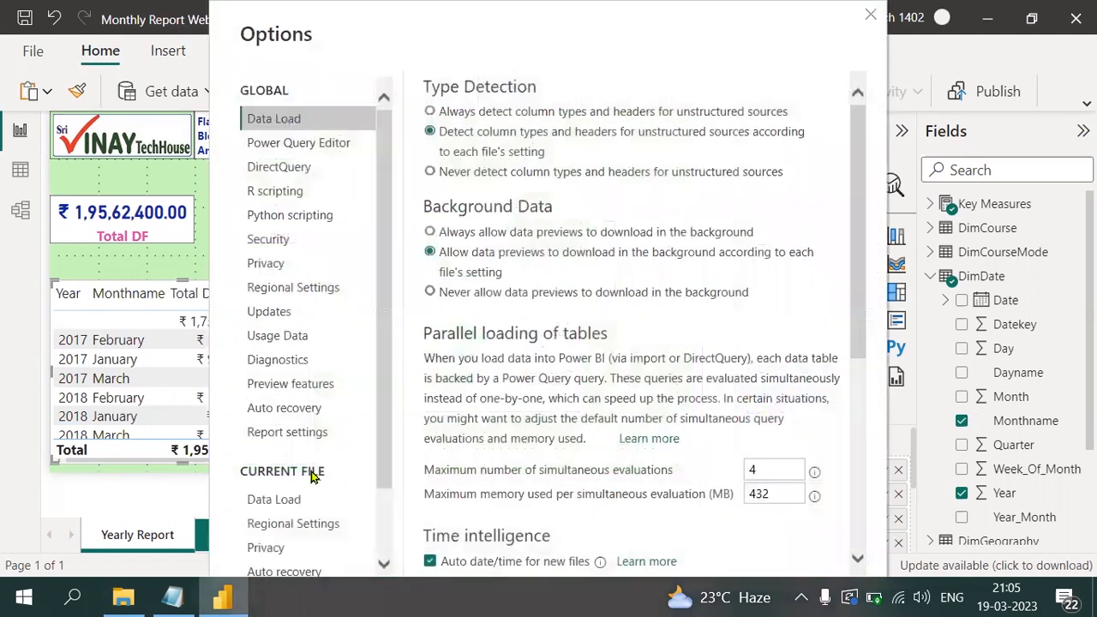
pyautogui.scroll(-2, 377, 524)
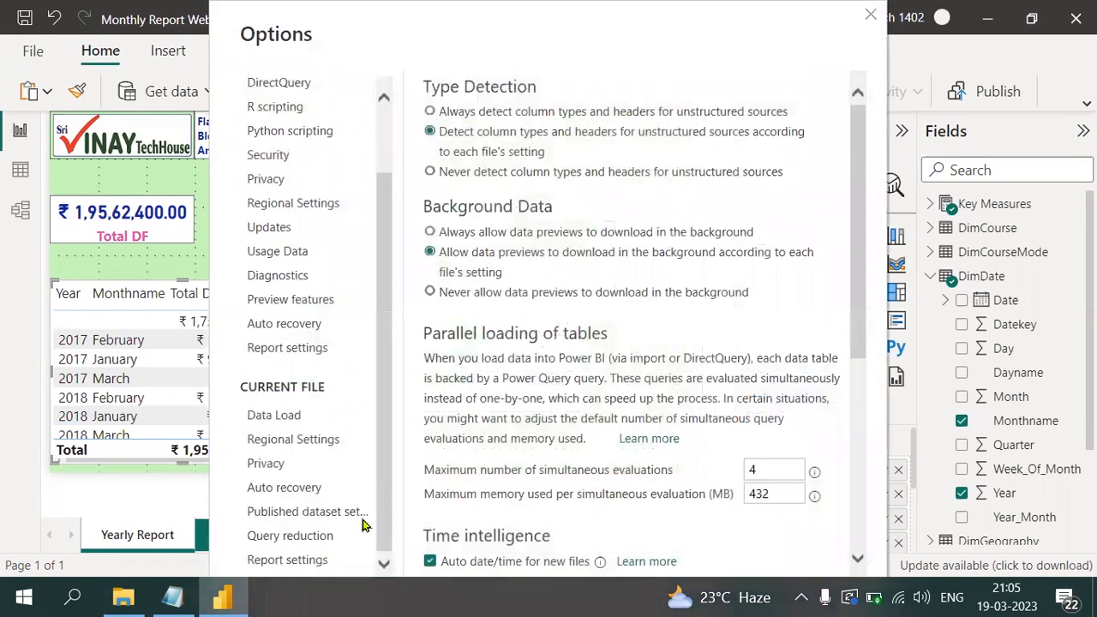
pyautogui.click(310, 559)
pyautogui.scroll(-3, 861, 457)
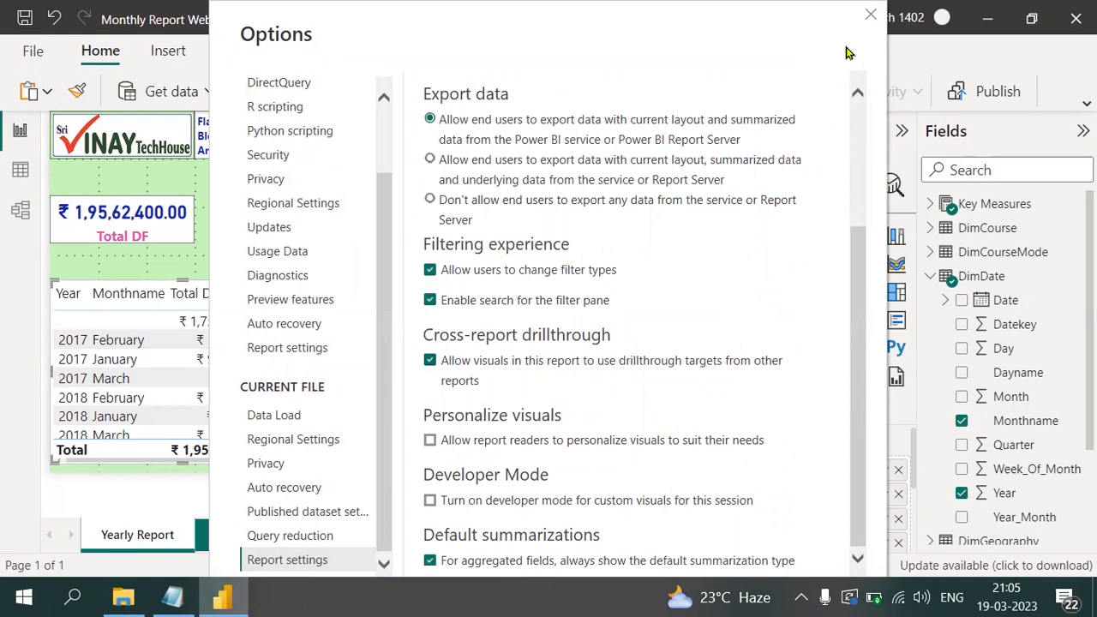
pyautogui.click(871, 16)
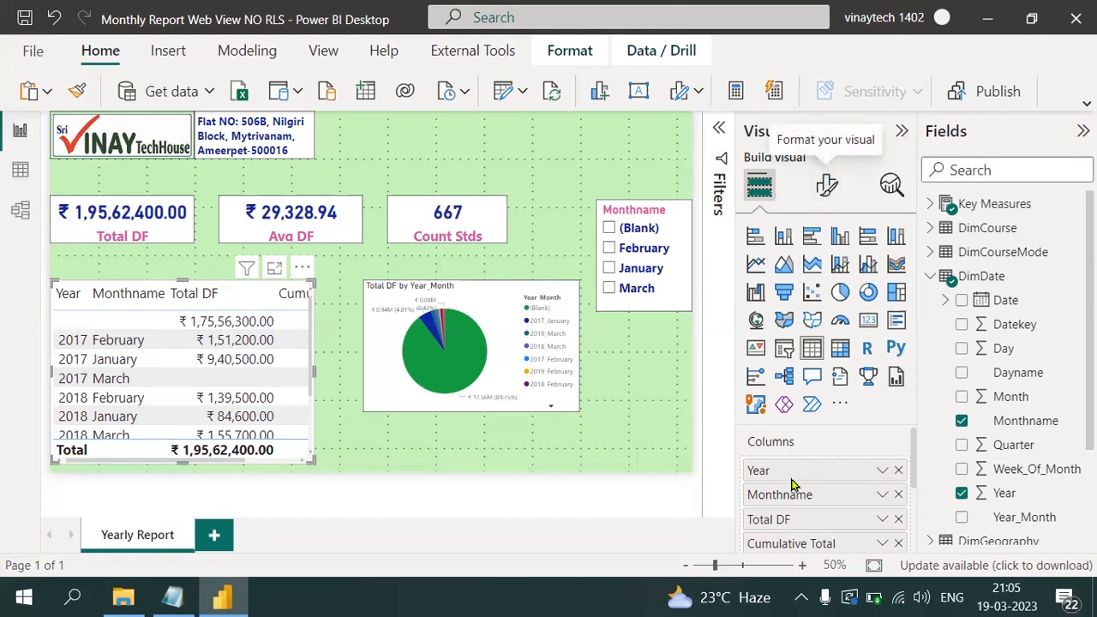
# - Rename the report page "Monthly Report"
pyautogui.doubleClick(147, 538)
pyautogui.press('Home')
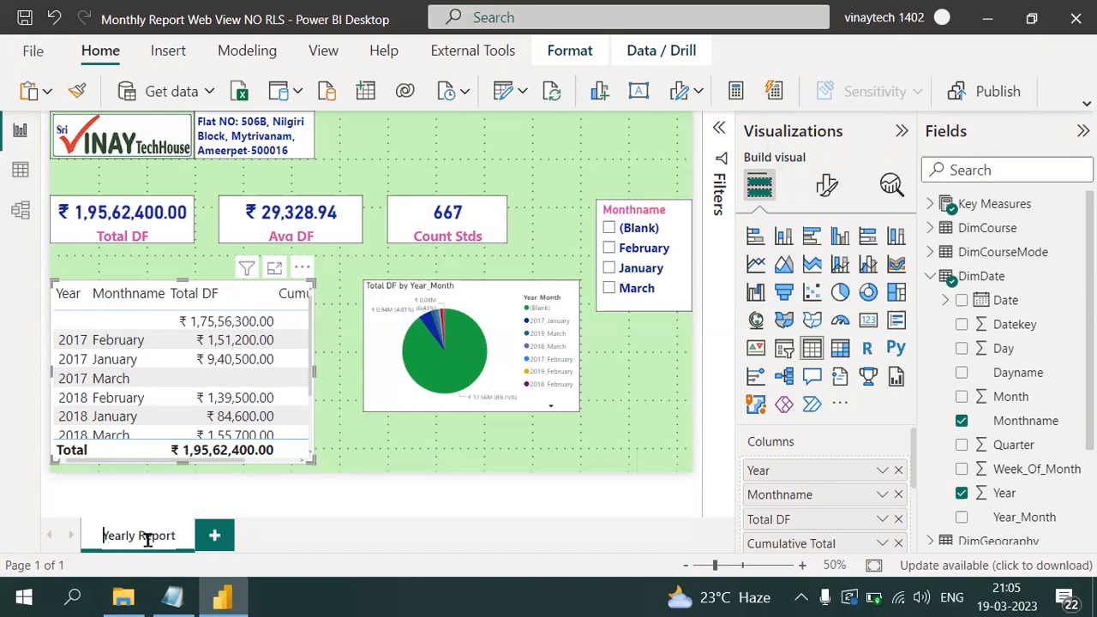
pyautogui.write('MonthlyYearl')
pyautogui.press('Return')
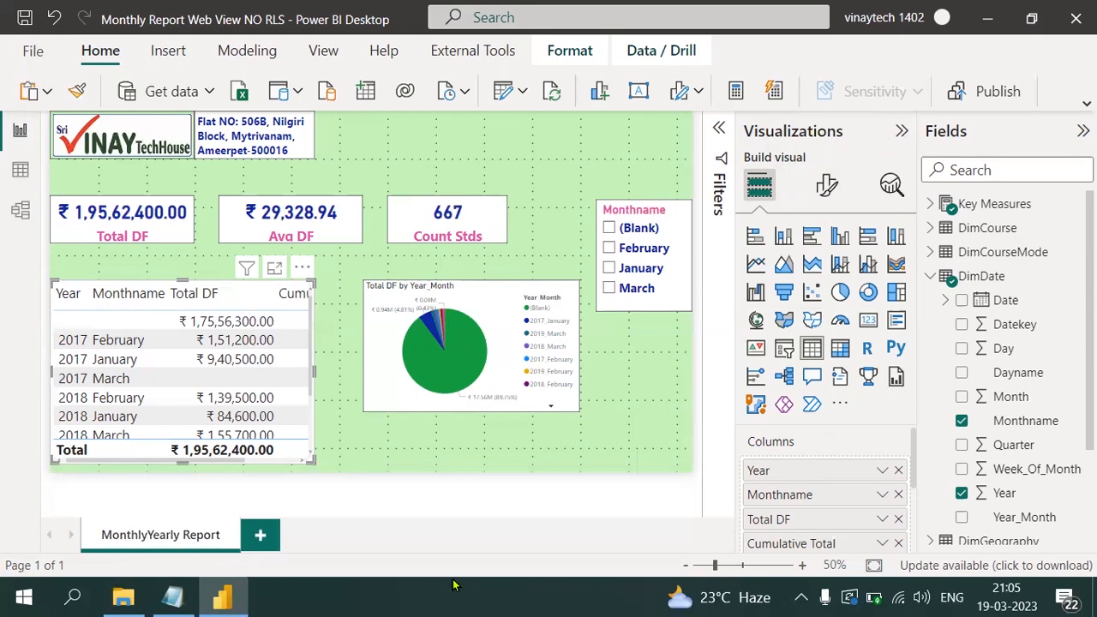
pyautogui.doubleClick(181, 536)
pyautogui.click(179, 531)
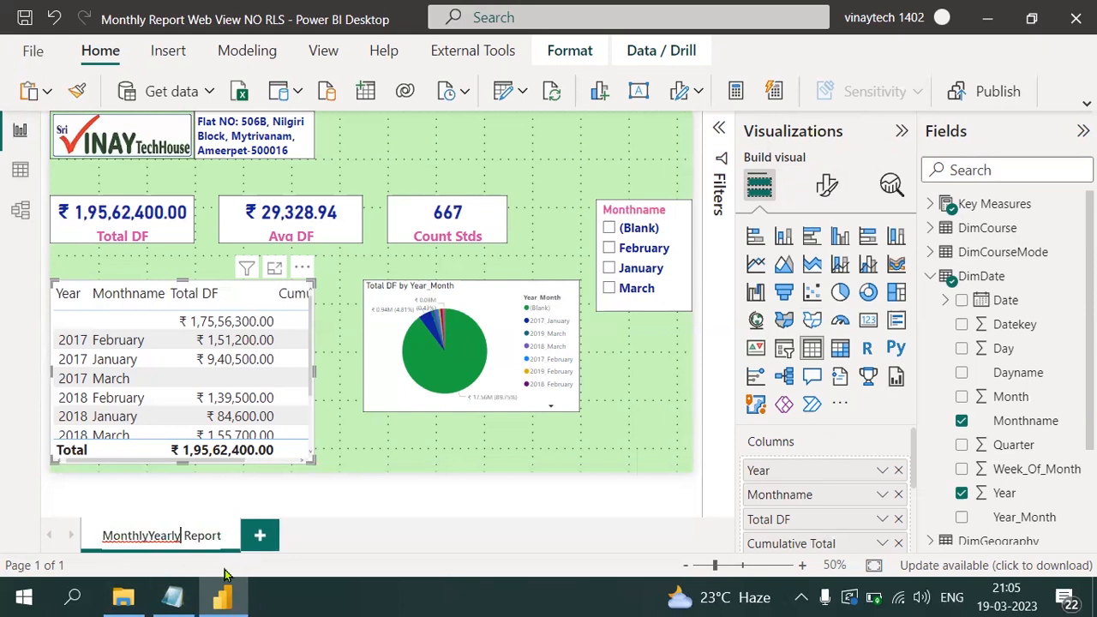
pyautogui.press('BackSpace')
pyautogui.press('BackSpace')
pyautogui.press('BackSpace')
pyautogui.press('BackSpace')
pyautogui.press('BackSpace')
pyautogui.press('BackSpace')
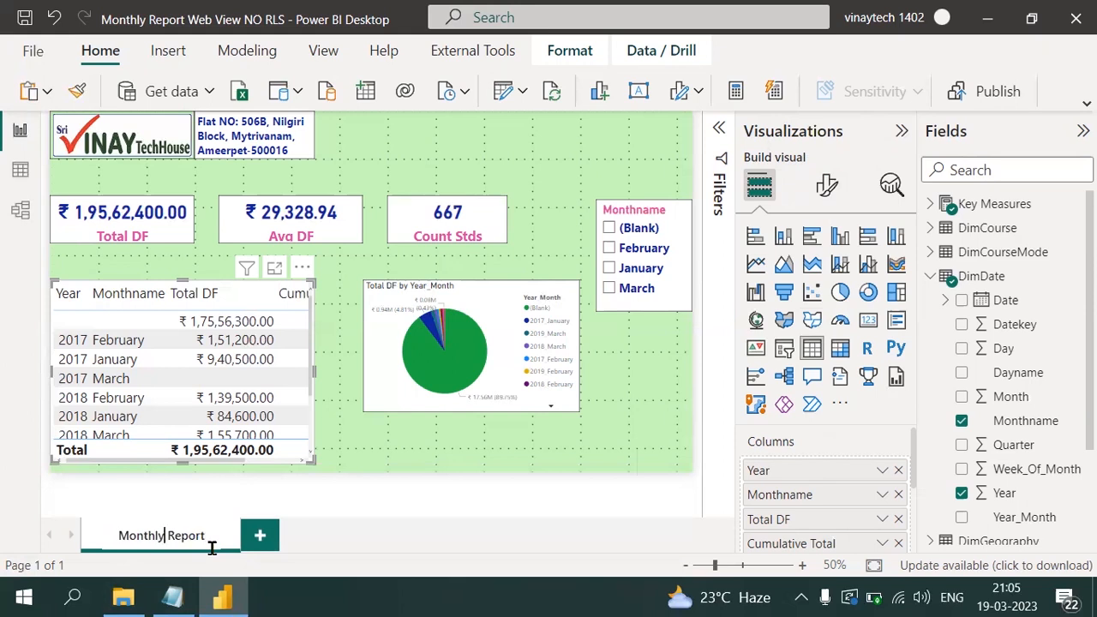
pyautogui.click(367, 547)
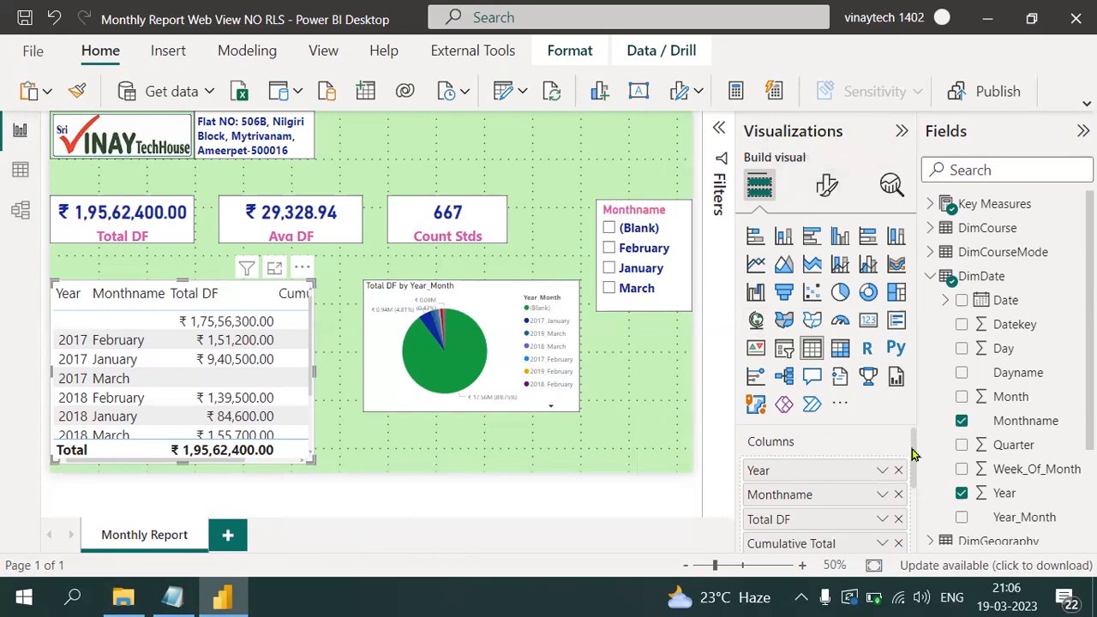
# - Add Year from DimDate as a drill-through field and allow drill through when it is used as category
pyautogui.scroll(-5, 912, 459)
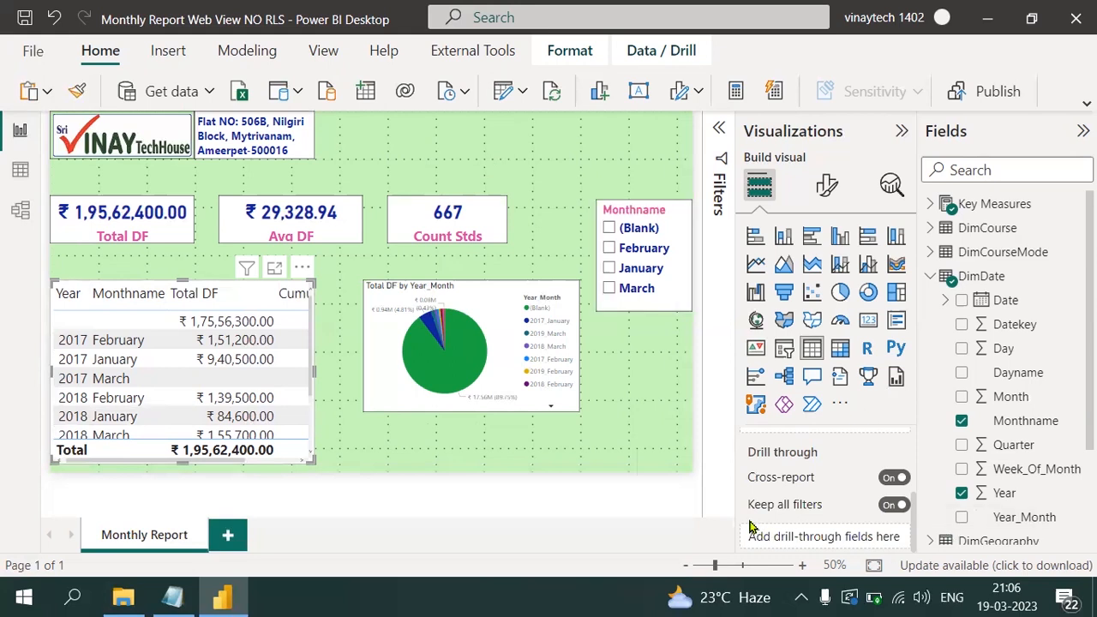
pyautogui.moveTo(1004, 496); pyautogui.dragTo(829, 538)
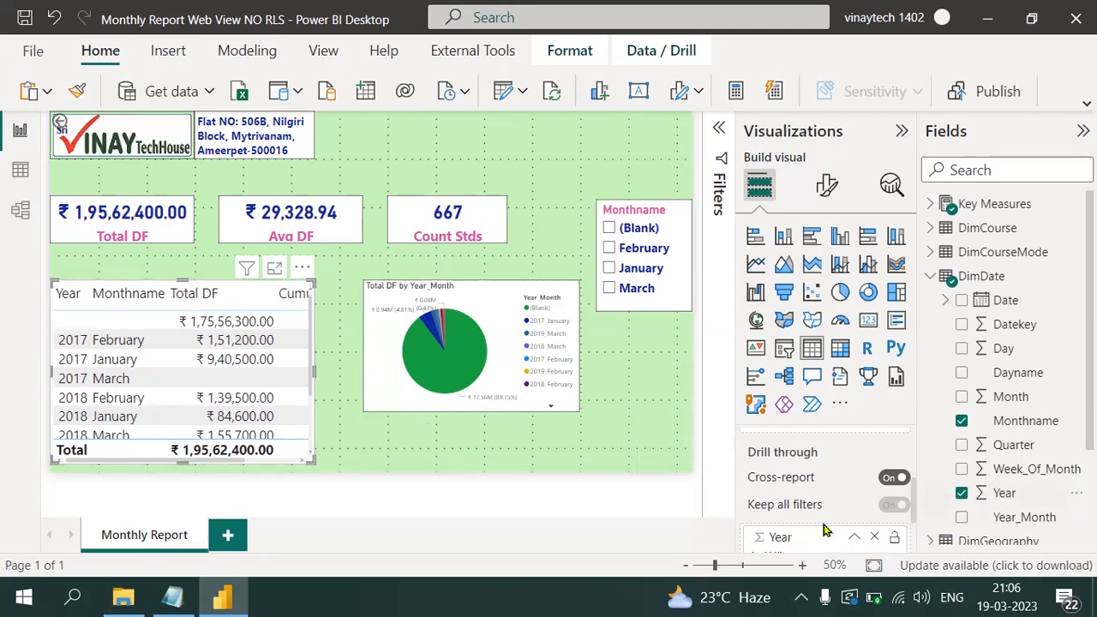
pyautogui.moveTo(913, 492); pyautogui.dragTo(913, 529)
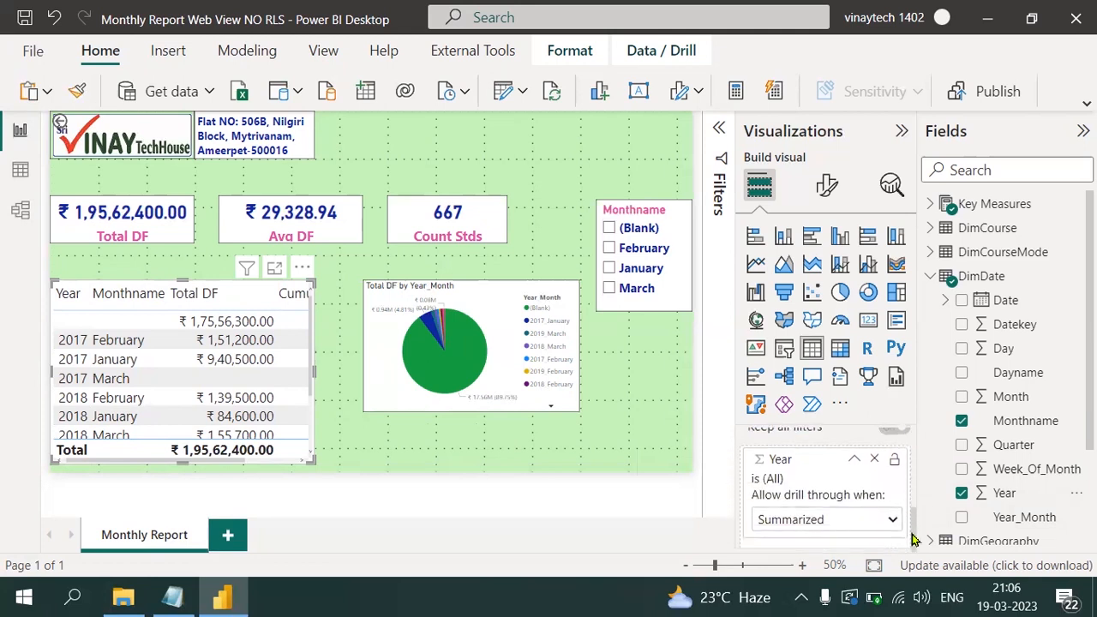
pyautogui.click(824, 520)
pyautogui.click(821, 561)
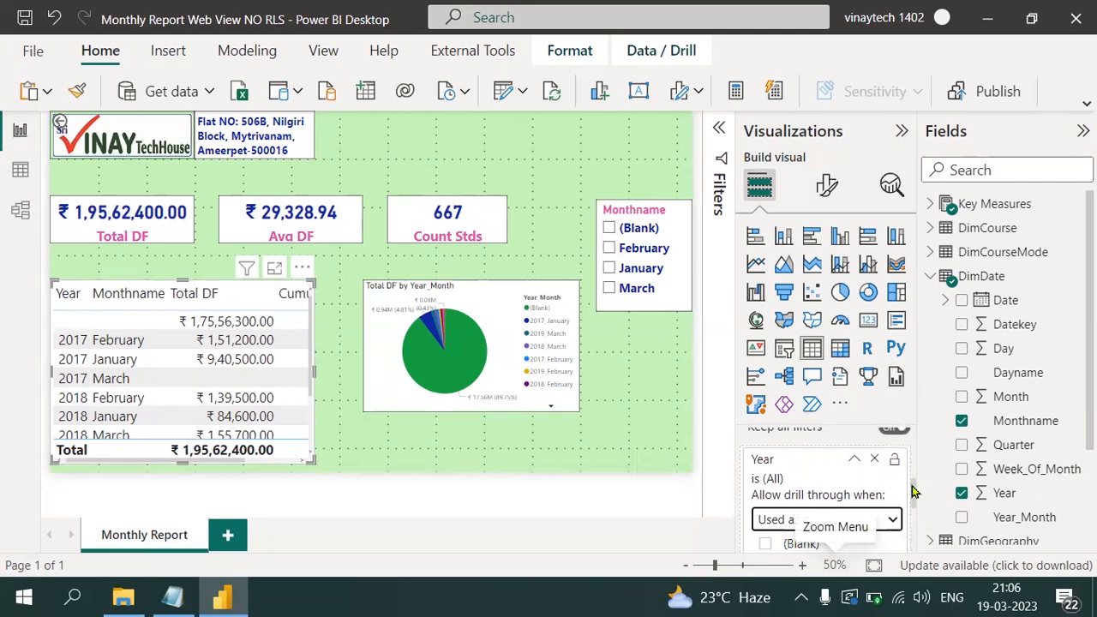
pyautogui.moveTo(913, 485); pyautogui.dragTo(918, 503)
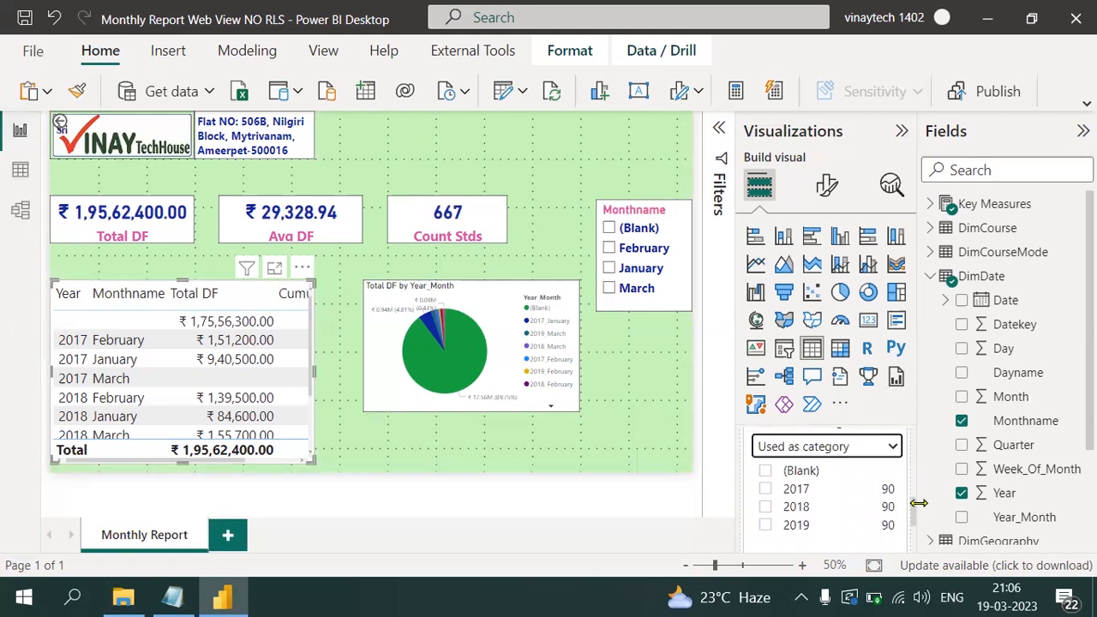
pyautogui.moveTo(918, 503); pyautogui.dragTo(914, 473)
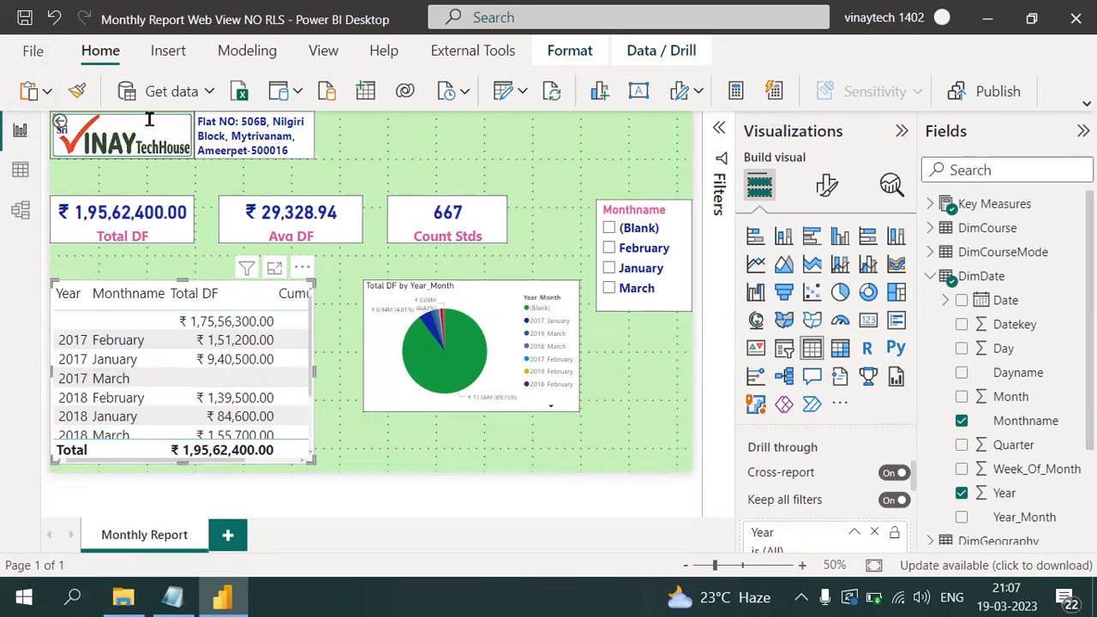
# - Save the Monthly Report Web View NO RLS file
pyautogui.click(33, 50)
pyautogui.click(49, 151)
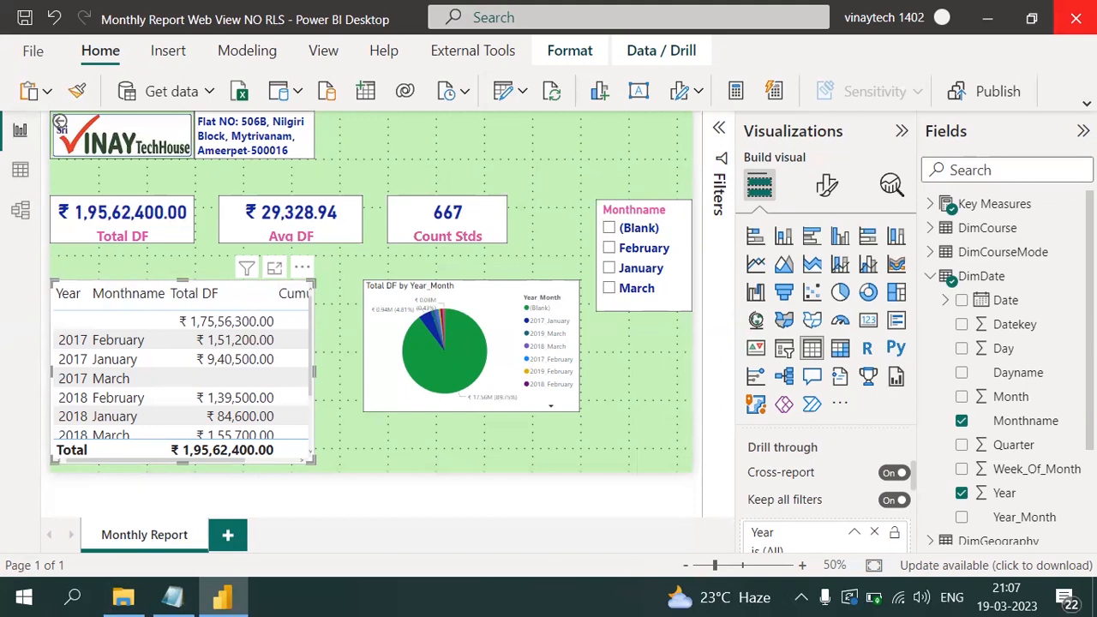
# - Switch to the Notepad design document and add the line "Yearly report-->monthly report travel" below the Bookmarks entry
pyautogui.click(173, 597)
pyautogui.moveTo(222, 597)
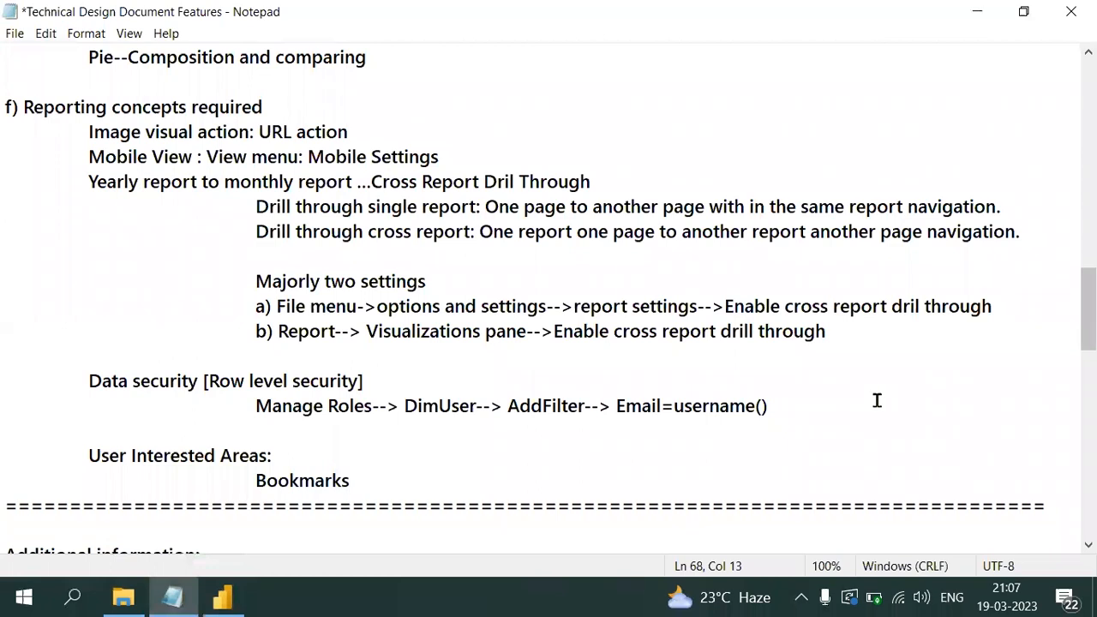
pyautogui.press('Return')
pyautogui.press('Return')
pyautogui.press('Return')
pyautogui.write('Ye')
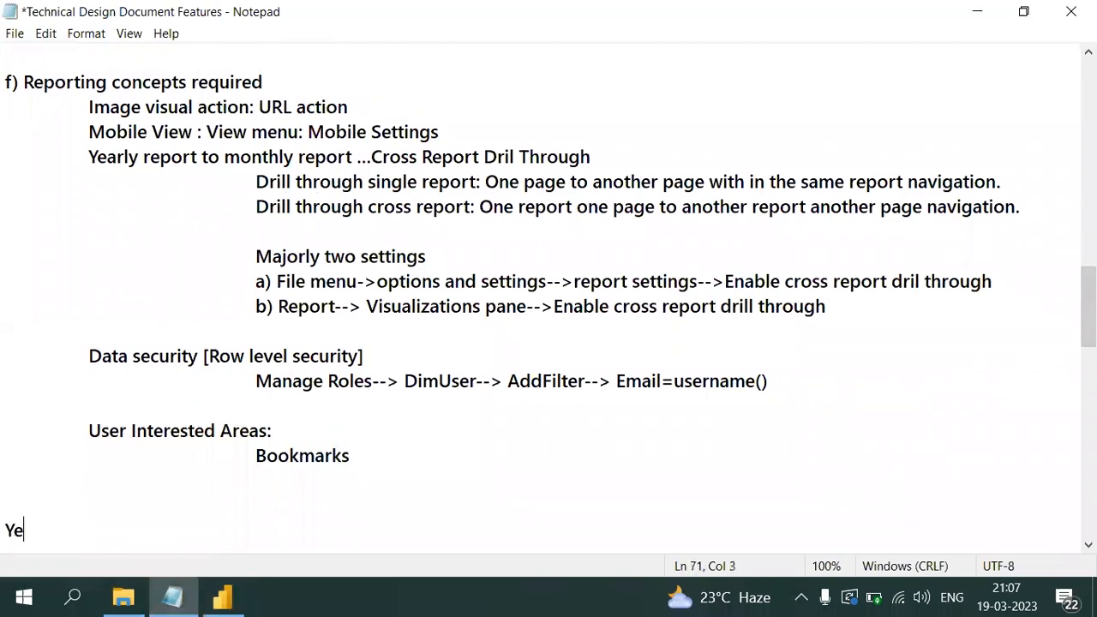
pyautogui.write('arly rep')
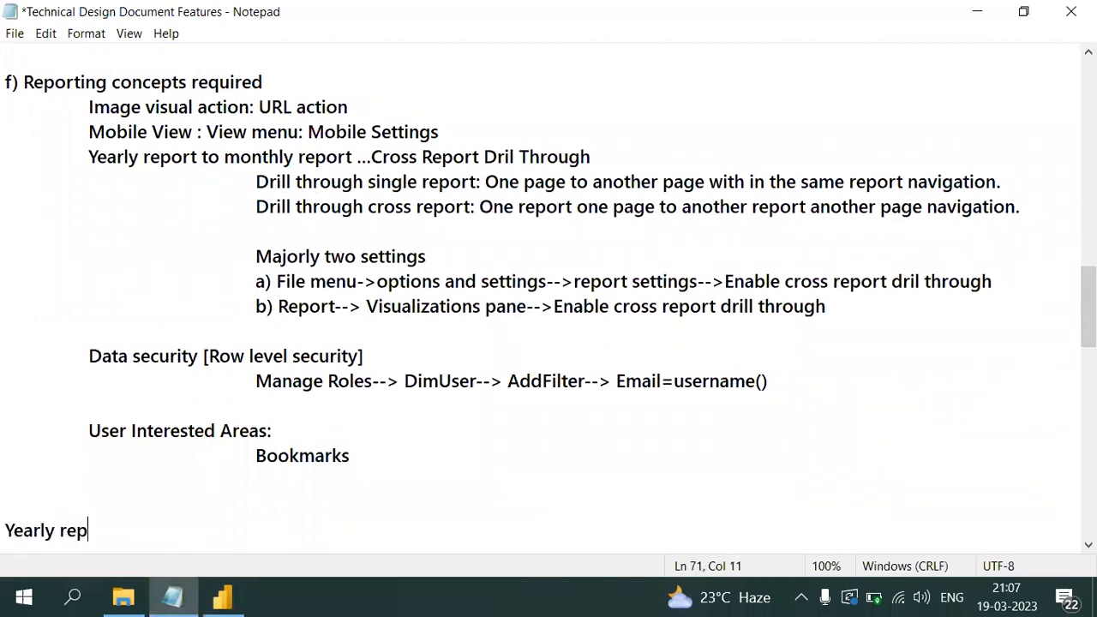
pyautogui.write('ort-->month')
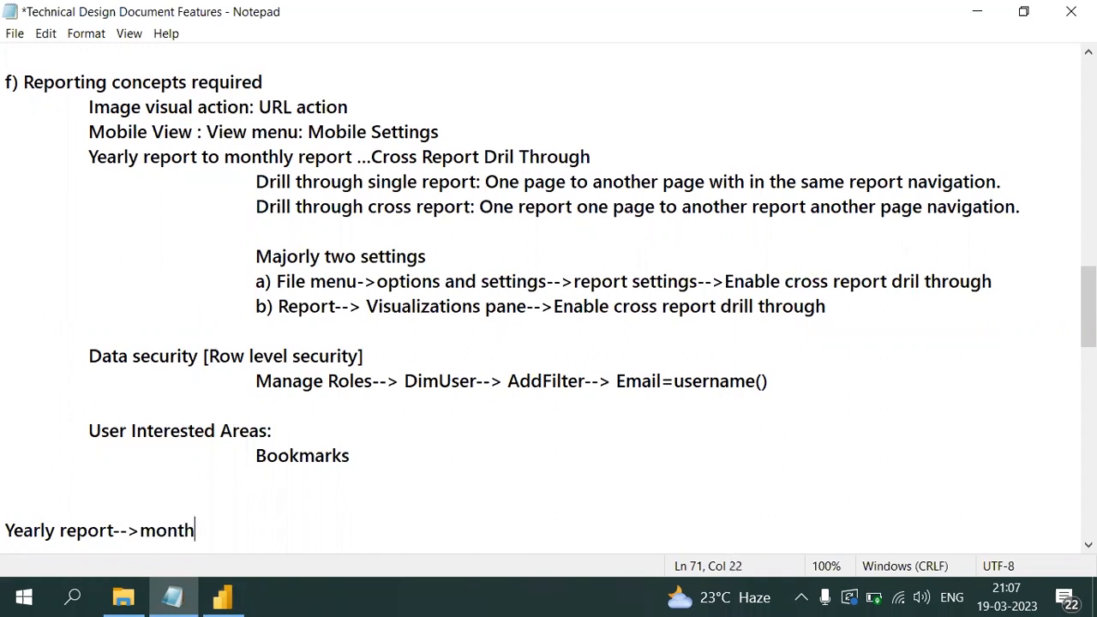
pyautogui.write('ly report travel')
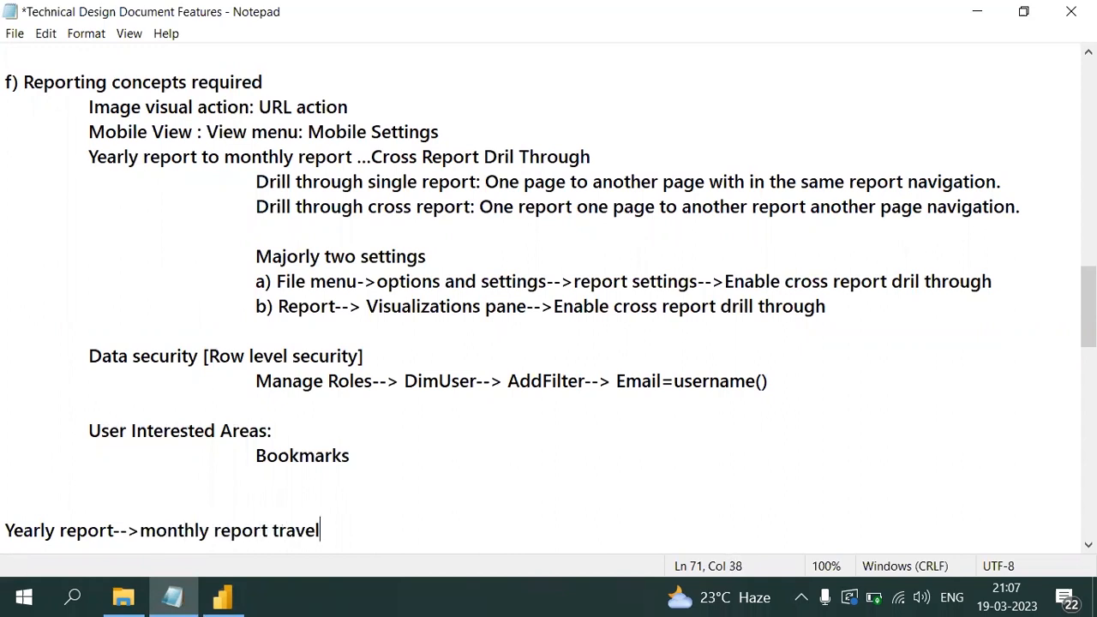
# - Add the lines "Report Data refresh in the cloud" and "Report share in the cloud" below the travel note
pyautogui.press('Return')
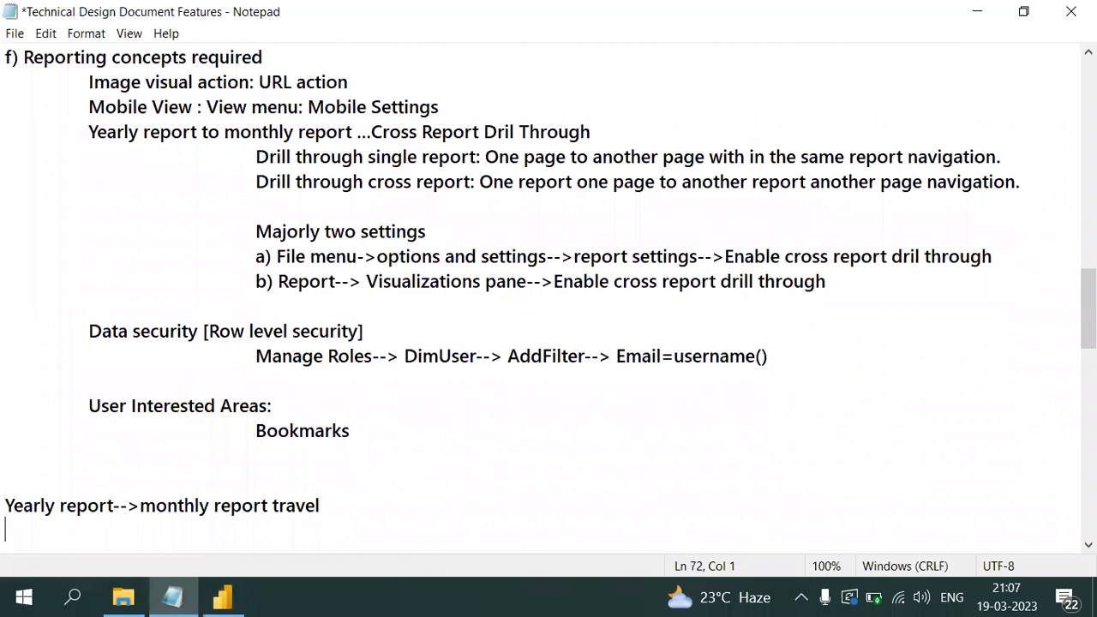
pyautogui.write('Report ')
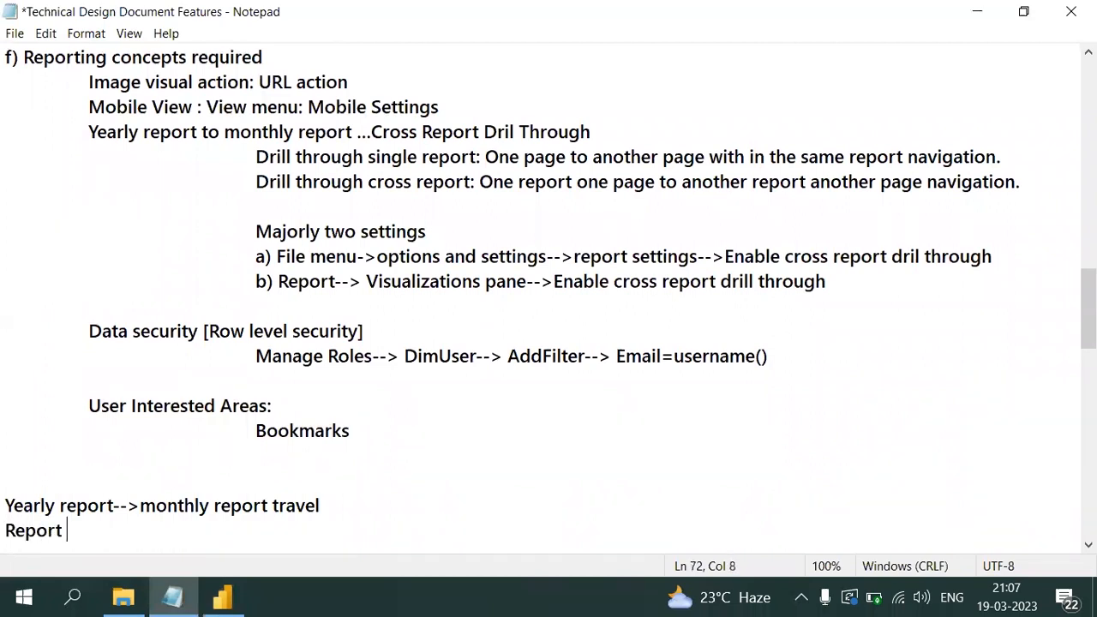
pyautogui.write('Data refresh')
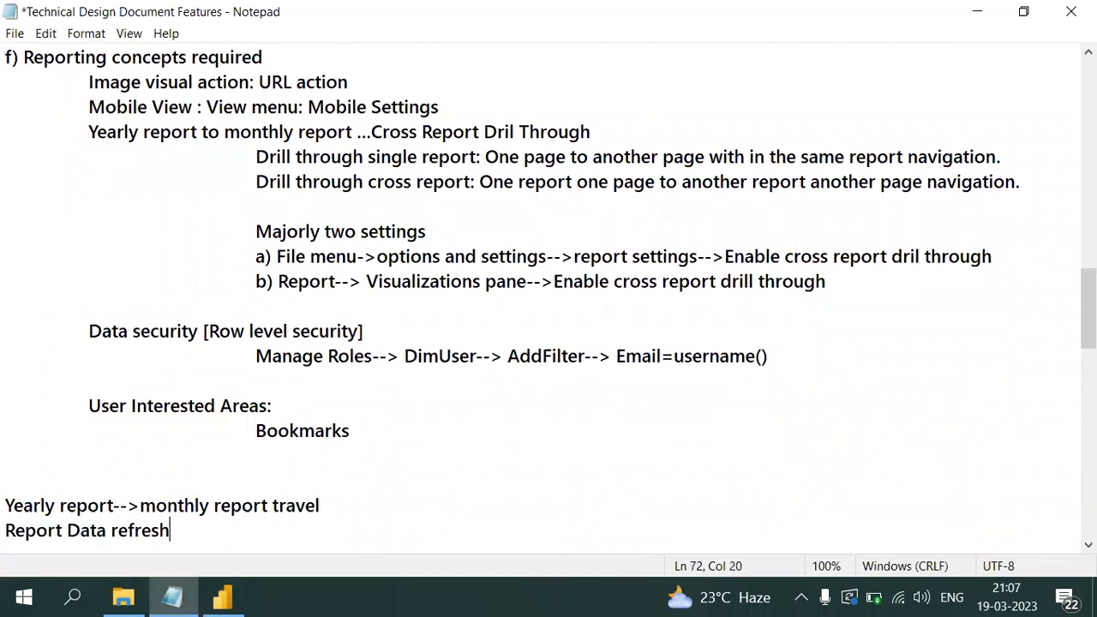
pyautogui.write(' in the cloud')
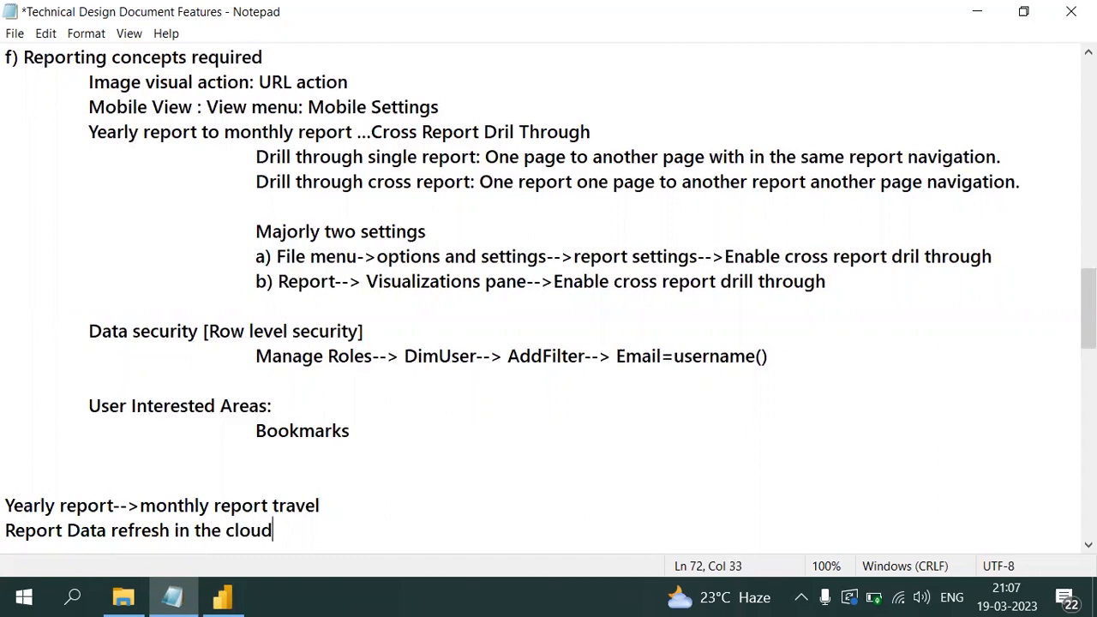
pyautogui.press('Return')
pyautogui.write('Repor')
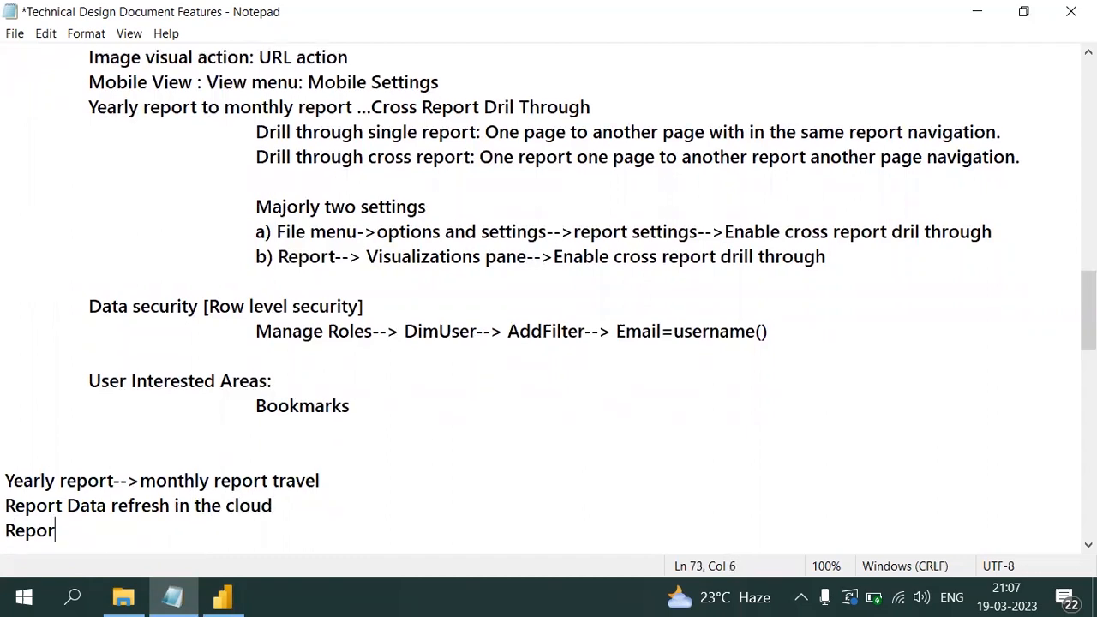
pyautogui.write('t share in the cloud')
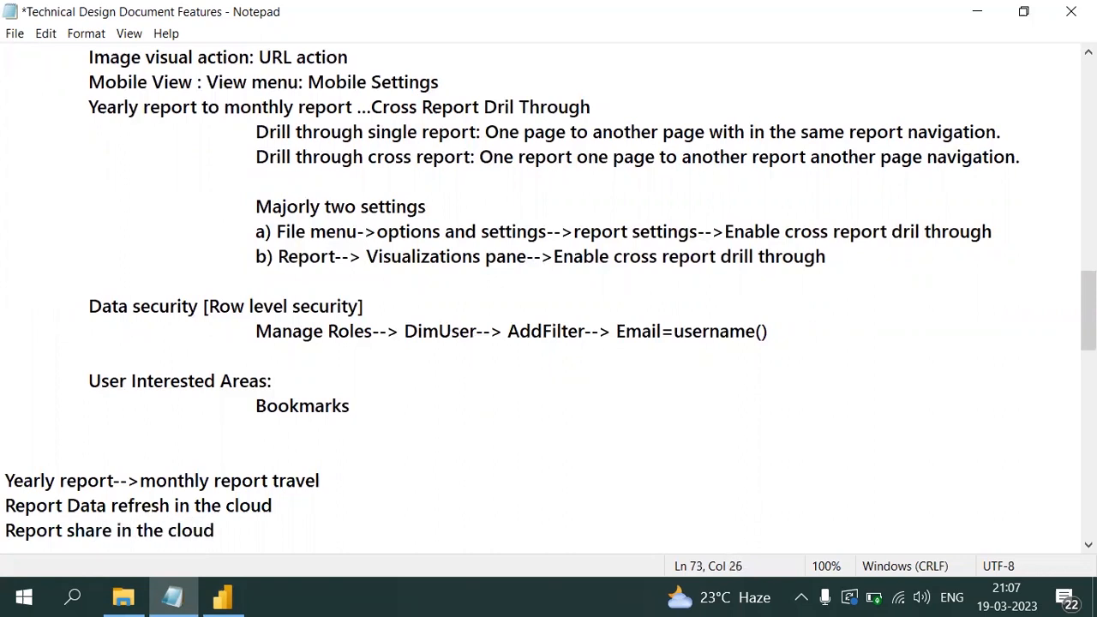
# - Append ": Scheduled at 5 am" to the data refresh line and "--Scheduled at 6 am" to the report share line
pyautogui.click(617, 499)
pyautogui.write(': Scheduled')
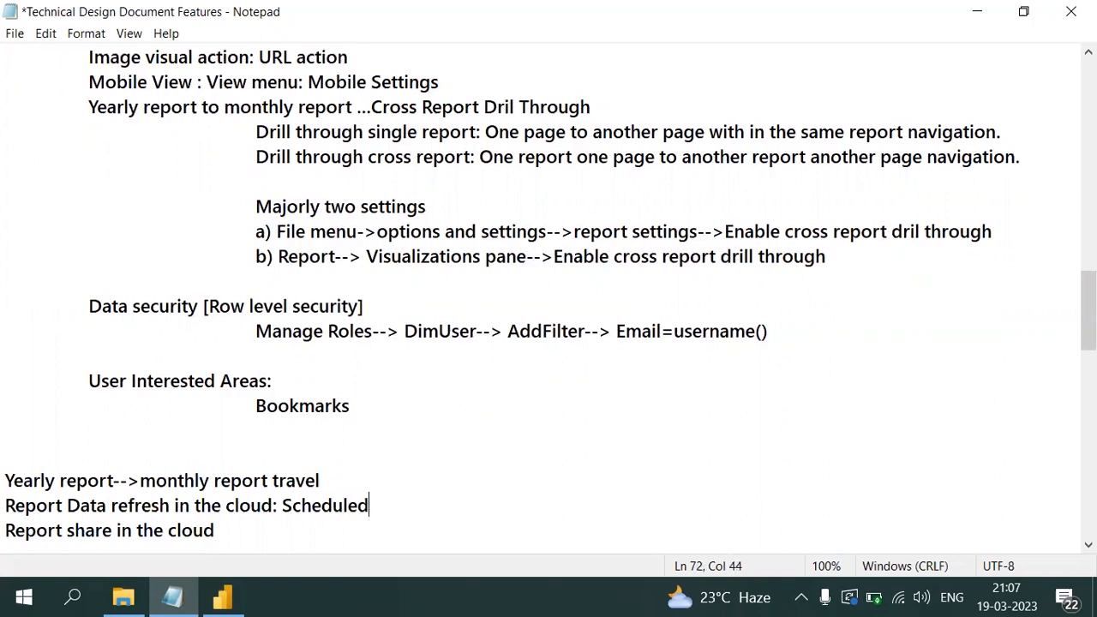
pyautogui.write(' at 5 am')
pyautogui.press('Down')
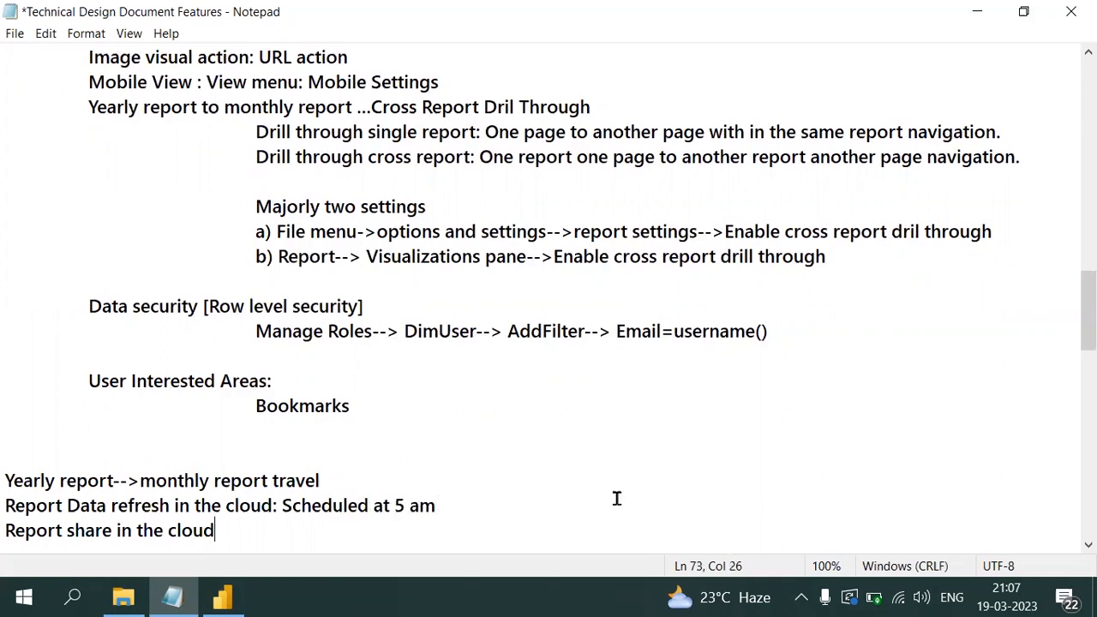
pyautogui.write('--Scheduled at 6 am')
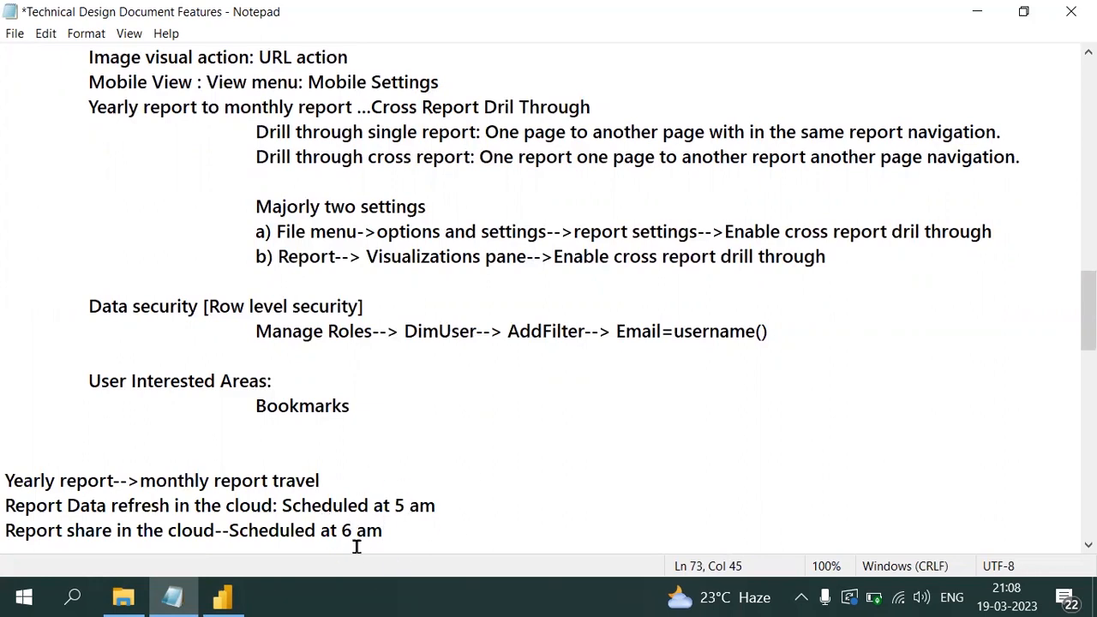
# - Close the design document with its changes saved and close the monthly report in Power BI Desktop
pyautogui.click(1071, 11)
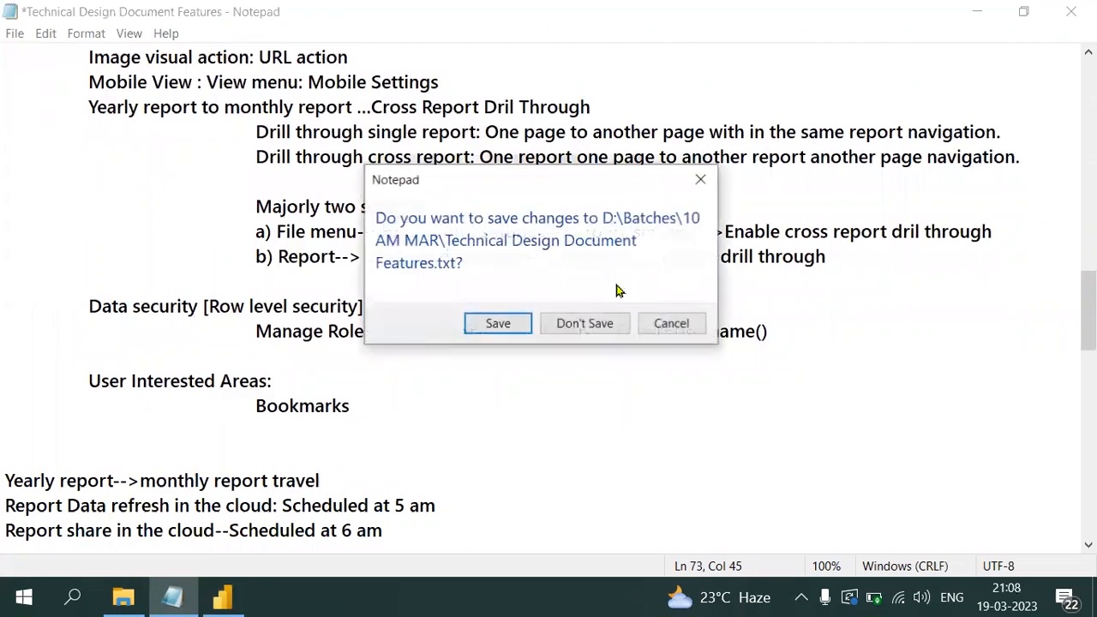
pyautogui.click(501, 323)
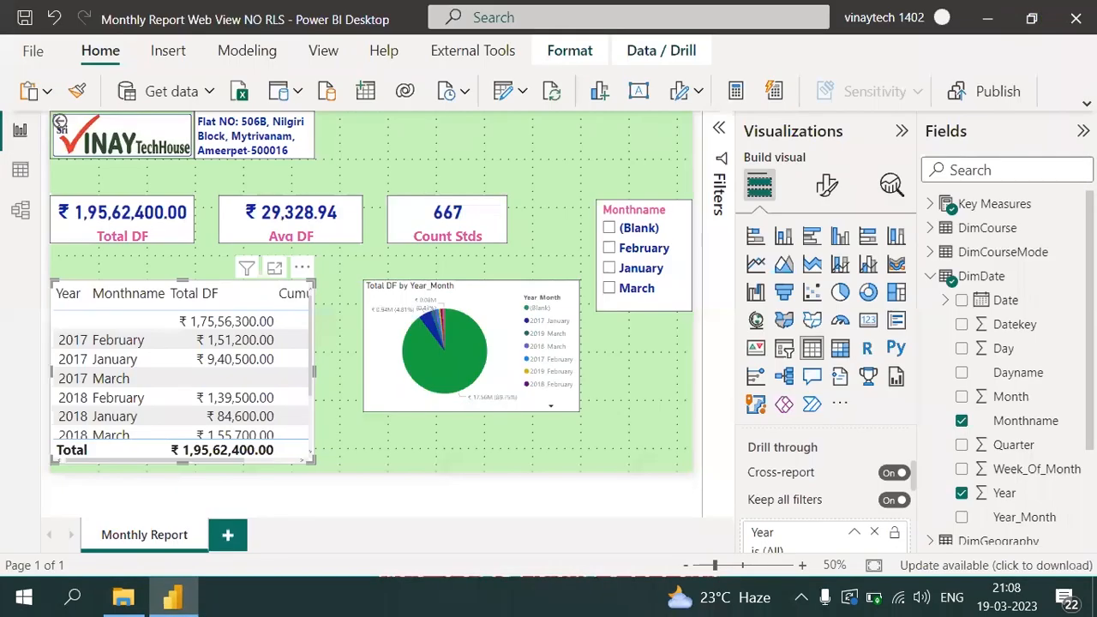
pyautogui.click(1075, 18)
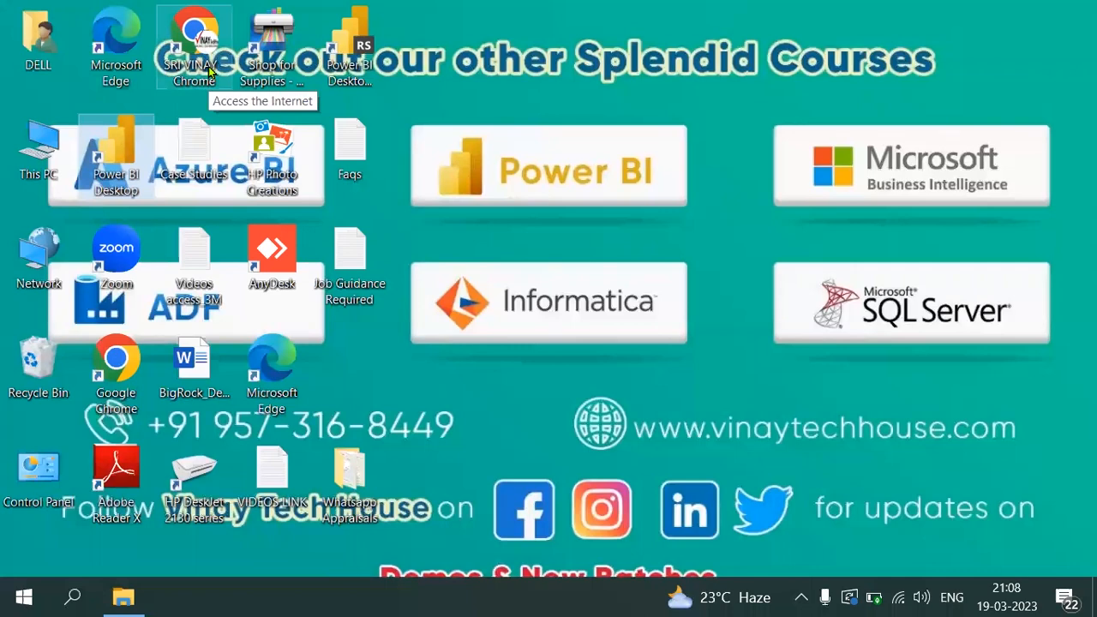
# - Open app.powerbi.com in Chrome and go to the development workspace described as "Practice Session"
pyautogui.doubleClick(194, 38)
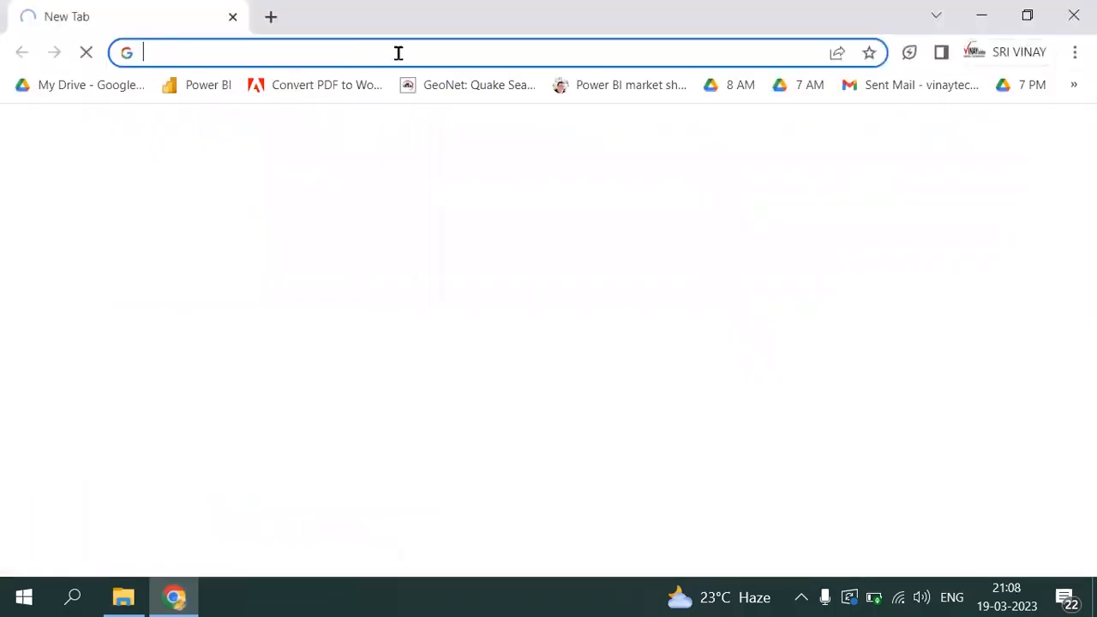
pyautogui.write('app')
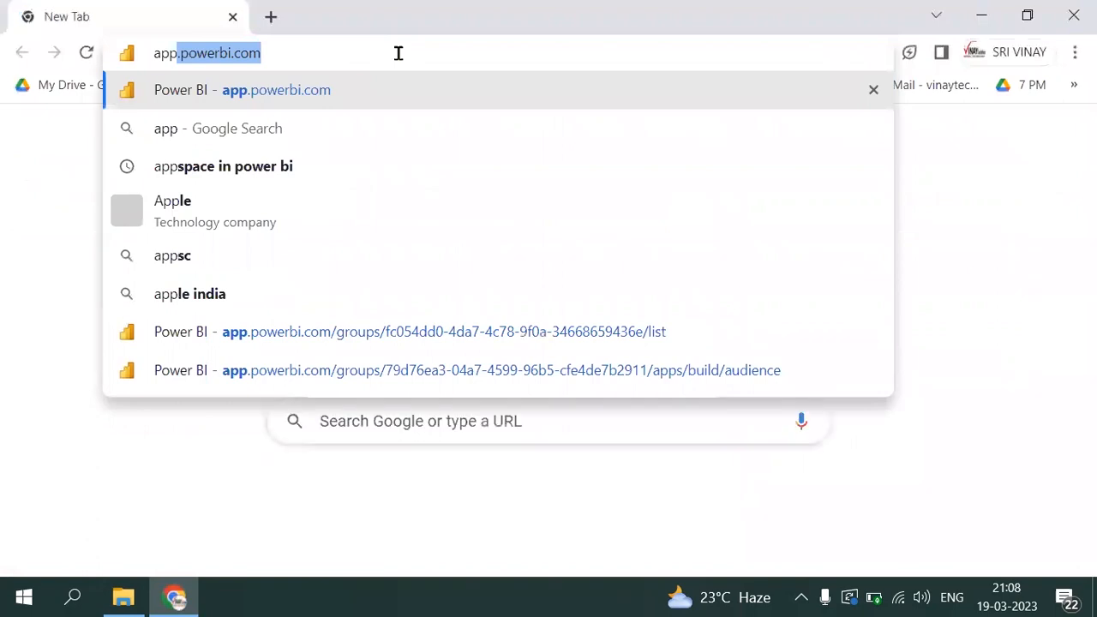
pyautogui.press('Right')
pyautogui.press('Delete')
pyautogui.press('Return')
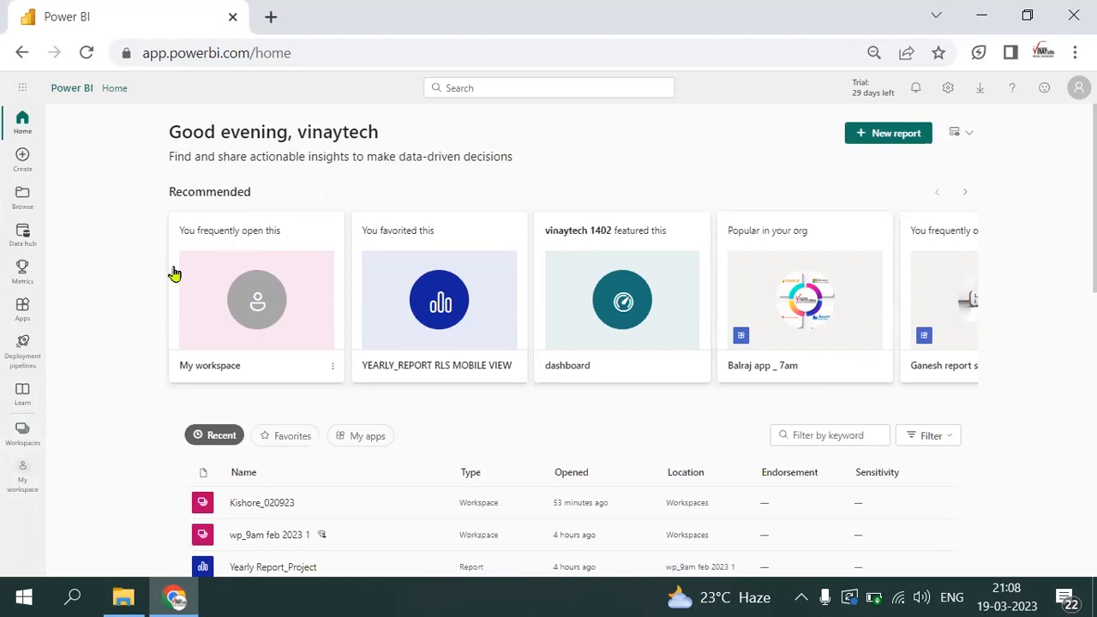
pyautogui.click(23, 433)
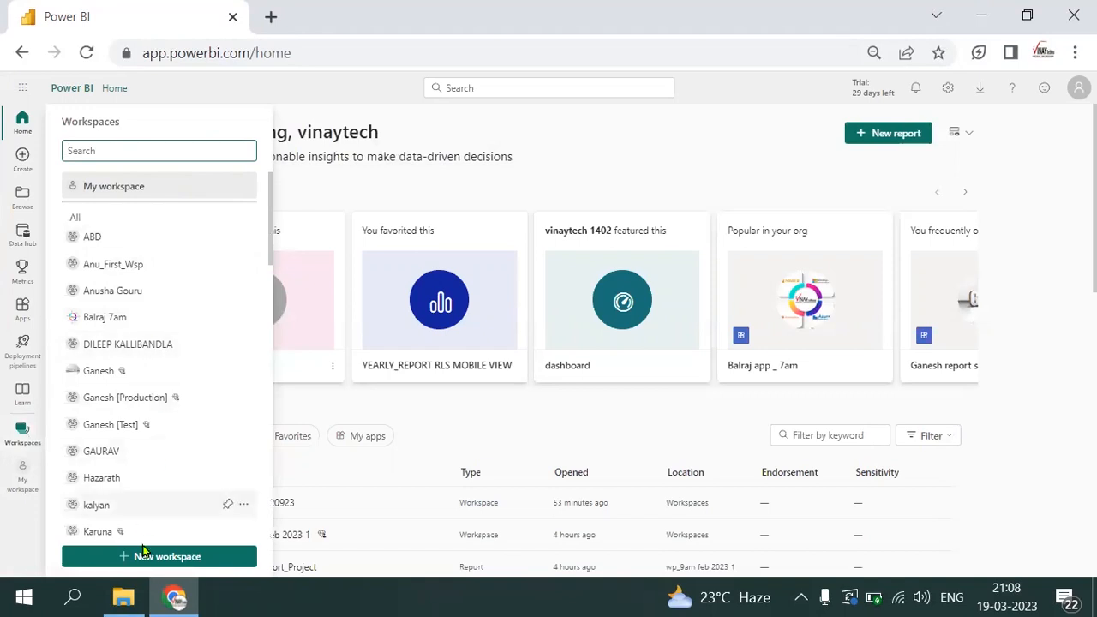
pyautogui.click(110, 375)
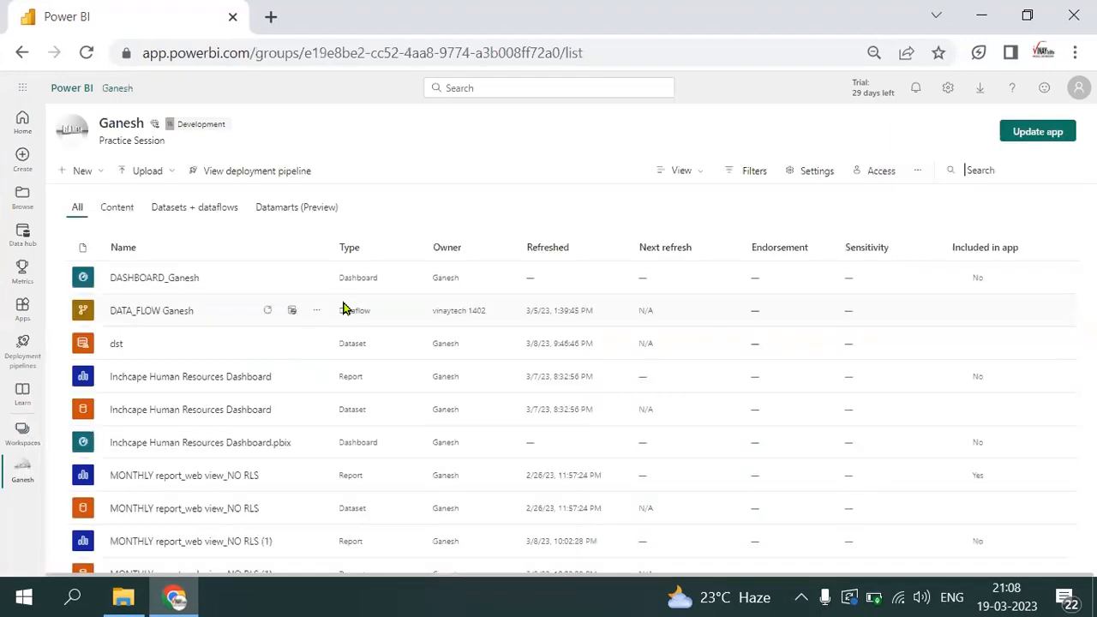
# - Upload Monthly Report Web View NO RLS from the D: drive folder Batches > 7 am jan 2023 to the workspace
pyautogui.click(172, 176)
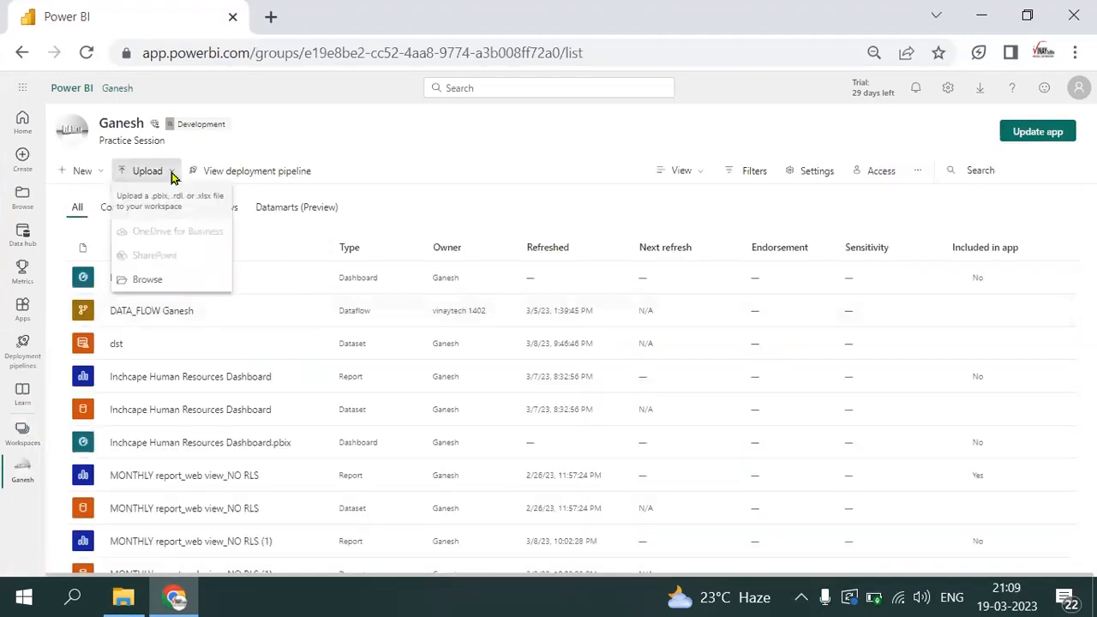
pyautogui.click(168, 286)
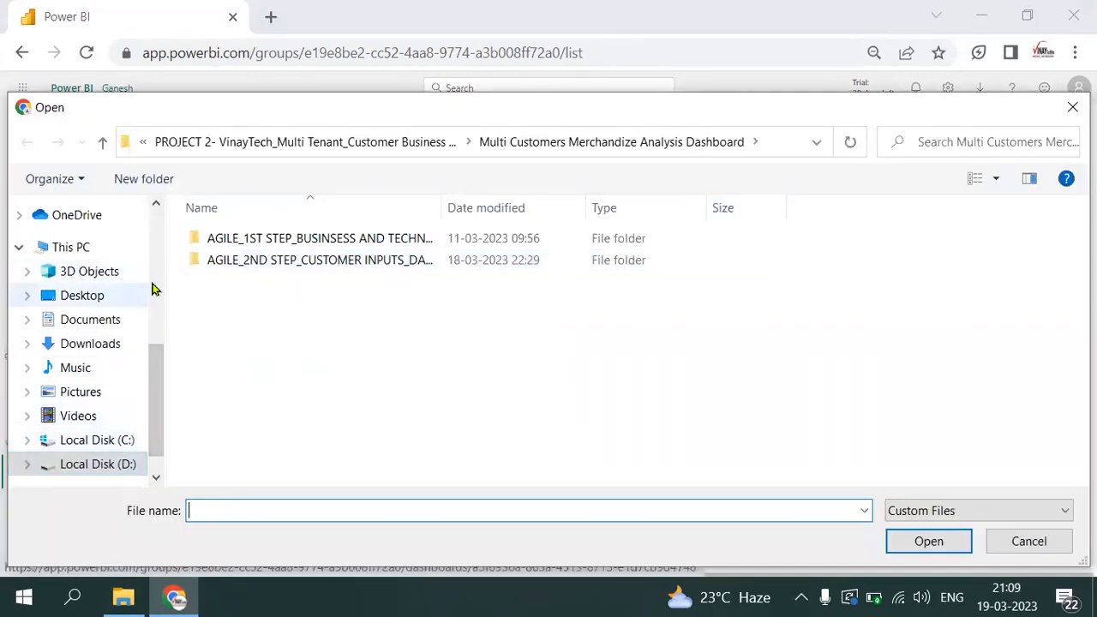
pyautogui.click(155, 289)
pyautogui.click(155, 221)
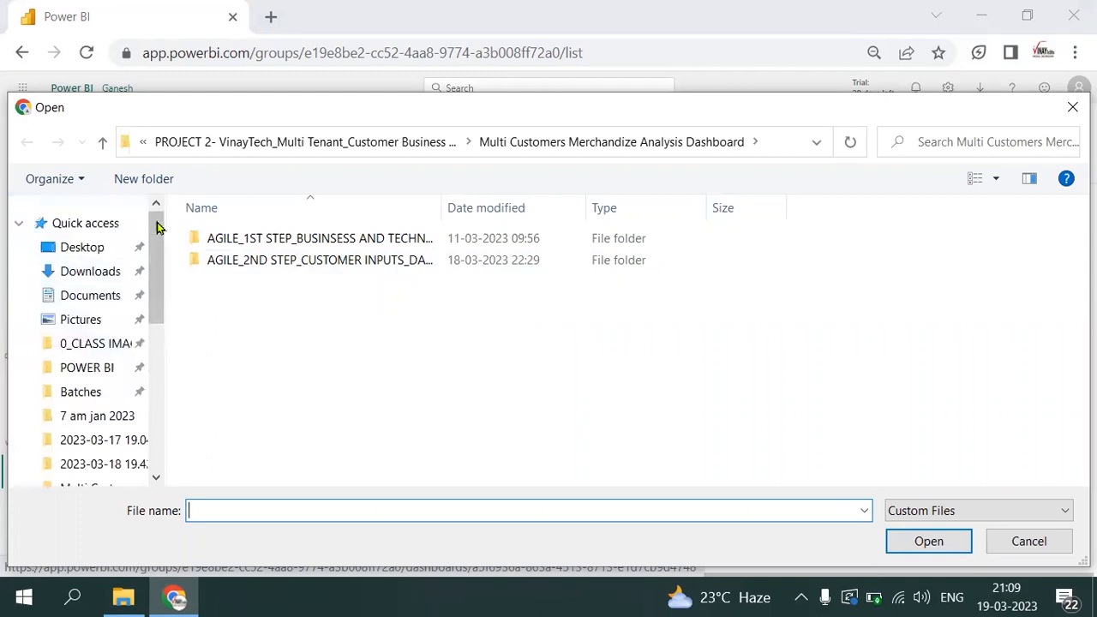
pyautogui.click(89, 394)
pyautogui.doubleClick(257, 326)
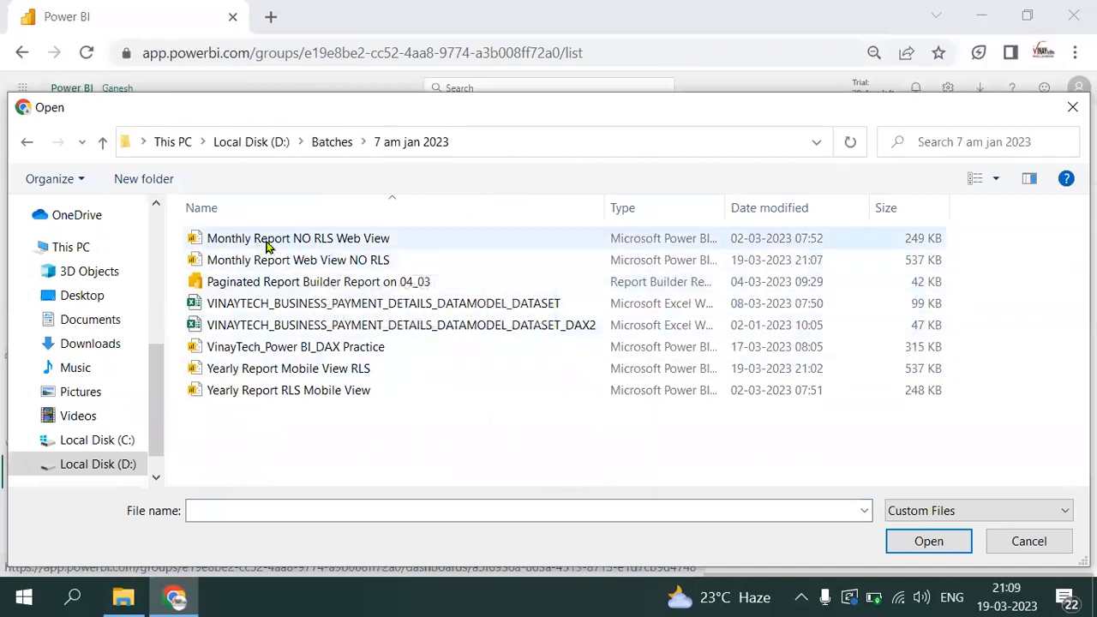
pyautogui.click(351, 263)
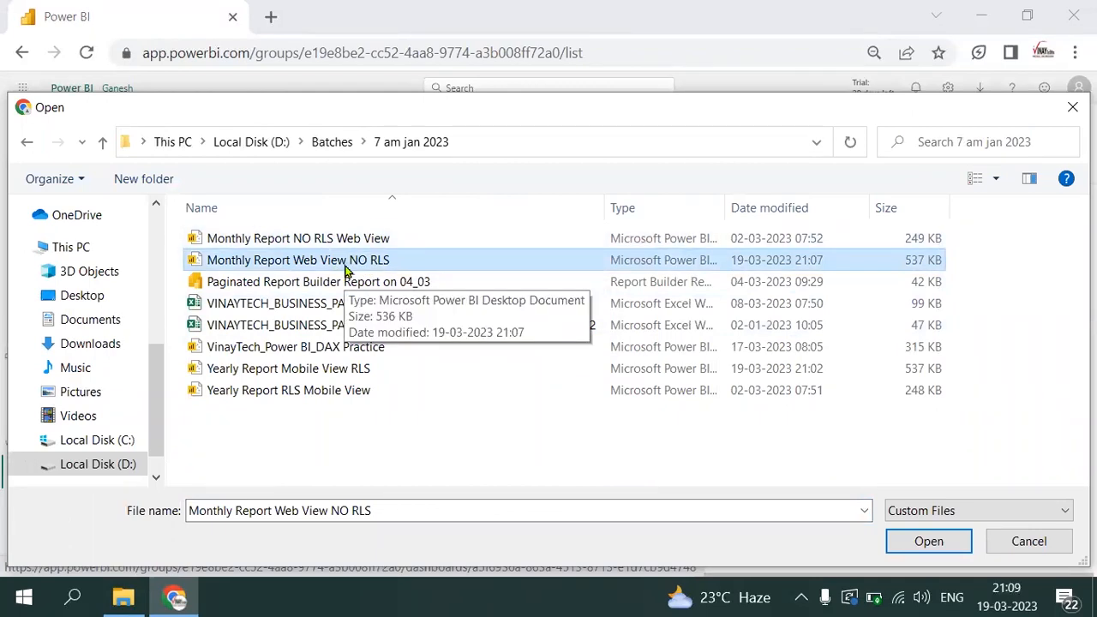
pyautogui.doubleClick(345, 267)
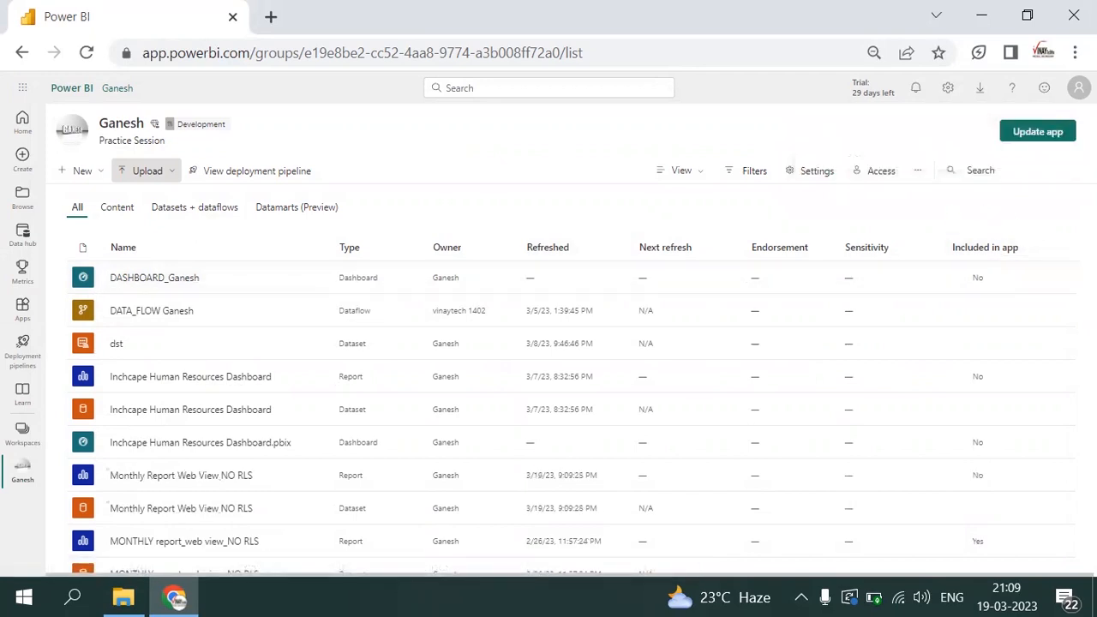
# - Upload Yearly Report Mobile View RLS from the 7 am jan 2023 folder to the workspace
pyautogui.click(1075, 52)
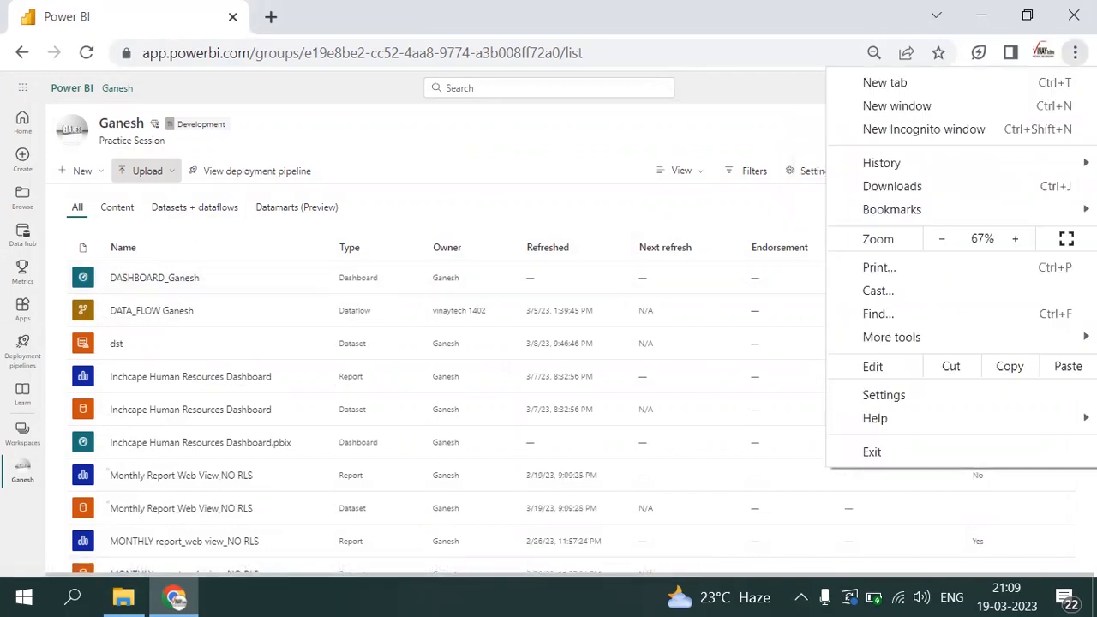
pyautogui.click(1013, 240)
pyautogui.click(1014, 240)
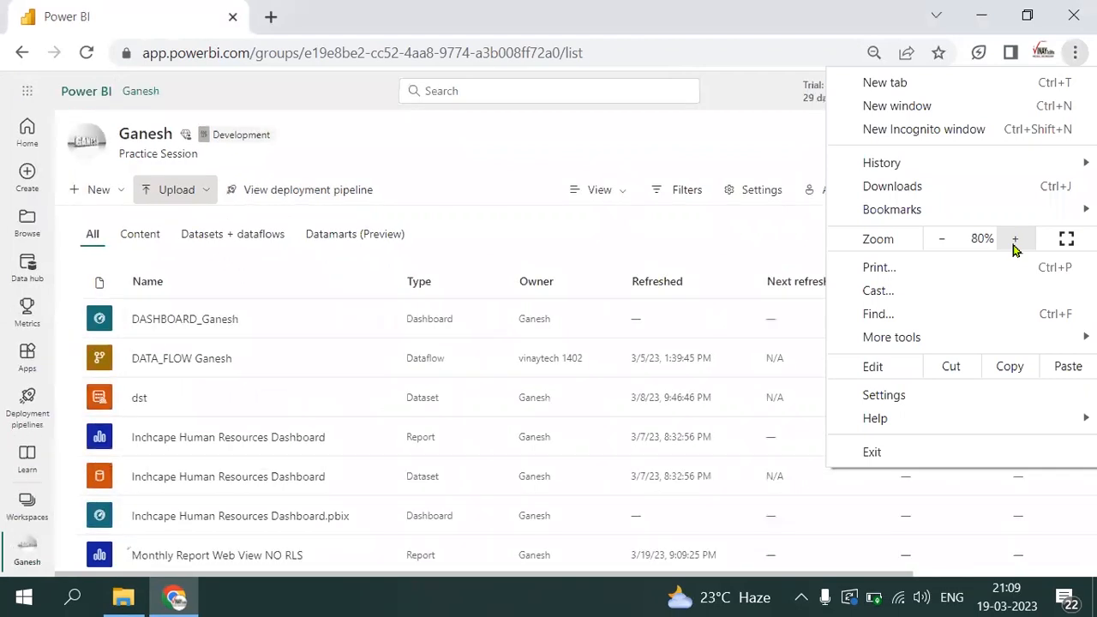
pyautogui.click(1014, 240)
pyautogui.click(646, 157)
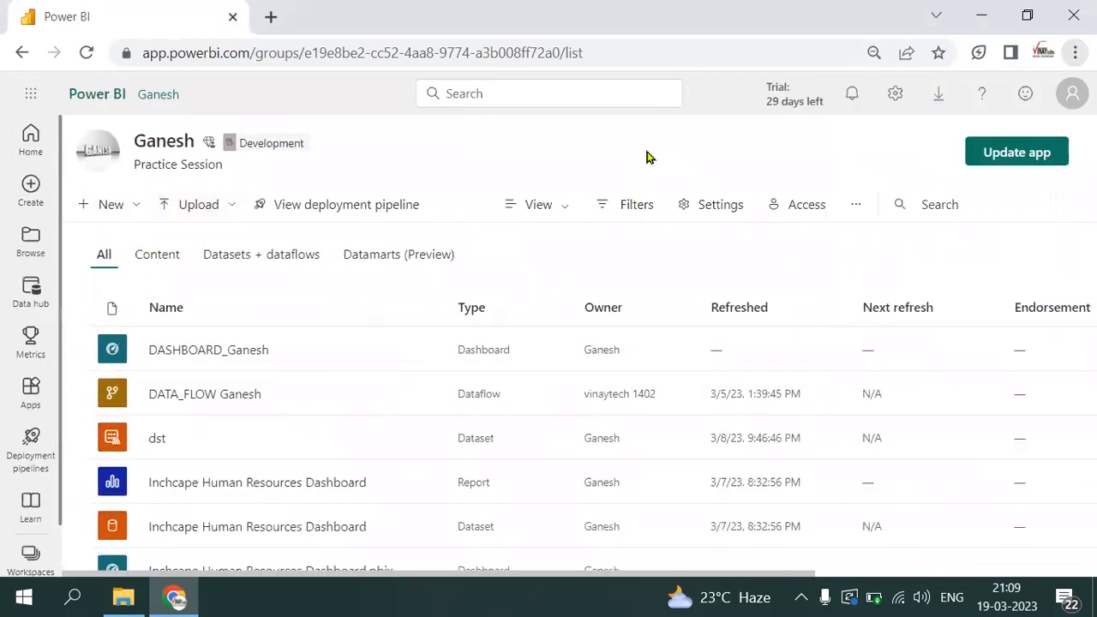
pyautogui.click(232, 205)
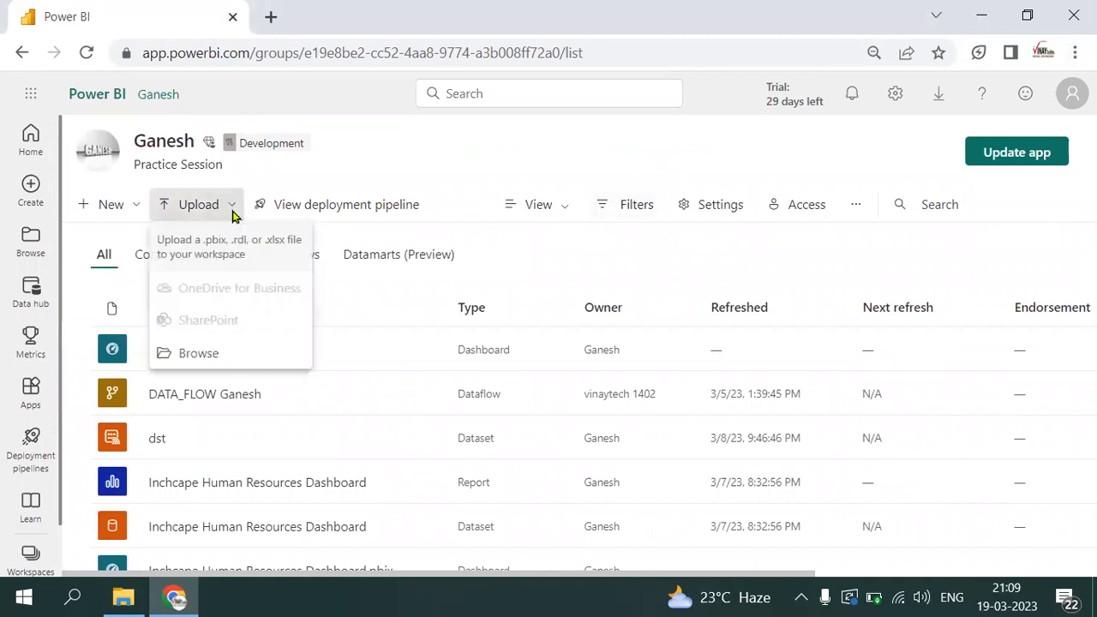
pyautogui.click(203, 355)
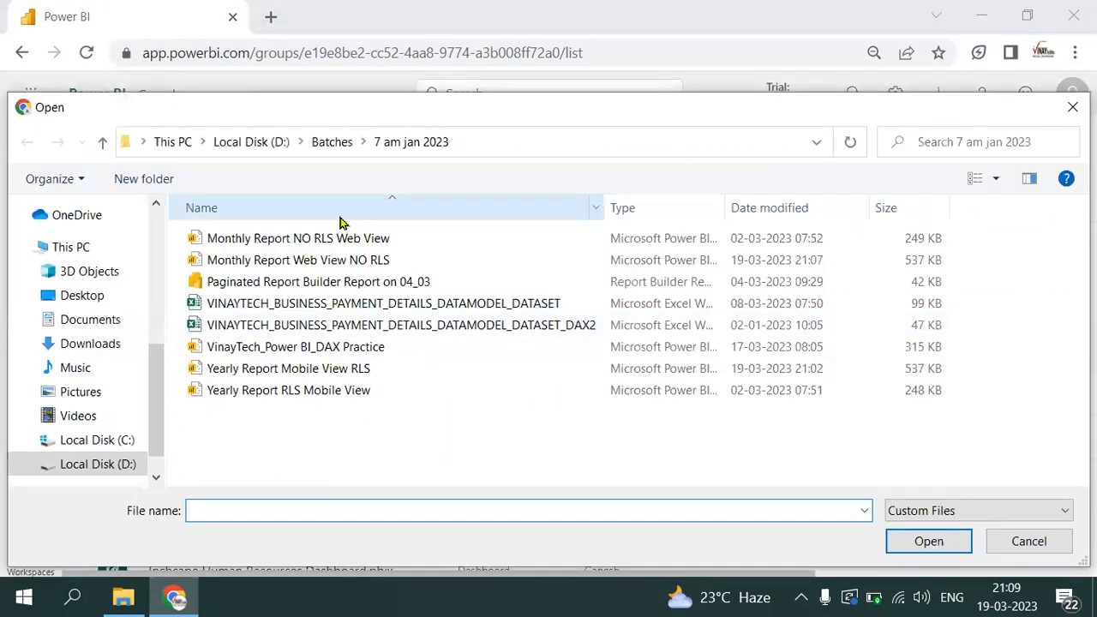
pyautogui.doubleClick(349, 371)
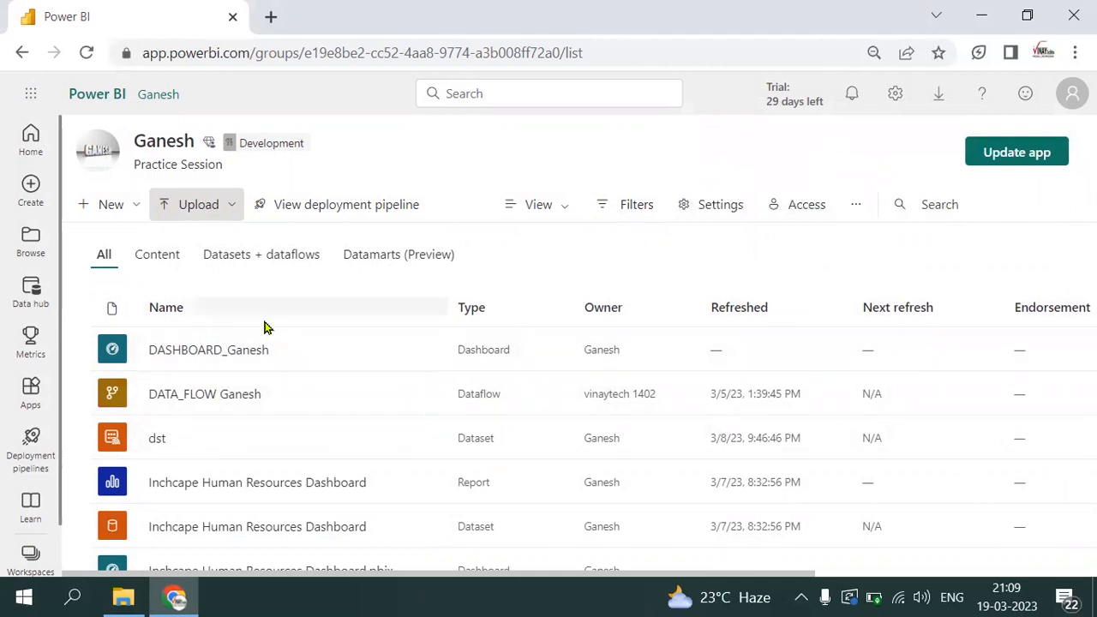
# - Set the browser zoom to 80% and sort the workspace content by refresh date, newest first
pyautogui.click(731, 309)
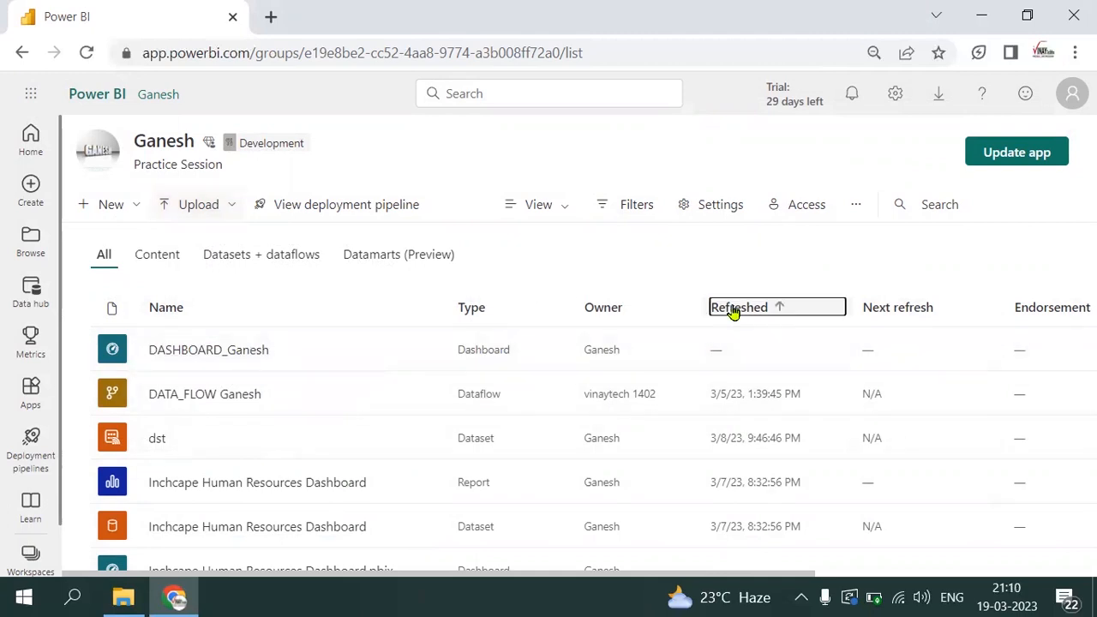
pyautogui.click(783, 309)
pyautogui.click(783, 309)
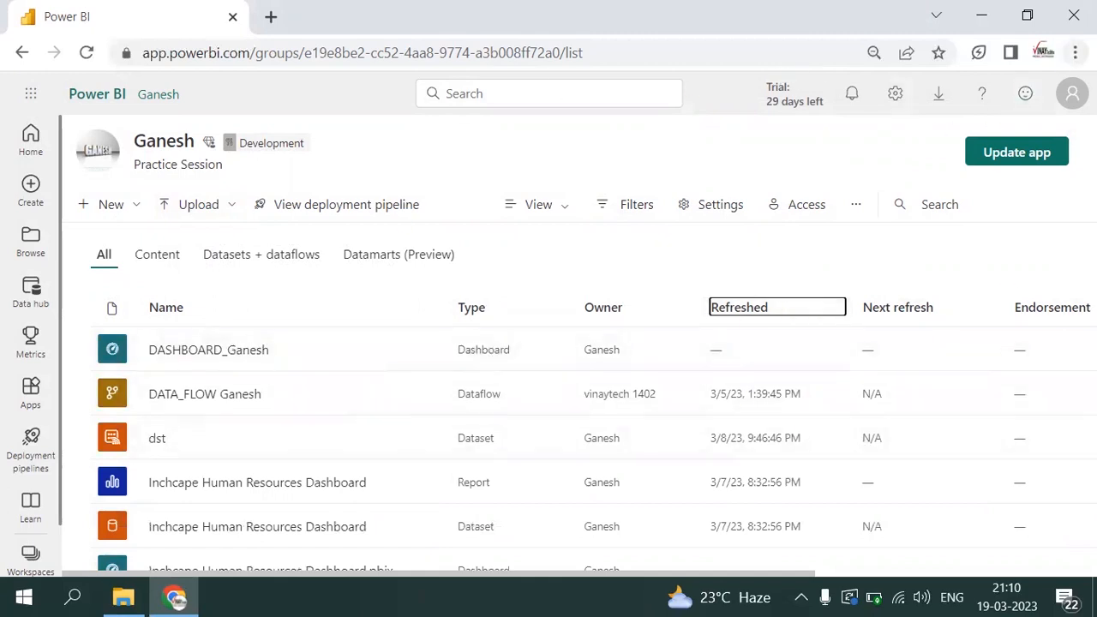
pyautogui.click(1075, 53)
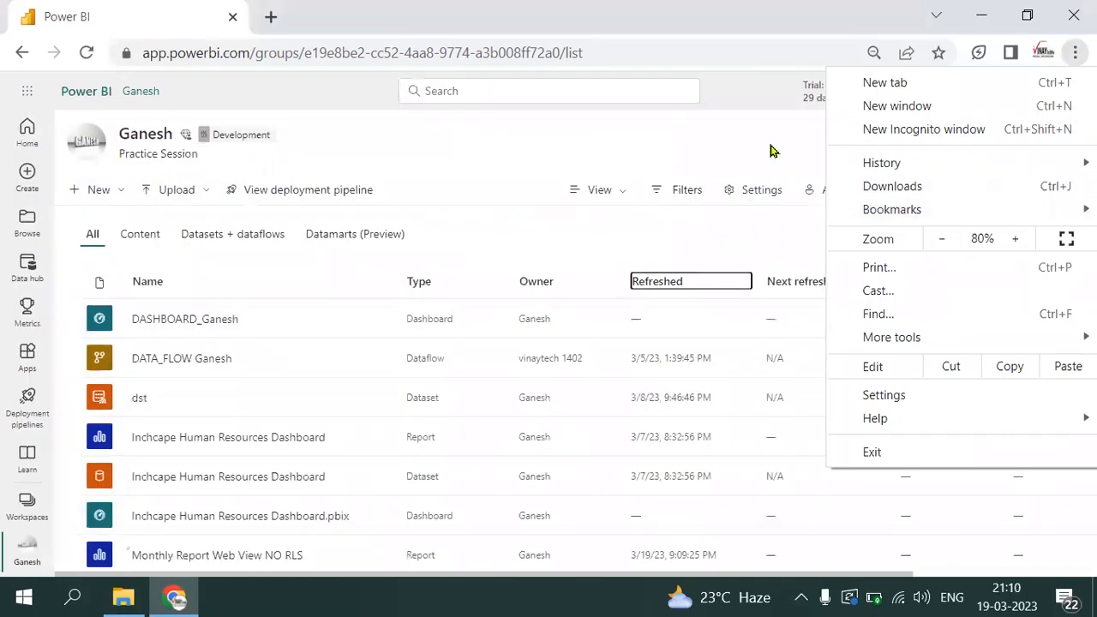
pyautogui.click(767, 143)
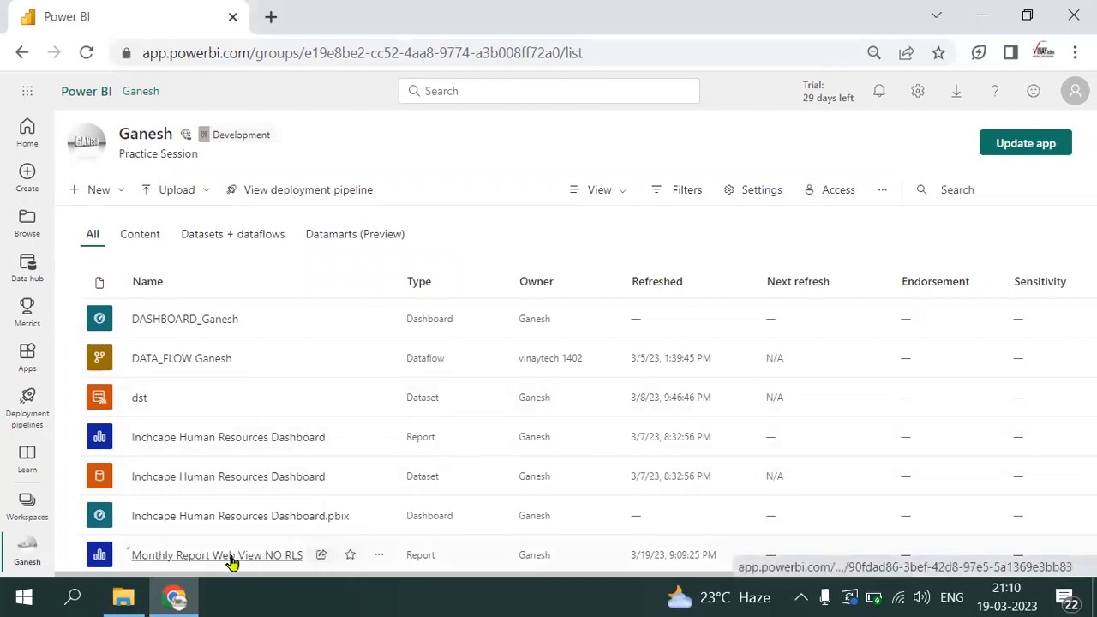
pyautogui.click(703, 288)
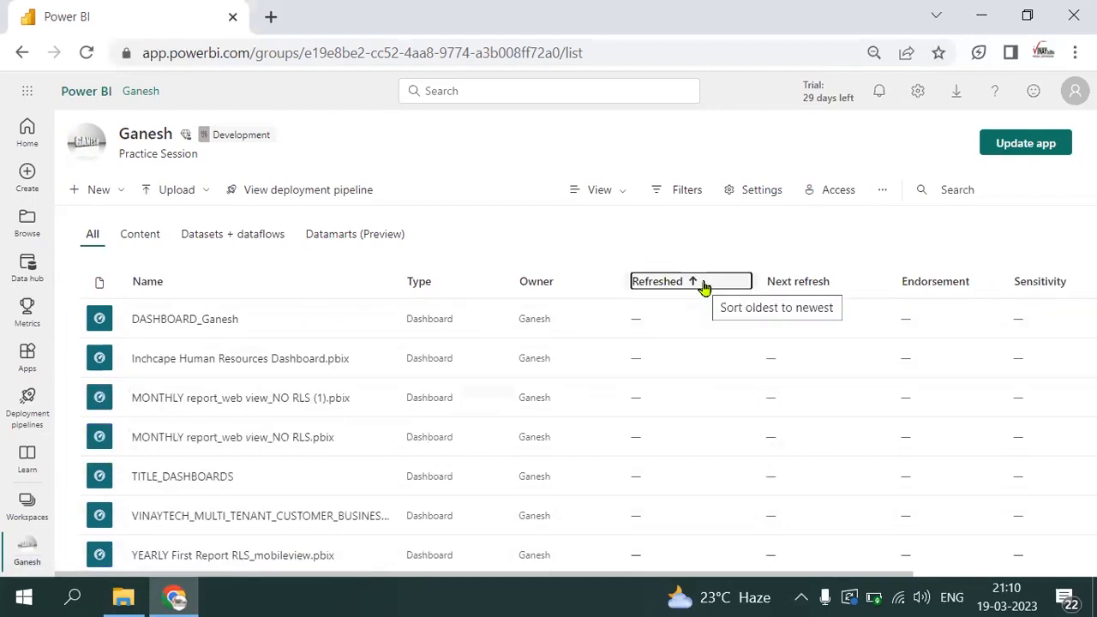
pyautogui.click(703, 287)
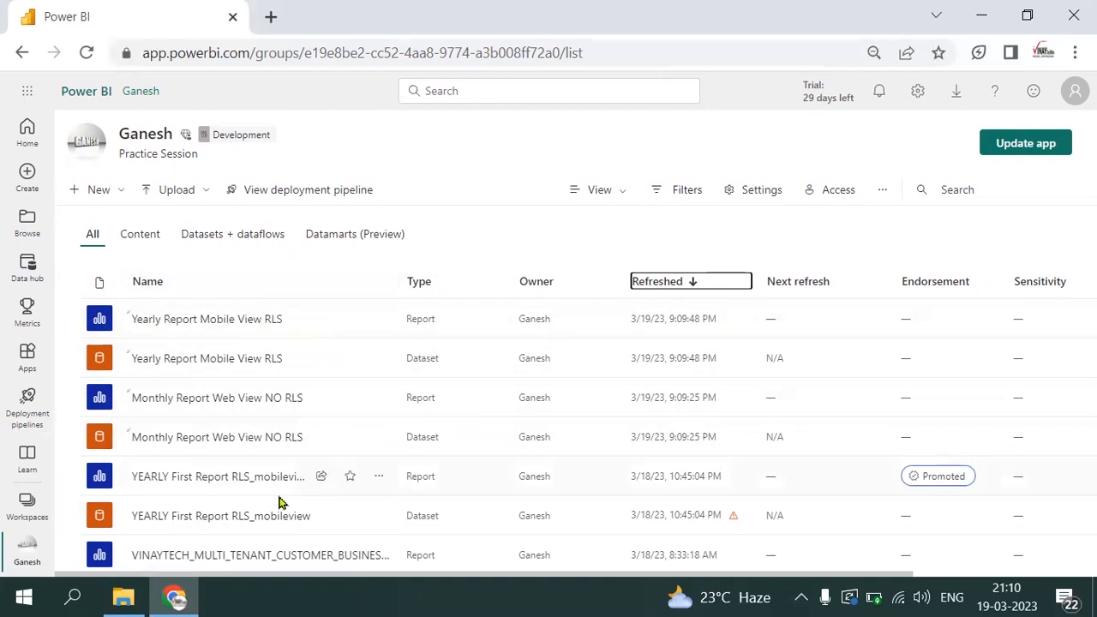
# - Open the Yearly Report Mobile View RLS report and test its Year slicer with 2018, 2019 and 2017, ending with no year selected
pyautogui.click(206, 319)
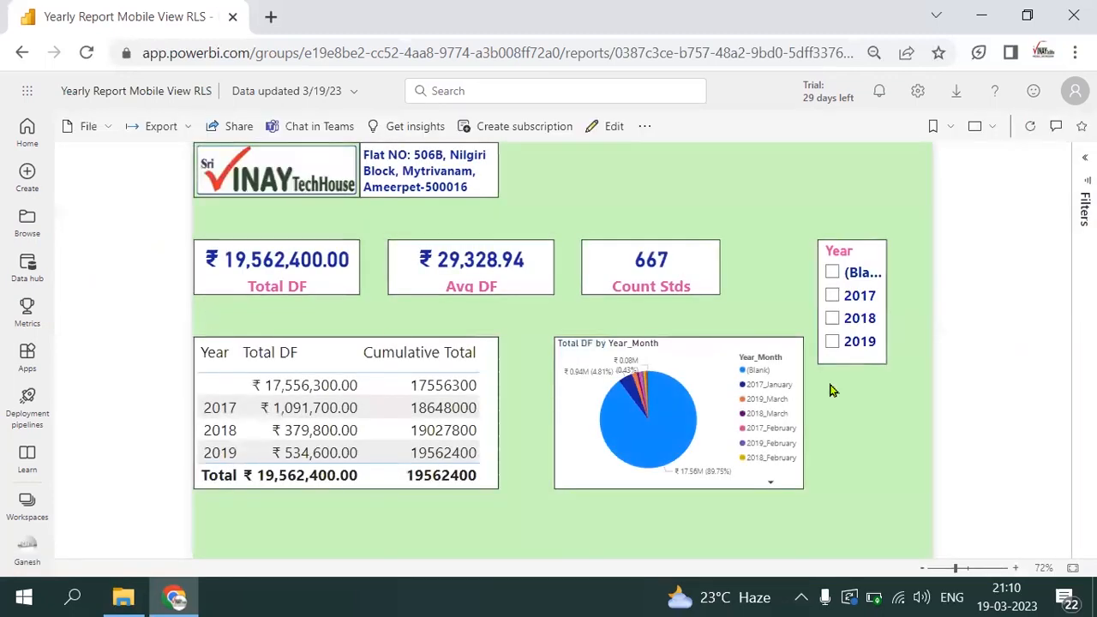
pyautogui.click(832, 318)
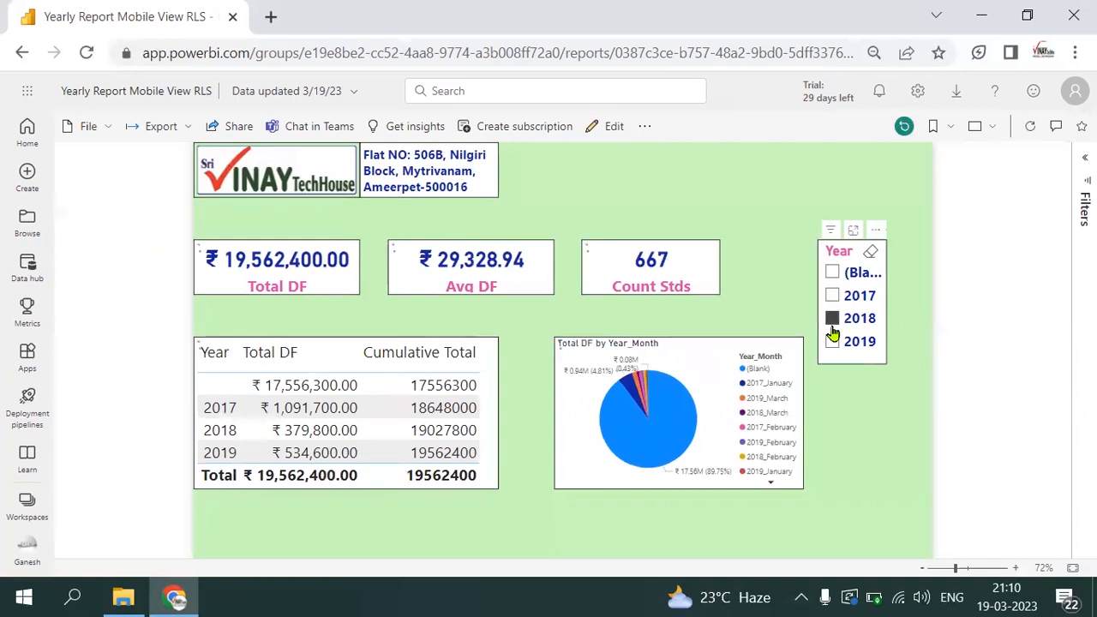
pyautogui.click(832, 341)
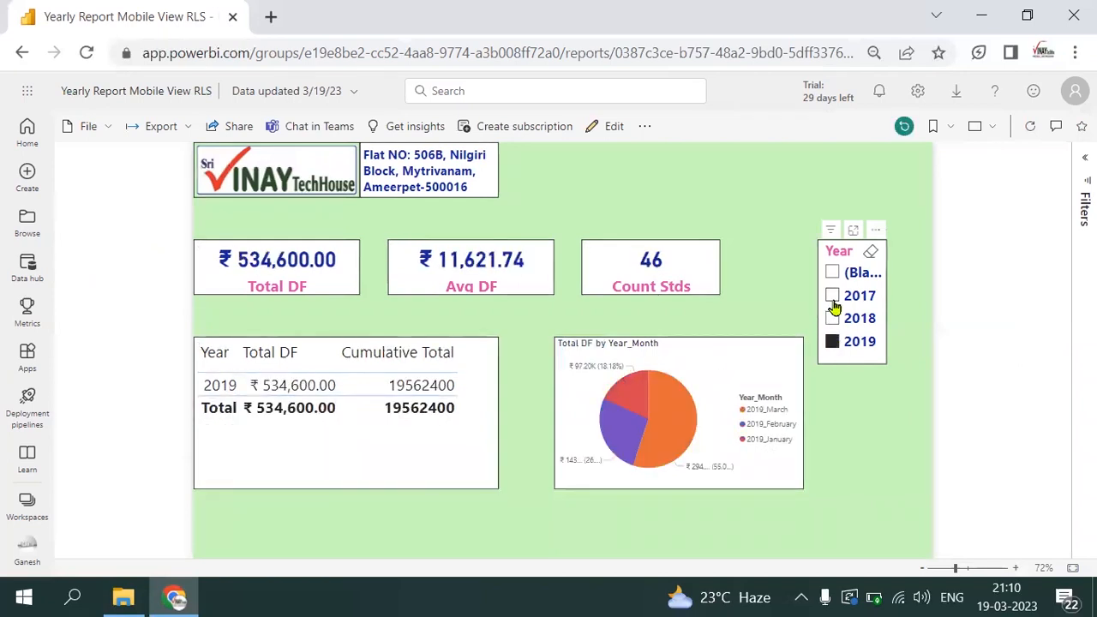
pyautogui.click(833, 299)
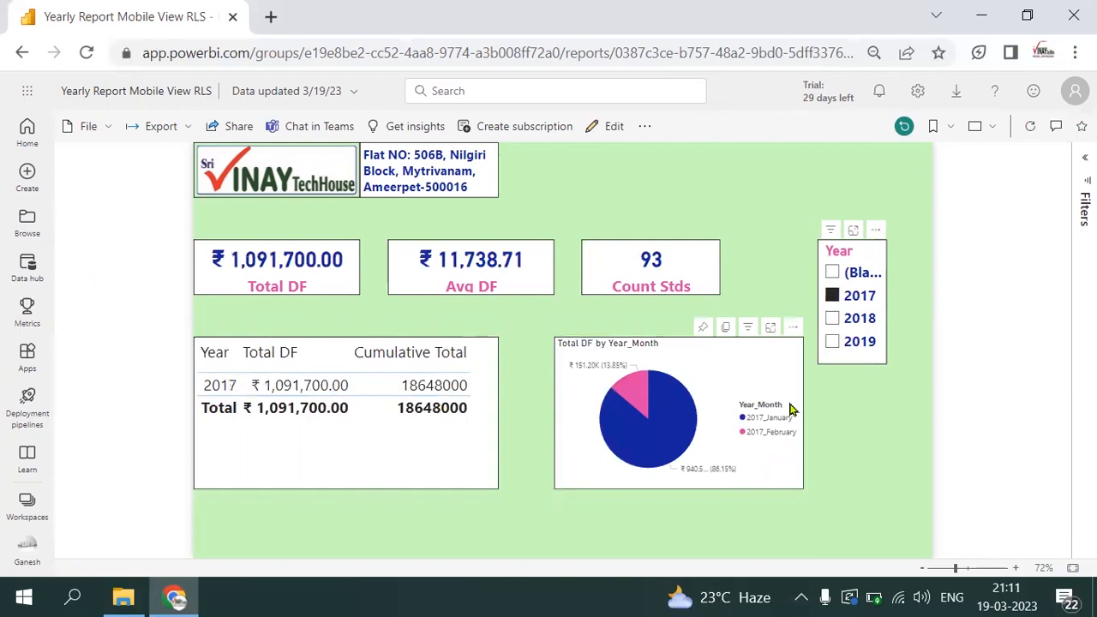
pyautogui.click(830, 307)
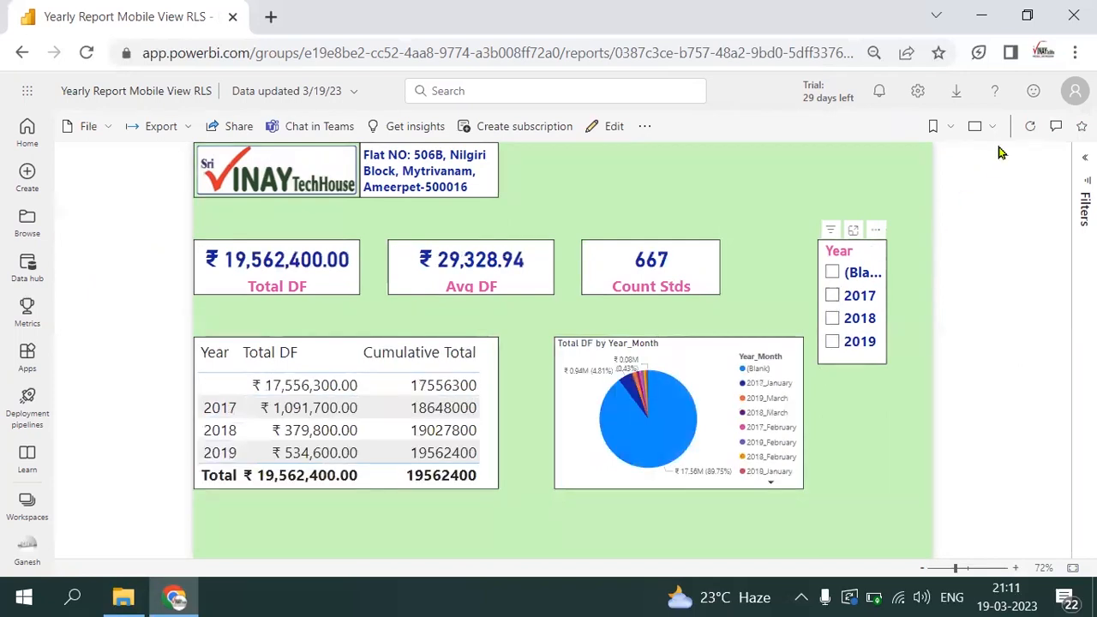
# - Test the report bookmarks BM_2018 and BM_2019, close the bookmarks list and reset the report to its default view
pyautogui.click(957, 130)
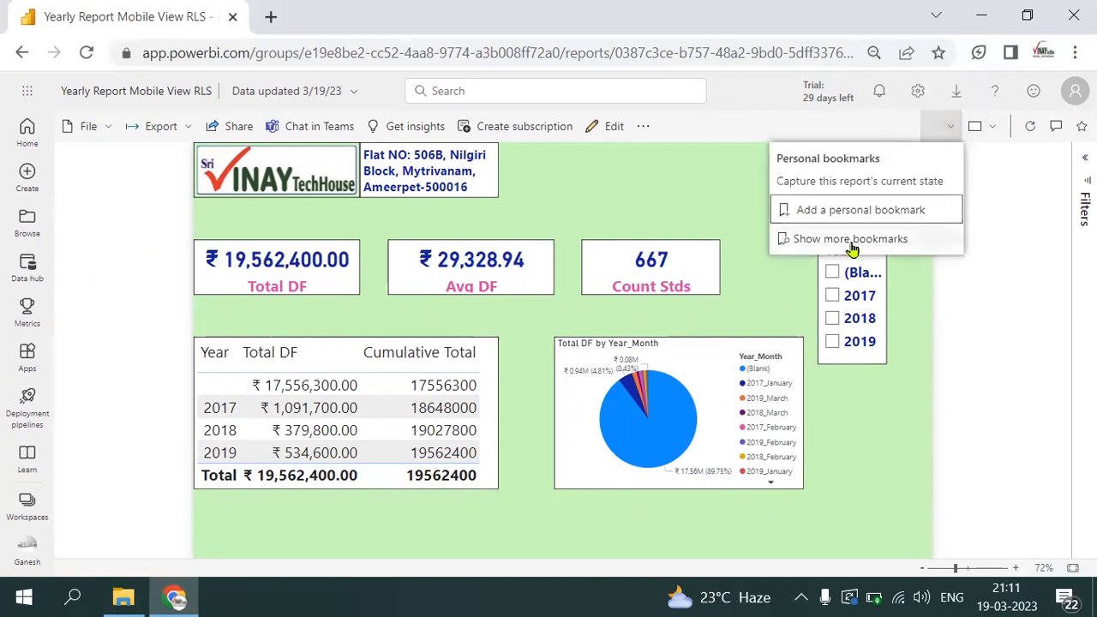
pyautogui.click(850, 240)
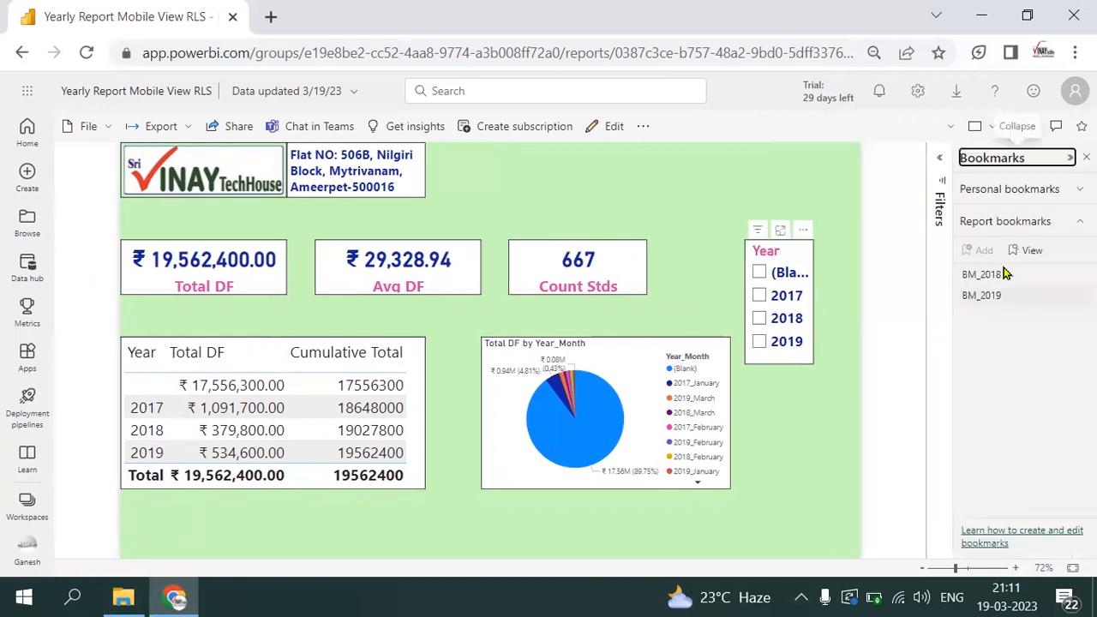
pyautogui.click(987, 278)
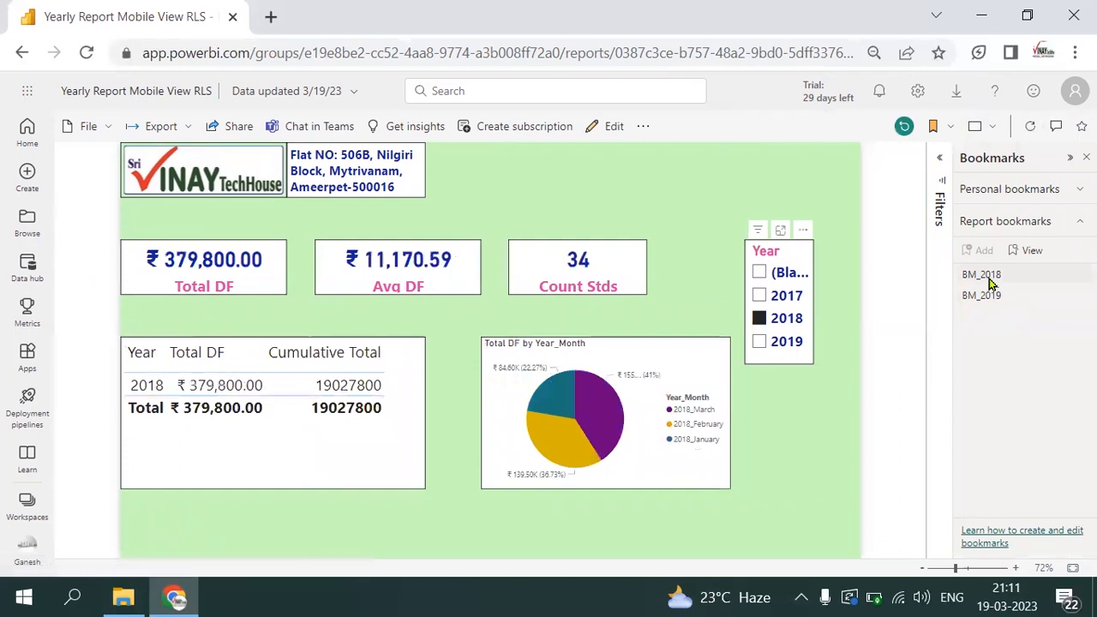
pyautogui.click(988, 297)
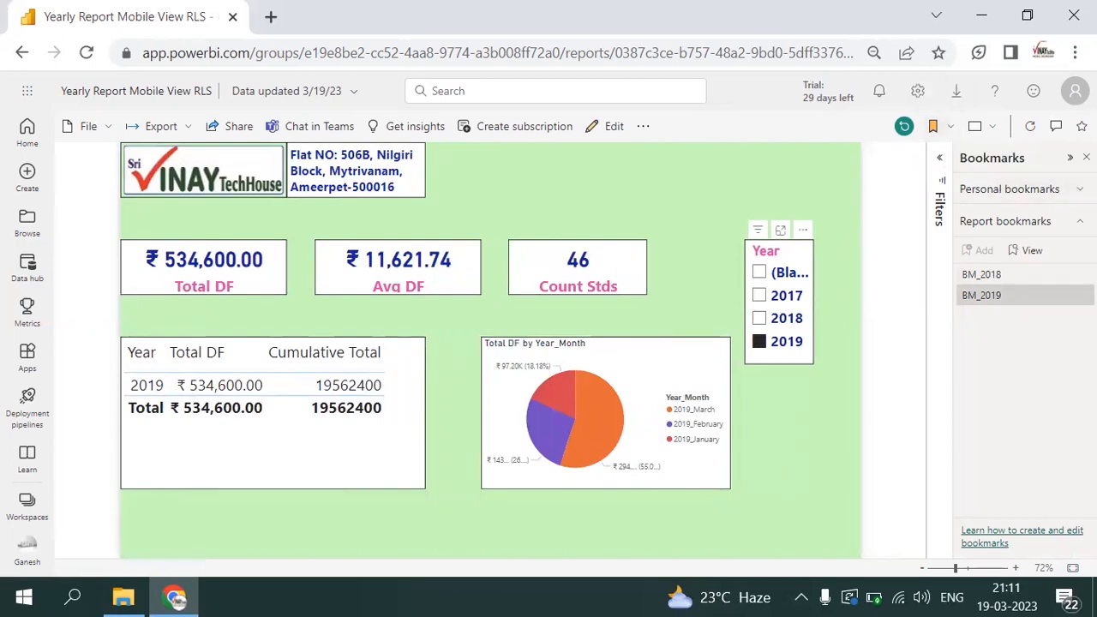
pyautogui.click(1086, 158)
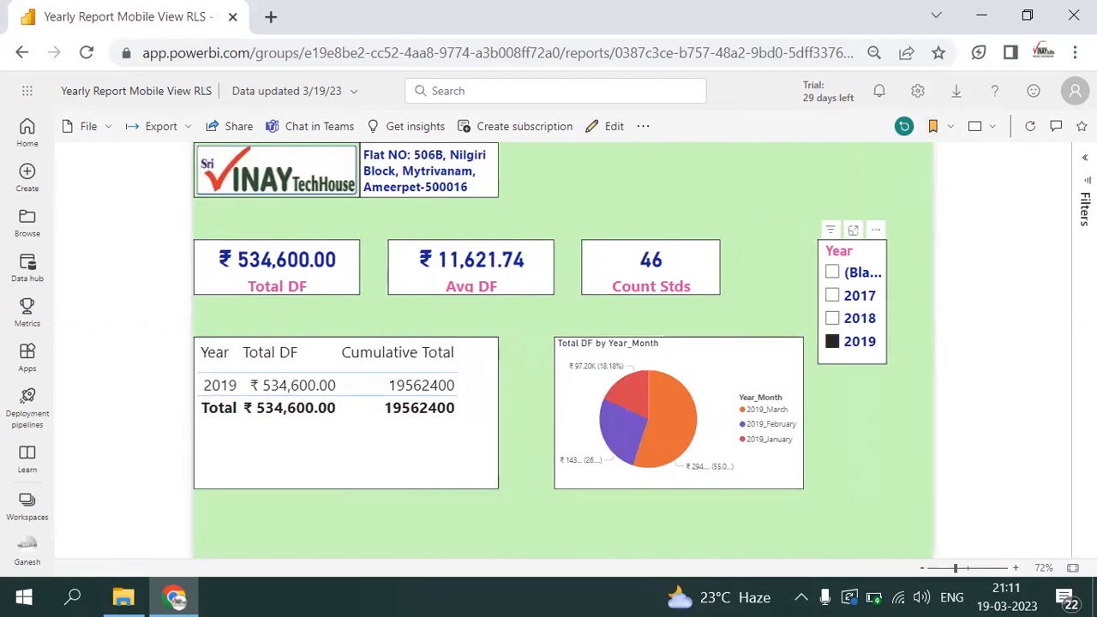
pyautogui.click(904, 128)
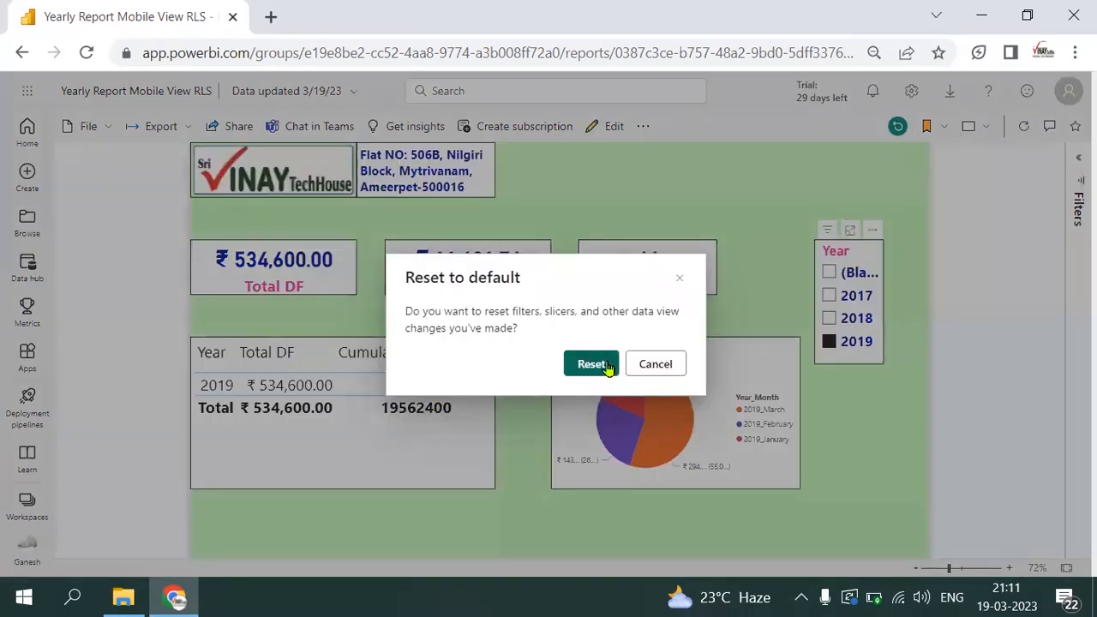
pyautogui.click(593, 365)
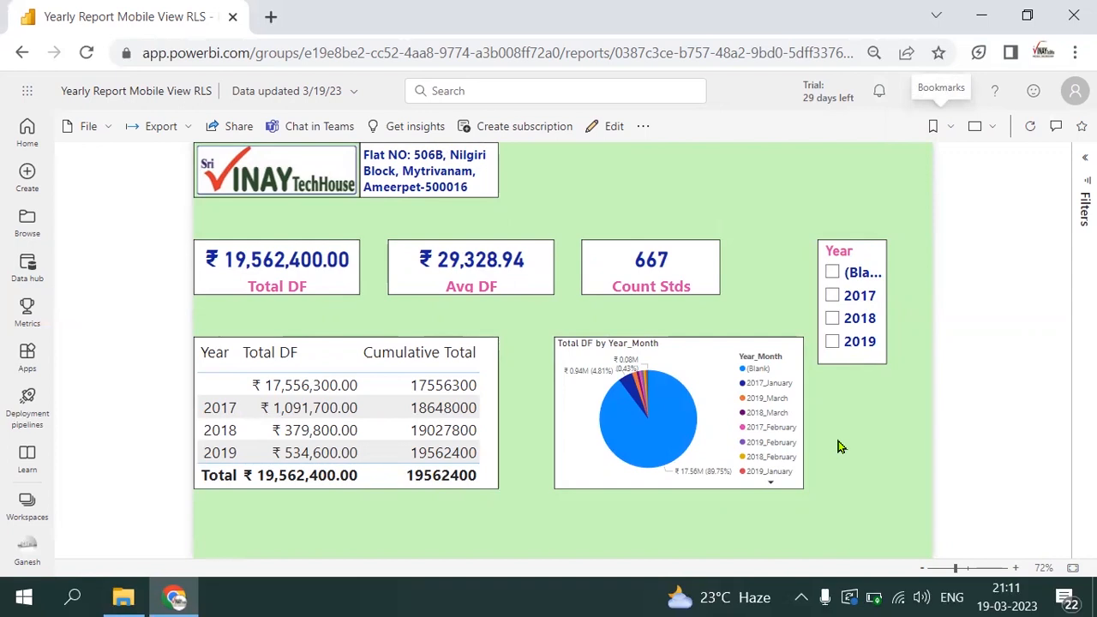
# - Drill through from the 2017 row of the yearly table to the Monthly Report page in Monthly Report Web View NO RLS
pyautogui.rightClick(222, 417)
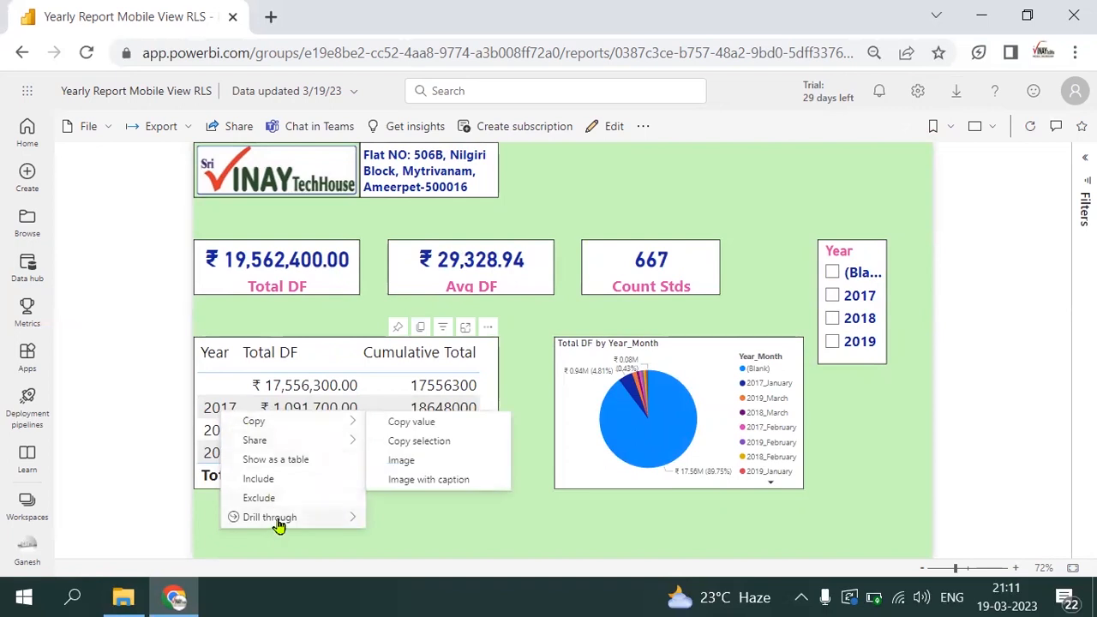
pyautogui.moveTo(279, 525)
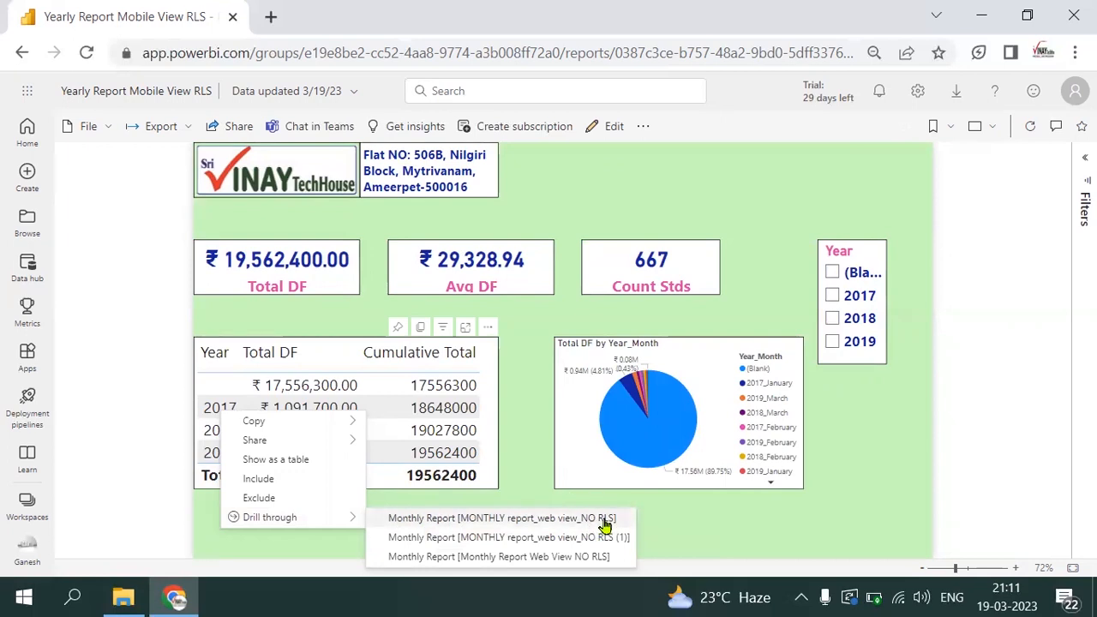
pyautogui.click(557, 557)
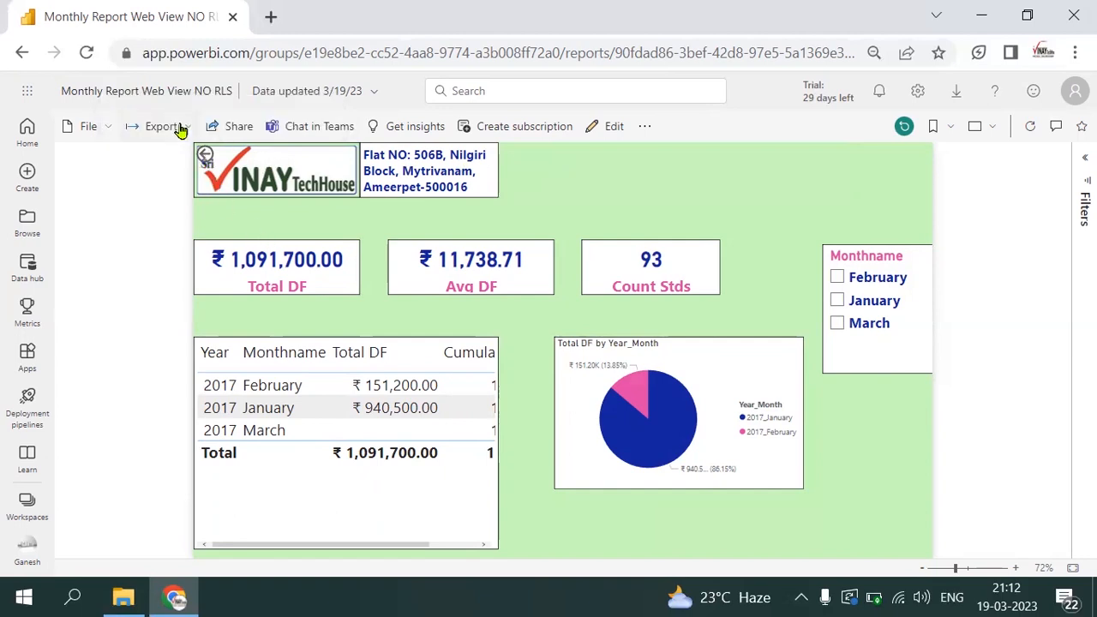
# - Return to the yearly report and drill through from its 2019 row to the Monthly Report in Monthly Report Web View NO RLS
pyautogui.click(23, 55)
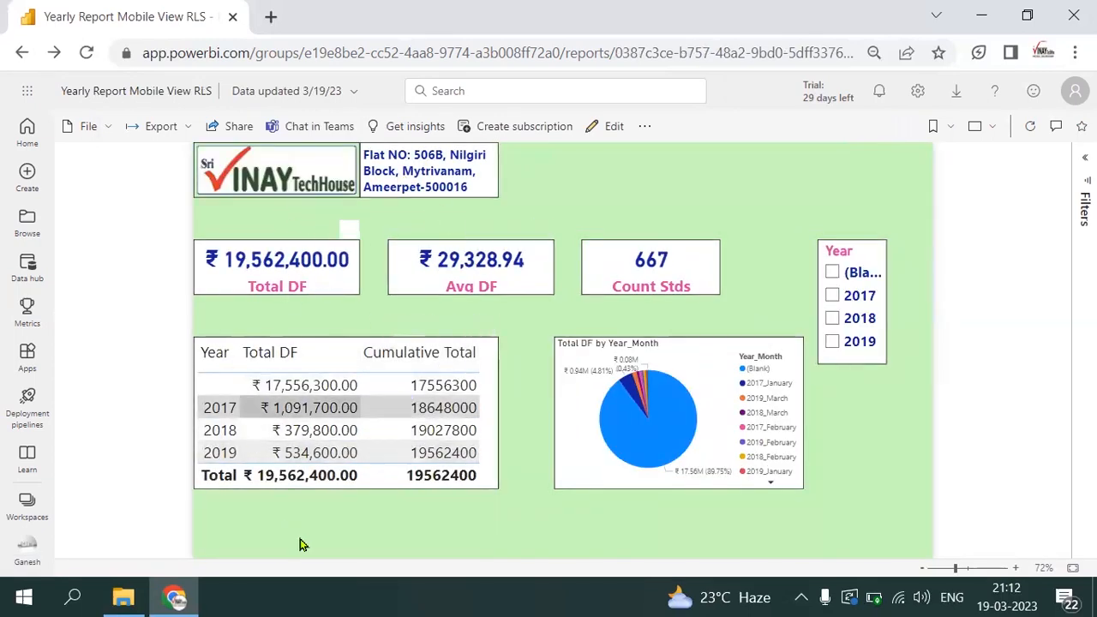
pyautogui.click(219, 458)
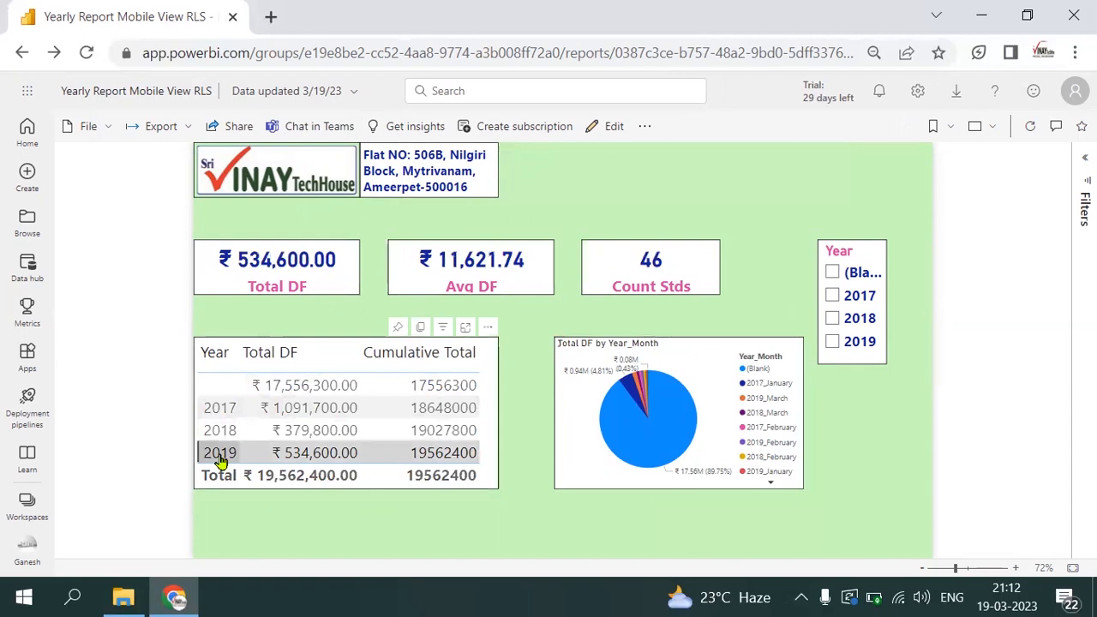
pyautogui.rightClick(220, 456)
pyautogui.moveTo(282, 426)
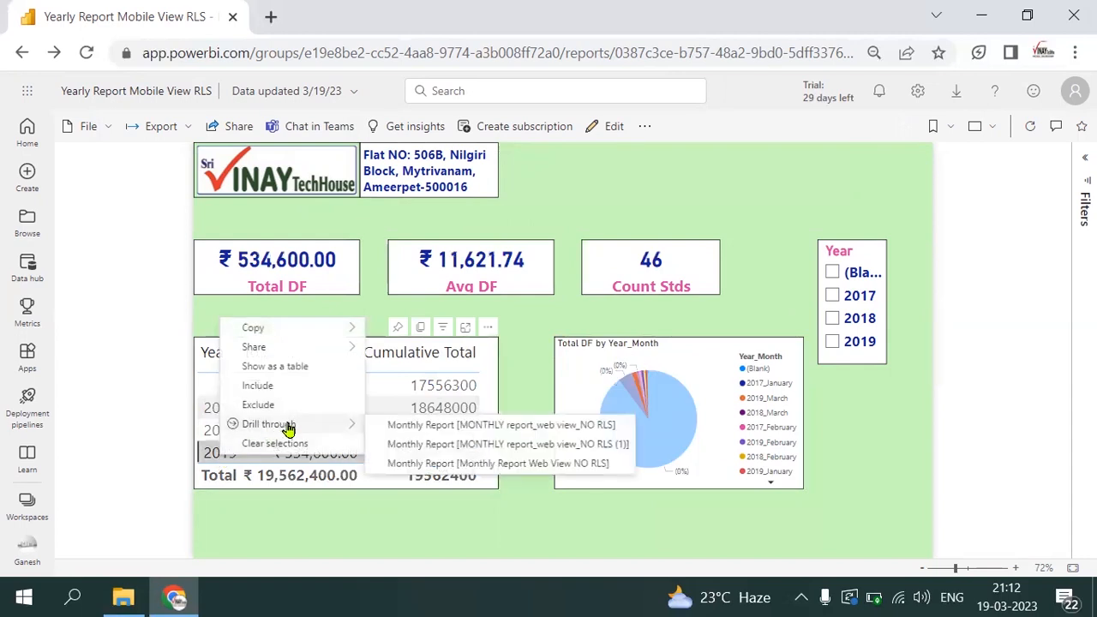
pyautogui.click(458, 465)
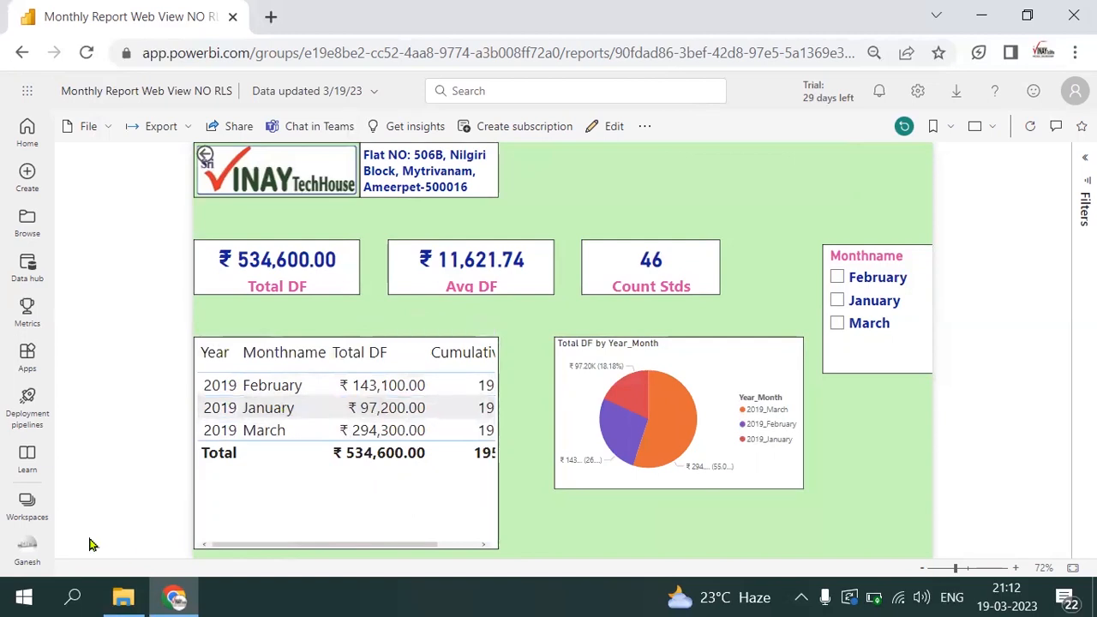
# - Go back to the "Practice Session" development workspace and list its content by refresh date, newest first
pyautogui.click(31, 519)
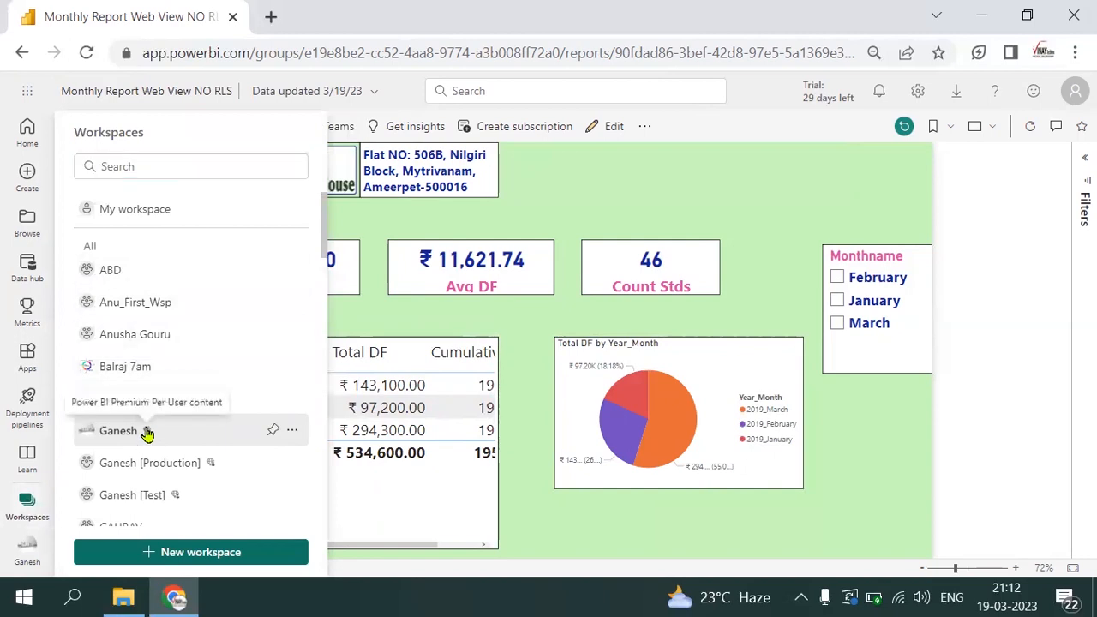
pyautogui.click(118, 431)
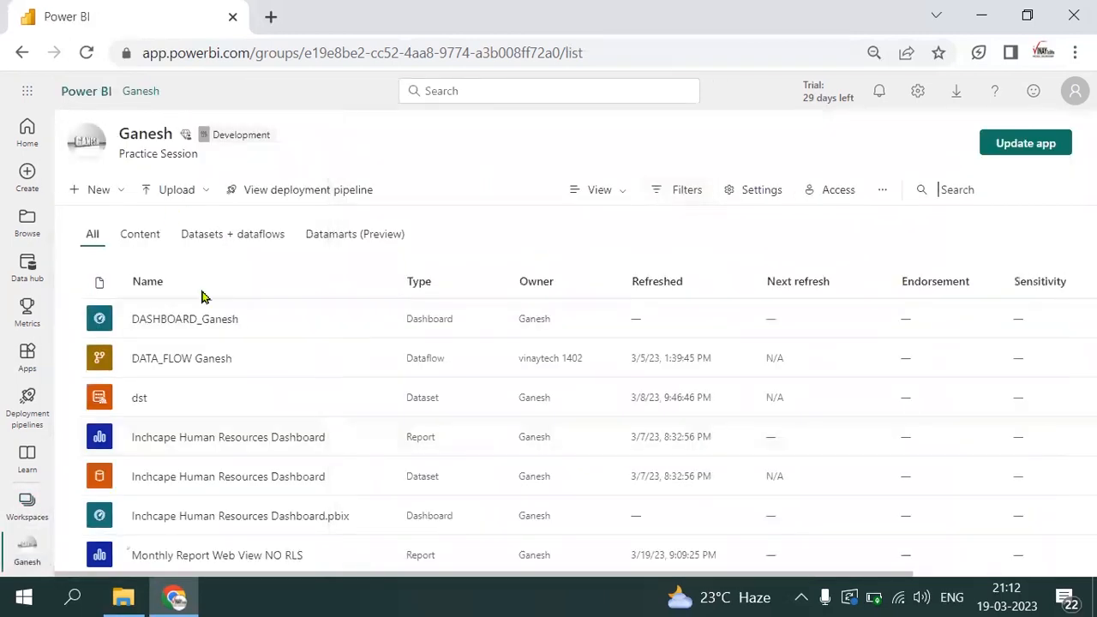
pyautogui.click(698, 285)
pyautogui.click(698, 285)
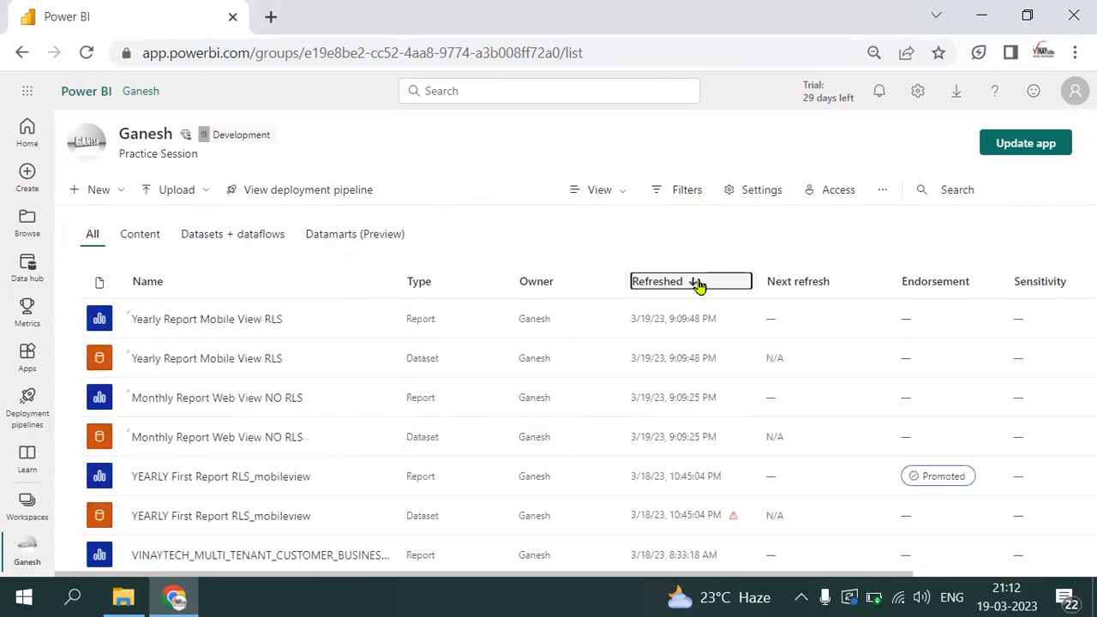